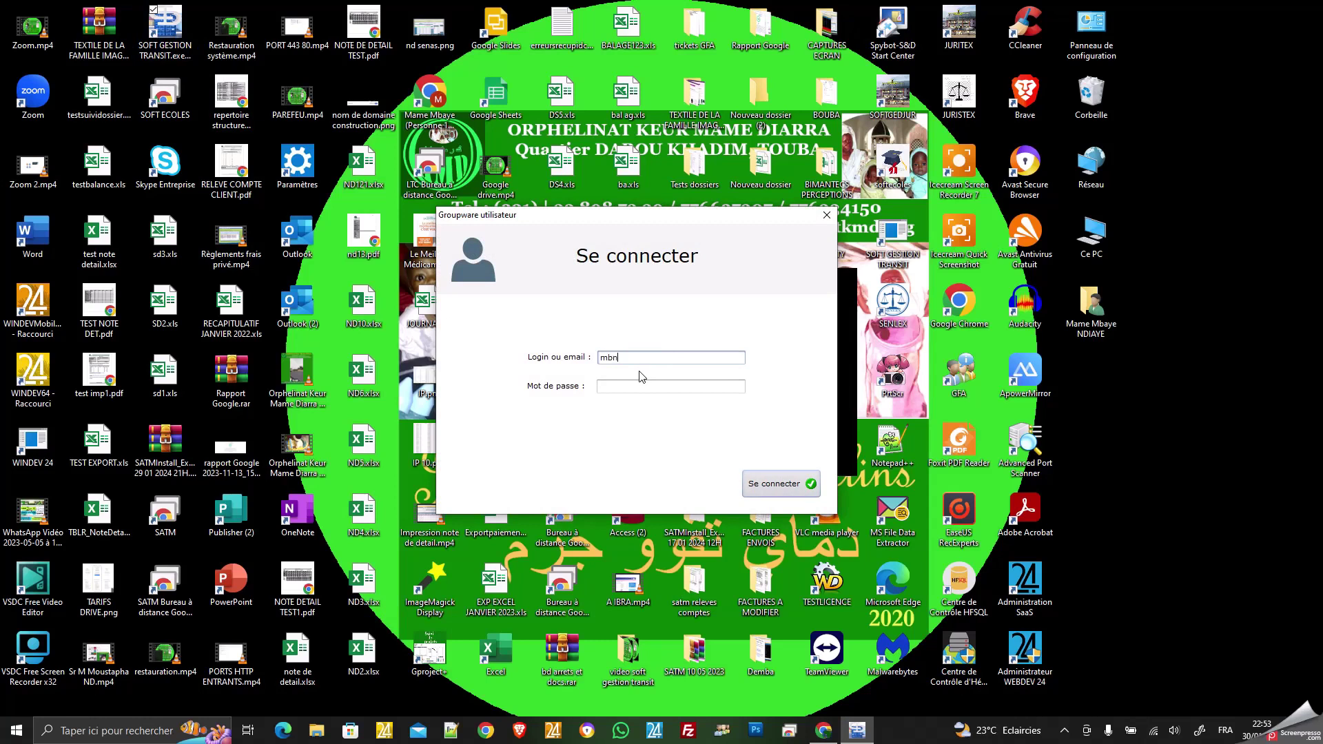
Sign in to the Groupware utilisateur dialog with the user's login and password.
{"action": "left_click", "coordinate": [628, 391]}
{"action": "type", "text": "••••••"}
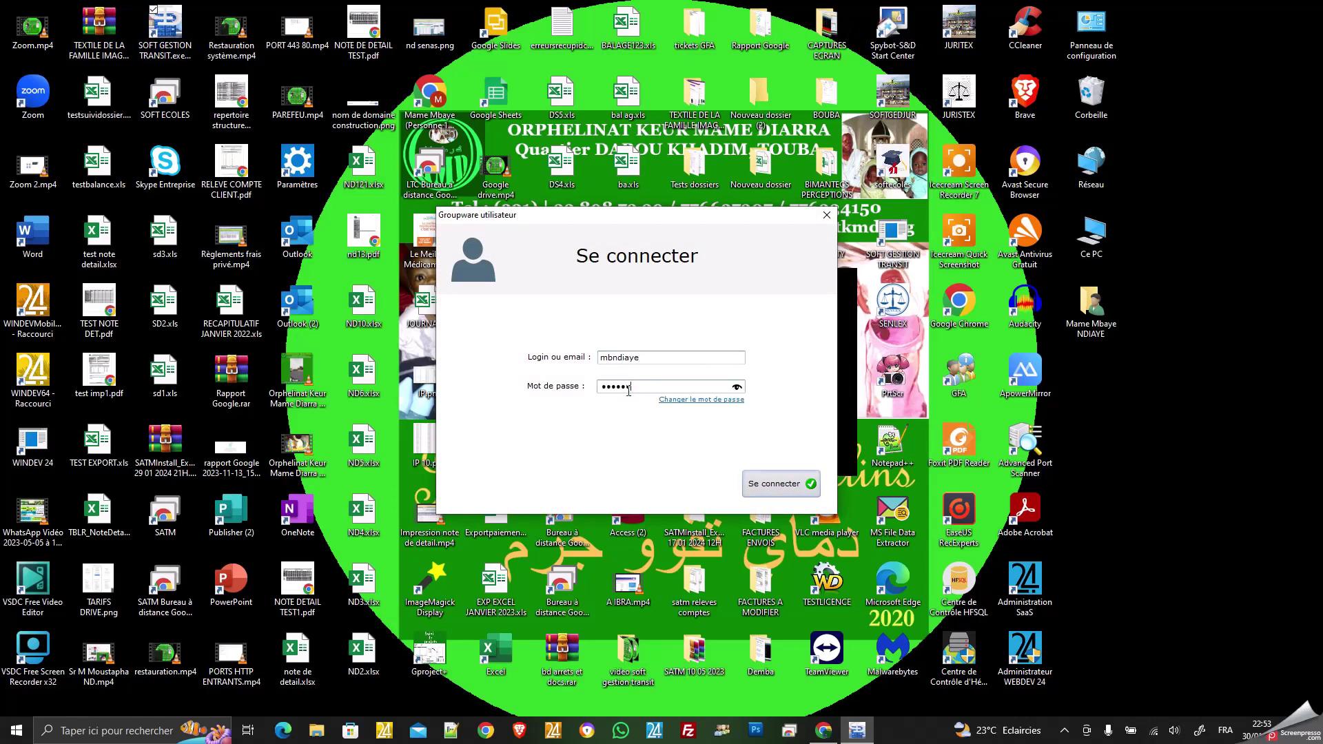
{"action": "type", "text": "•••"}
{"action": "key", "text": "Return"}
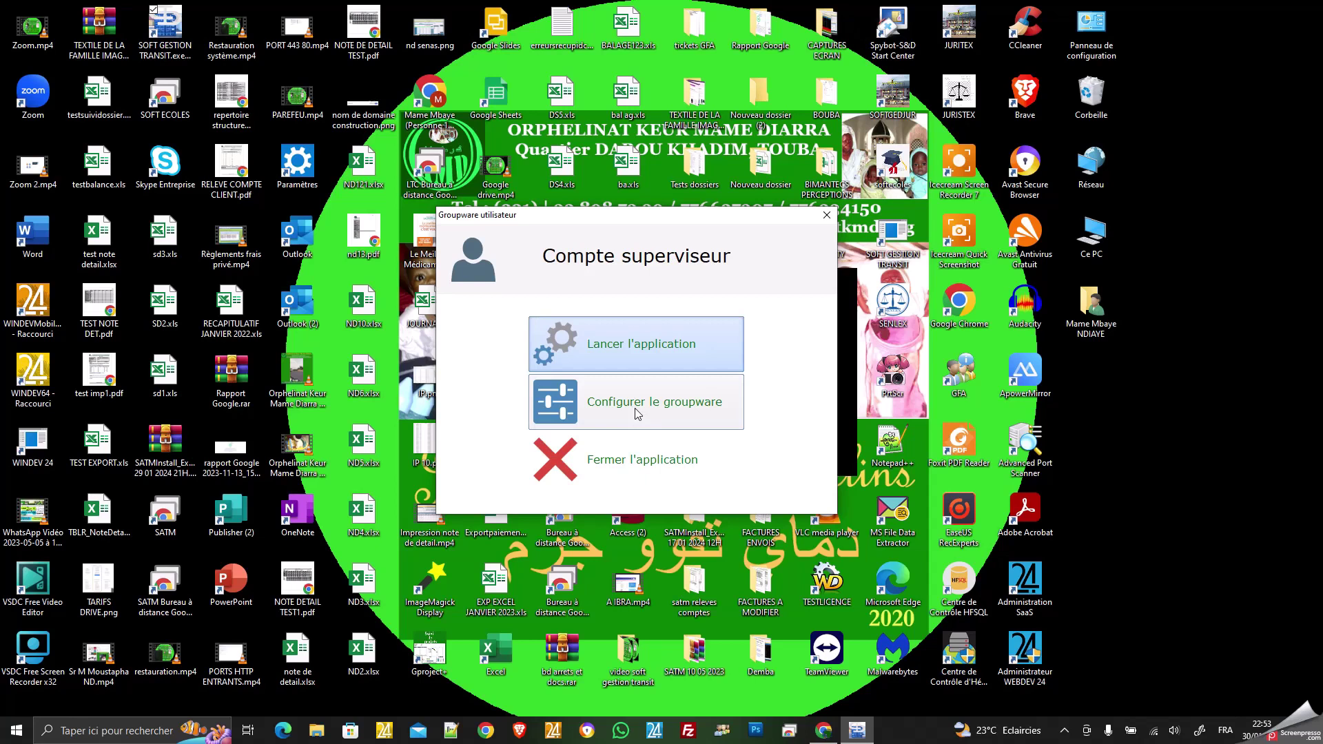
Launch the application from Compte superviseur to show the dossier tracking table.
{"action": "left_click", "coordinate": [624, 347]}
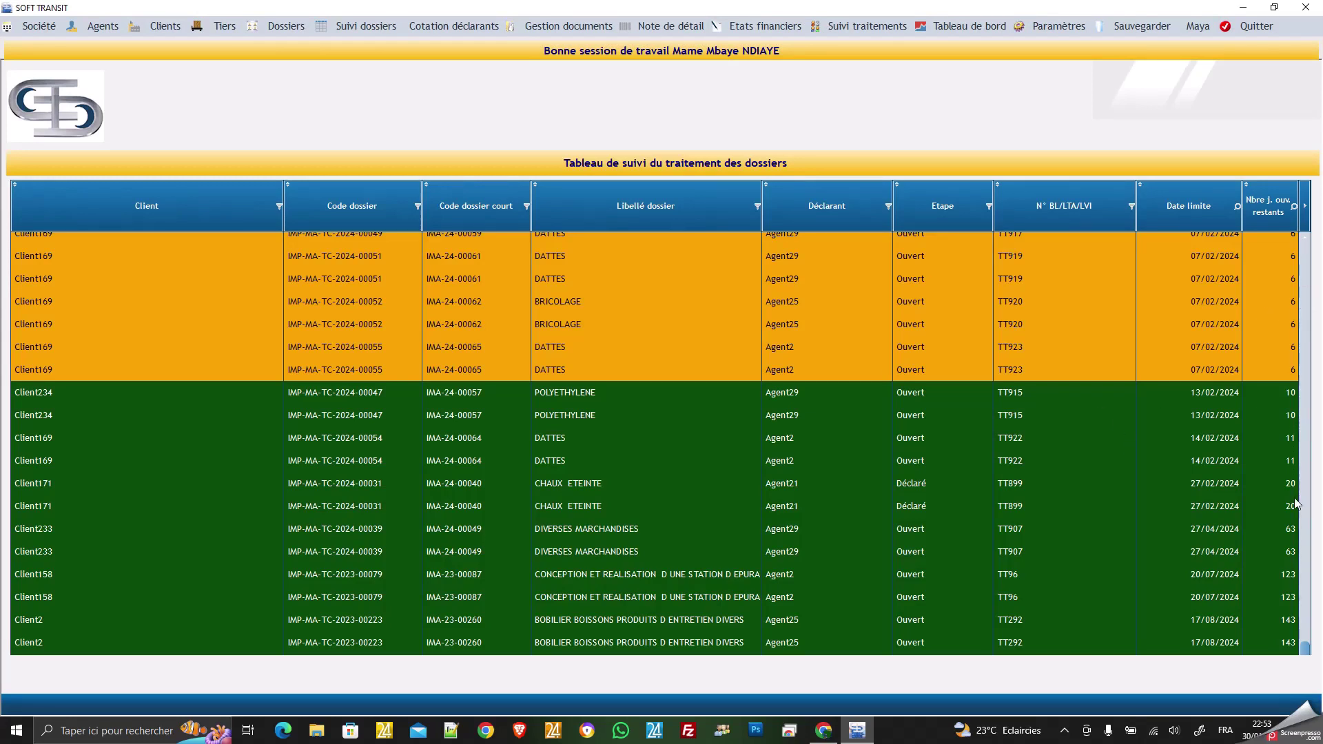
{"action": "scroll", "coordinate": [1296, 503], "scroll_direction": "up", "scroll_amount": 1}
{"action": "scroll", "coordinate": [1311, 497], "scroll_direction": "up", "scroll_amount": 2}
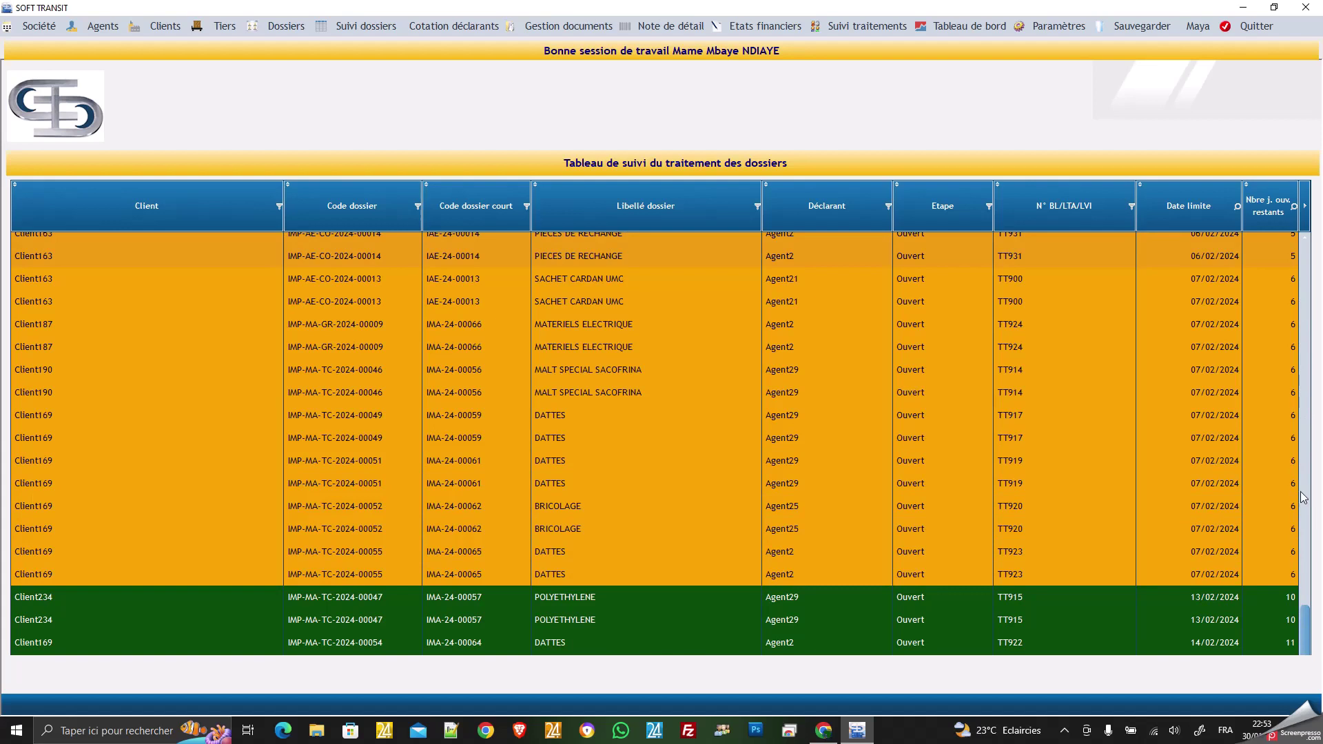
{"action": "scroll", "coordinate": [1302, 498], "scroll_direction": "up", "scroll_amount": 8}
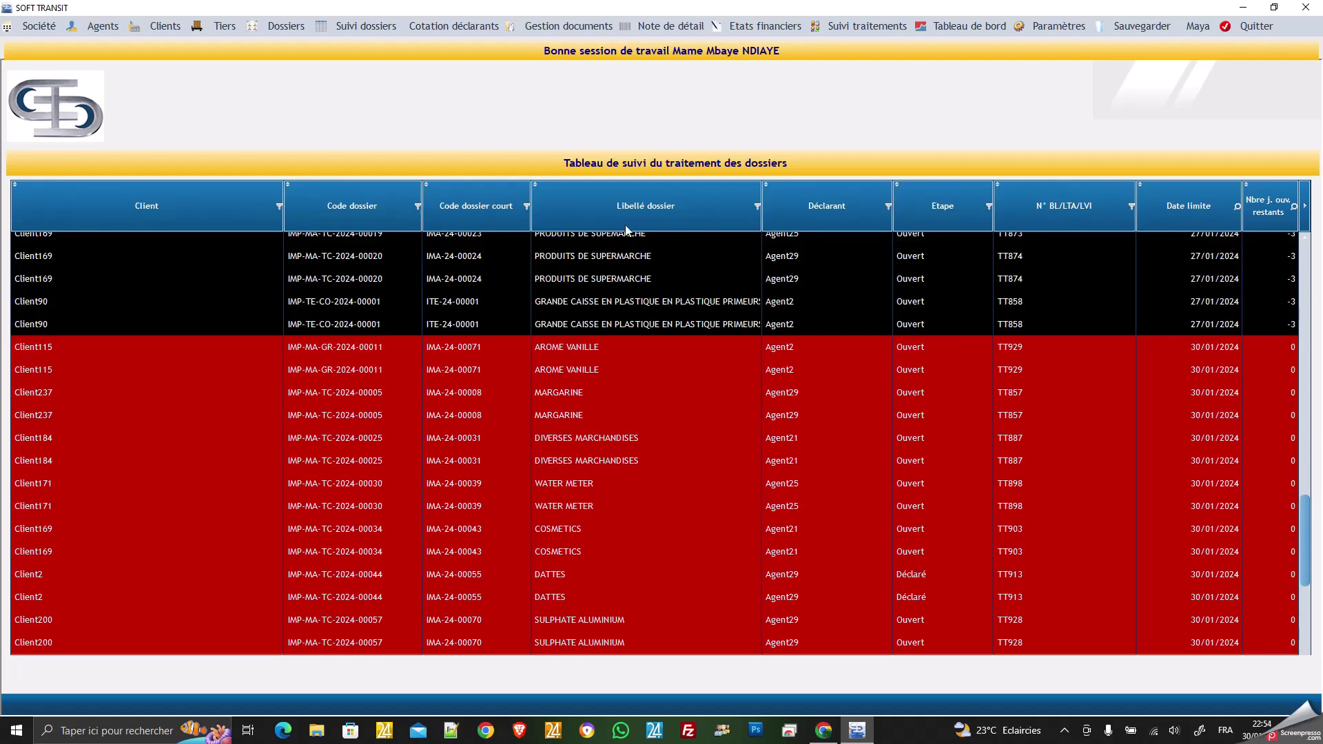
{"action": "scroll", "coordinate": [1196, 431], "scroll_direction": "down", "scroll_amount": 10}
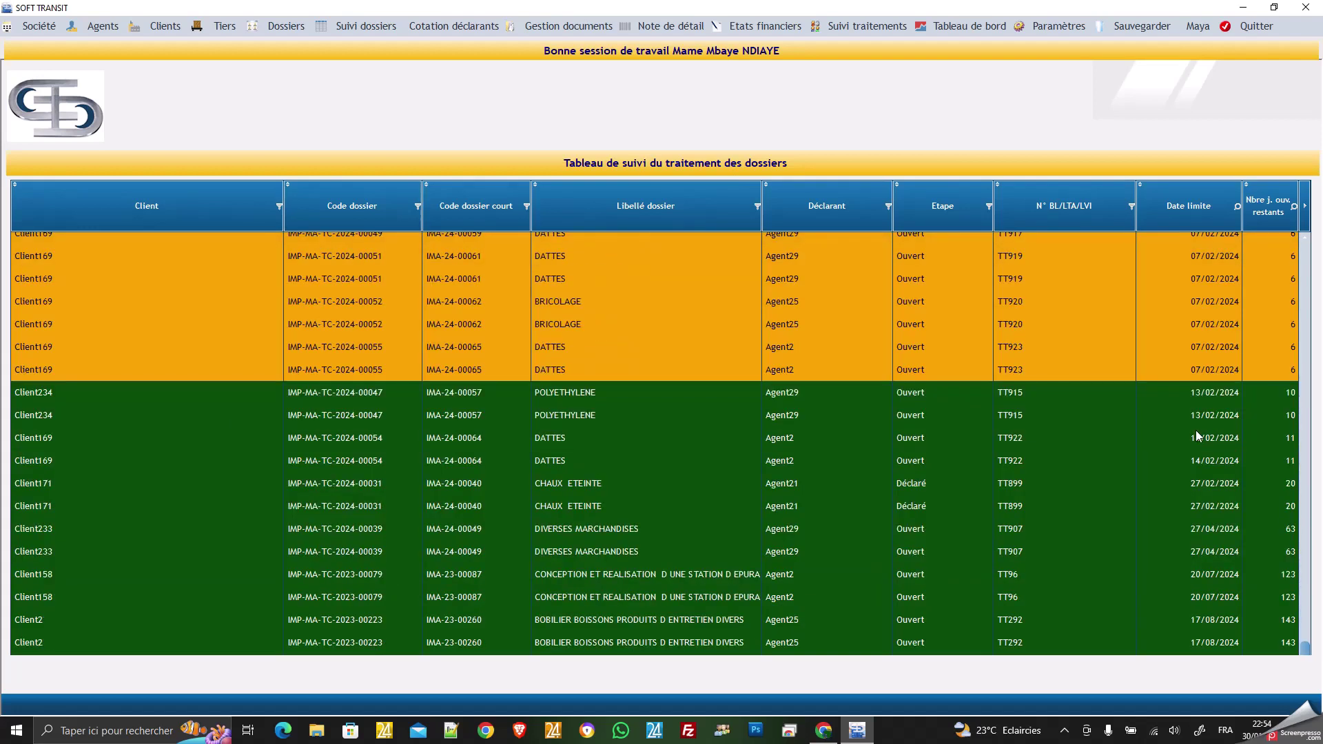
{"action": "scroll", "coordinate": [1172, 456], "scroll_direction": "up", "scroll_amount": 5}
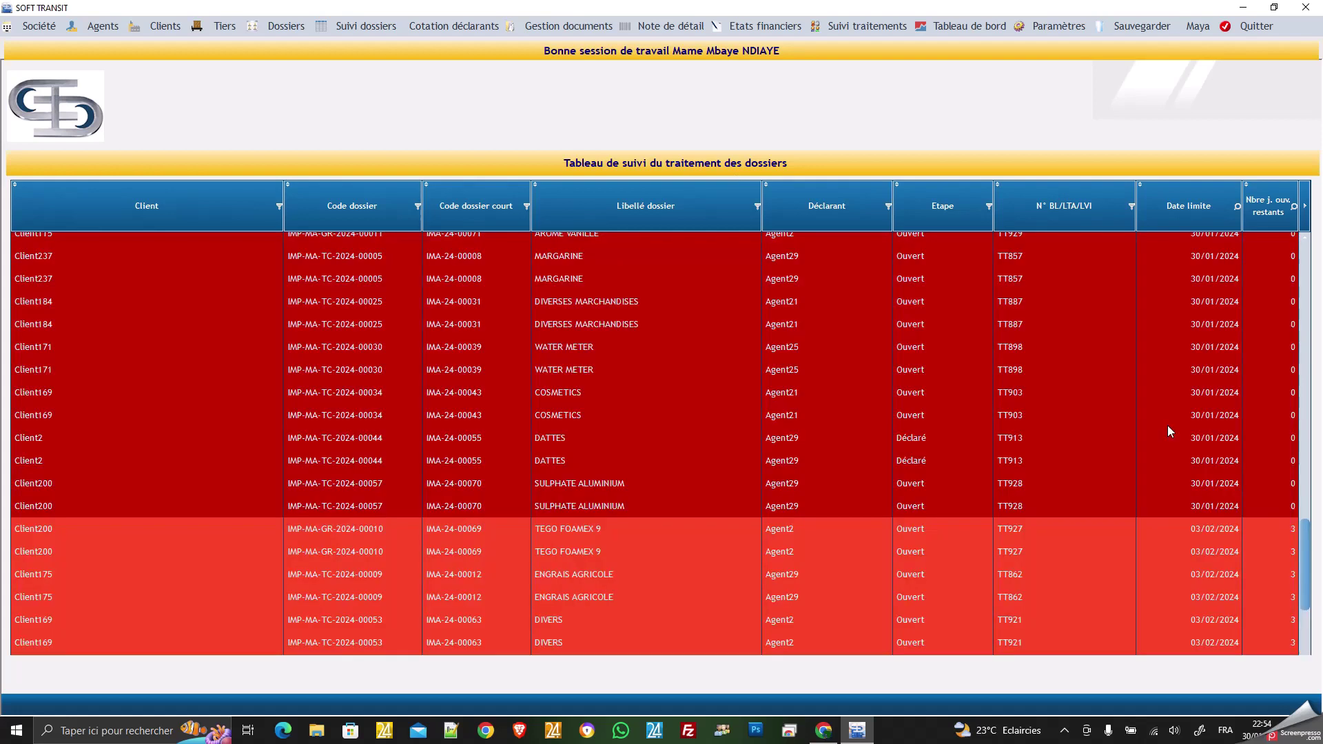
{"action": "scroll", "coordinate": [1167, 425], "scroll_direction": "down", "scroll_amount": 5}
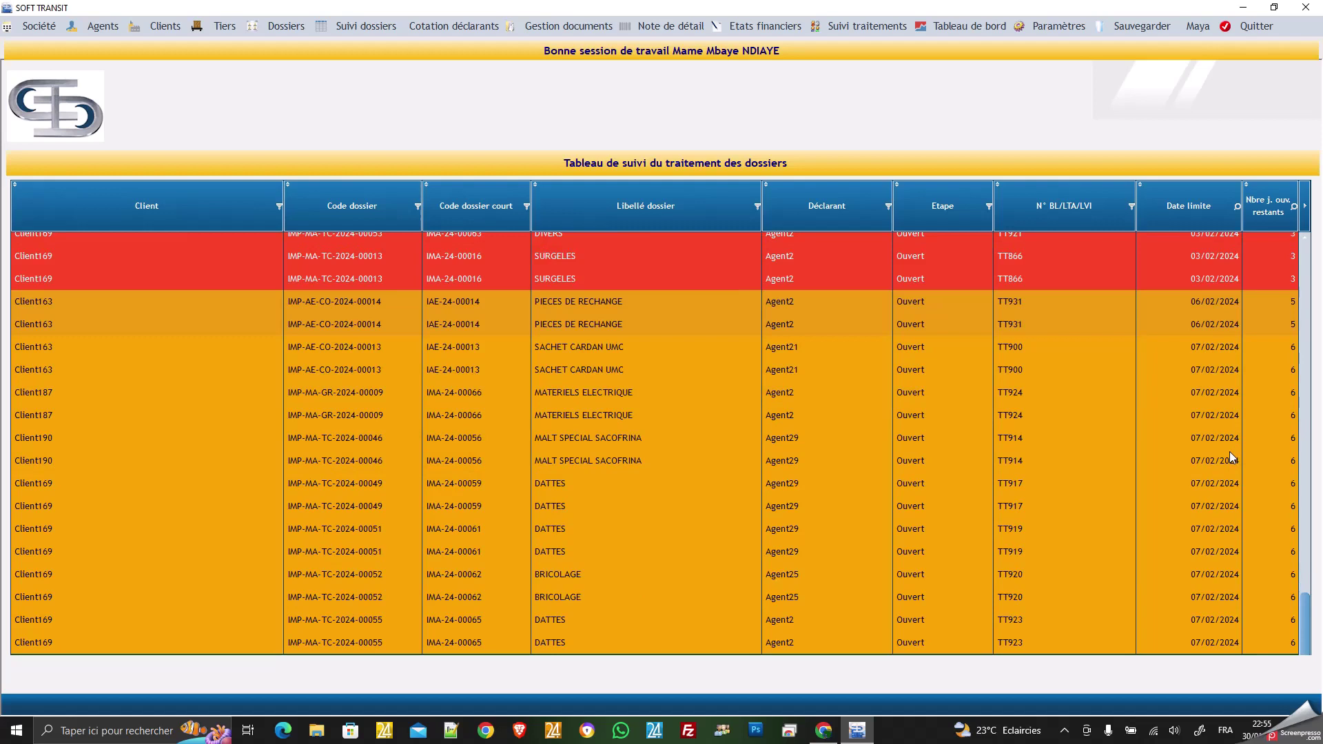
{"action": "scroll", "coordinate": [1229, 452], "scroll_direction": "up", "scroll_amount": 6}
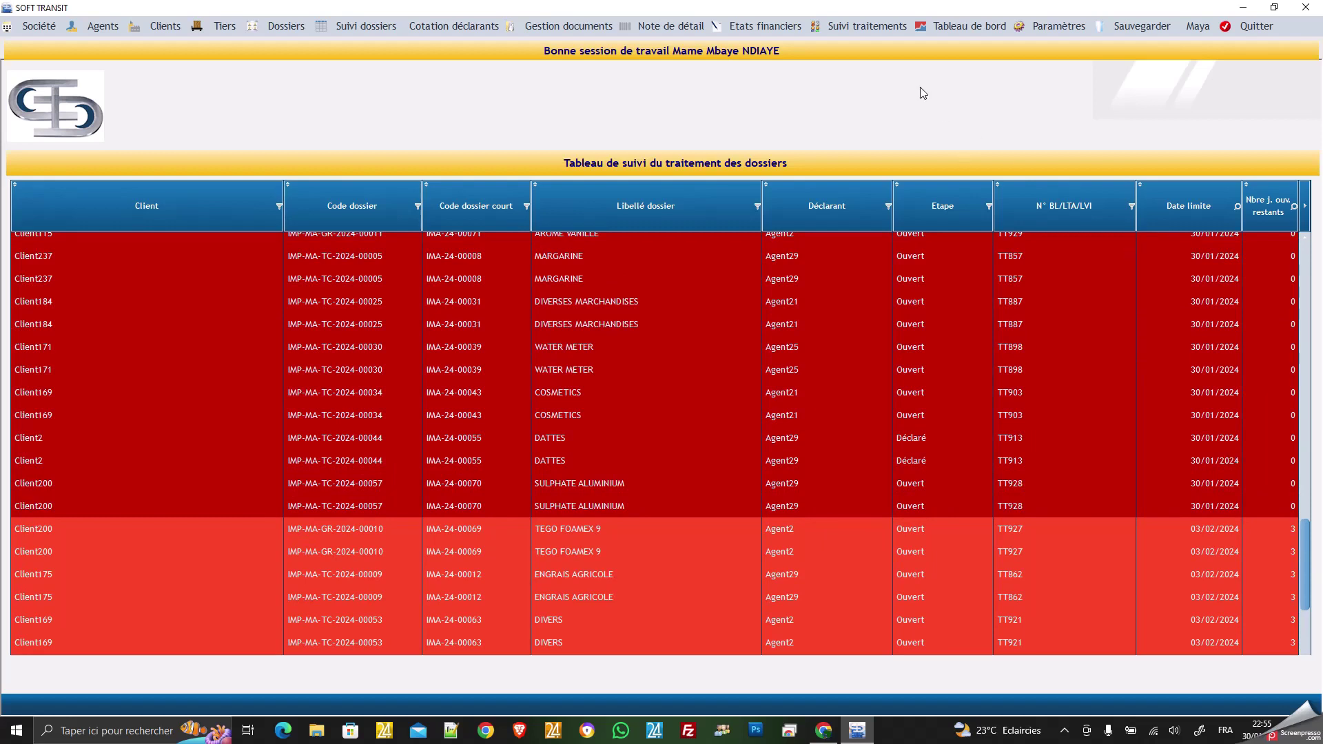
Open the Tableau de bord and let its balance, revenue and payment-delay charts load.
{"action": "left_click", "coordinate": [964, 30]}
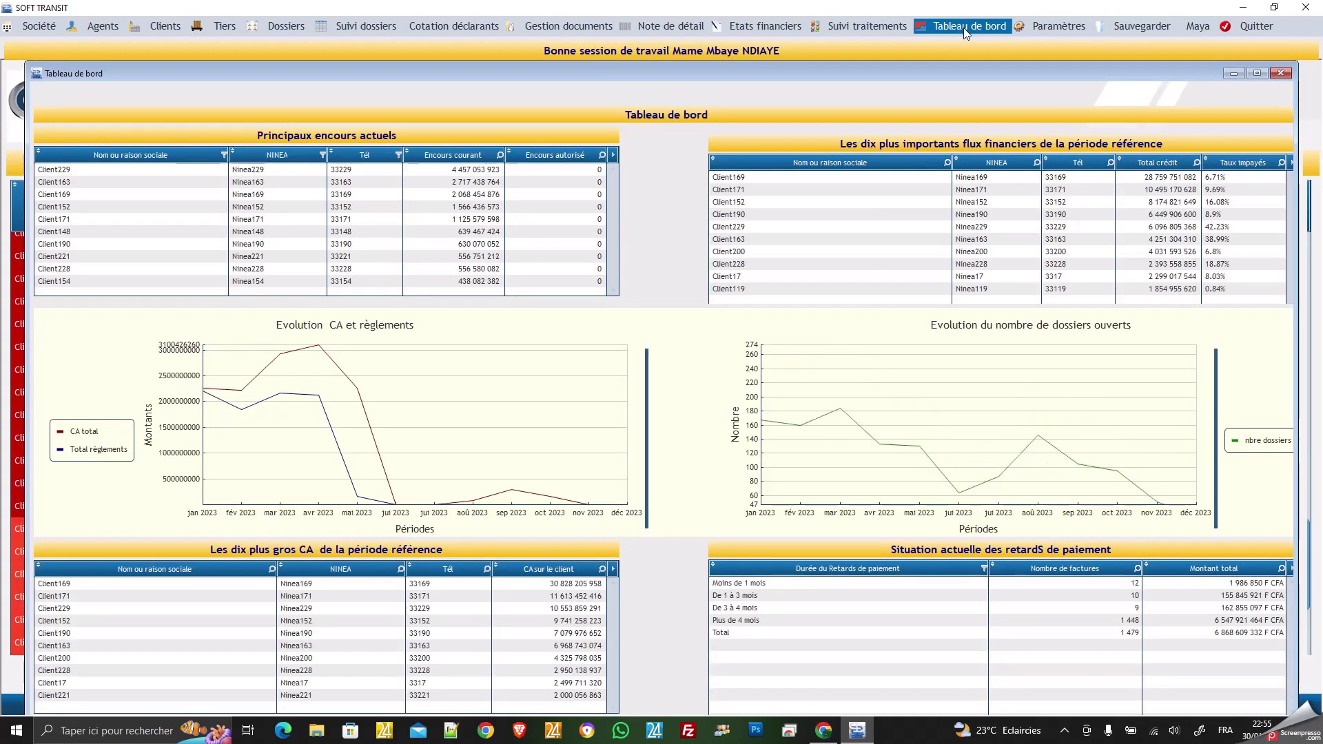
{"action": "mouse_move", "coordinate": [841, 341]}
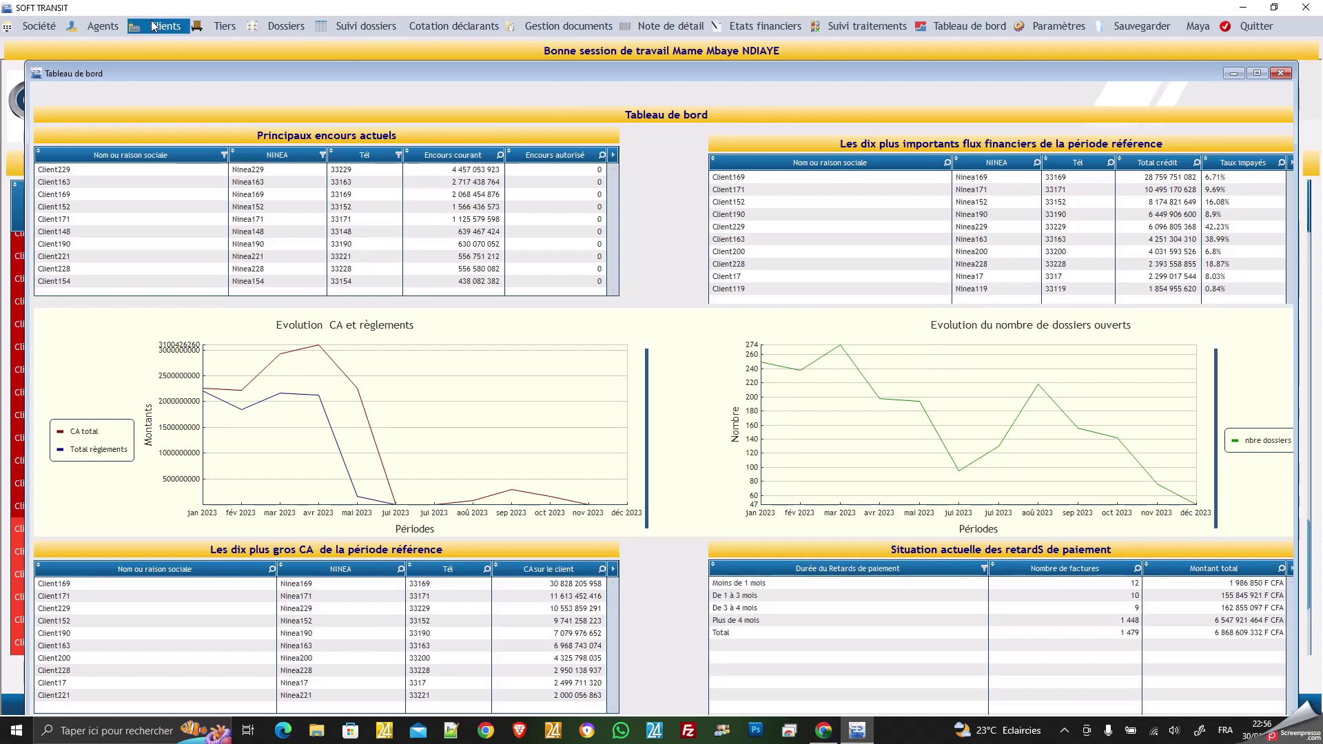
Review the Fiche société de transit record, close it, and bring up the Agents menu.
{"action": "left_click", "coordinate": [44, 27]}
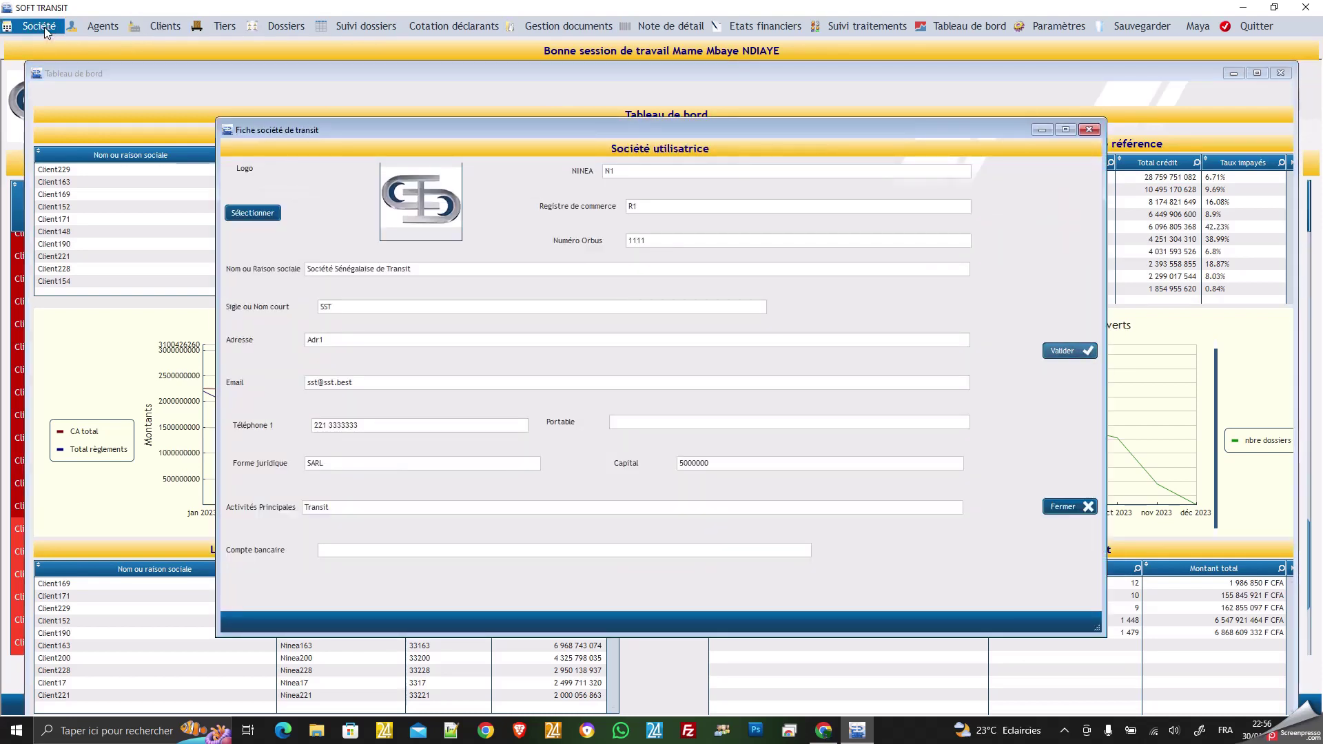
{"action": "left_click", "coordinate": [617, 425]}
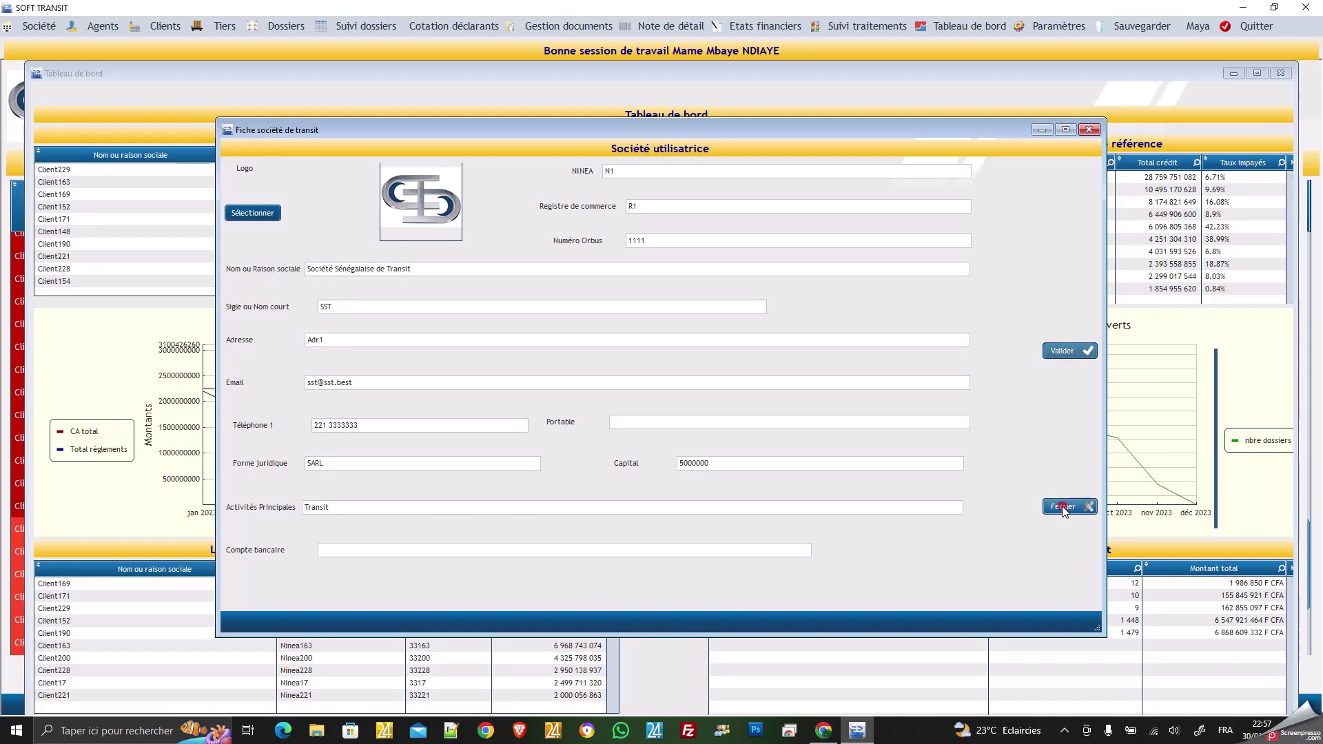
{"action": "left_click", "coordinate": [1063, 507]}
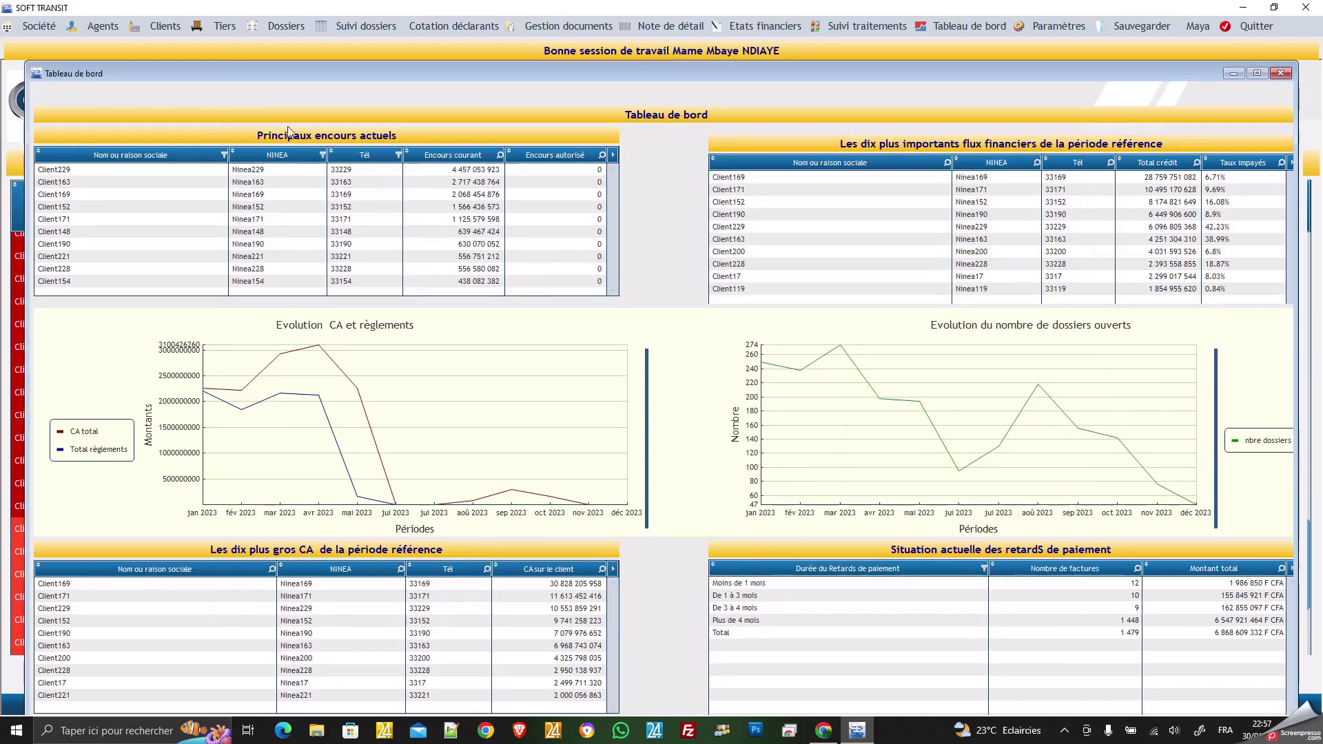
{"action": "left_click", "coordinate": [114, 29]}
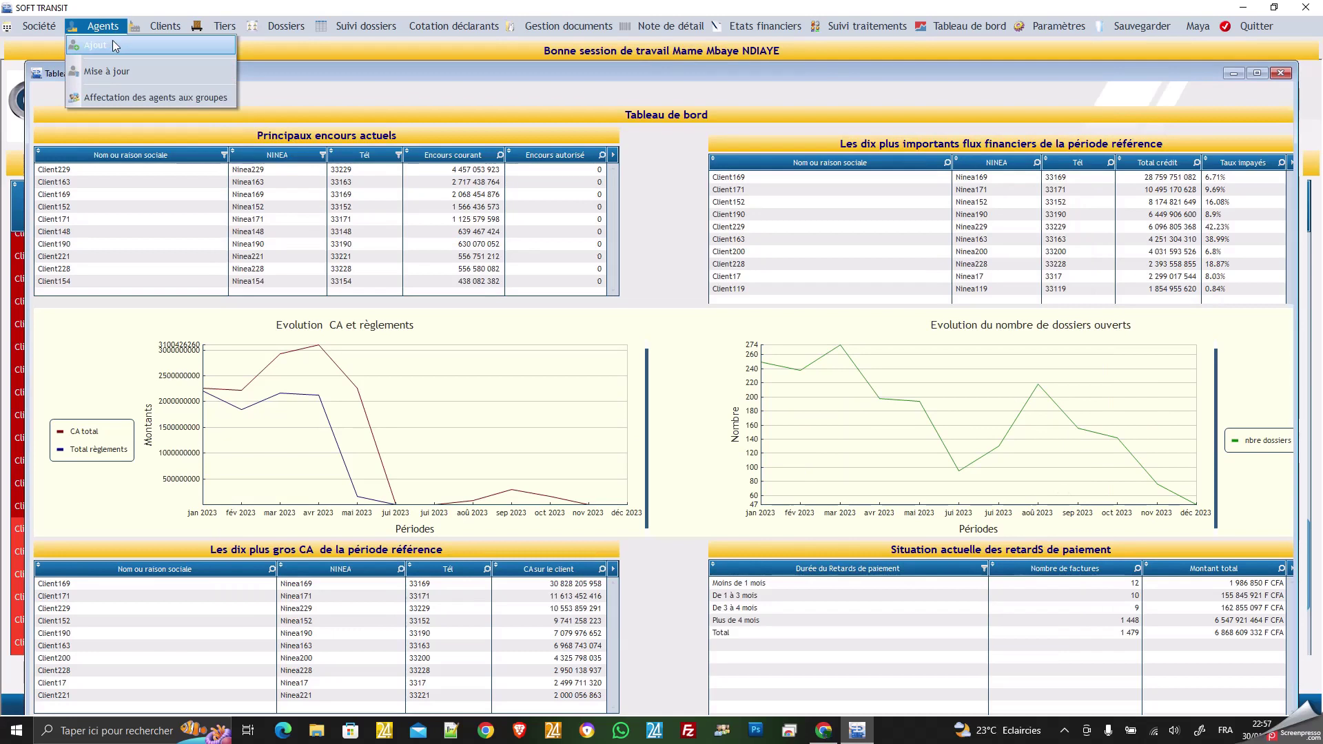
Open Agents > Mise à jour and scroll through the agents' phone numbers and e-mails.
{"action": "left_click", "coordinate": [158, 73]}
{"action": "scroll", "coordinate": [503, 271], "scroll_direction": "down", "scroll_amount": 4}
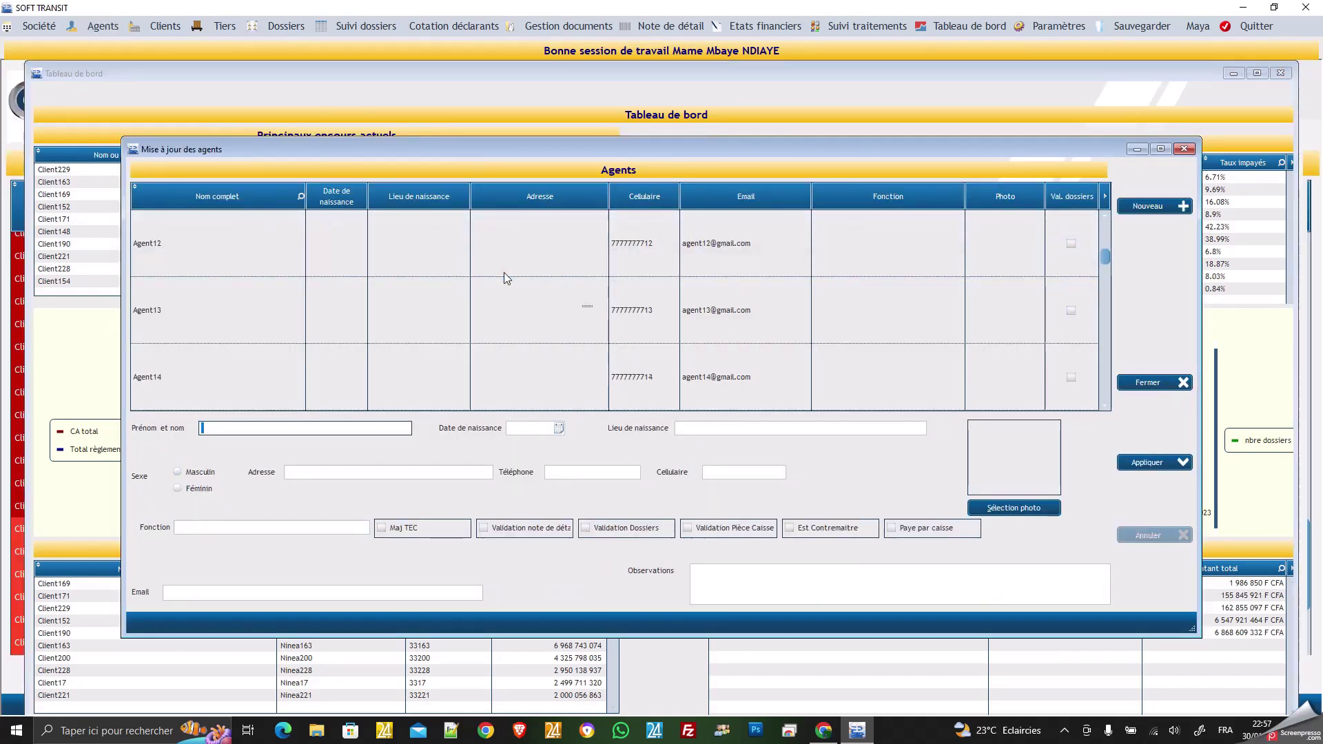
{"action": "scroll", "coordinate": [503, 271], "scroll_direction": "down", "scroll_amount": 10}
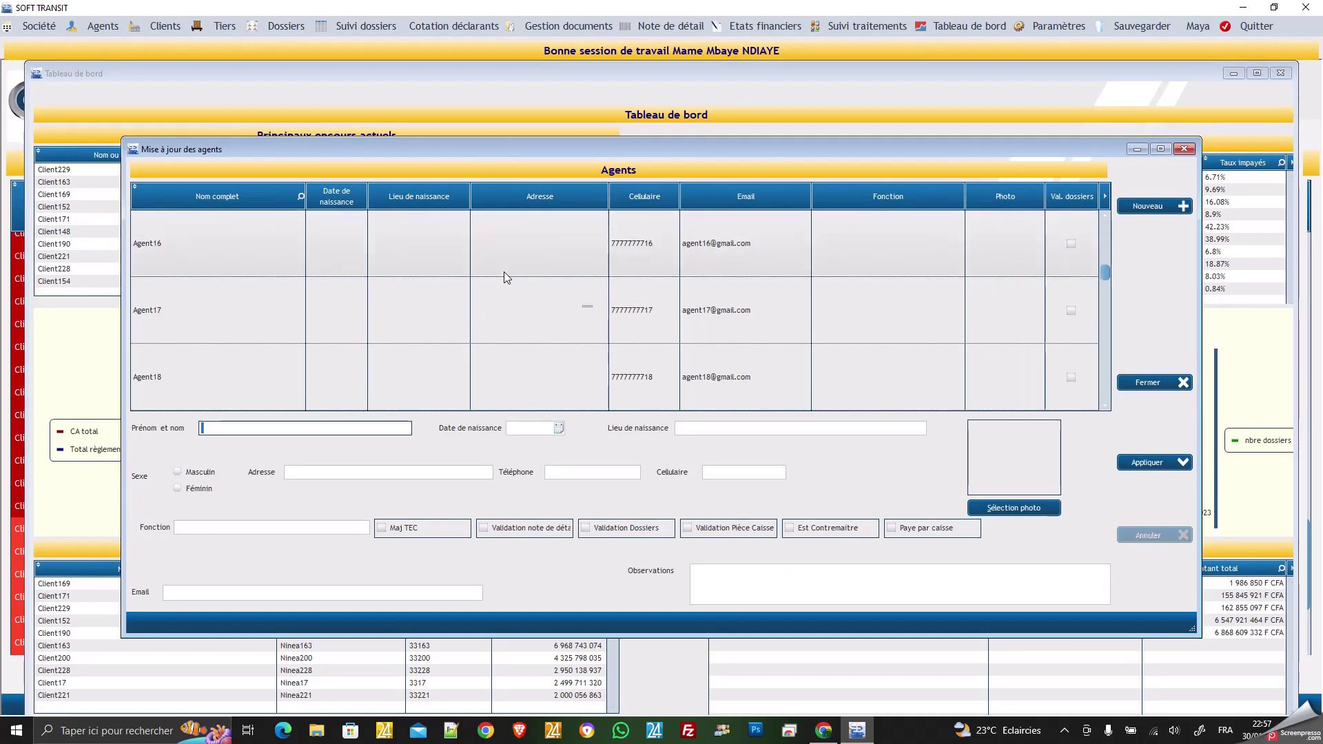
{"action": "scroll", "coordinate": [503, 276], "scroll_direction": "down", "scroll_amount": 4}
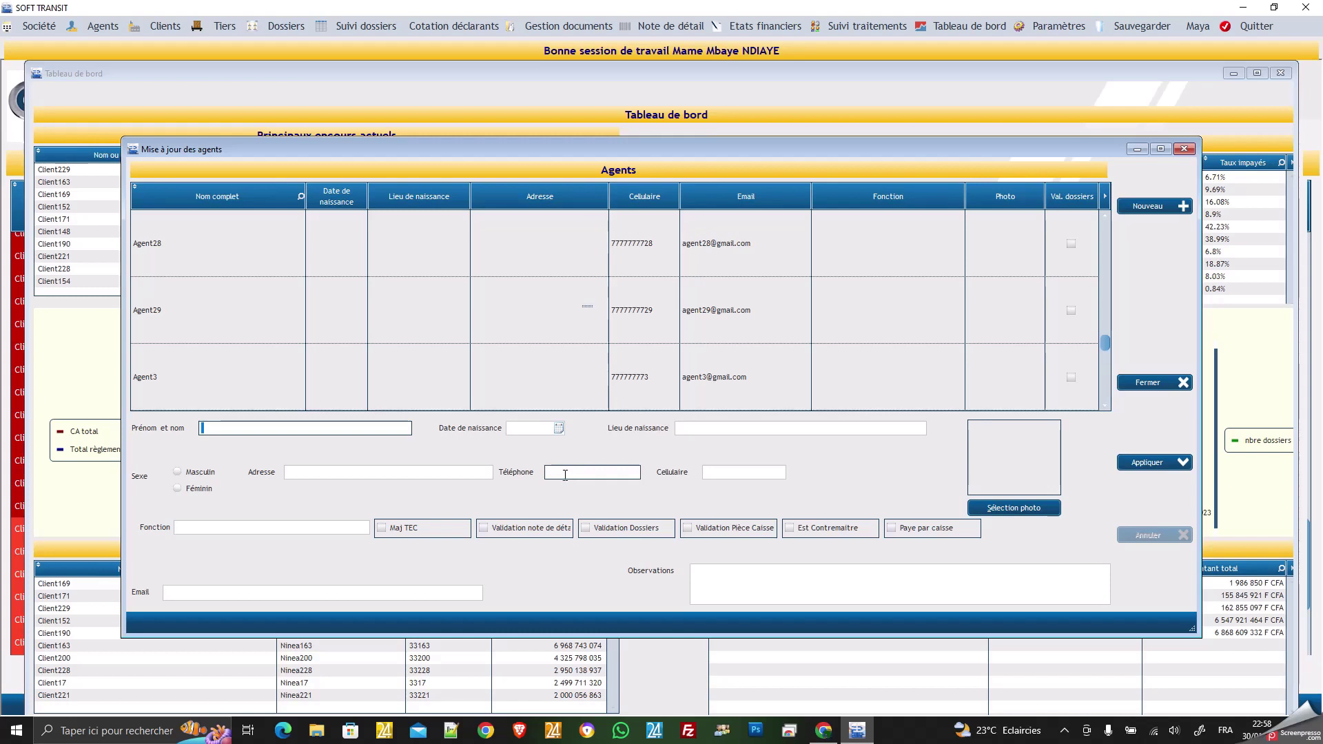
Close Mise à jour des agents and open Agents > Affectation des agents aux groupes.
{"action": "left_click", "coordinate": [1147, 382]}
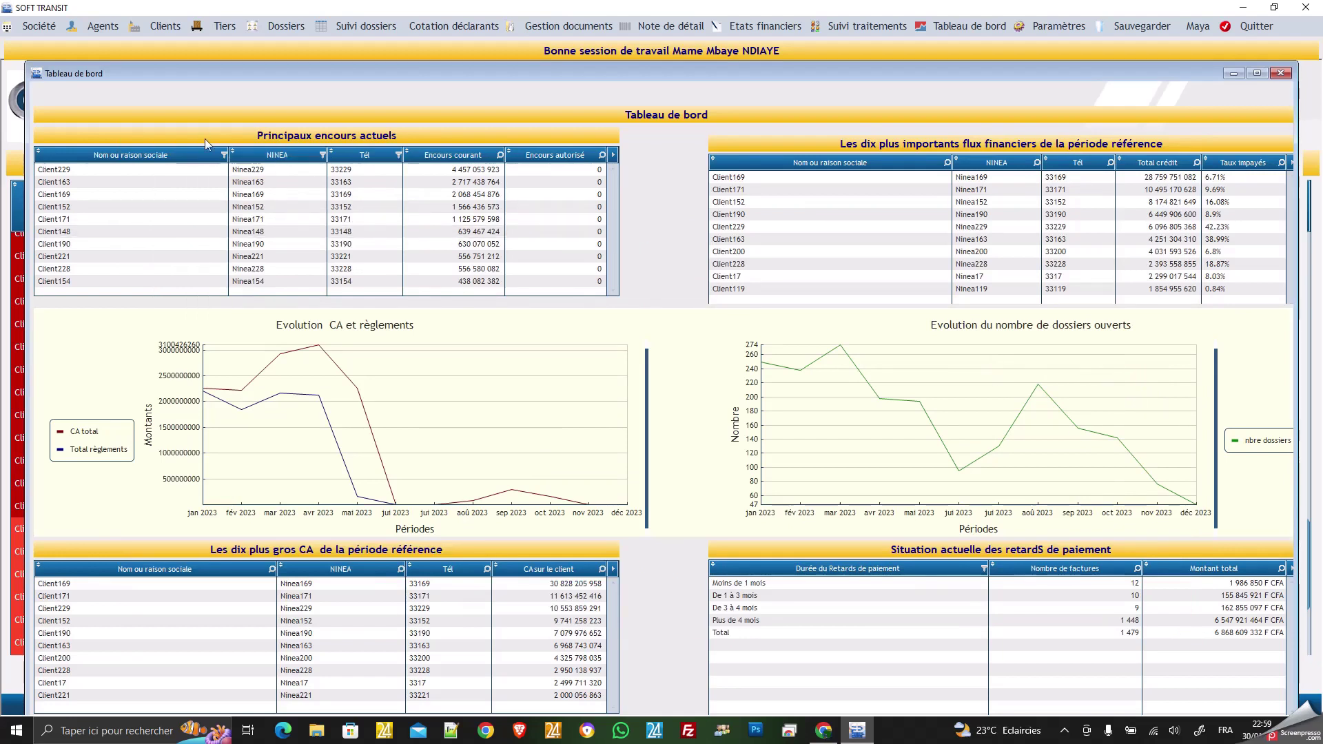
{"action": "left_click", "coordinate": [104, 28]}
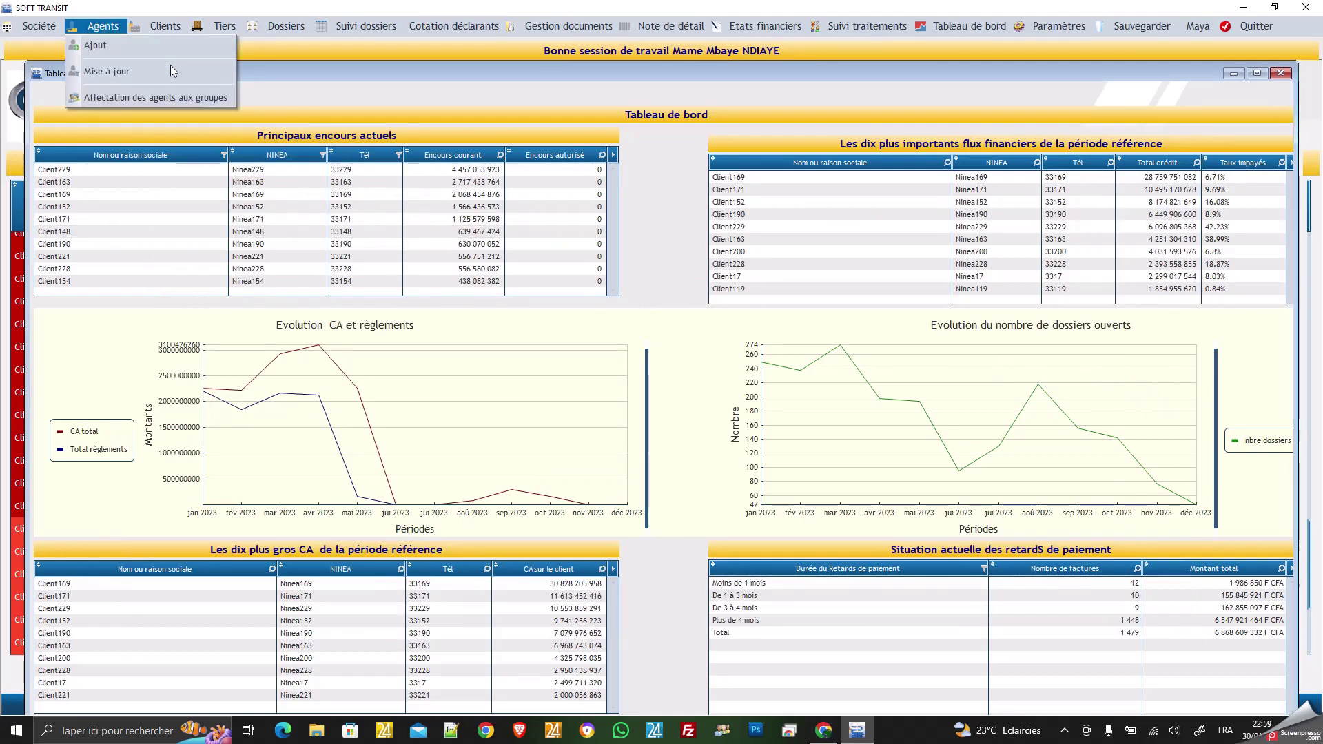
{"action": "left_click", "coordinate": [200, 95]}
Scroll through the agent-to-group assignments, then close the window to return to the dashboard.
{"action": "scroll", "coordinate": [405, 201], "scroll_direction": "down", "scroll_amount": 3}
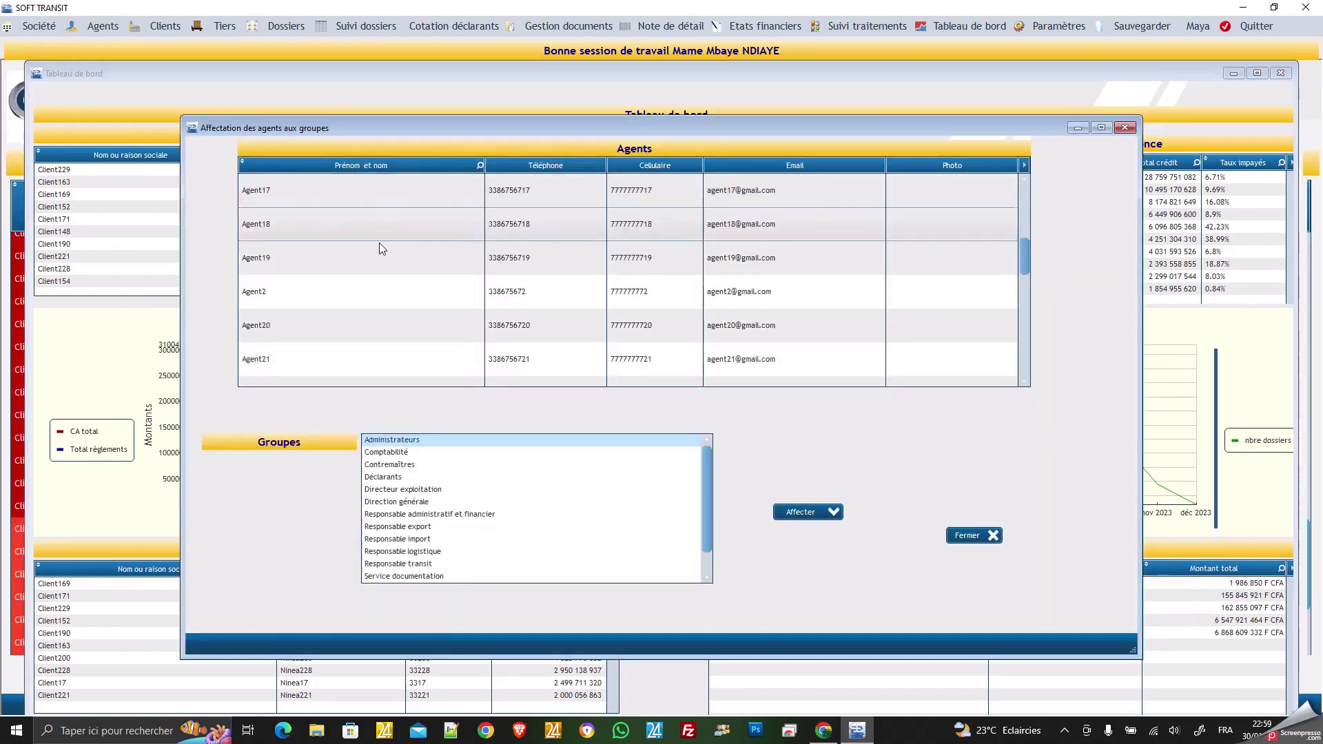
{"action": "scroll", "coordinate": [445, 524], "scroll_direction": "down", "scroll_amount": 1}
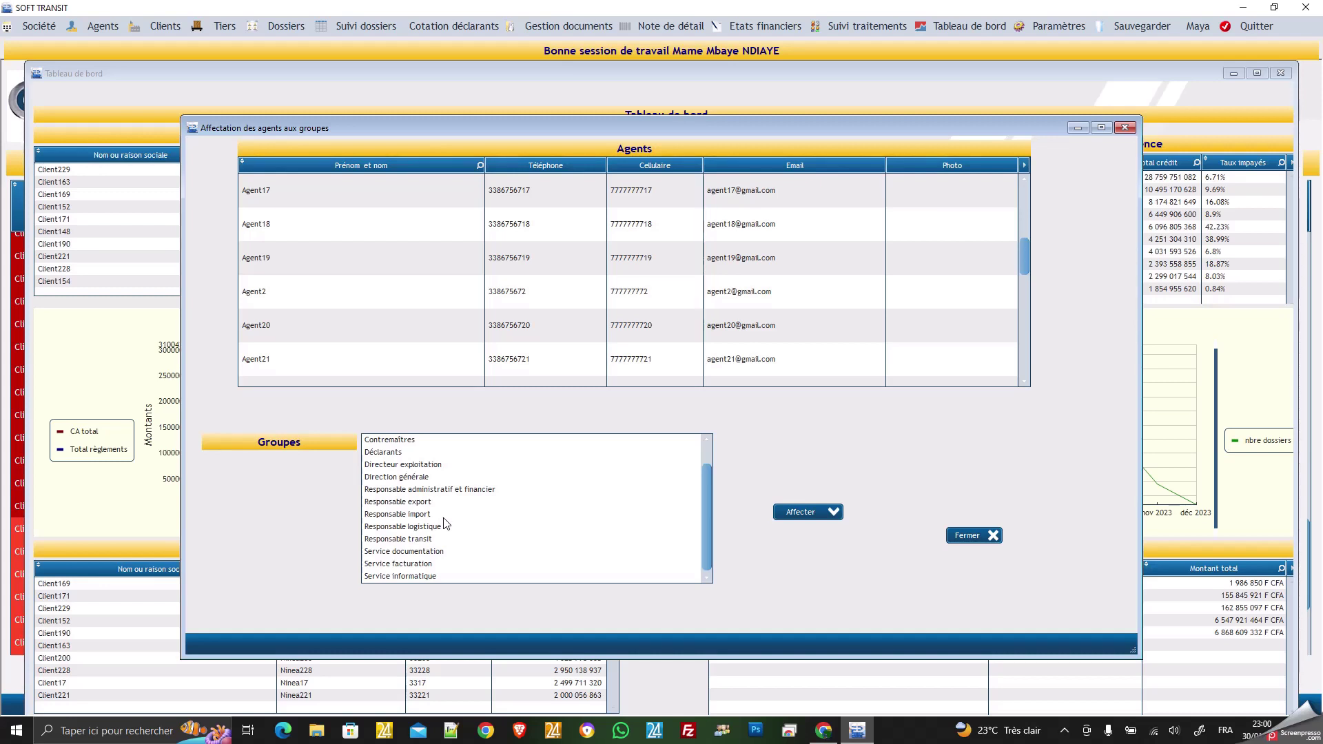
{"action": "left_click", "coordinate": [967, 536]}
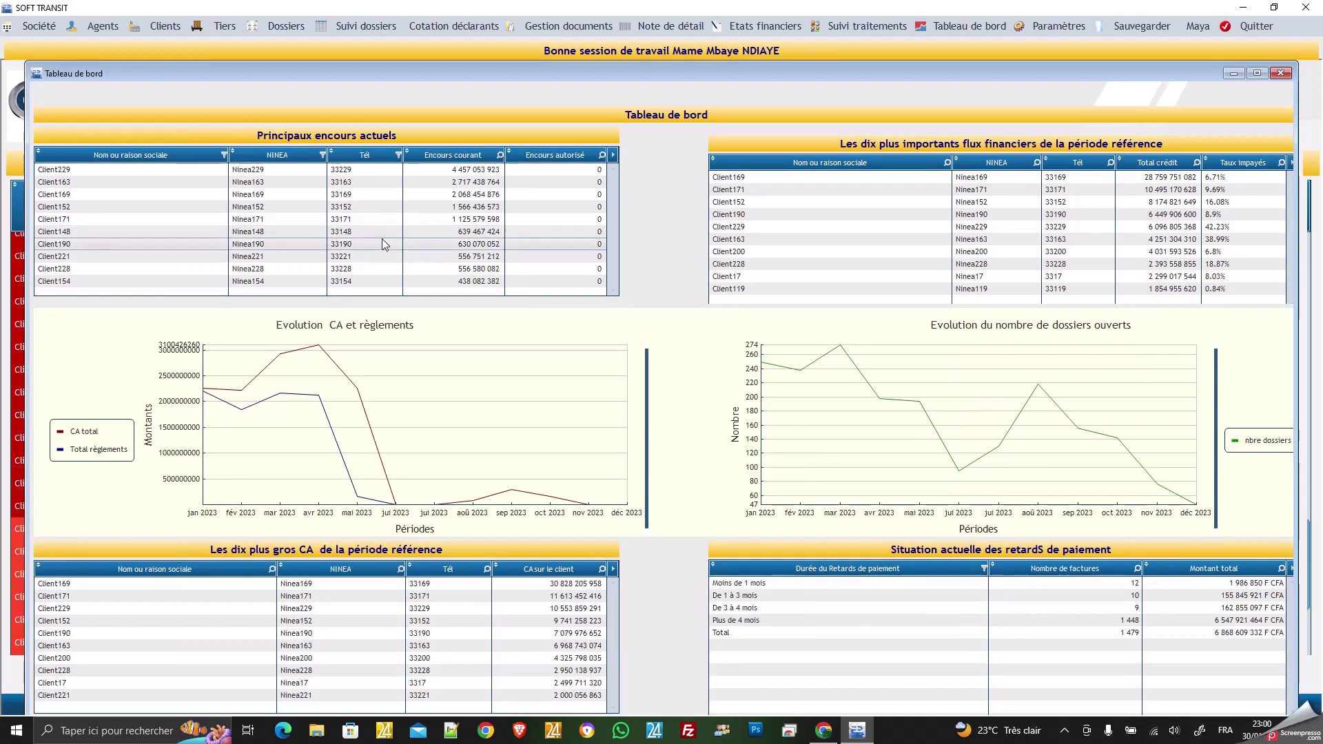
Choose Clients > Création to open a blank Fiche CLIENTS form.
{"action": "left_click", "coordinate": [166, 29]}
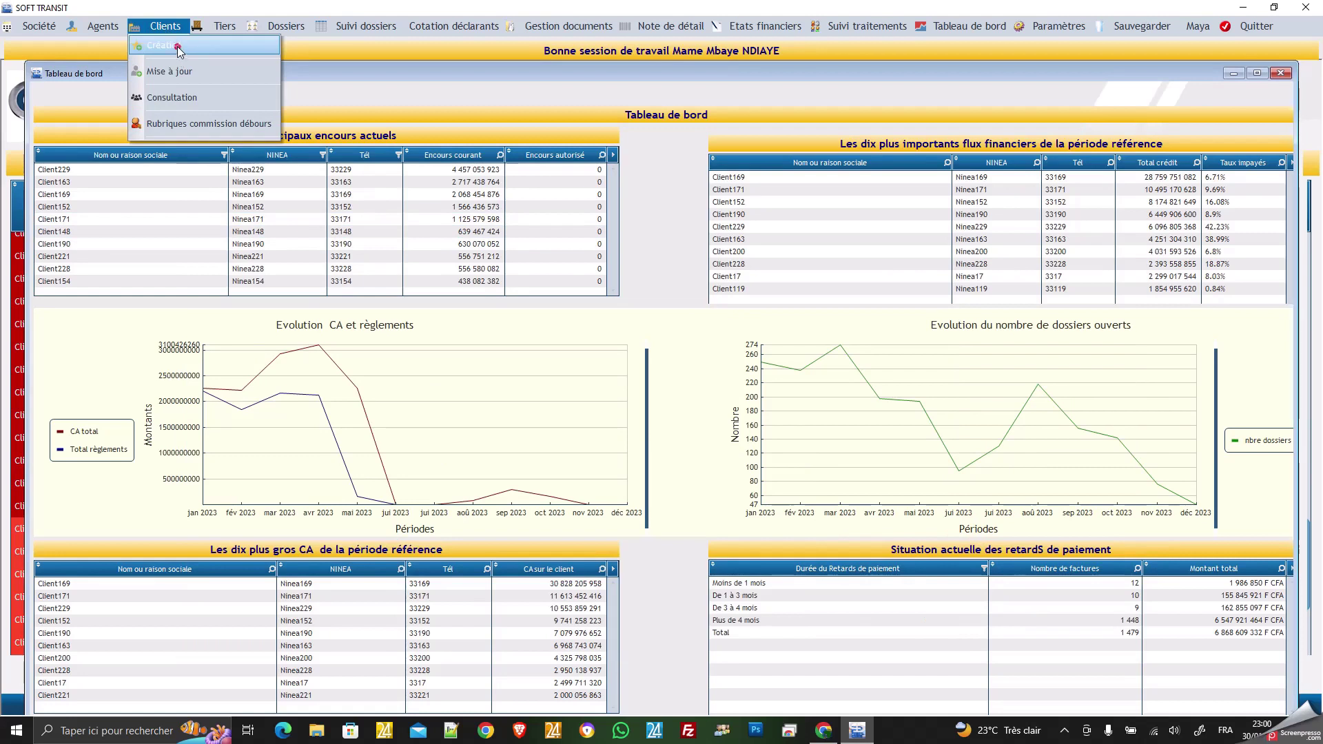
{"action": "left_click", "coordinate": [177, 47]}
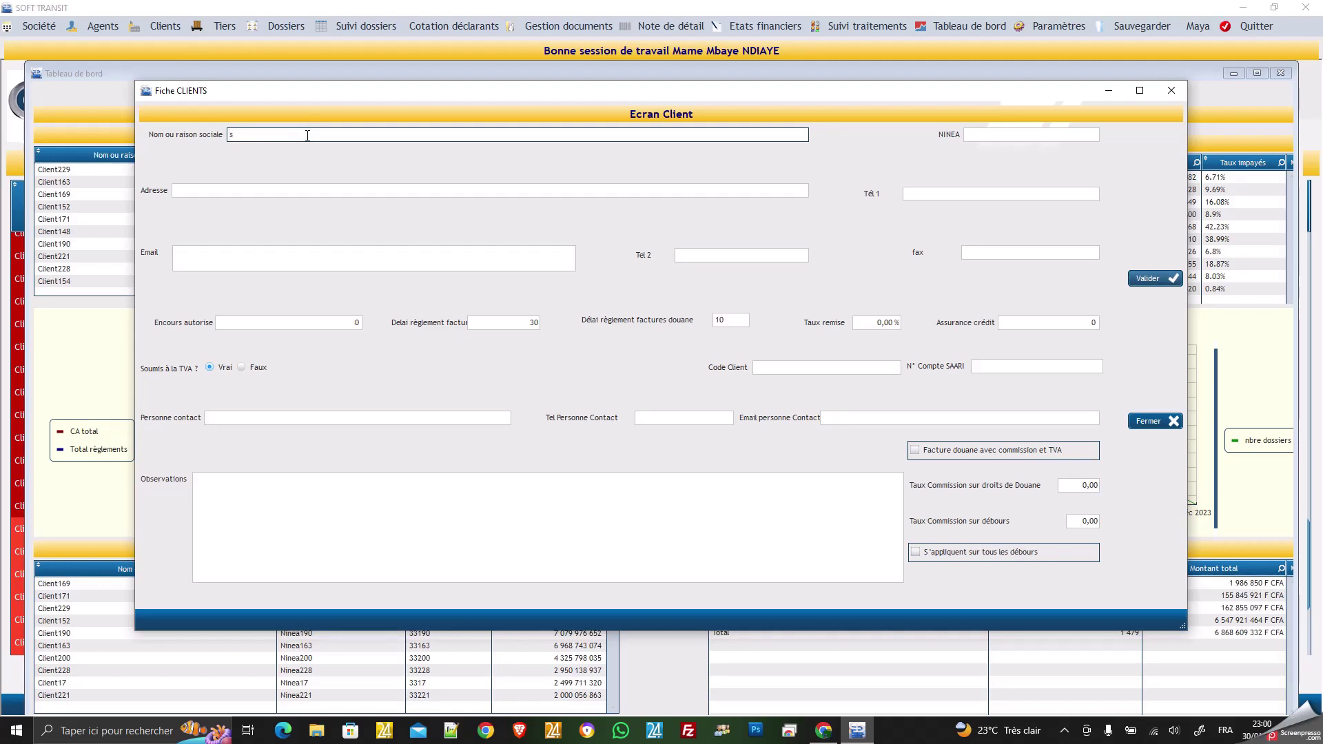
Name the client 'Entreprise de manutention et de transit' and begin entering its NINEA identifier.
{"action": "key", "text": "BackSpace"}
{"action": "type", "text": "Entreprise de manutention et de"}
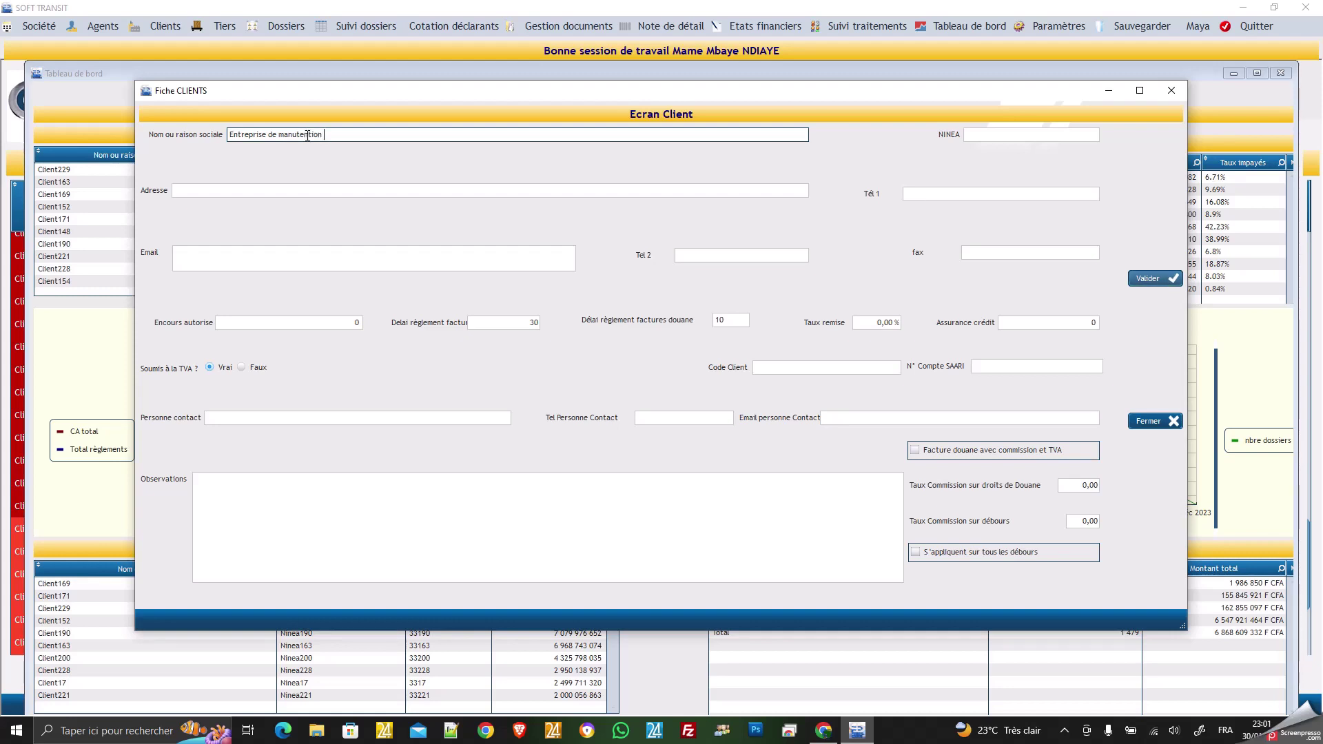
{"action": "type", "text": " transit"}
{"action": "left_click", "coordinate": [1016, 135]}
{"action": "type", "text": "NIN677"}
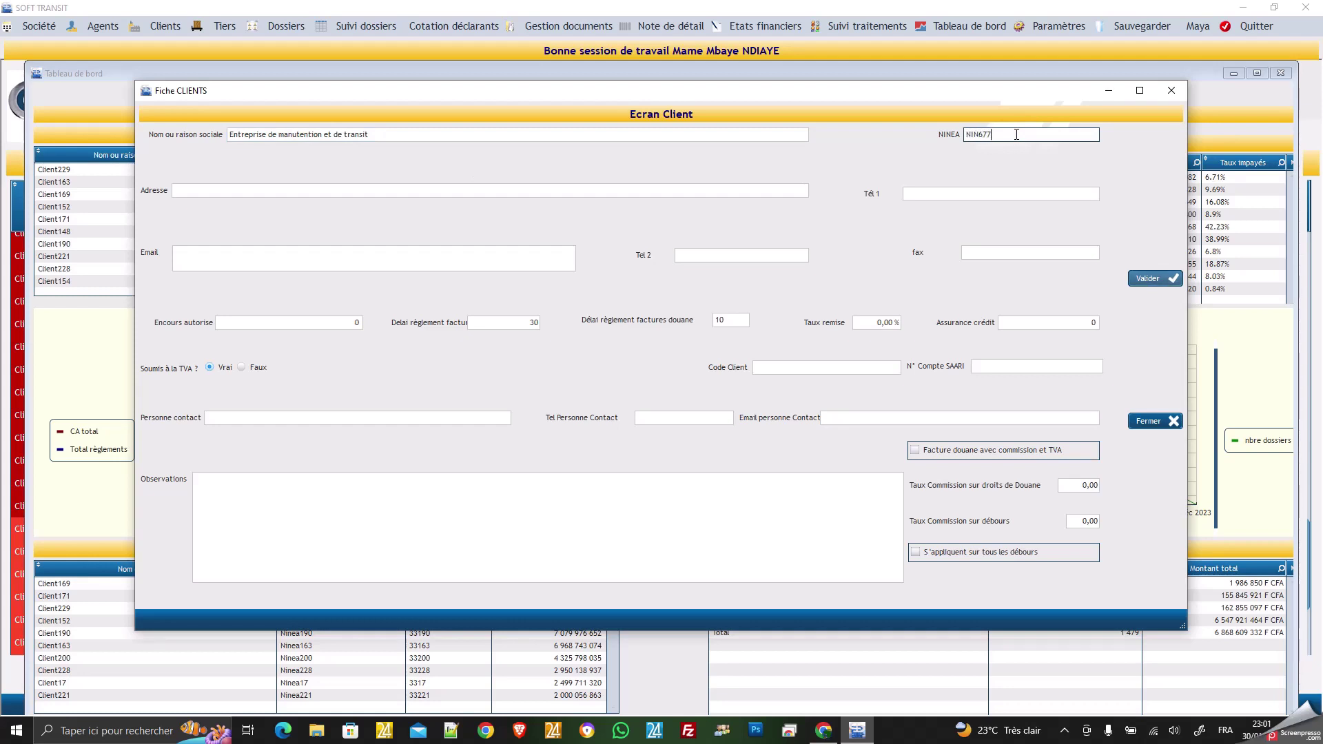
Fill in the client's street address and main phone number (Tél 1).
{"action": "left_click", "coordinate": [286, 191]}
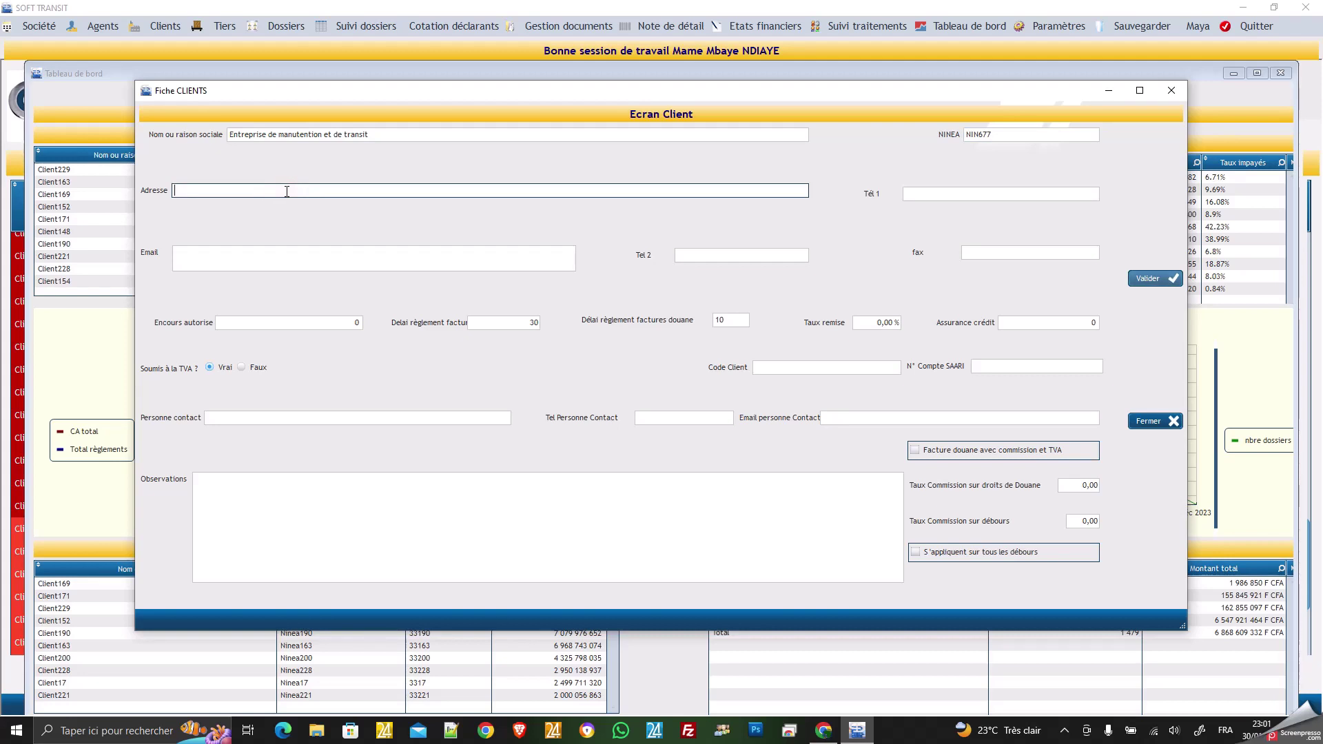
{"action": "left_click", "coordinate": [947, 195]}
{"action": "type", "text": "33"}
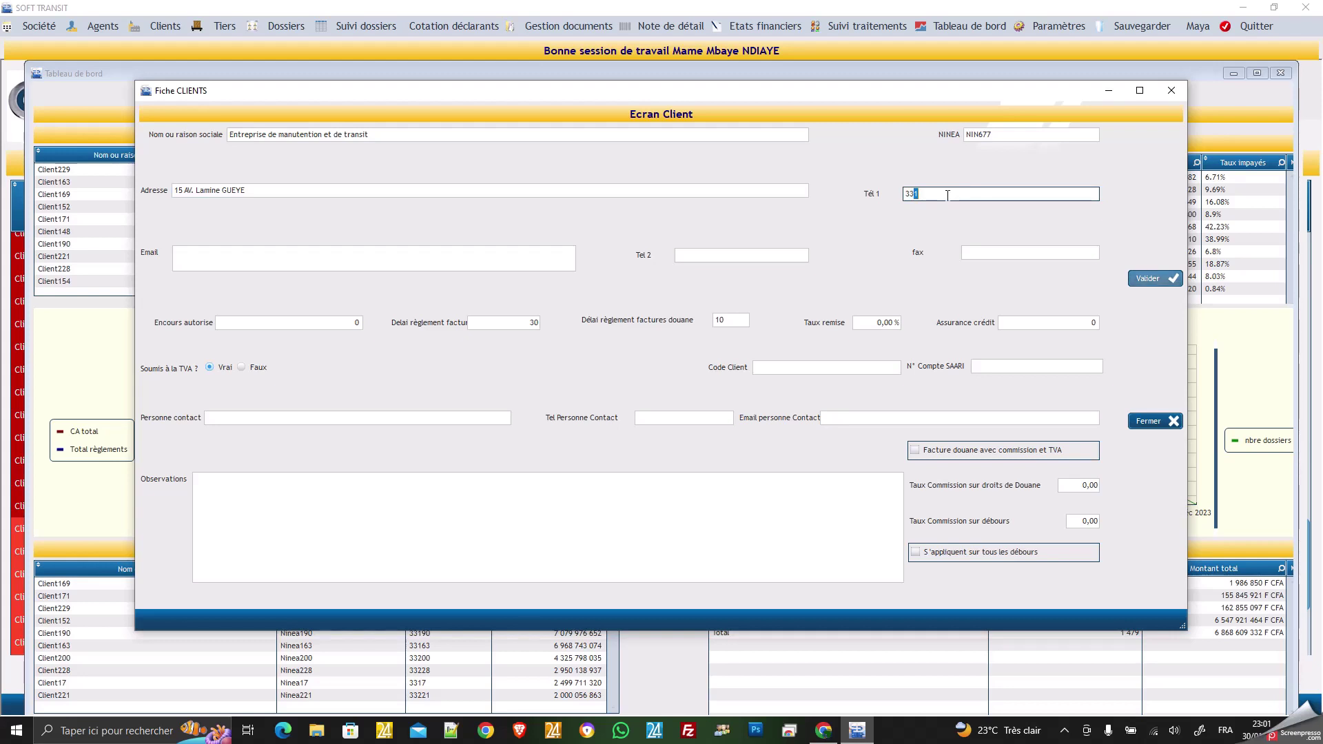
{"action": "type", "text": "8654"}
Enter the client's company e-mail, replacing the mistyped character with '@'.
{"action": "left_click", "coordinate": [426, 255]}
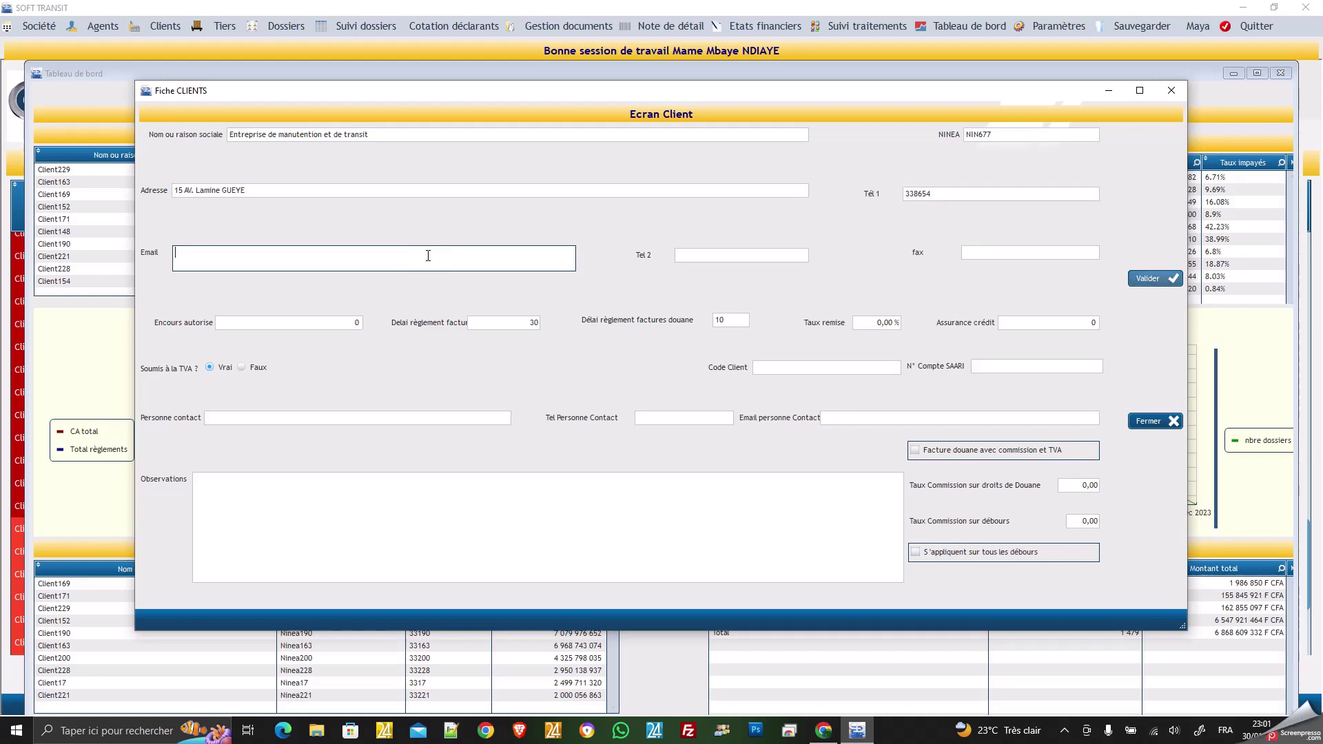
{"action": "left_click", "coordinate": [191, 252]}
{"action": "key", "text": "BackSpace"}
{"action": "type", "text": "@"}
{"action": "left_click", "coordinate": [725, 260]}
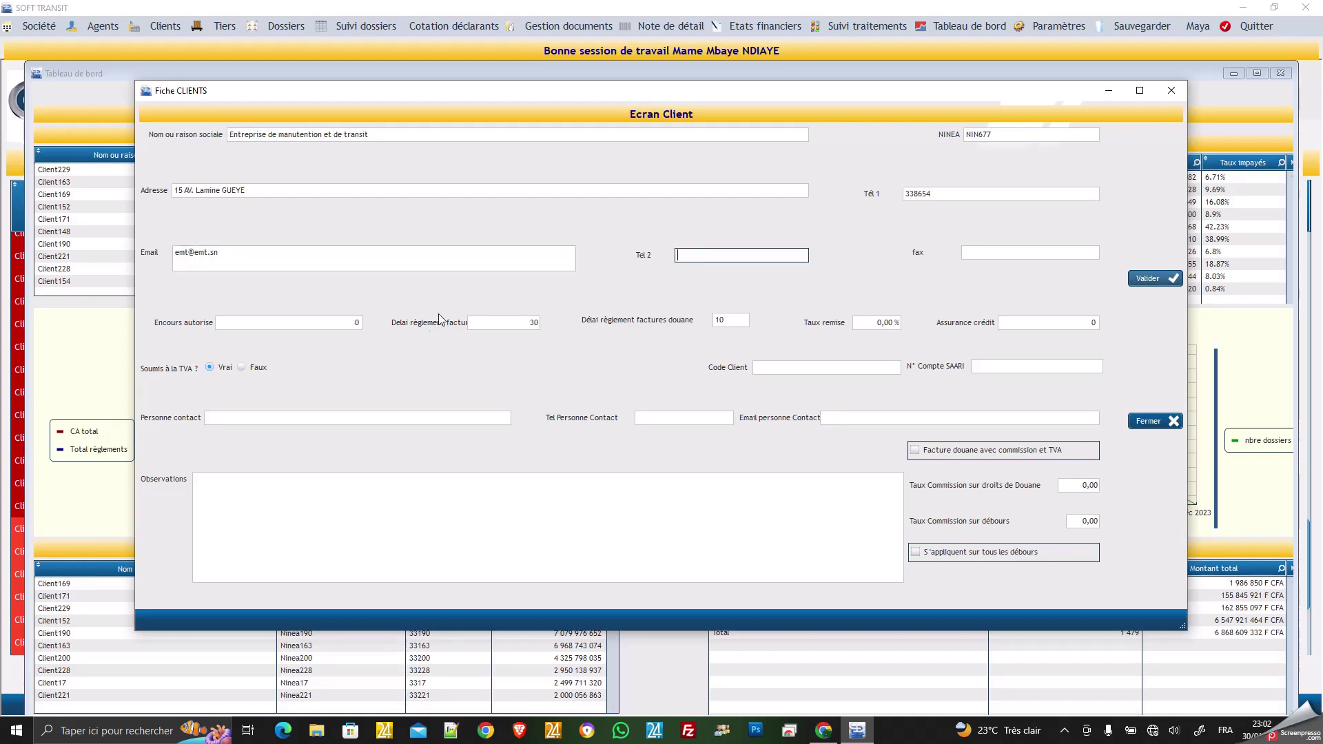
{"action": "left_click", "coordinate": [299, 322]}
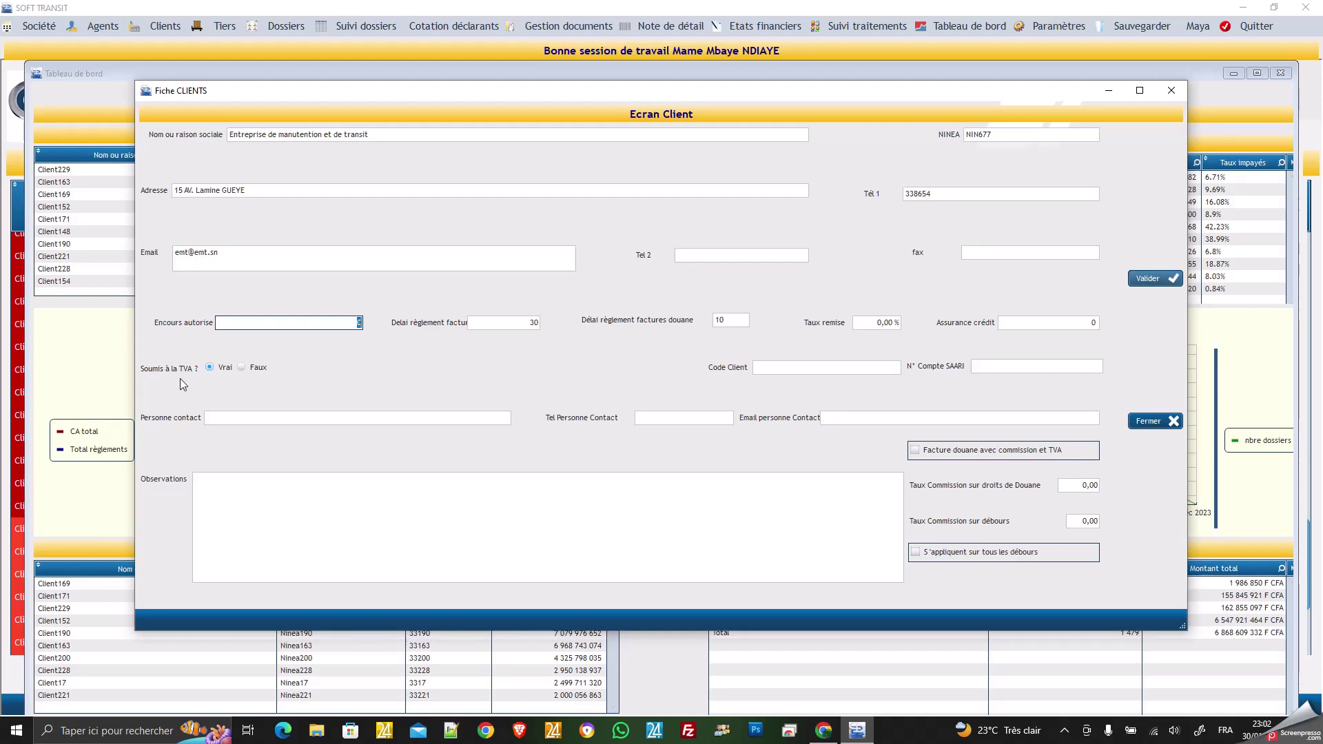
{"action": "left_click", "coordinate": [241, 369]}
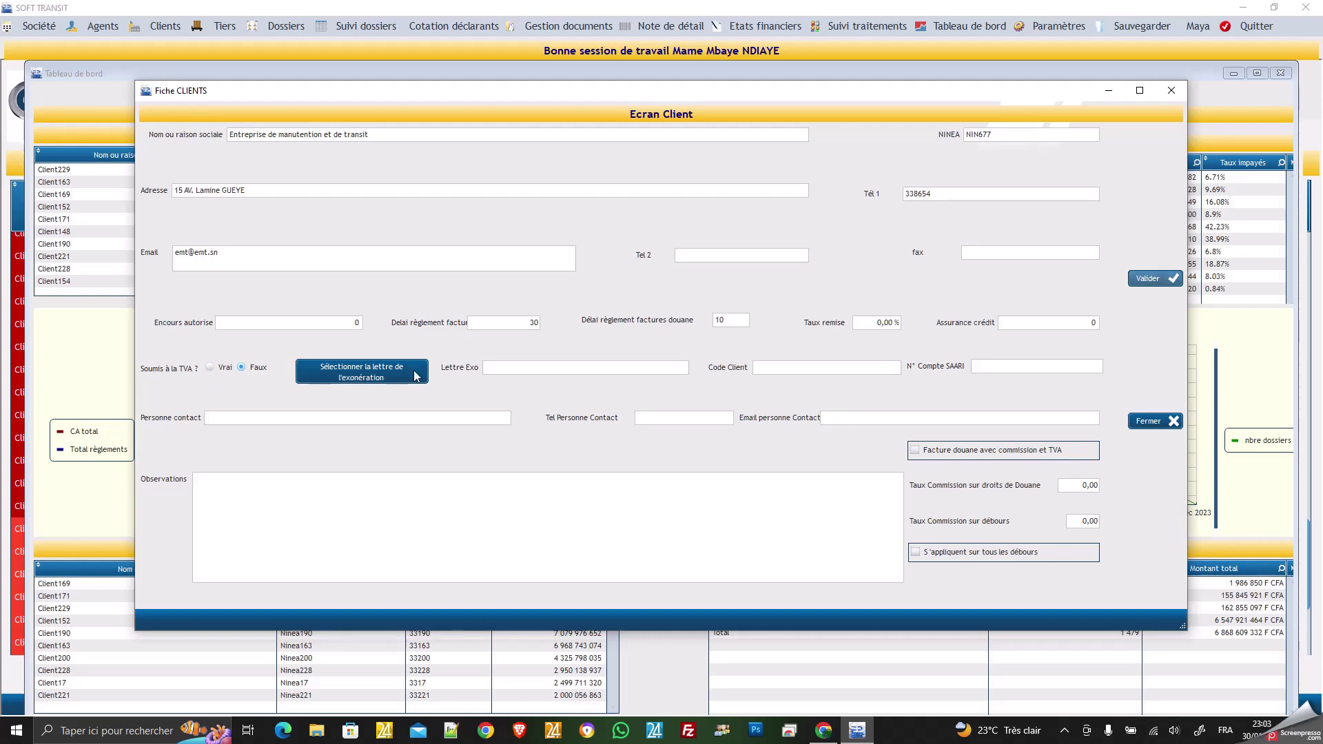
{"action": "left_click", "coordinate": [210, 368]}
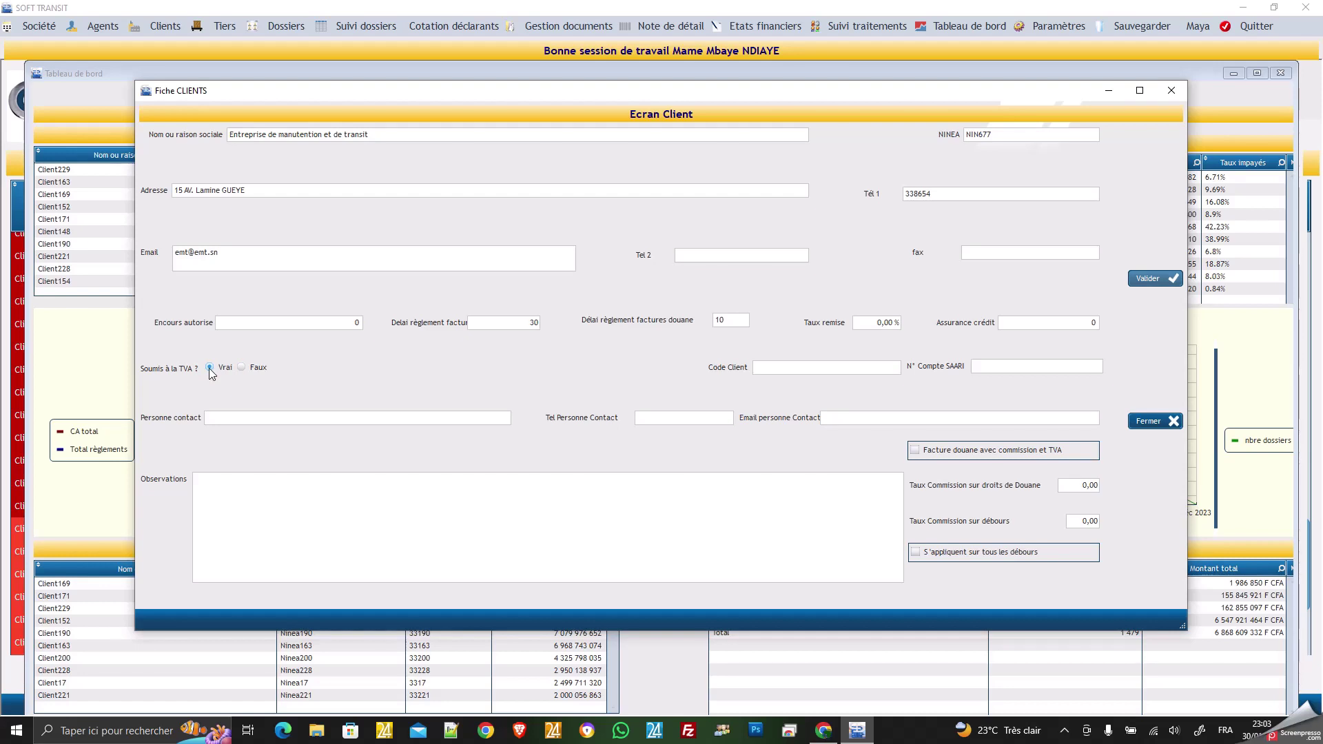
{"action": "left_click", "coordinate": [762, 366]}
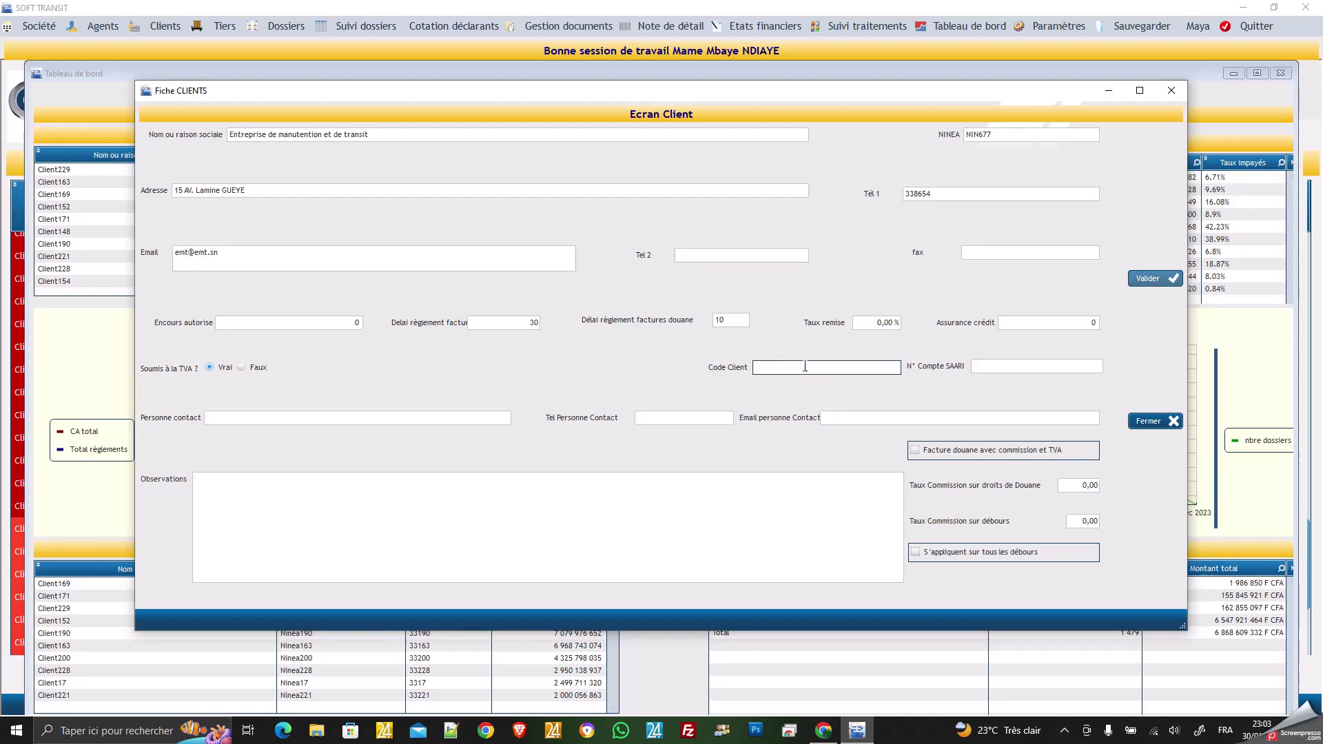
Enter the new client's code in Code Client, replacing the mistaken first entry.
{"action": "type", "text": "986GF"}
{"action": "left_click", "coordinate": [1008, 366]}
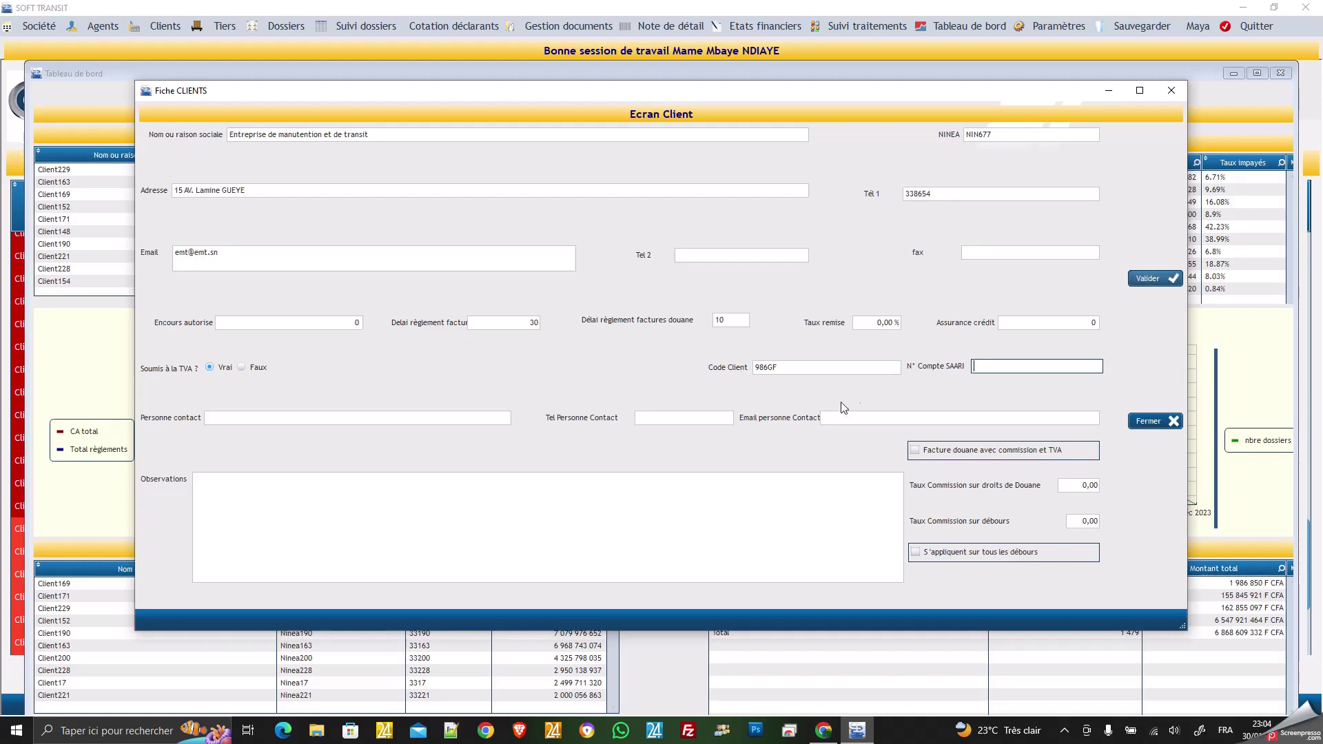
Fill in the contact person's full name, phone number and e-mail address.
{"action": "left_click", "coordinate": [492, 417]}
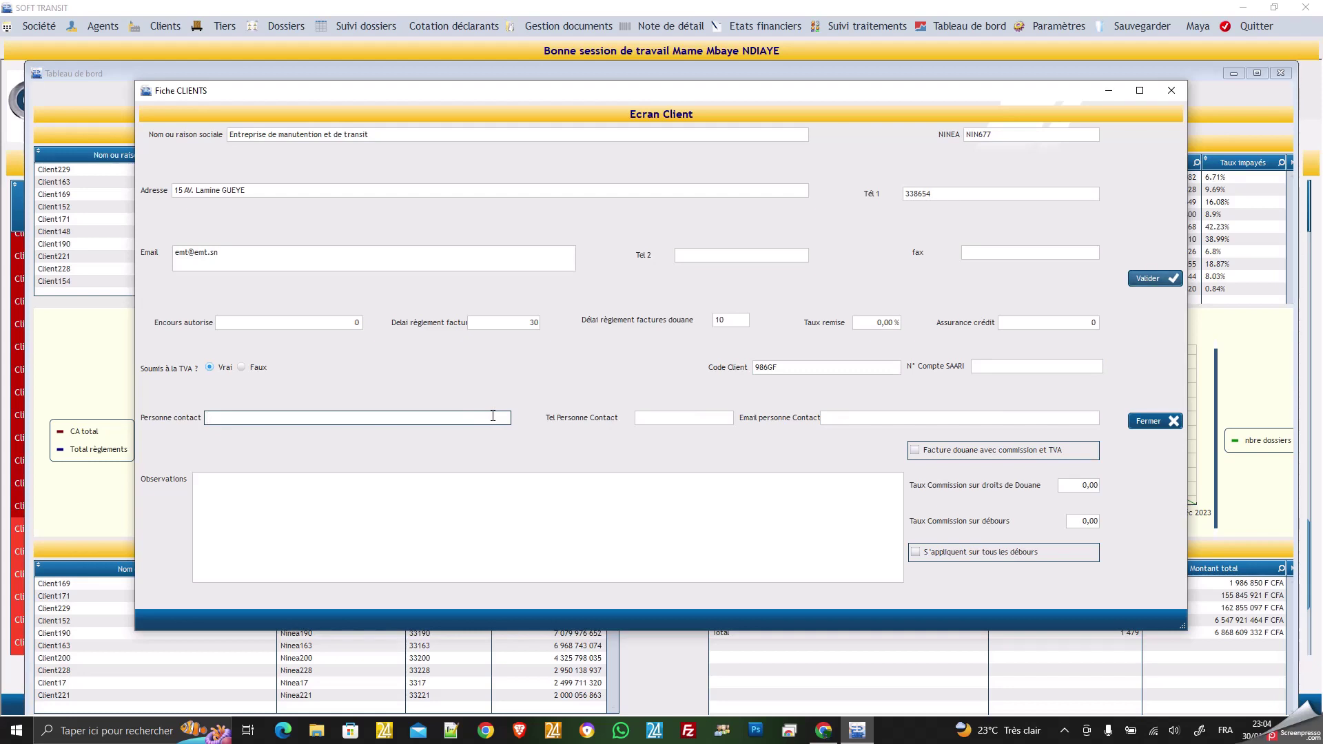
{"action": "type", "text": "F"}
{"action": "key", "text": "BackSpace"}
{"action": "left_click", "coordinate": [697, 420]}
{"action": "left_click", "coordinate": [856, 420]}
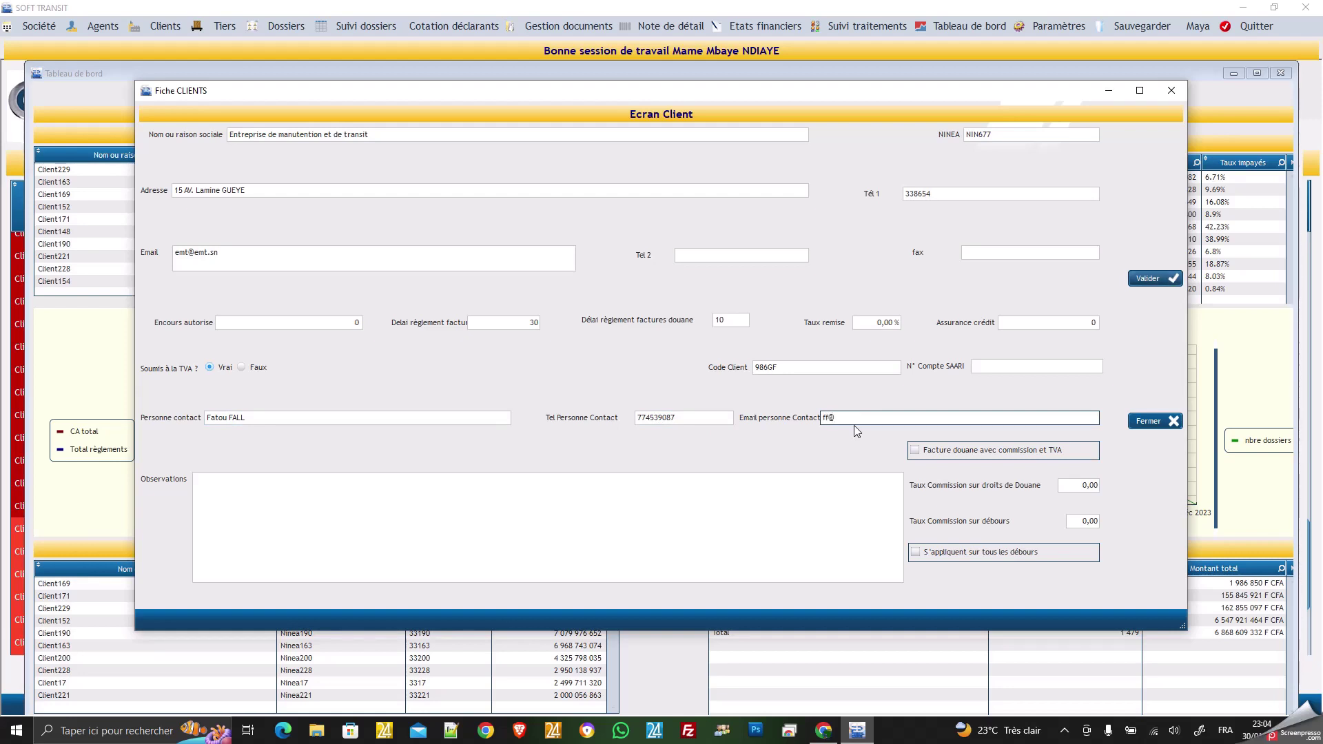
{"action": "left_click", "coordinate": [745, 517]}
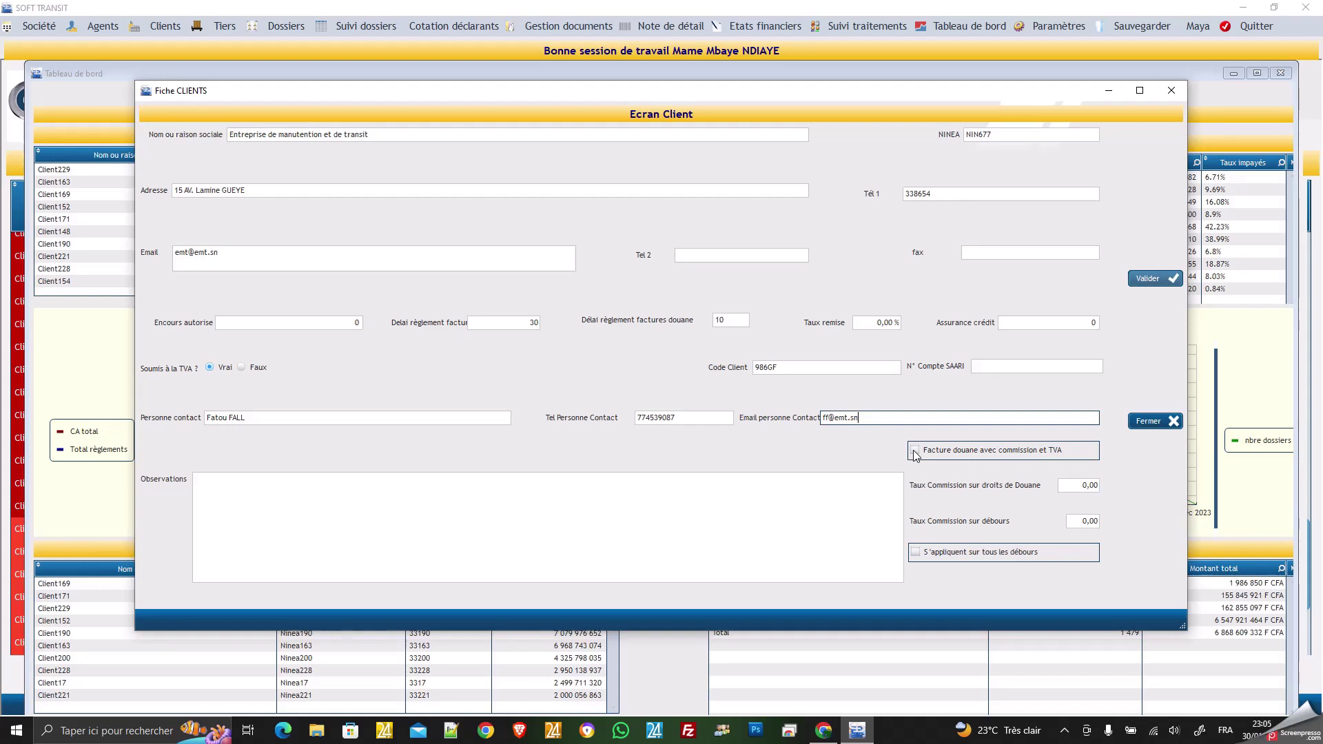
{"action": "left_click", "coordinate": [916, 456]}
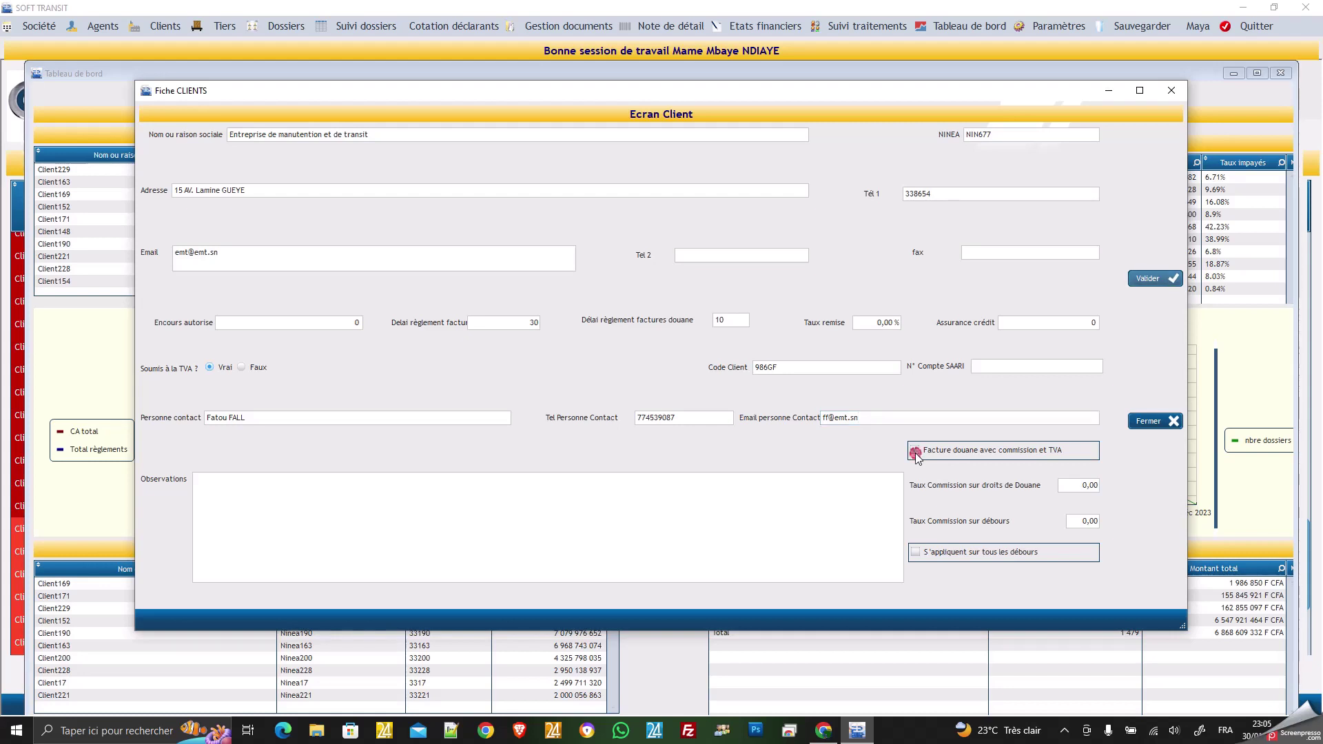
{"action": "left_click", "coordinate": [916, 456]}
{"action": "left_click", "coordinate": [1078, 487]}
{"action": "left_click", "coordinate": [1086, 523]}
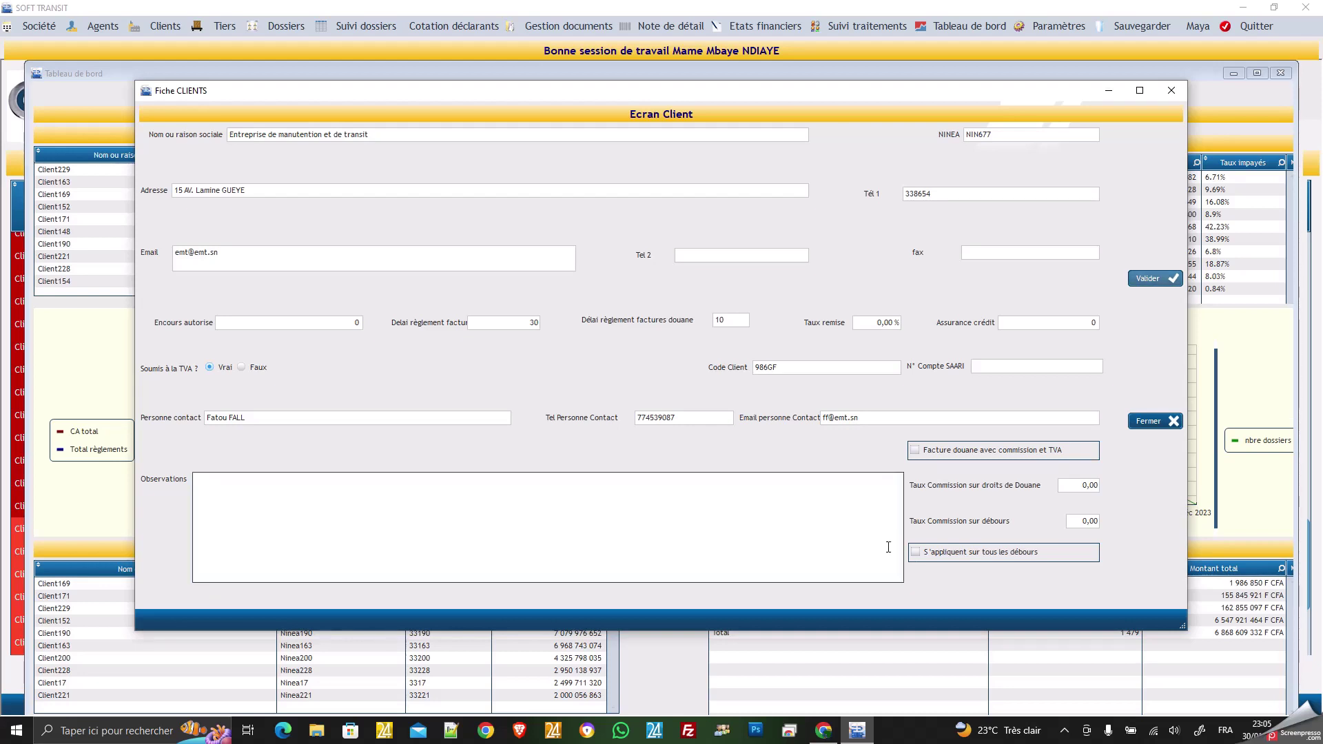
{"action": "left_click", "coordinate": [682, 521]}
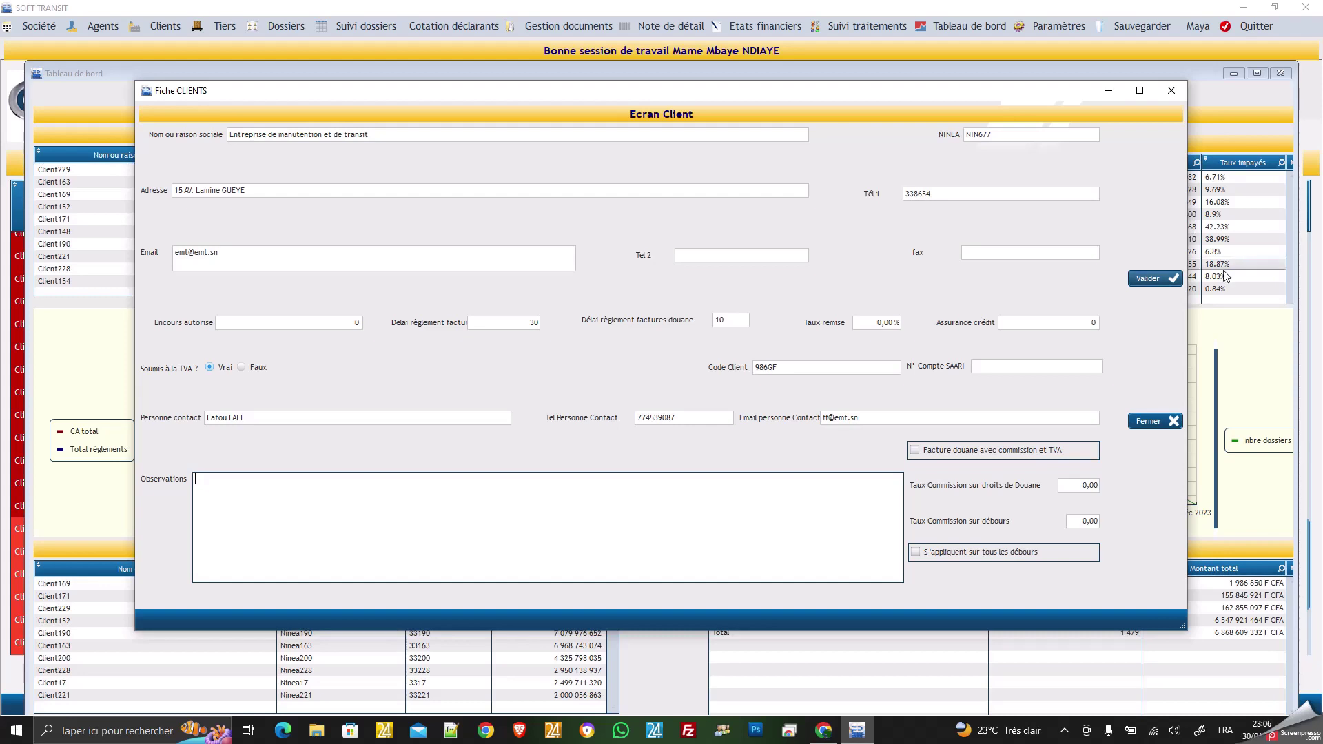
Supply the missing SAARI account number after the duplicate-code warning and save the client.
{"action": "left_click", "coordinate": [1155, 280]}
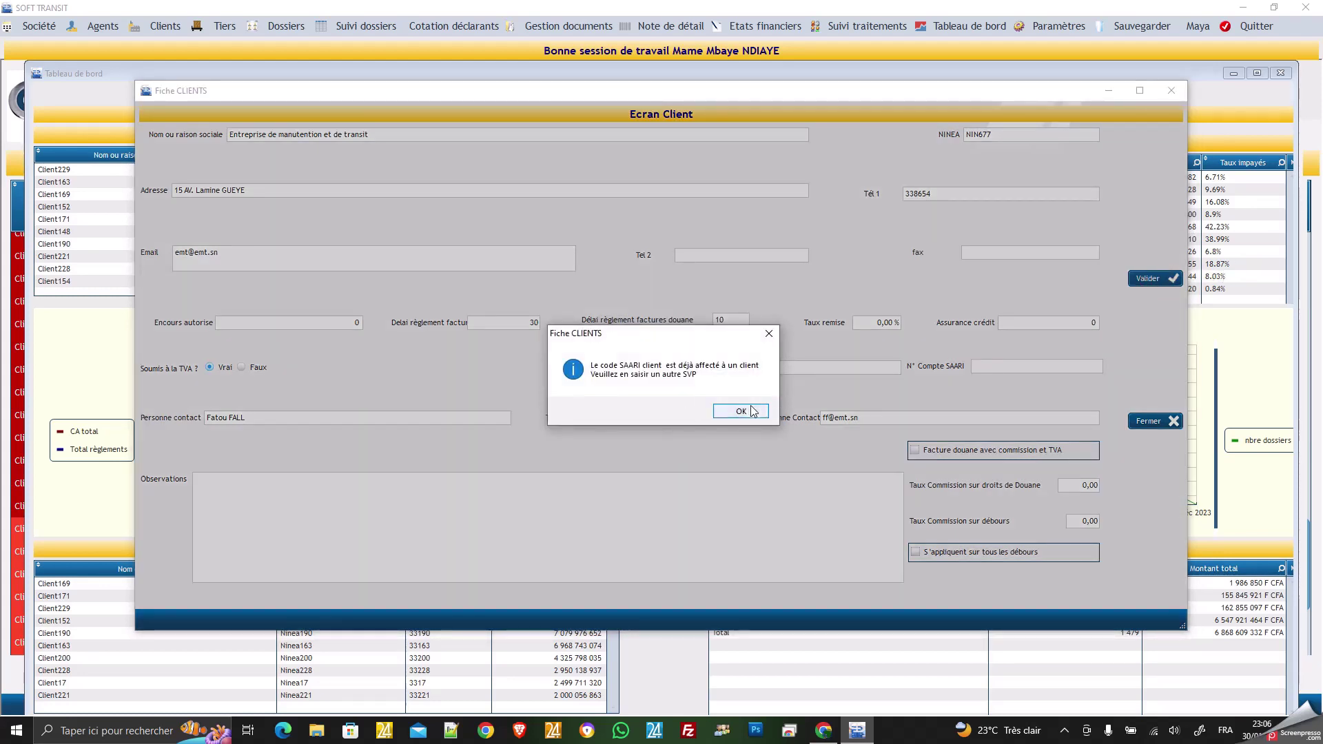
{"action": "left_click", "coordinate": [749, 412]}
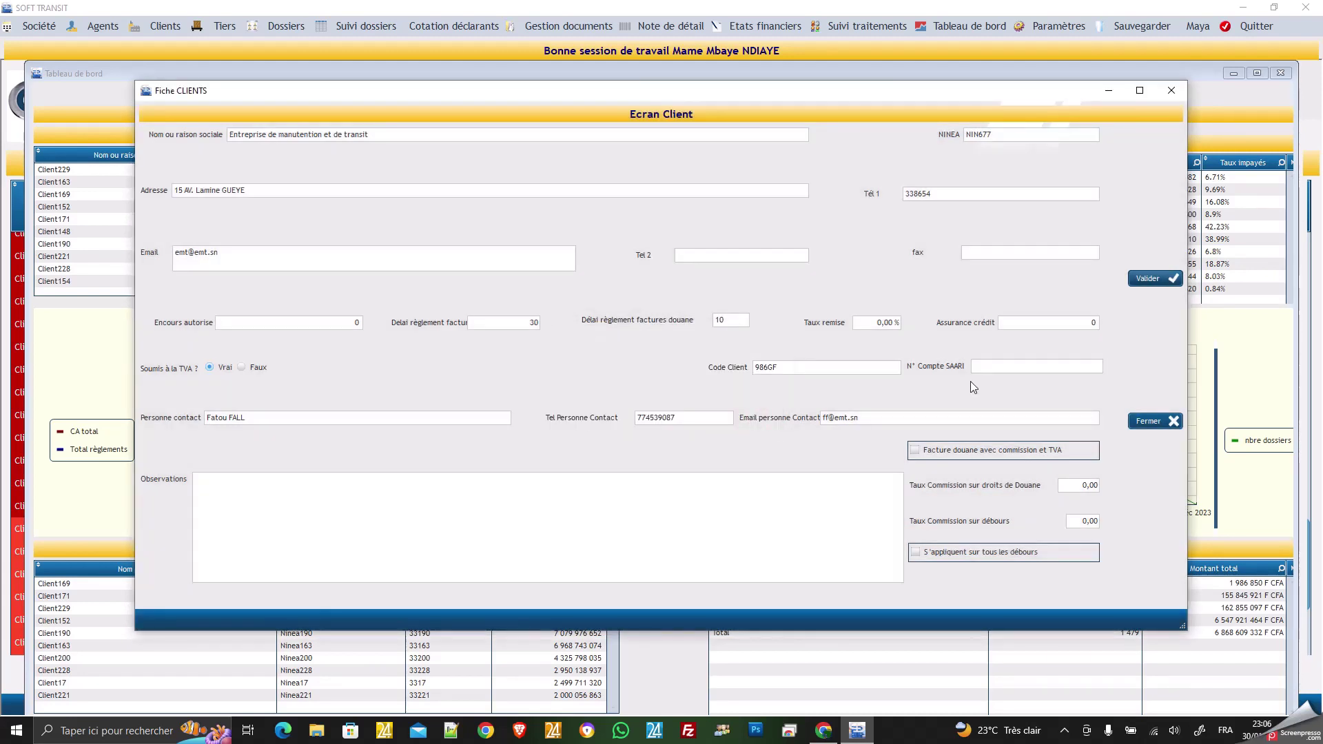
{"action": "left_click", "coordinate": [983, 367]}
{"action": "type", "text": "gtéée"}
{"action": "key", "text": "BackSpace"}
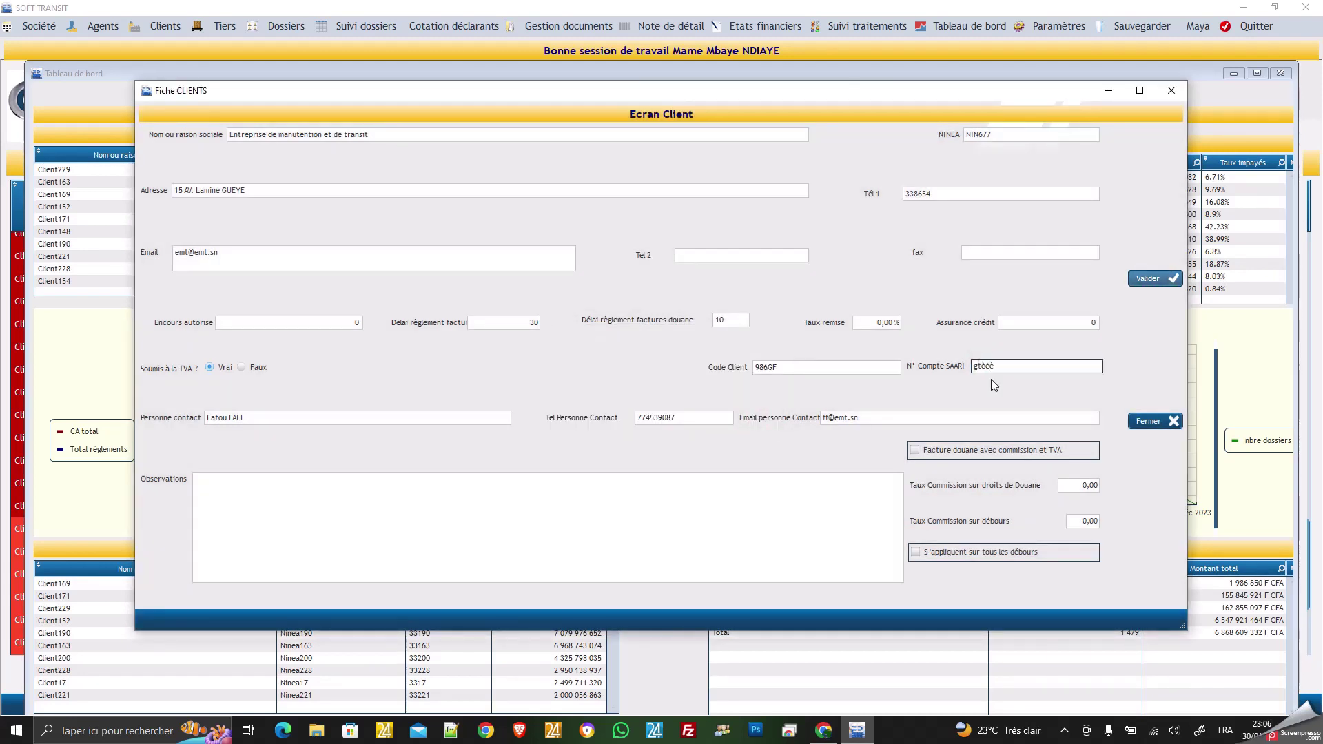
{"action": "key", "text": "BackSpace"}
{"action": "key", "text": "BackSpace"}
{"action": "key", "text": "BackSpace"}
{"action": "key", "text": "BackSpace"}
{"action": "type", "text": "78555"}
{"action": "left_click", "coordinate": [1154, 284]}
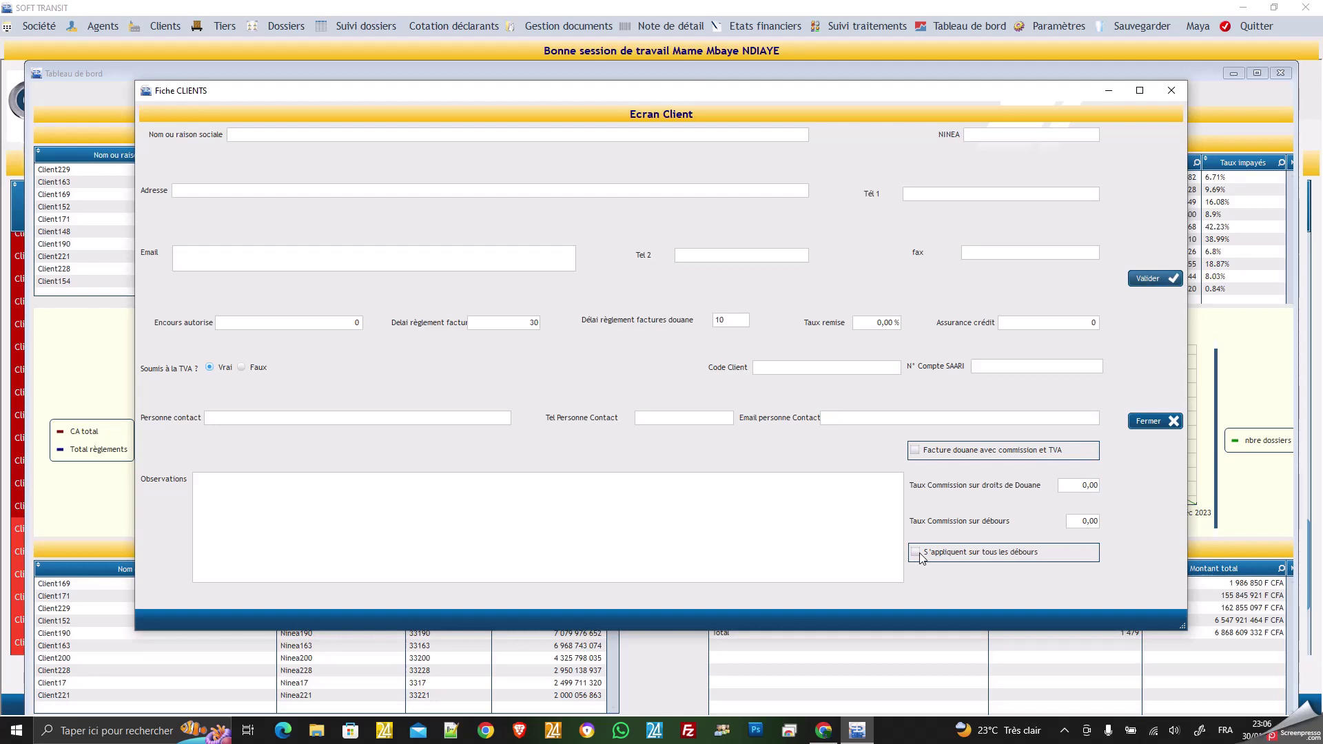
{"action": "left_click", "coordinate": [1145, 421]}
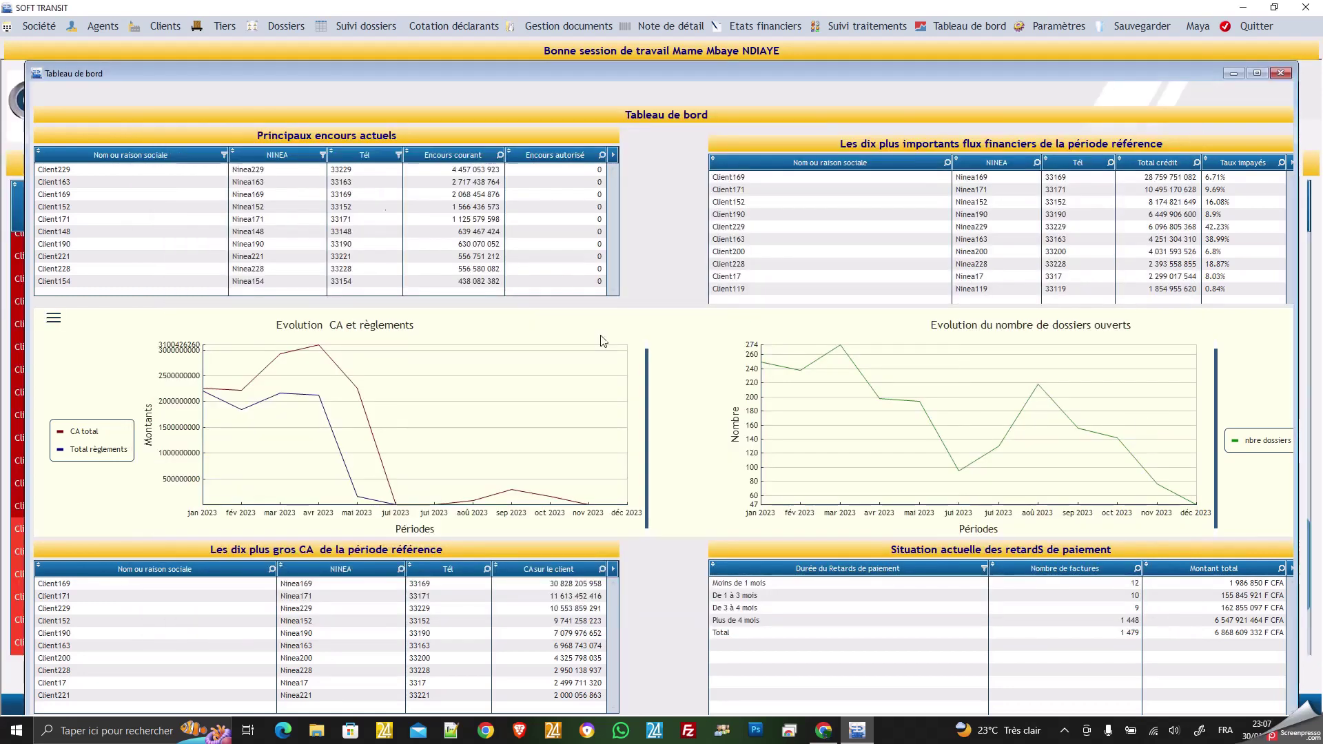
{"action": "left_click", "coordinate": [175, 26]}
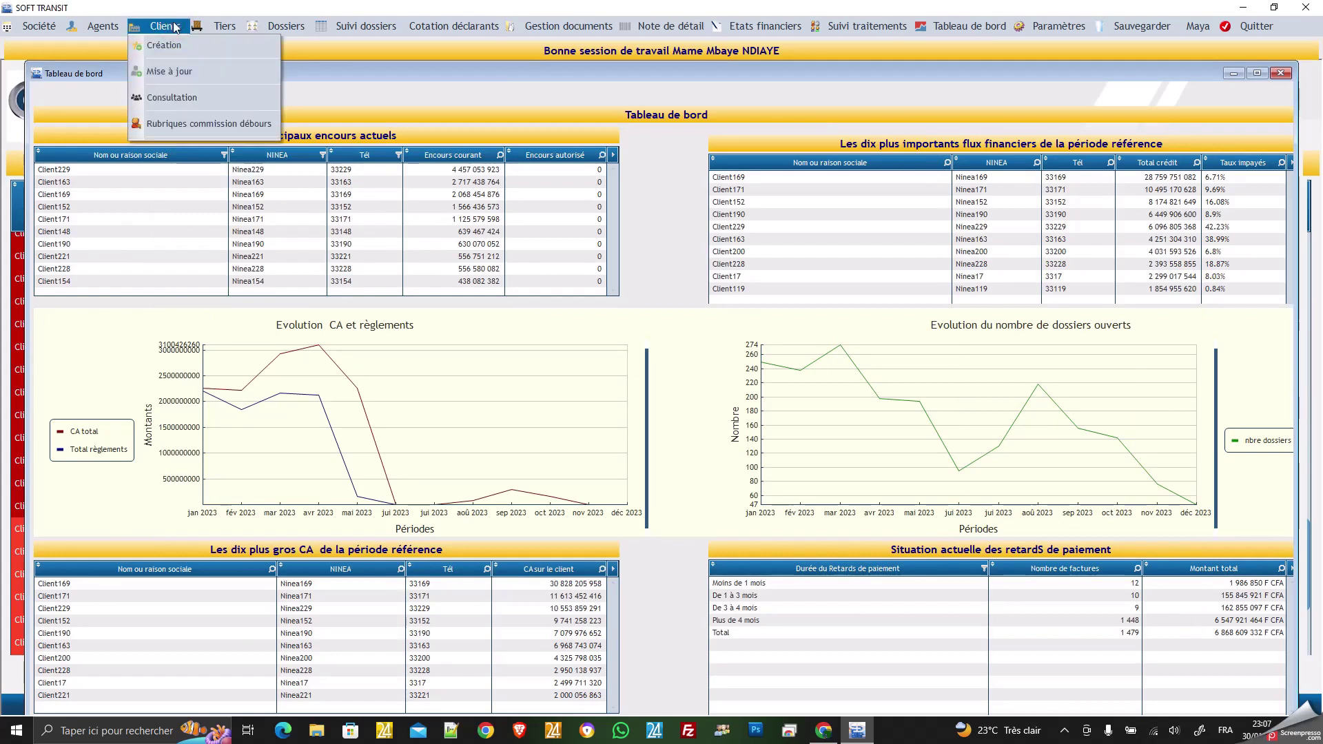
{"action": "left_click", "coordinate": [183, 124]}
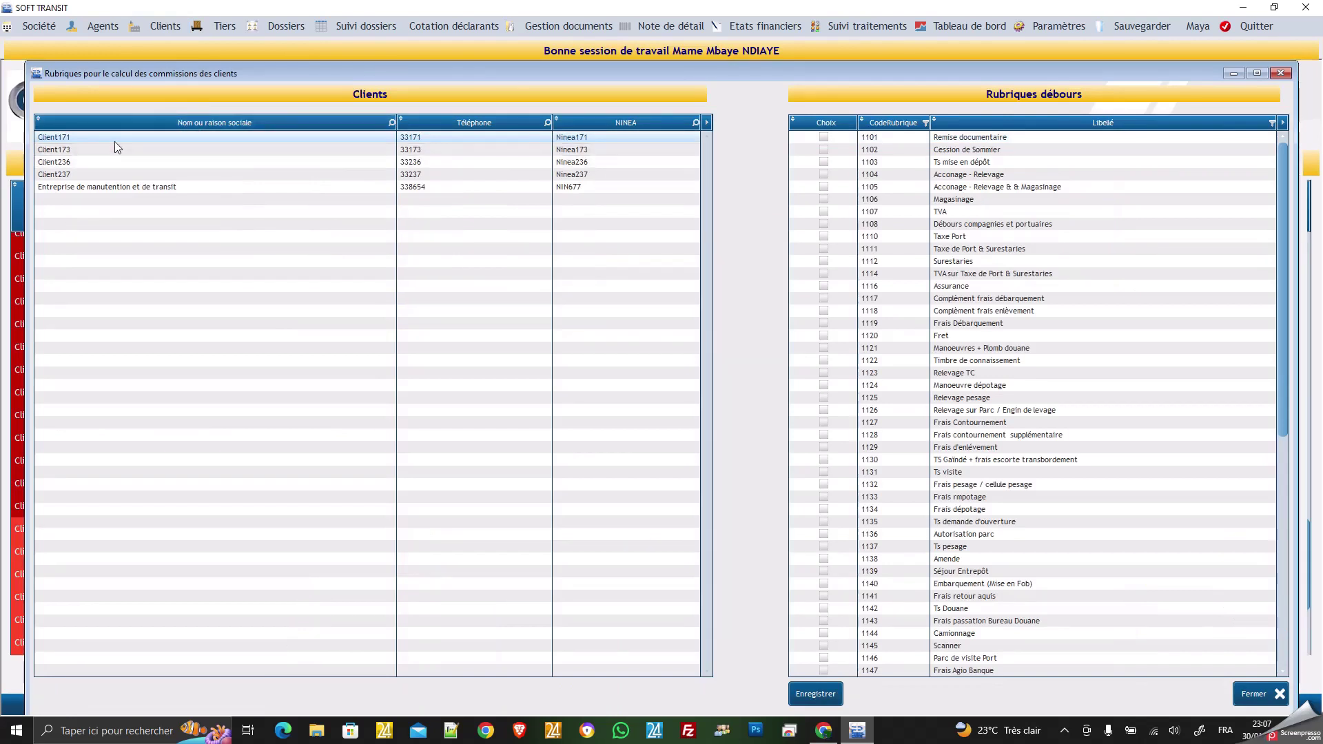
{"action": "left_click", "coordinate": [113, 139]}
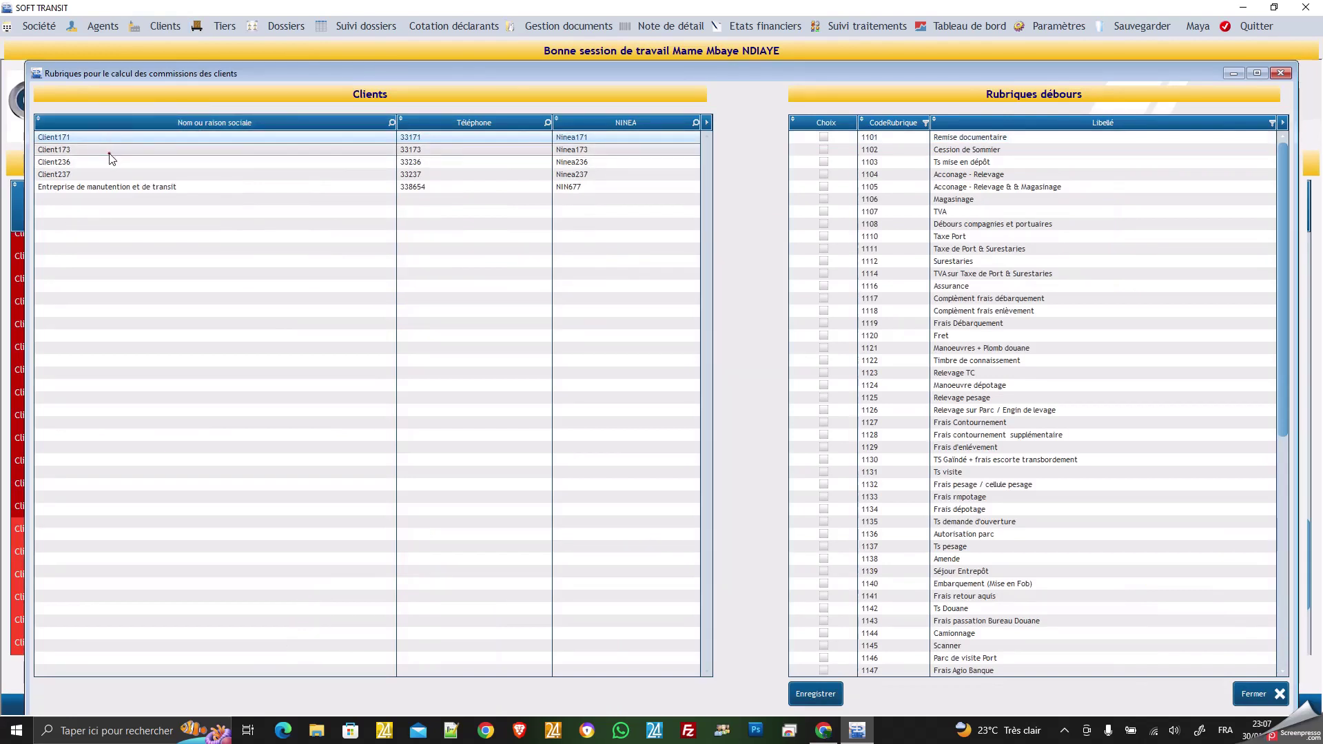
{"action": "left_click", "coordinate": [105, 162]}
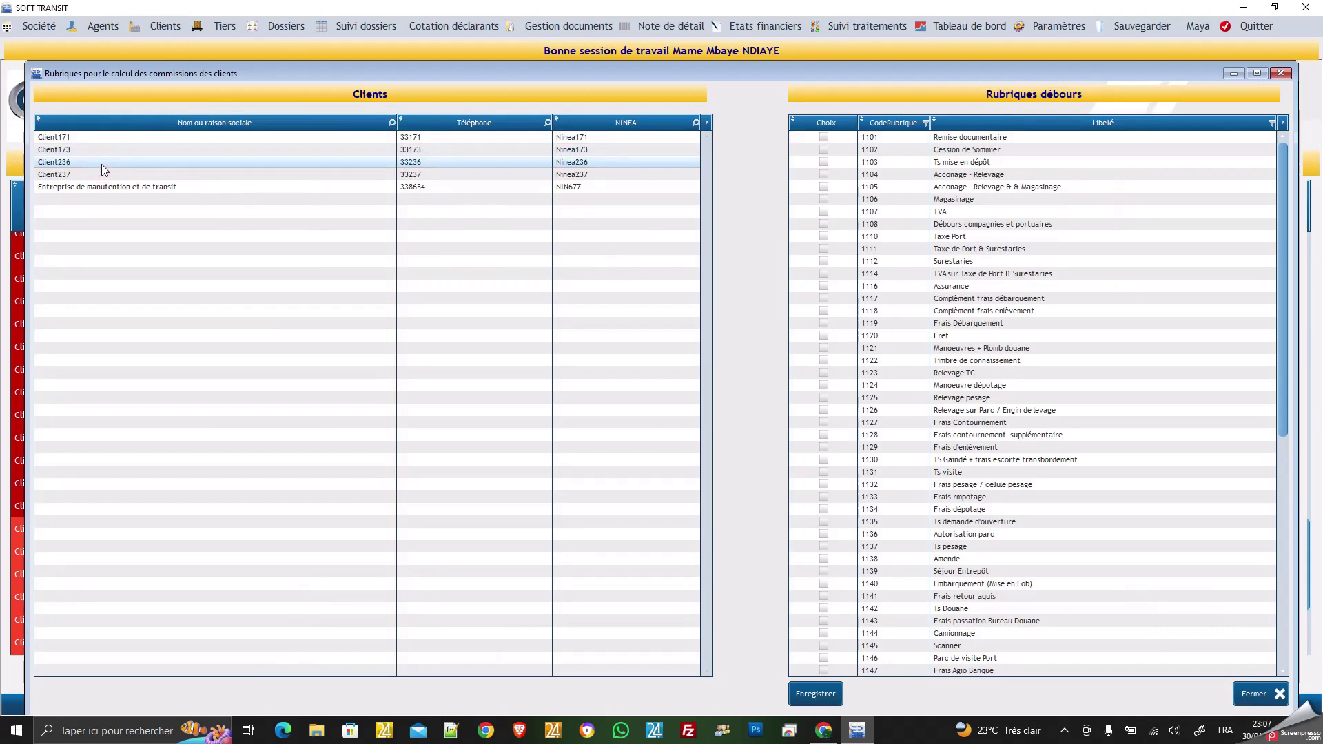
{"action": "left_click", "coordinate": [95, 176]}
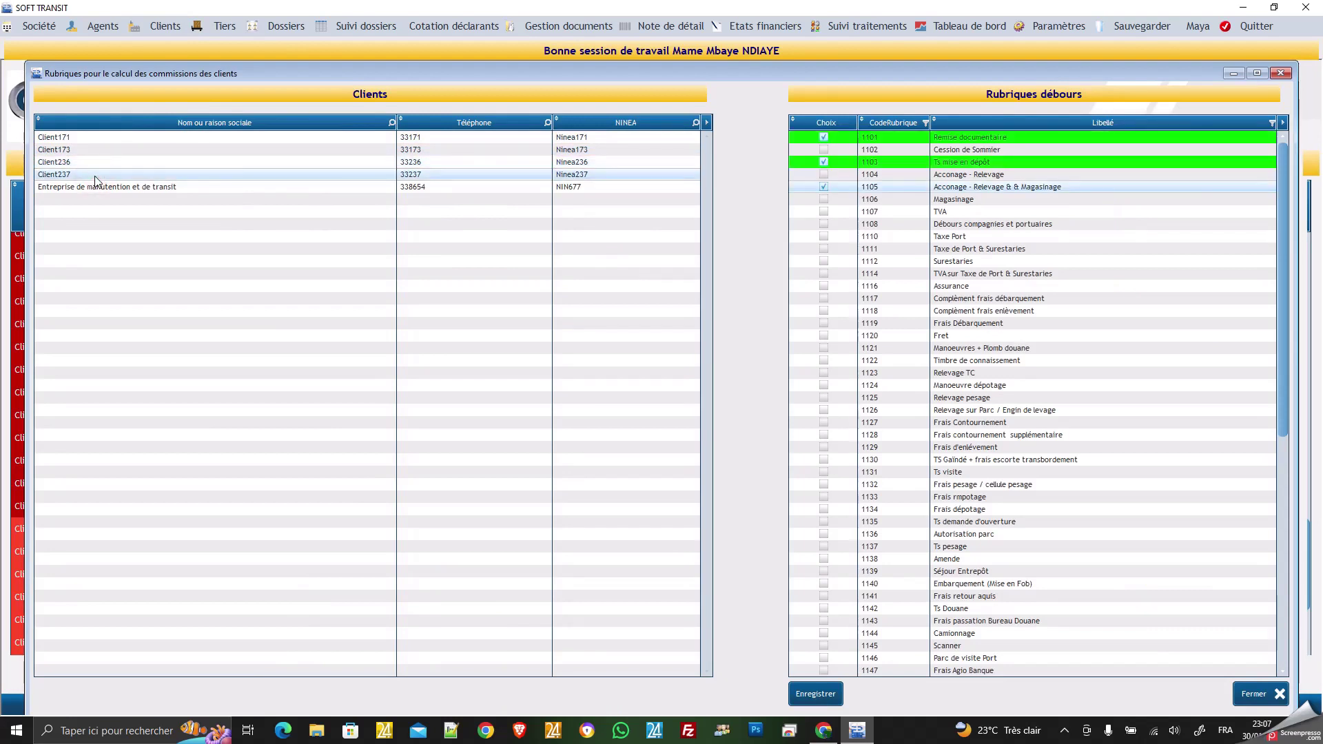
{"action": "left_click", "coordinate": [823, 186]}
{"action": "left_click", "coordinate": [823, 186]}
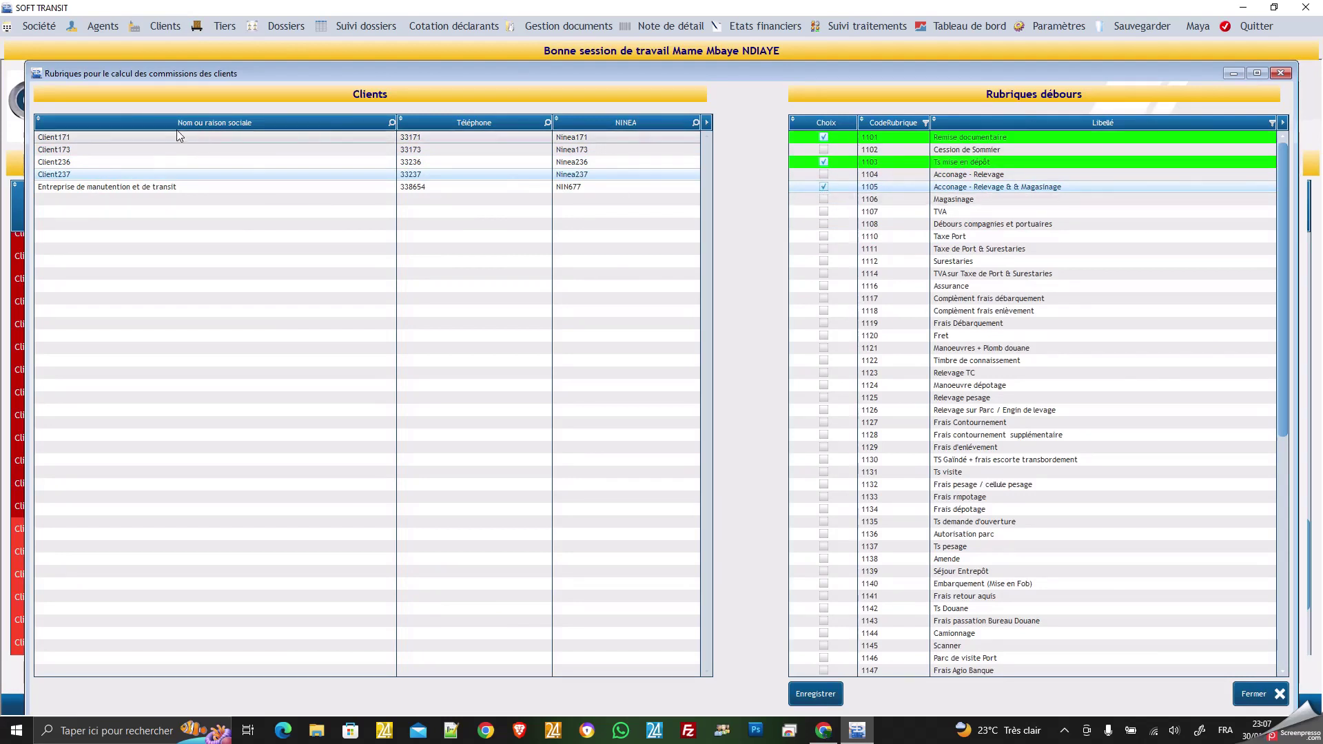
{"action": "left_click", "coordinate": [147, 139]}
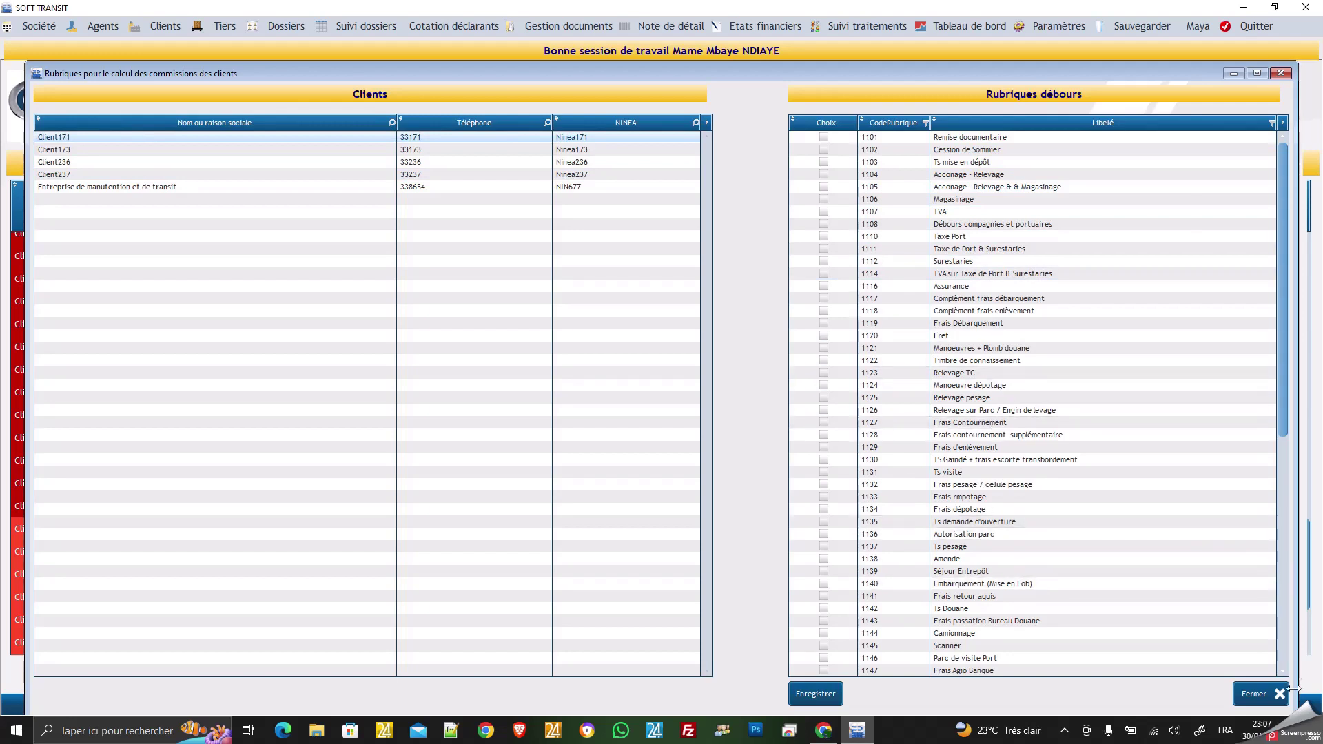
Close the Rubriques window, view Client101 under Clients > Mise à jour, then close it.
{"action": "left_click", "coordinate": [1257, 696]}
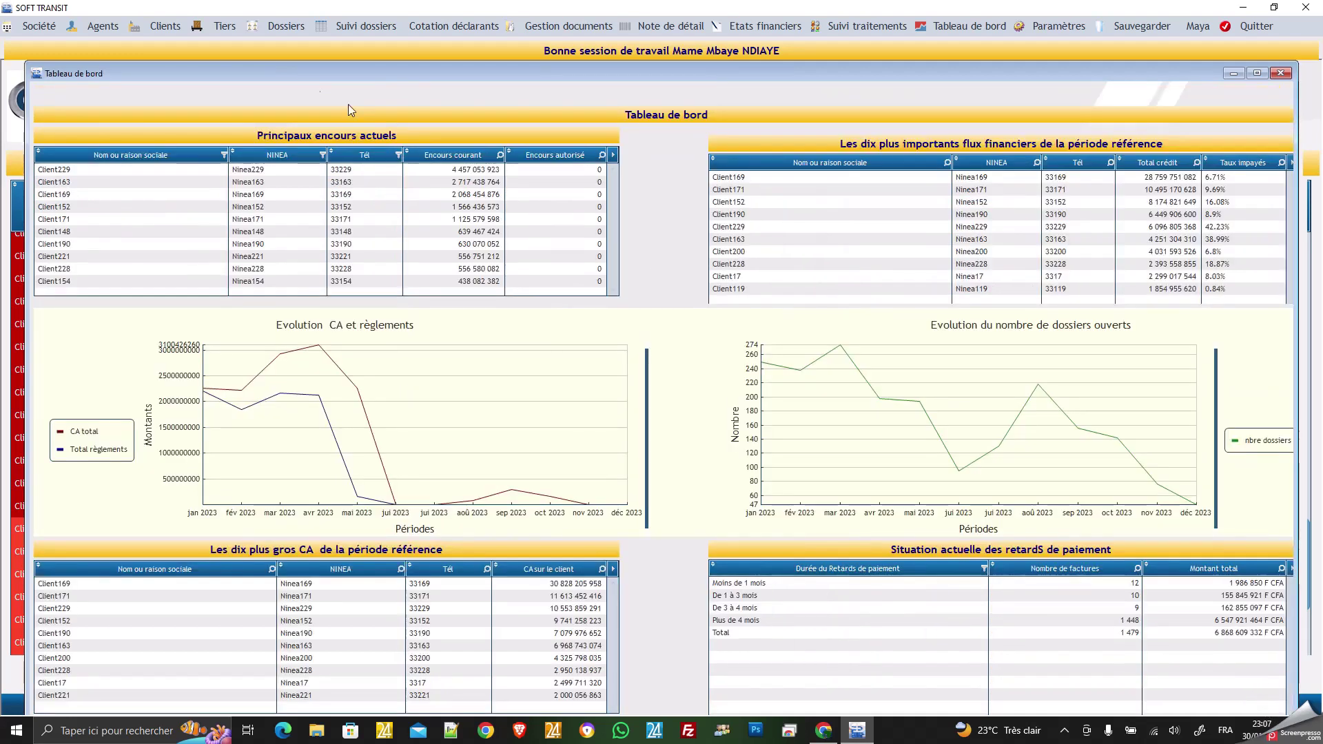
{"action": "left_click", "coordinate": [147, 30]}
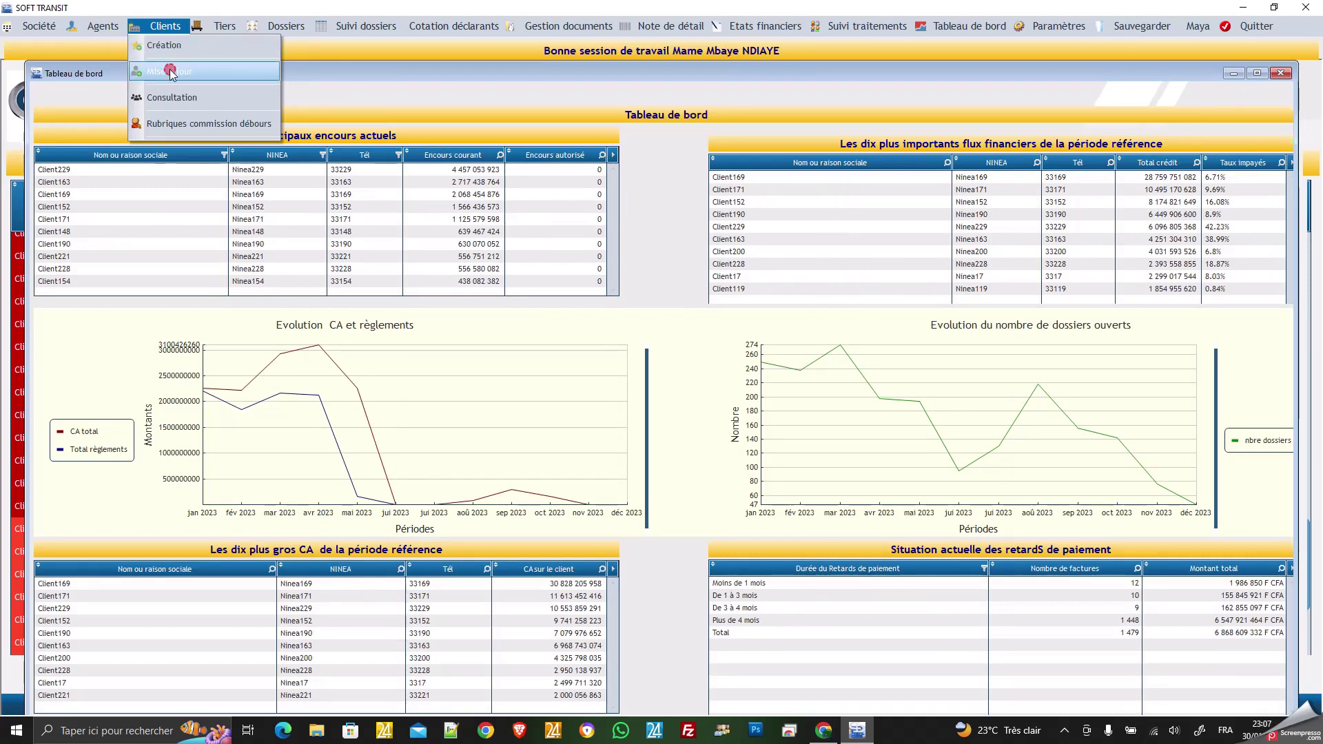
{"action": "left_click", "coordinate": [173, 72]}
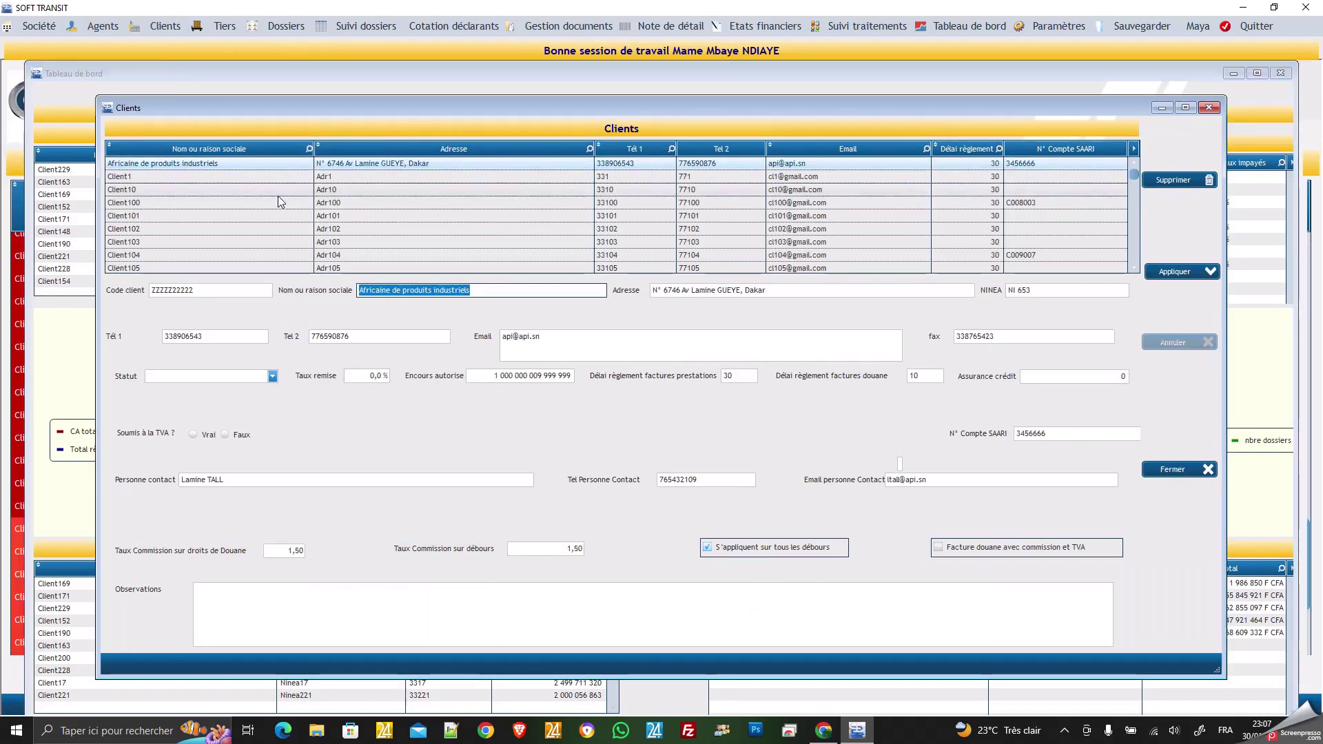
{"action": "left_click", "coordinate": [244, 216]}
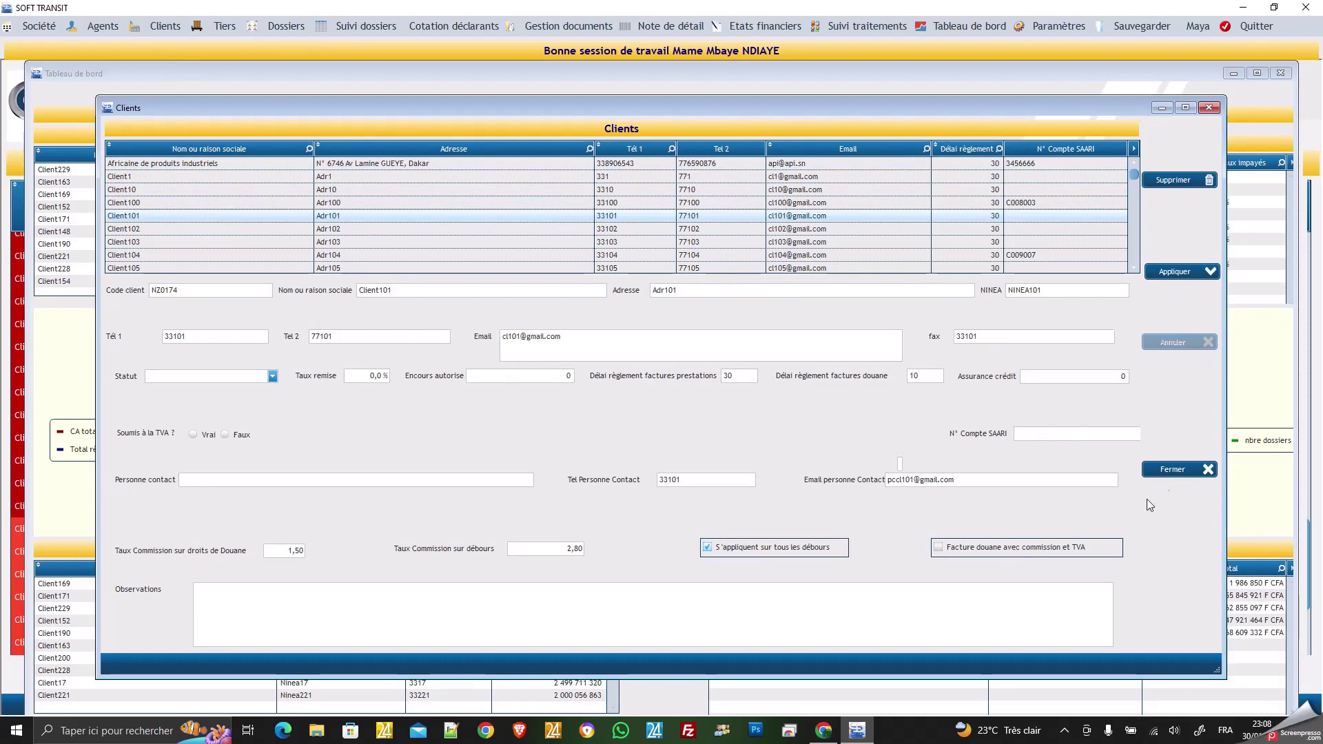
{"action": "left_click", "coordinate": [1175, 470]}
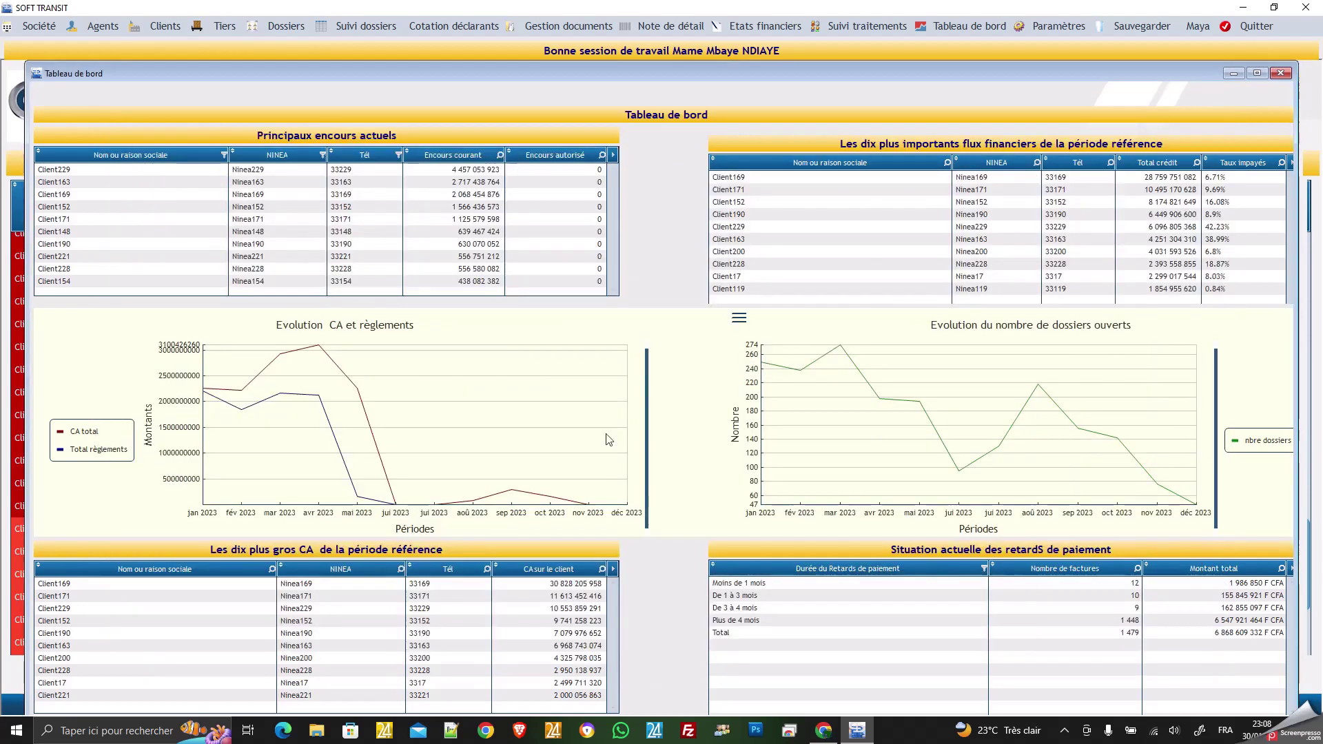
{"action": "left_click", "coordinate": [228, 30]}
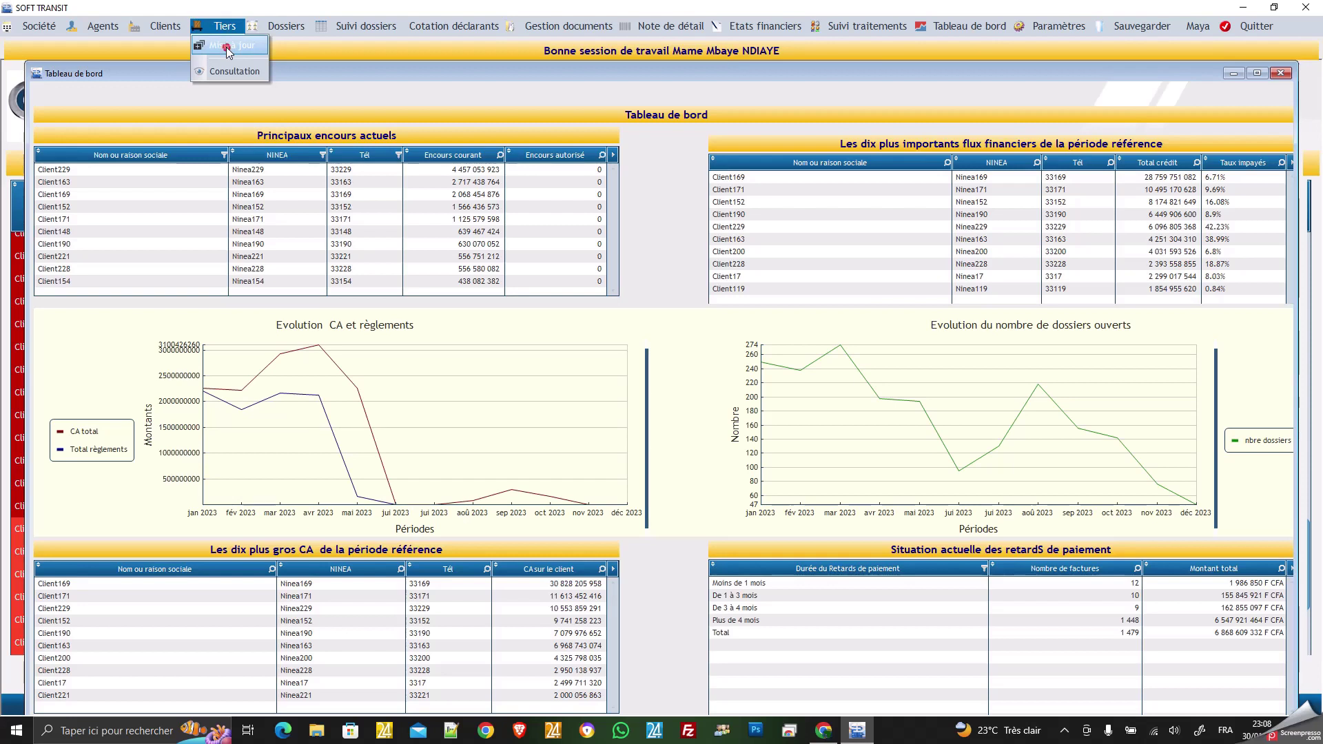
{"action": "left_click", "coordinate": [226, 47]}
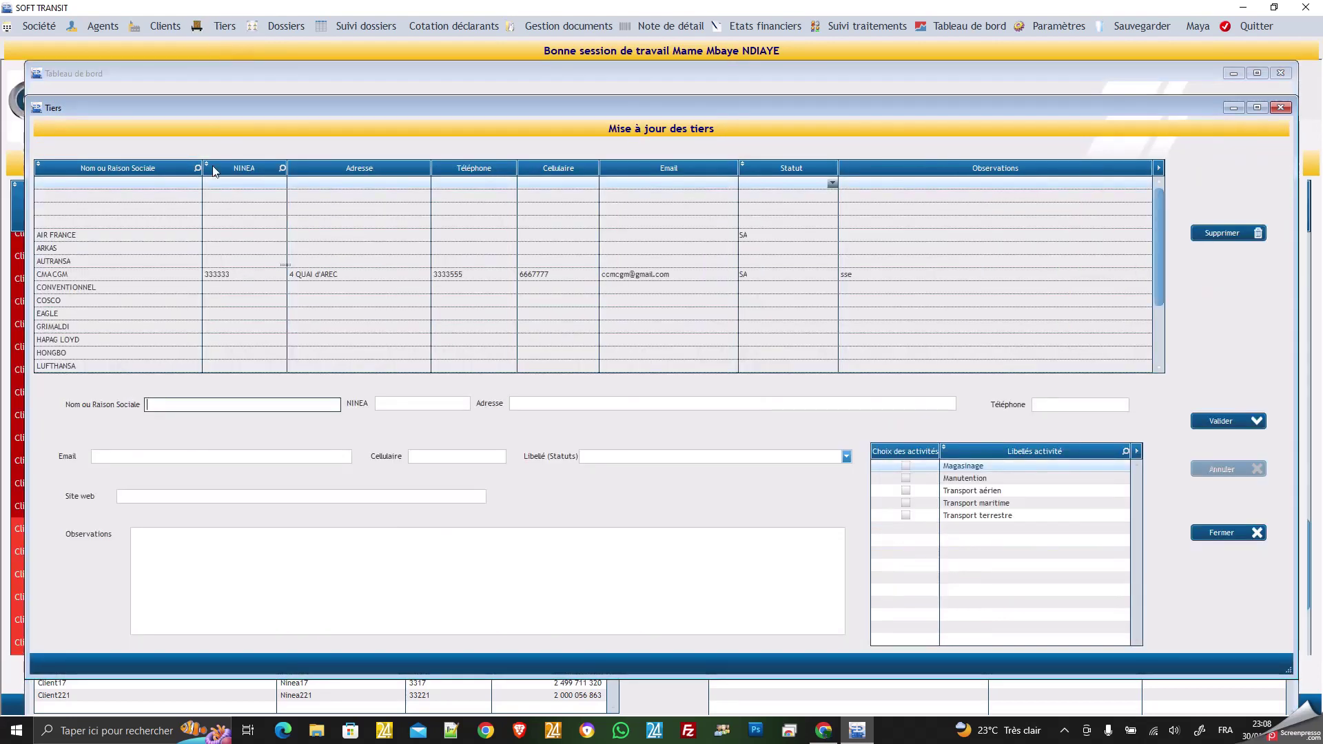
{"action": "scroll", "coordinate": [184, 263], "scroll_direction": "down", "scroll_amount": 2}
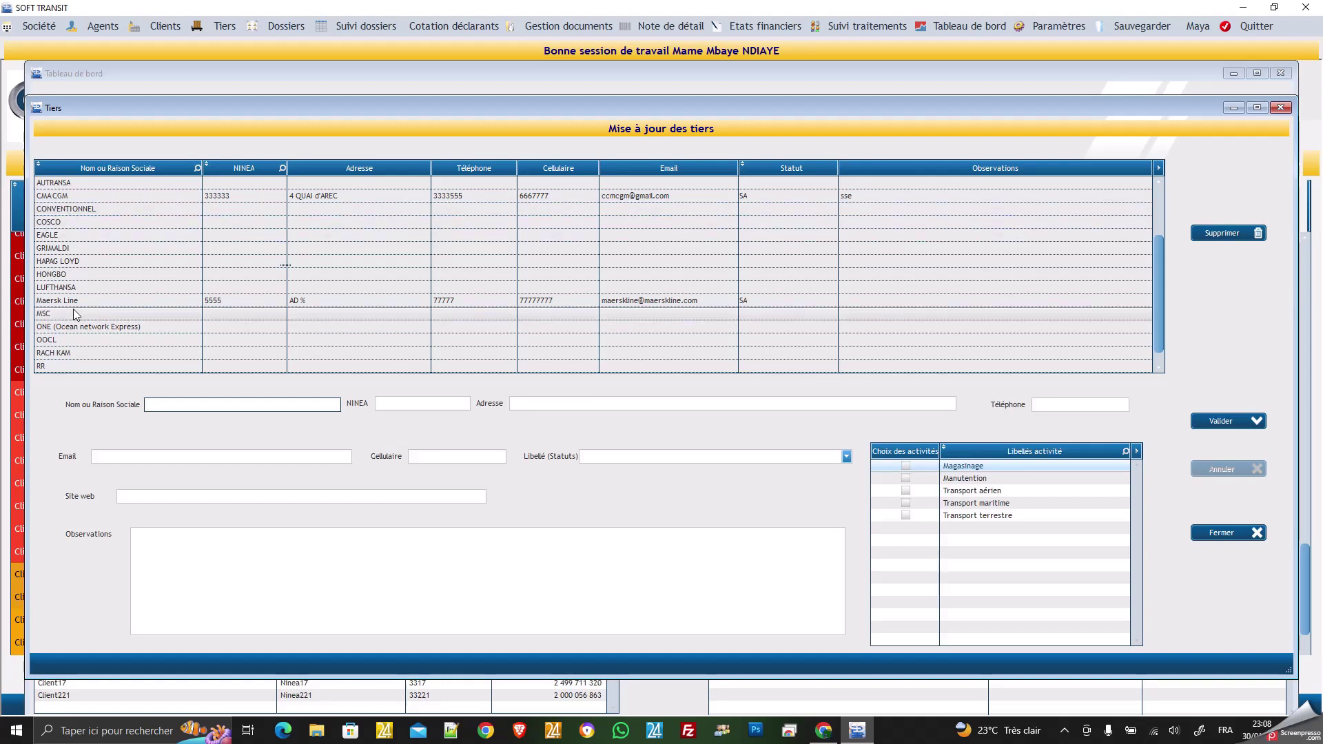
{"action": "left_click", "coordinate": [85, 197]}
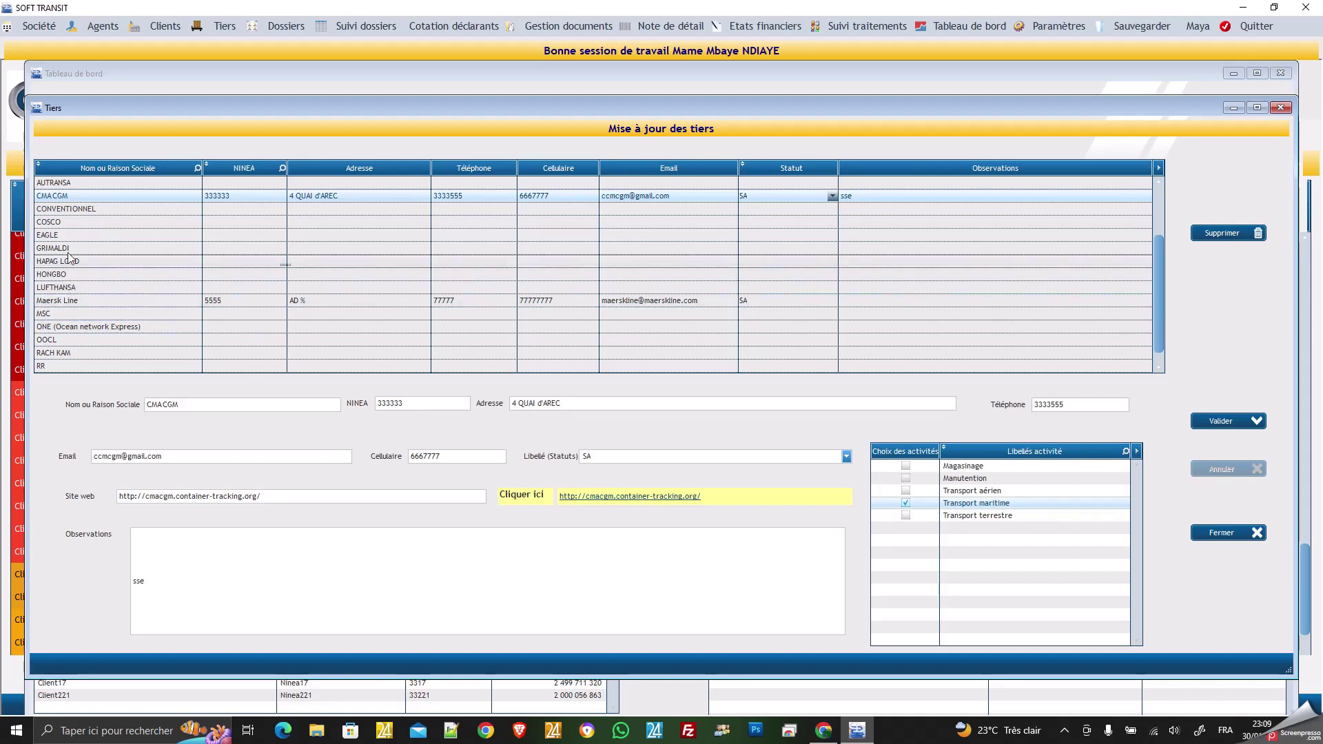
{"action": "left_click", "coordinate": [71, 183]}
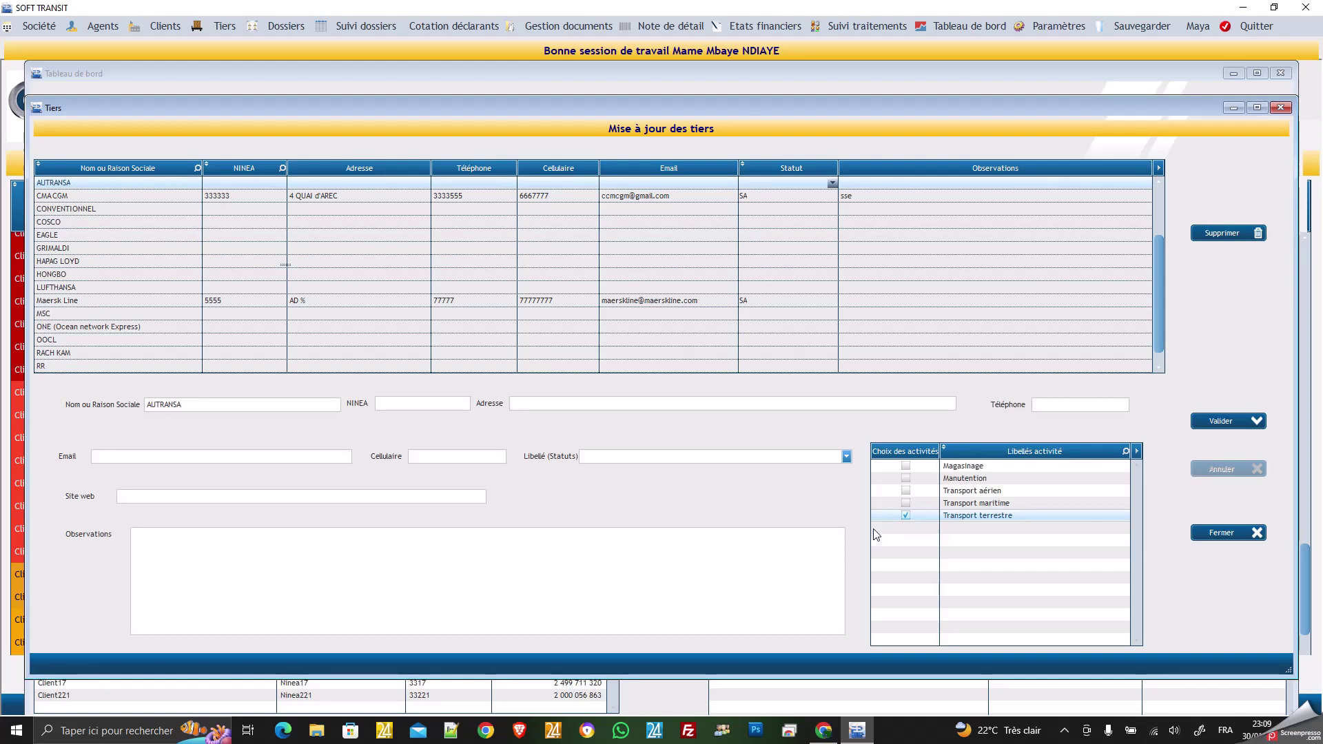
{"action": "left_click", "coordinate": [1230, 533]}
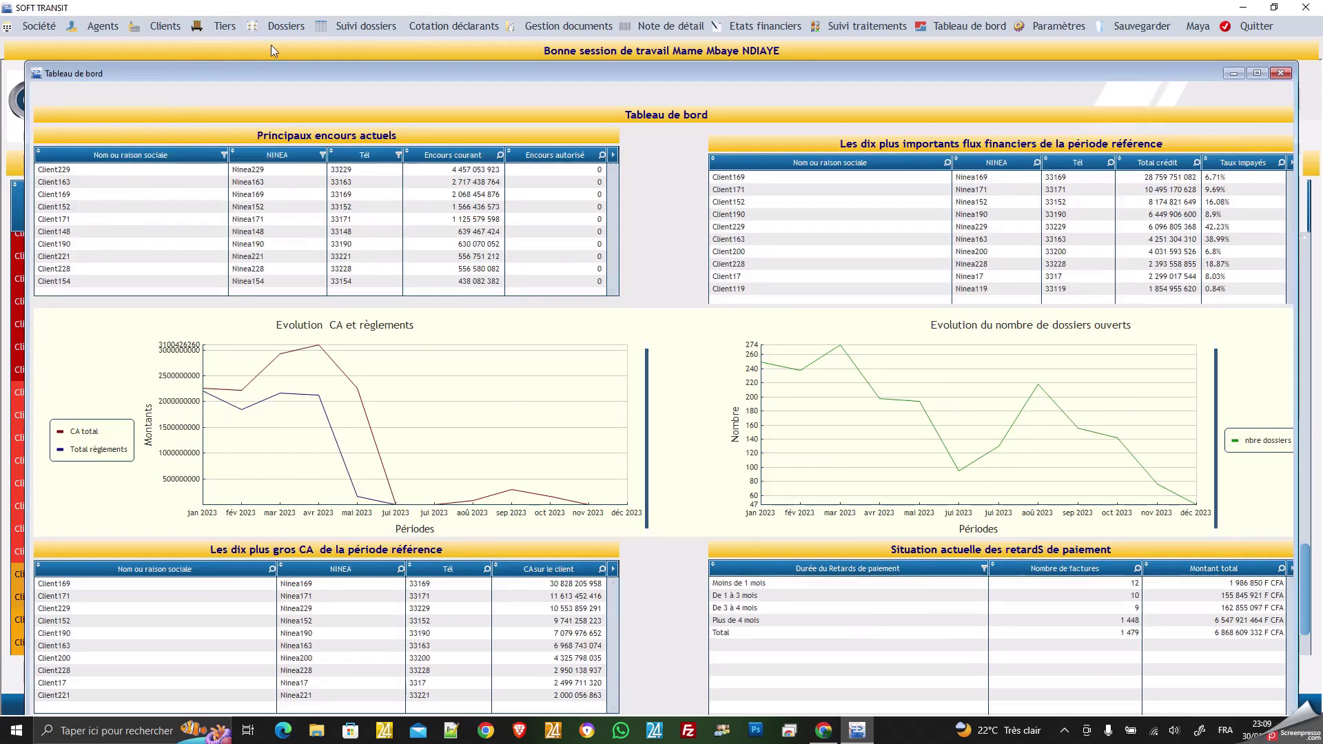
Open the Ouverture dossier form from the Dossiers menu.
{"action": "left_click", "coordinate": [283, 28]}
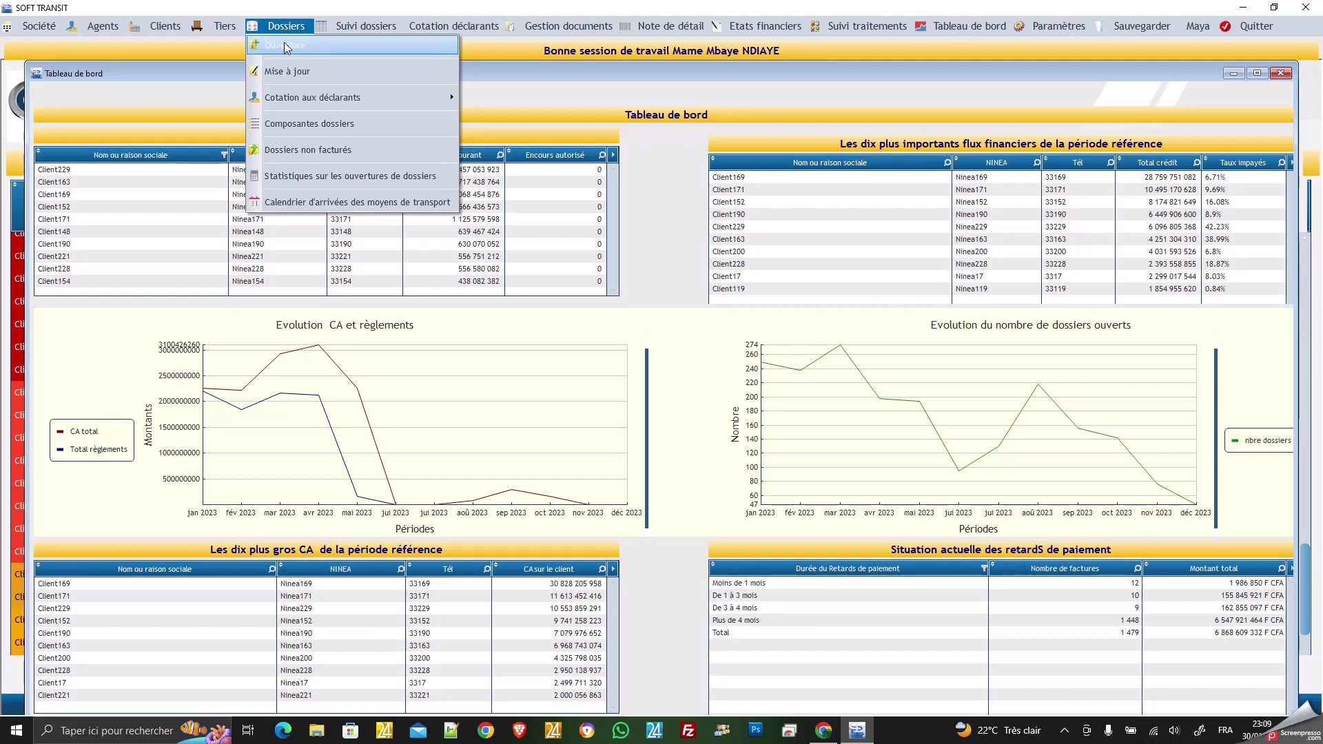
{"action": "left_click", "coordinate": [286, 45]}
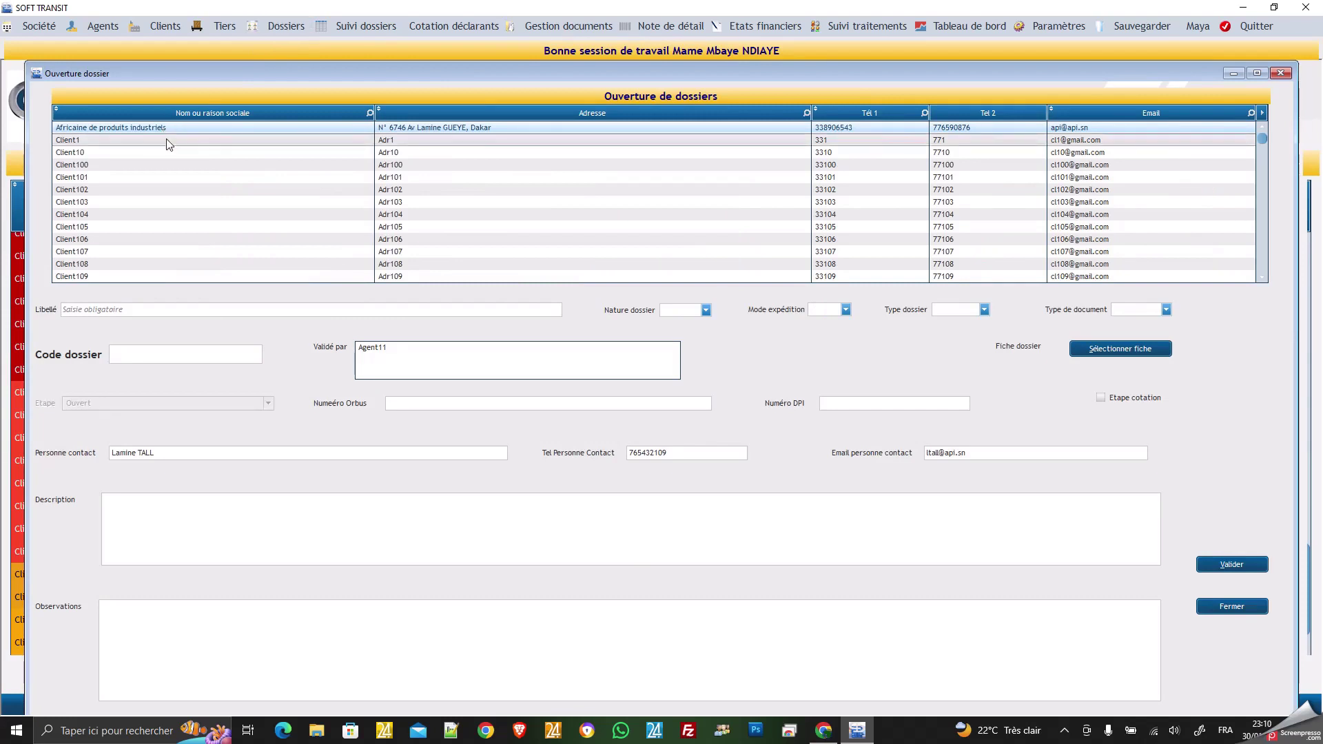
Search the client list and assign Entreprise de manutention et de transit to the dossier.
{"action": "scroll", "coordinate": [168, 150], "scroll_direction": "down", "scroll_amount": 2}
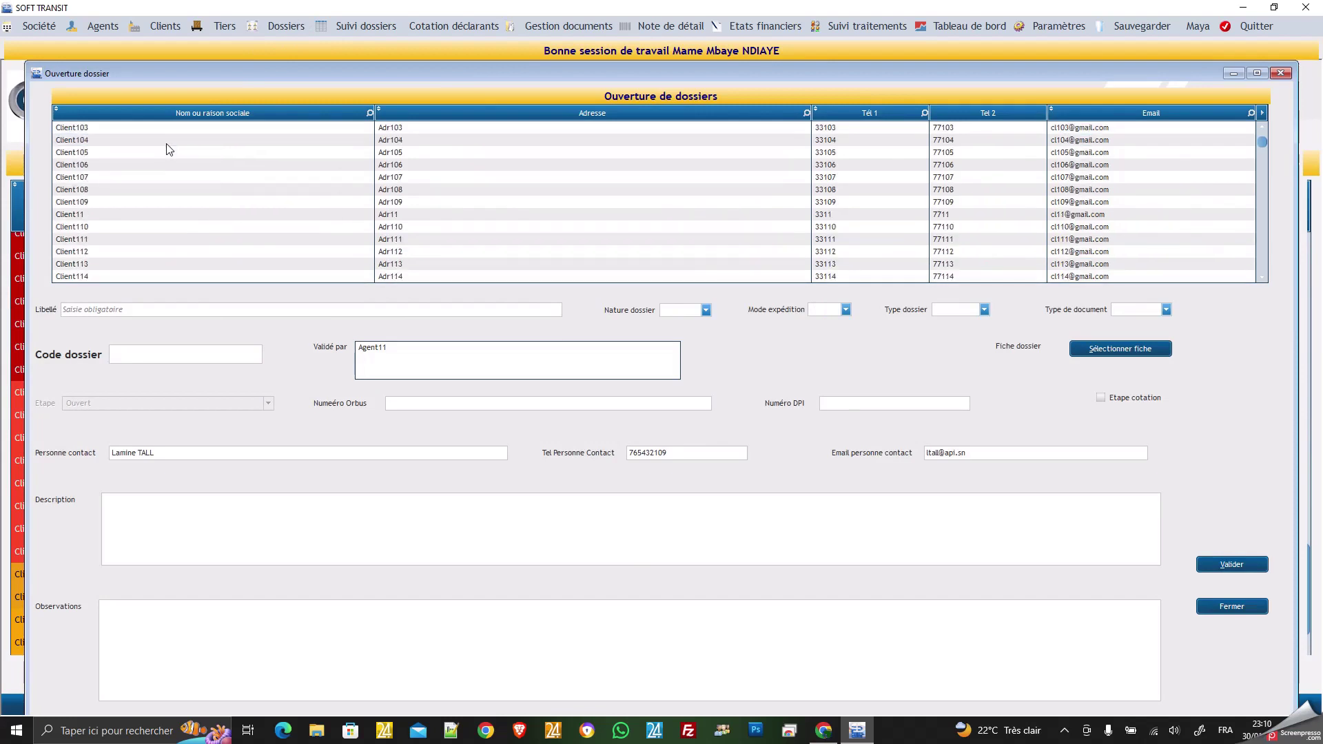
{"action": "scroll", "coordinate": [169, 149], "scroll_direction": "down", "scroll_amount": 7}
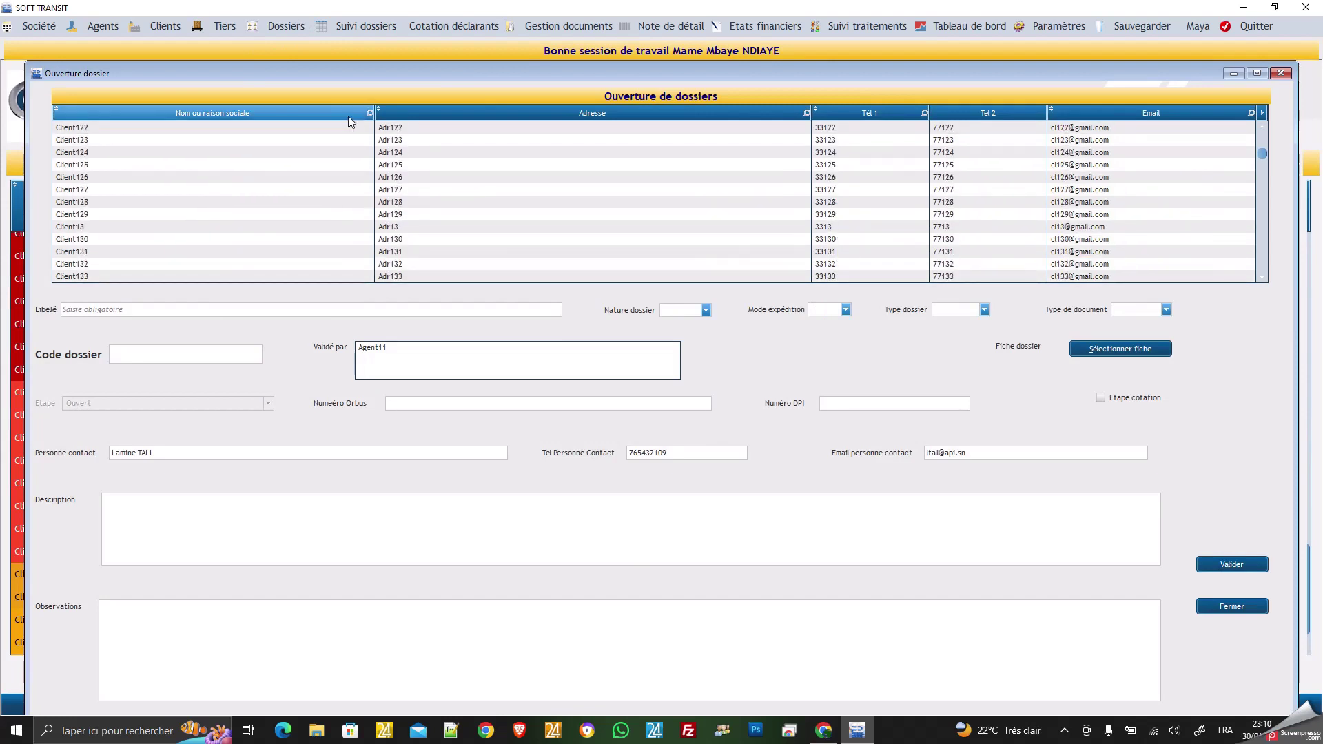
{"action": "left_click", "coordinate": [370, 113]}
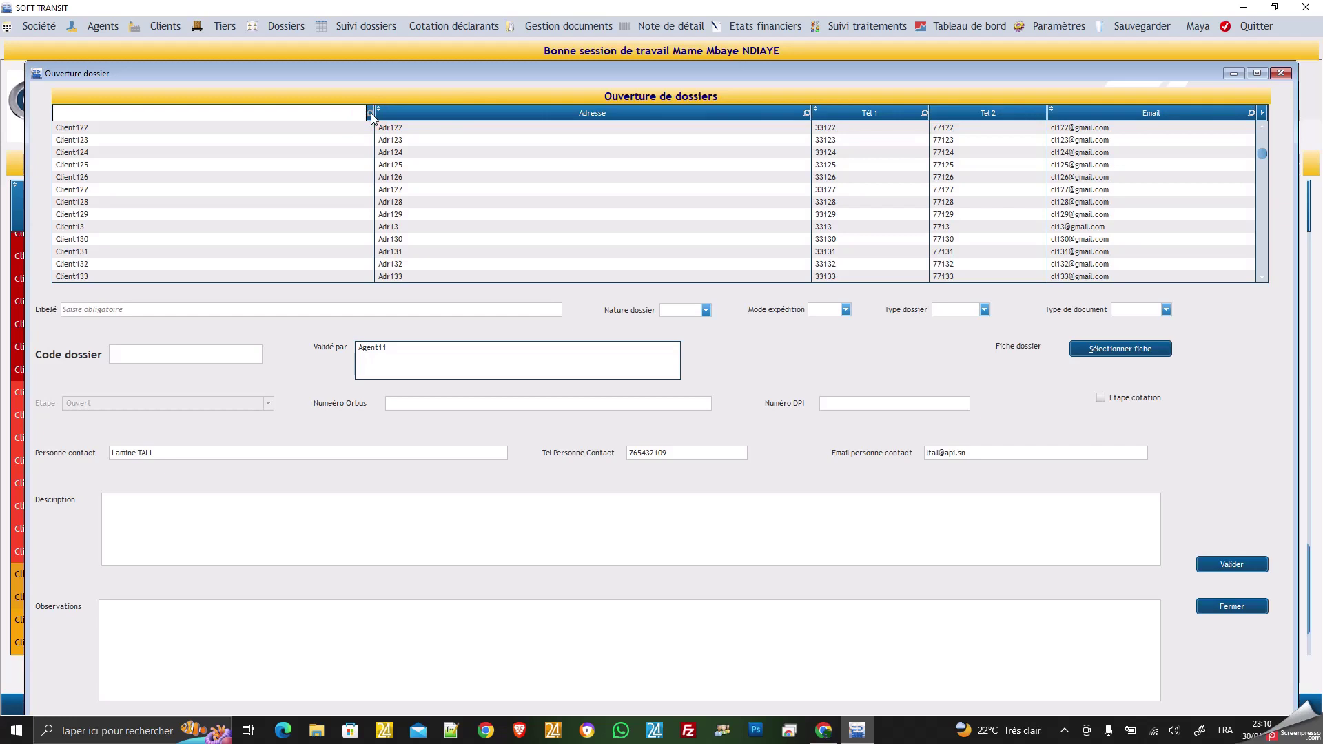
{"action": "type", "text": "E"}
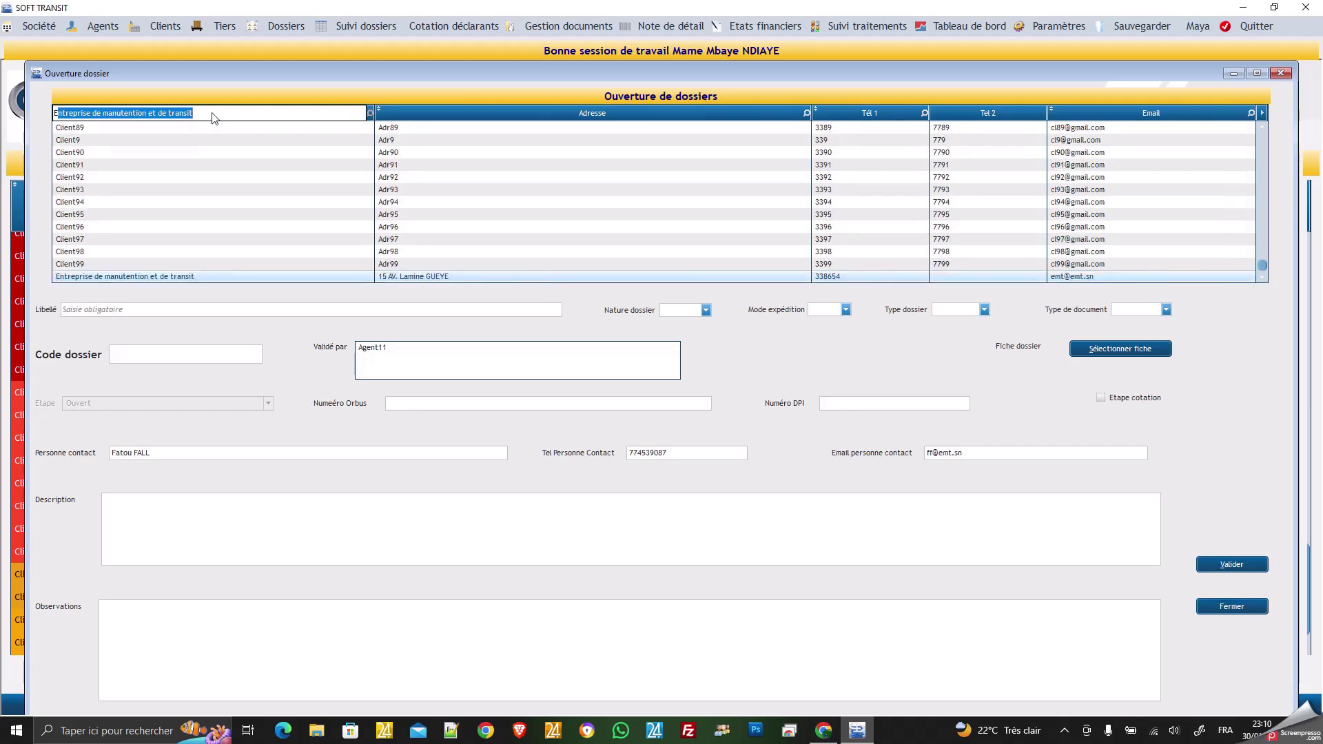
{"action": "left_click", "coordinate": [129, 276]}
{"action": "left_click", "coordinate": [129, 275]}
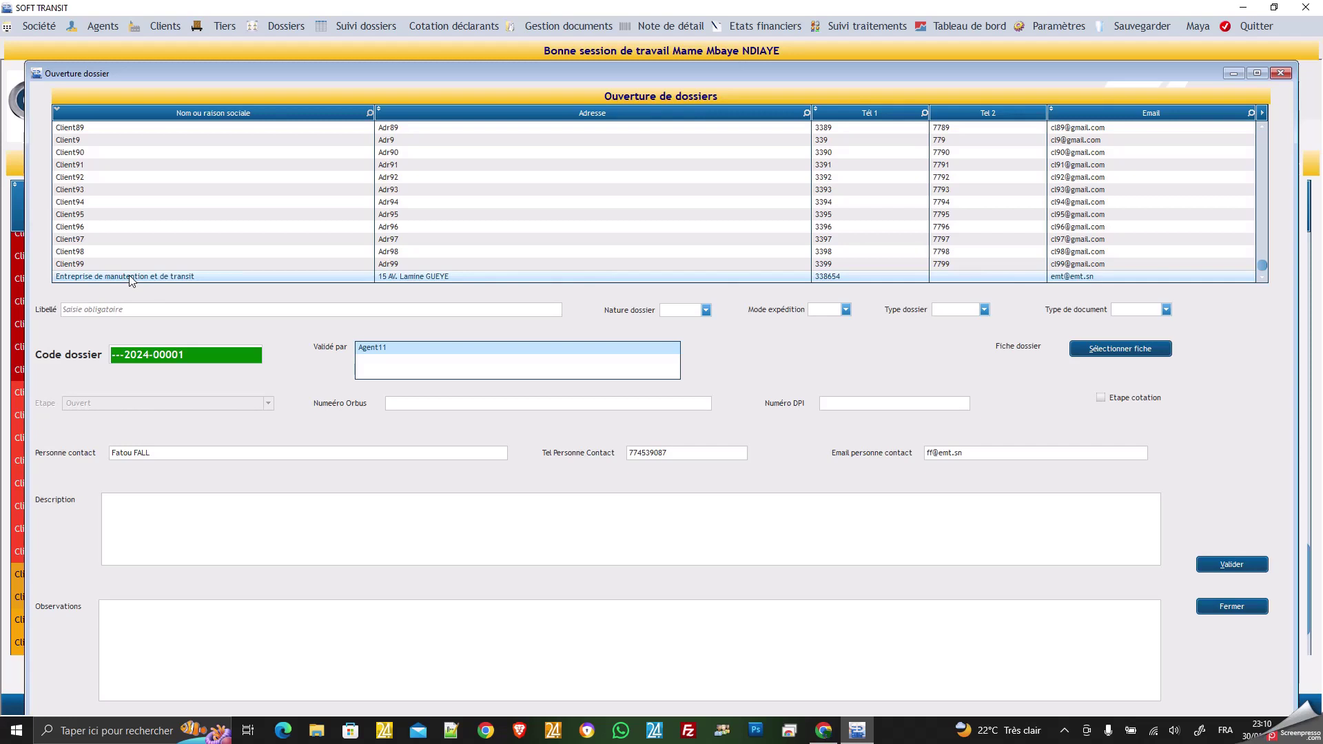
{"action": "left_click", "coordinate": [124, 312]}
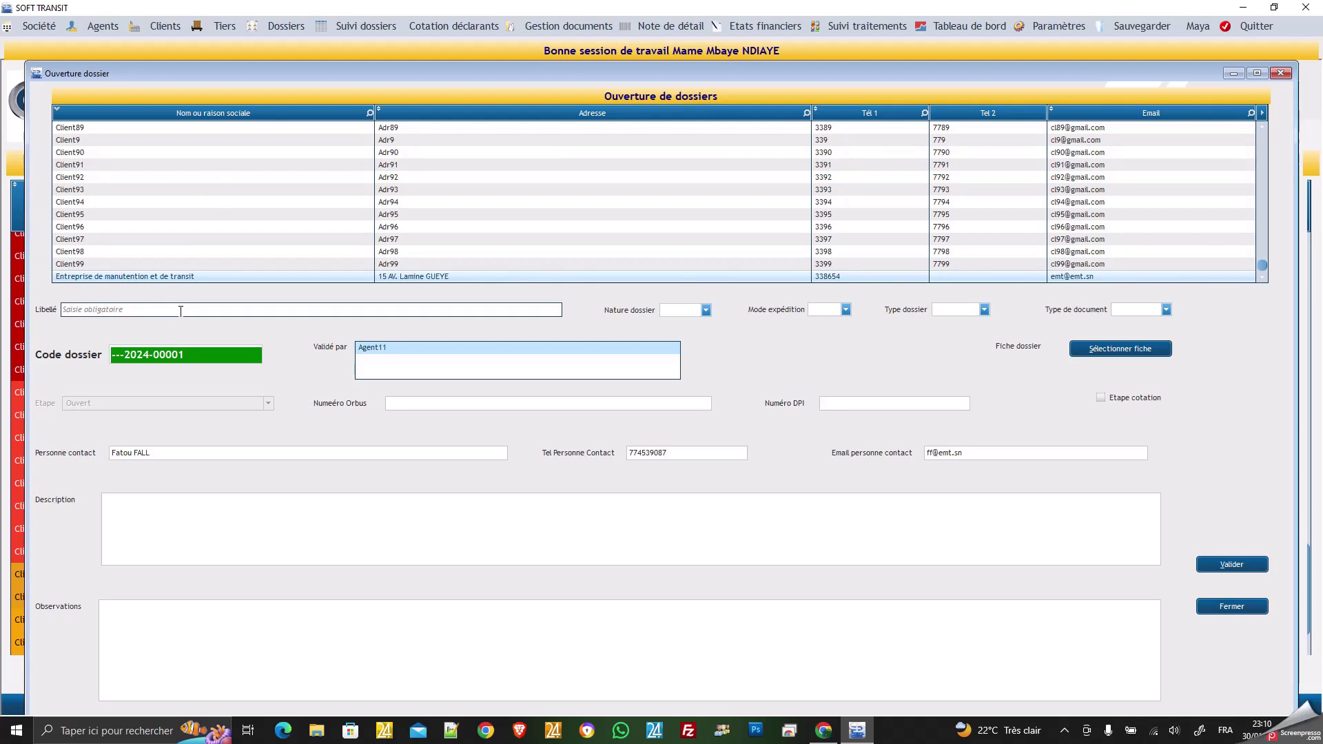
Switch the dossier's client to Africaine de produits industriels instead.
{"action": "scroll", "coordinate": [210, 216], "scroll_direction": "up", "scroll_amount": 15}
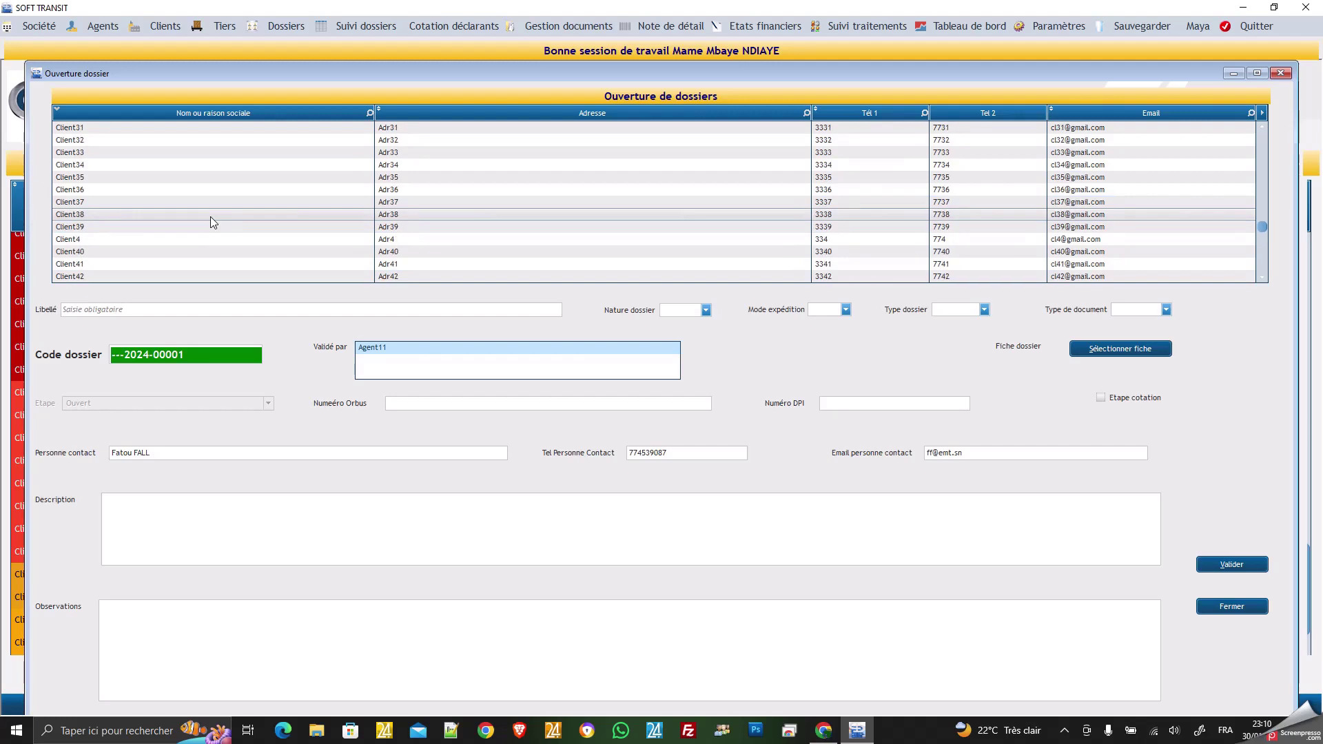
{"action": "scroll", "coordinate": [210, 216], "scroll_direction": "up", "scroll_amount": 10}
{"action": "scroll", "coordinate": [211, 217], "scroll_direction": "up", "scroll_amount": 20}
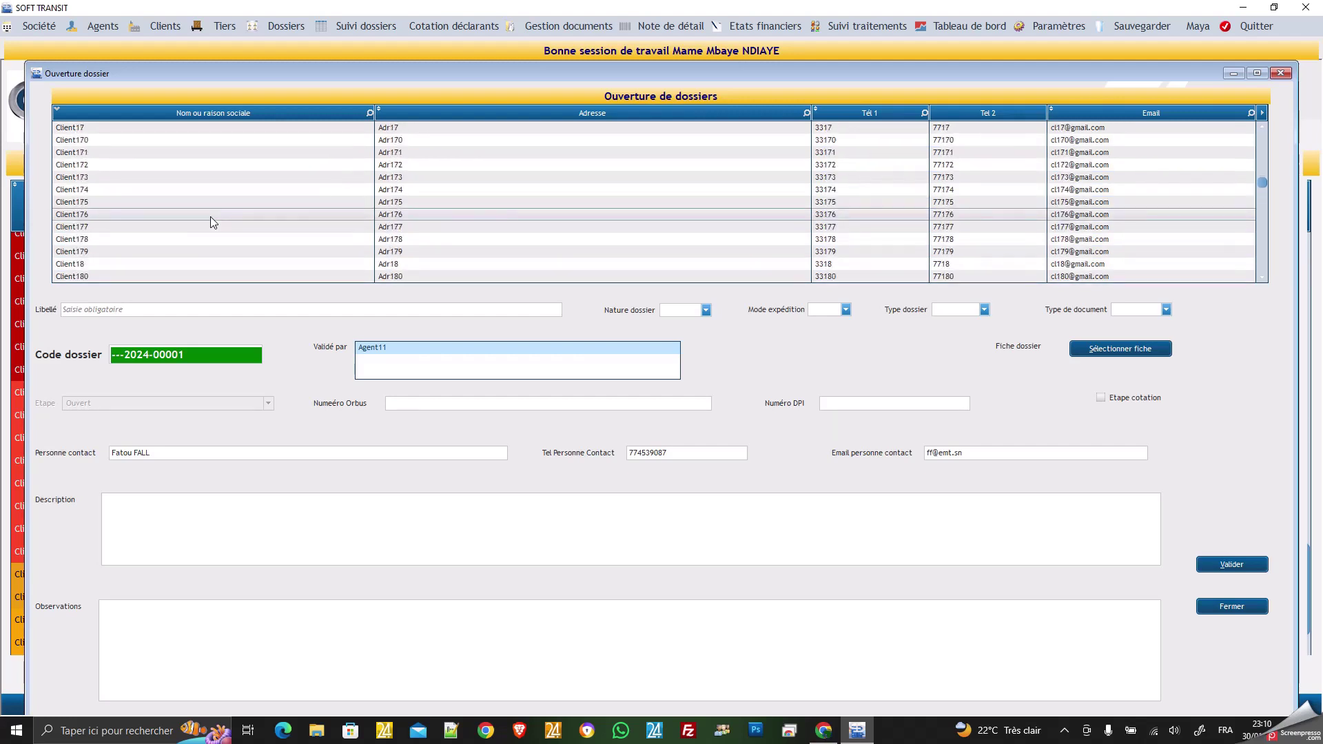
{"action": "scroll", "coordinate": [213, 222], "scroll_direction": "up", "scroll_amount": 3}
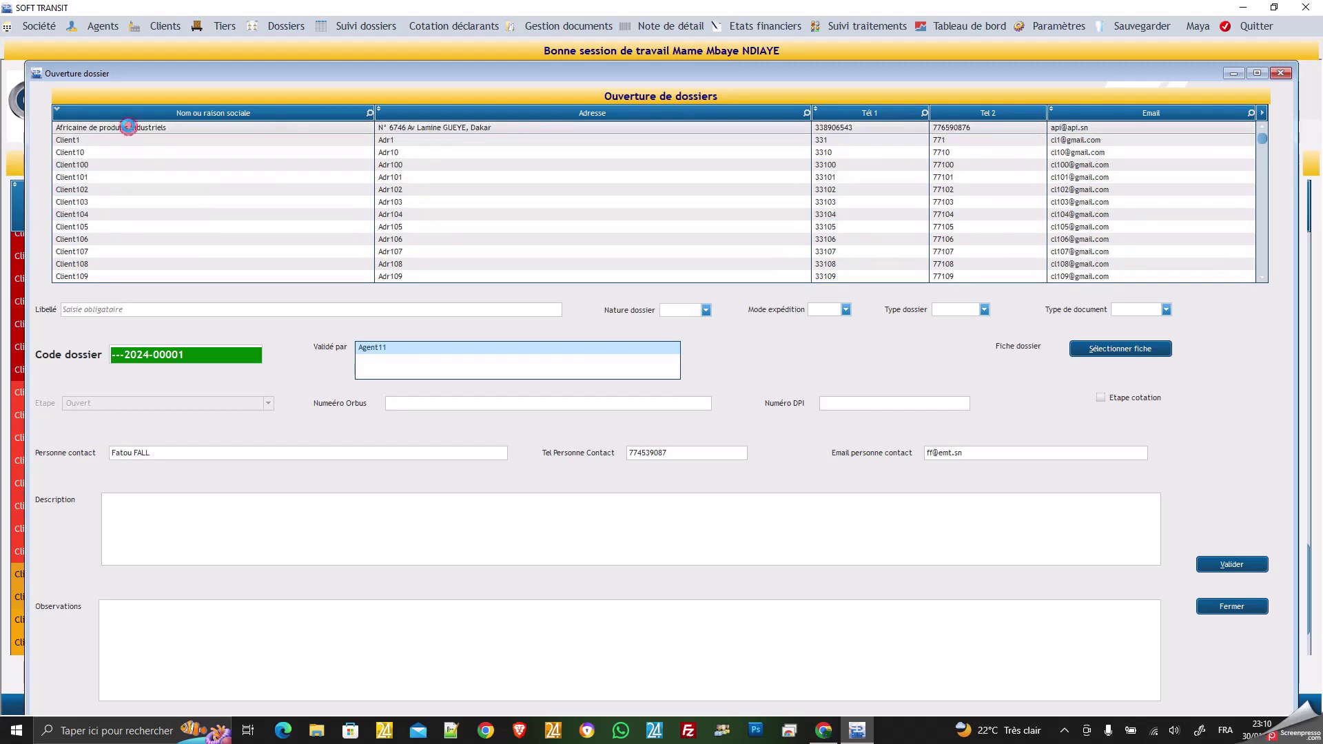
{"action": "left_click", "coordinate": [128, 128]}
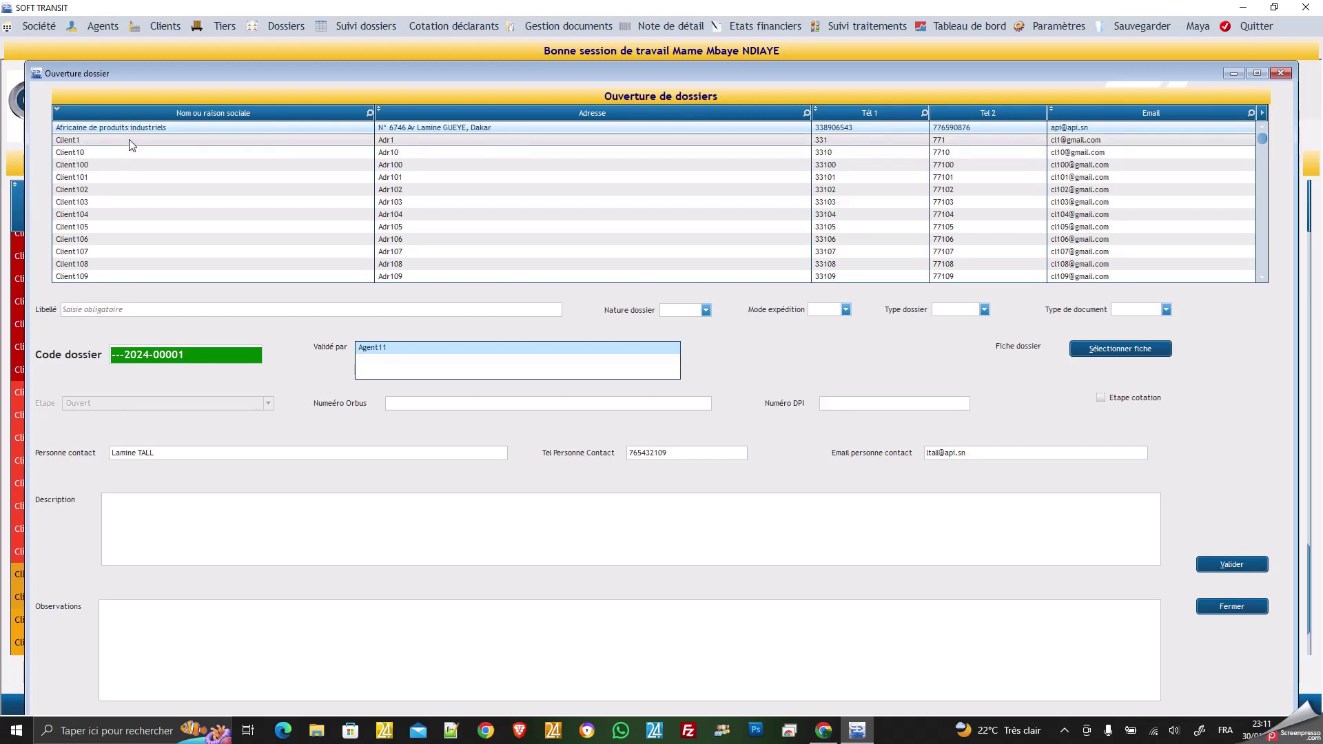
{"action": "left_click", "coordinate": [125, 308]}
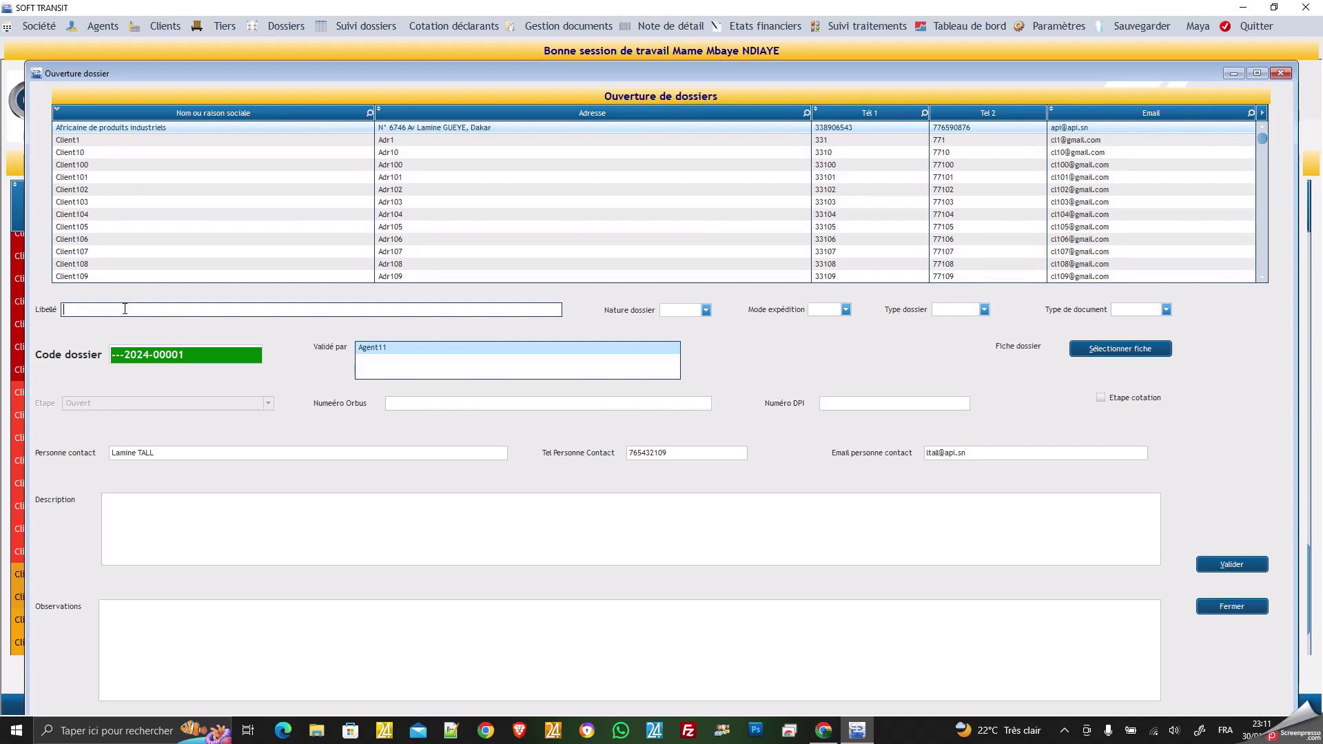
Enter libellé 'MACHINES A CALCULER ECLECTRIQUES' via autocompletion and set the dossier nature to IMP.
{"action": "type", "text": "MACHINES A CALCULER ECLECTRIQUES"}
{"action": "left_click", "coordinate": [244, 308]}
{"action": "left_click", "coordinate": [706, 310]}
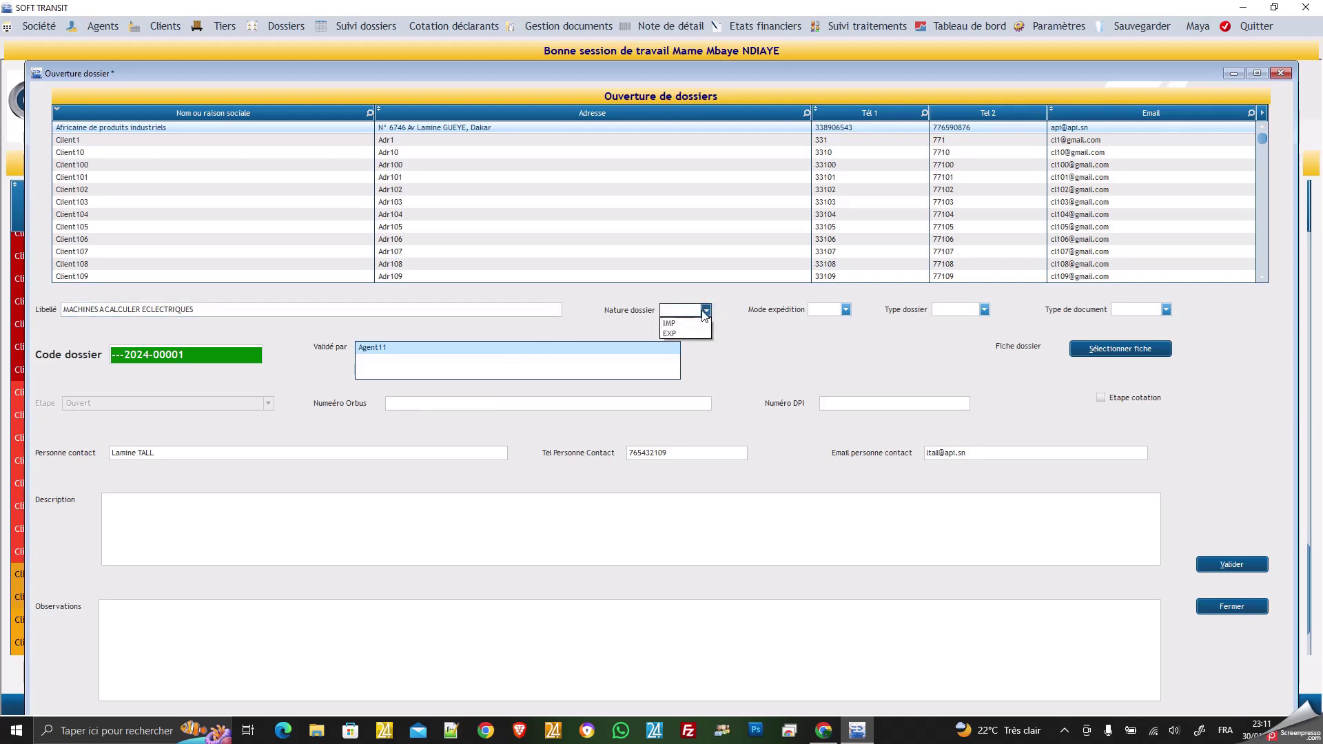
{"action": "left_click", "coordinate": [809, 342]}
{"action": "left_click", "coordinate": [152, 354]}
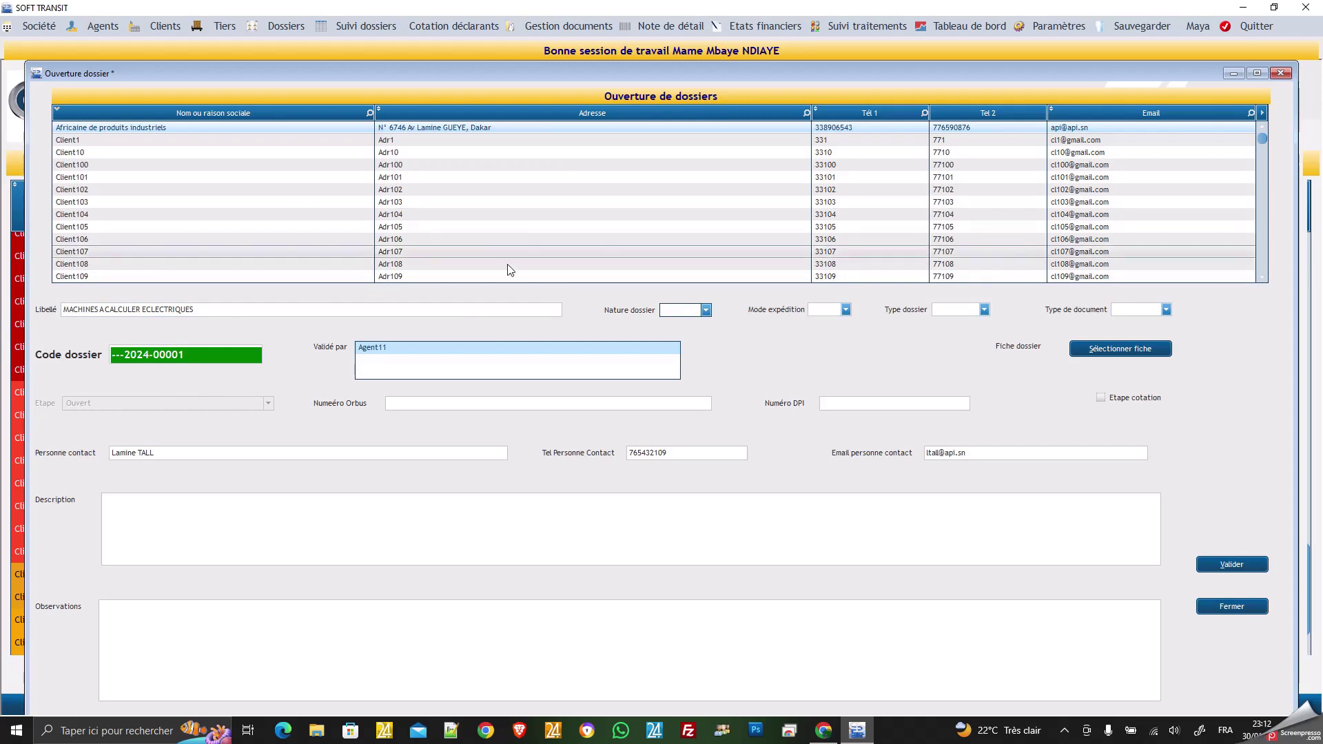
{"action": "left_click", "coordinate": [705, 310]}
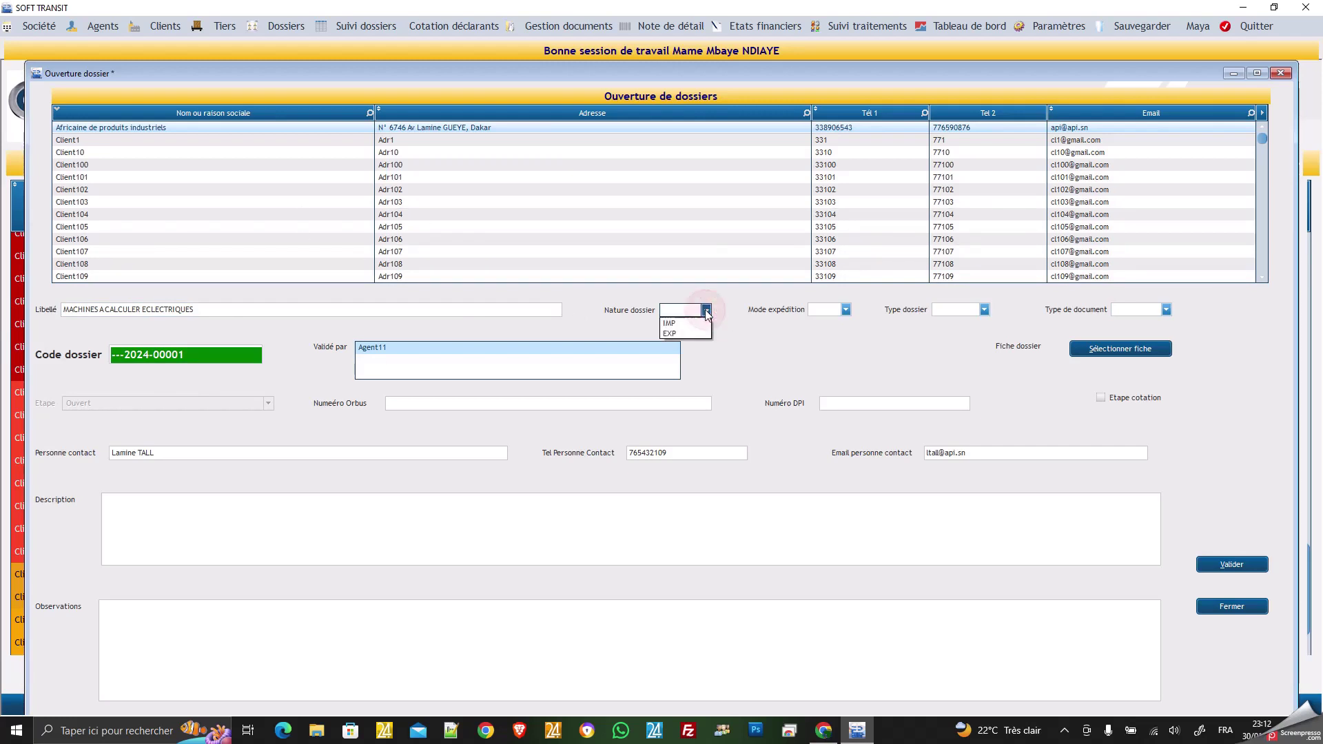
{"action": "left_click", "coordinate": [687, 323]}
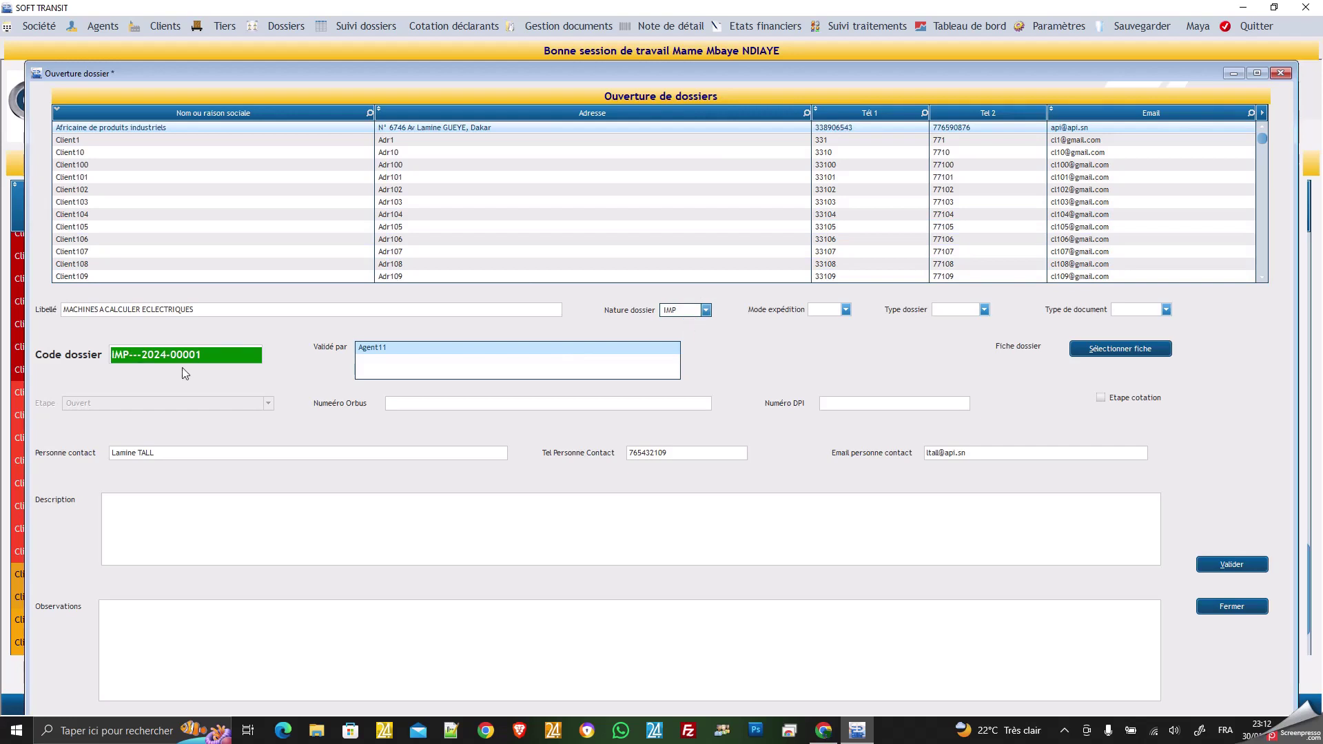
{"action": "left_click", "coordinate": [118, 356]}
Set shipping mode MA and dossier type TC, after briefly trying GR.
{"action": "left_click", "coordinate": [846, 310]}
{"action": "left_click", "coordinate": [830, 324]}
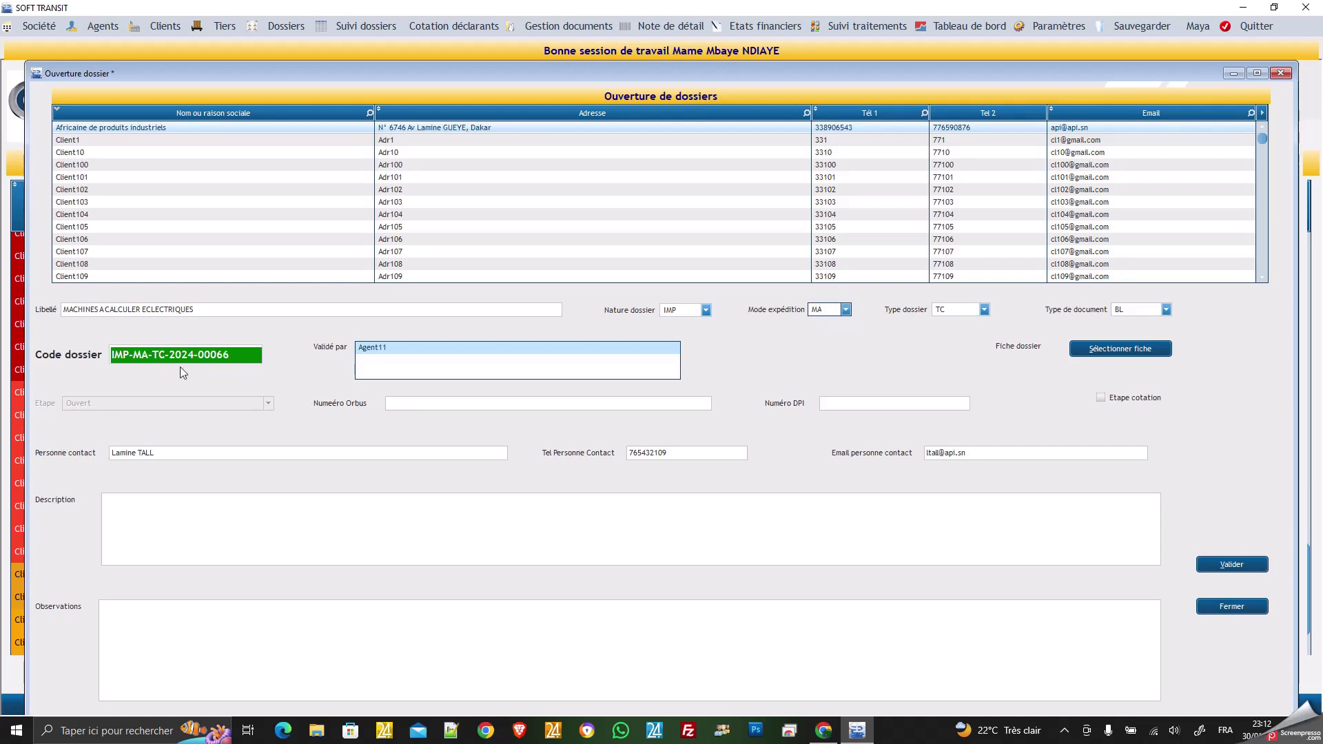
{"action": "left_click", "coordinate": [986, 311]}
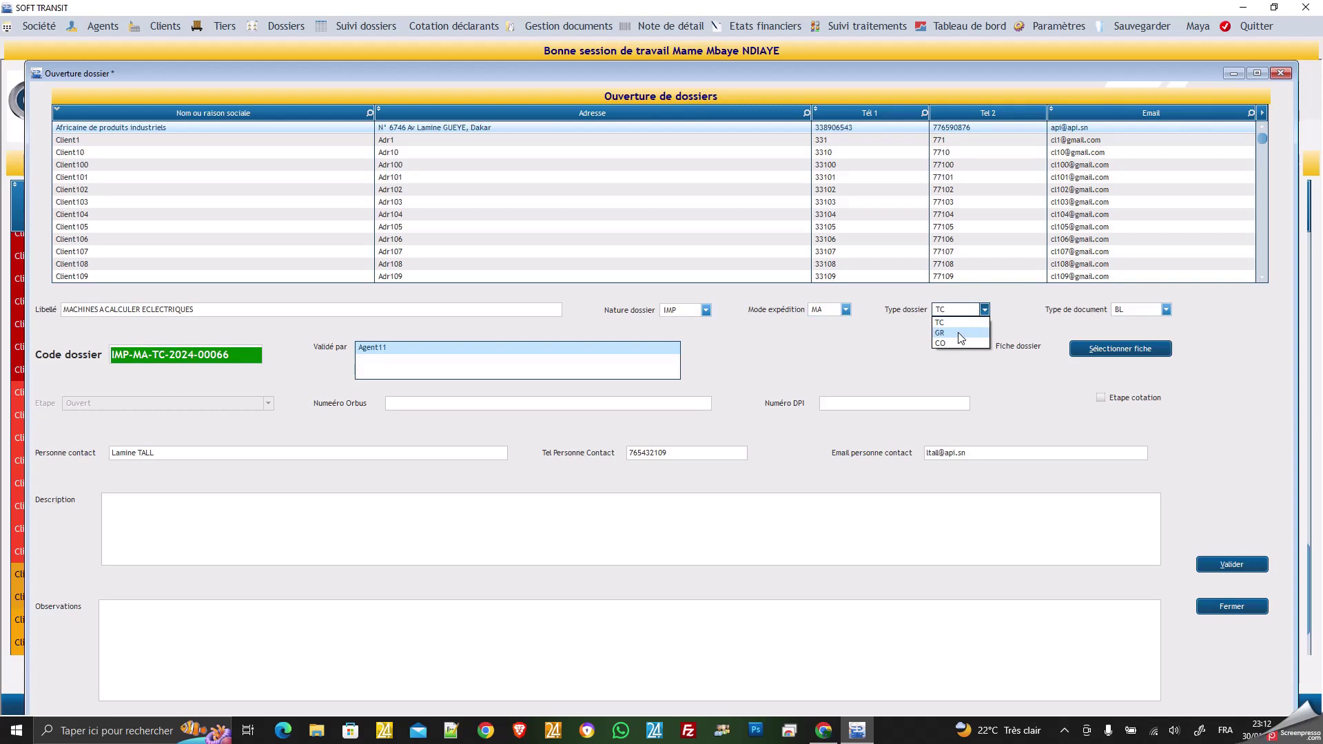
{"action": "left_click", "coordinate": [961, 334]}
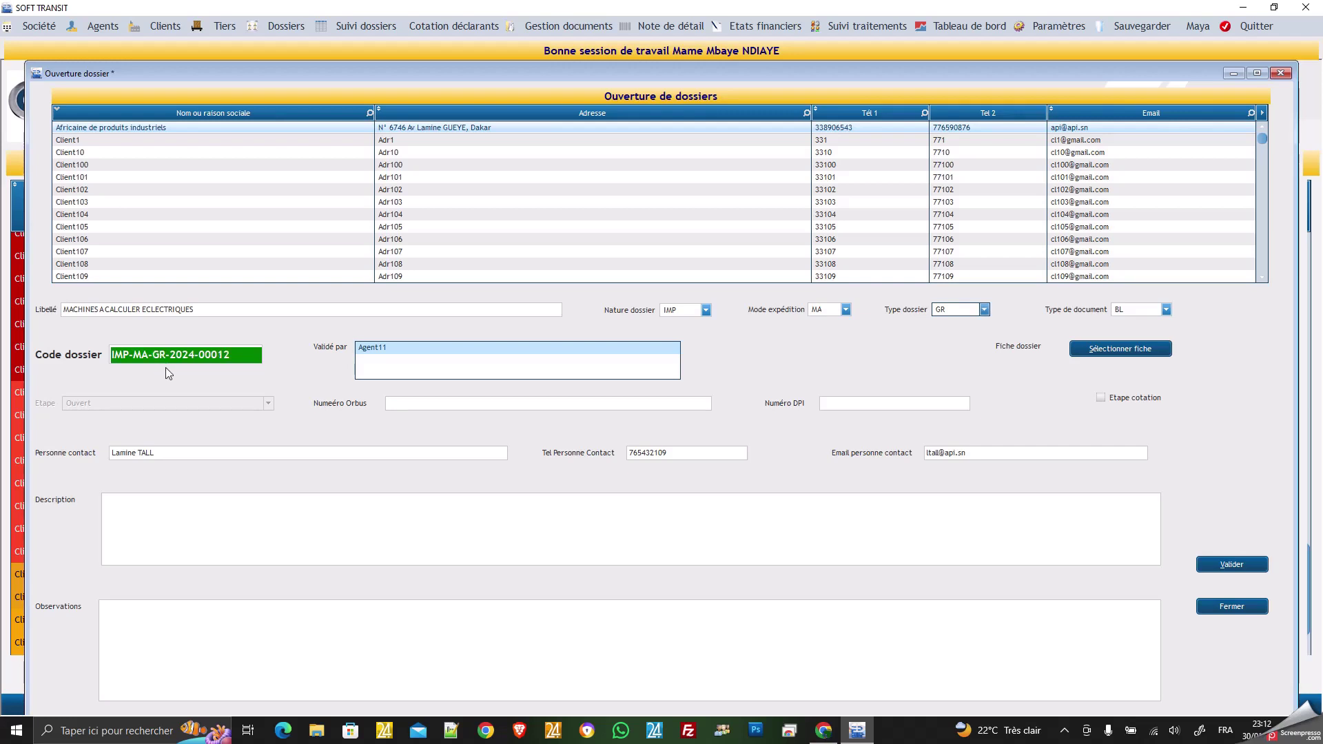
{"action": "left_click", "coordinate": [985, 309]}
{"action": "left_click", "coordinate": [961, 323]}
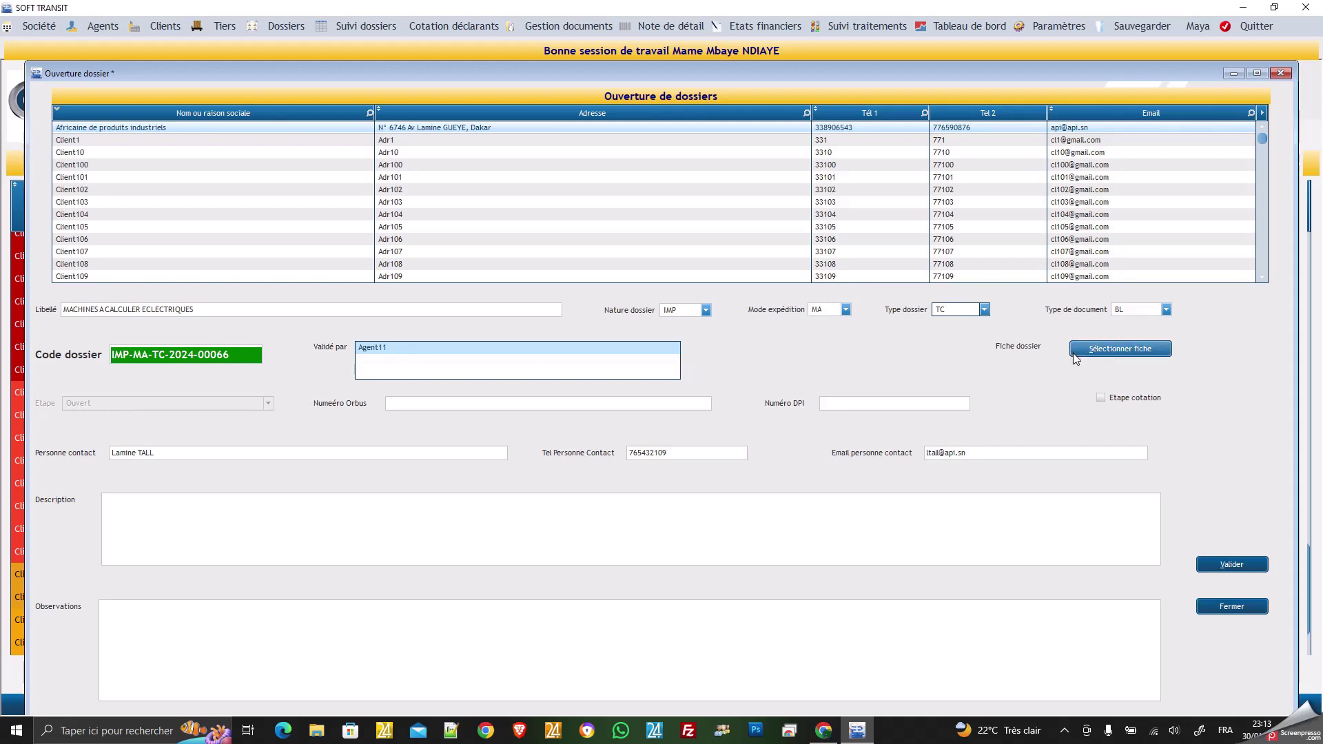
Attach A34.pdf from the Documents folder as the dossier's fiche file.
{"action": "left_click", "coordinate": [1123, 350]}
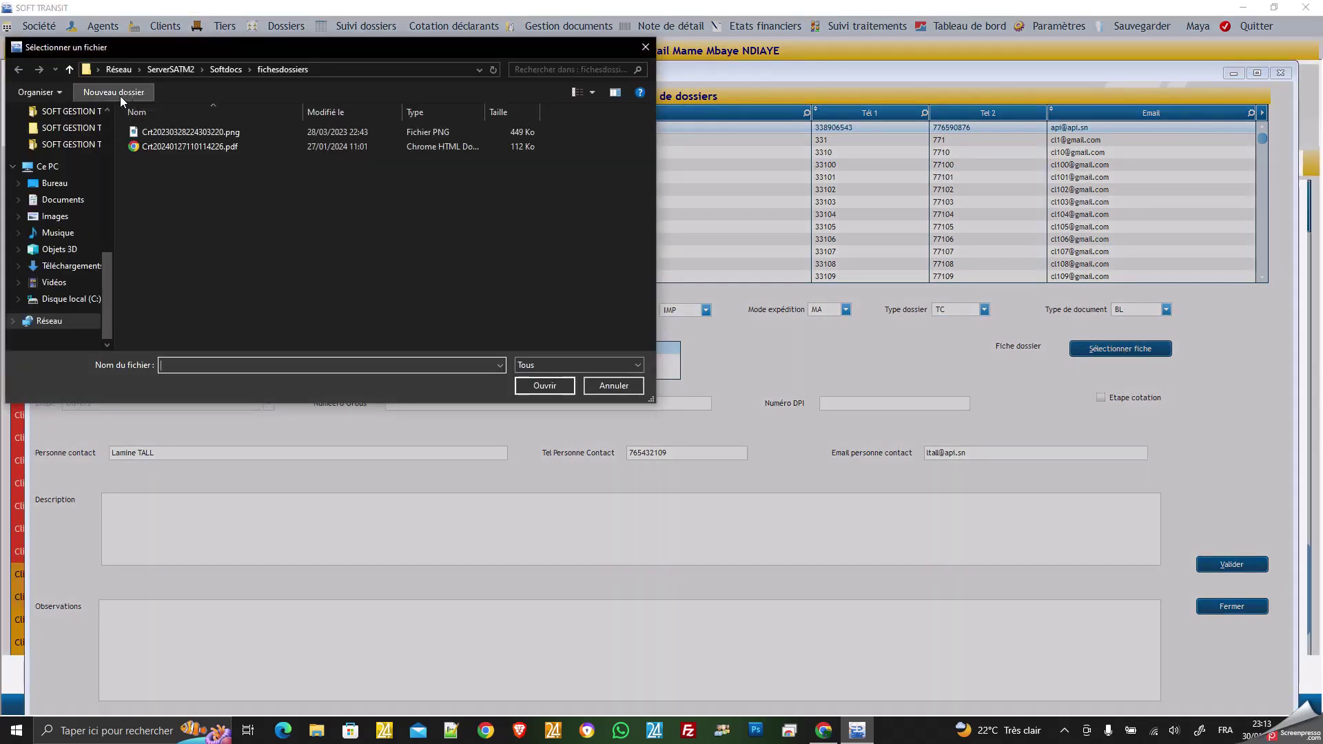
{"action": "left_click", "coordinate": [73, 201]}
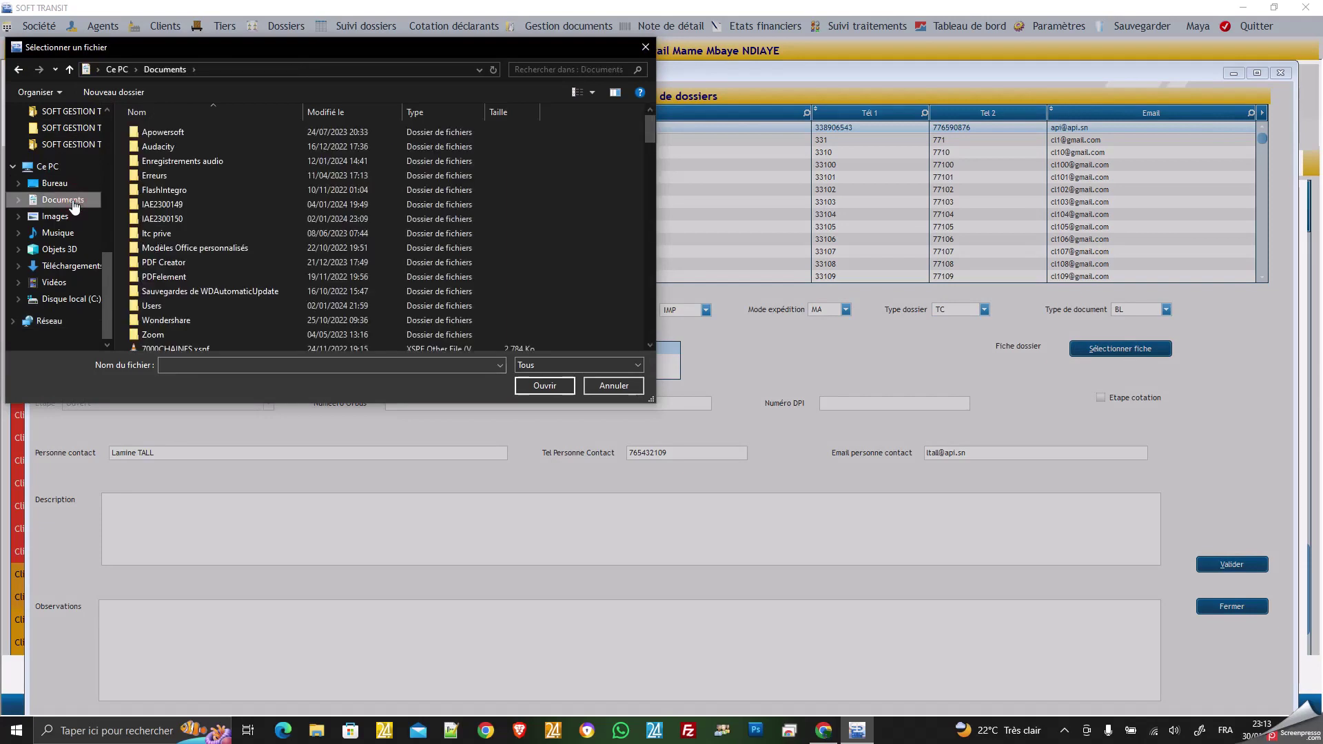
{"action": "left_click", "coordinate": [163, 218]}
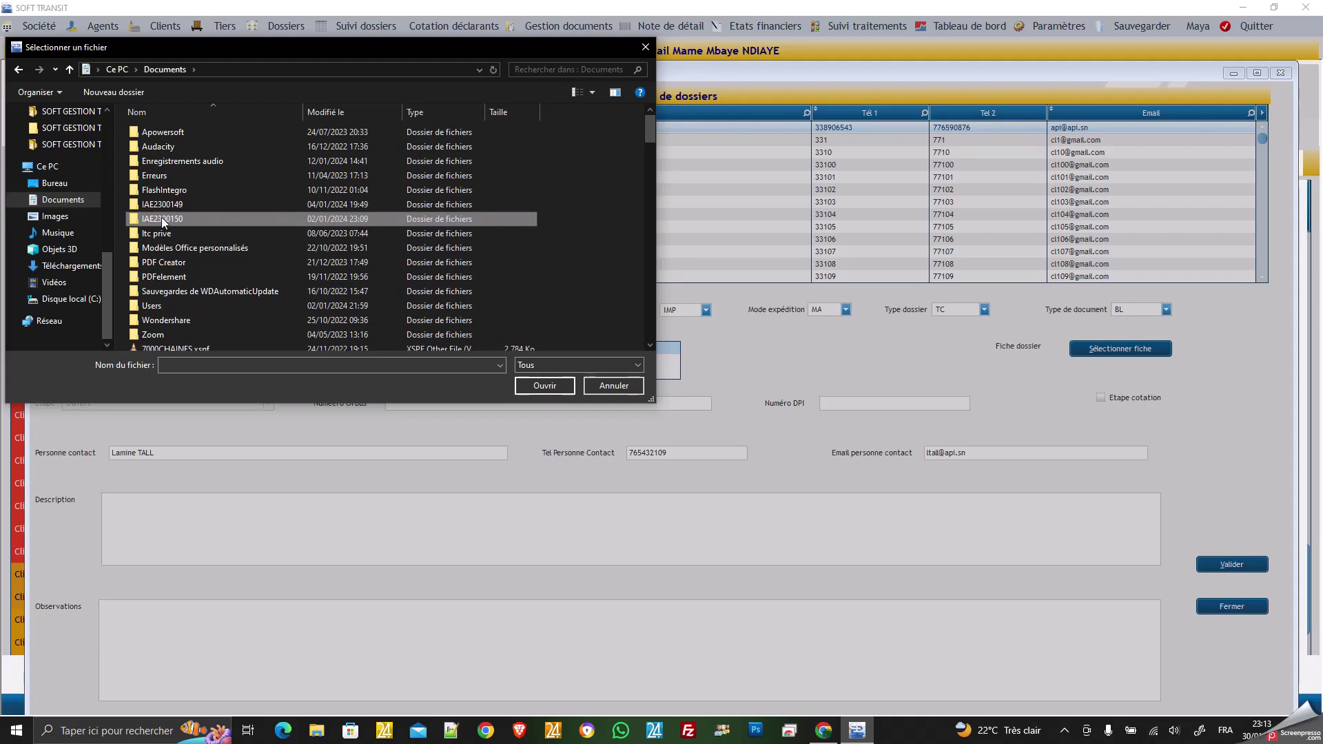
{"action": "scroll", "coordinate": [163, 221], "scroll_direction": "down", "scroll_amount": 3}
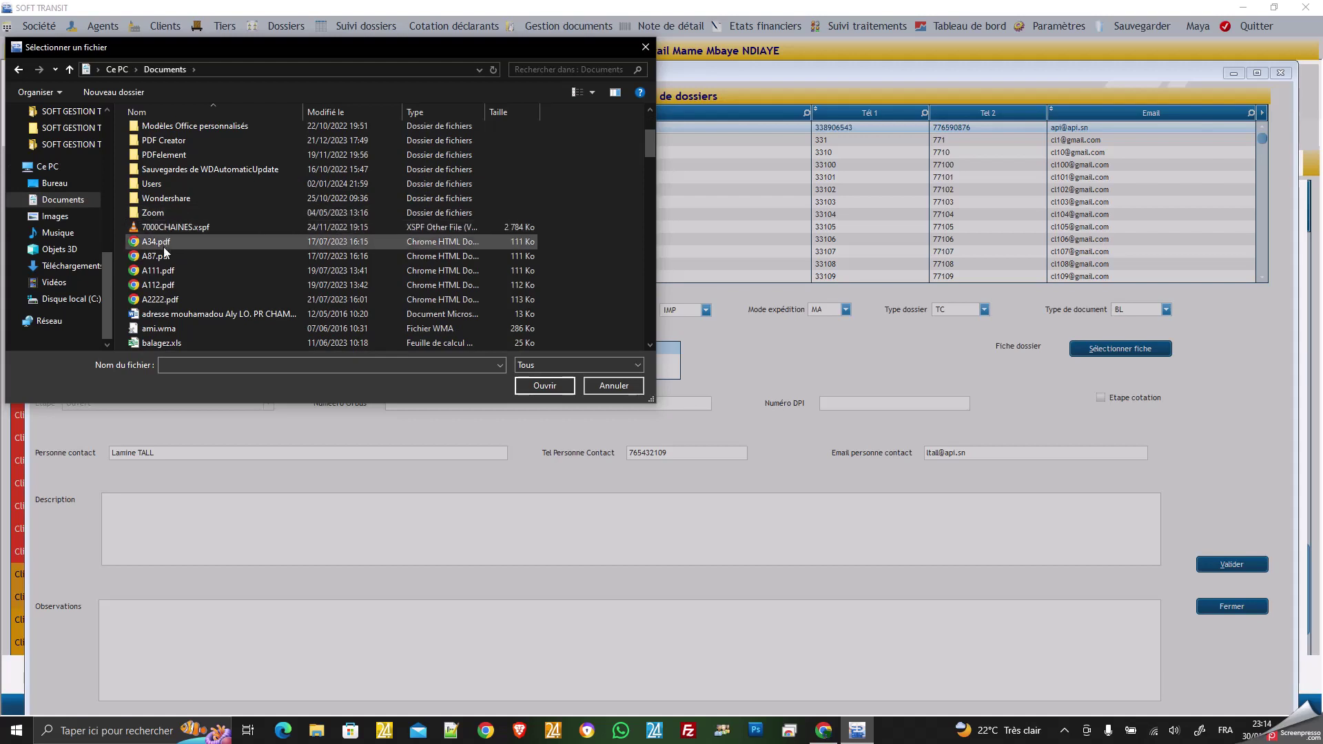
{"action": "left_click", "coordinate": [164, 242]}
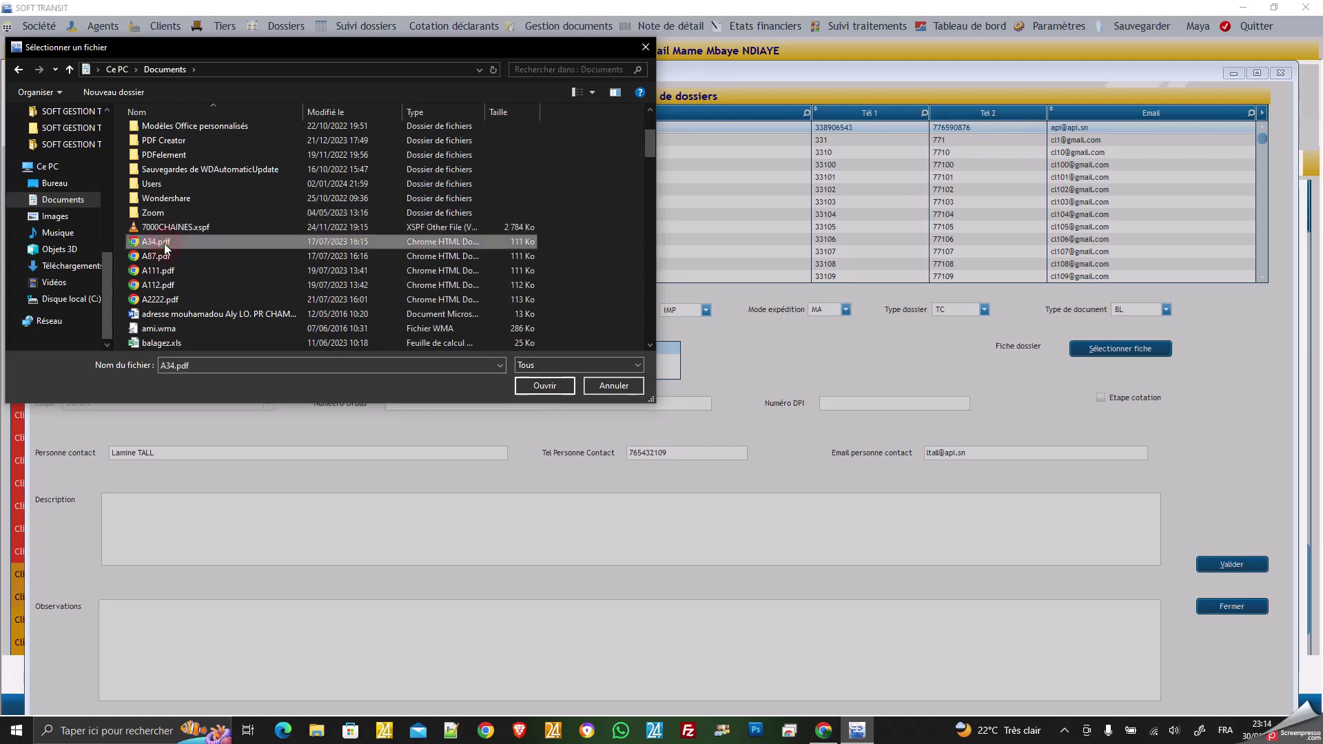
{"action": "left_click", "coordinate": [545, 385]}
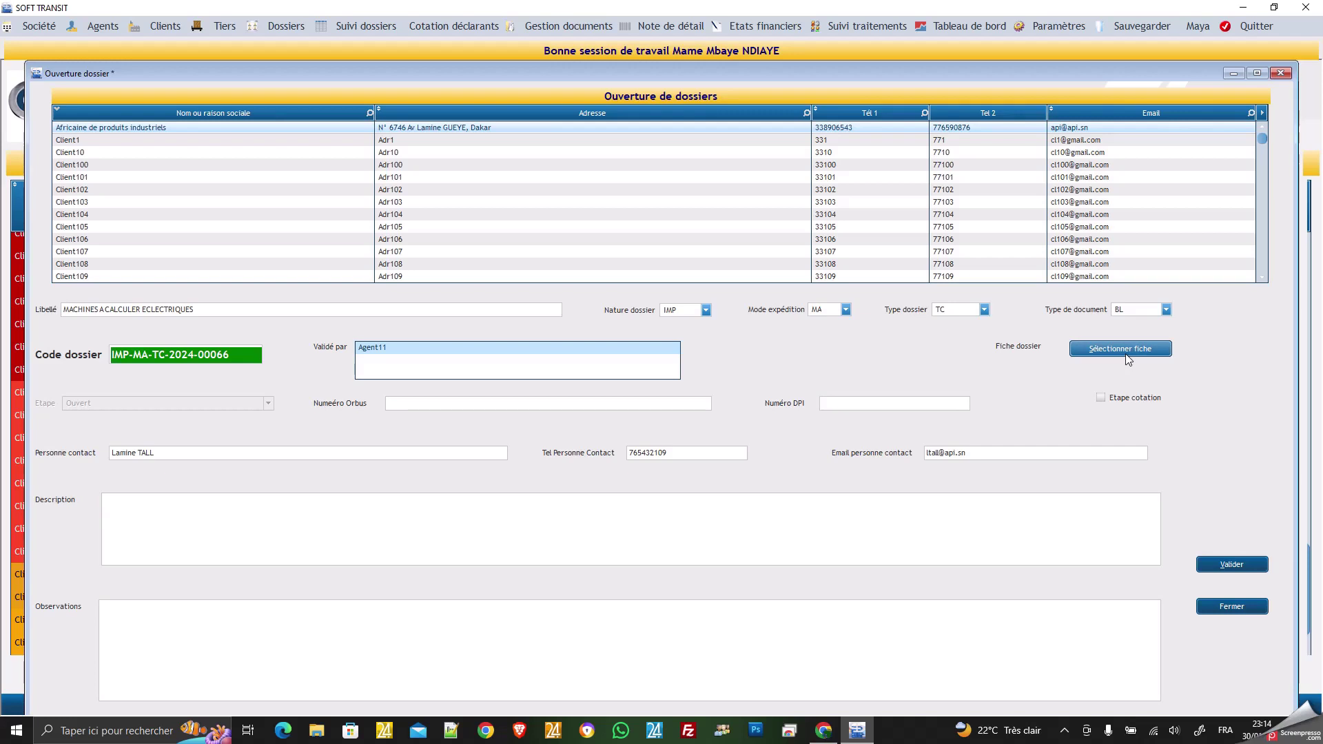
Enter Numéro Orbus 76UY and Numéro DPI 876T, then review the contact, description and observations fields.
{"action": "left_click", "coordinate": [516, 403]}
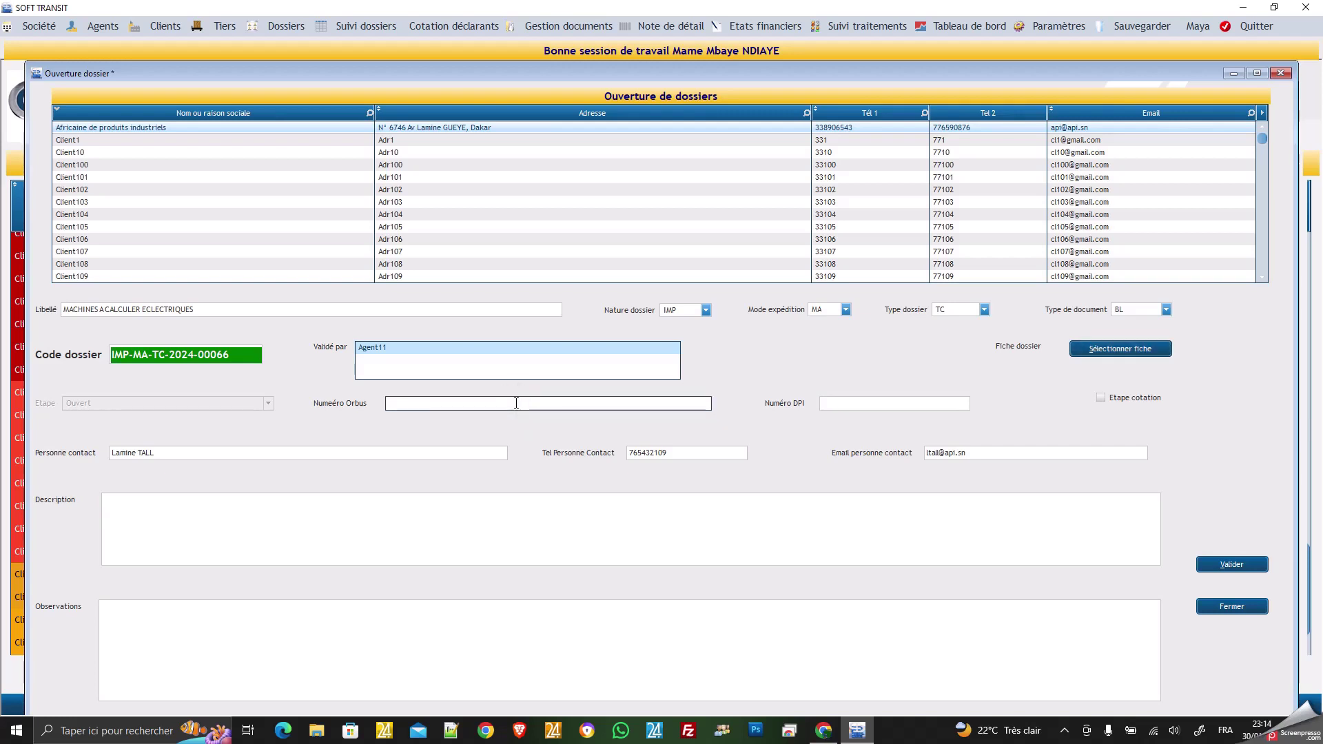
{"action": "type", "text": "(((("}
{"action": "key", "text": "BackSpace"}
{"action": "key", "text": "BackSpace"}
{"action": "key", "text": "BackSpace"}
{"action": "key", "text": "BackSpace"}
{"action": "type", "text": "76UY"}
{"action": "left_click", "coordinate": [841, 406]}
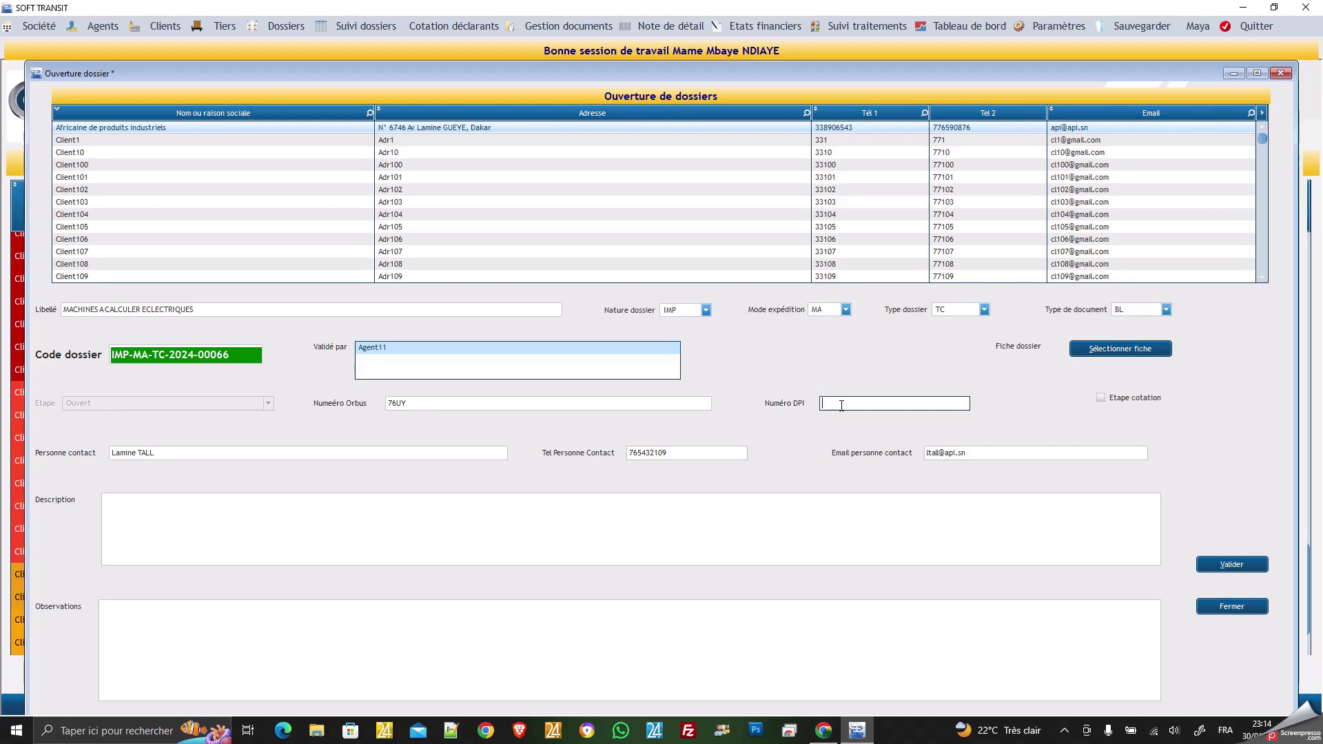
{"action": "type", "text": "876T"}
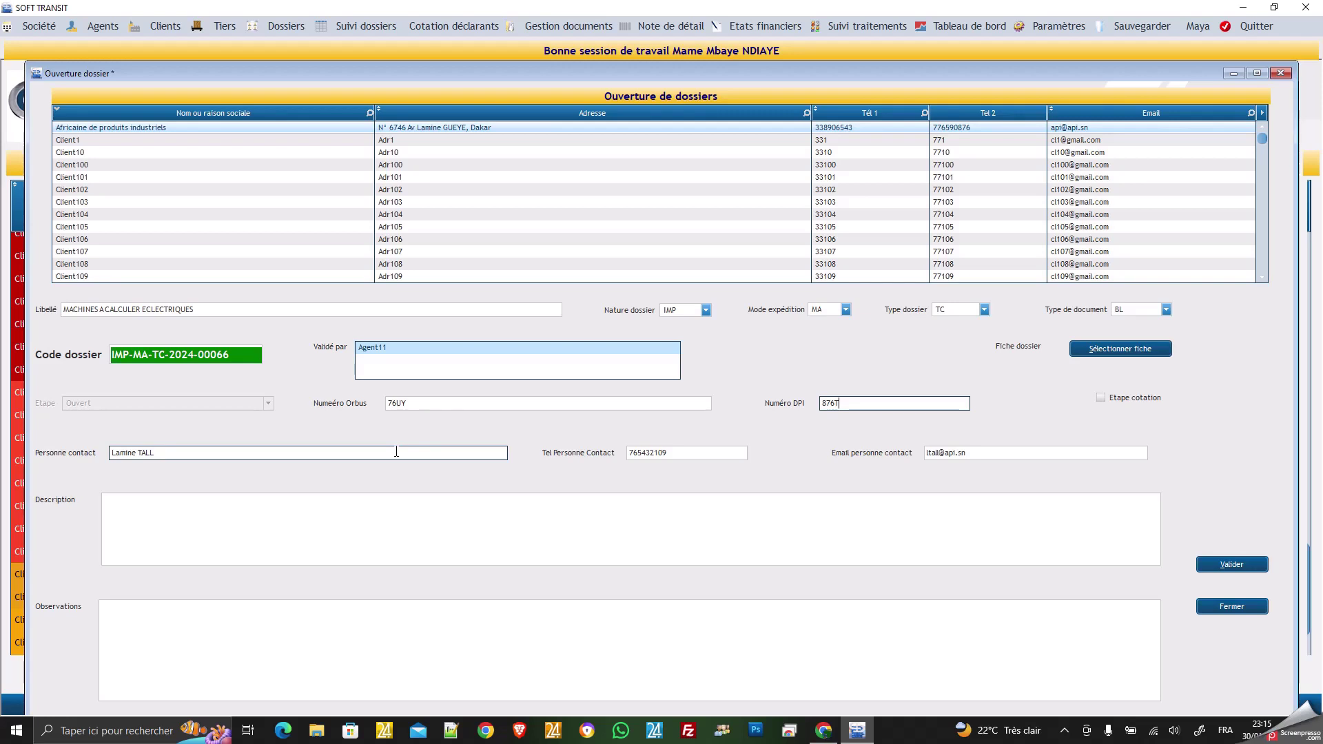
{"action": "left_click", "coordinate": [397, 452]}
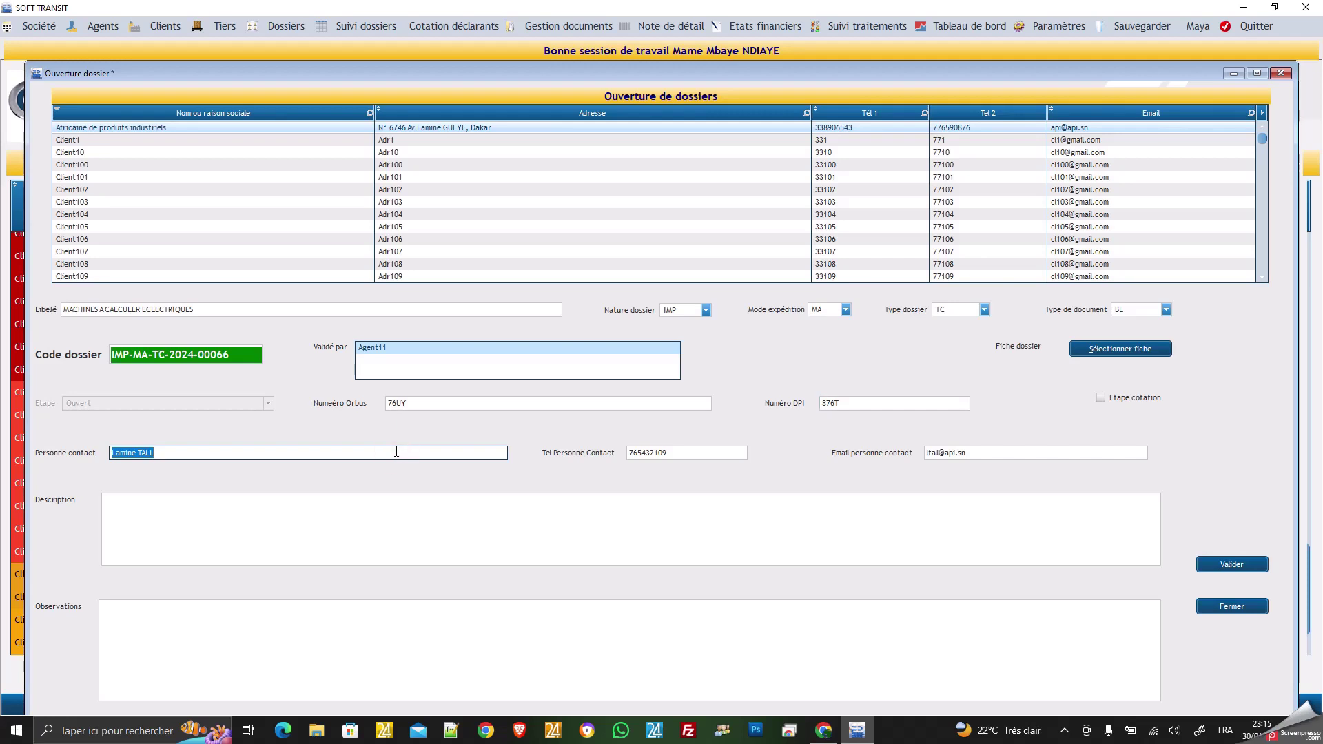
{"action": "left_click", "coordinate": [453, 530]}
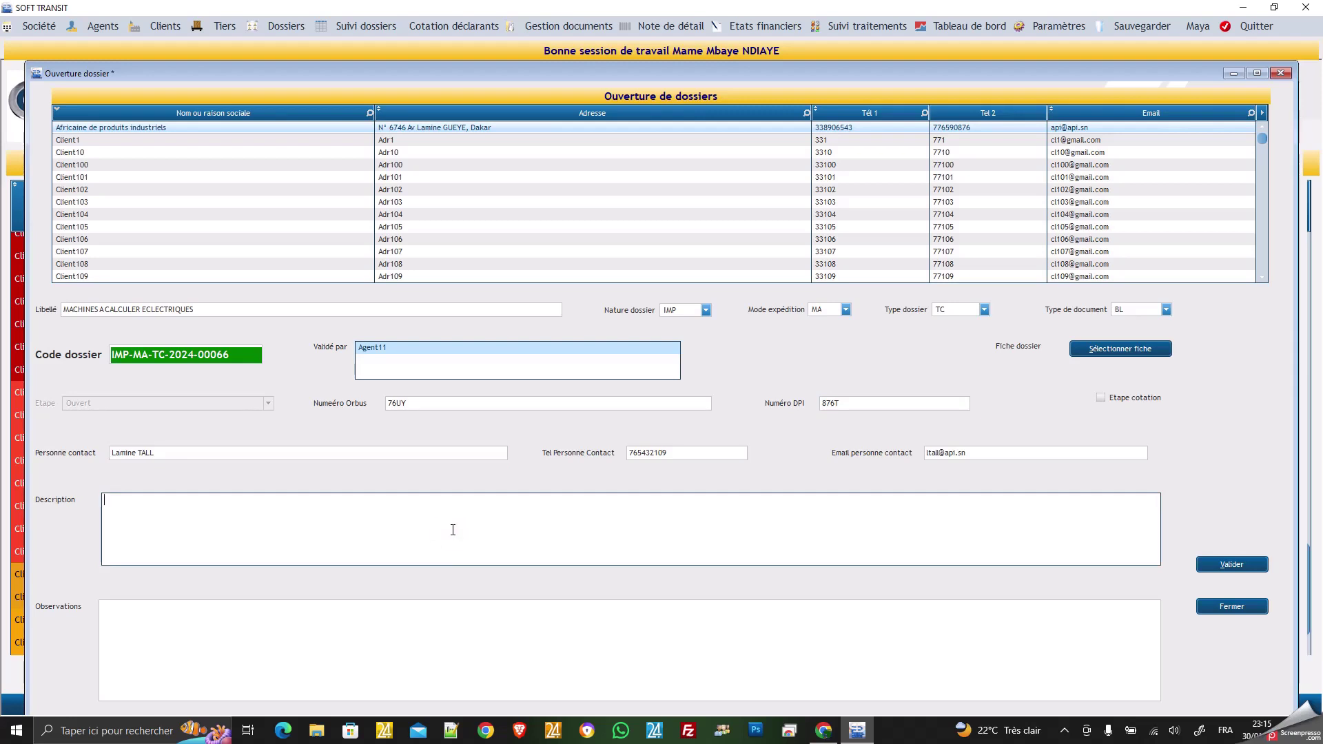
{"action": "left_click", "coordinate": [391, 632]}
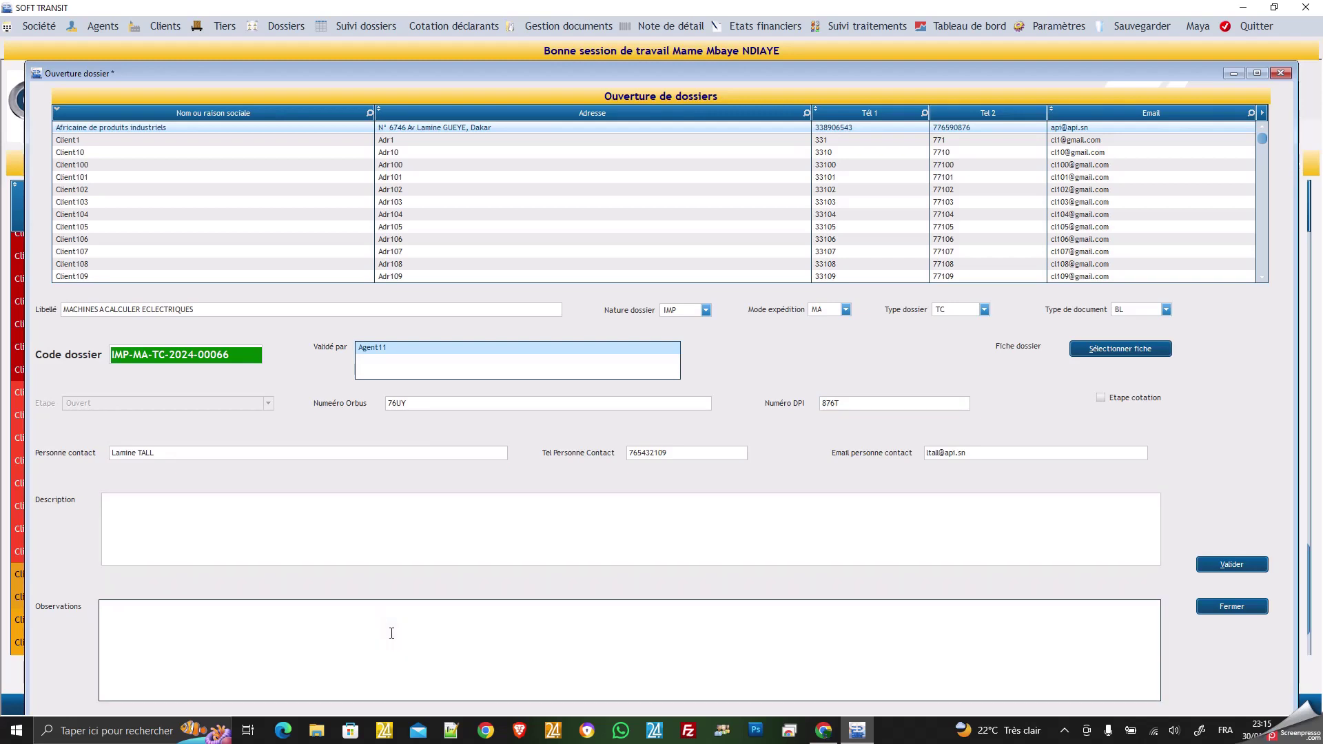
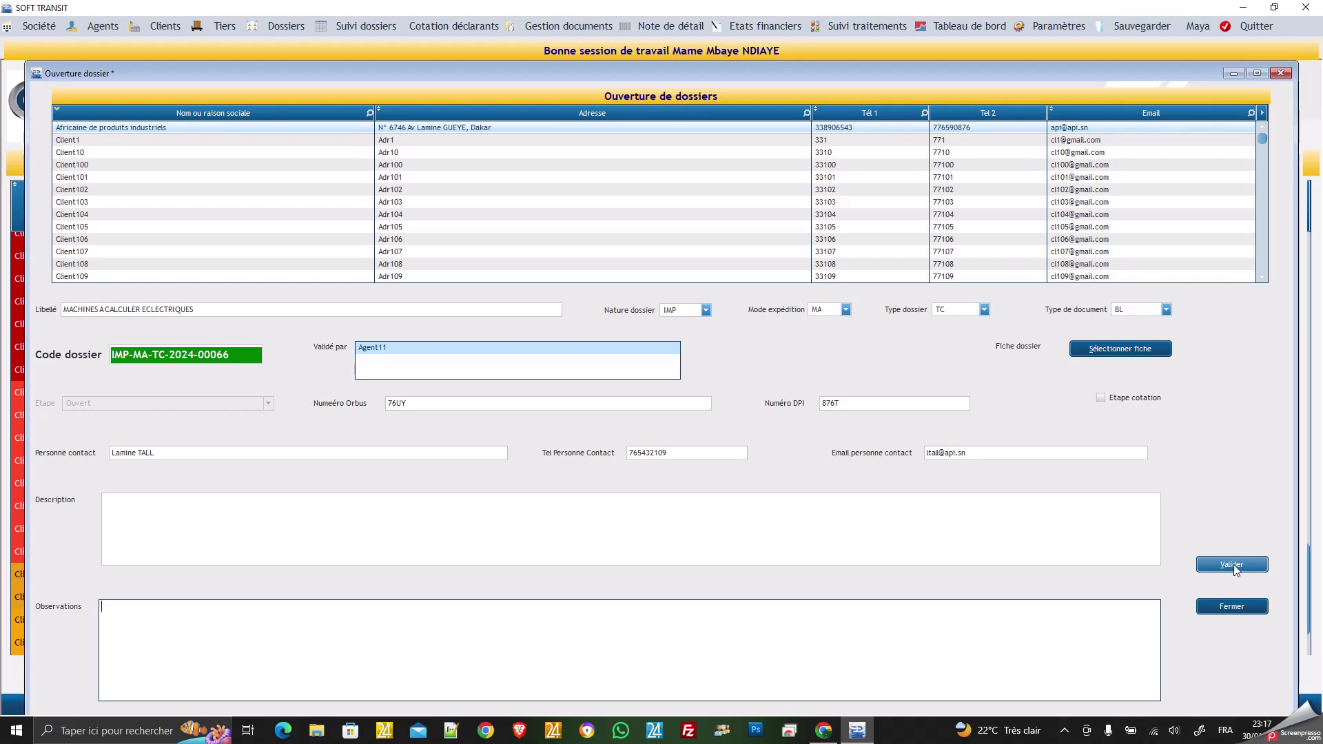
Check the generated code IMP-MA-TC-2024-00066 and save the new calculating-machines dossier.
{"action": "left_click", "coordinate": [113, 358]}
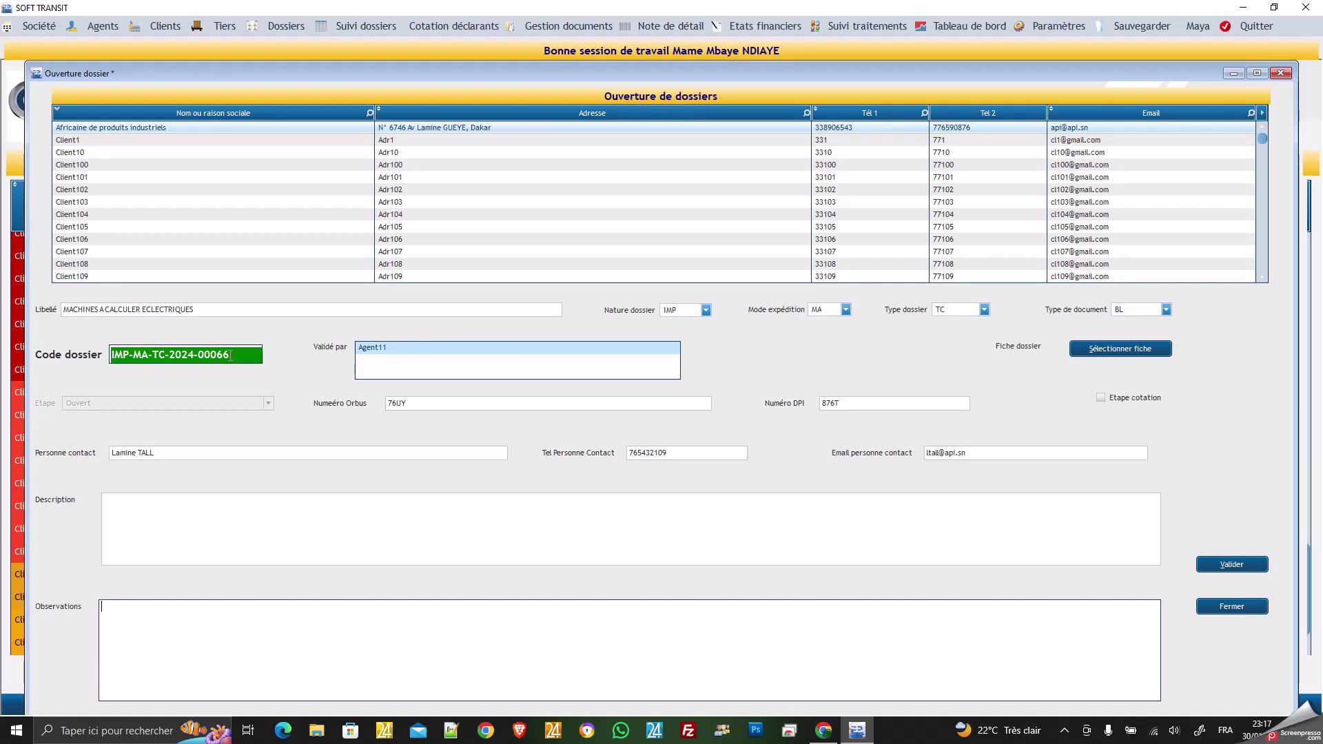
{"action": "left_click", "coordinate": [230, 355]}
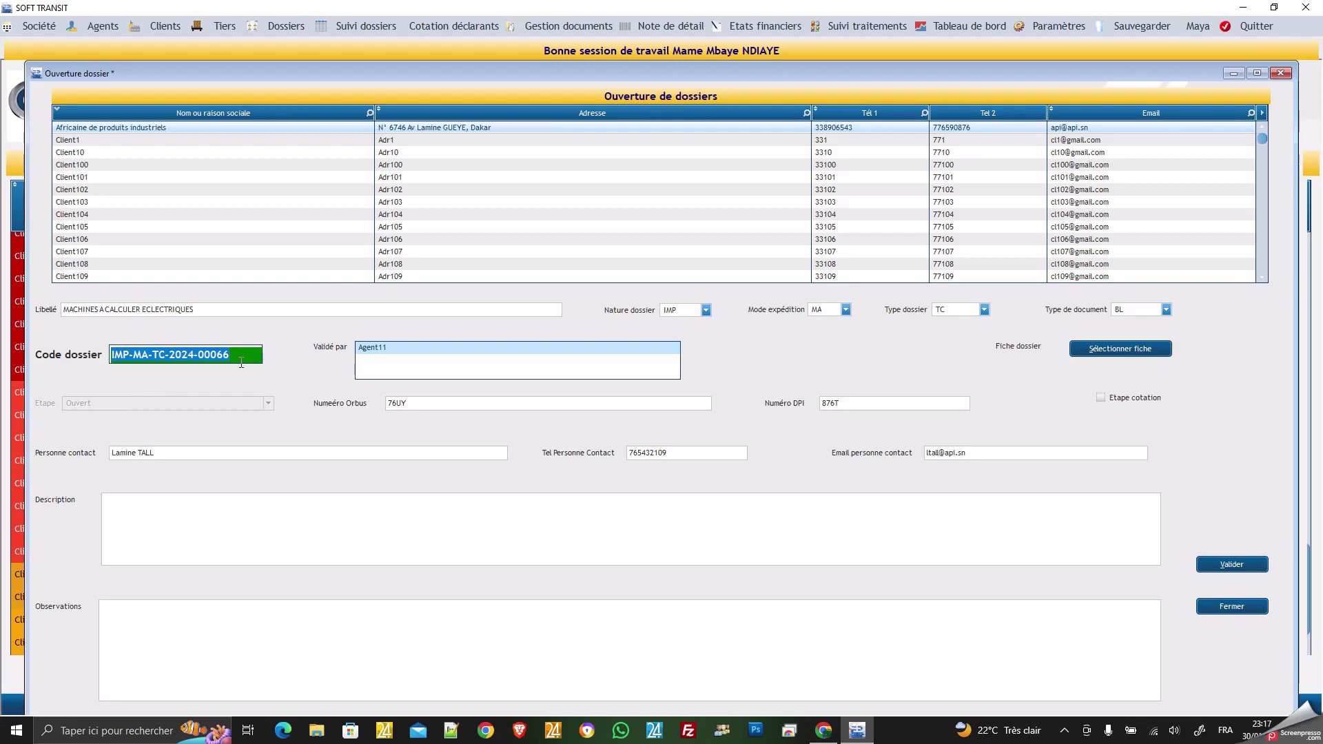
{"action": "left_click", "coordinate": [243, 359]}
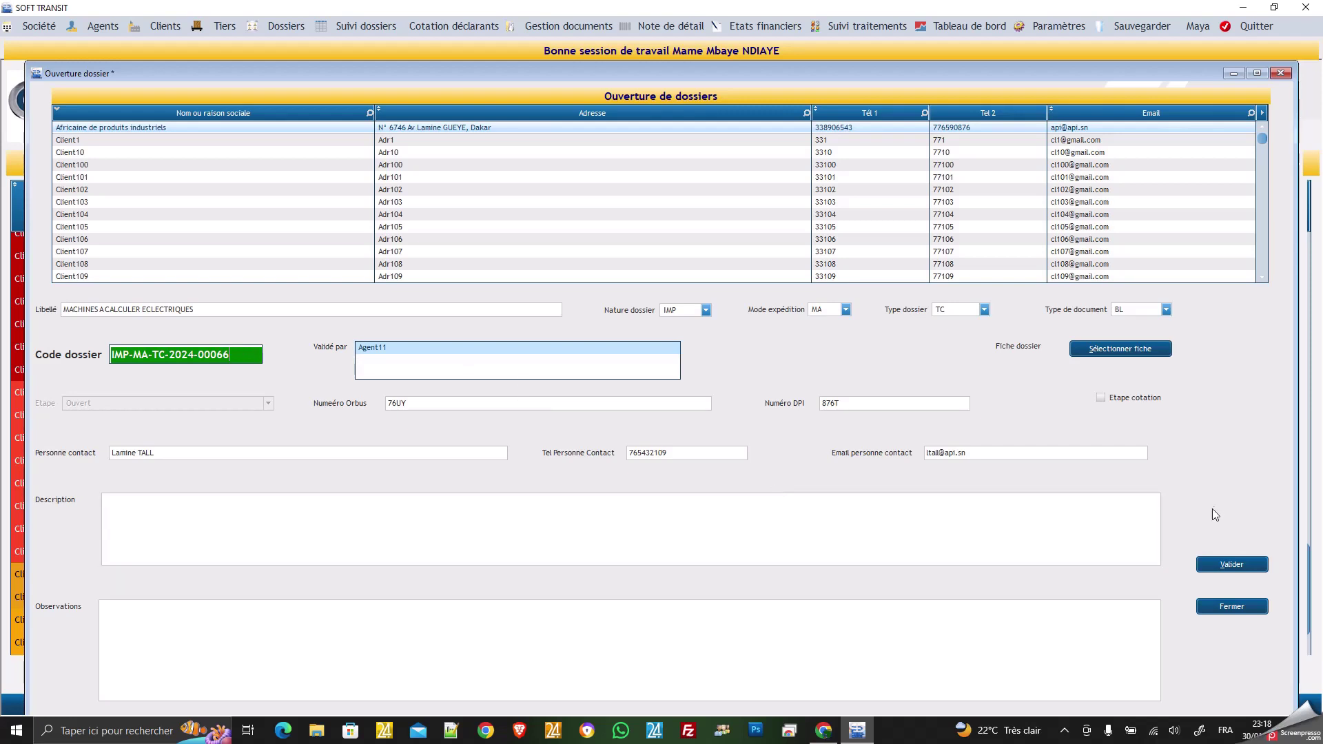
{"action": "left_click", "coordinate": [1234, 564]}
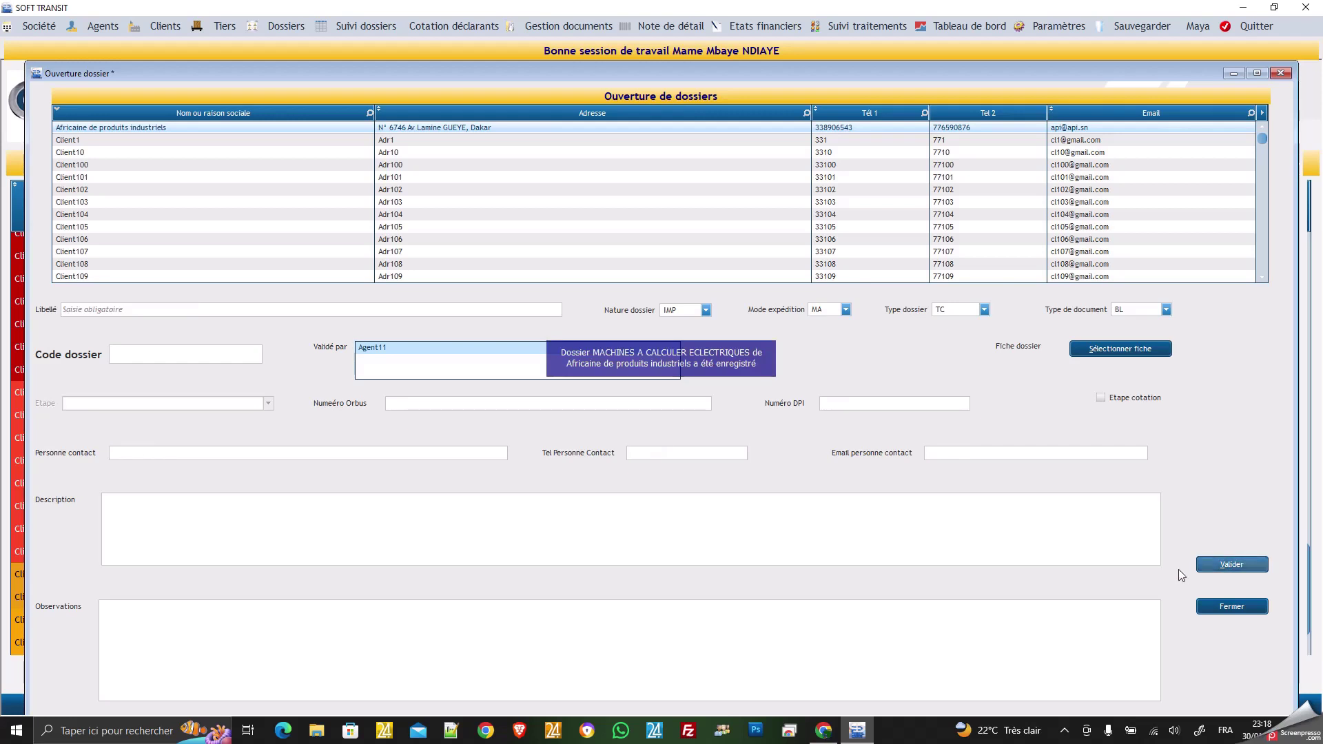
Close the opening form and bring up Dossiers > Mise à jour for the client's dossiers.
{"action": "left_click", "coordinate": [1233, 606]}
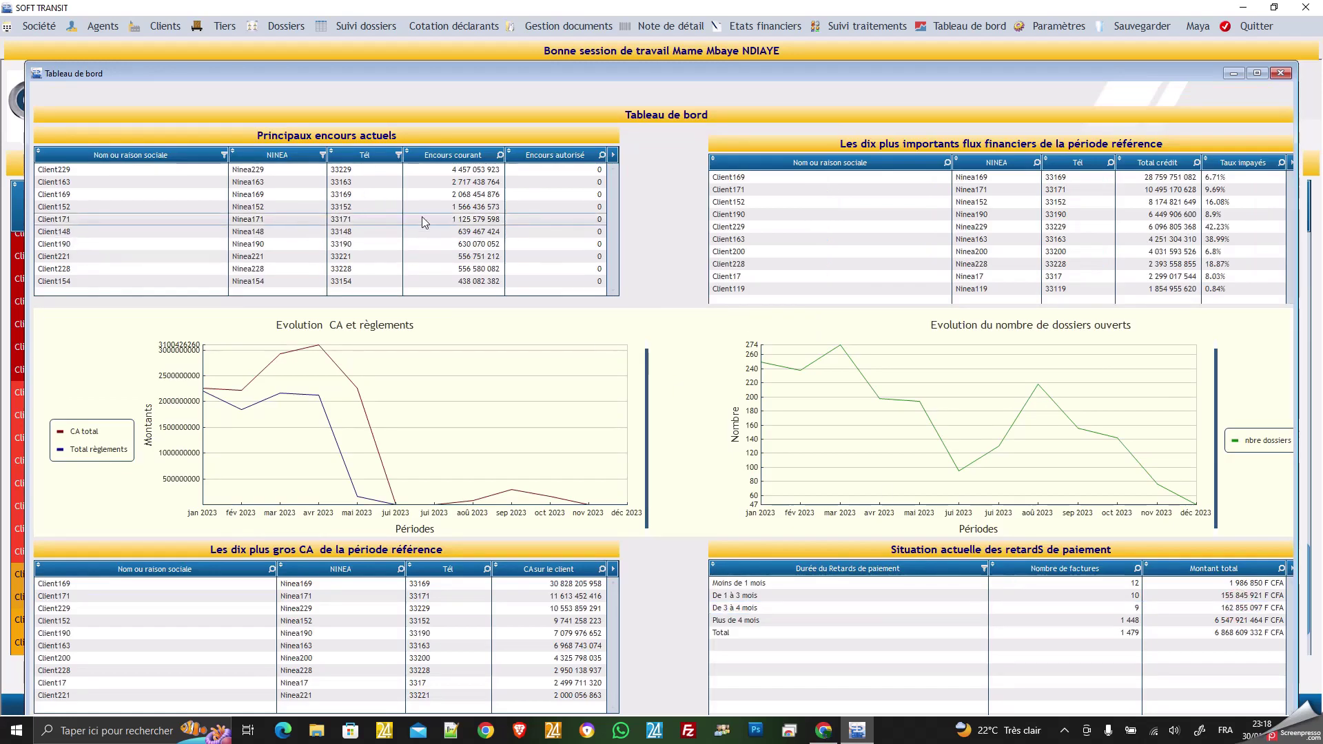
{"action": "left_click", "coordinate": [284, 27]}
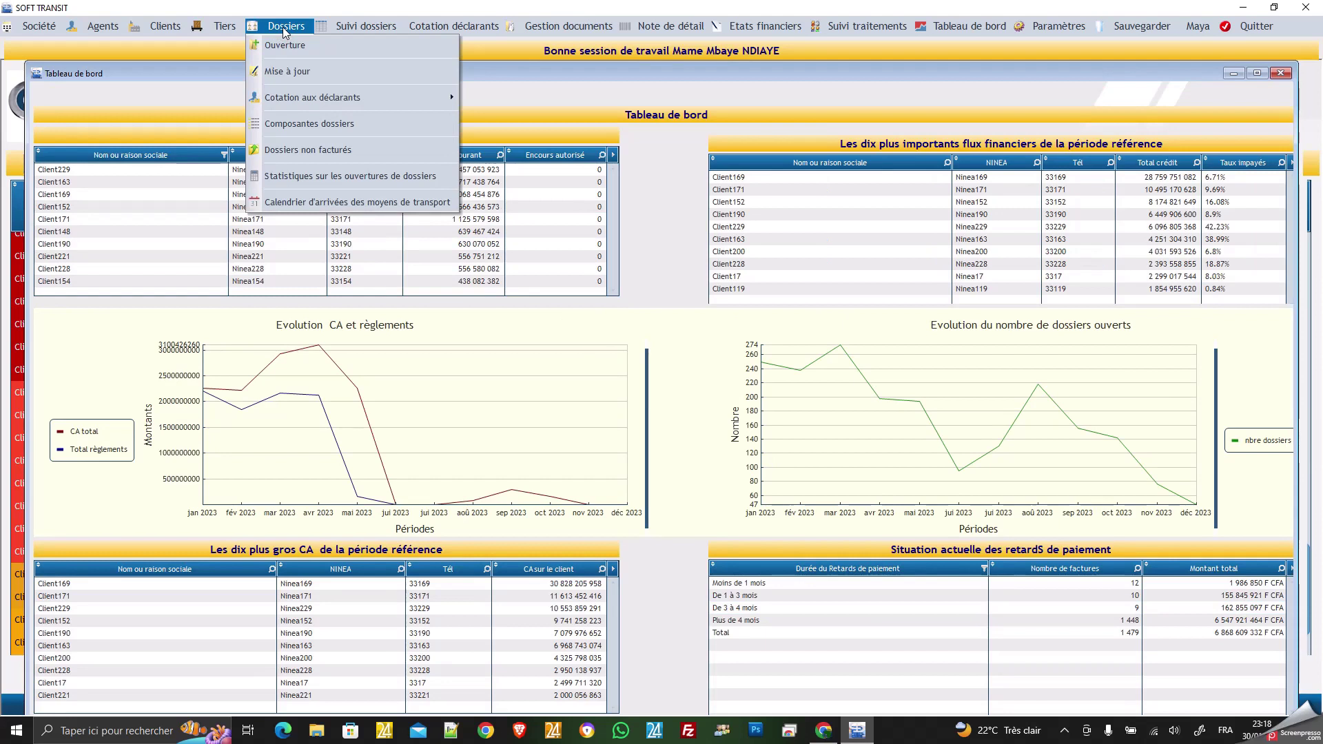
{"action": "left_click", "coordinate": [306, 75]}
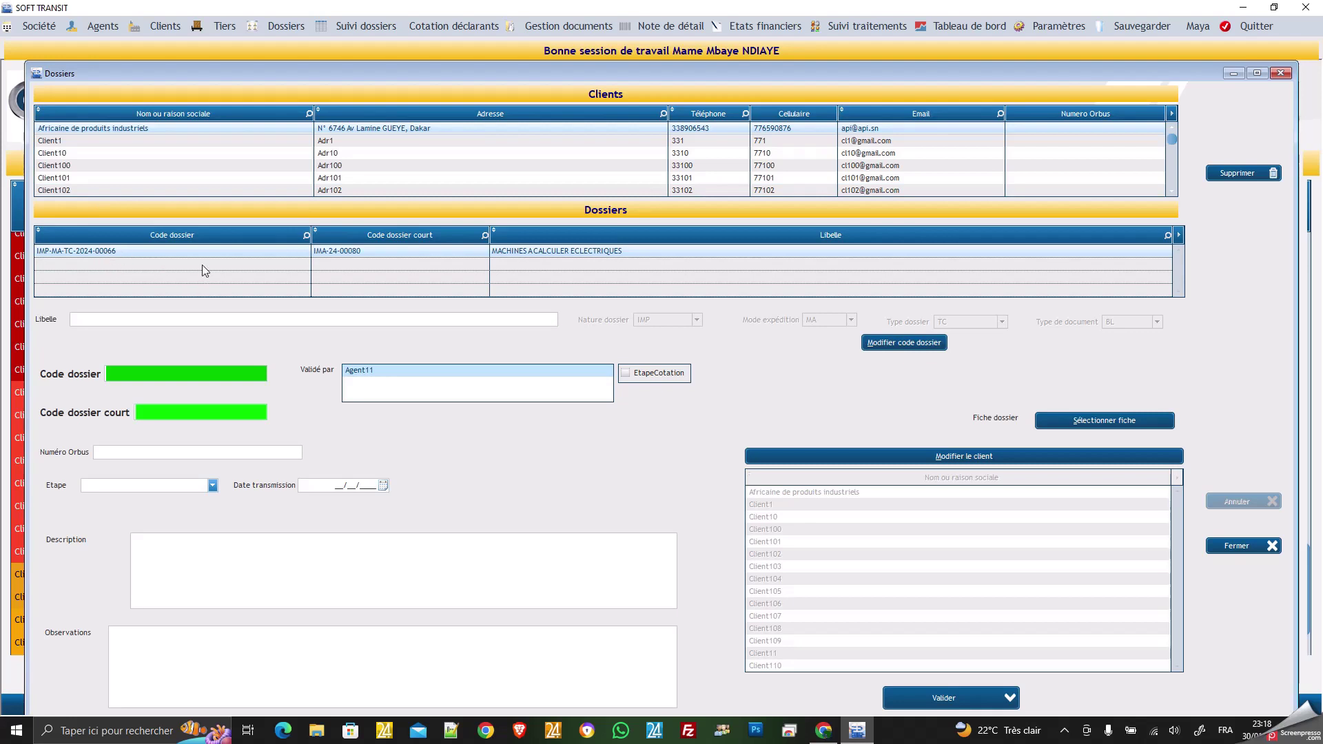
Load dossier IMP-MA-TC-2024-00066 into the update form and start editing its description.
{"action": "left_click", "coordinate": [90, 252]}
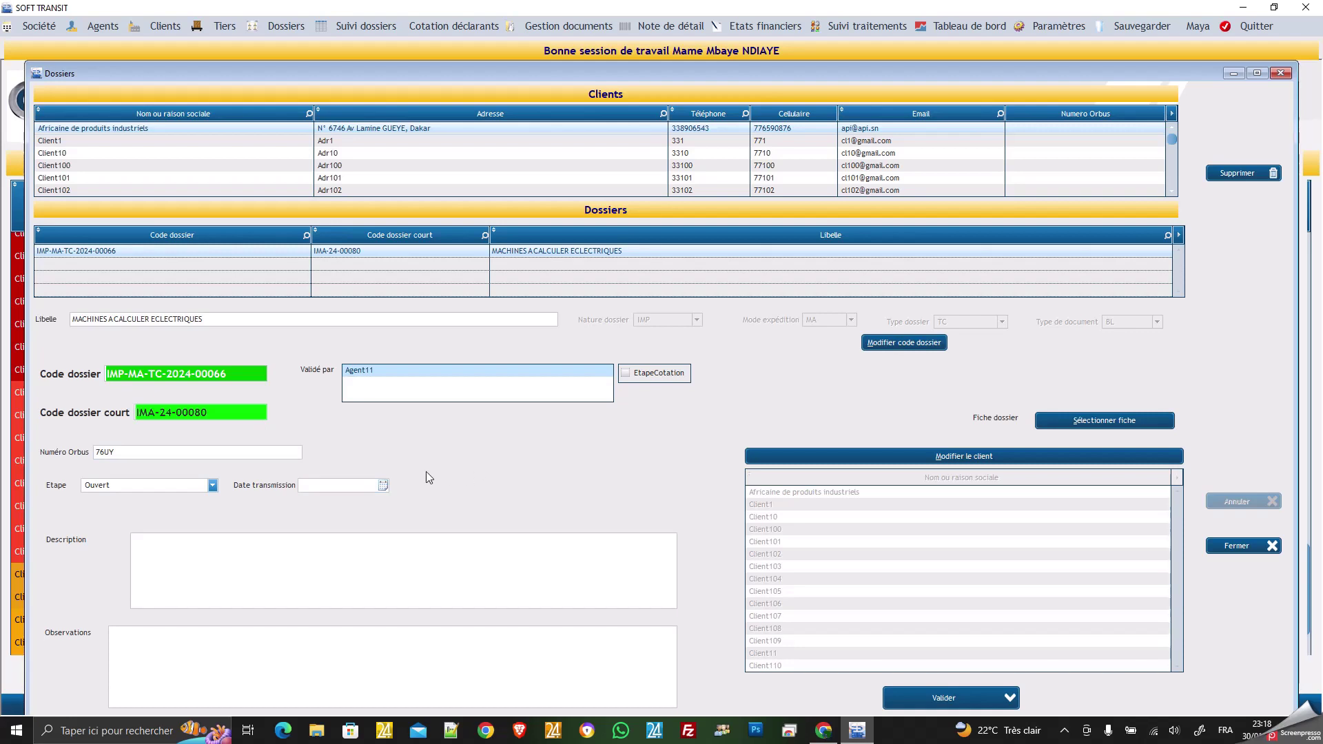
{"action": "left_click", "coordinate": [229, 554]}
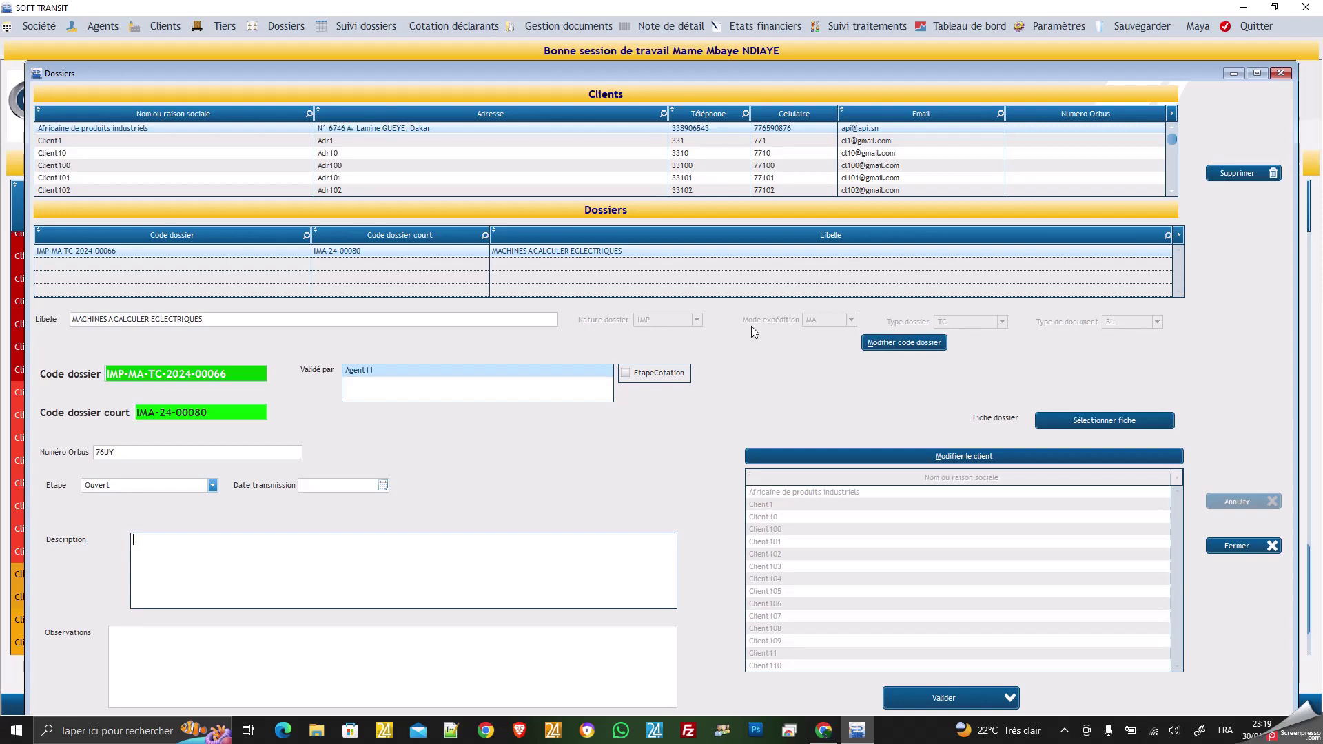
Switch the dossier type from TC to GR and save, producing code IMP-MA-GR-2024-00012.
{"action": "left_click", "coordinate": [904, 346]}
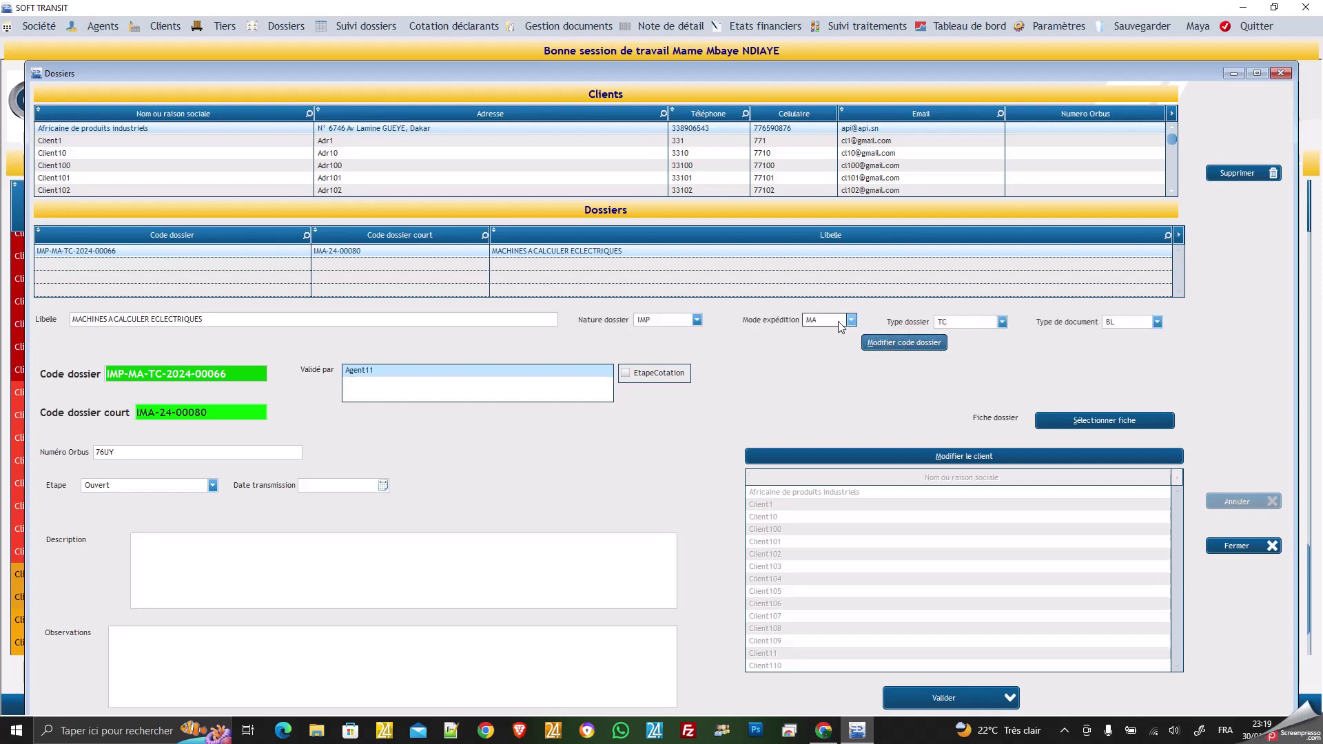
{"action": "left_click", "coordinate": [1002, 321]}
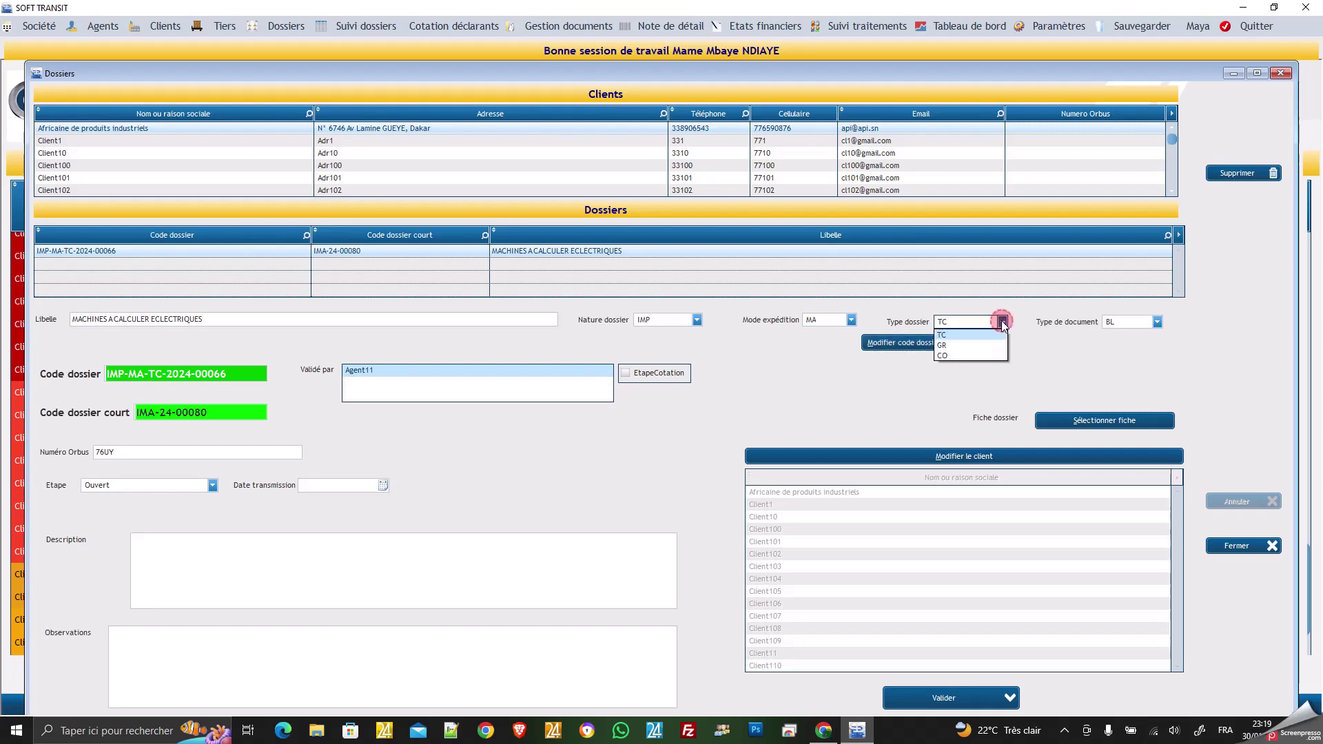
{"action": "left_click", "coordinate": [948, 346]}
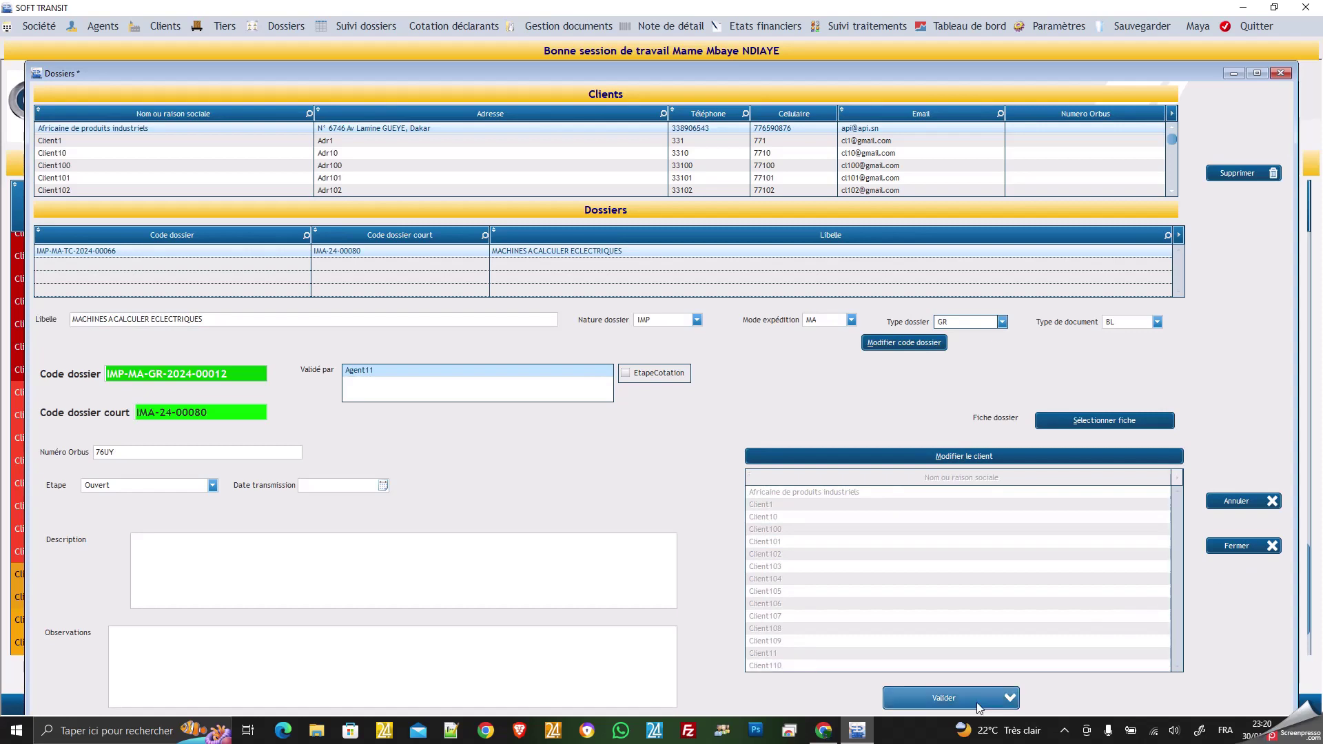
{"action": "left_click", "coordinate": [956, 701]}
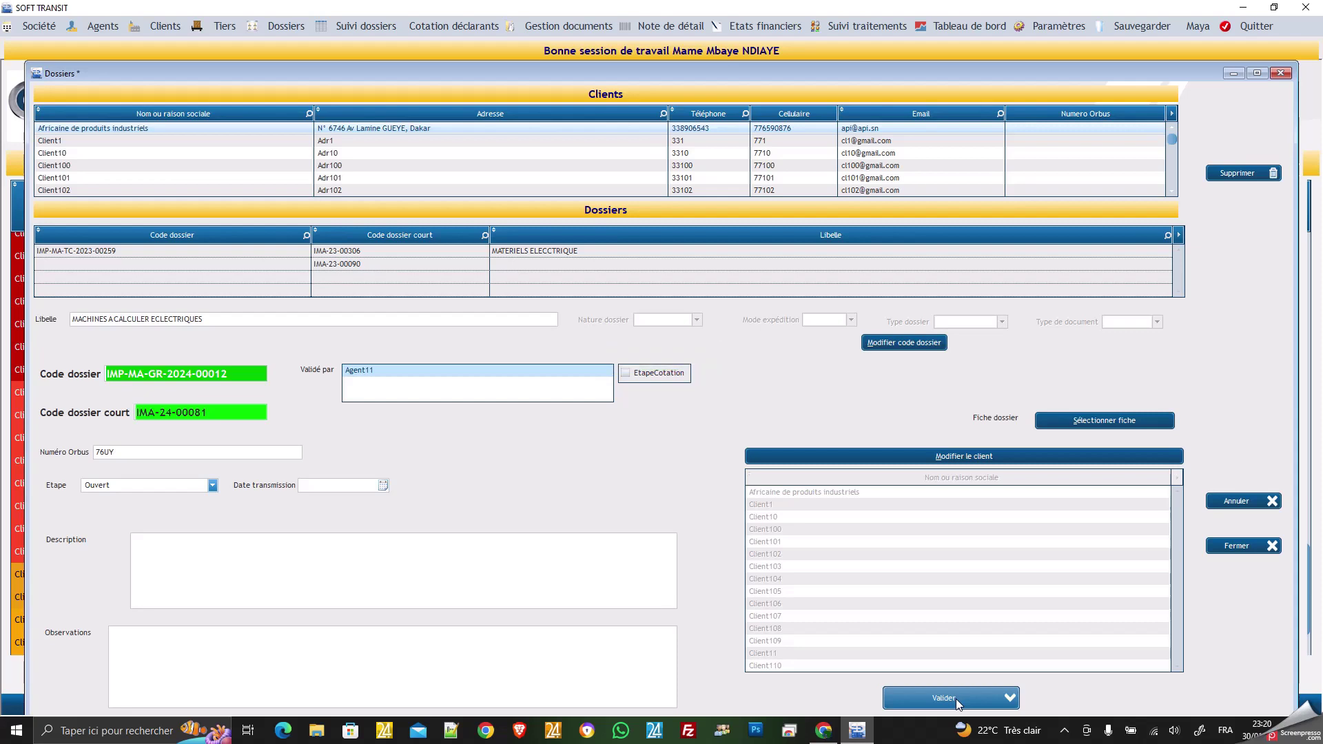
Close the update window and go to Dossiers > Cotation aux déclarants > Nouvelles cotations.
{"action": "left_click", "coordinate": [1238, 546]}
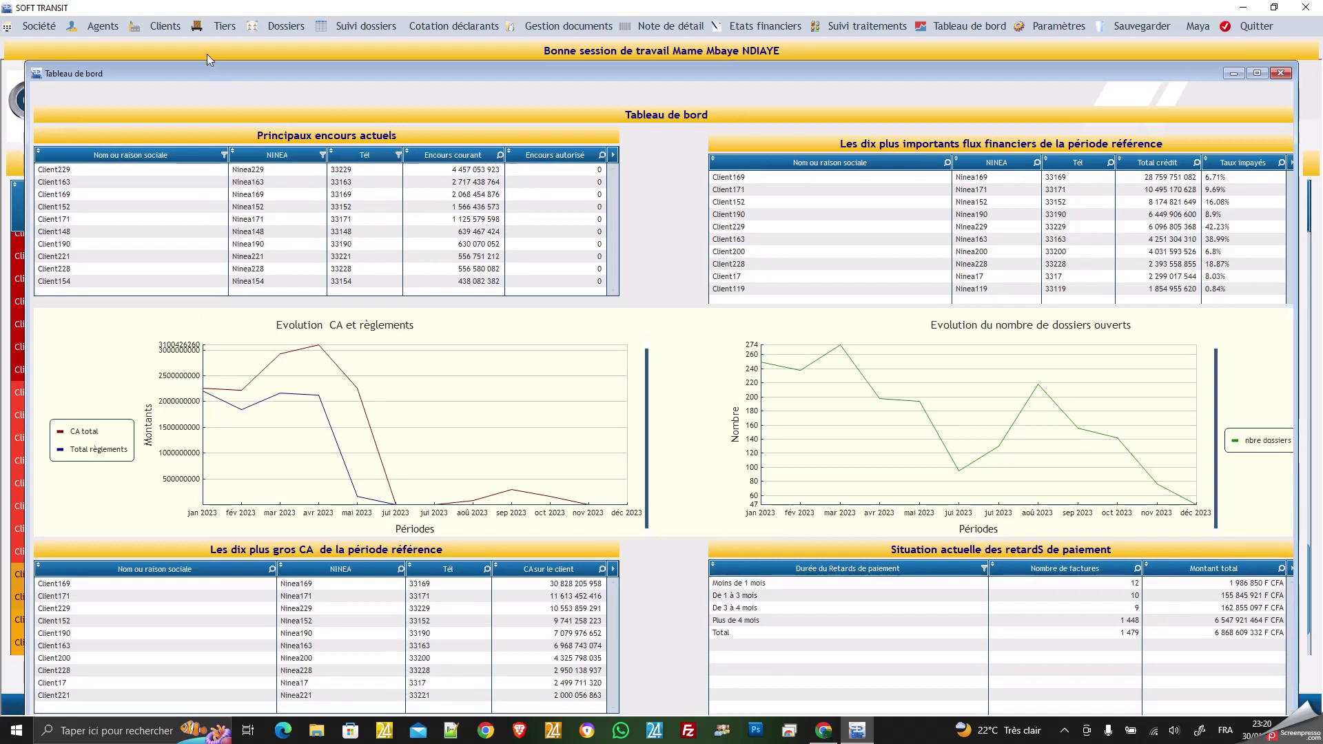
{"action": "left_click", "coordinate": [282, 29]}
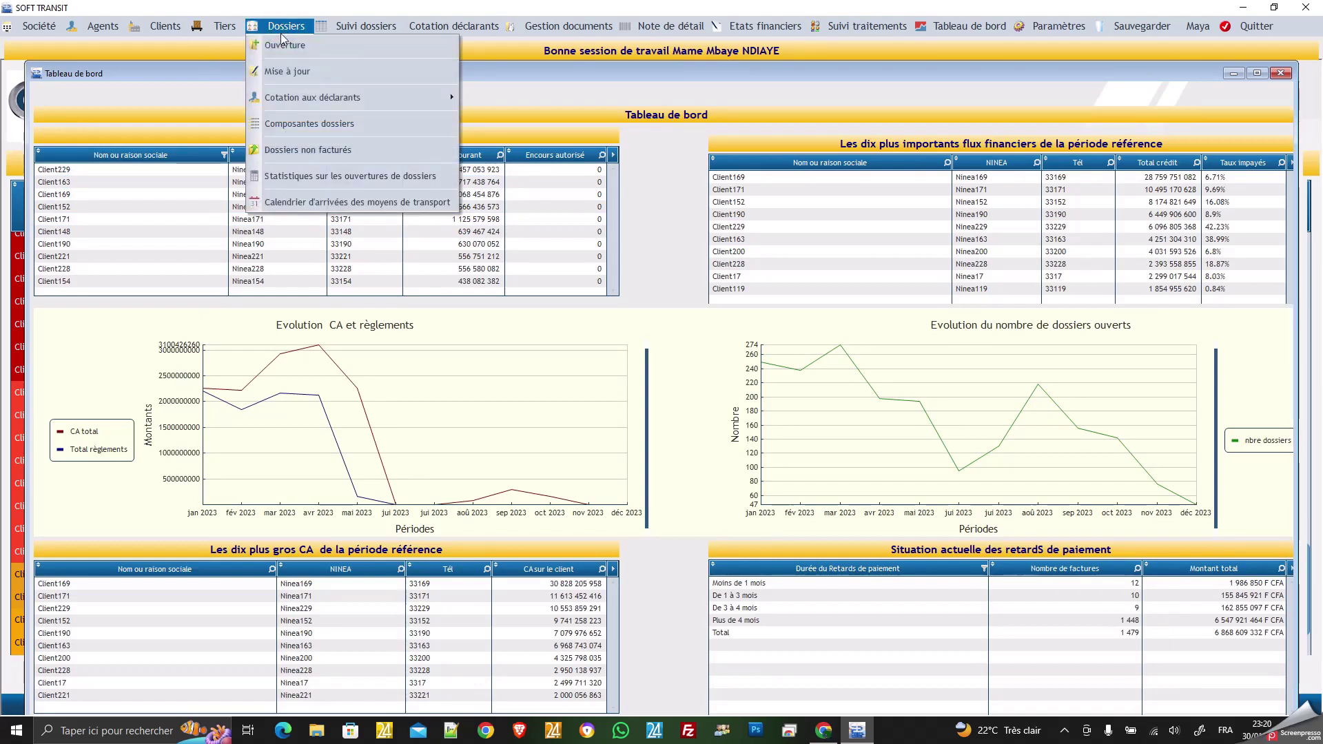
{"action": "mouse_move", "coordinate": [289, 101]}
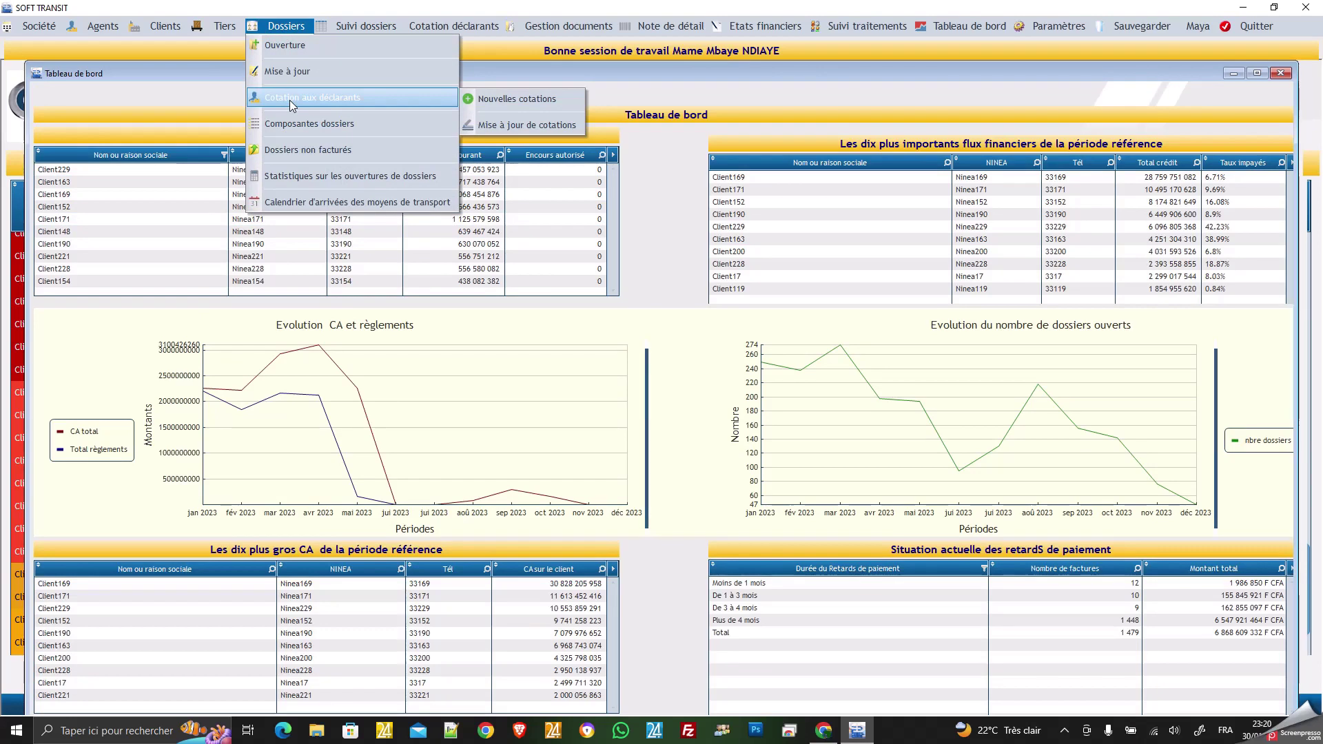
{"action": "left_click", "coordinate": [496, 100]}
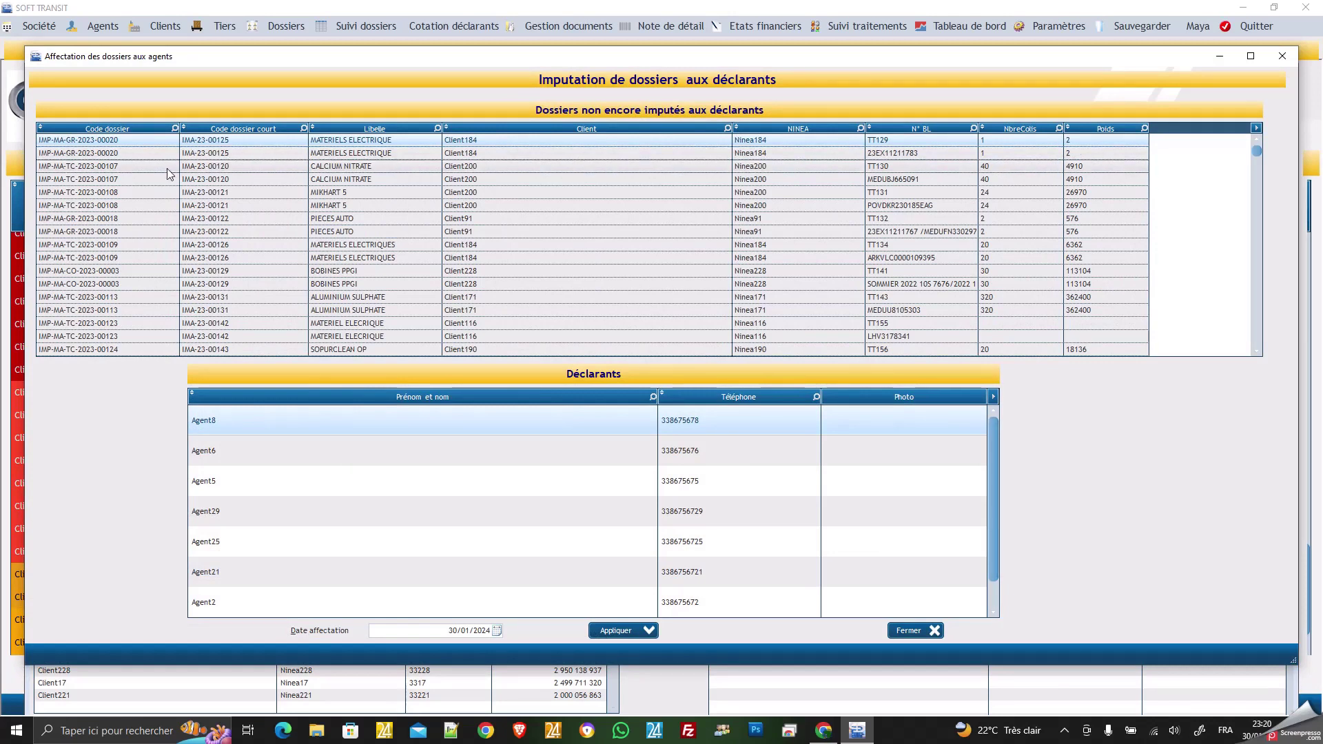
Filter unassigned dossiers by code IMP-MA-GR-2024 and select dossier IMA-24-00081.
{"action": "left_click", "coordinate": [176, 130]}
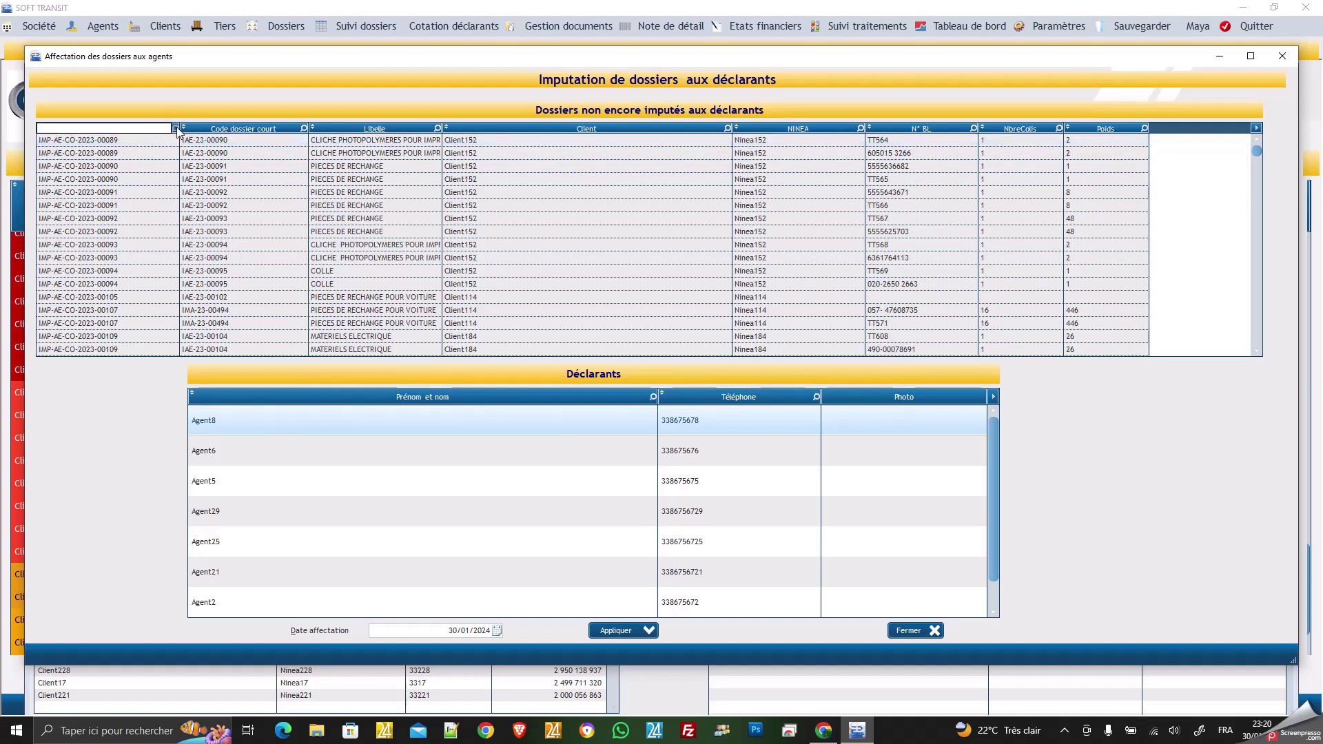
{"action": "left_click", "coordinate": [177, 129]}
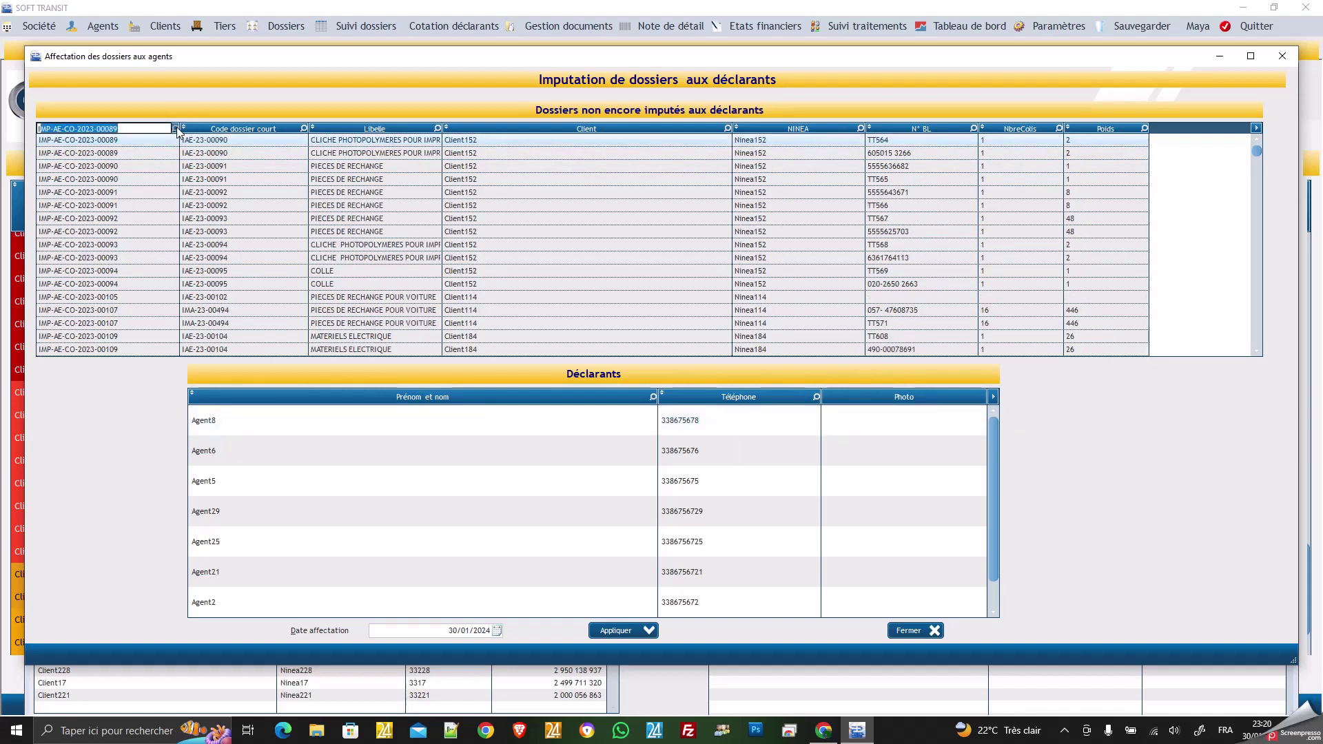
{"action": "type", "text": "MP"}
{"action": "type", "text": "-MA"}
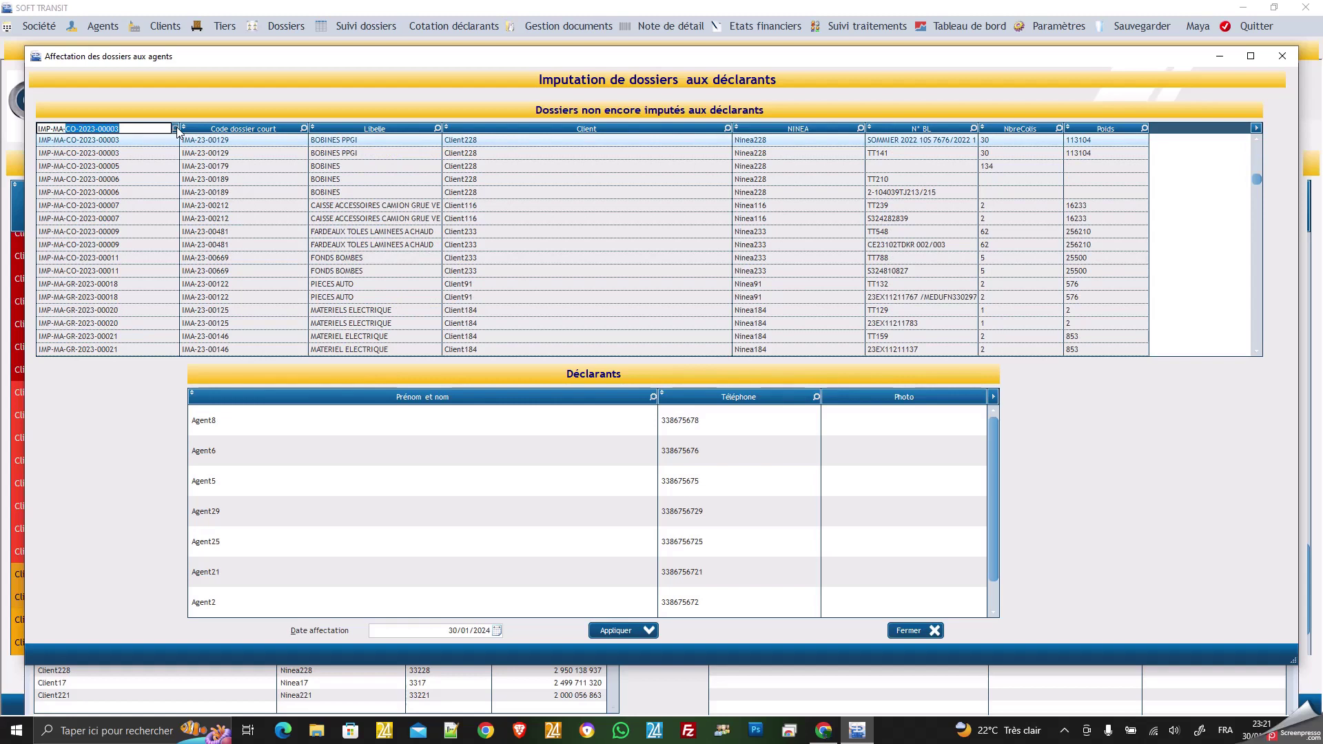
{"action": "type", "text": "-GR"}
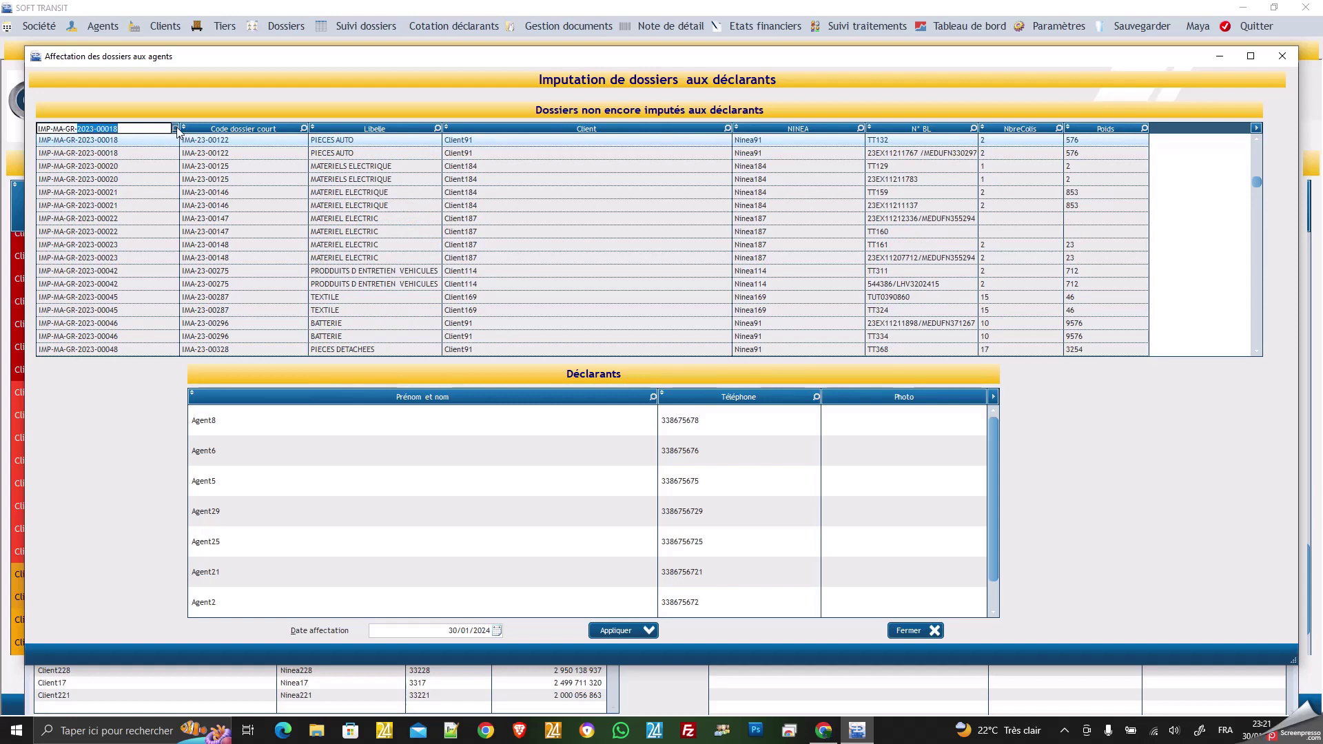
{"action": "type", "text": "2024"}
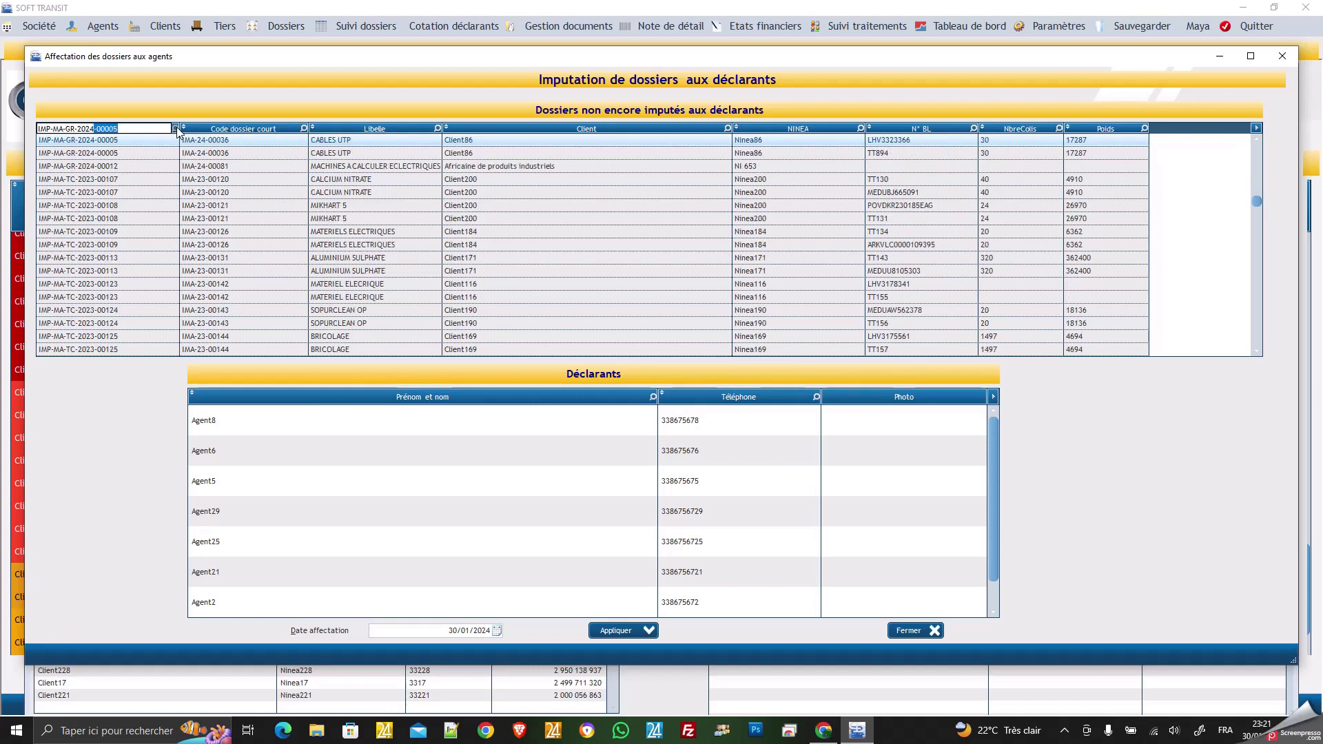
{"action": "left_click", "coordinate": [115, 170]}
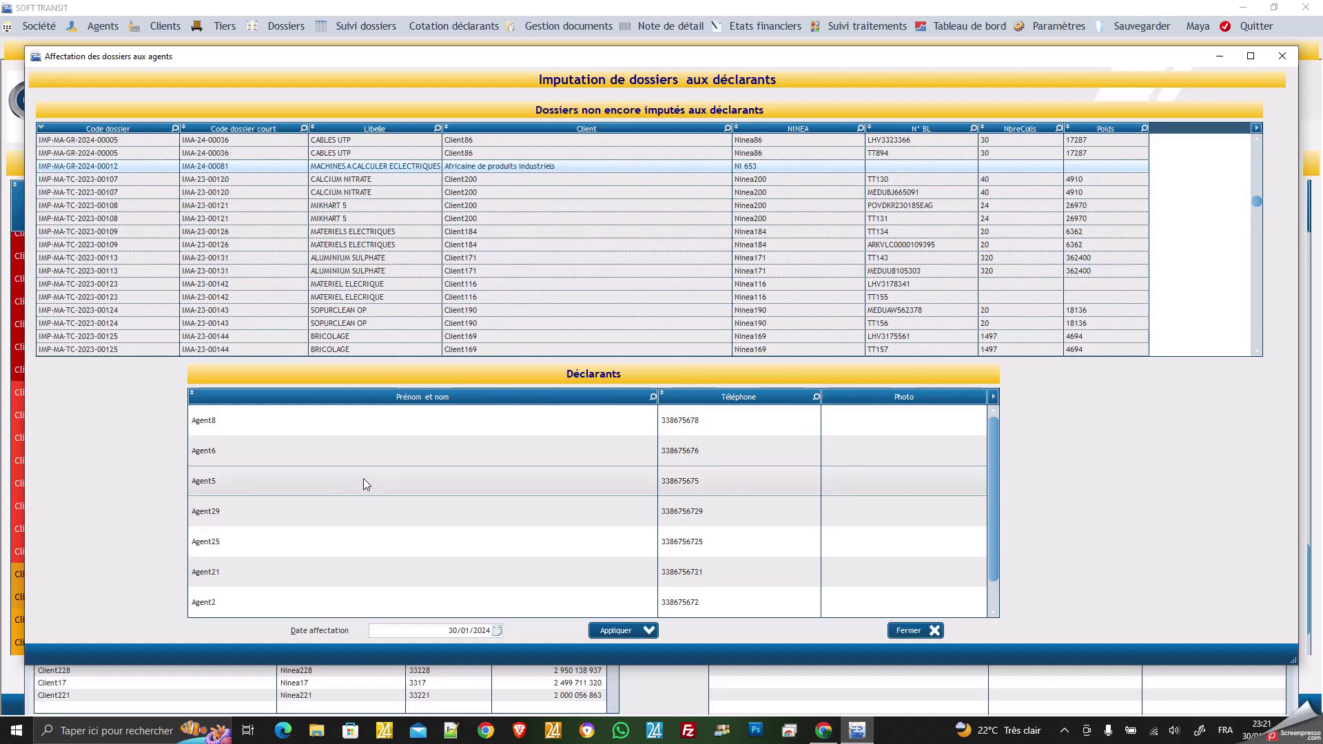
Assign dossier IMA-24-00081 to declarant Agent8, dated 30/01/2024.
{"action": "left_click", "coordinate": [344, 420]}
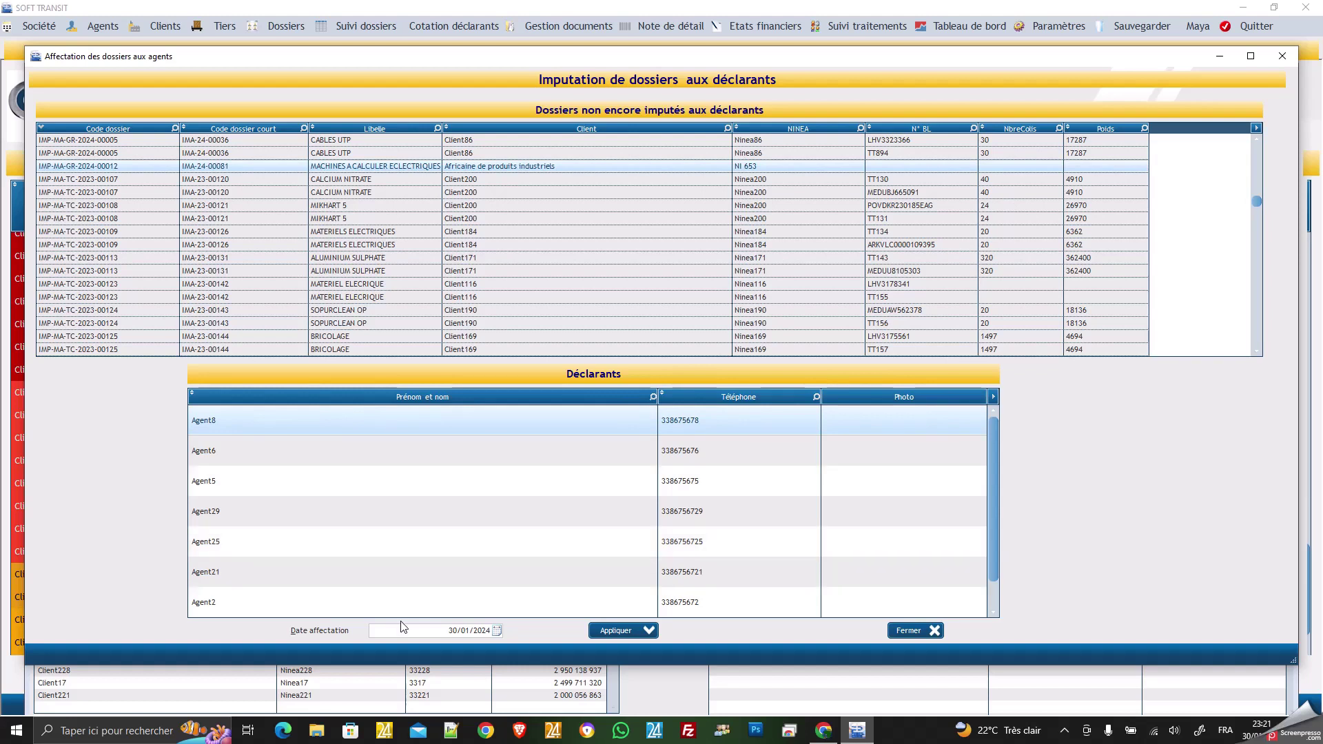
{"action": "left_click", "coordinate": [610, 630]}
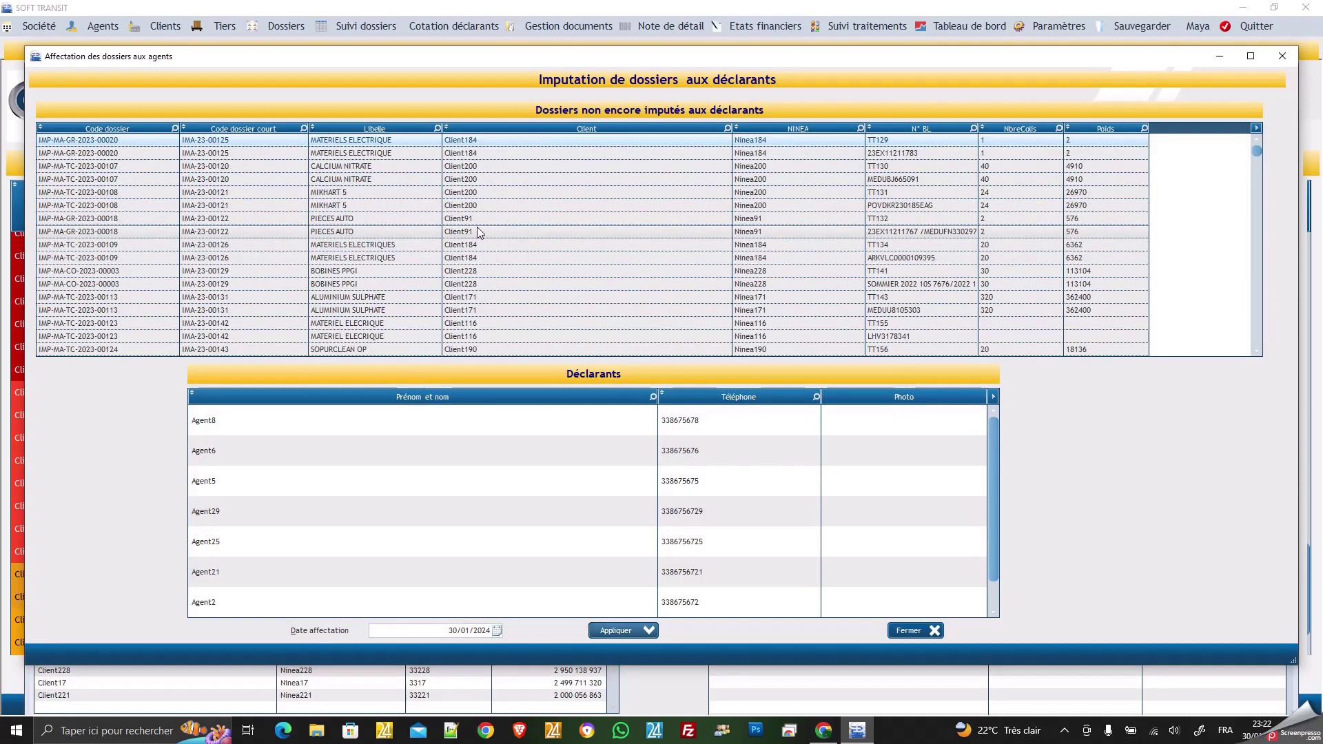
{"action": "scroll", "coordinate": [489, 222], "scroll_direction": "down", "scroll_amount": 3}
{"action": "scroll", "coordinate": [490, 222], "scroll_direction": "down", "scroll_amount": 20}
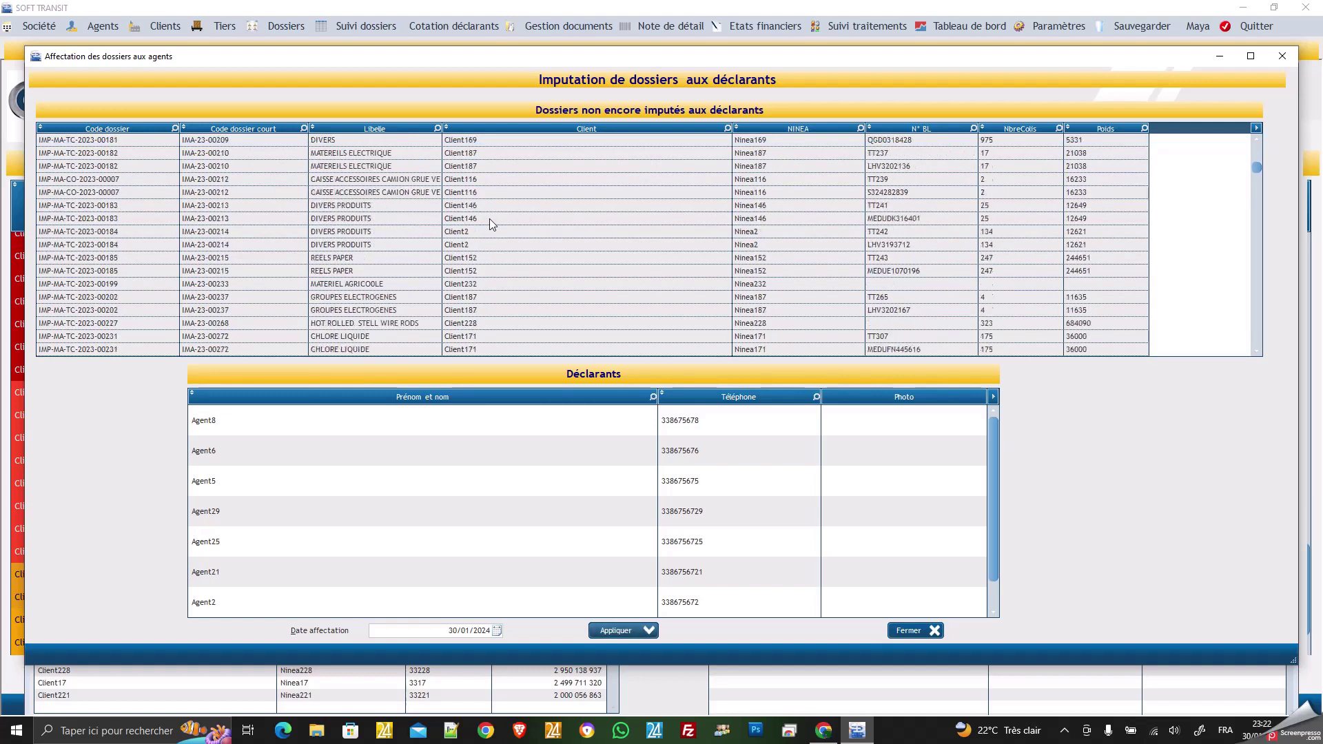
{"action": "scroll", "coordinate": [489, 218], "scroll_direction": "down", "scroll_amount": 2}
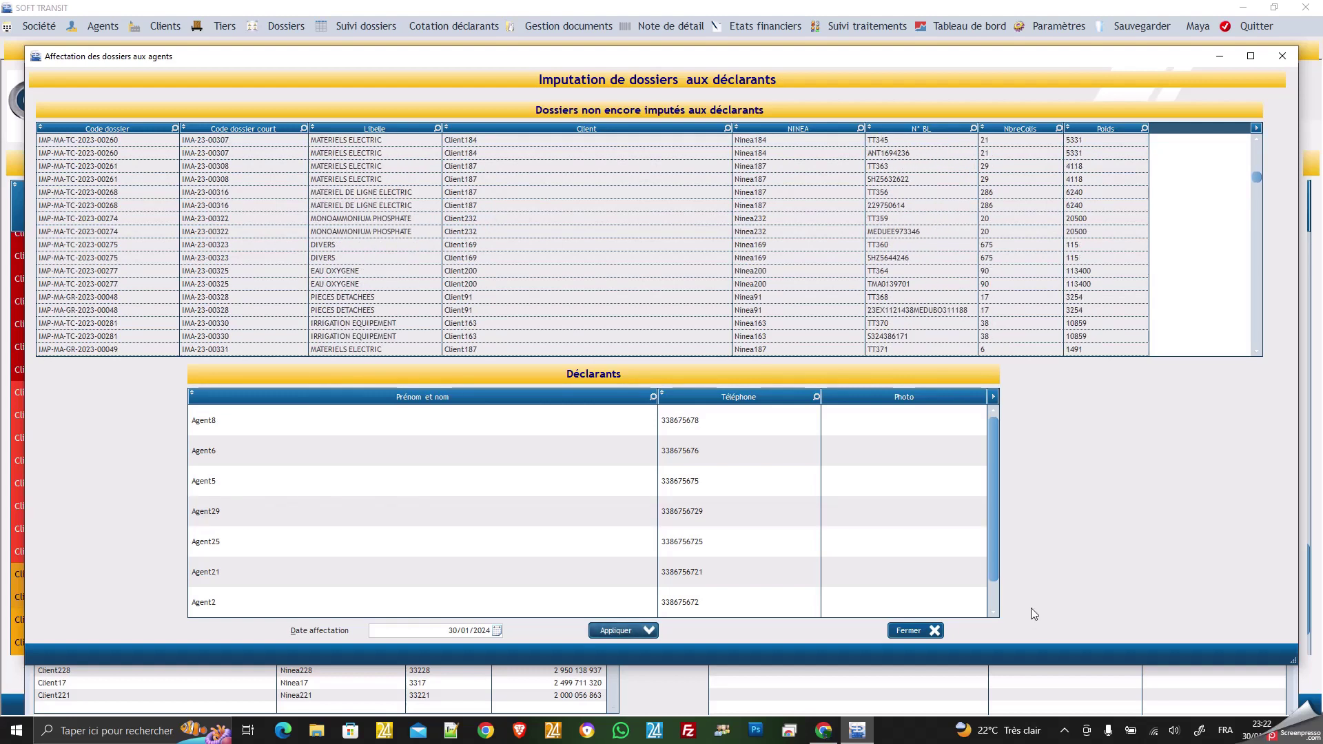
Close the assignment window and bring up the Cotation des dossiers list of existing assignments.
{"action": "left_click", "coordinate": [908, 631]}
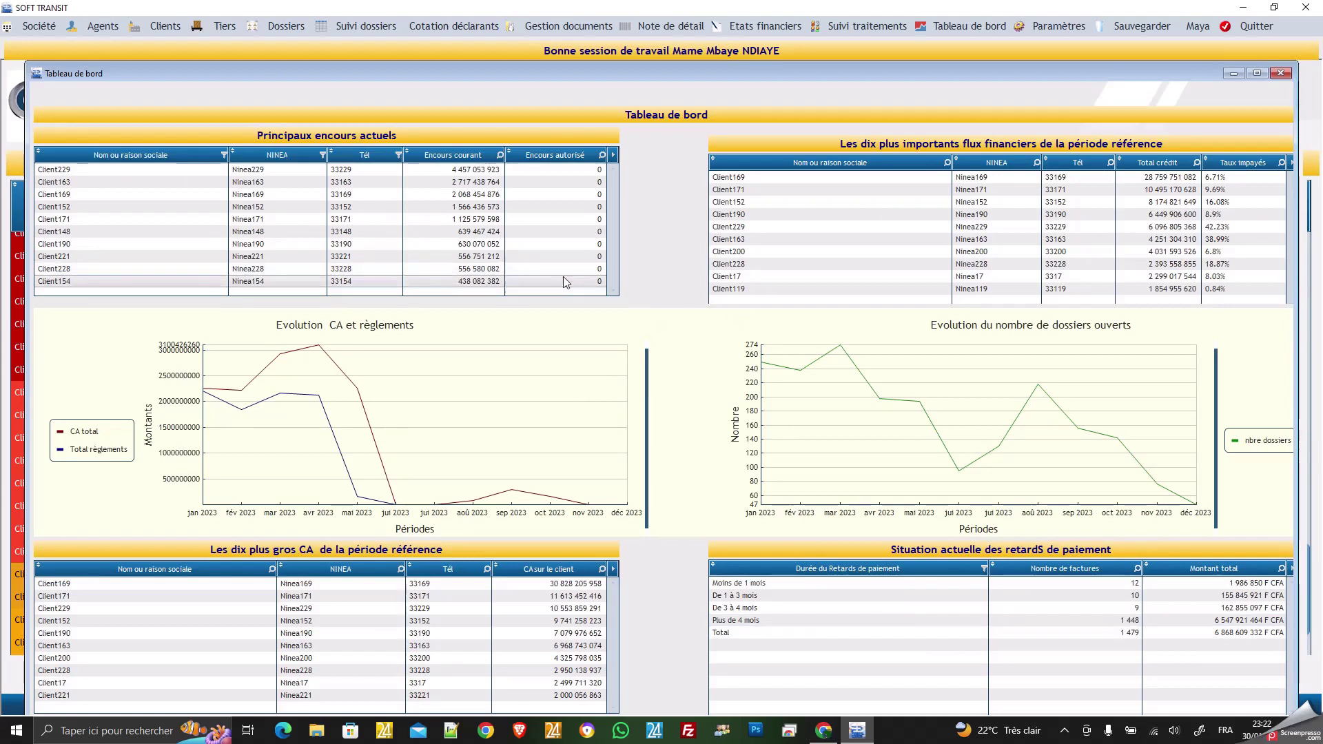
{"action": "left_click", "coordinate": [291, 27]}
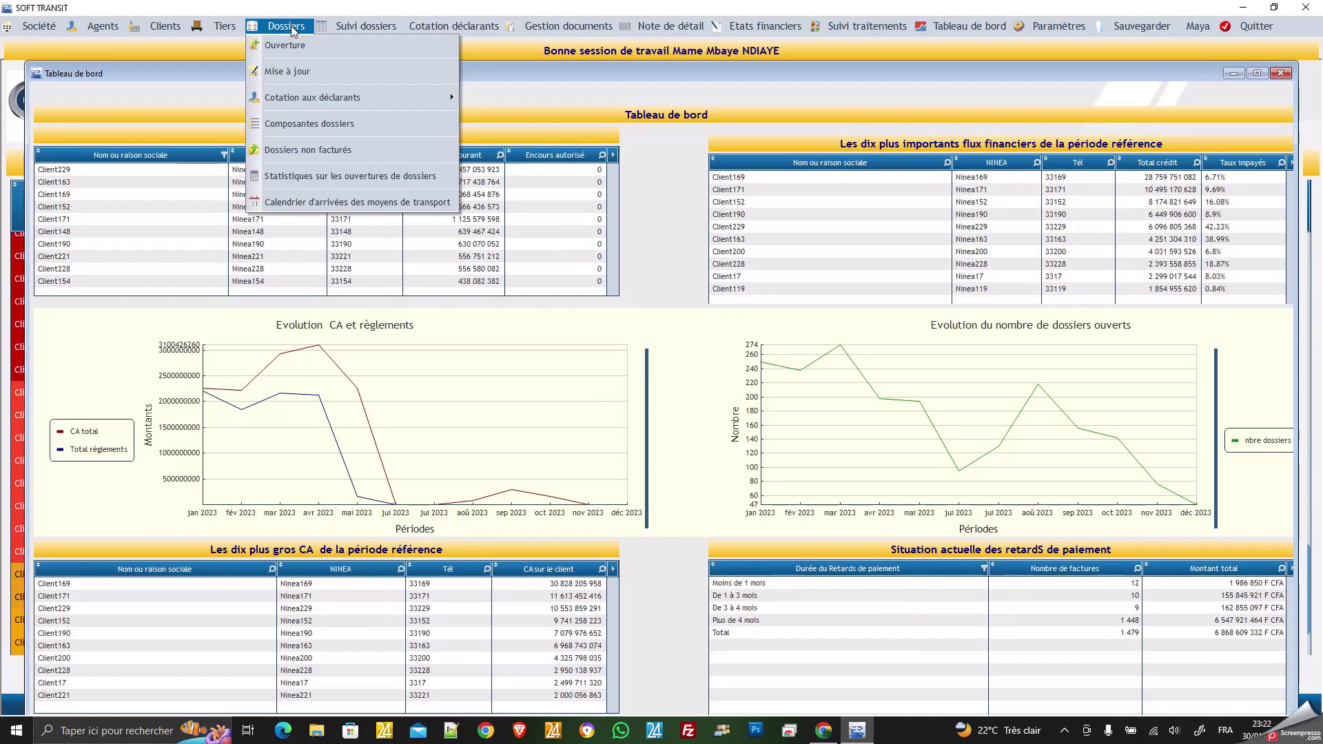
{"action": "mouse_move", "coordinate": [329, 98]}
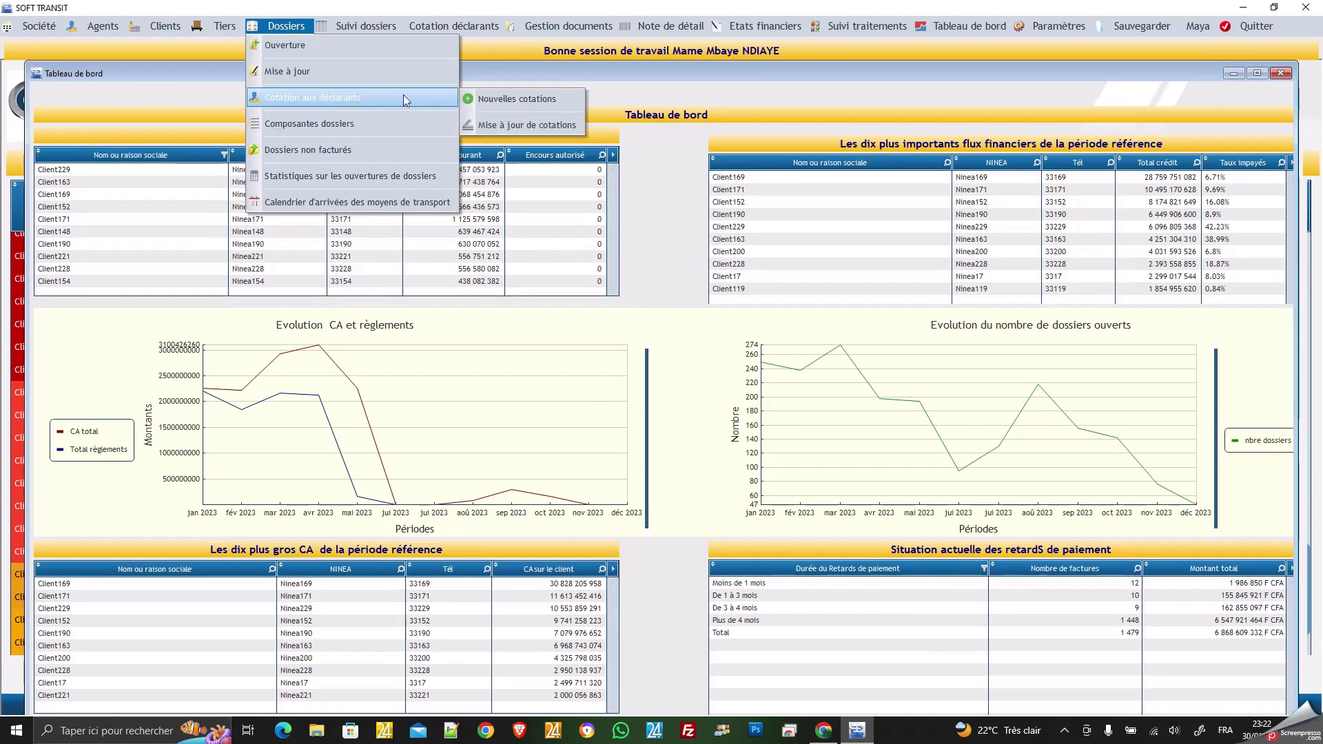
{"action": "left_click", "coordinate": [518, 125]}
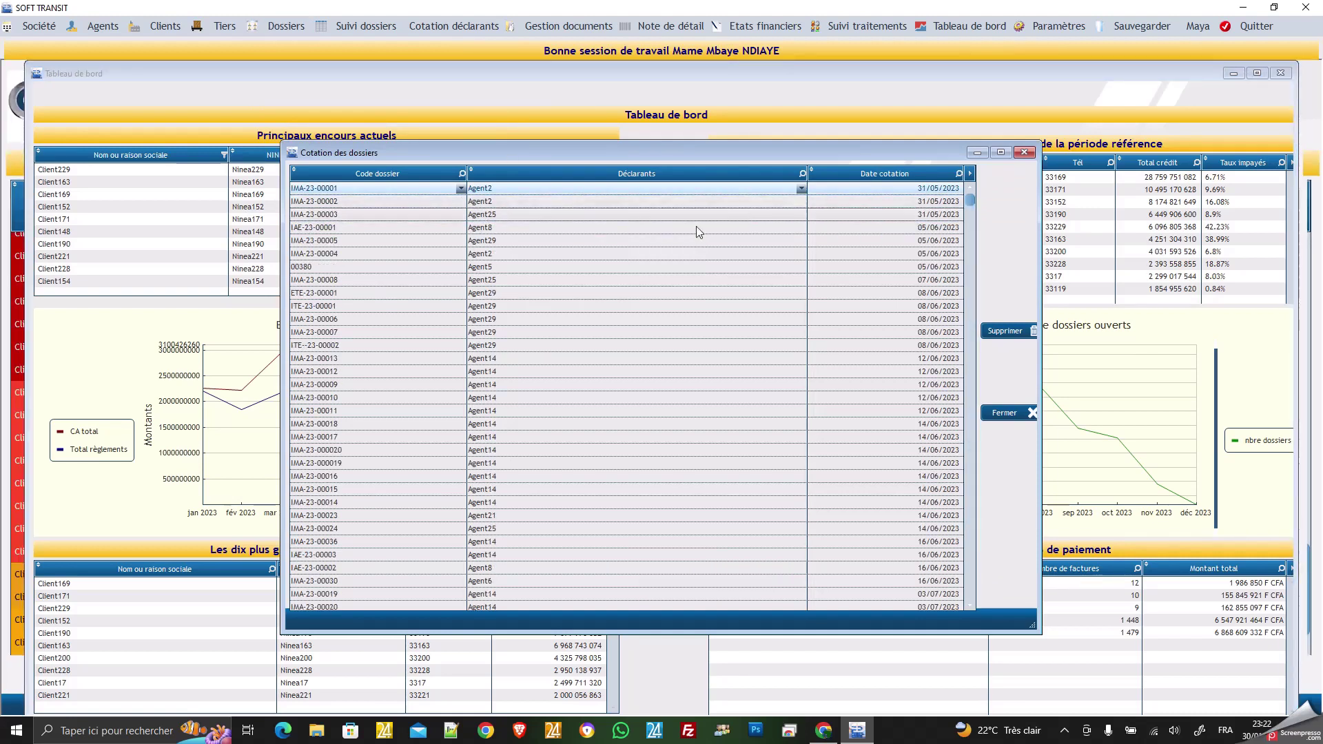
{"action": "left_click", "coordinate": [539, 227]}
Filter the quotation list's Déclarants column on Agent8.
{"action": "left_click", "coordinate": [802, 174]}
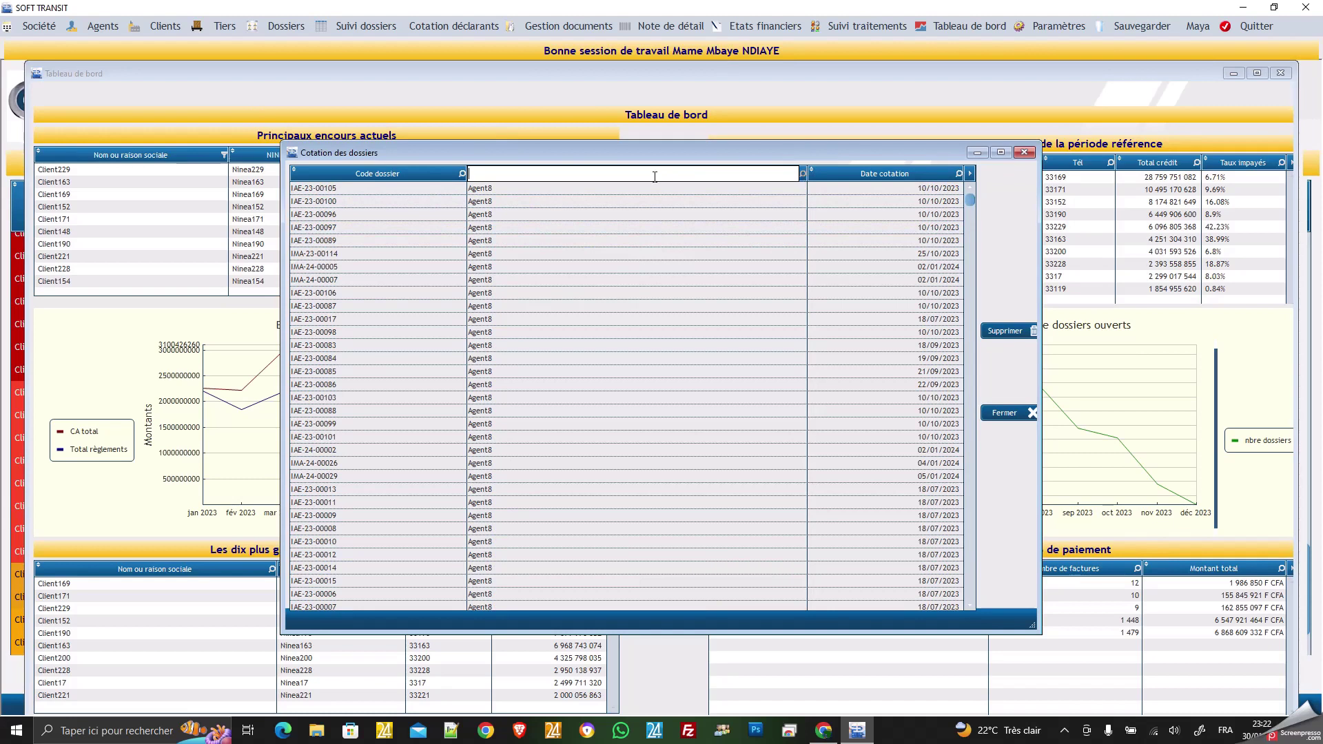
{"action": "type", "text": "Agent"}
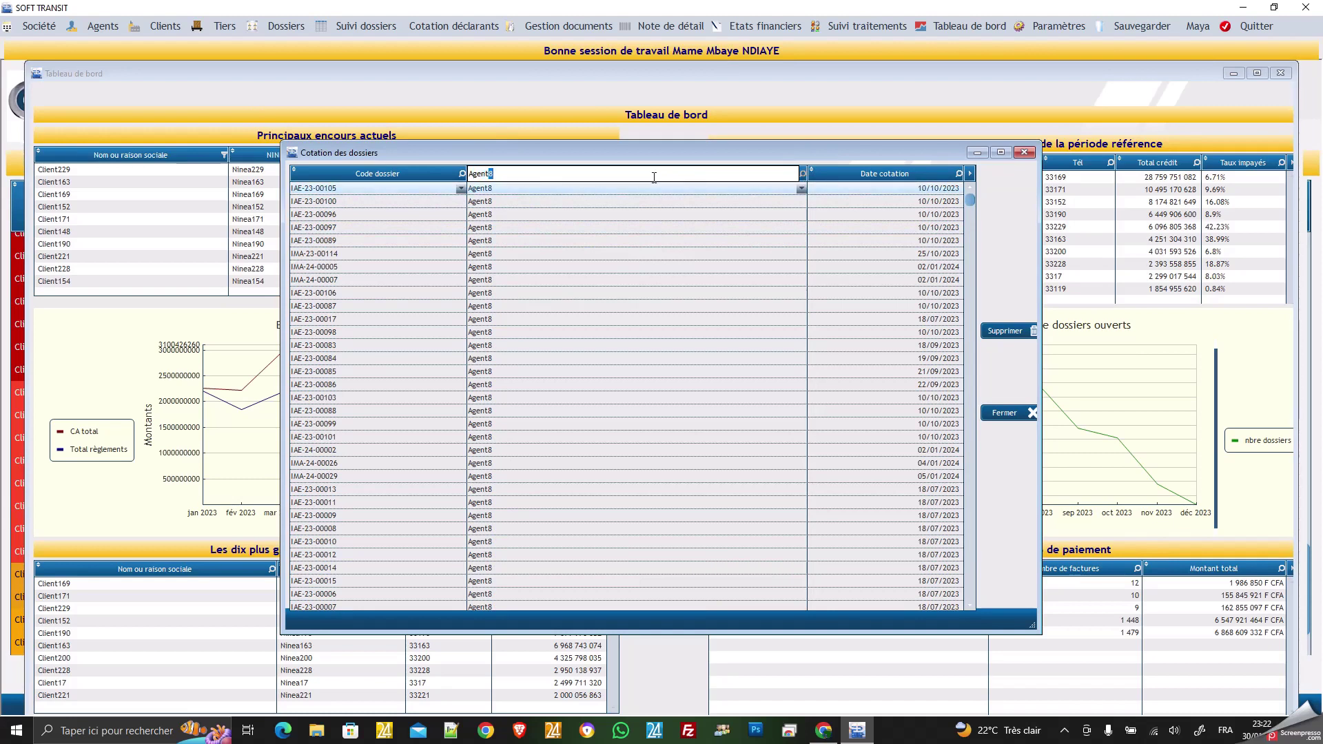
{"action": "type", "text": "8"}
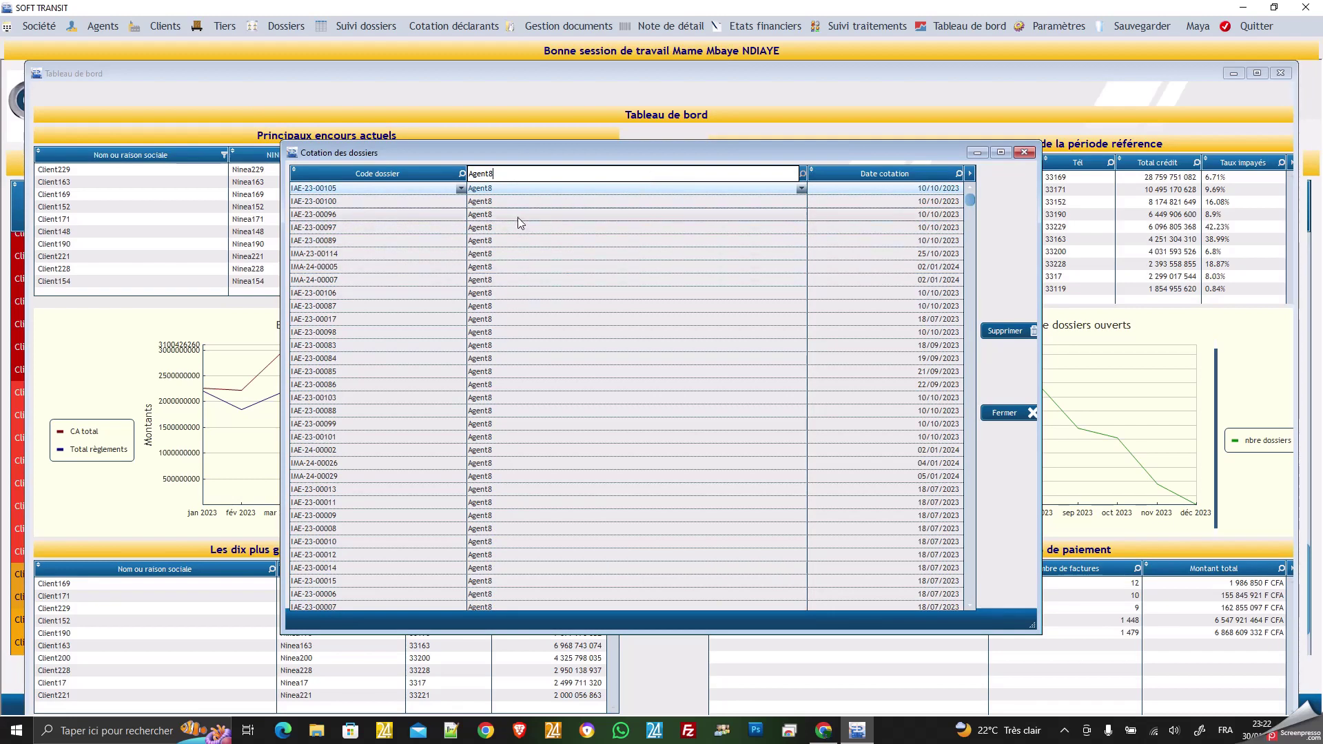
{"action": "scroll", "coordinate": [510, 252], "scroll_direction": "down", "scroll_amount": 7}
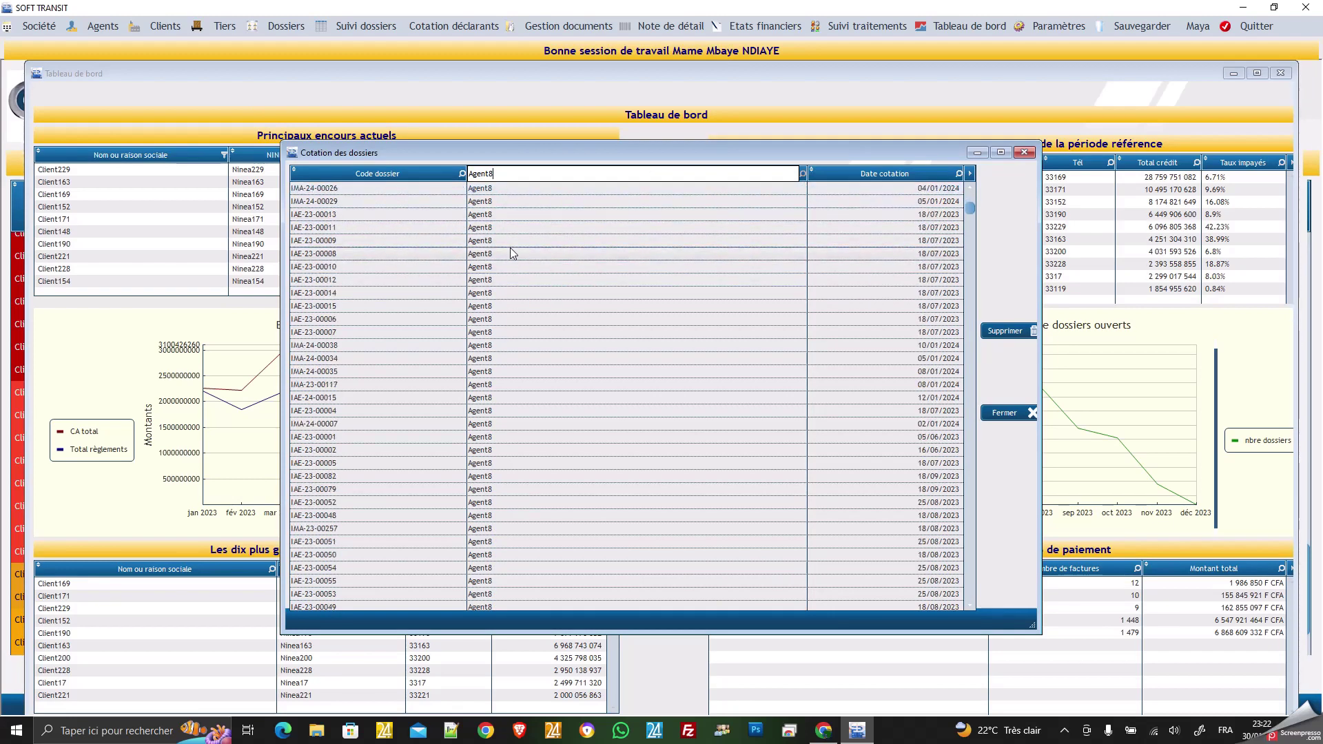
{"action": "scroll", "coordinate": [511, 250], "scroll_direction": "down", "scroll_amount": 2}
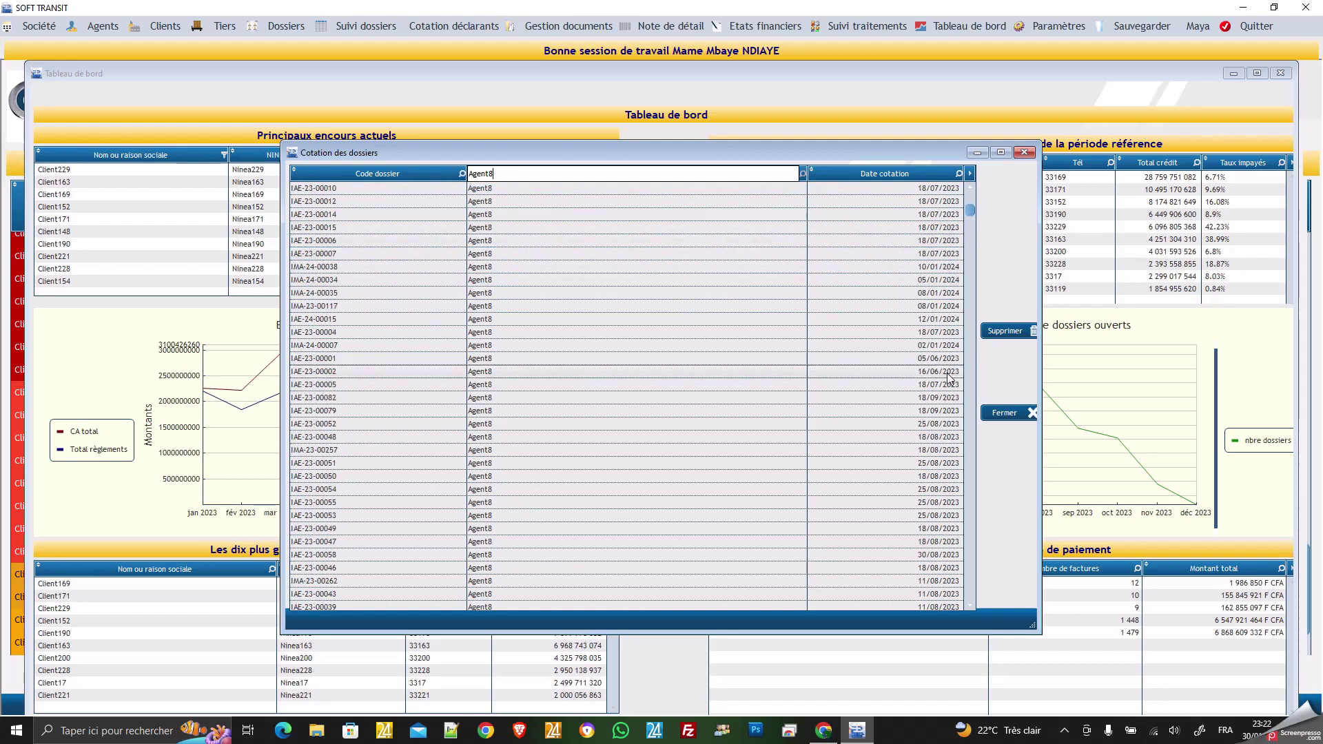
{"action": "scroll", "coordinate": [593, 325], "scroll_direction": "down", "scroll_amount": 2}
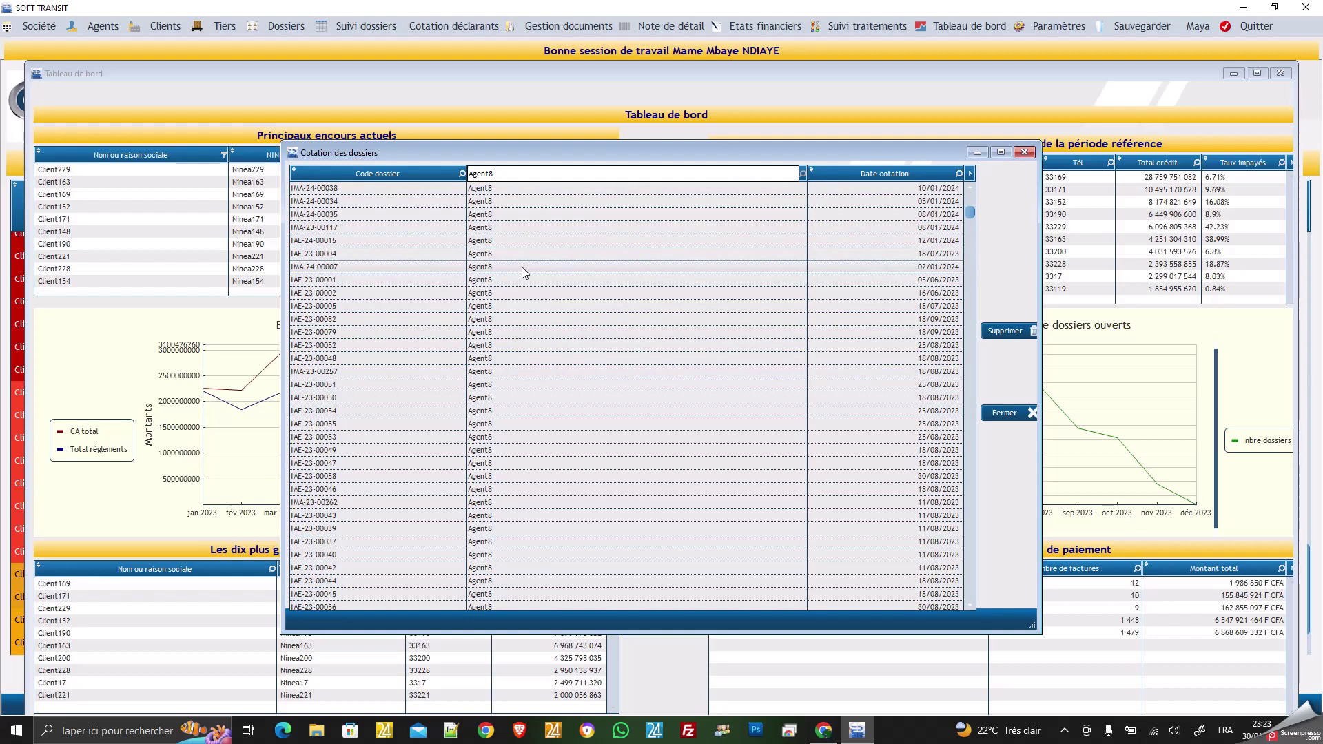
{"action": "left_click", "coordinate": [523, 267]}
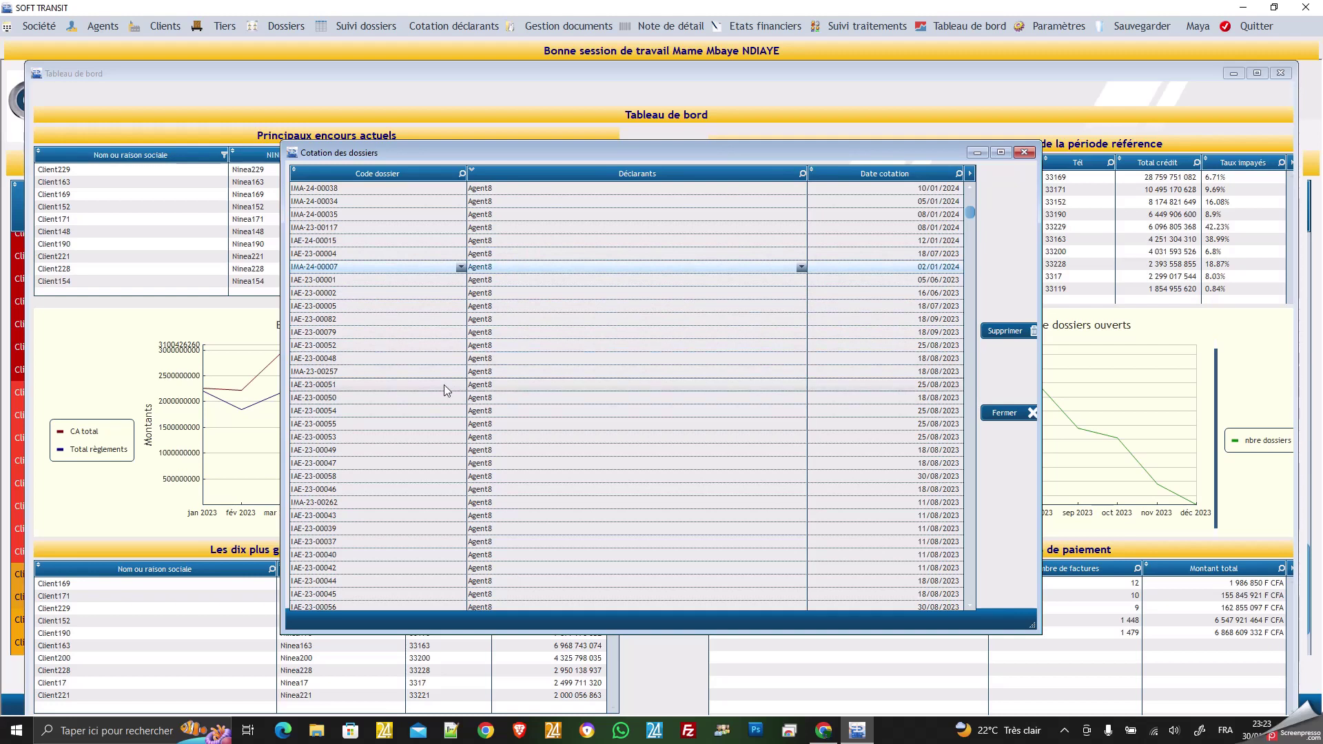
Search the Date cotation column for 30/01/2024 to locate IMA-24-00081.
{"action": "scroll", "coordinate": [425, 388], "scroll_direction": "down", "scroll_amount": 8}
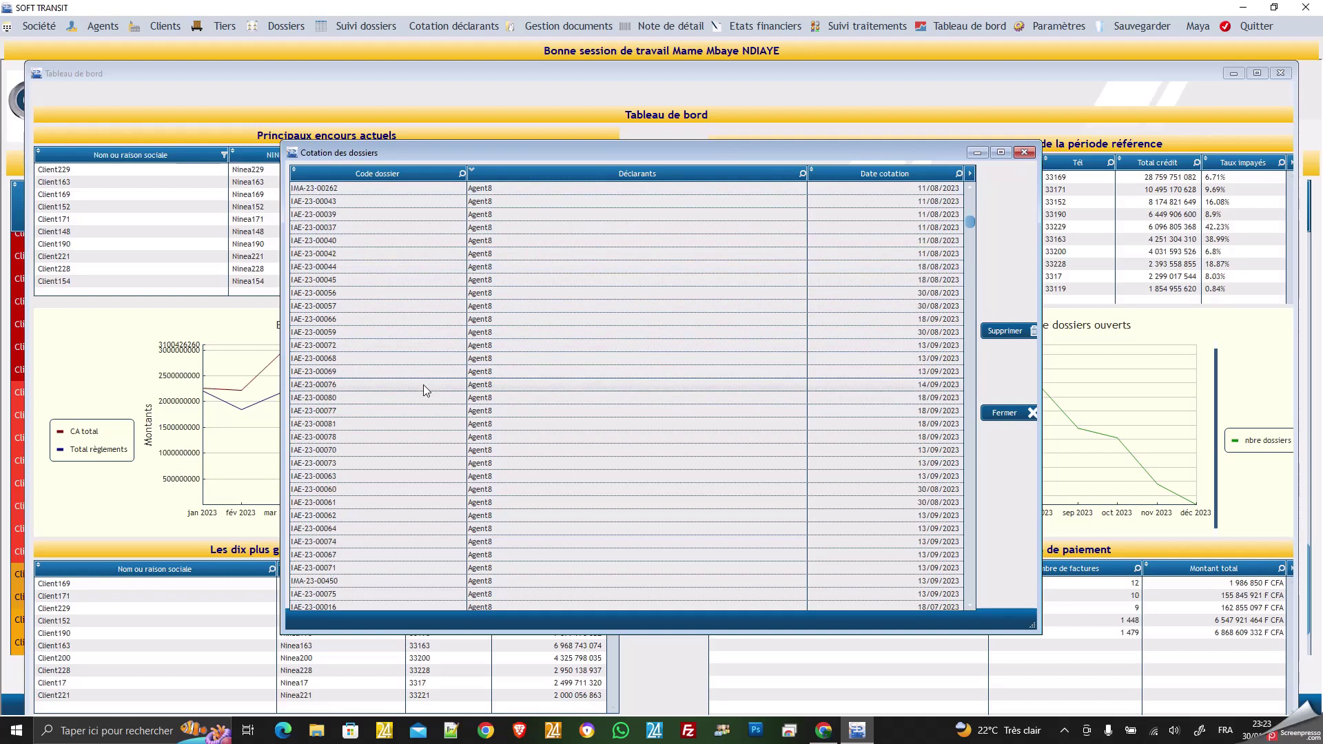
{"action": "scroll", "coordinate": [423, 385], "scroll_direction": "down", "scroll_amount": 2}
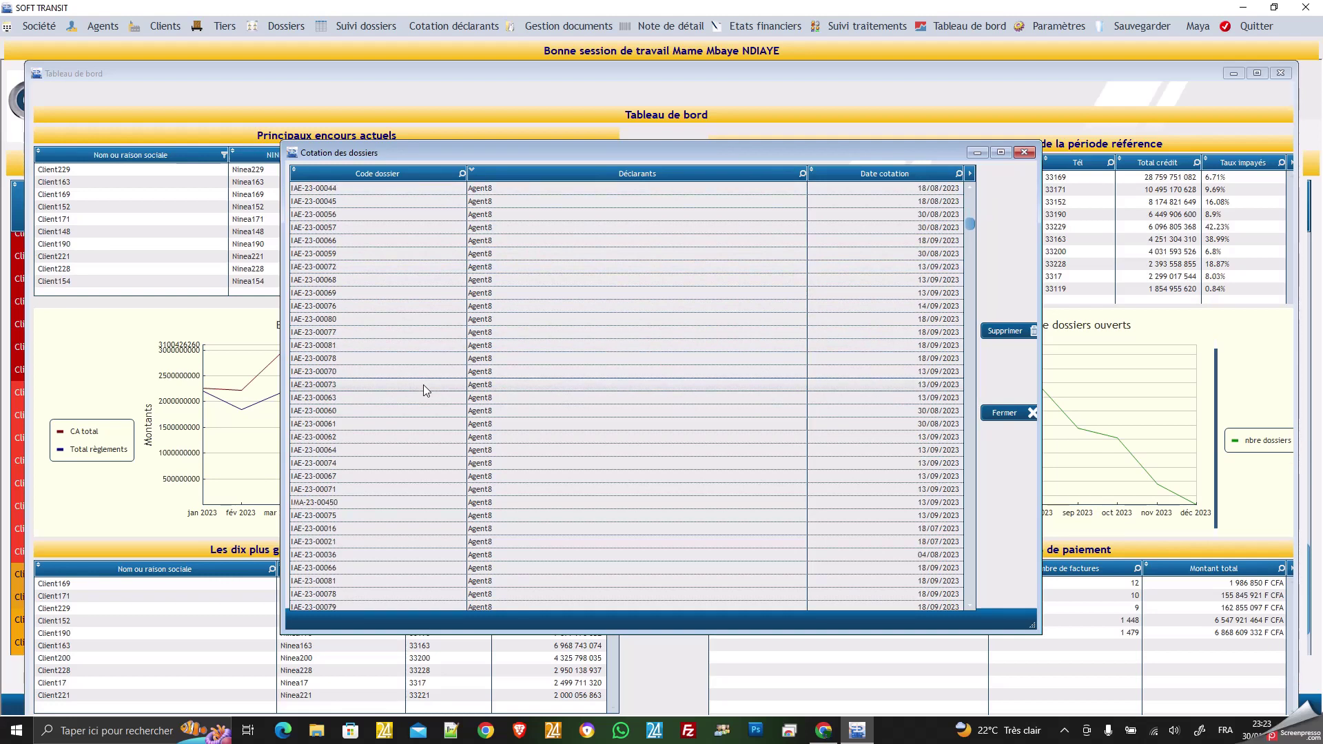
{"action": "scroll", "coordinate": [423, 385], "scroll_direction": "down", "scroll_amount": 5}
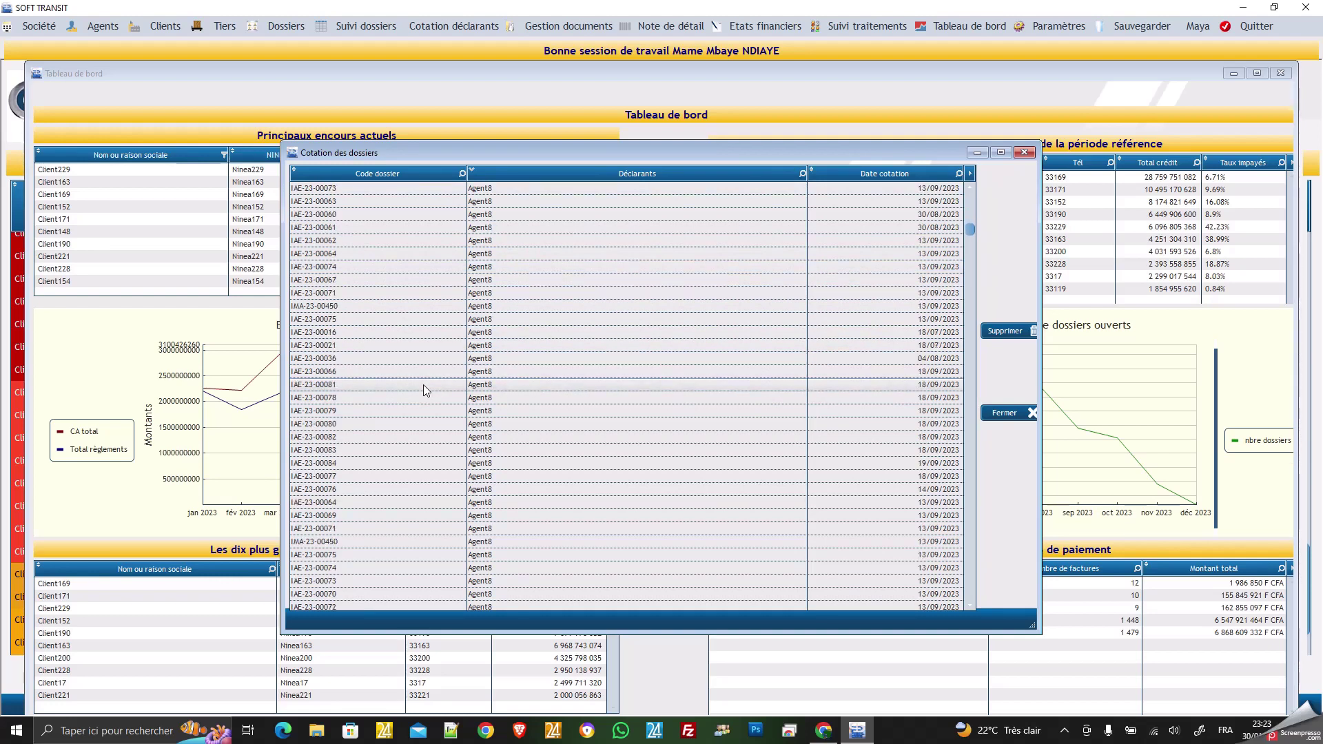
{"action": "scroll", "coordinate": [423, 384], "scroll_direction": "down", "scroll_amount": 3}
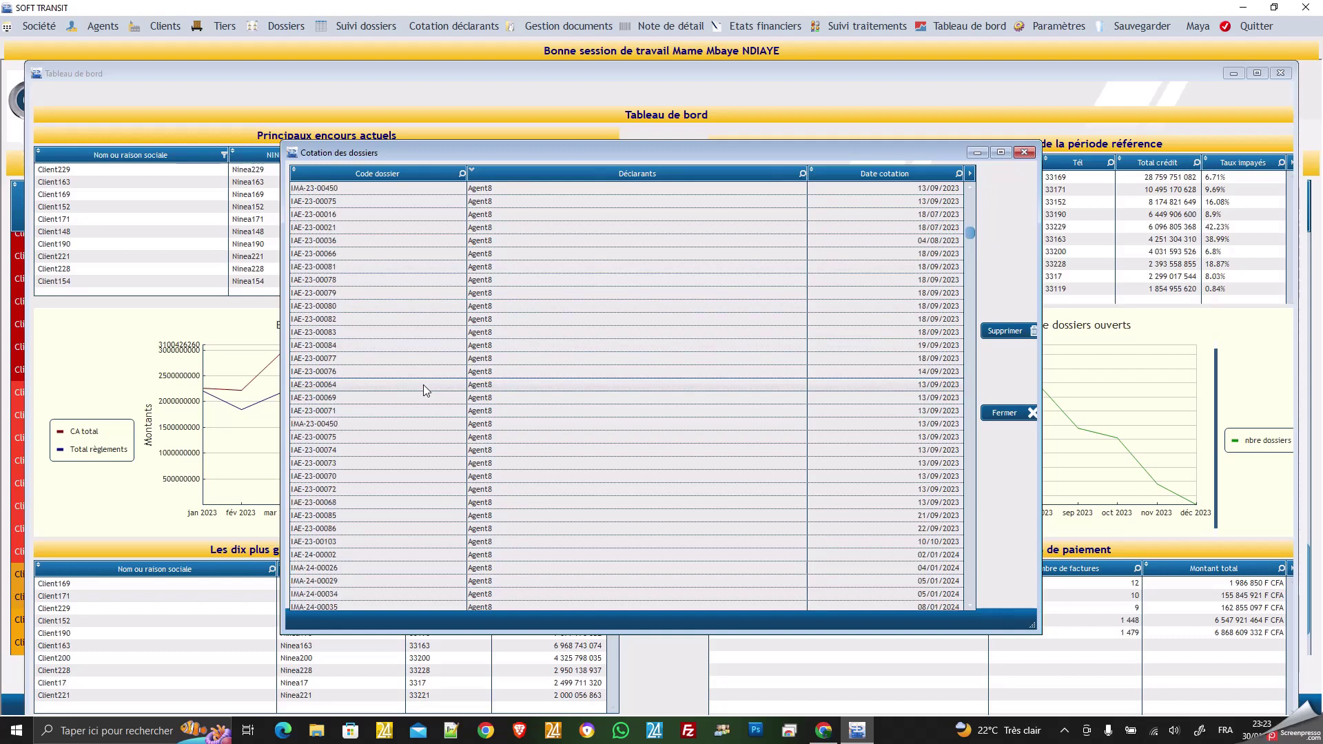
{"action": "scroll", "coordinate": [423, 384], "scroll_direction": "down", "scroll_amount": 2}
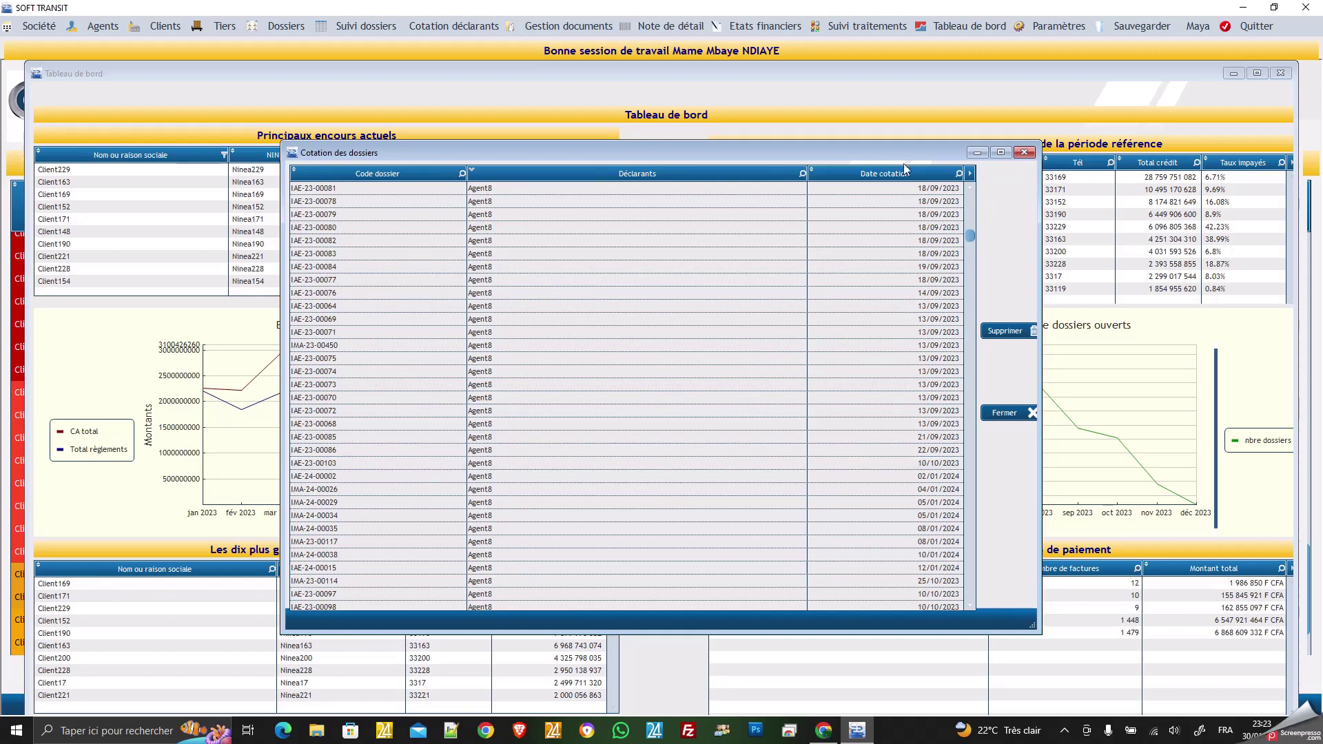
{"action": "left_click", "coordinate": [959, 174]}
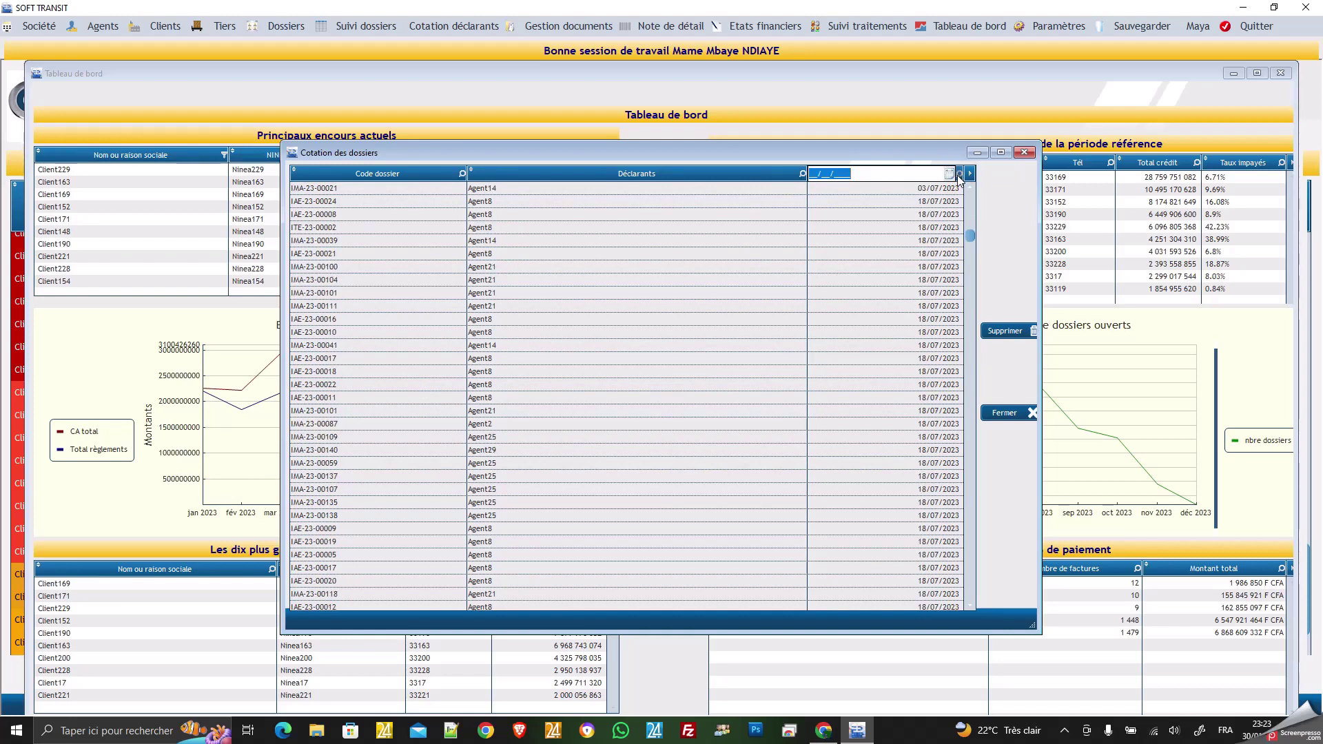
{"action": "type", "text": "30/01/202"}
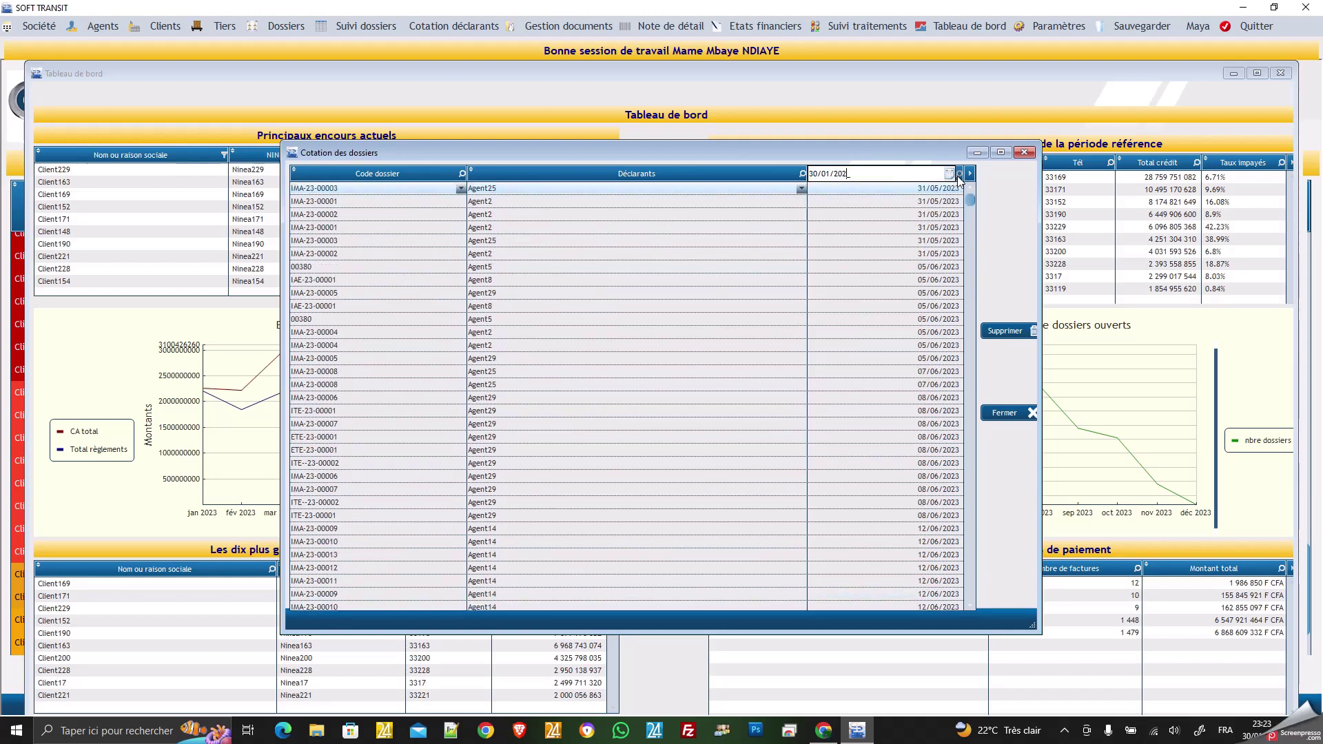
{"action": "type", "text": "4"}
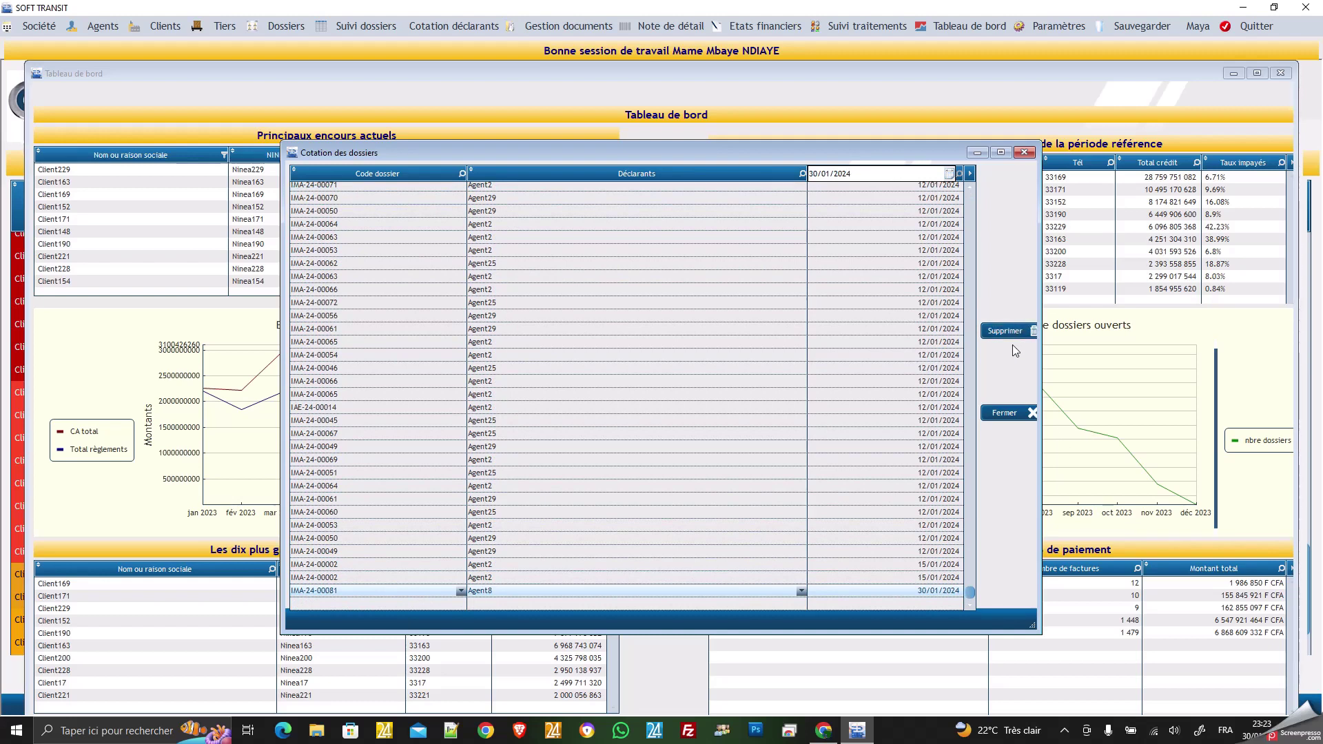
Close Cotation des dossiers and go to Dossiers > Composantes dossiers (Dossier intégral).
{"action": "left_click", "coordinate": [1010, 412]}
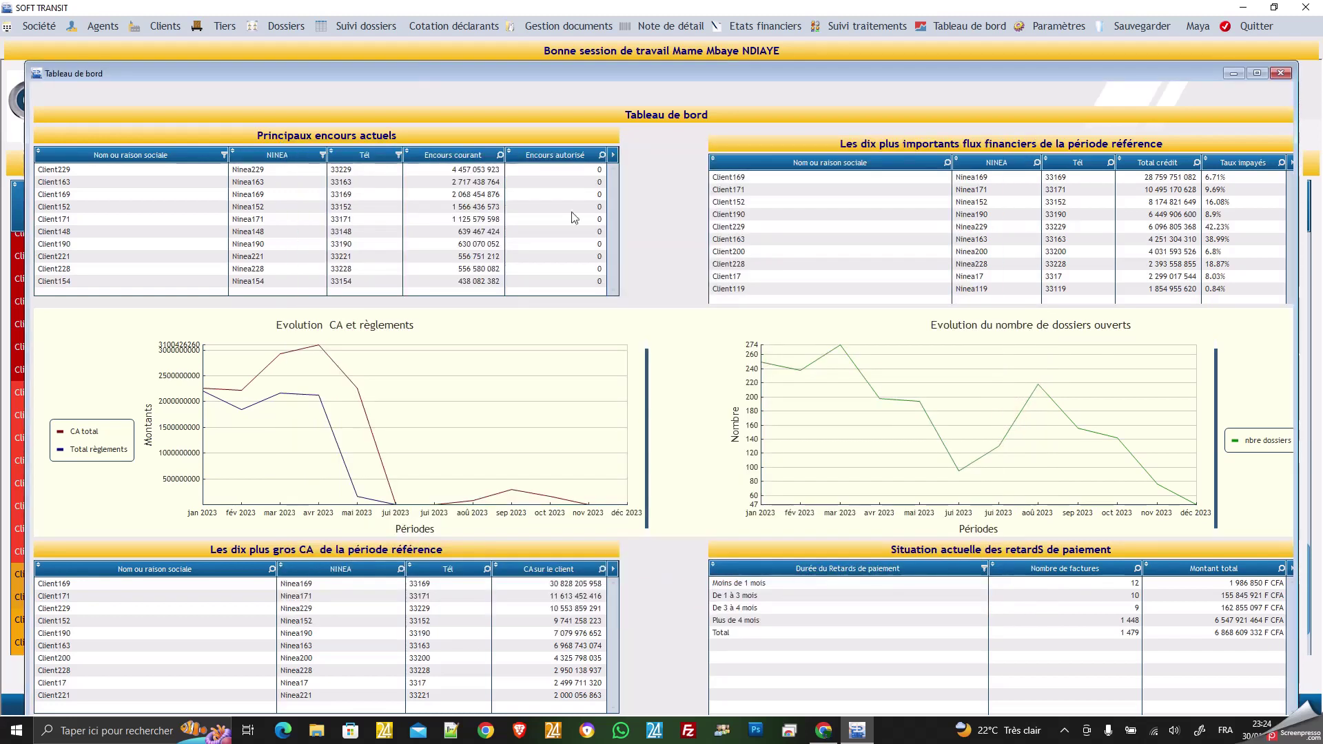
{"action": "left_click", "coordinate": [283, 27]}
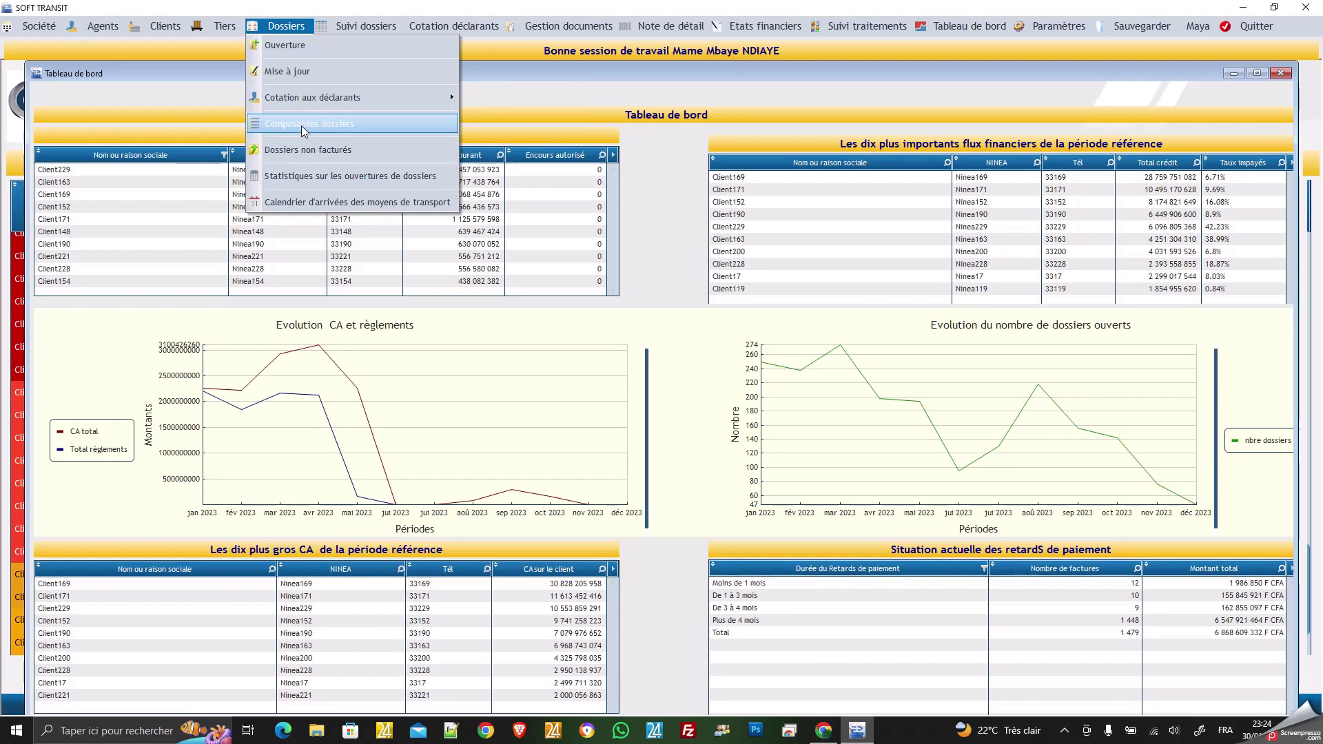
{"action": "left_click", "coordinate": [301, 124]}
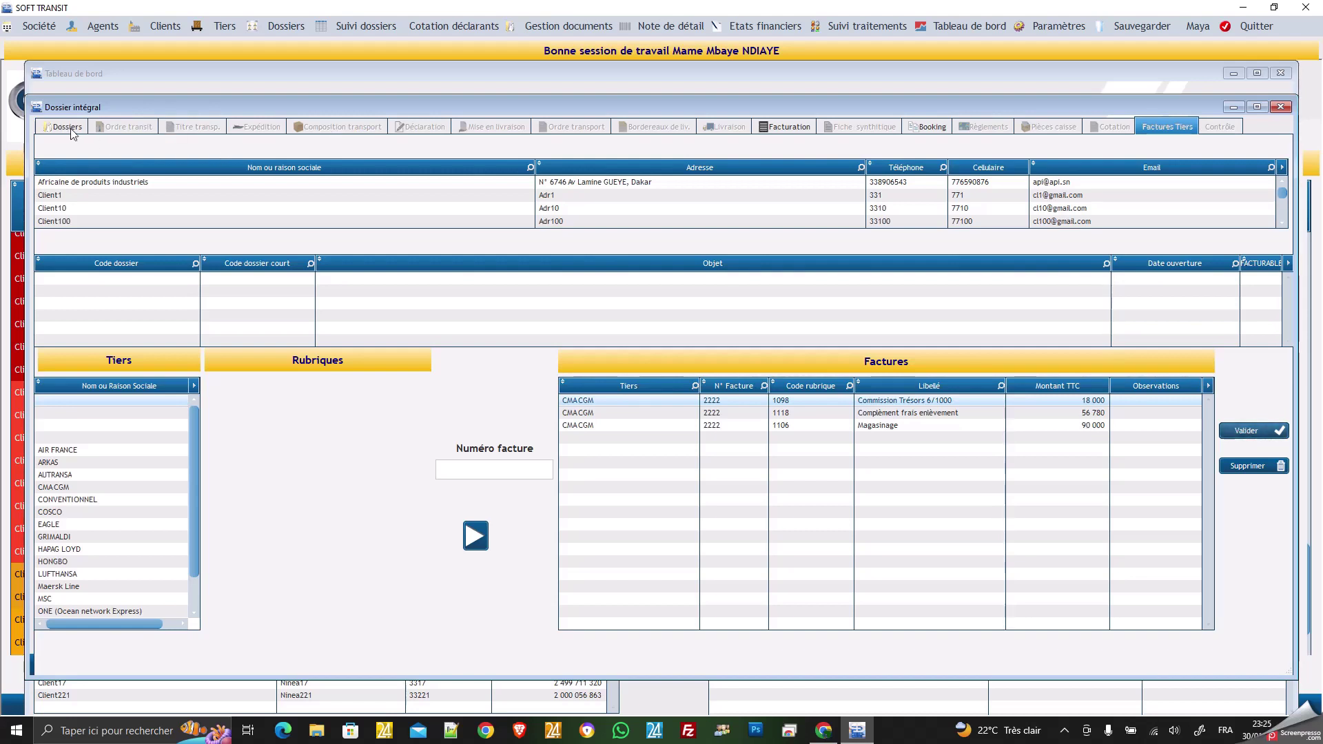
Select client Africaine de produits industriels, load IMP-MA-GR-2024-00012 and show its Ordre transit form.
{"action": "left_click", "coordinate": [77, 181]}
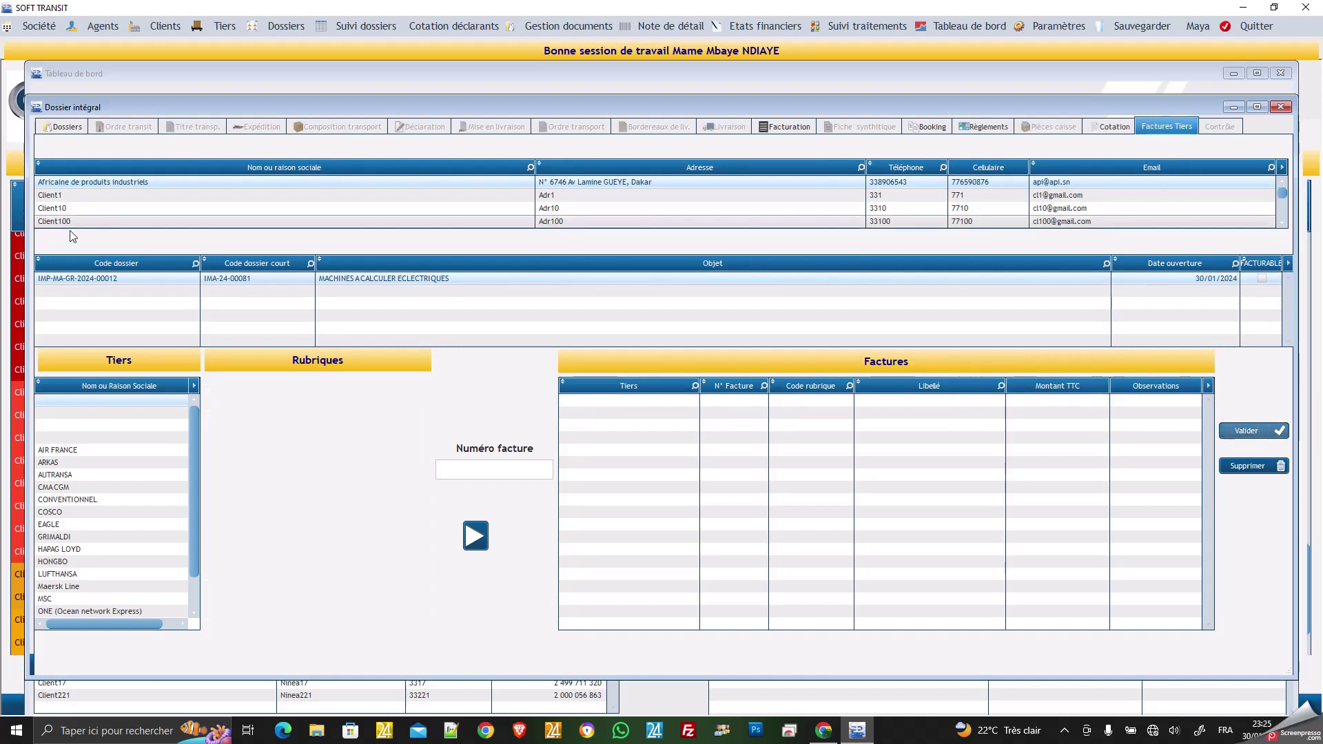
{"action": "left_click", "coordinate": [77, 277]}
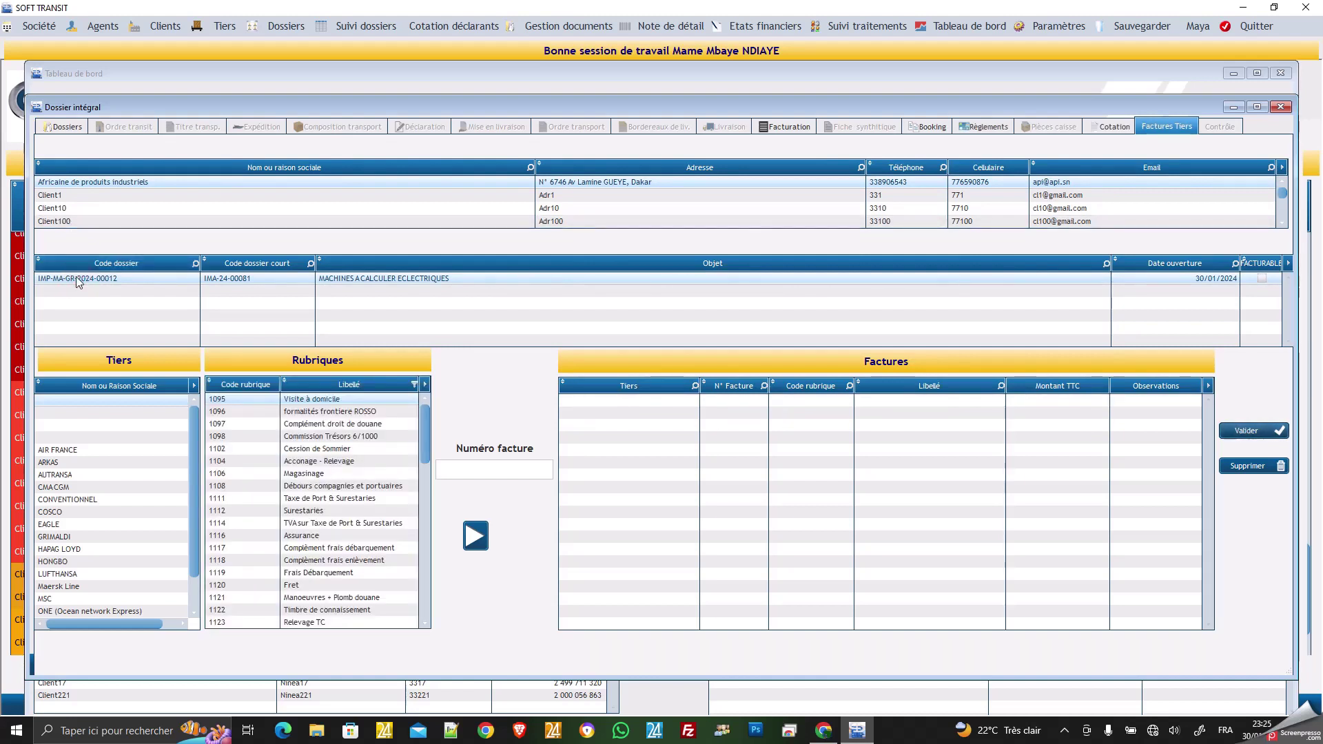
{"action": "left_click", "coordinate": [76, 278]}
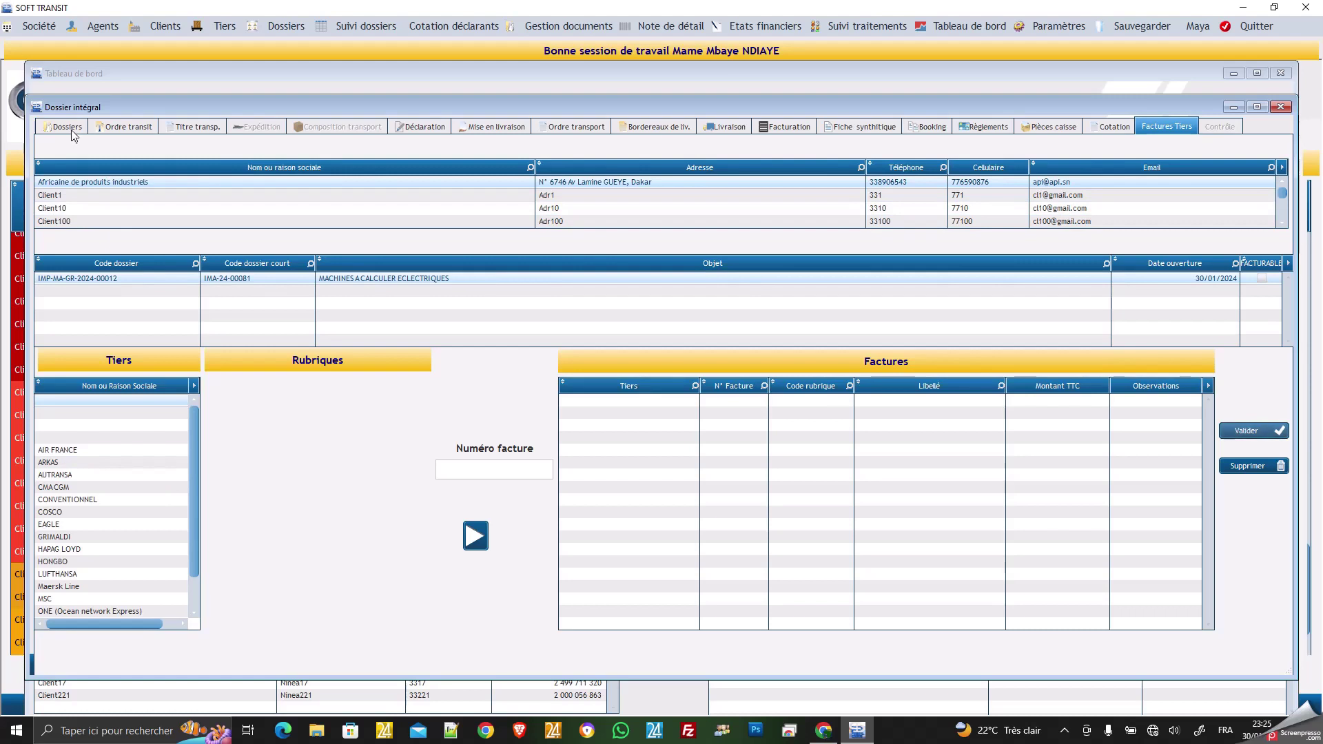
{"action": "left_click", "coordinate": [133, 127]}
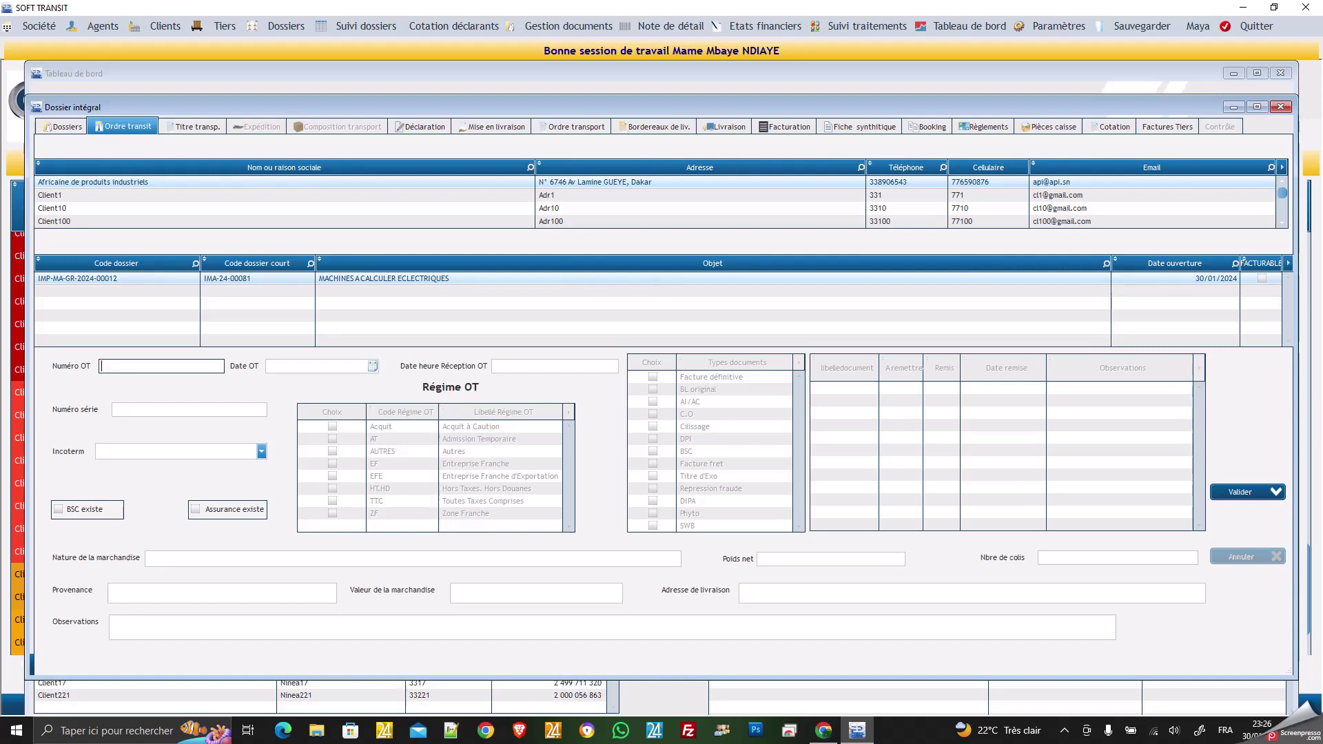
Enter the transit order number and set both the OT and reception dates to 30/01/2024.
{"action": "type", "text": "54444444"}
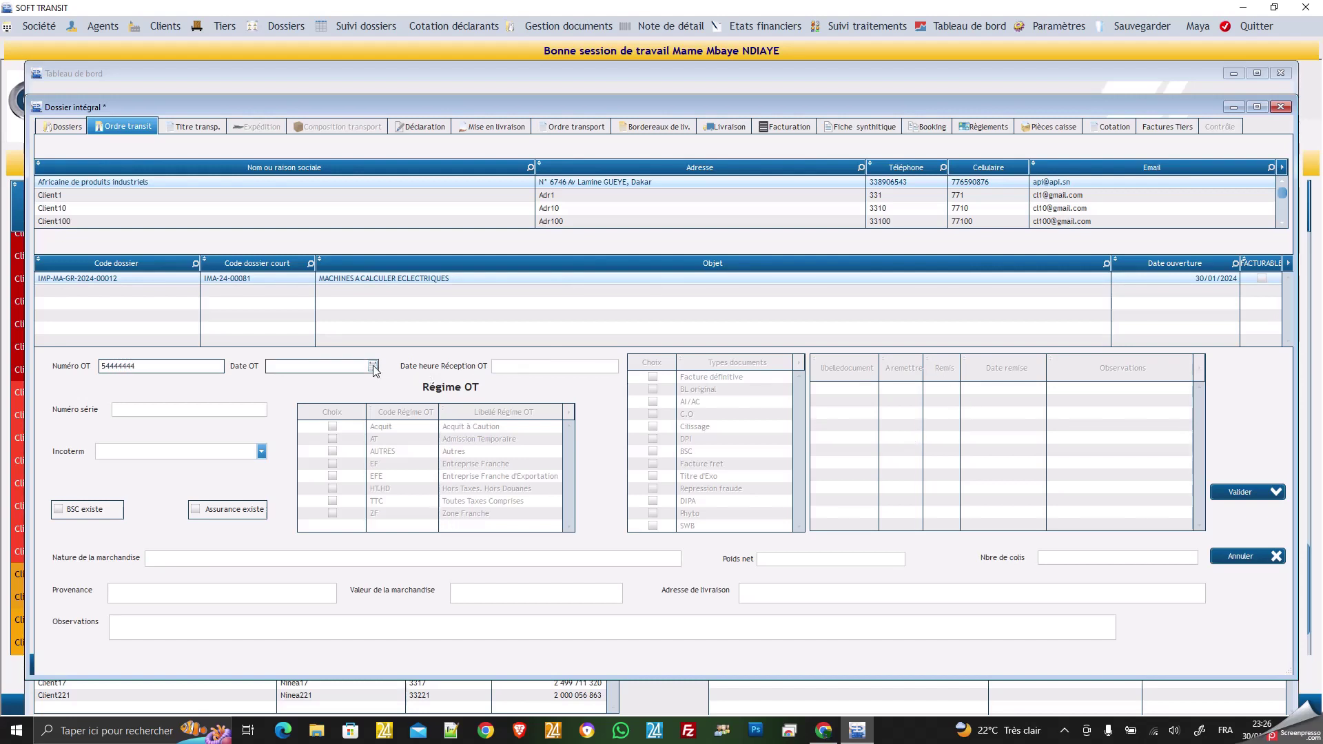
{"action": "left_click", "coordinate": [373, 366]}
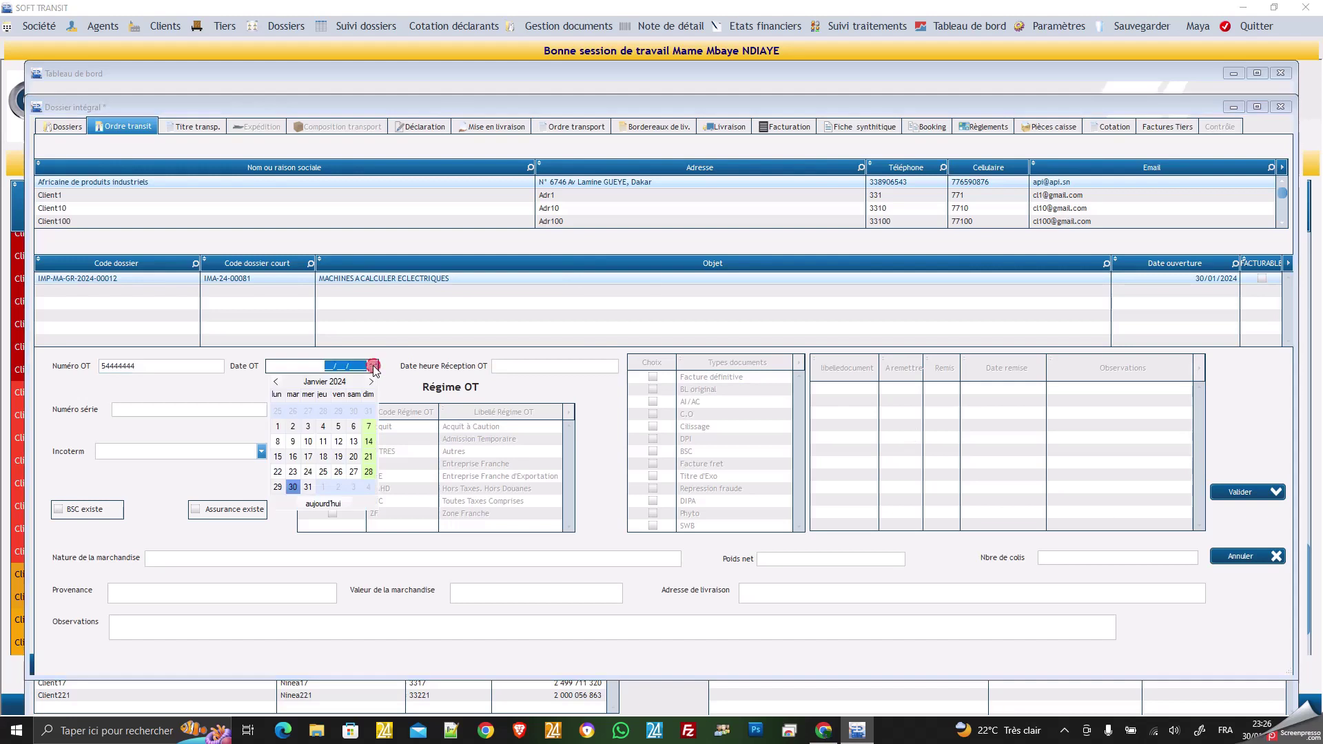
{"action": "left_click", "coordinate": [299, 487]}
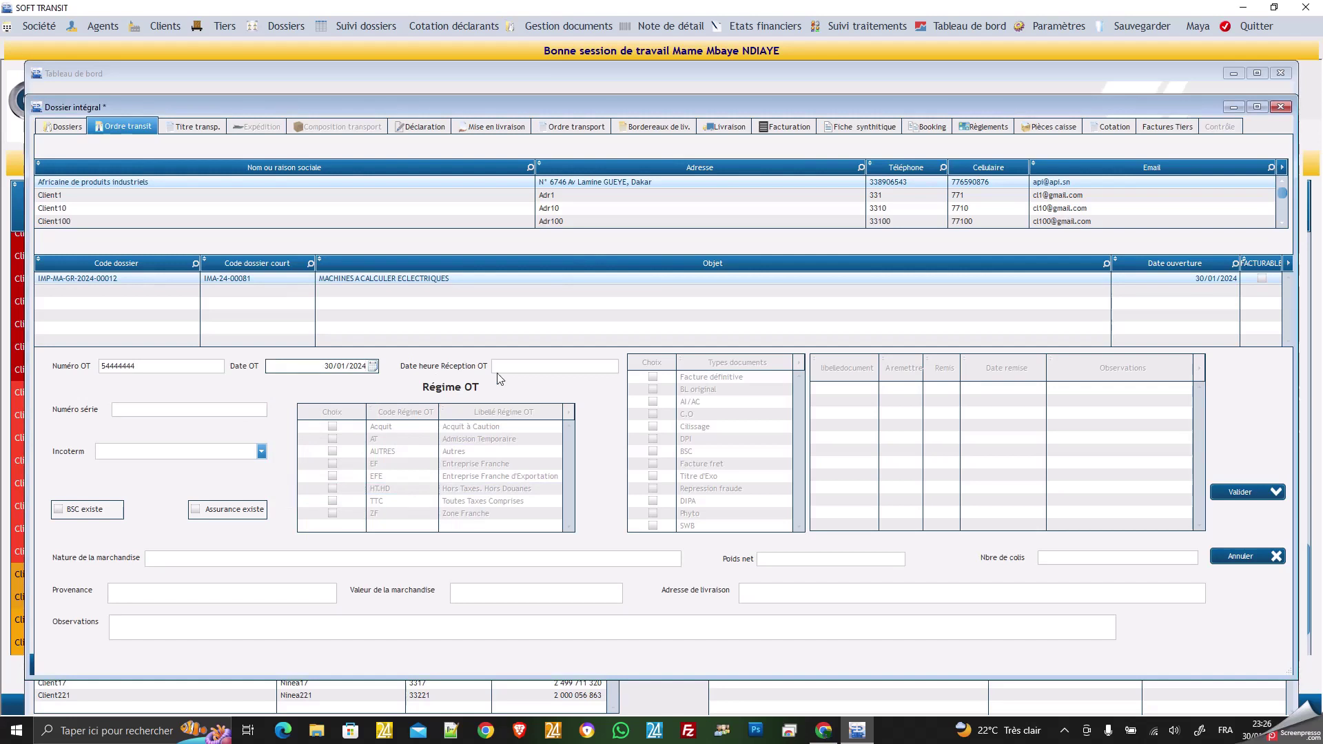
{"action": "left_click", "coordinate": [588, 367]}
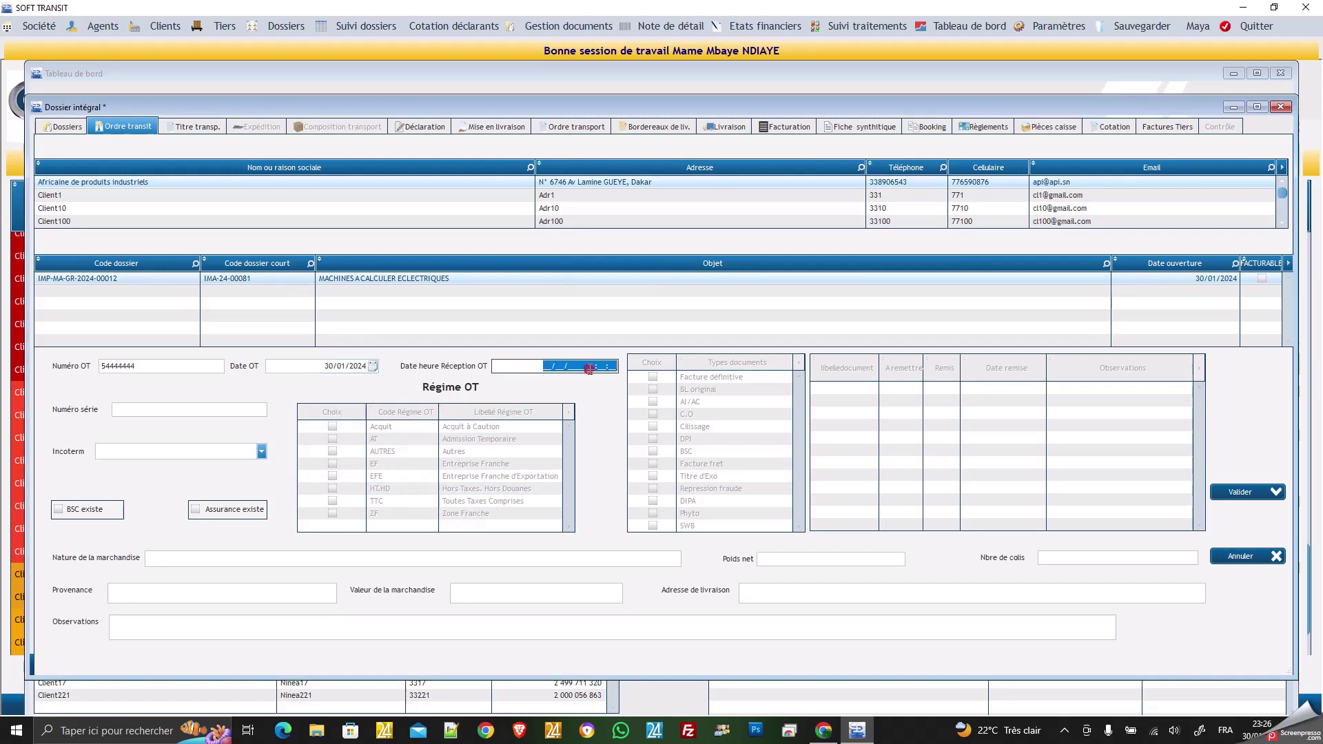
{"action": "left_click", "coordinate": [526, 366]}
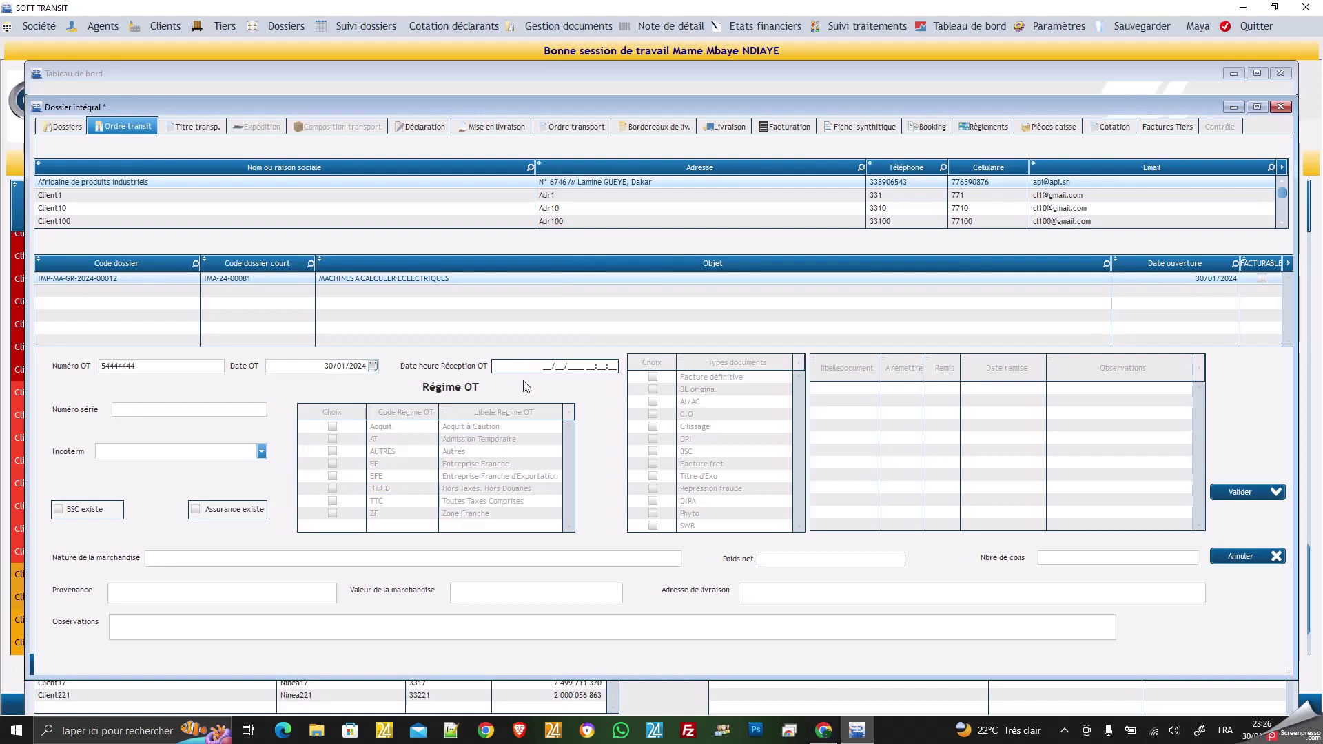
{"action": "type", "text": "30/01/2024"}
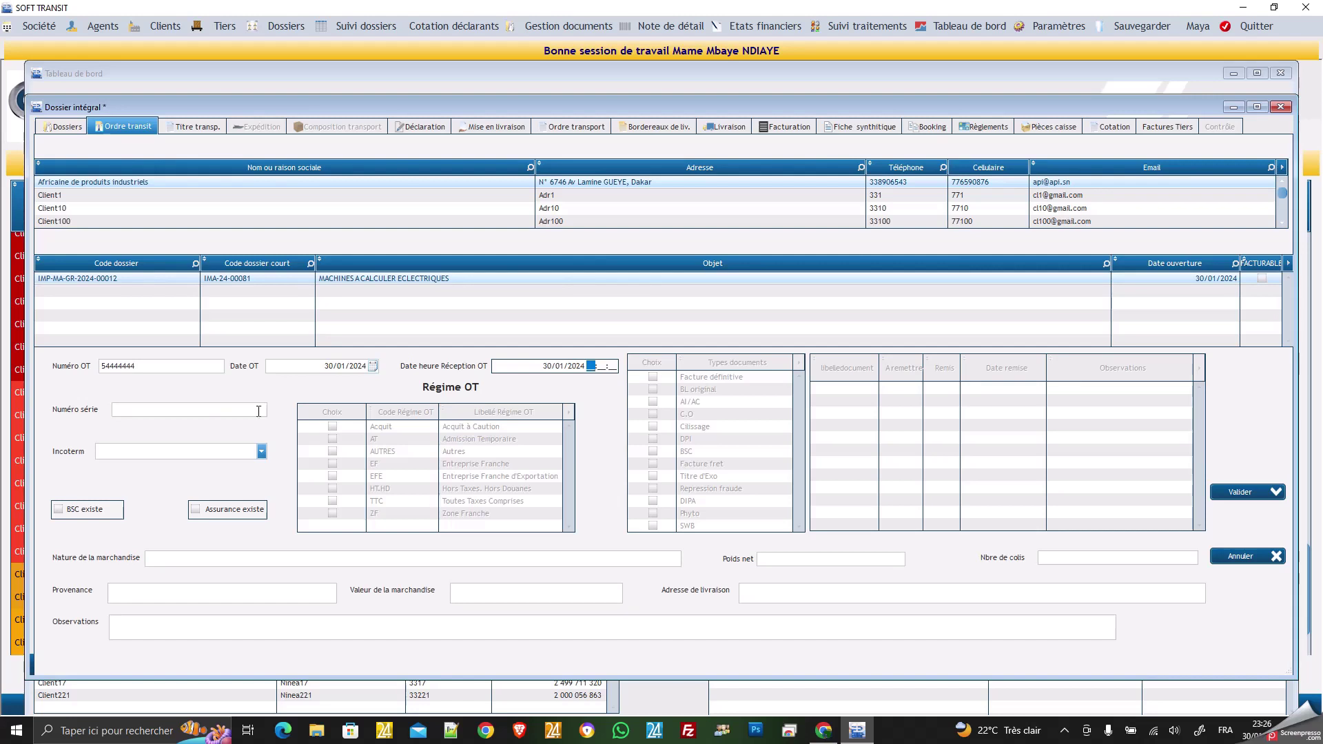
Enter the serial number, set the Incoterm to CIF, and tick BSC existe.
{"action": "left_click", "coordinate": [208, 408]}
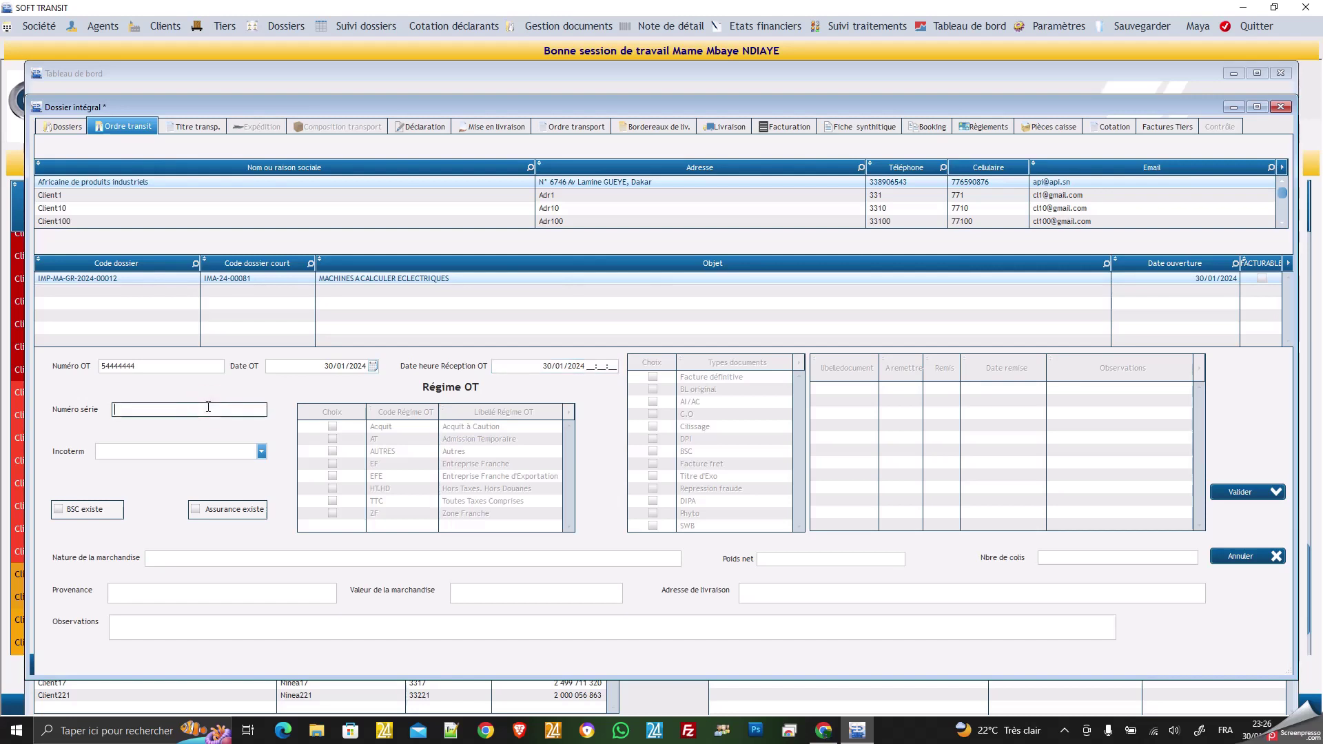
{"action": "type", "text": "55566777"}
{"action": "left_click", "coordinate": [263, 451]}
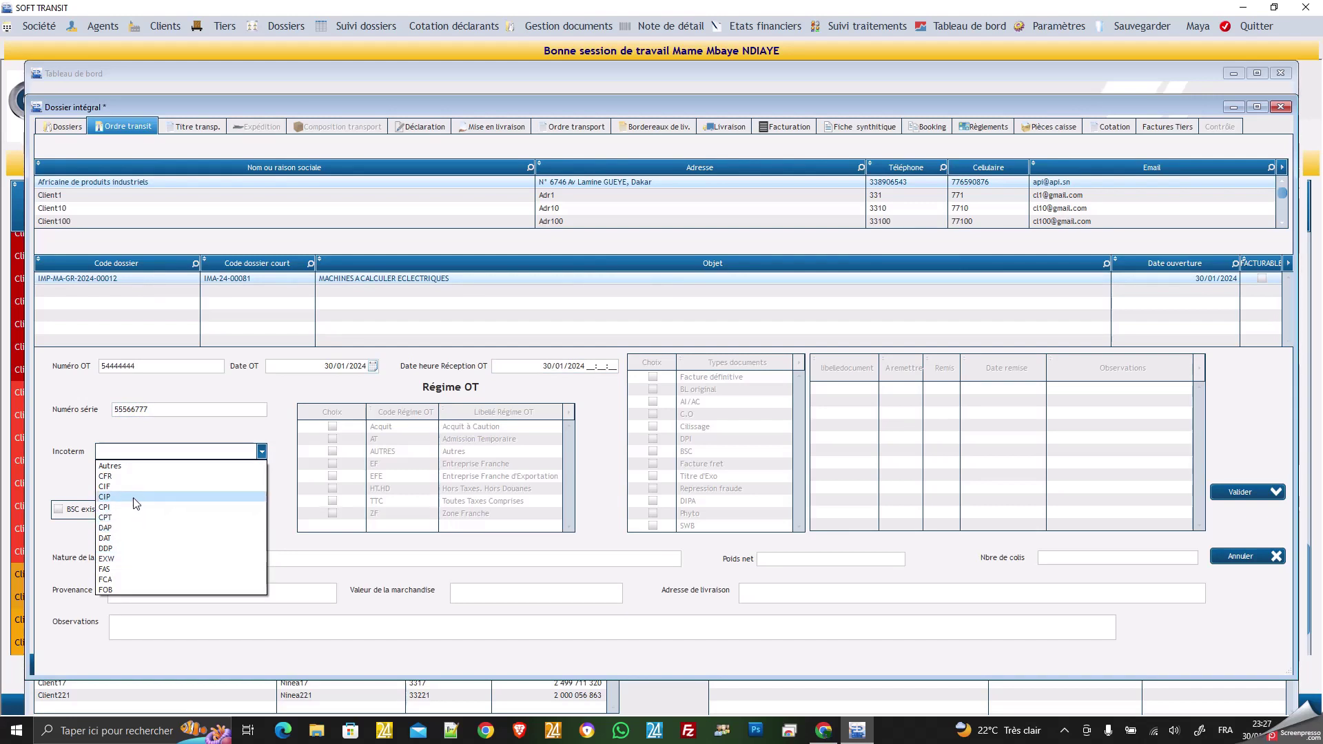
{"action": "left_click", "coordinate": [115, 486]}
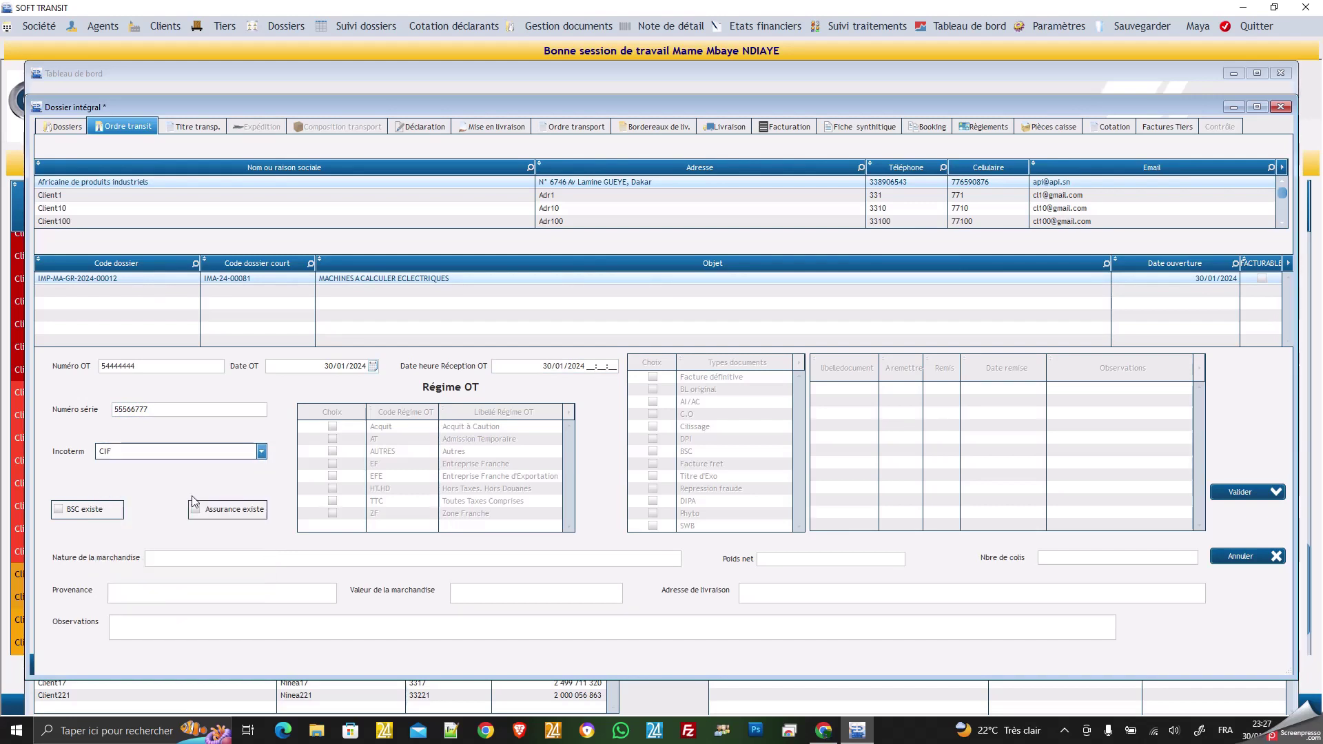
{"action": "left_click", "coordinate": [59, 509]}
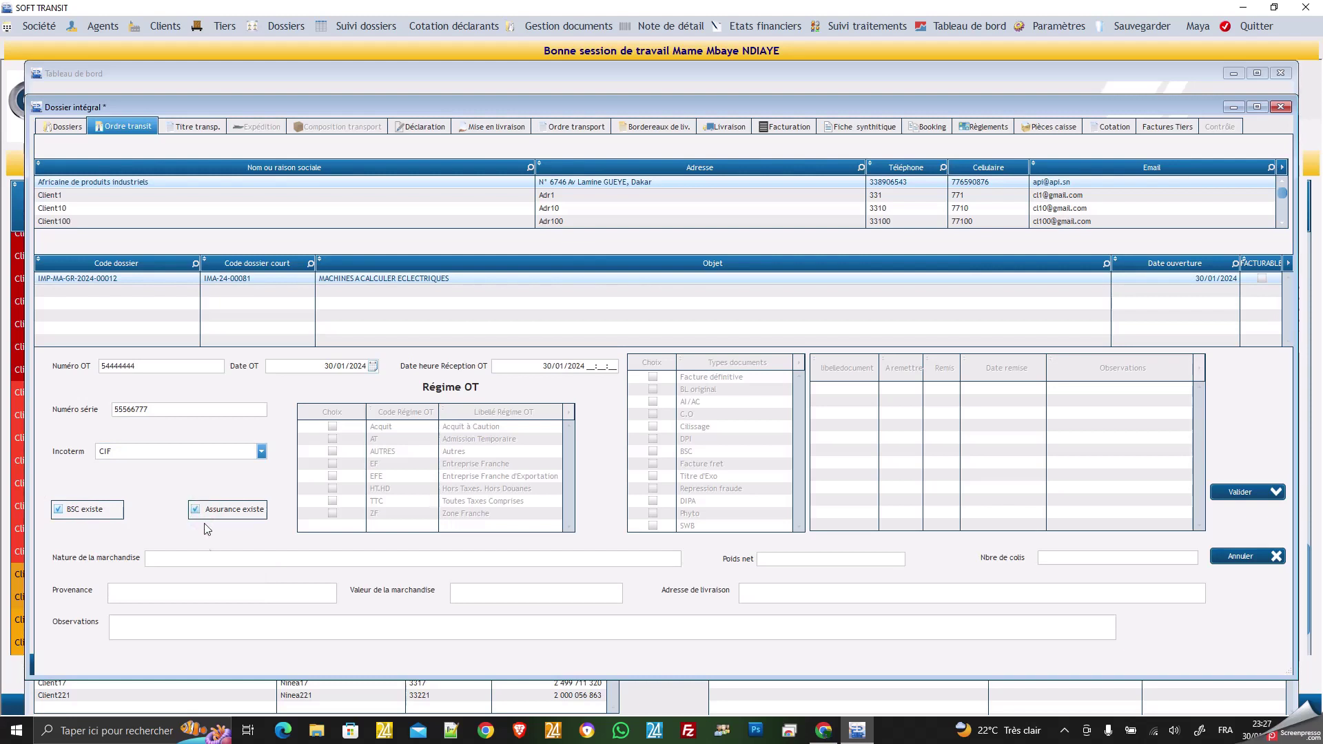
{"action": "left_click", "coordinate": [206, 559]}
{"action": "left_click", "coordinate": [205, 561]}
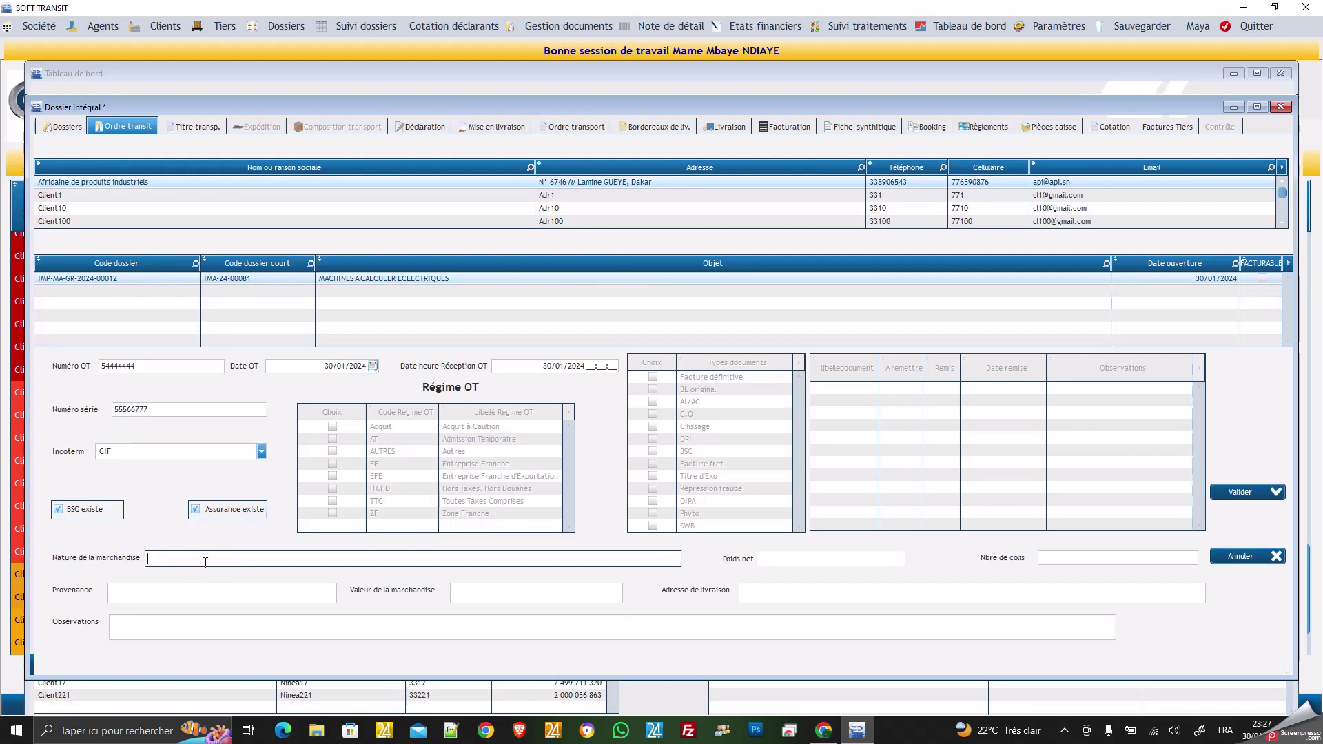
Describe the goods as 'paquets calculatrices' with a net weight of 300 kgs.
{"action": "type", "text": "calculatrices"}
{"action": "left_click", "coordinate": [149, 557]}
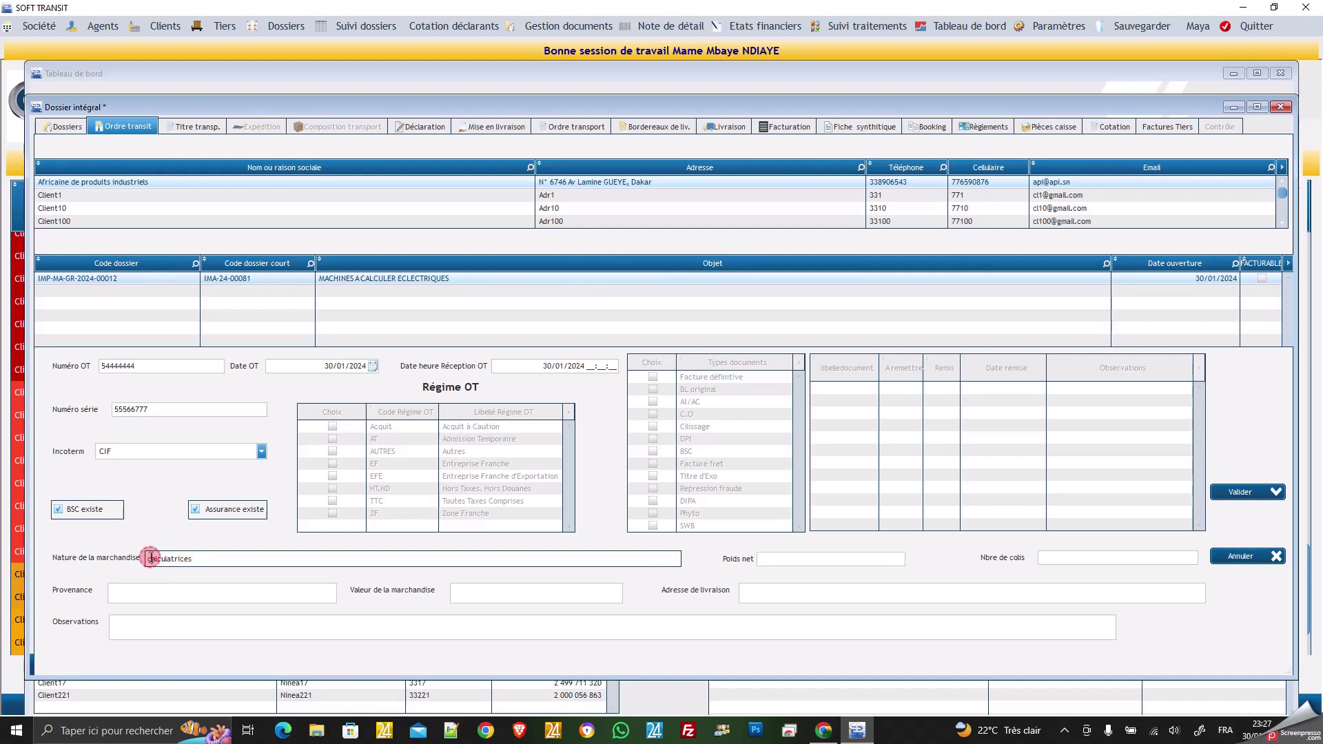
{"action": "left_click", "coordinate": [149, 556]}
{"action": "type", "text": "paquets"}
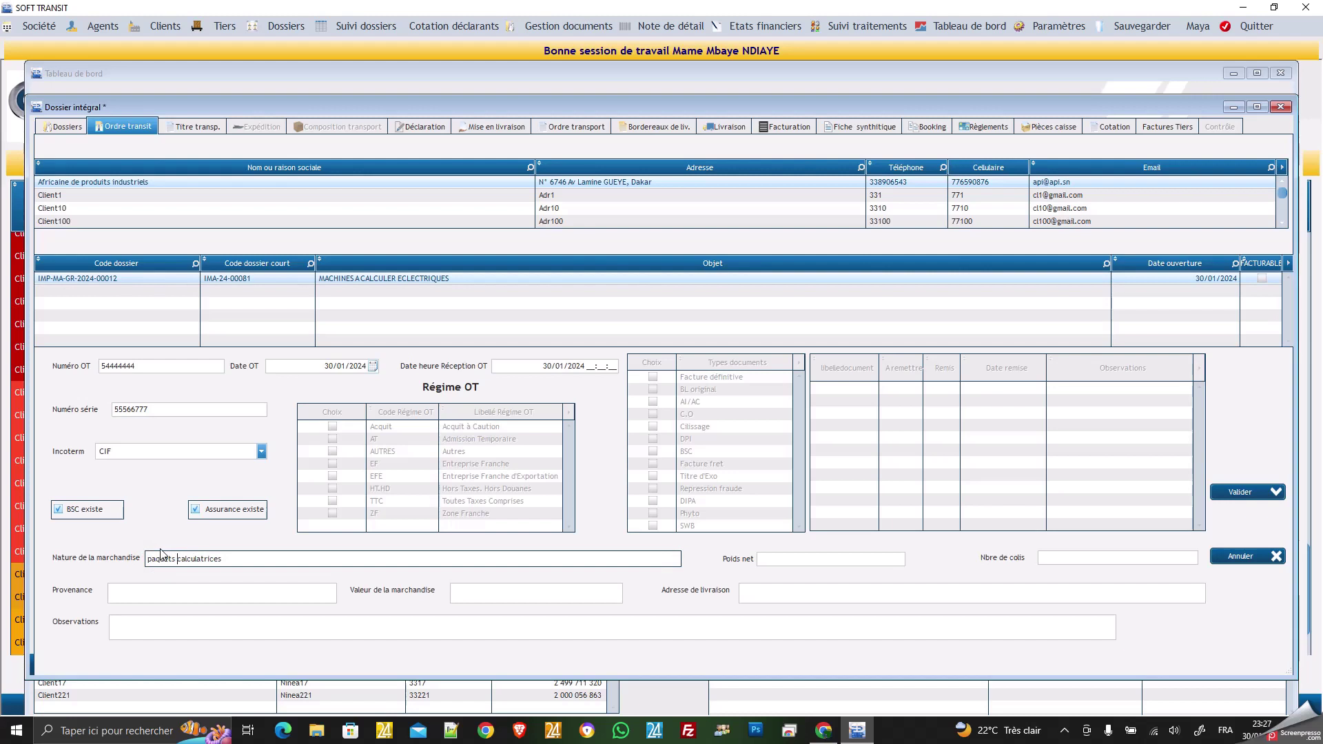
{"action": "left_click", "coordinate": [799, 561]}
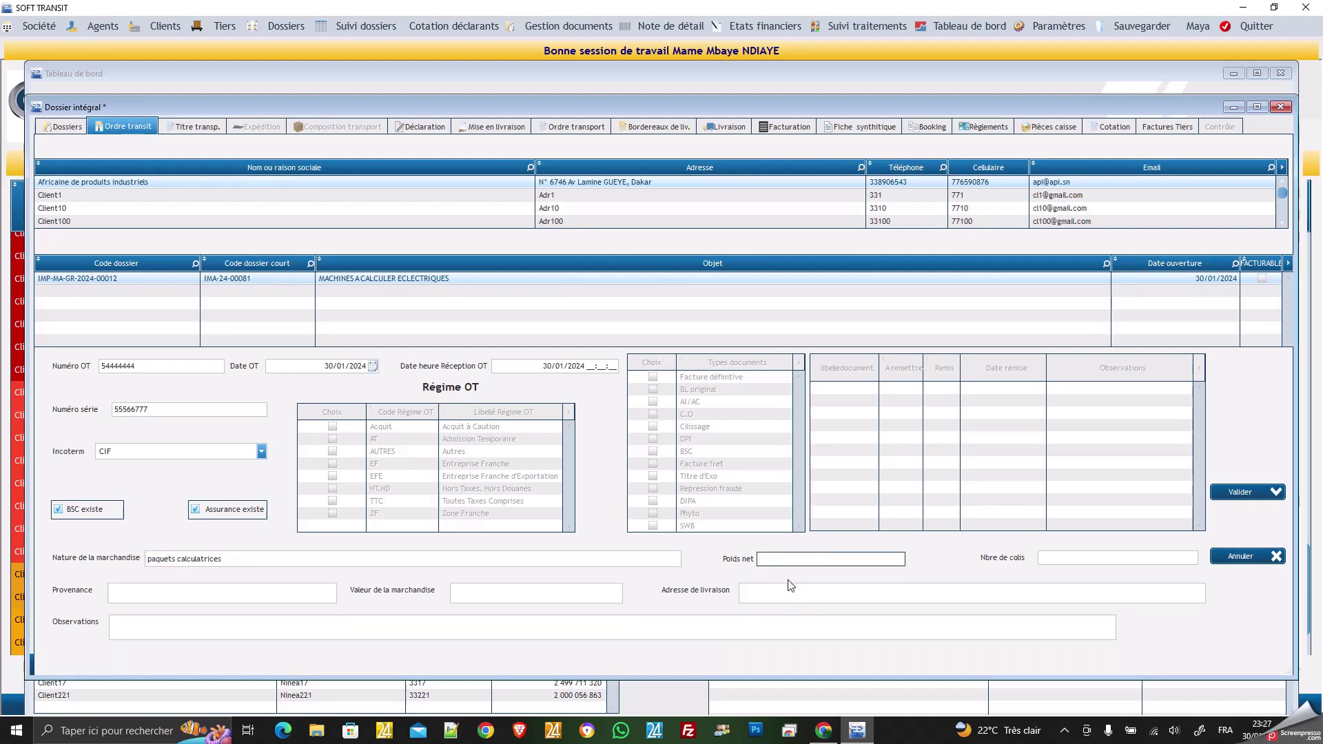
{"action": "type", "text": "(àà kgs"}
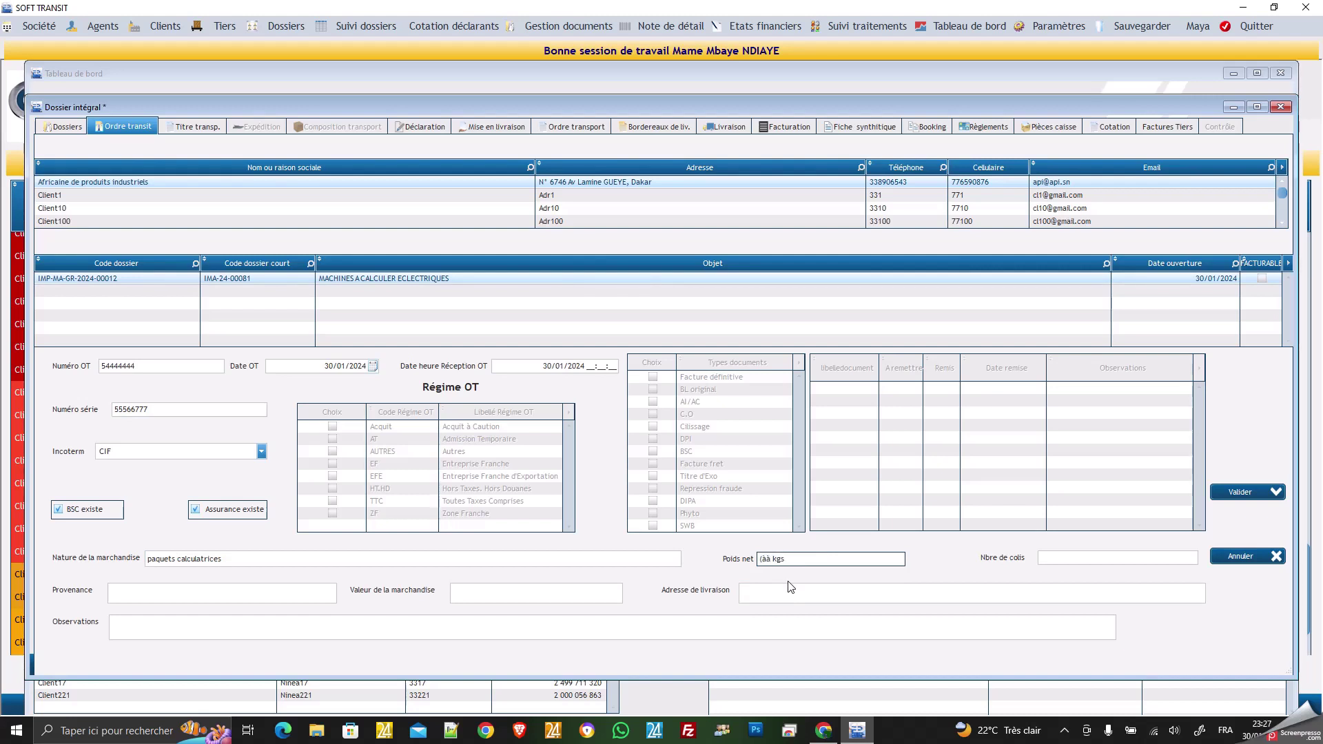
{"action": "double_click", "coordinate": [771, 562]}
{"action": "key", "text": "BackSpace"}
{"action": "key", "text": "BackSpace"}
{"action": "type", "text": "300"}
Enter 30 packages, origin France, and a goods value of 500 0000 F CFA.
{"action": "left_click", "coordinate": [1069, 559]}
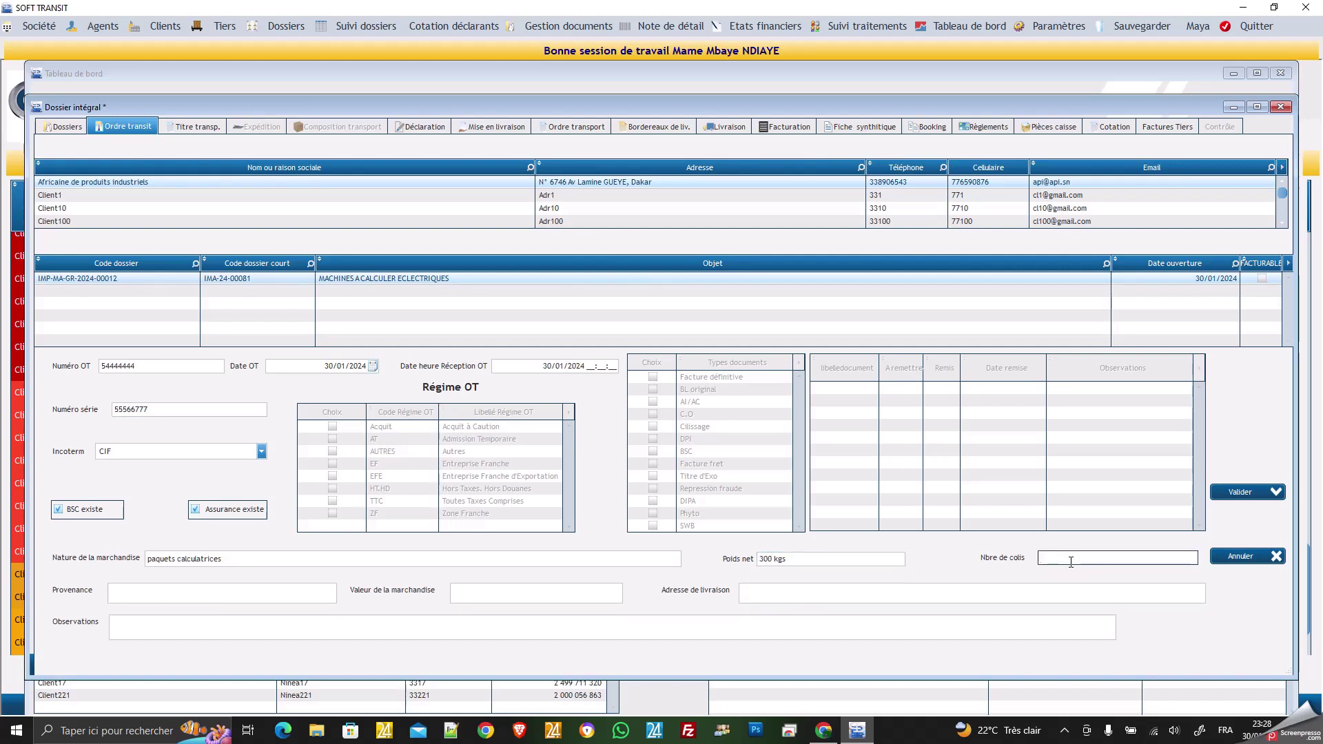
{"action": "type", "text": "30"}
{"action": "left_click", "coordinate": [248, 591]}
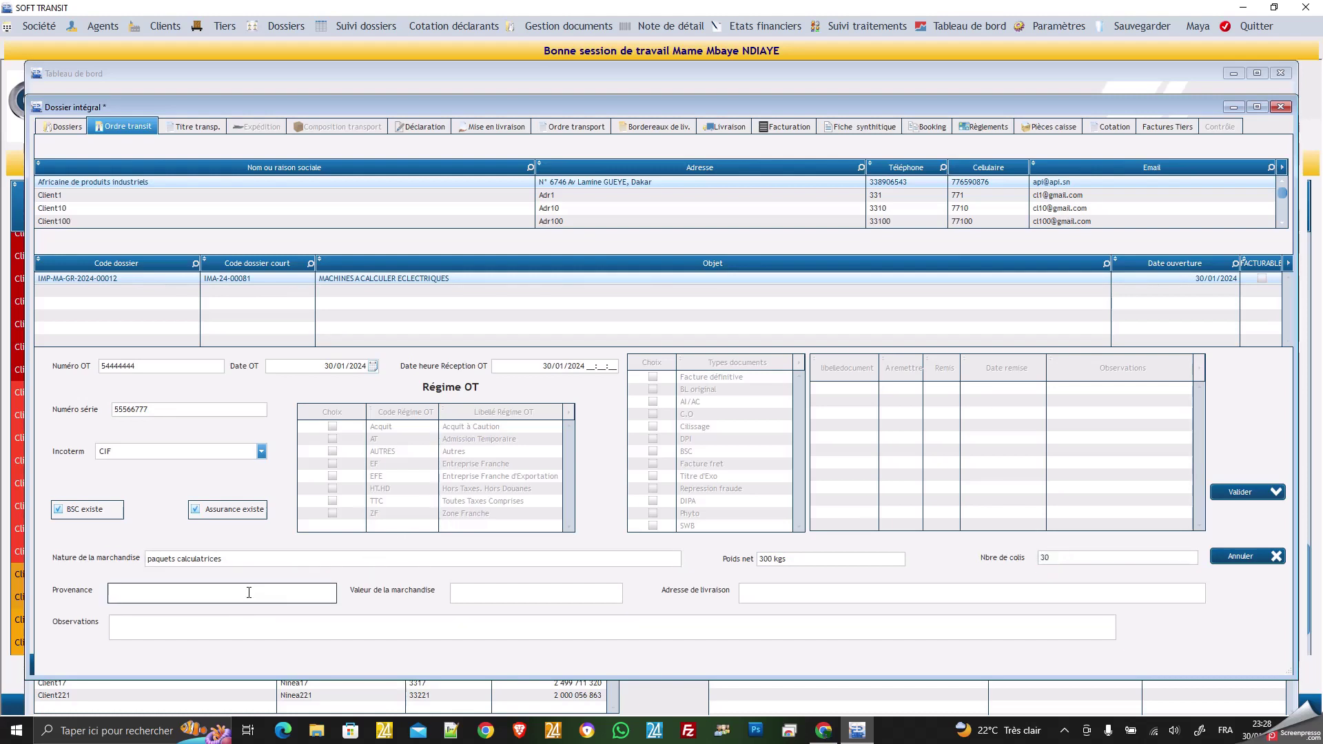
{"action": "type", "text": "France"}
{"action": "left_click", "coordinate": [499, 591]}
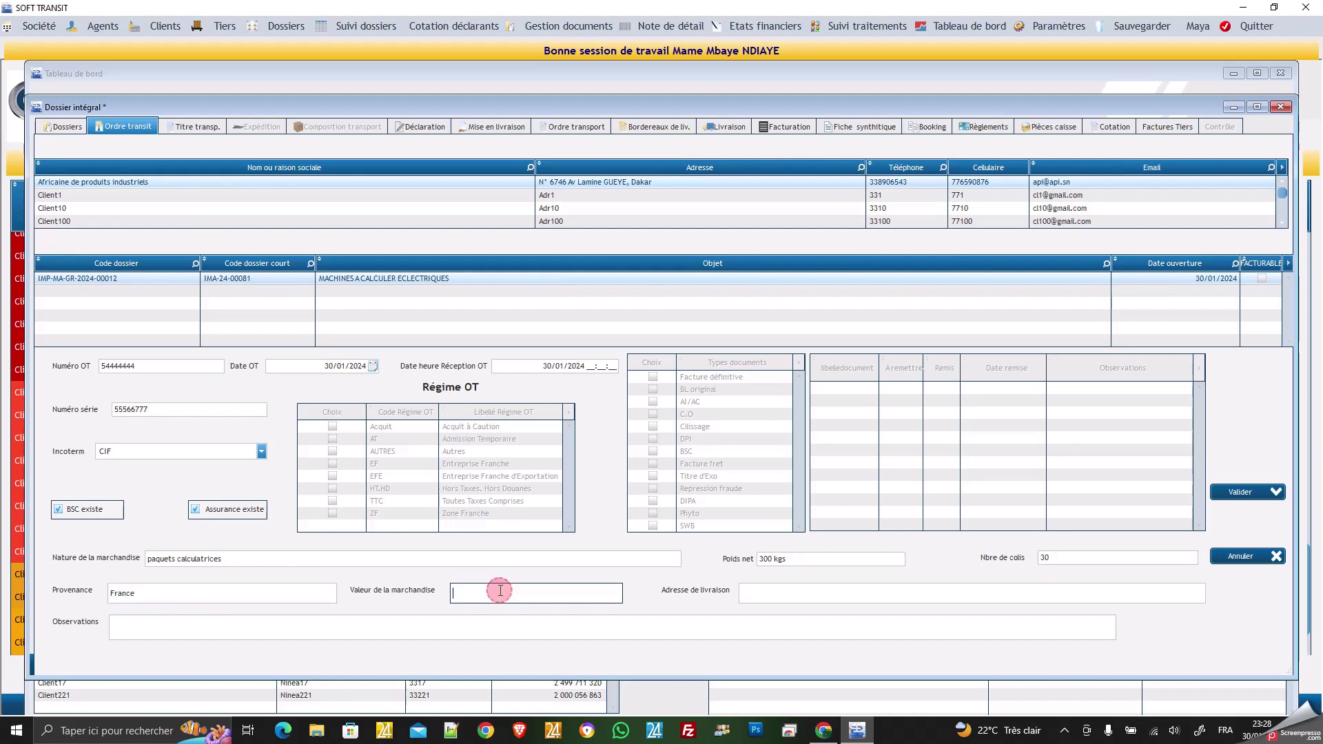
{"action": "type", "text": "500 000"}
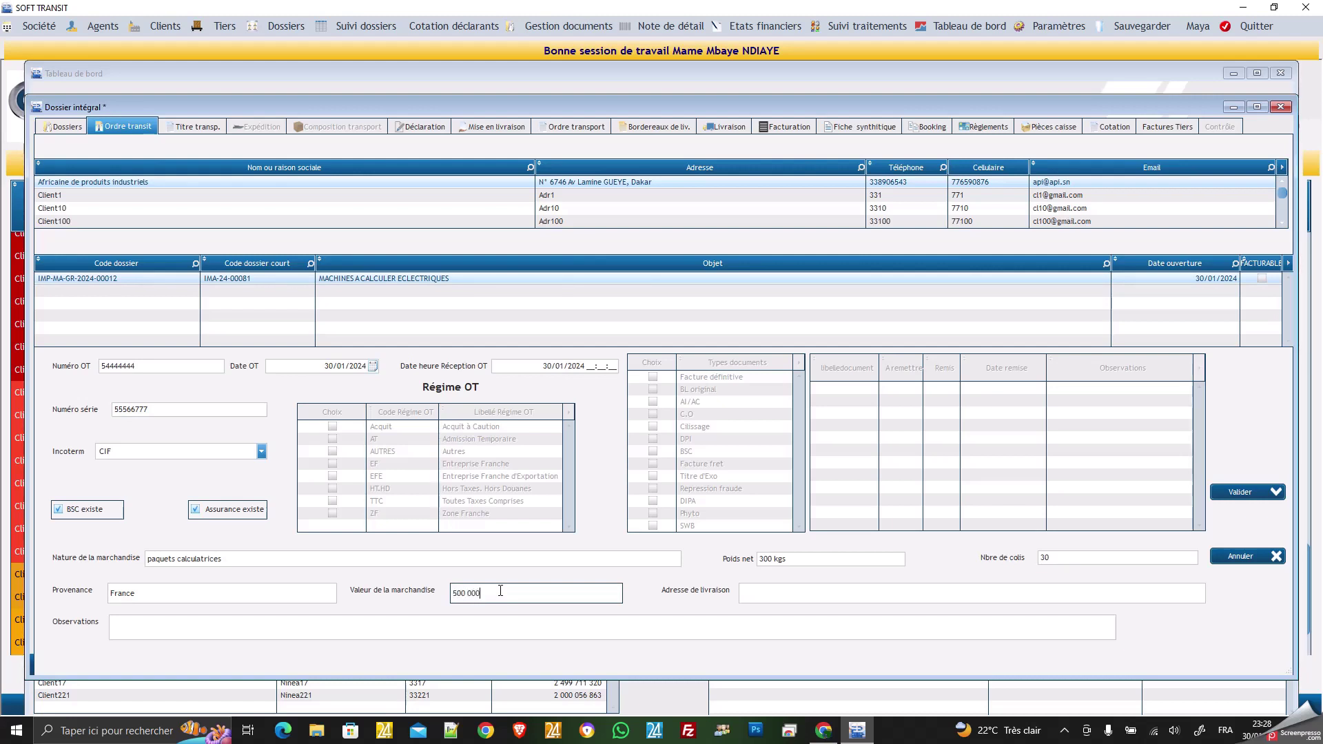
{"action": "type", "text": "0 F CFA"}
{"action": "left_click", "coordinate": [770, 593]}
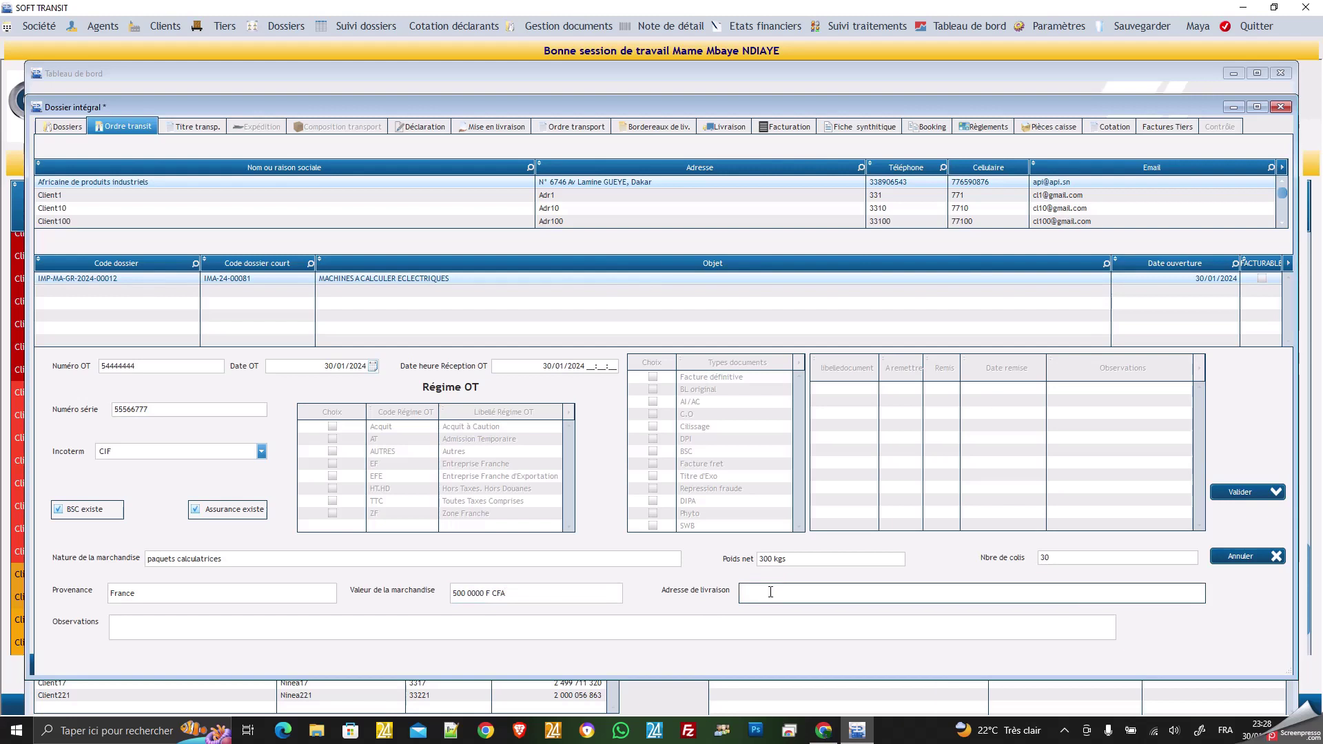
Enter 'Marché du Port' as the delivery address and save the transit order.
{"action": "type", "text": "Marché du Port"}
{"action": "left_click", "coordinate": [572, 626]}
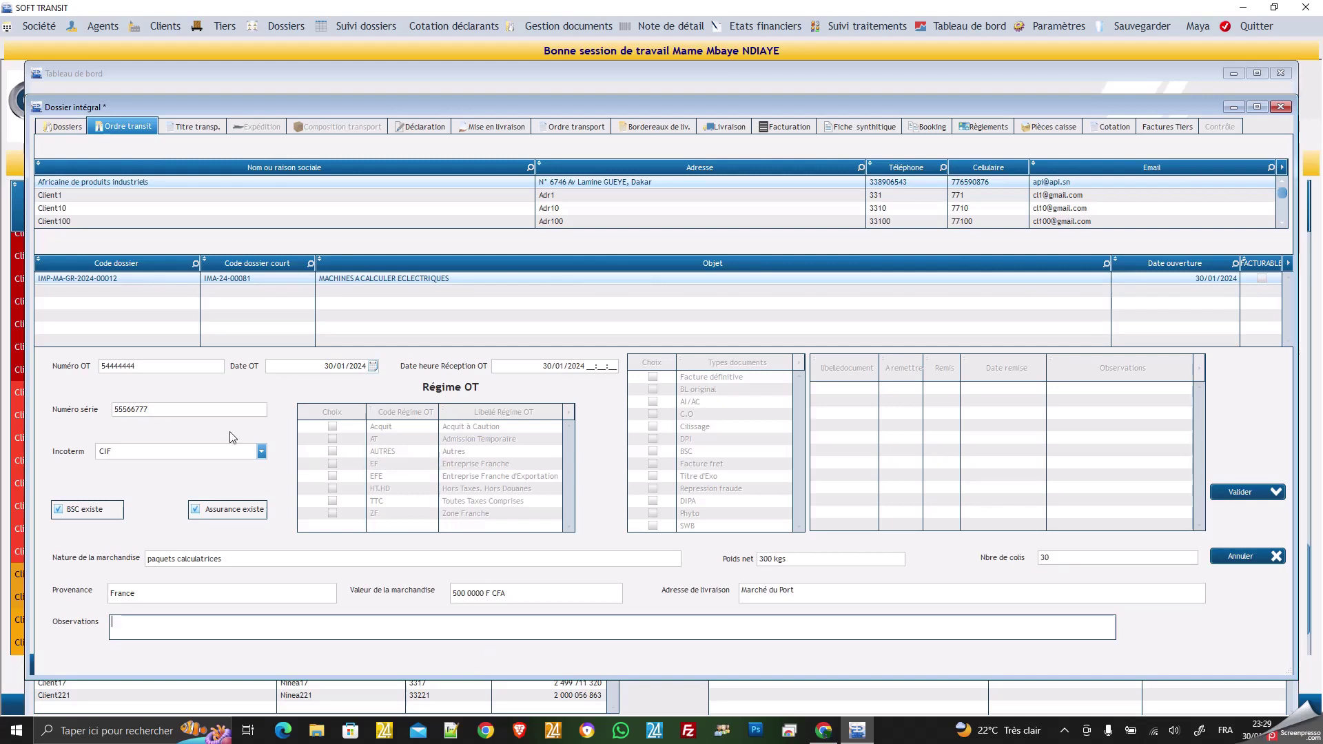
{"action": "left_click", "coordinate": [1242, 494]}
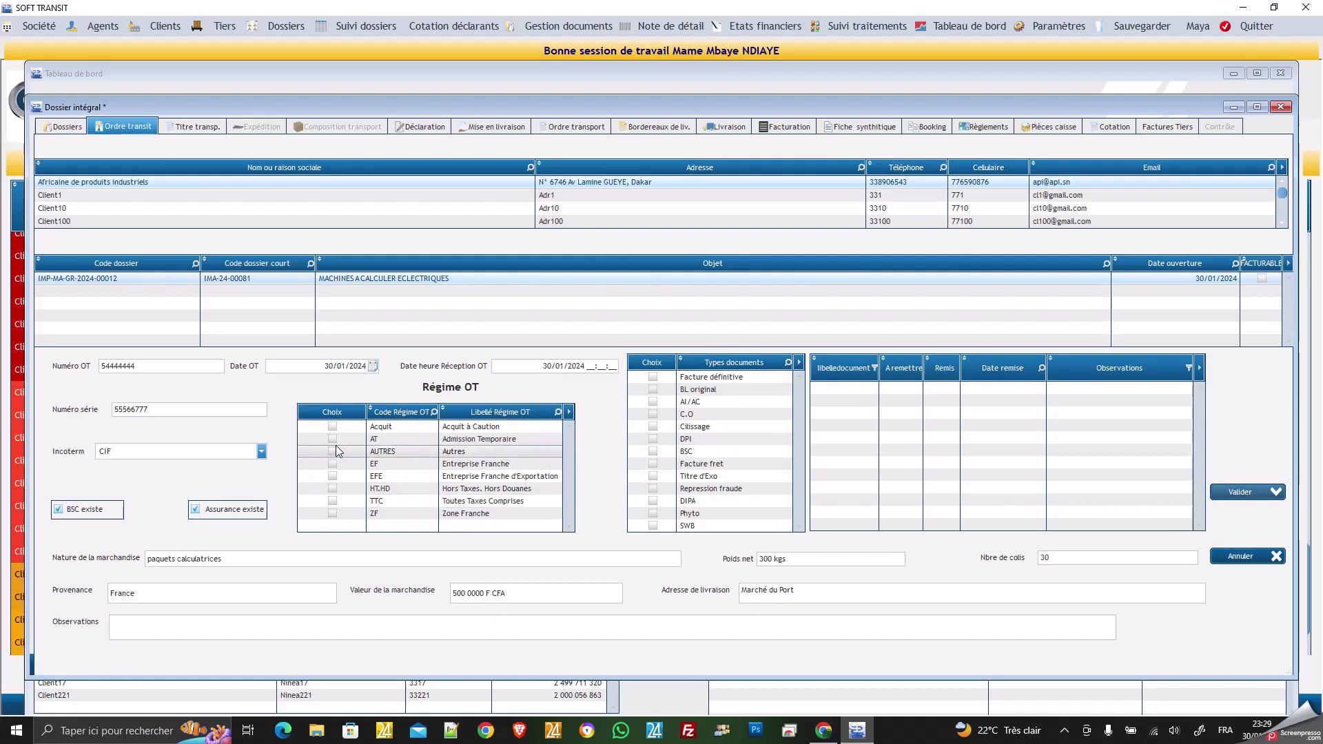
Select regime TTC and require Facture définitive, BL original and DPI documents.
{"action": "left_click", "coordinate": [332, 502]}
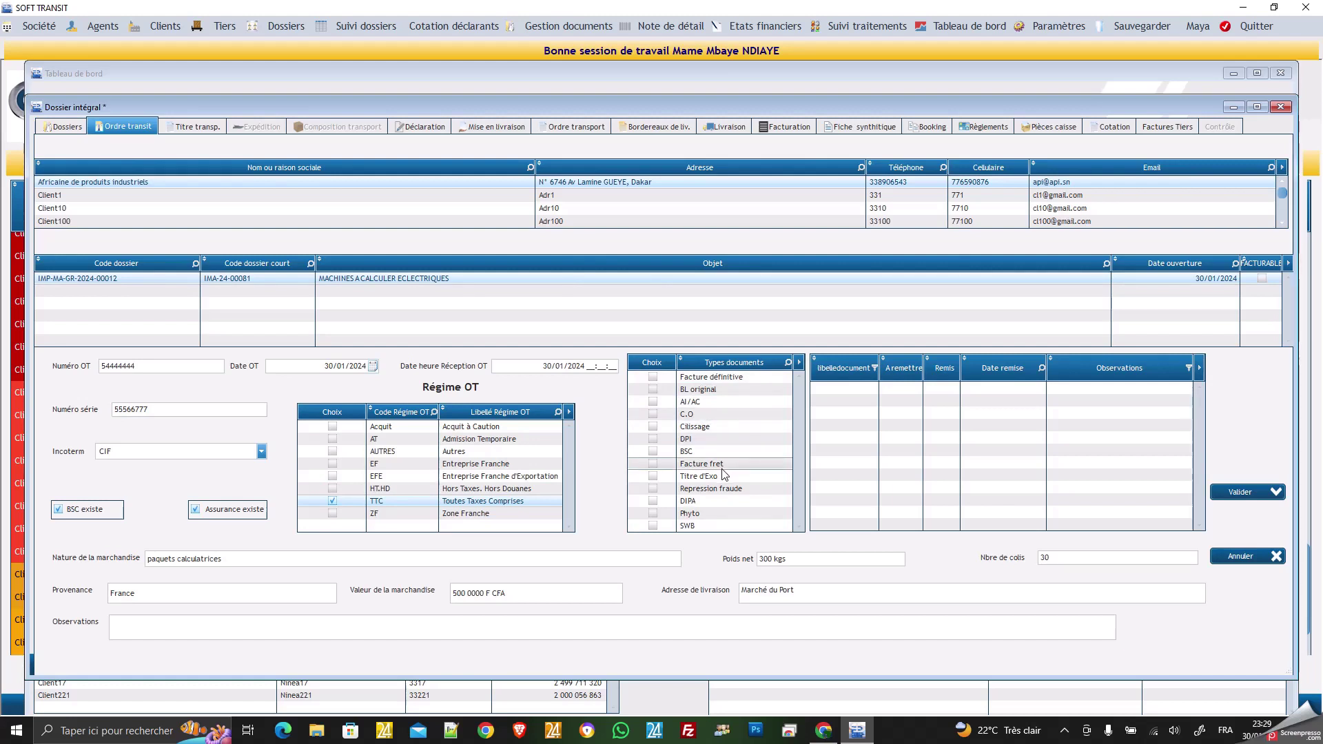
{"action": "left_click", "coordinate": [654, 378]}
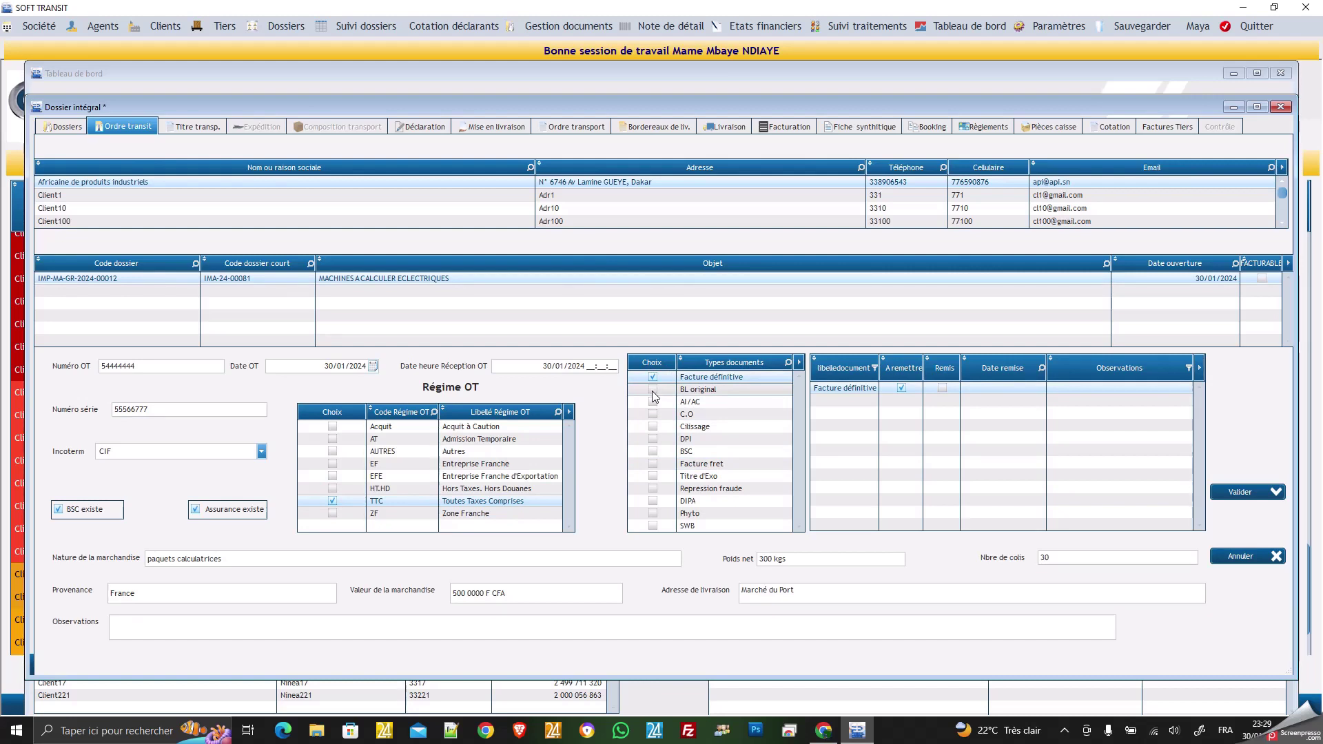
{"action": "left_click", "coordinate": [653, 390]}
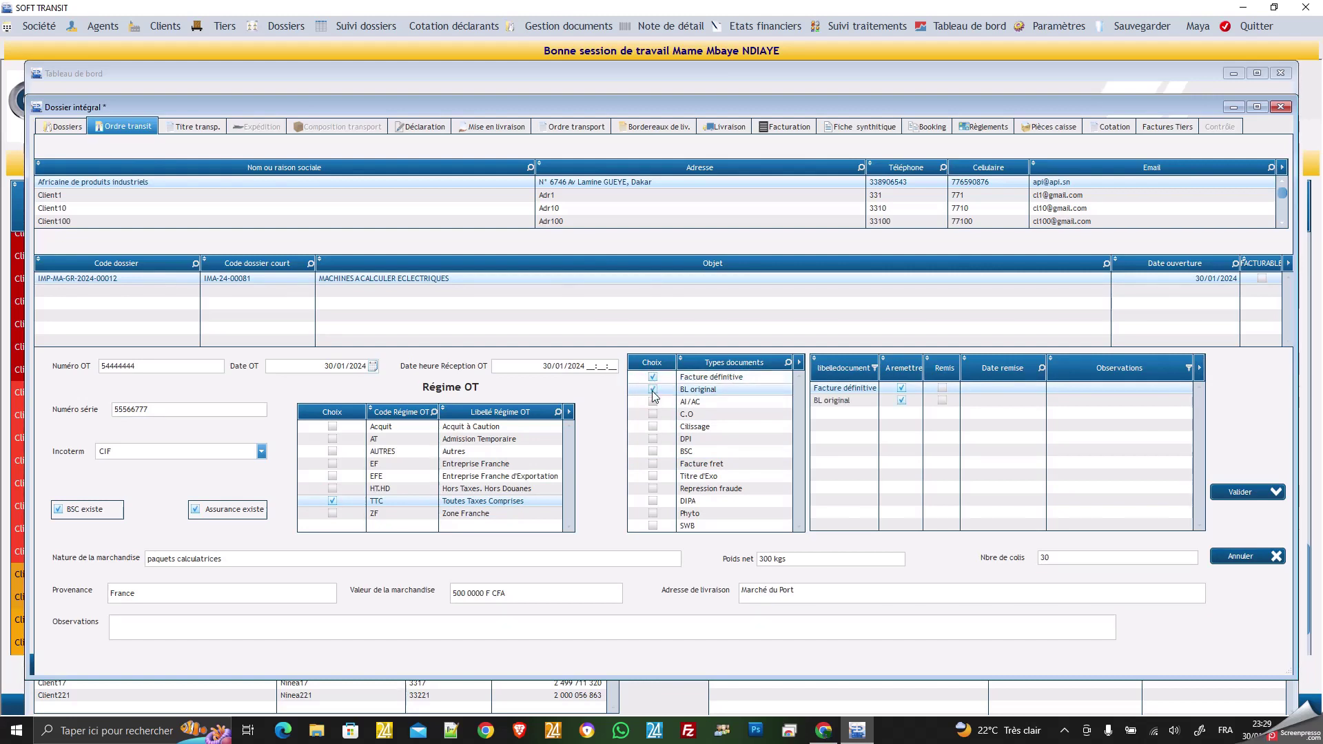
{"action": "left_click", "coordinate": [654, 440]}
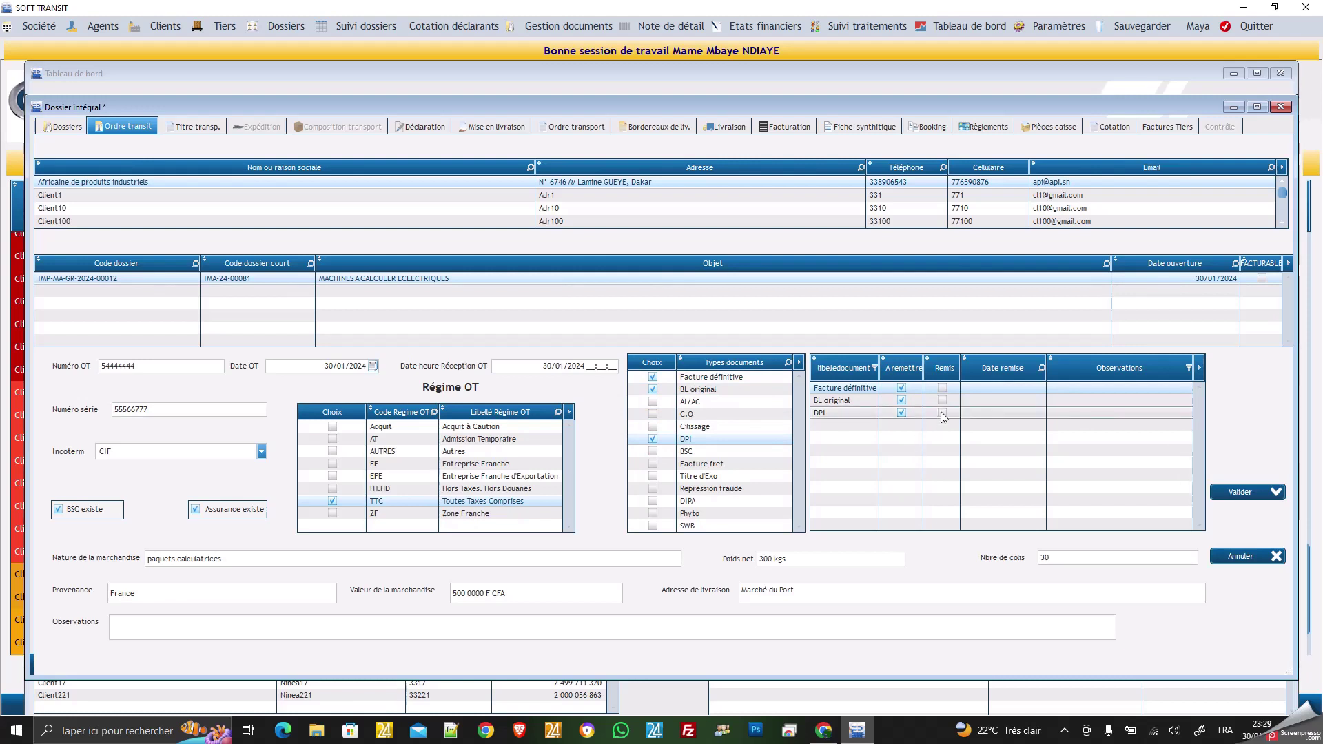
Mark Facture définitive handed over on 30/01/2024 with observation 'Déchirée', then save.
{"action": "left_click", "coordinate": [943, 390]}
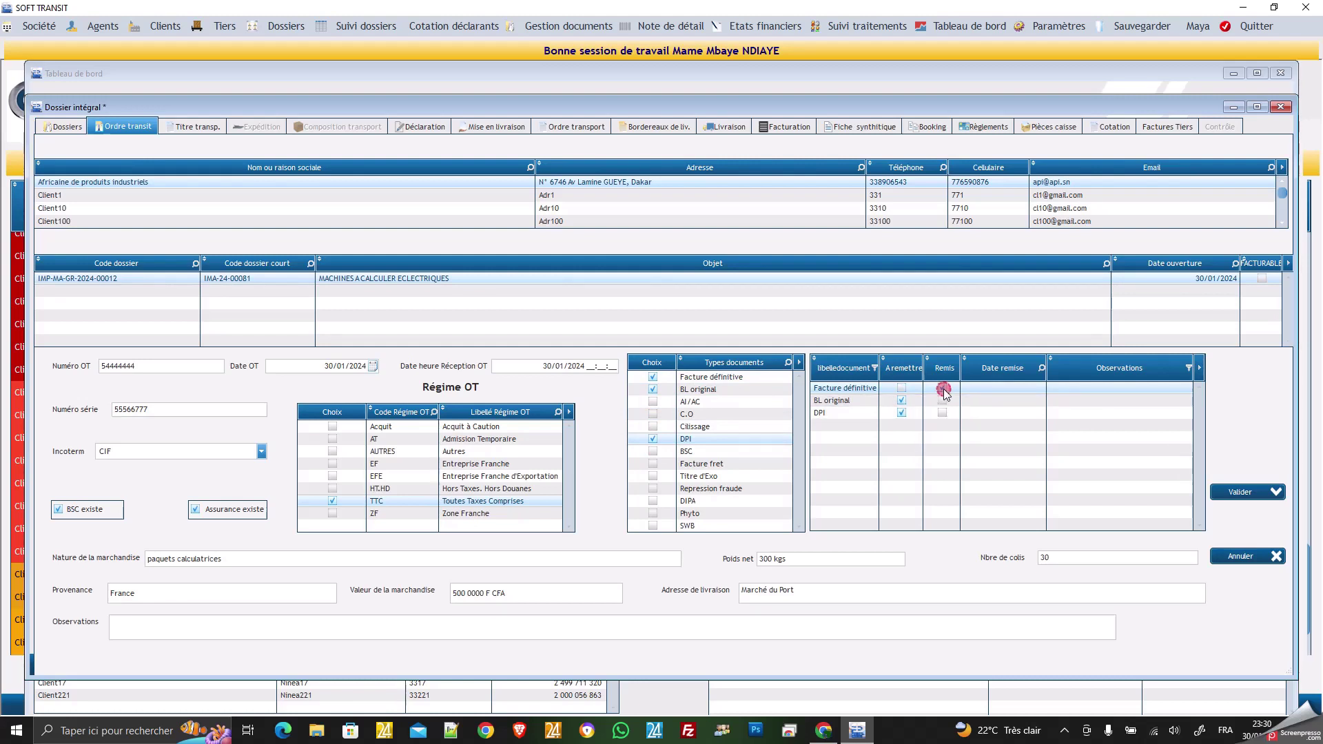
{"action": "left_click", "coordinate": [981, 388]}
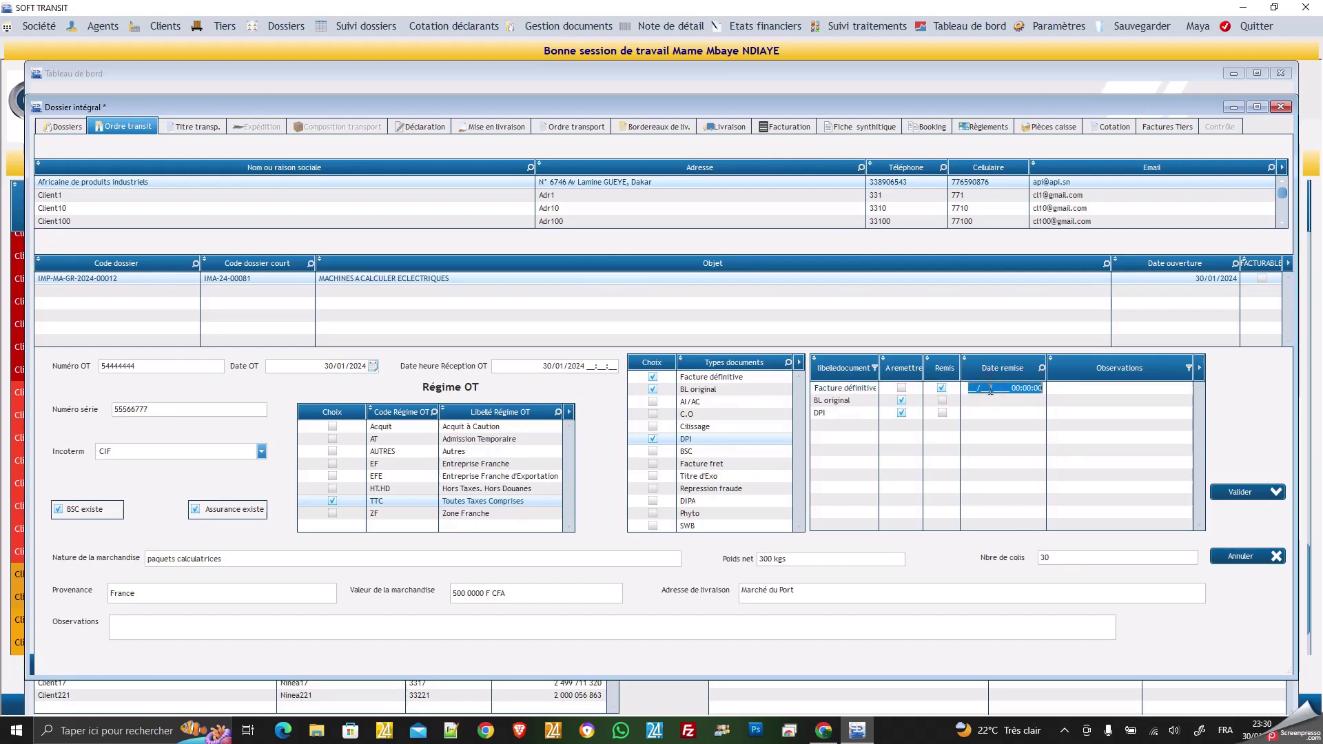
{"action": "left_click", "coordinate": [971, 390]}
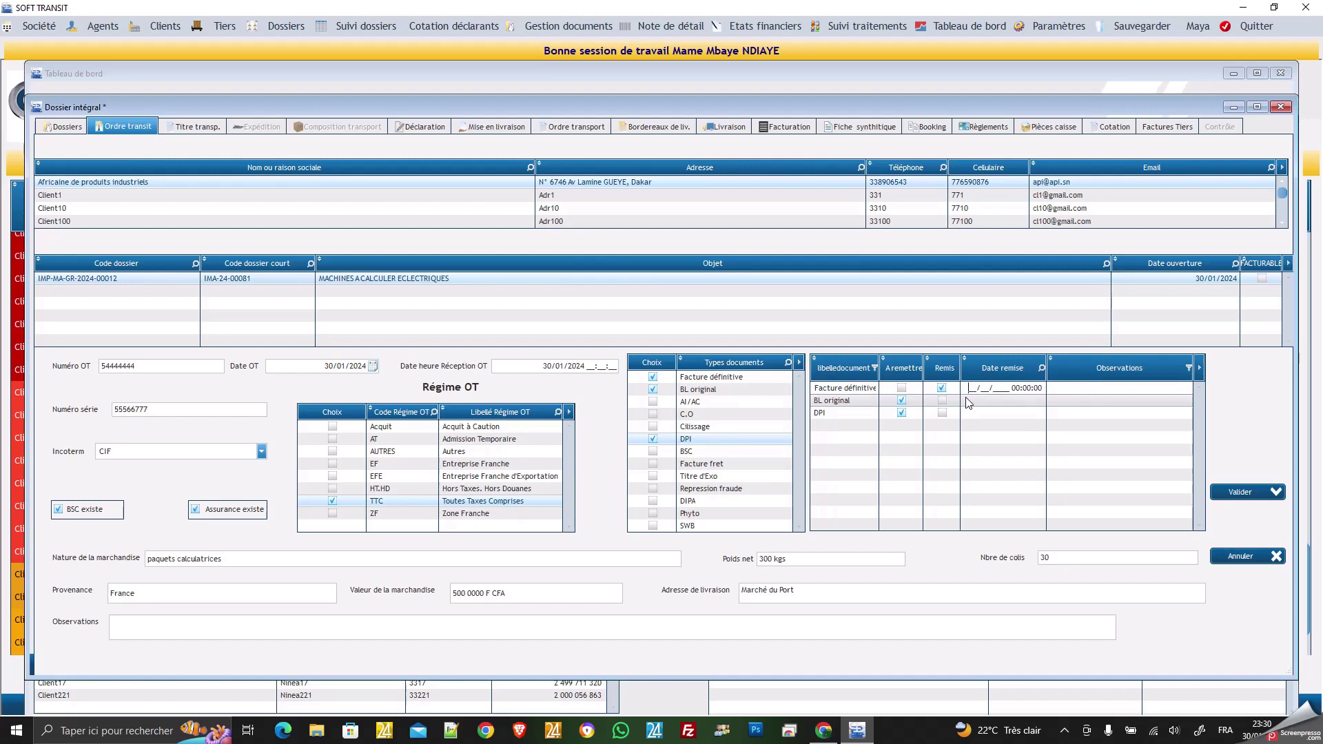
{"action": "type", "text": "30/01/2024 00:00:00"}
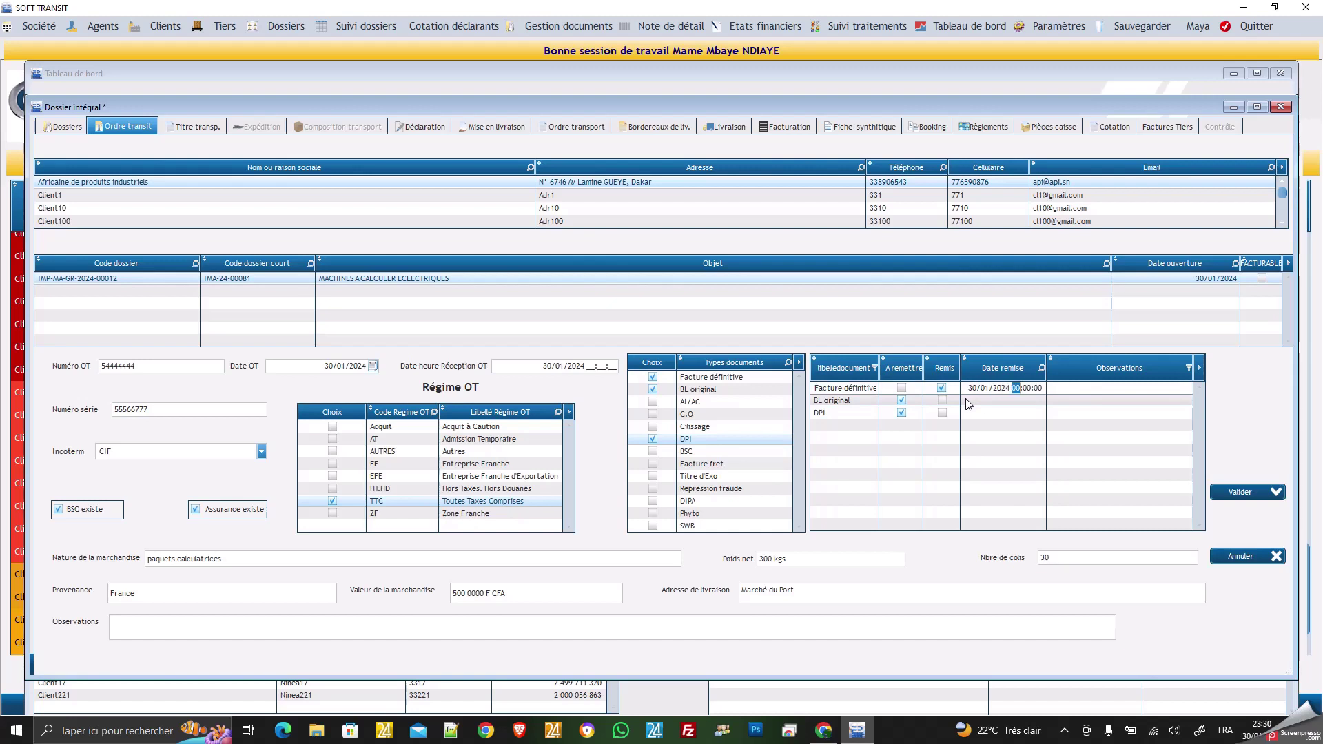
{"action": "left_click", "coordinate": [1075, 388]}
{"action": "left_click", "coordinate": [1072, 401]}
{"action": "type", "text": "Déchirée"}
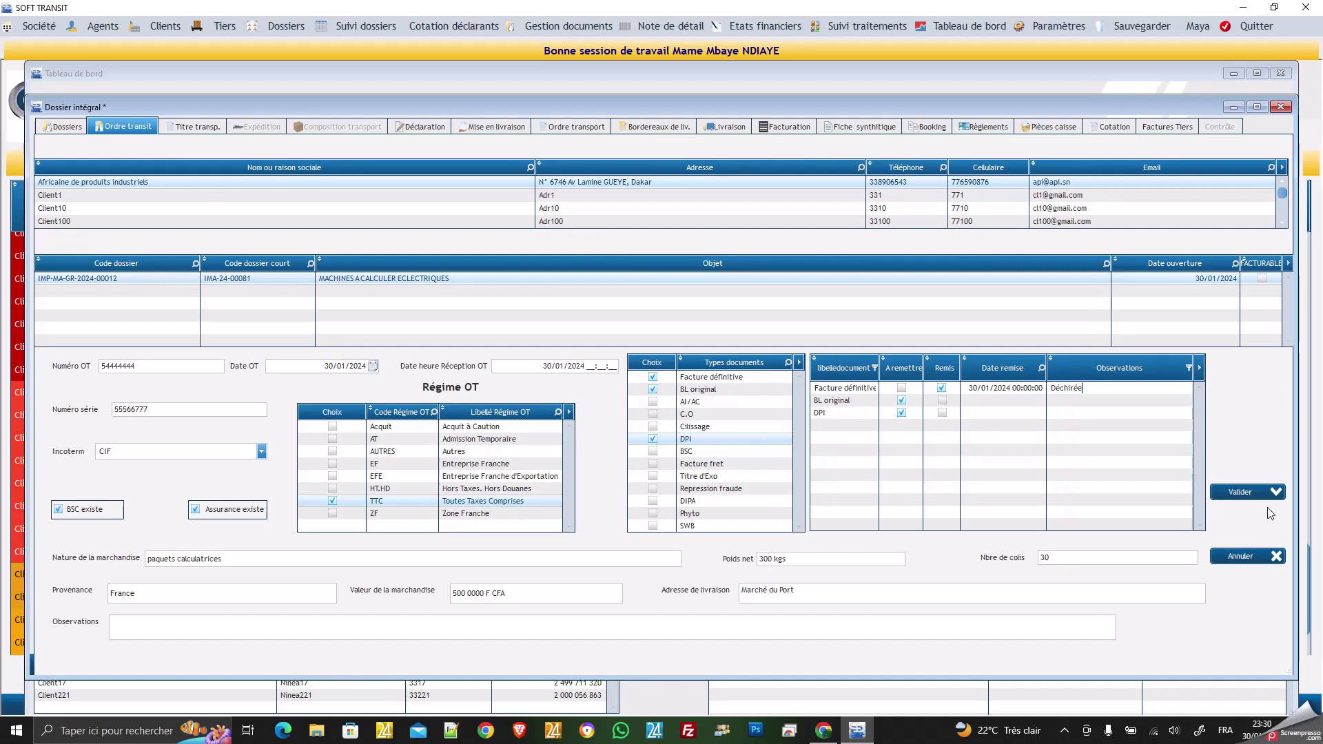
{"action": "left_click", "coordinate": [1238, 493]}
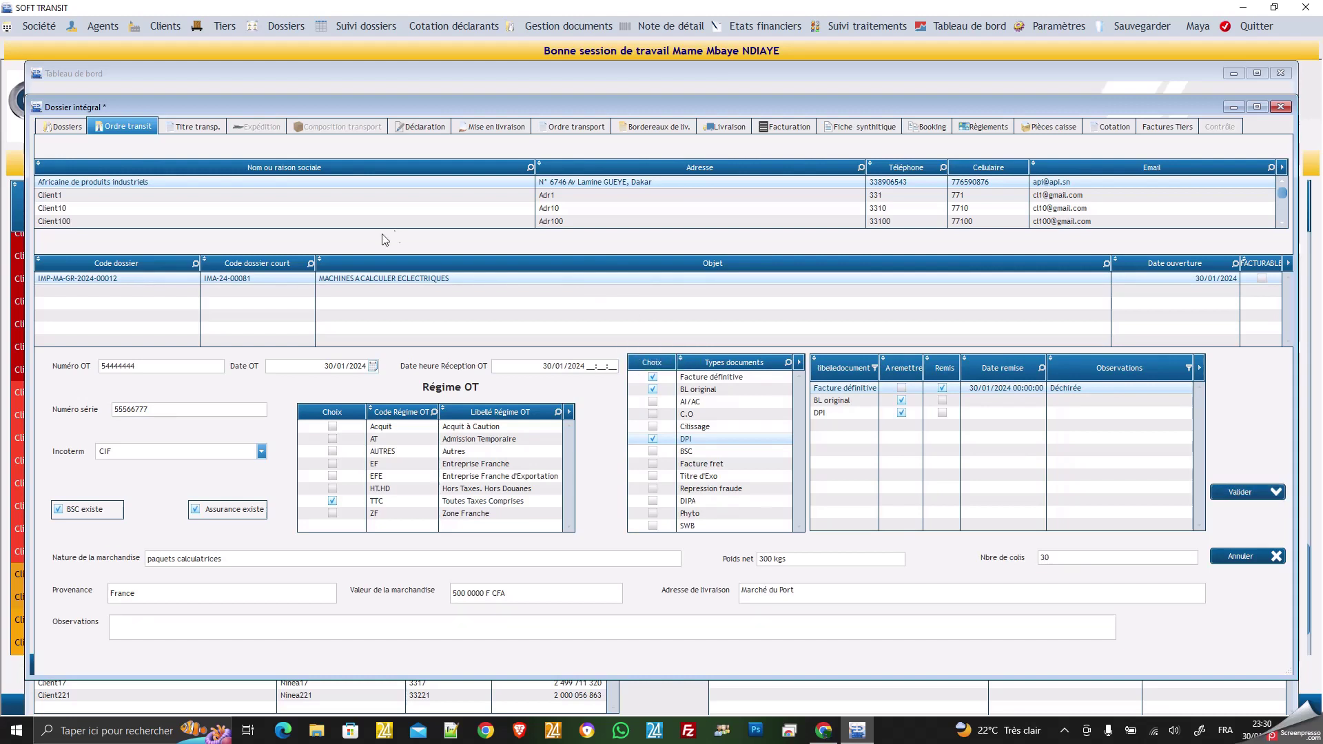
Choose transport document type BL and enter its number 888575.
{"action": "left_click", "coordinate": [210, 129]}
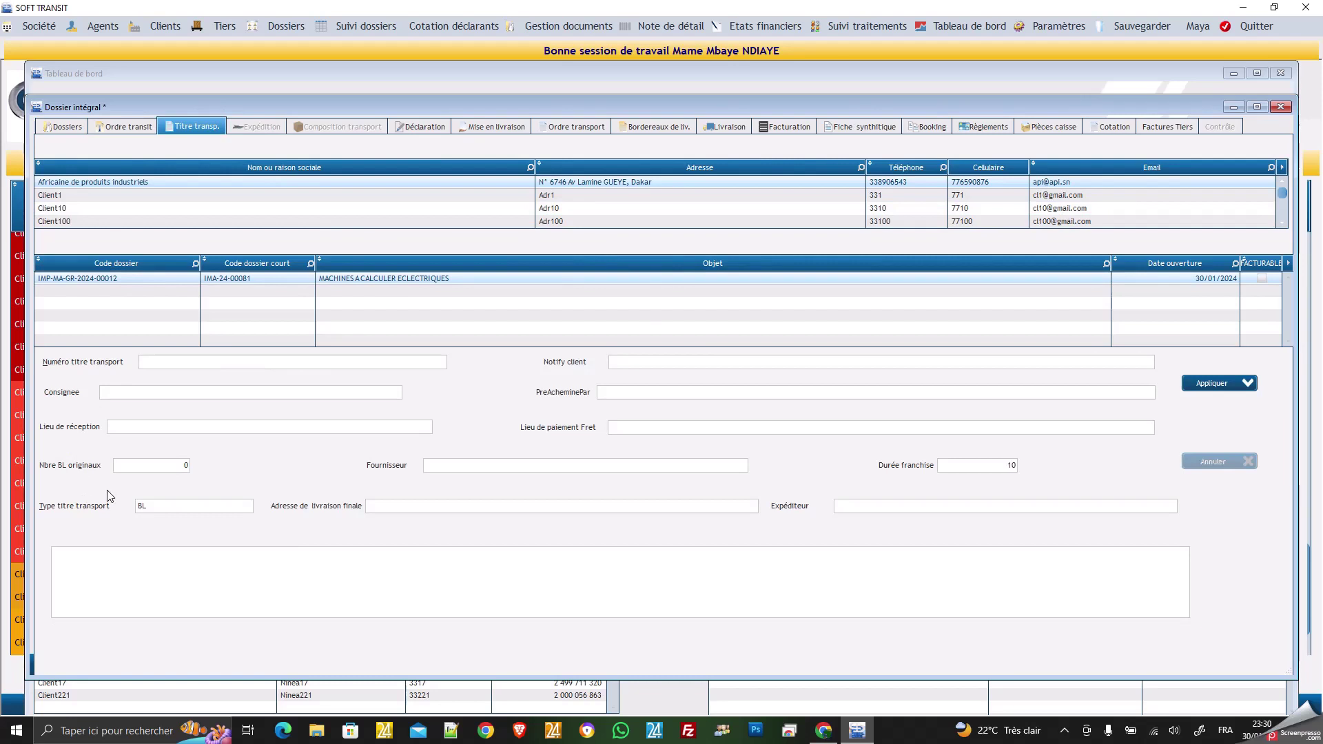
{"action": "left_click", "coordinate": [157, 506]}
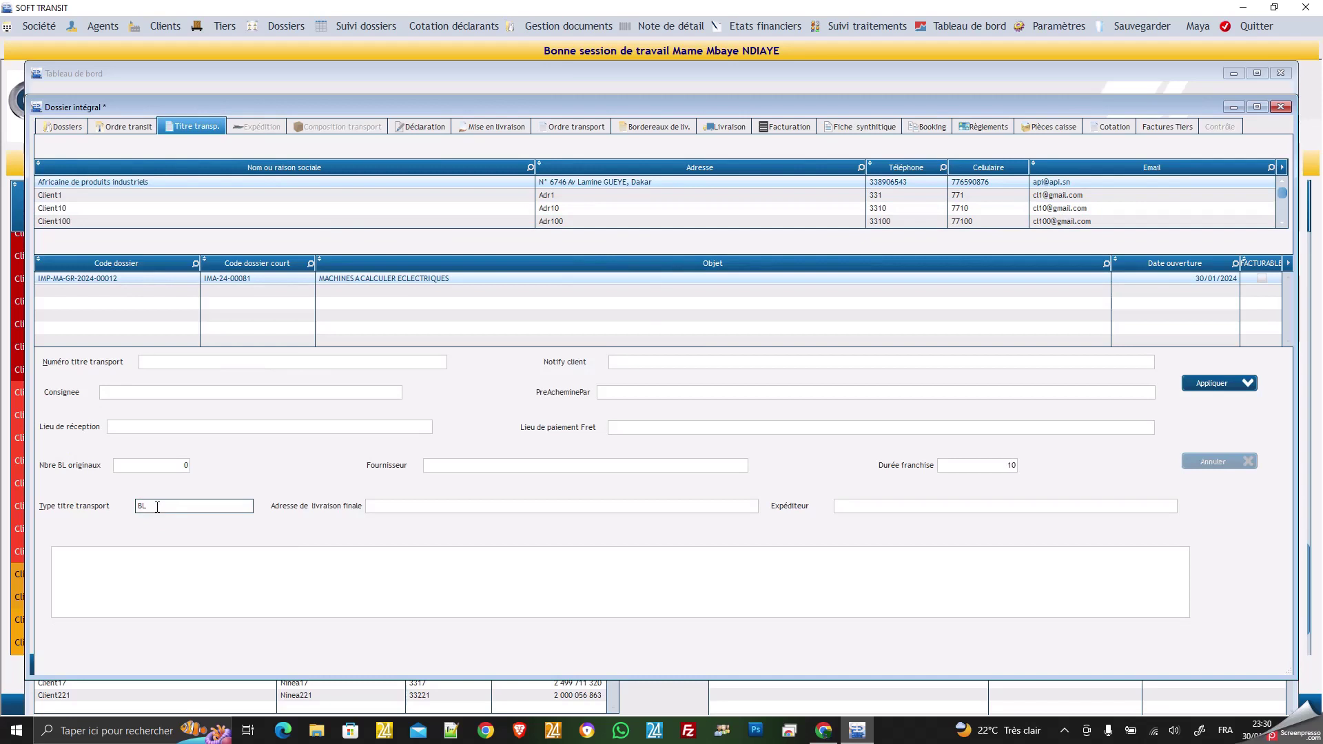
{"action": "left_click", "coordinate": [200, 366]}
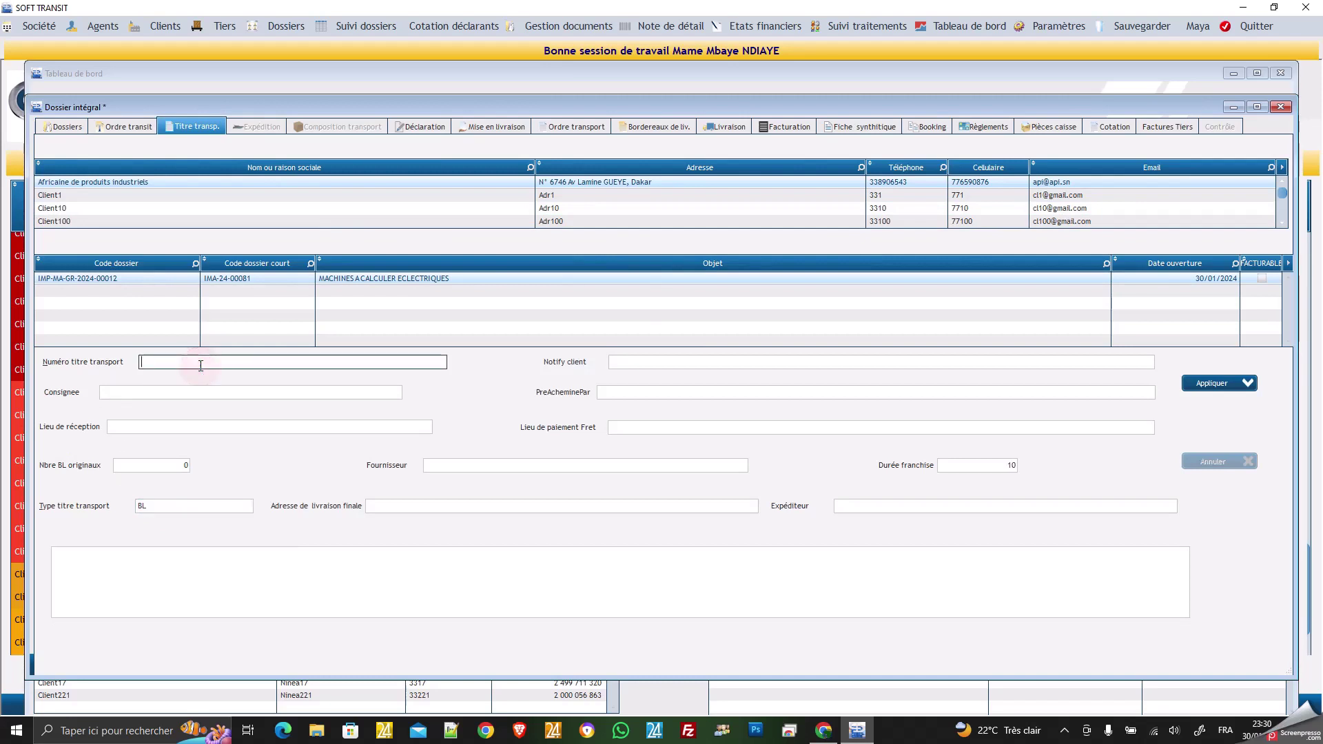
{"action": "type", "text": "'"}
Set reception place 'Dkr Lamine GUEYE' and freight payment place Dkr.
{"action": "left_click", "coordinate": [173, 427]}
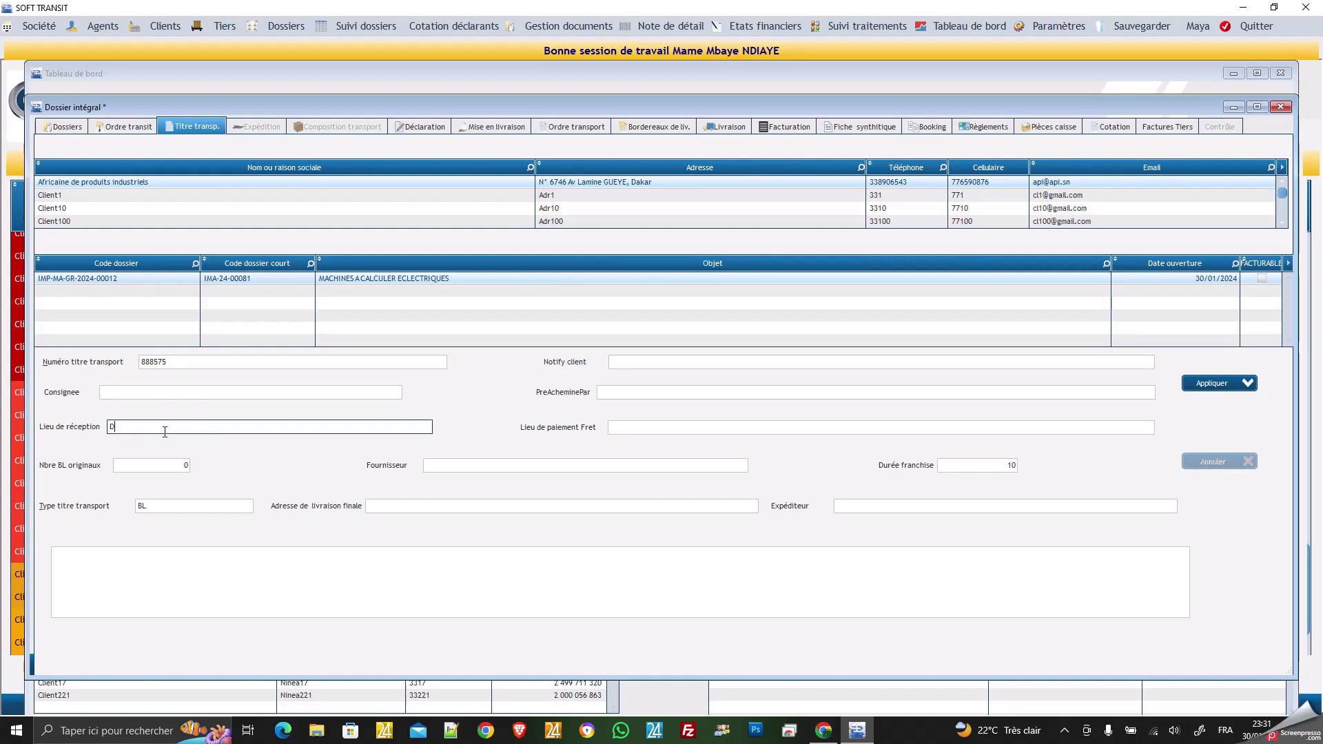
{"action": "type", "text": "Dkr Lamine GUEYE"}
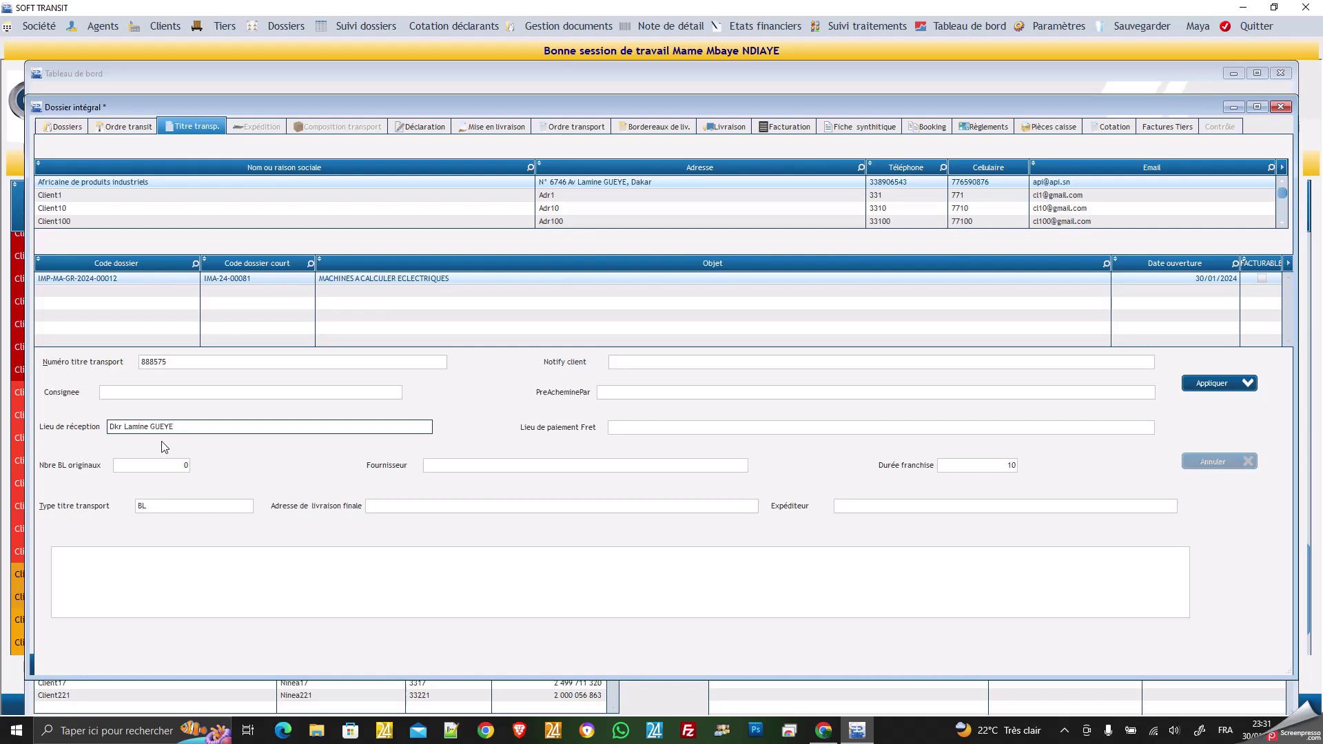
{"action": "left_click", "coordinate": [643, 427]}
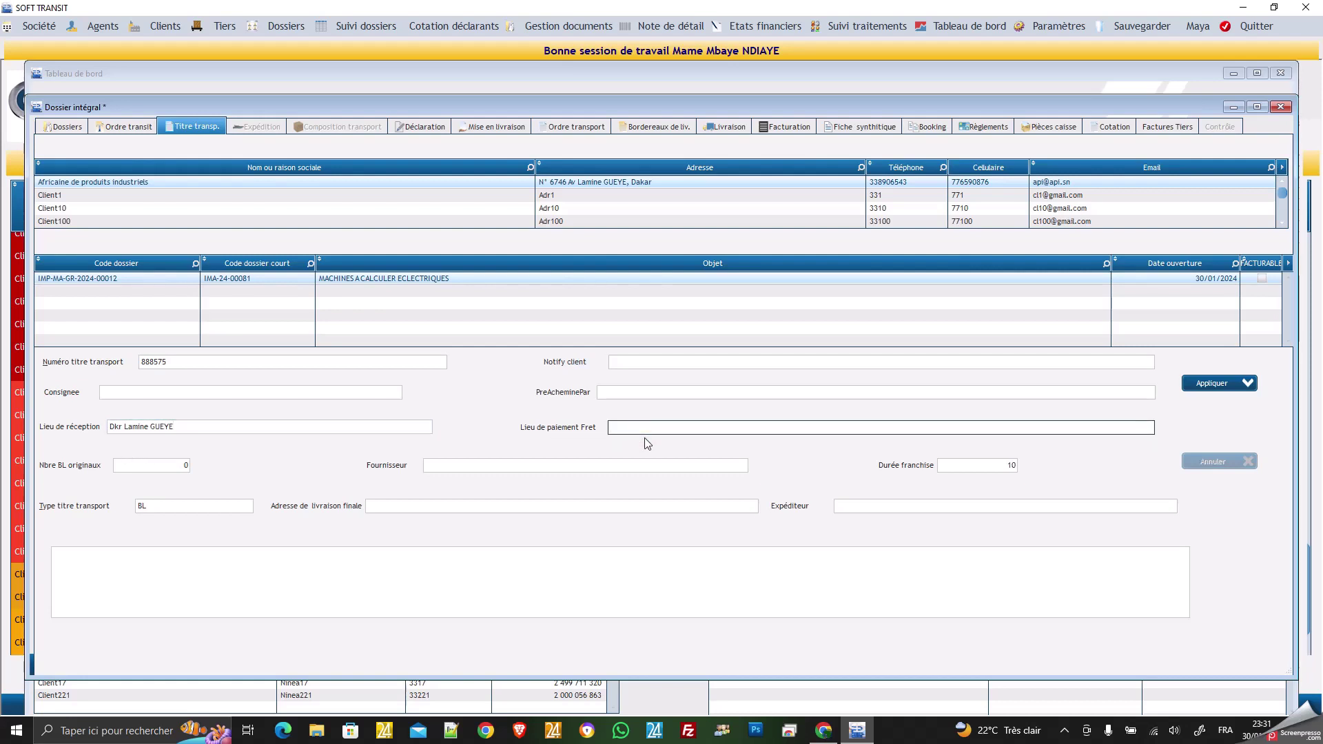
{"action": "type", "text": "Dkr"}
{"action": "left_click", "coordinate": [164, 467]}
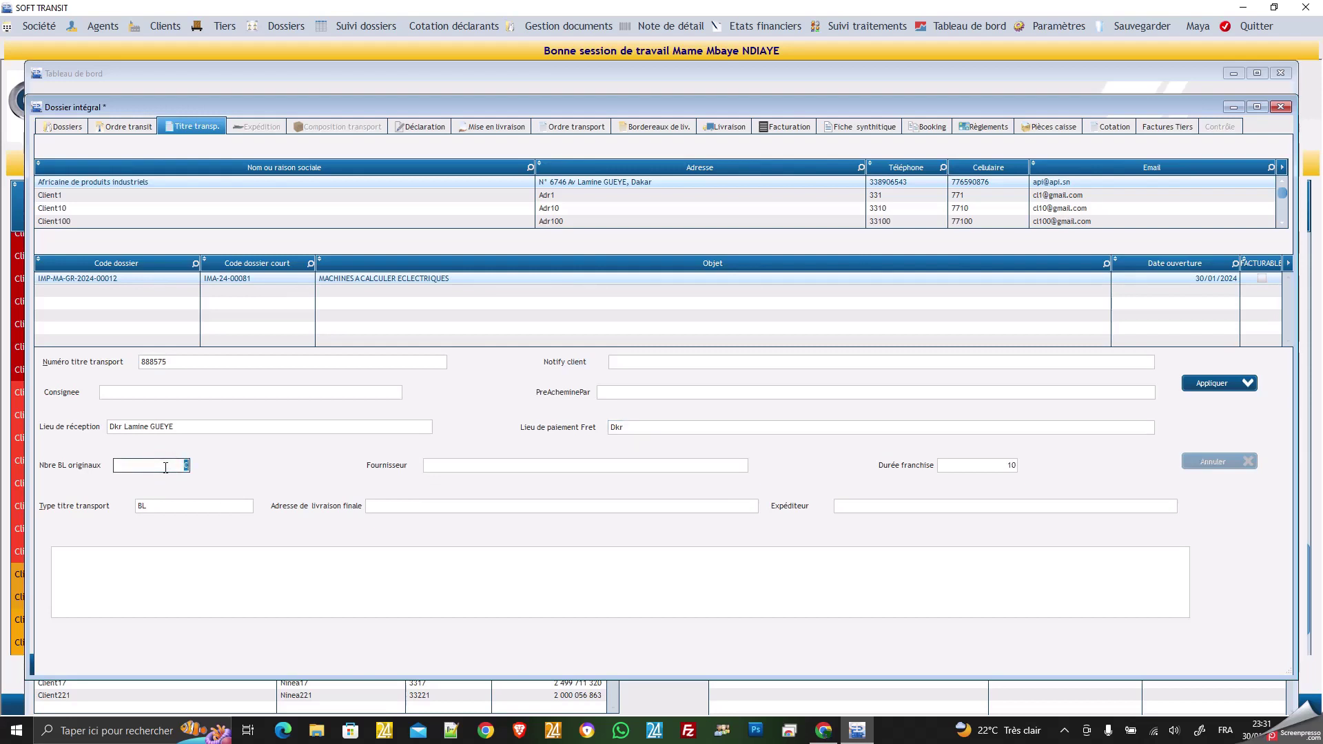
Set 1 original BL and supplier 'Française de produits électroniques'.
{"action": "type", "text": "1"}
{"action": "left_click", "coordinate": [429, 467]}
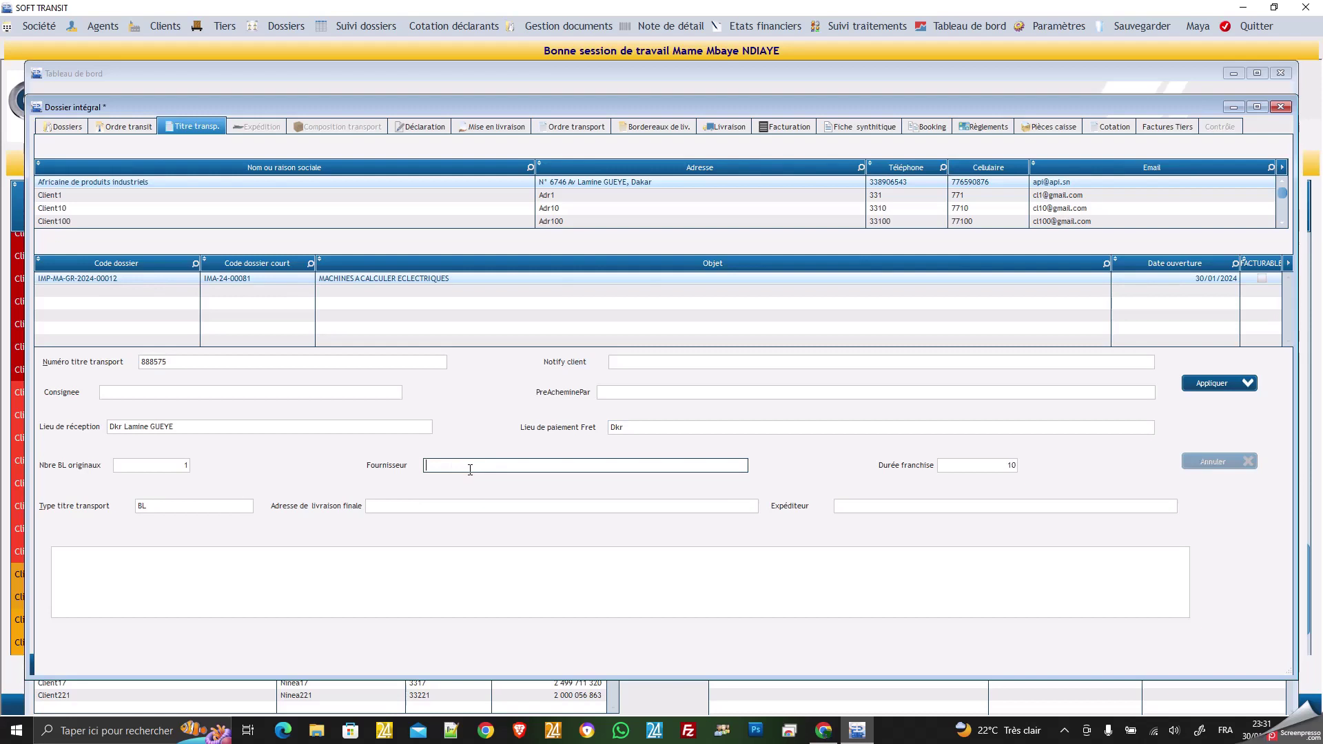
{"action": "type", "text": "FRançaise de produits électroniques"}
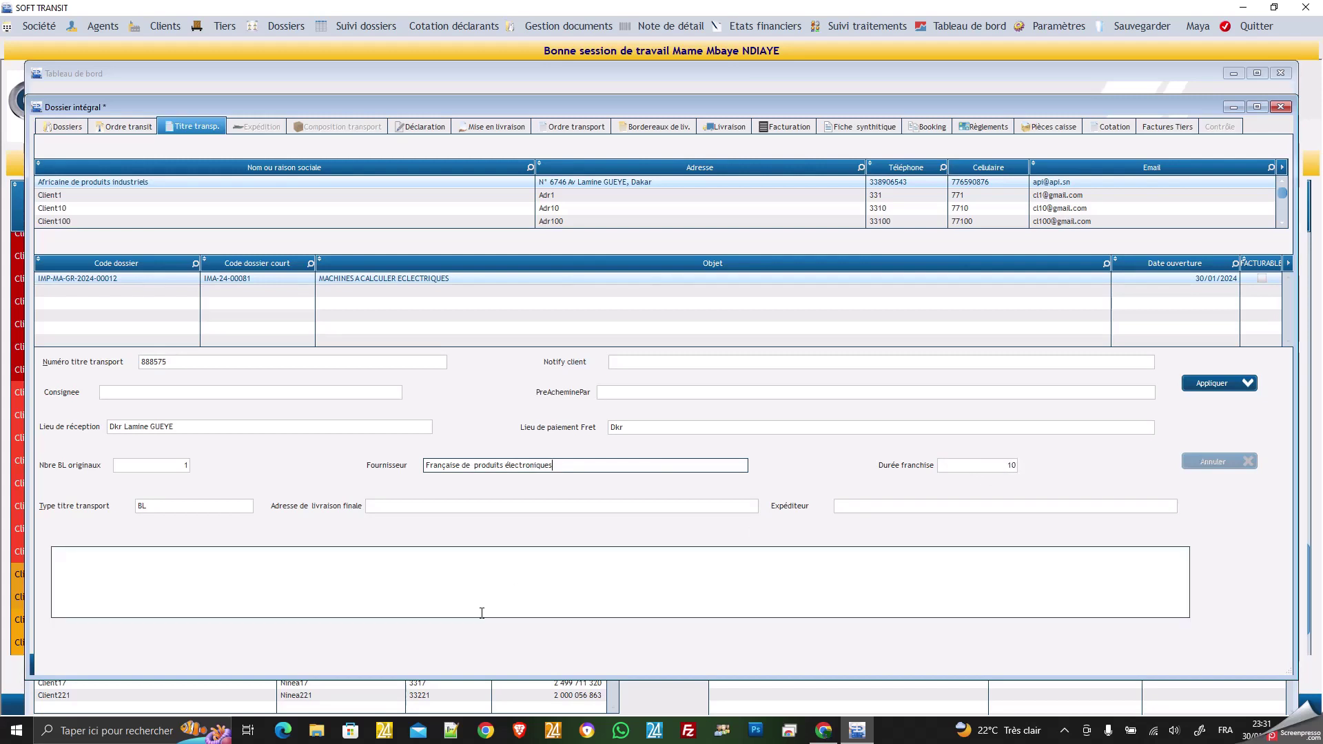
Enter final delivery address 'Marché du port' and shipper 'Transports internationaux', then save.
{"action": "left_click", "coordinate": [447, 507]}
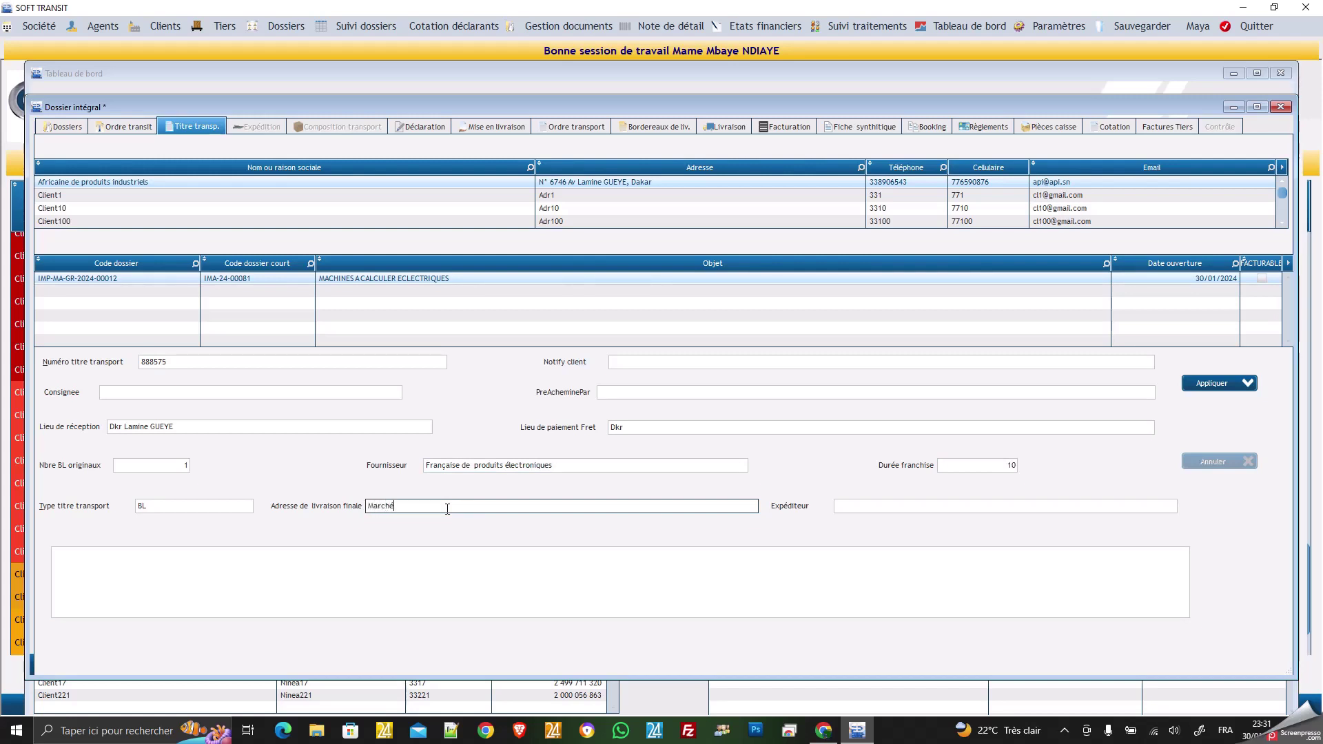
{"action": "type", "text": "Marché du port"}
{"action": "left_click", "coordinate": [864, 504]}
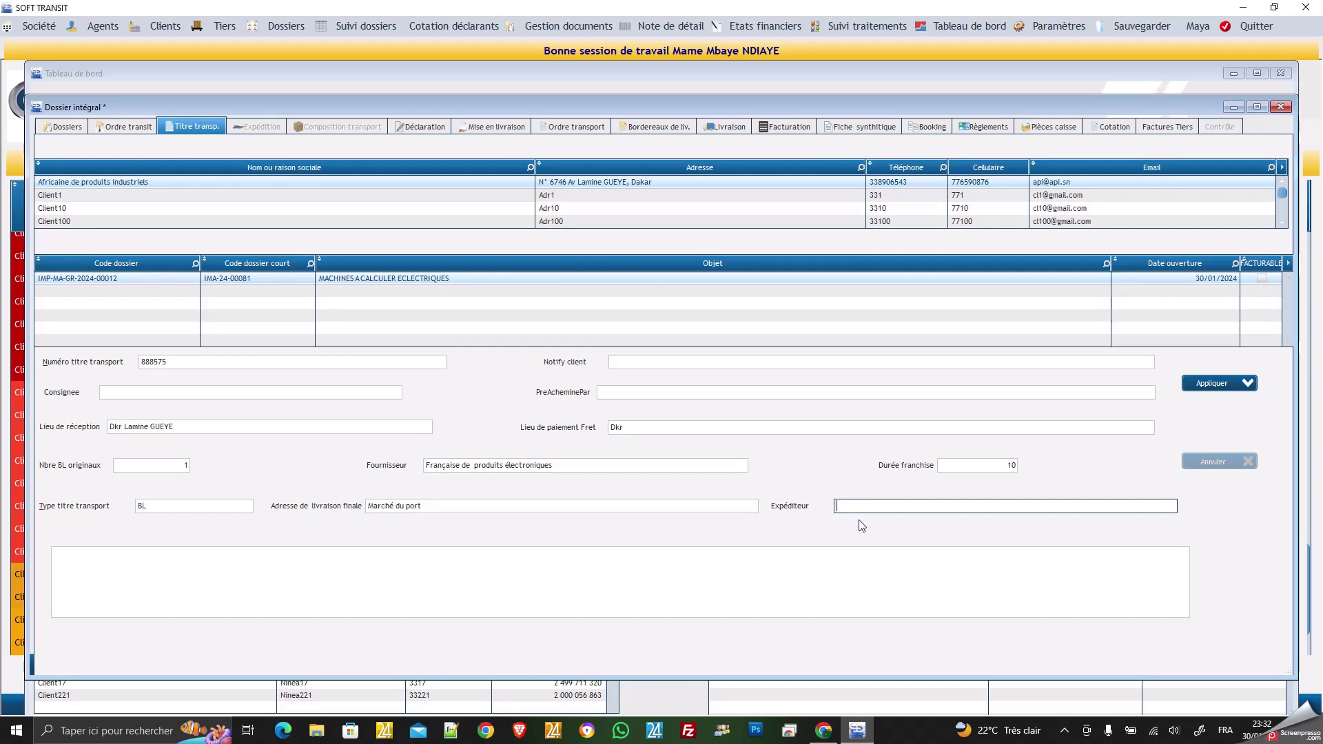
{"action": "type", "text": "Transports internationaux"}
{"action": "left_click", "coordinate": [602, 580]}
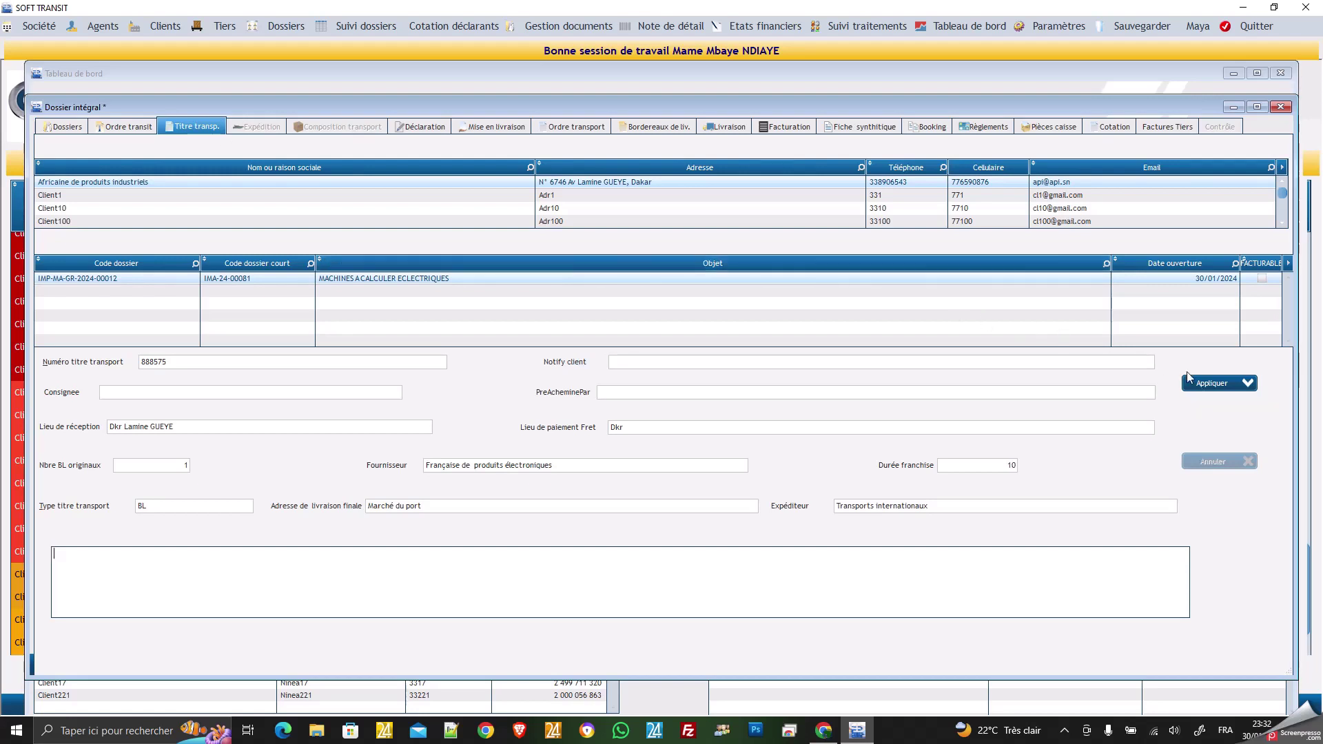
{"action": "left_click", "coordinate": [1209, 383]}
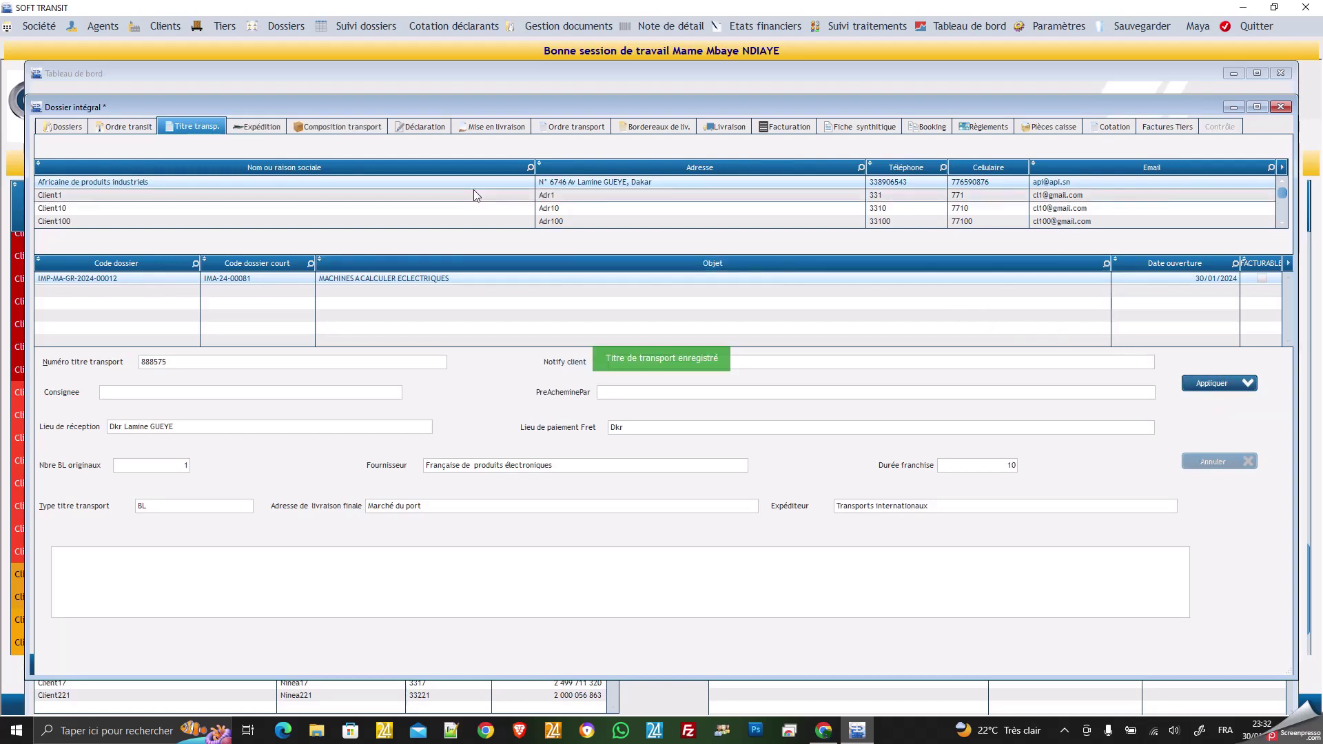
Load the dossier's shipment form and change its label to 'transport de calculatrices'.
{"action": "left_click", "coordinate": [261, 131]}
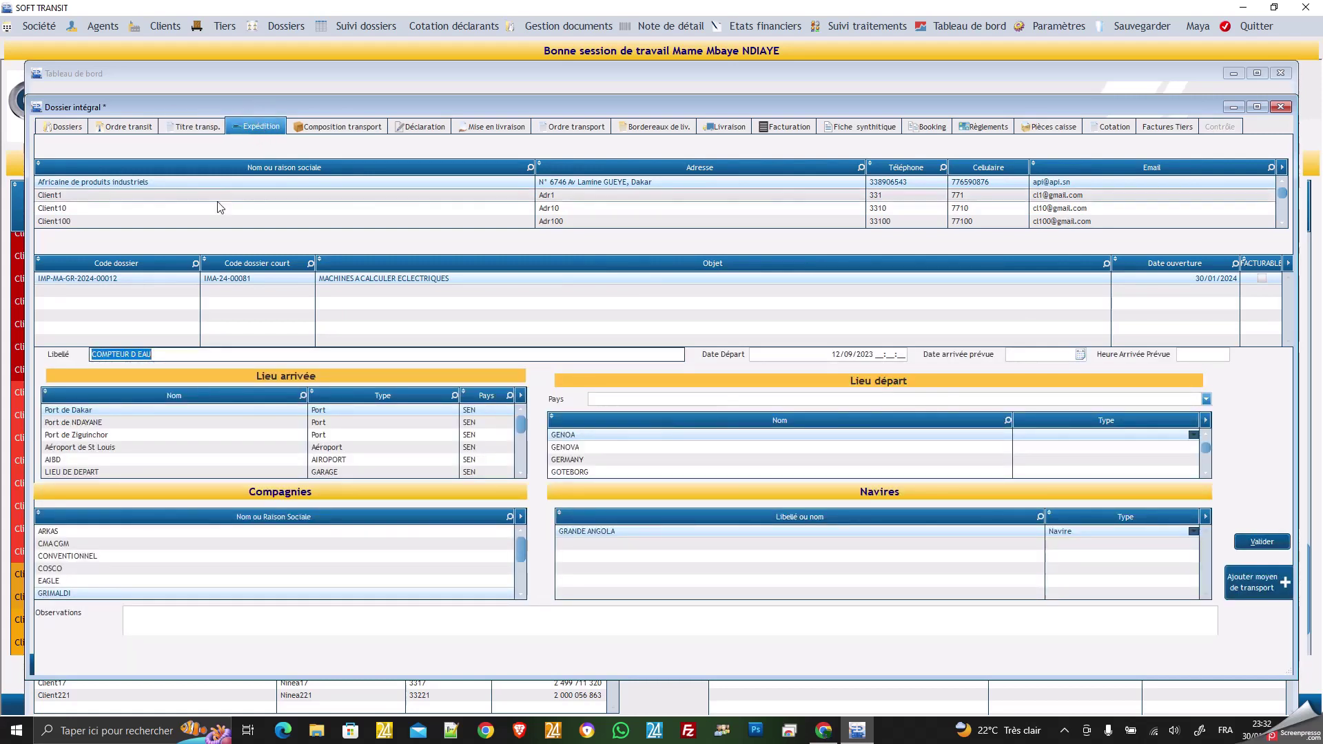
{"action": "left_click", "coordinate": [98, 278]}
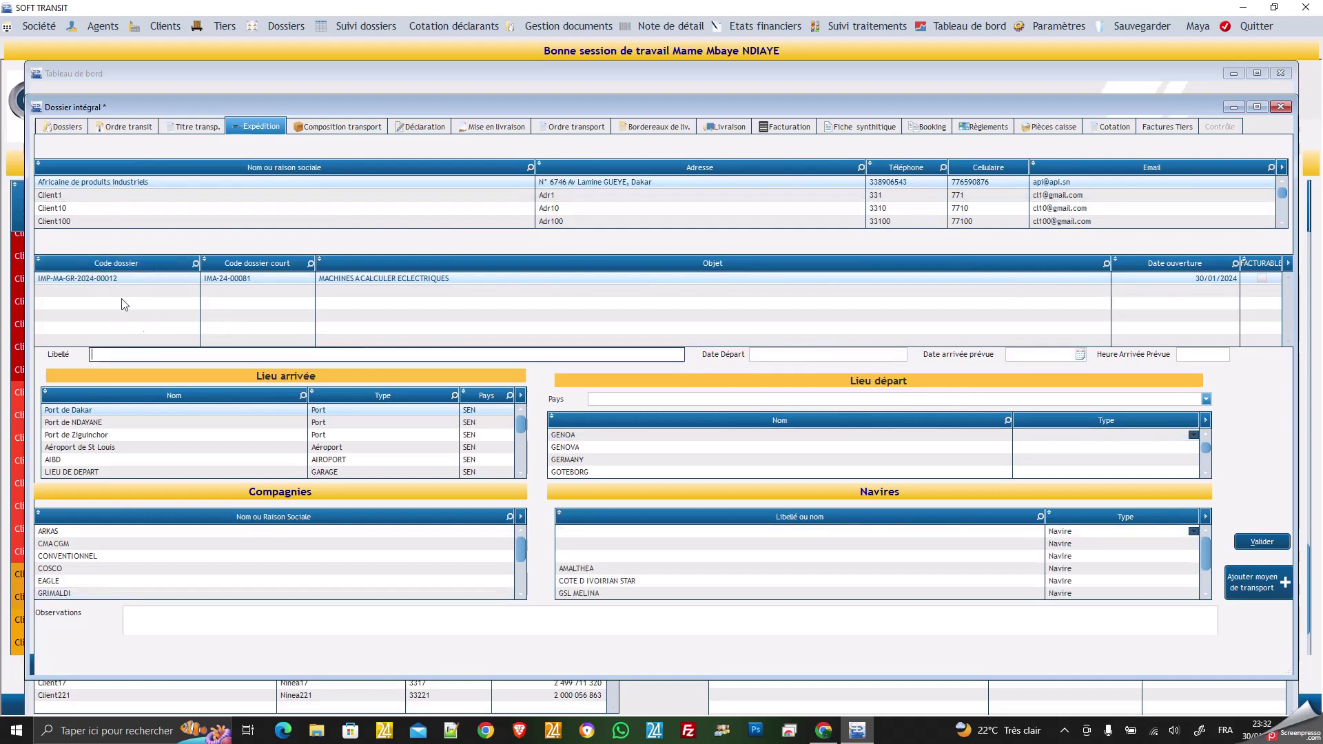
{"action": "left_click", "coordinate": [156, 356]}
{"action": "type", "text": "Tra"}
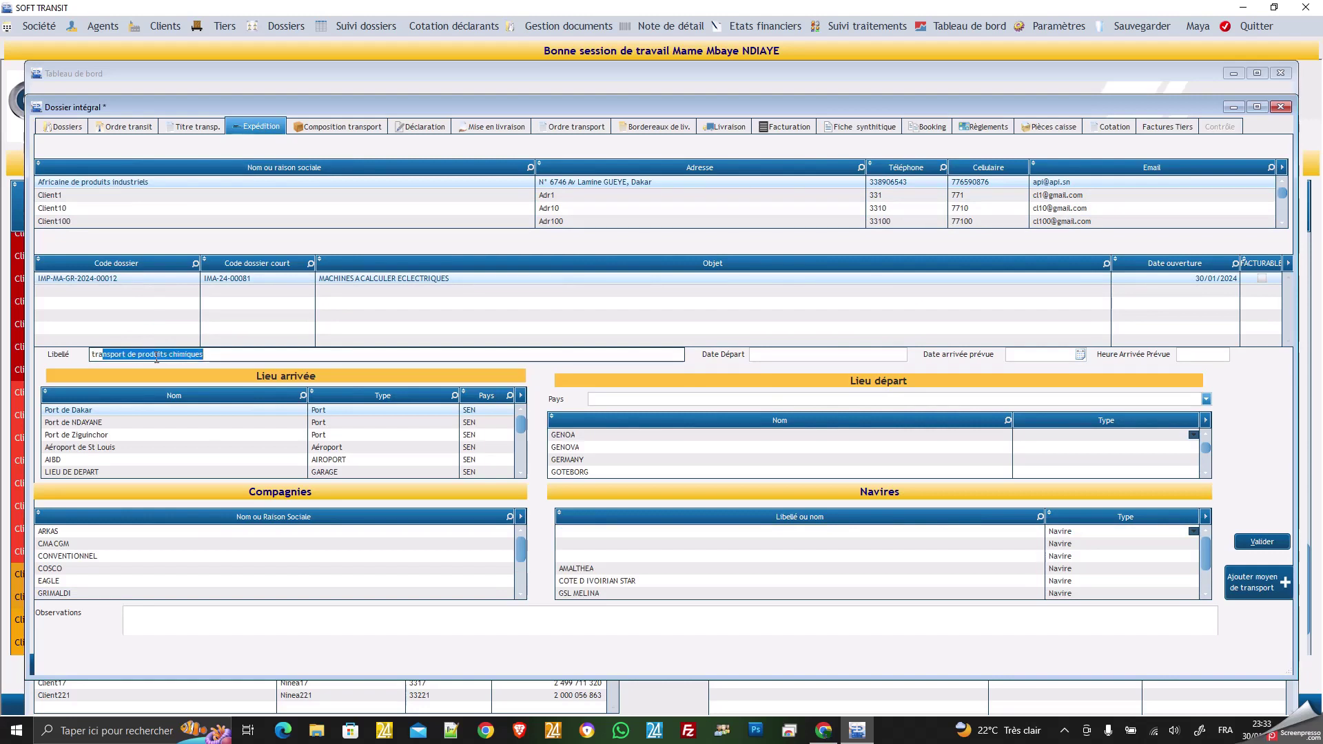
{"action": "type", "text": "ns"}
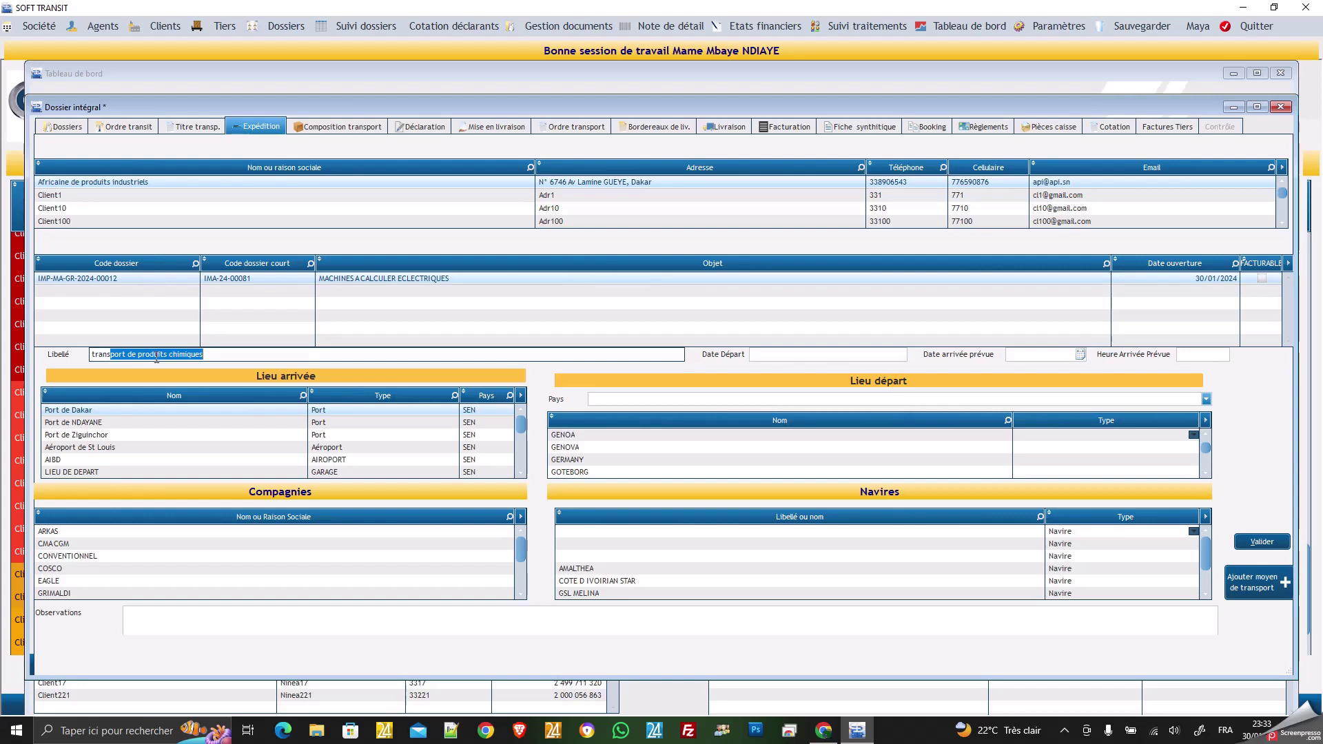
{"action": "left_click", "coordinate": [157, 357]}
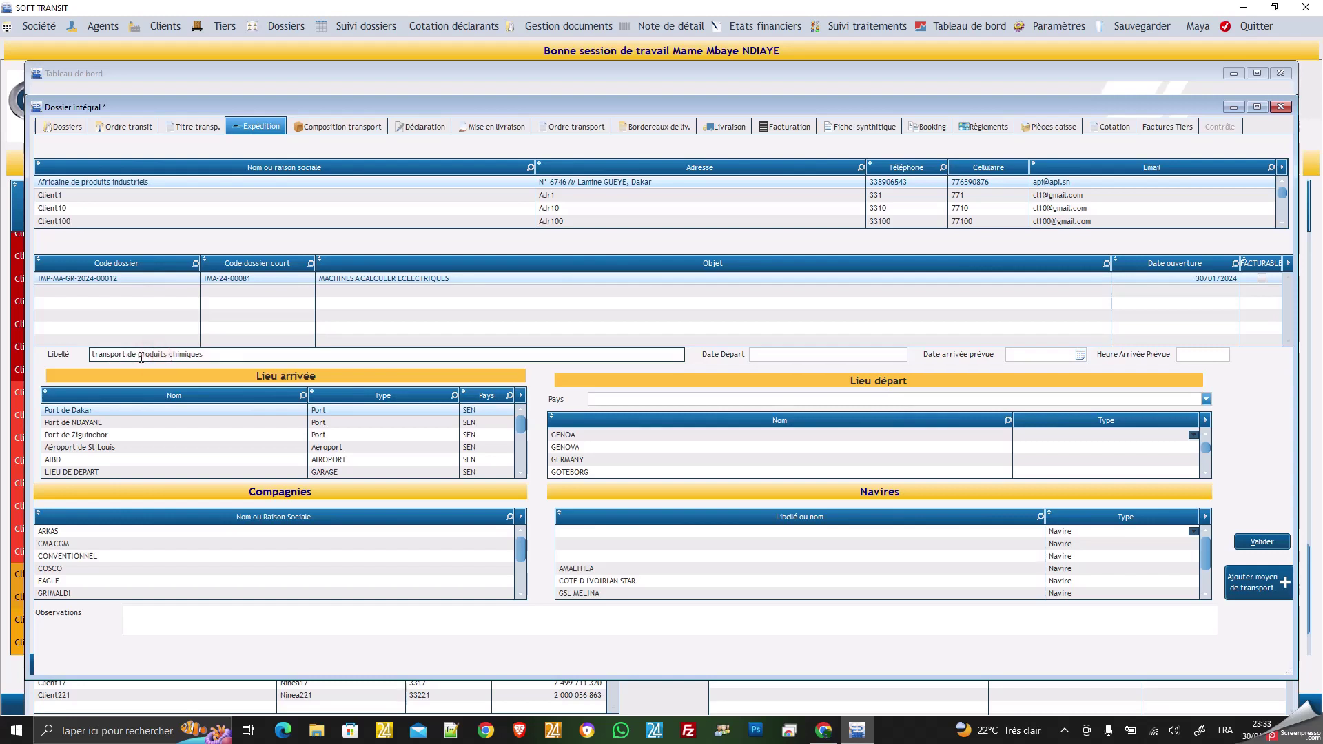
{"action": "left_click_drag", "start_coordinate": [137, 353], "coordinate": [242, 356]}
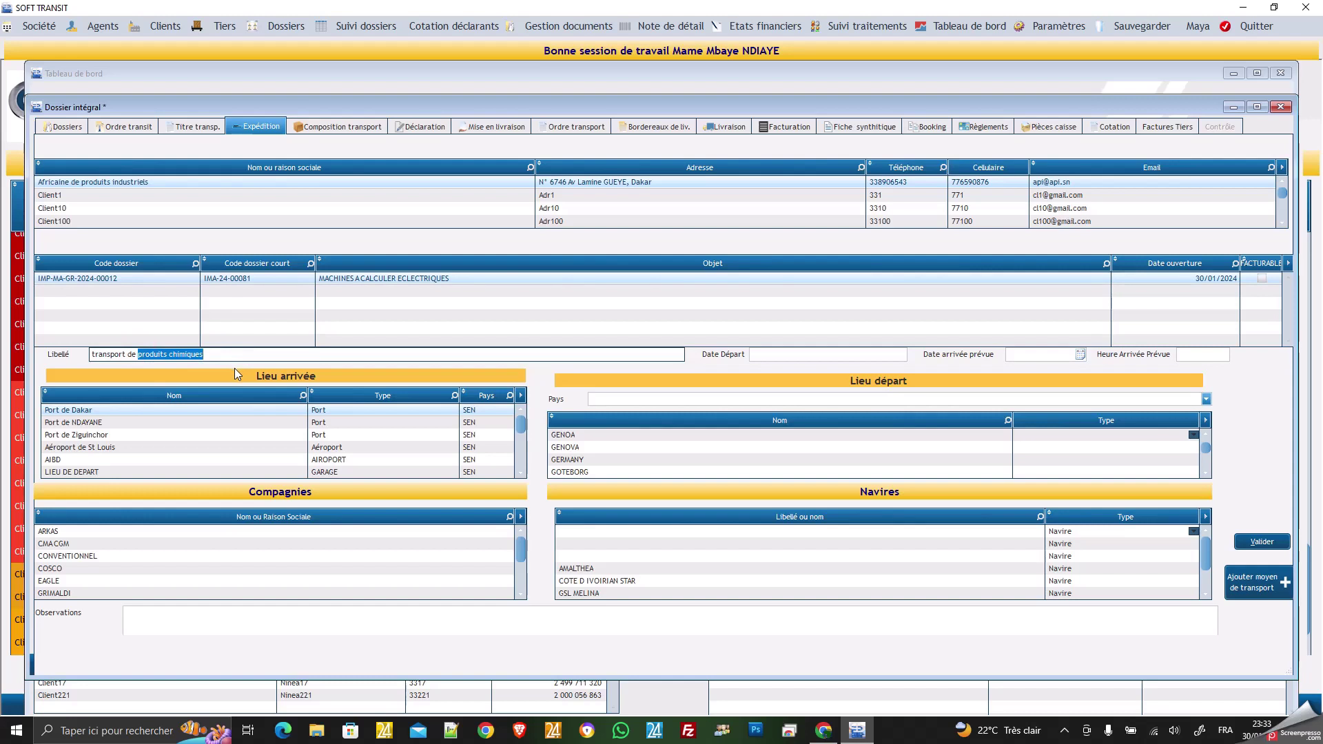
{"action": "type", "text": "cal"}
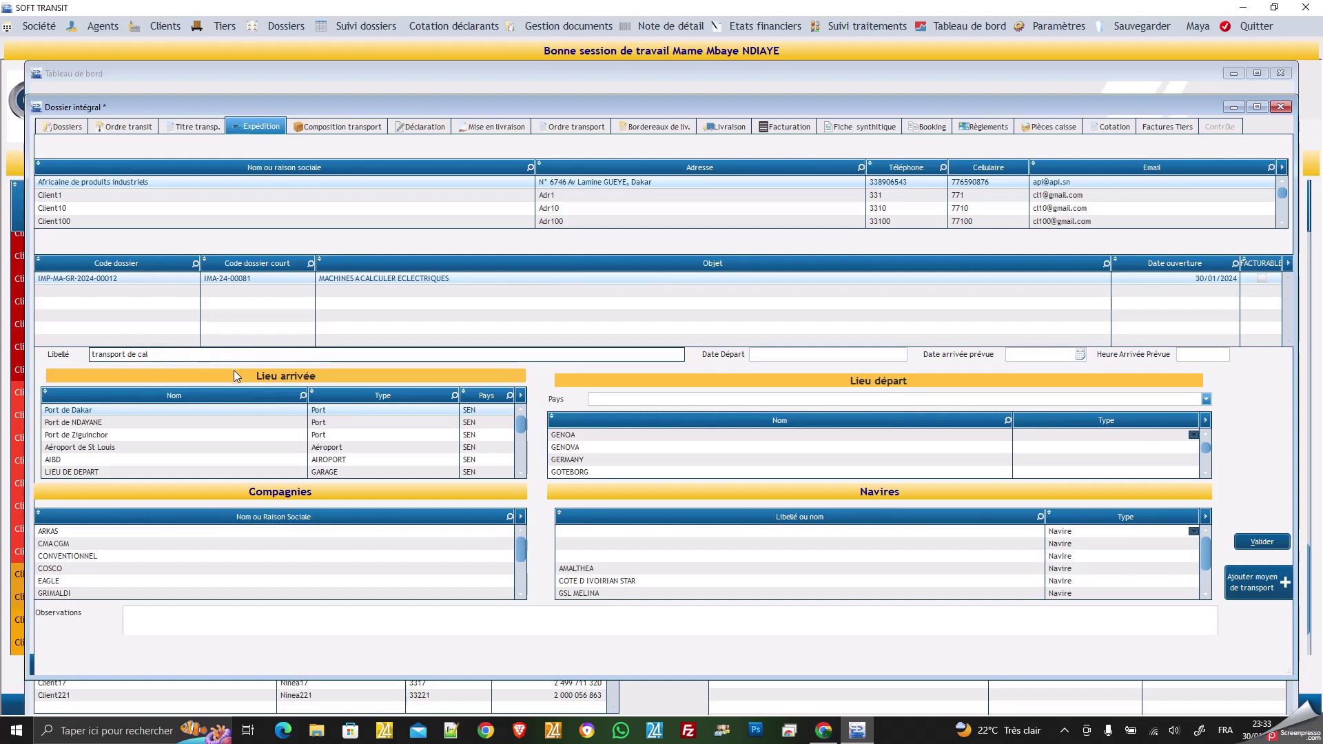
{"action": "type", "text": "culatrices"}
Set departure date 02/02/2024 and expected arrival 20/02/2024 at 12:00.
{"action": "left_click", "coordinate": [780, 356]}
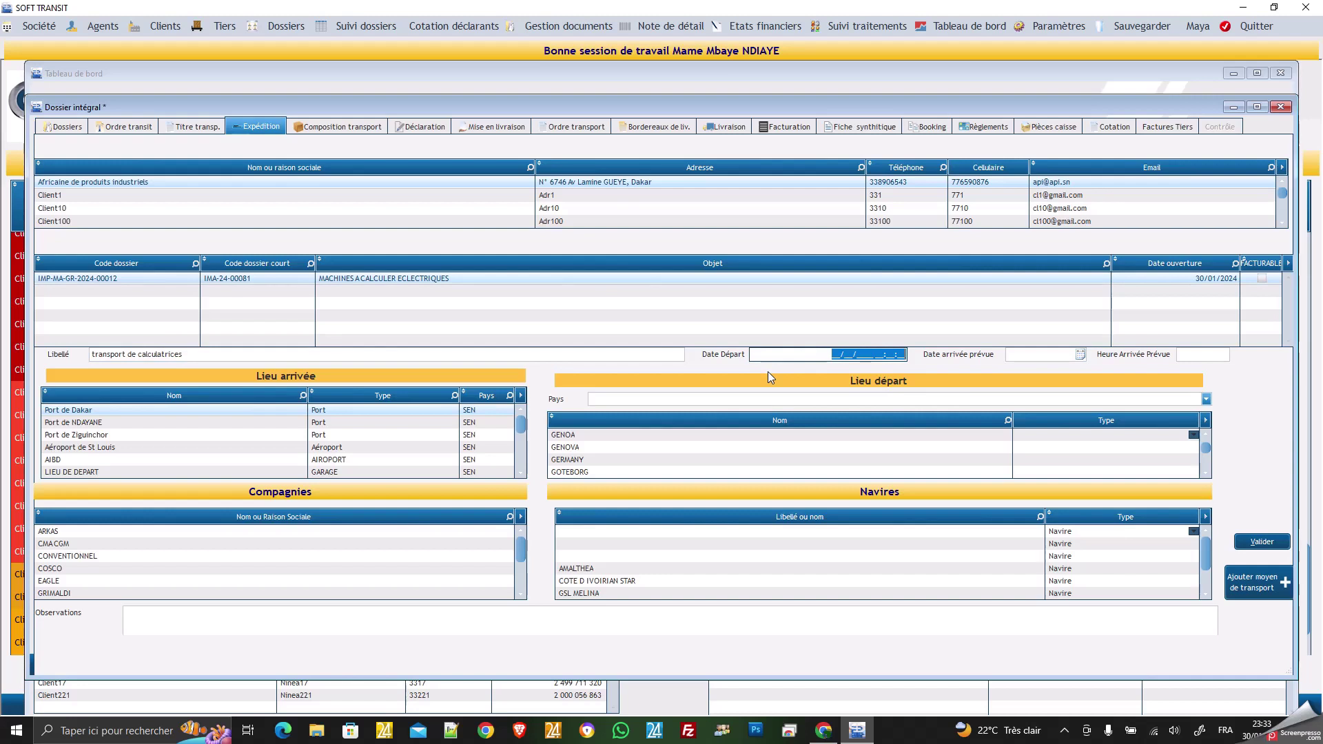
{"action": "type", "text": "02/02/2024"}
{"action": "left_click", "coordinate": [1016, 353]}
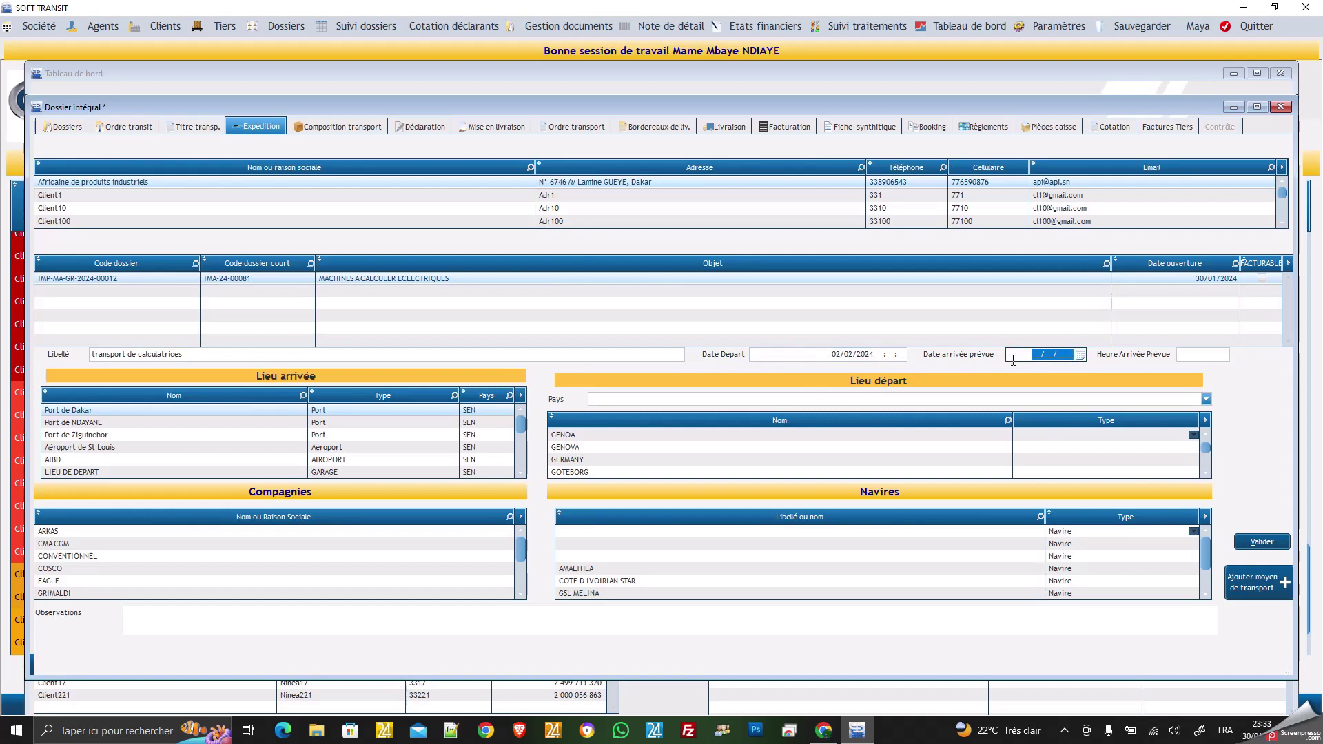
{"action": "type", "text": "20/04"}
{"action": "key", "text": "BackSpace"}
{"action": "type", "text": "2"}
{"action": "type", "text": "2024"}
{"action": "left_click", "coordinate": [1200, 357]}
{"action": "type", "text": "12:00"}
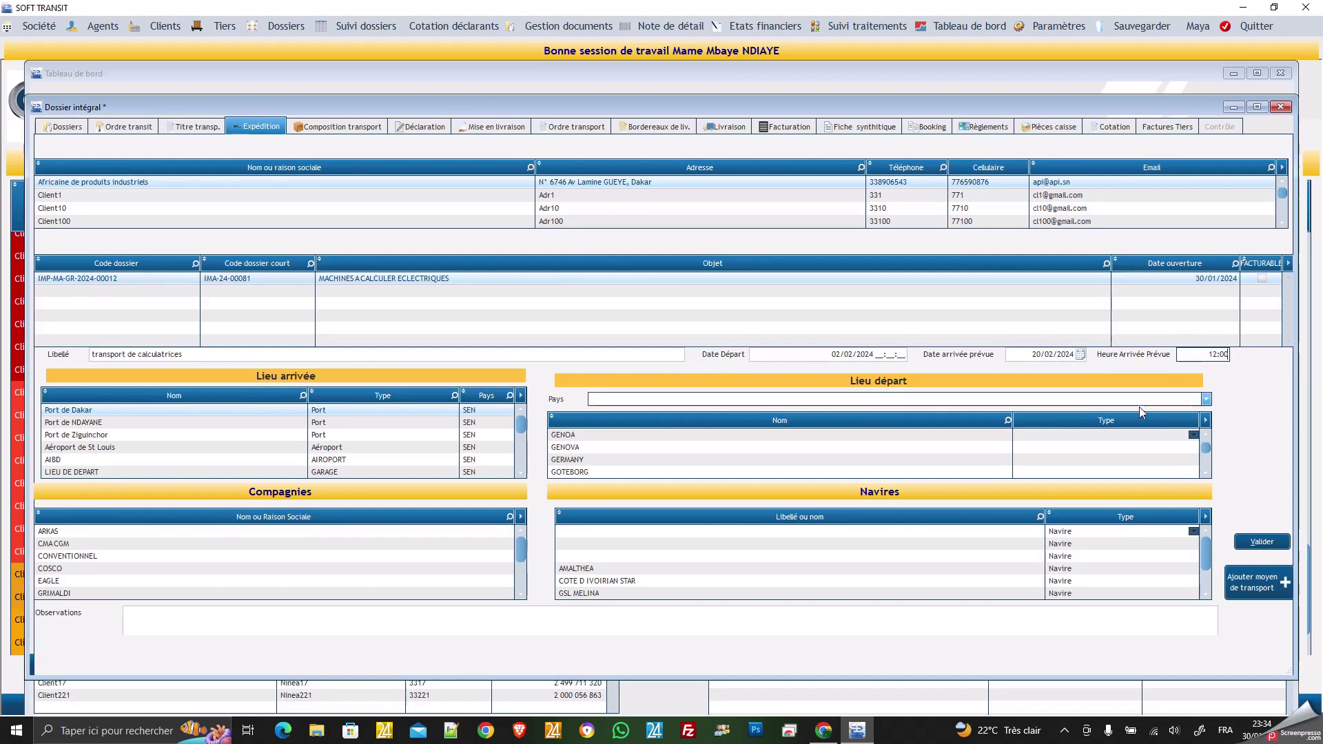
Set the Lieu départ country to France, after briefly trying Gabon and Grèce.
{"action": "left_click", "coordinate": [1206, 400]}
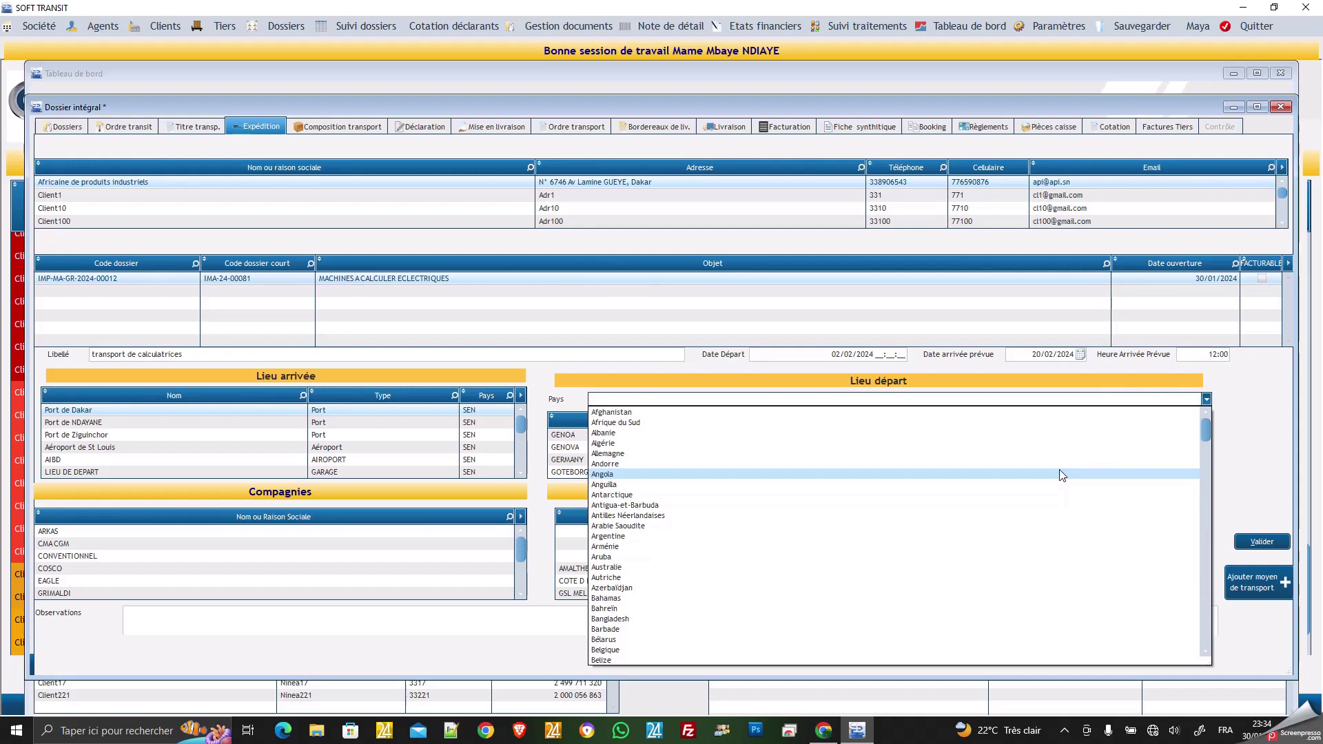
{"action": "scroll", "coordinate": [1062, 476], "scroll_direction": "down", "scroll_amount": 3}
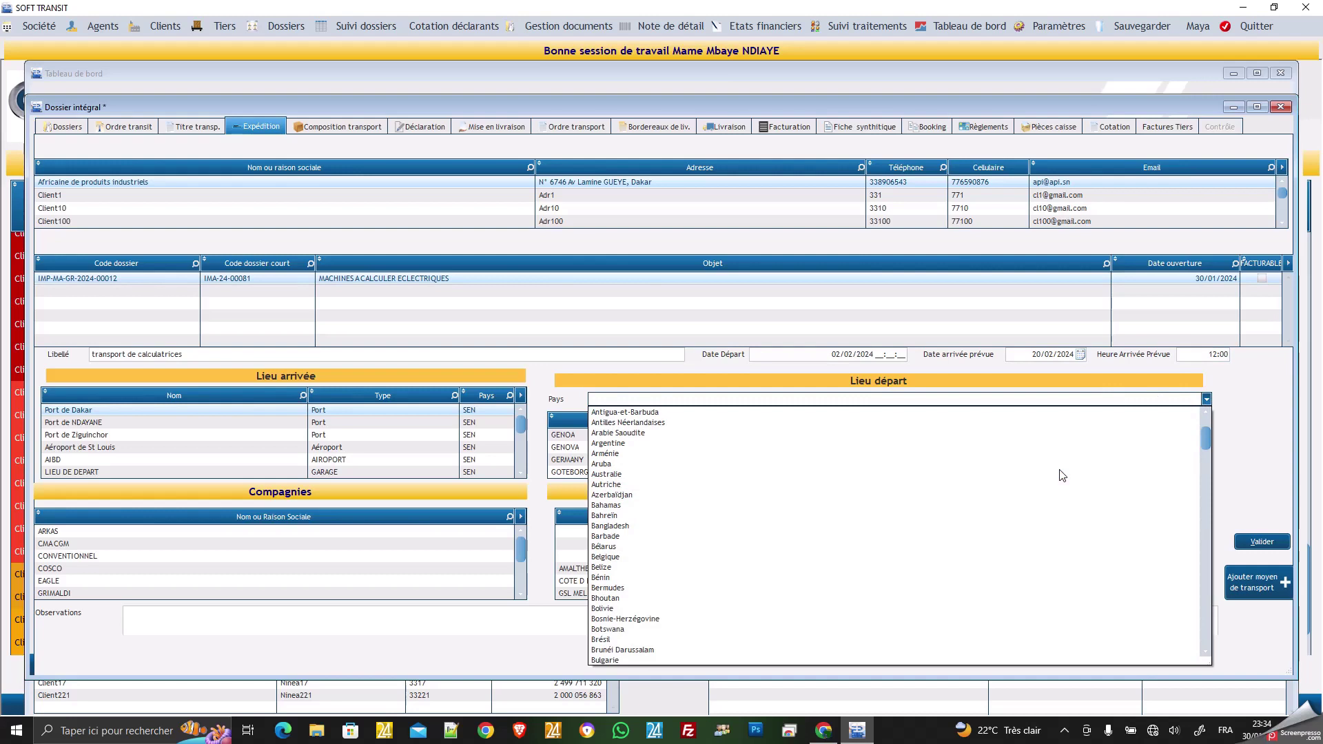
{"action": "scroll", "coordinate": [1062, 475], "scroll_direction": "down", "scroll_amount": 2}
{"action": "scroll", "coordinate": [1061, 475], "scroll_direction": "down", "scroll_amount": 4}
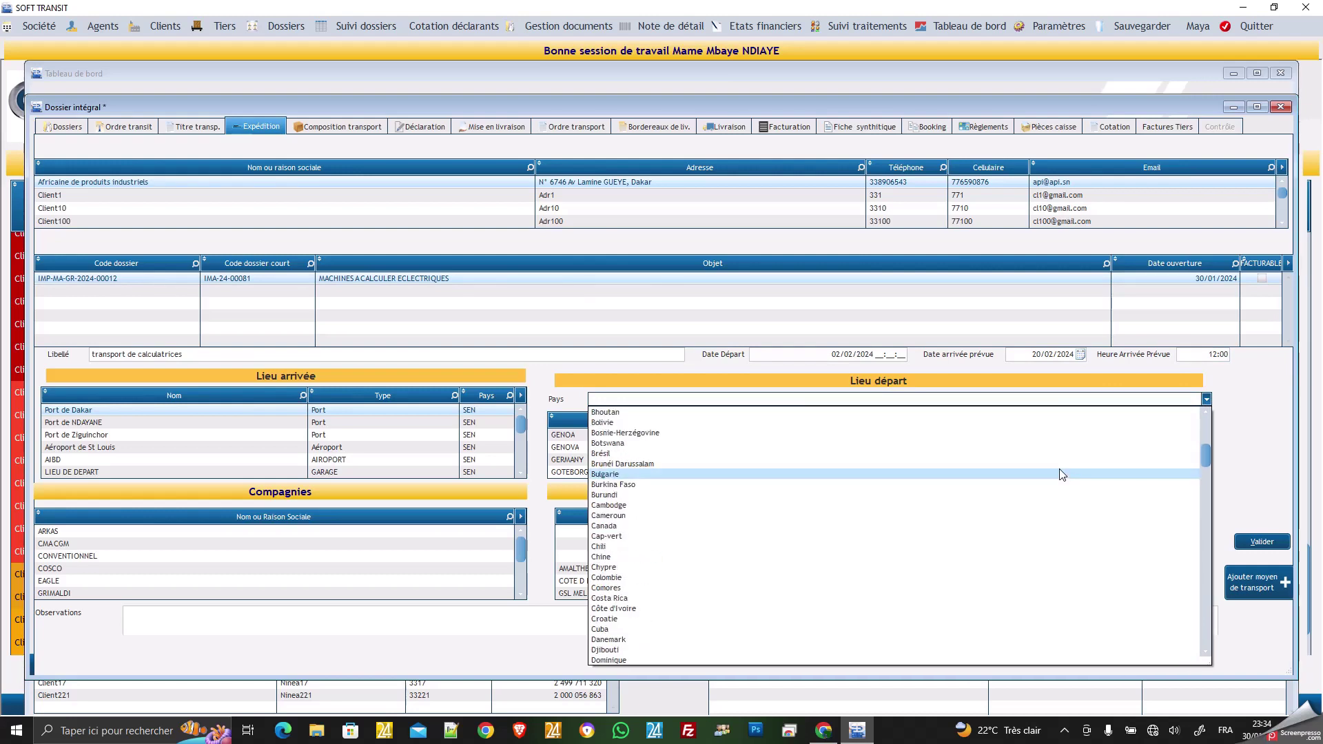
{"action": "type", "text": "f"}
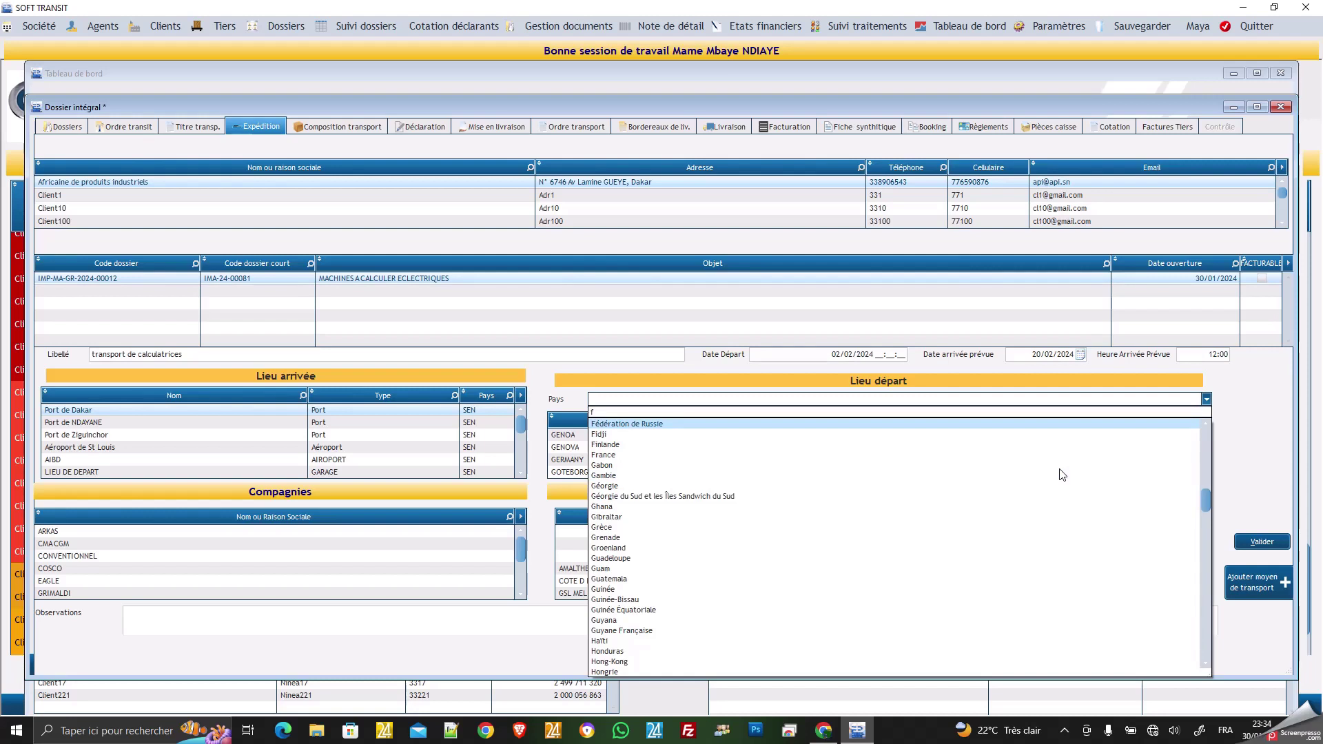
{"action": "type", "text": "r"}
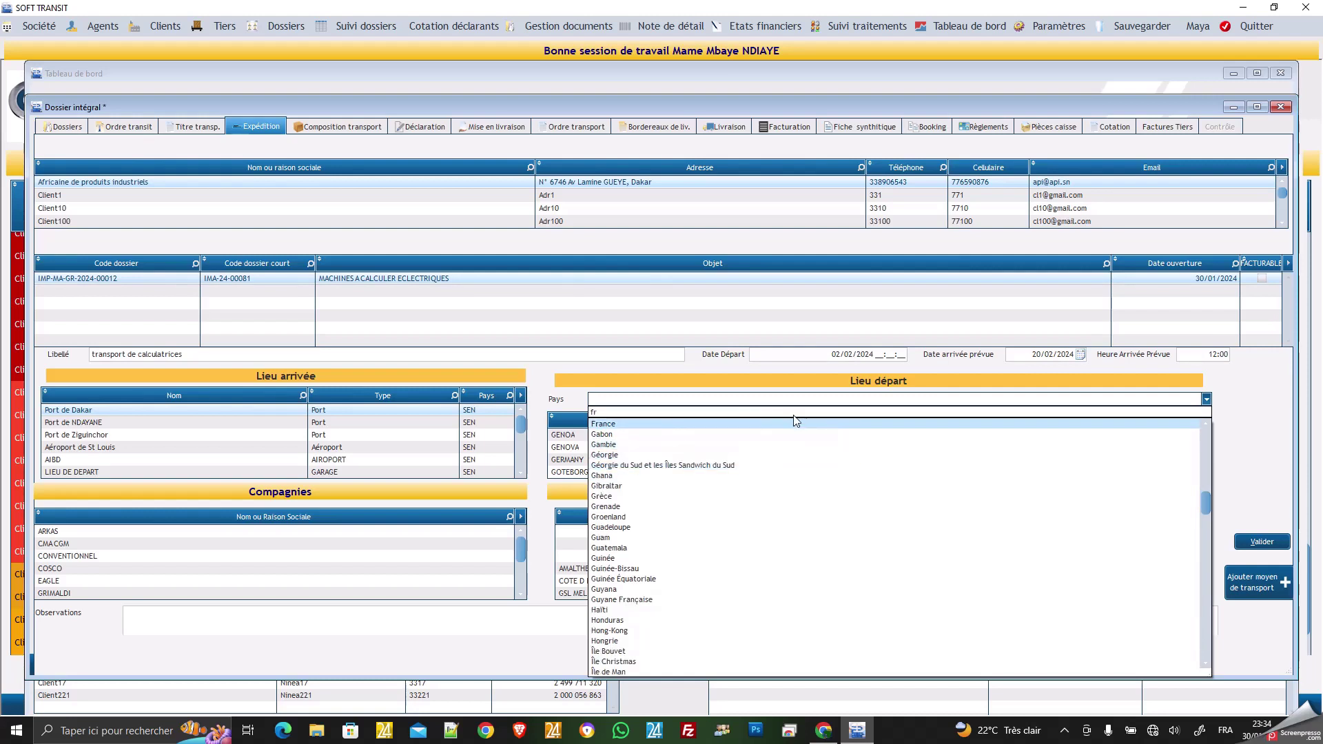
{"action": "left_click", "coordinate": [752, 423]}
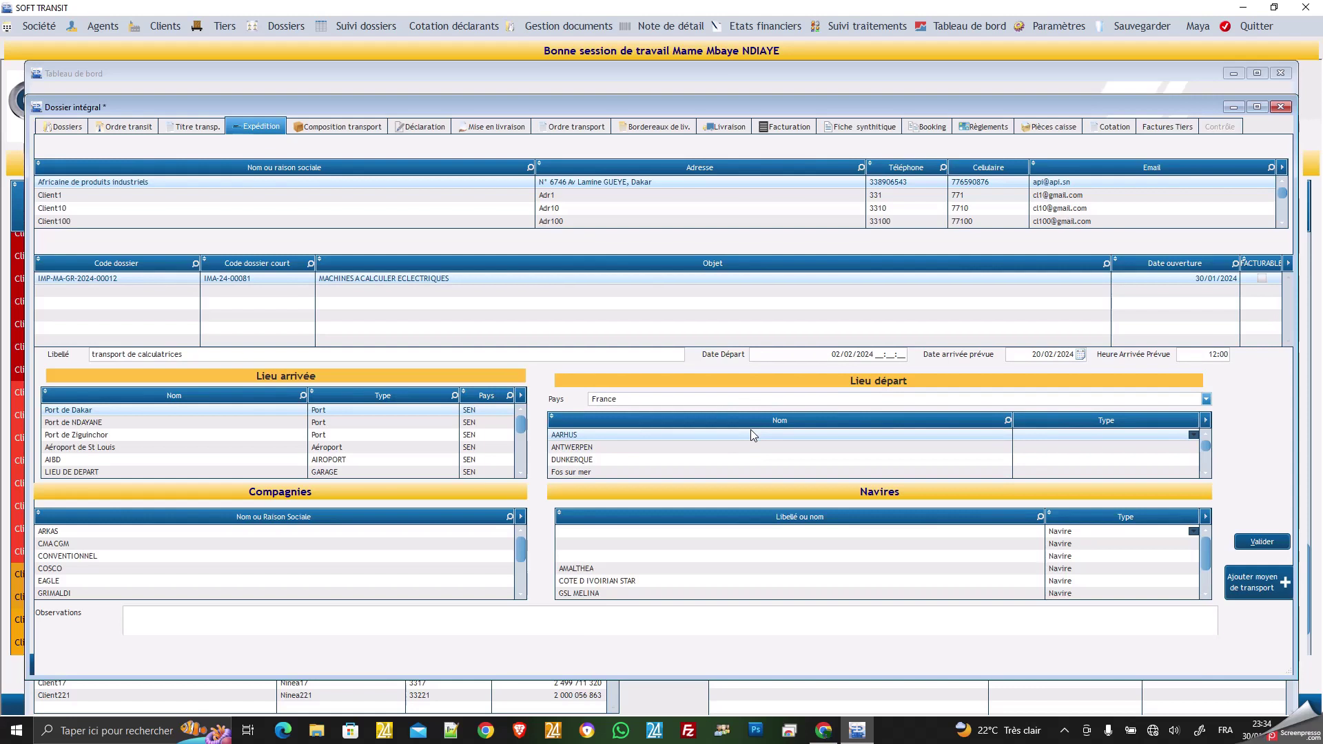
{"action": "left_click", "coordinate": [1206, 400]}
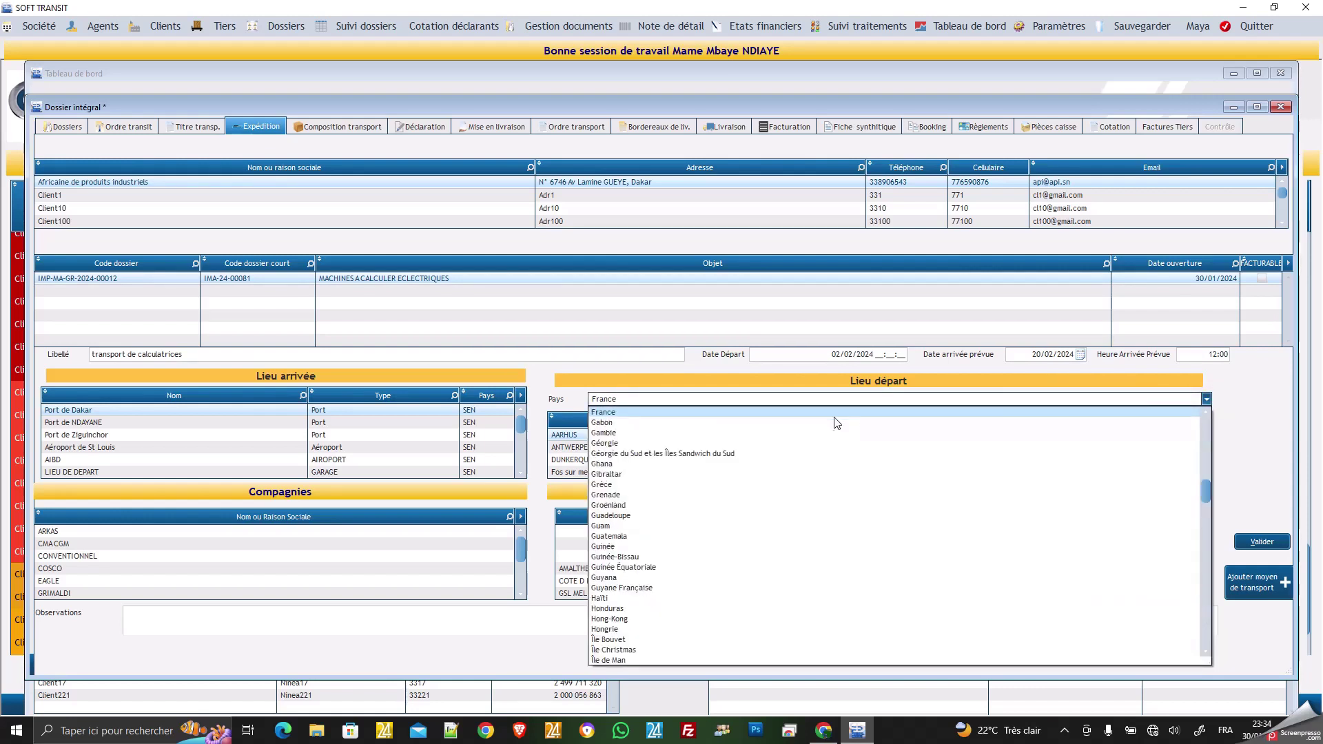
{"action": "left_click", "coordinate": [806, 423]}
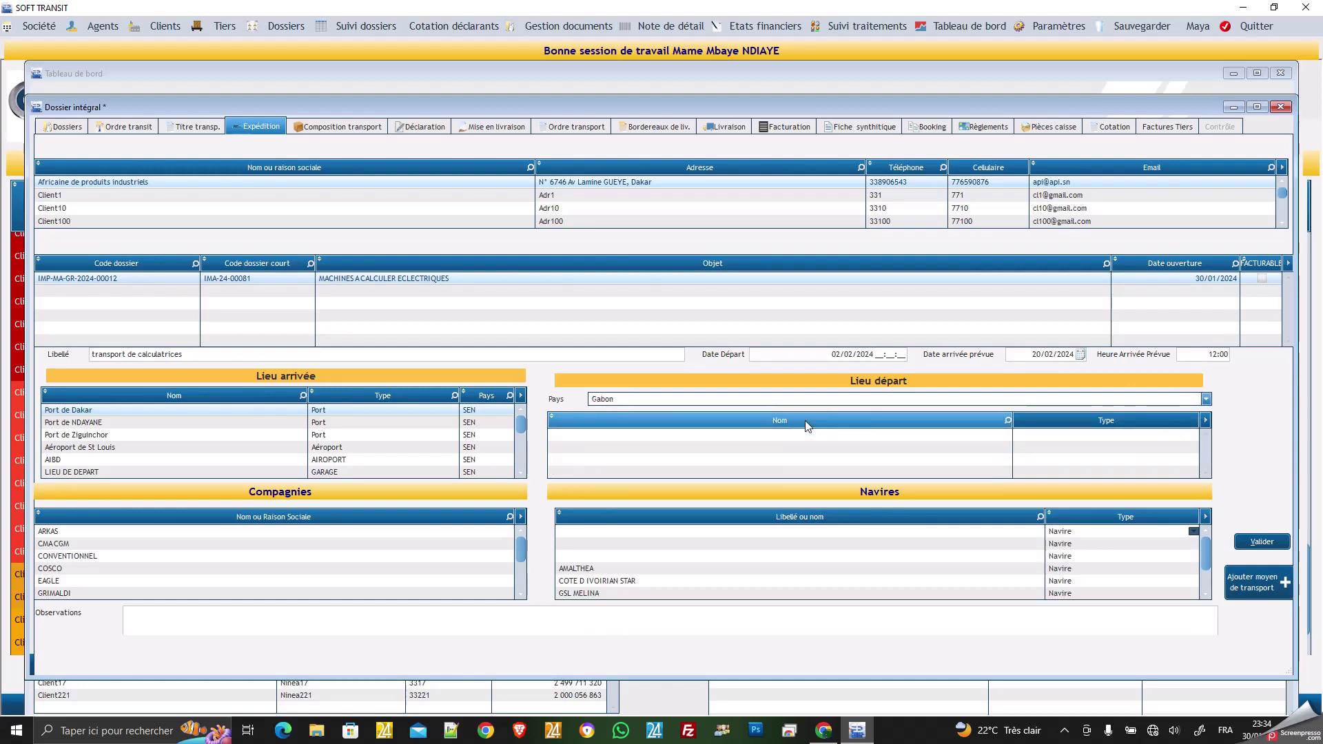
{"action": "left_click", "coordinate": [1206, 400]}
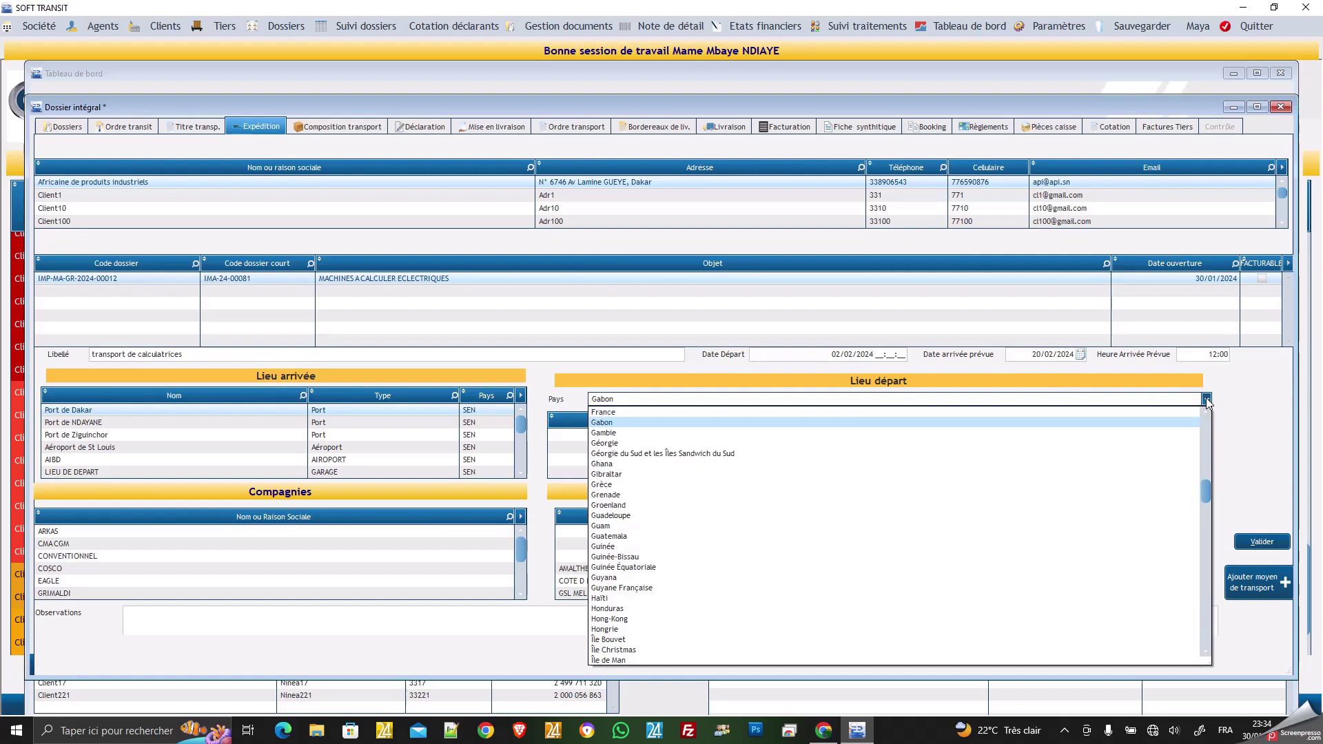
{"action": "left_click", "coordinate": [619, 485]}
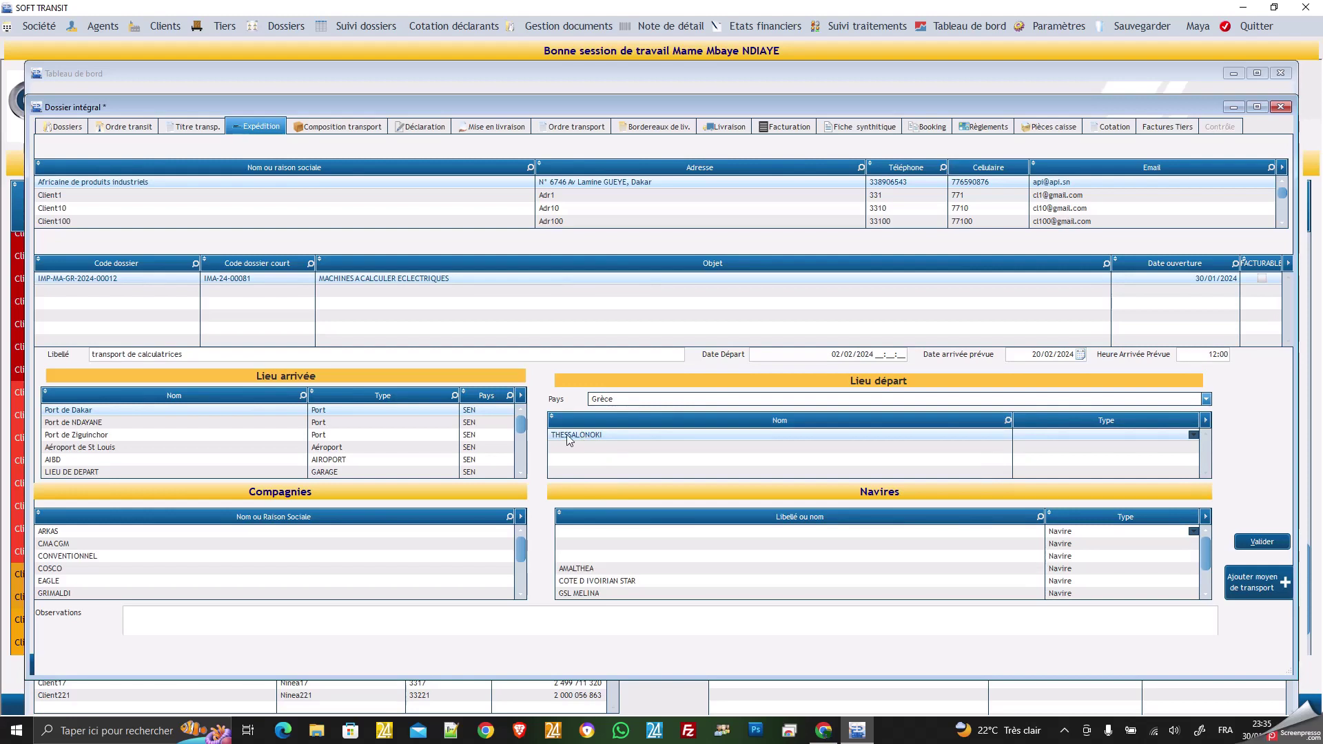
{"action": "left_click", "coordinate": [1206, 399]}
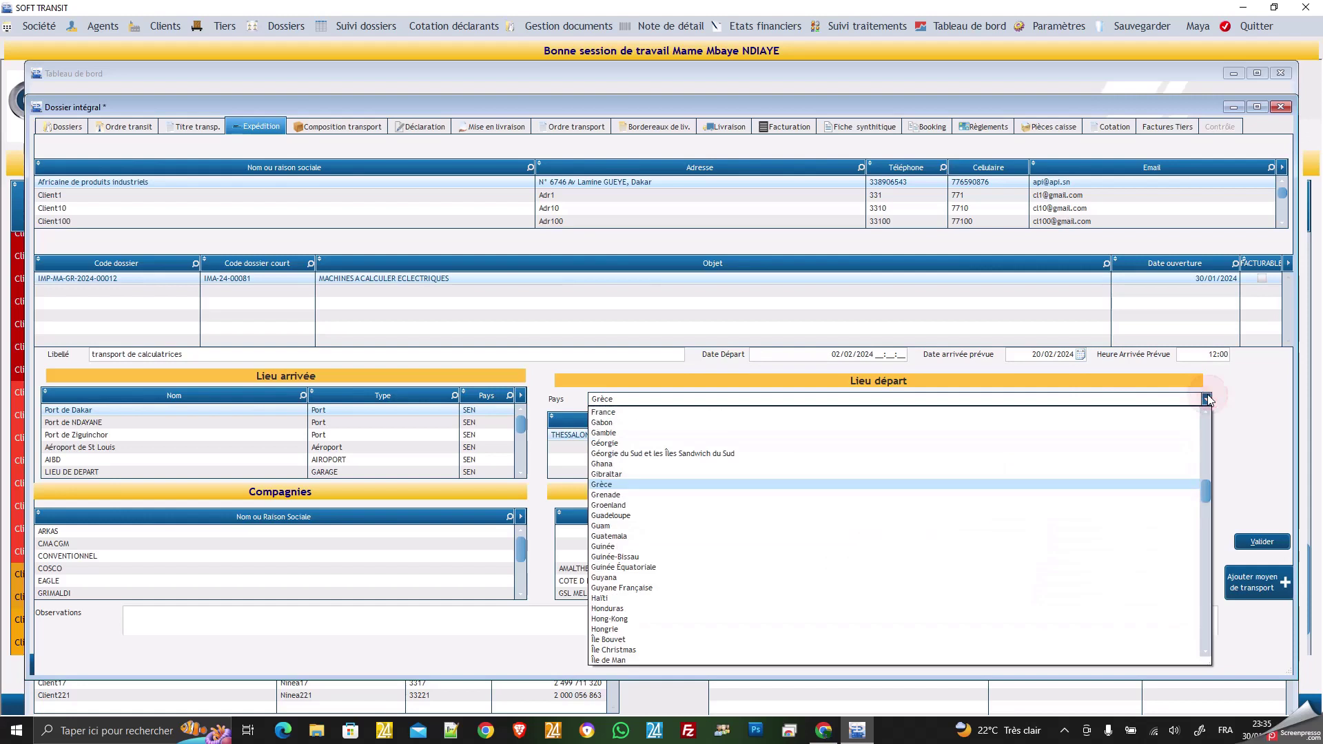
{"action": "left_click", "coordinate": [770, 416]}
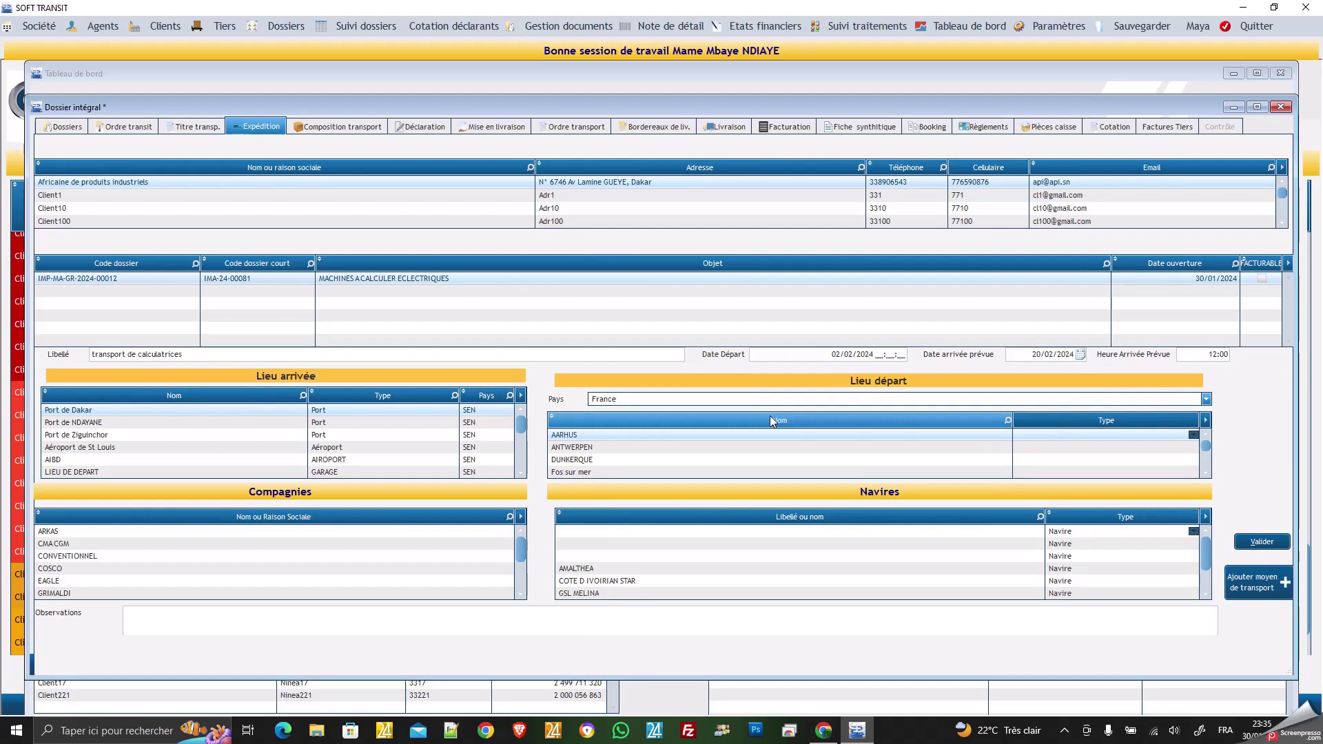
Set departure port DUNKERQUE, shipping company CMACGM and vessel AMBARLI, then validate the shipment.
{"action": "left_click", "coordinate": [598, 456]}
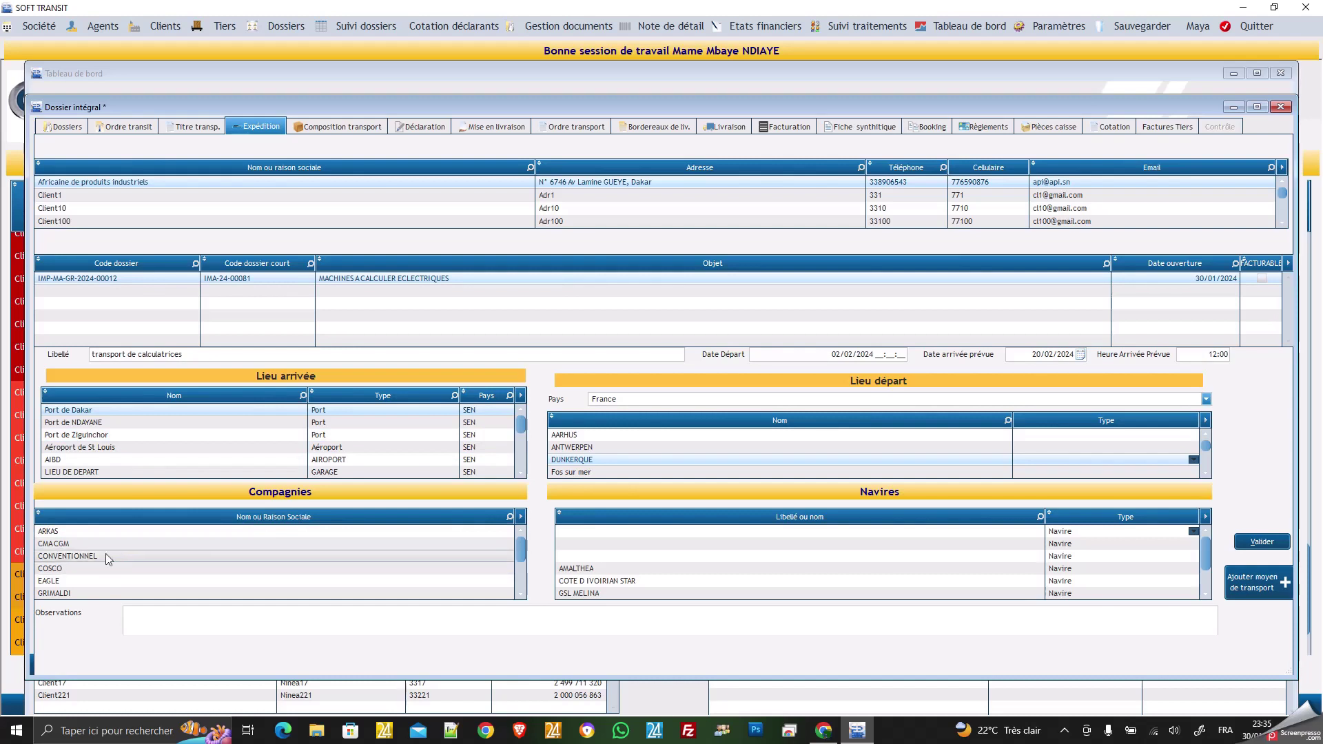
{"action": "left_click", "coordinate": [97, 543]}
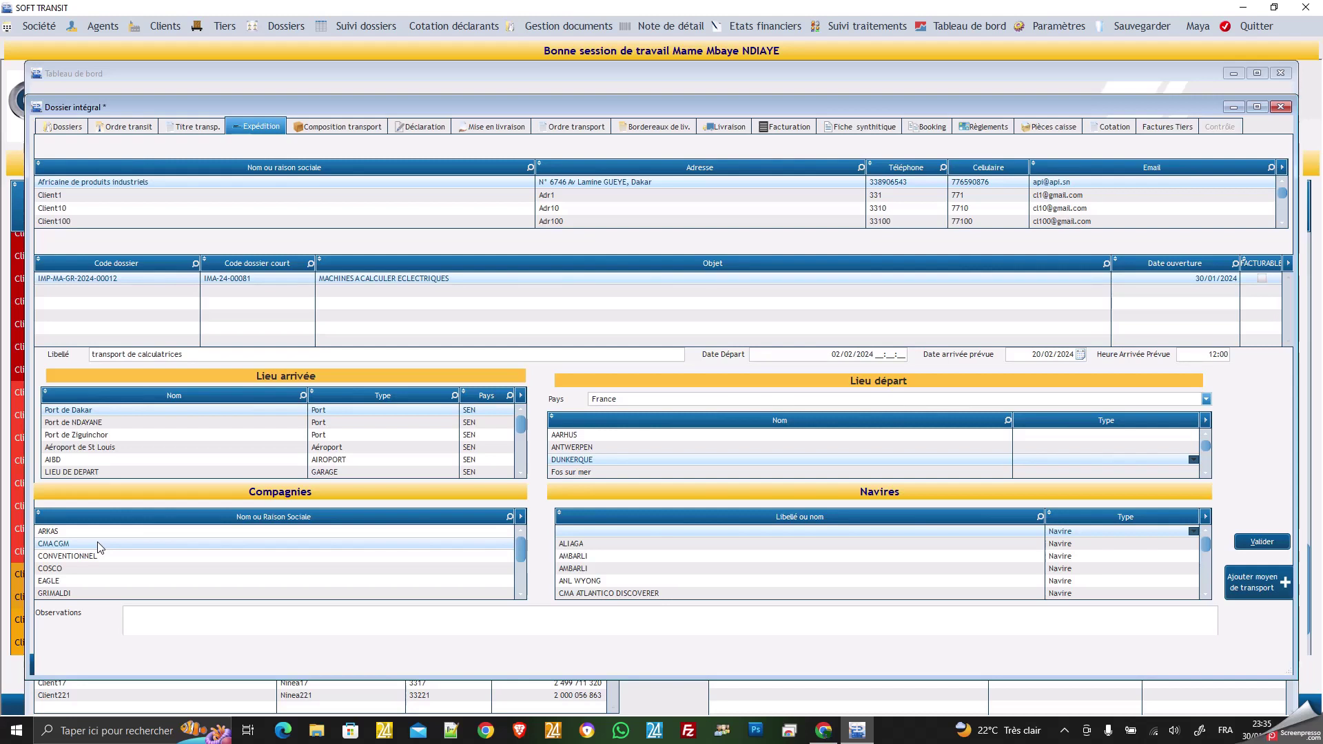
{"action": "scroll", "coordinate": [586, 579], "scroll_direction": "down", "scroll_amount": 3}
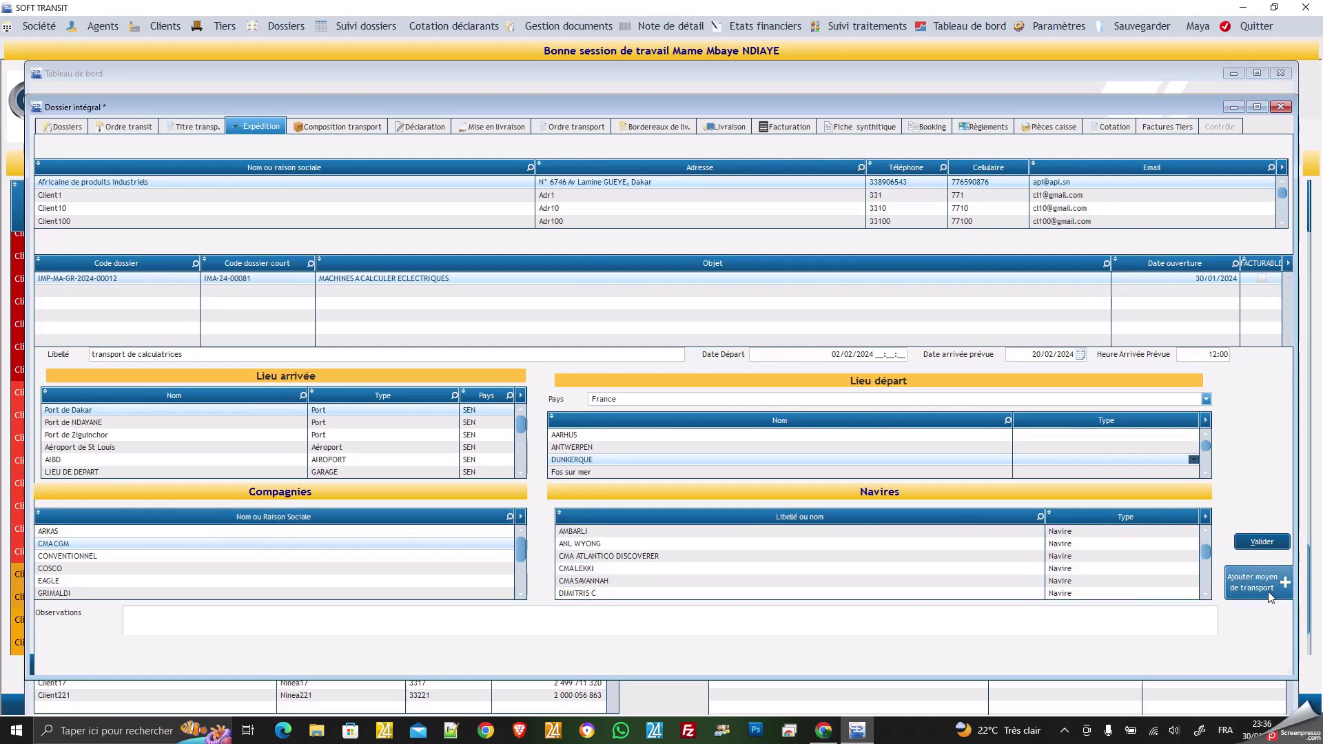
{"action": "left_click", "coordinate": [623, 531]}
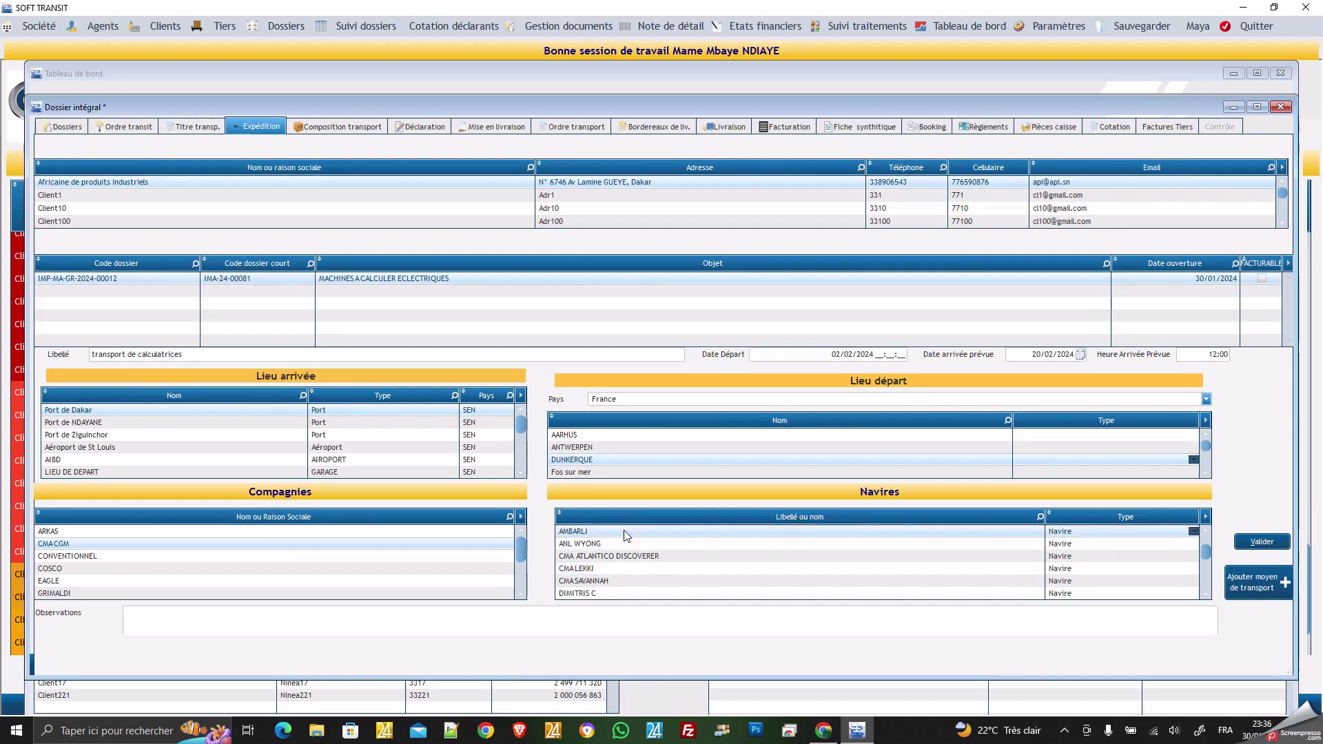
{"action": "left_click", "coordinate": [578, 627]}
{"action": "left_click", "coordinate": [577, 627]}
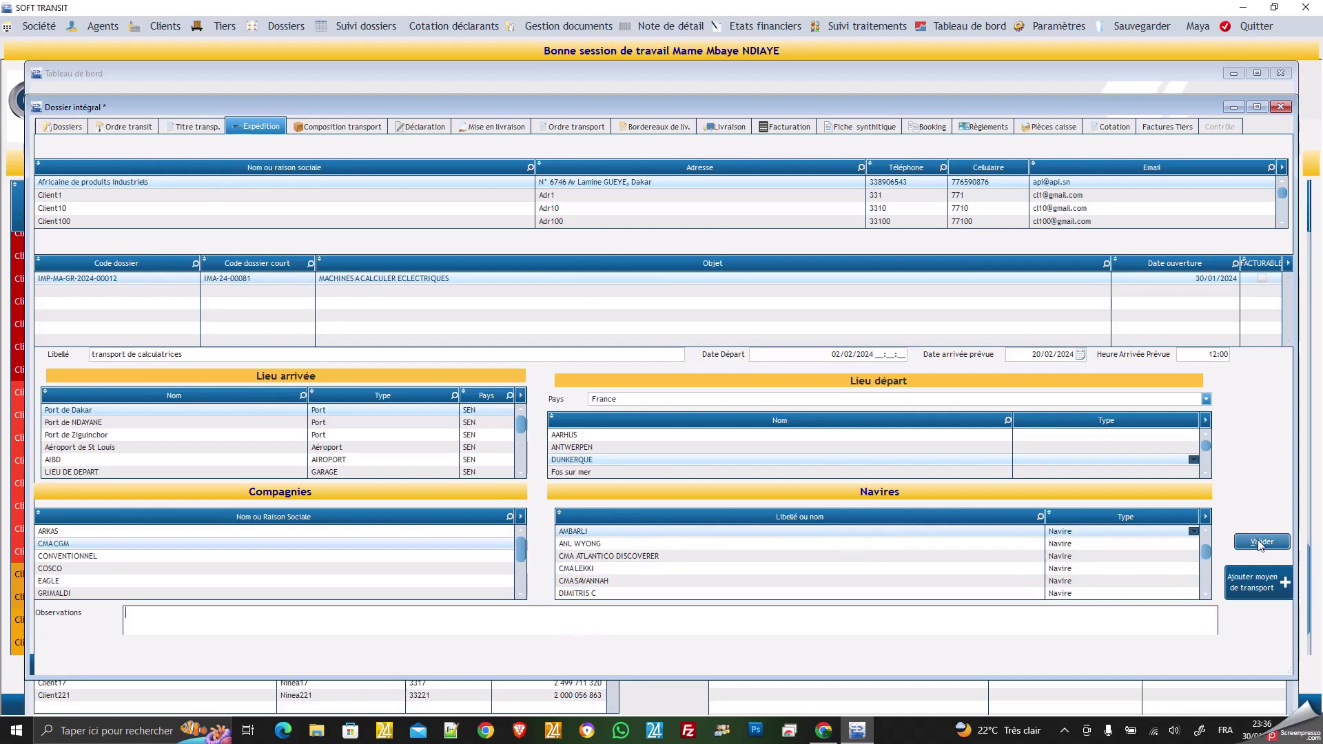
{"action": "left_click", "coordinate": [1260, 544]}
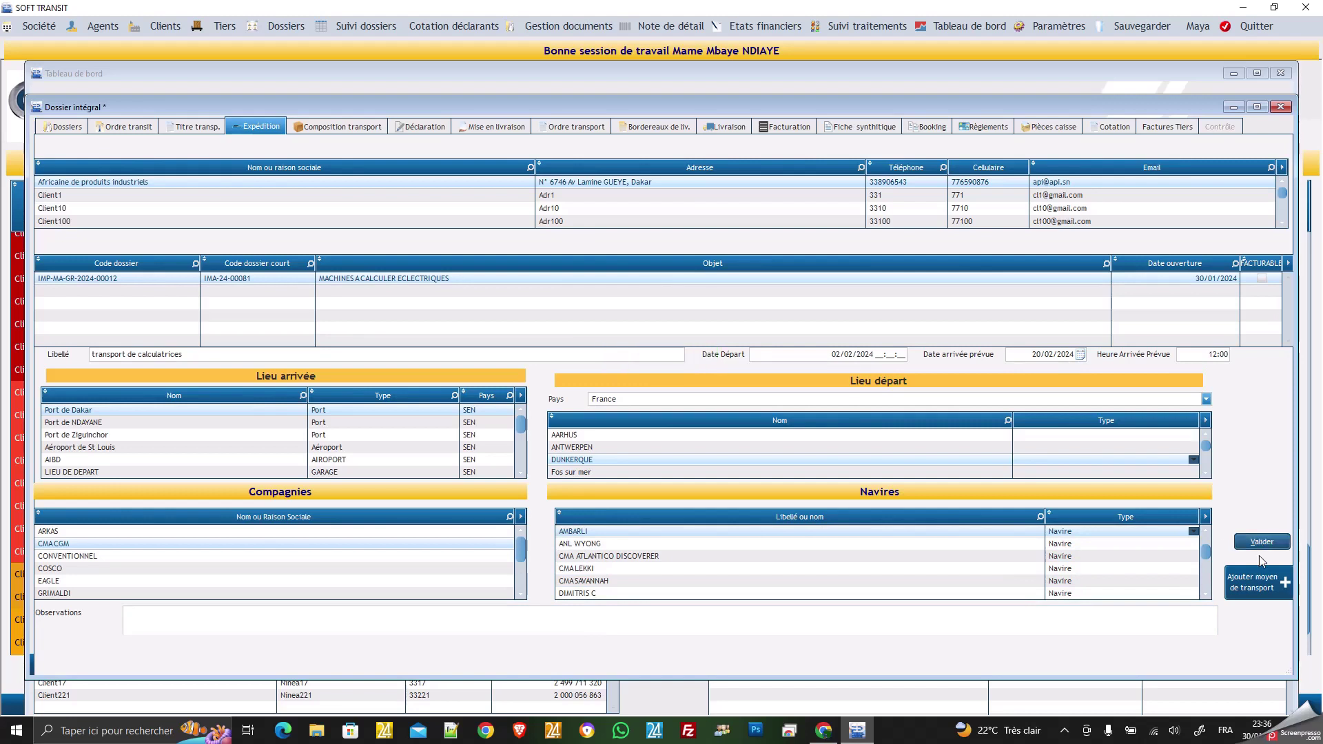
In Composition transport, add a calculatrices line with 30 packages, unit Kg, total 500000, and validate.
{"action": "left_click", "coordinate": [343, 128]}
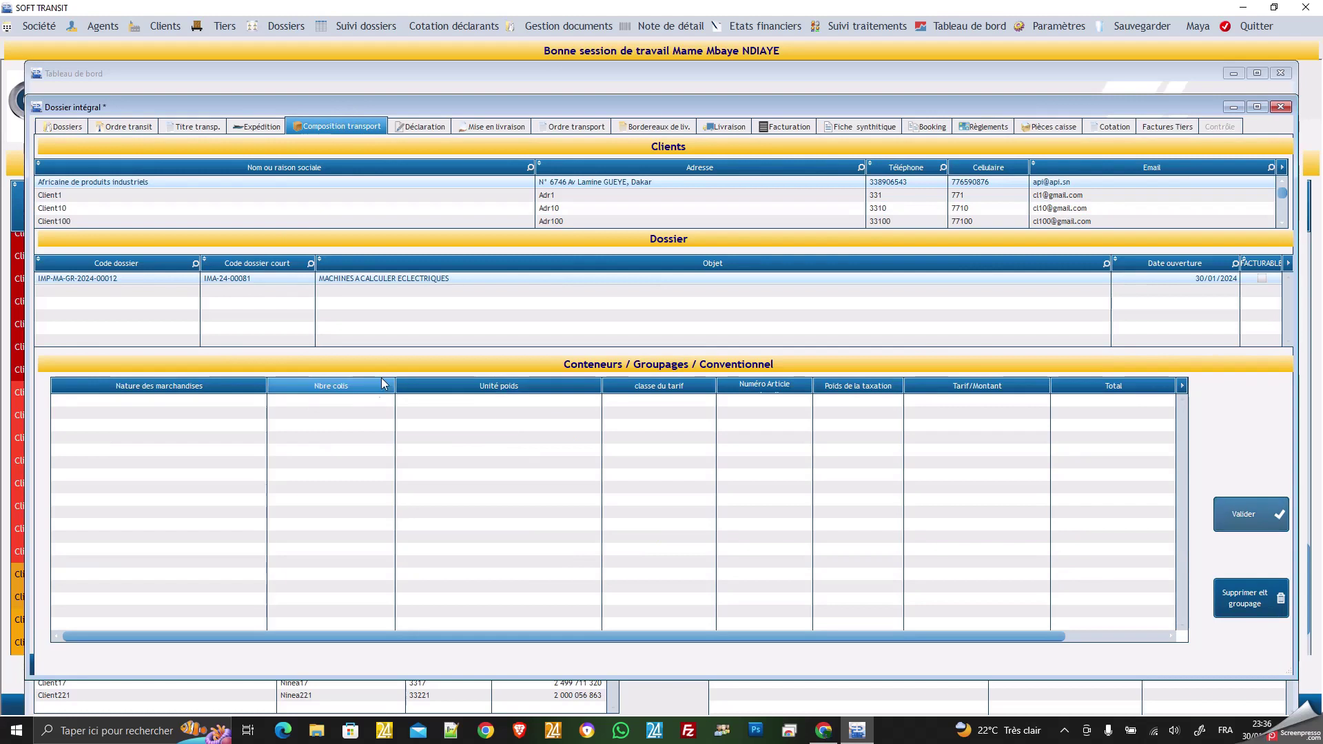
{"action": "left_click", "coordinate": [182, 402]}
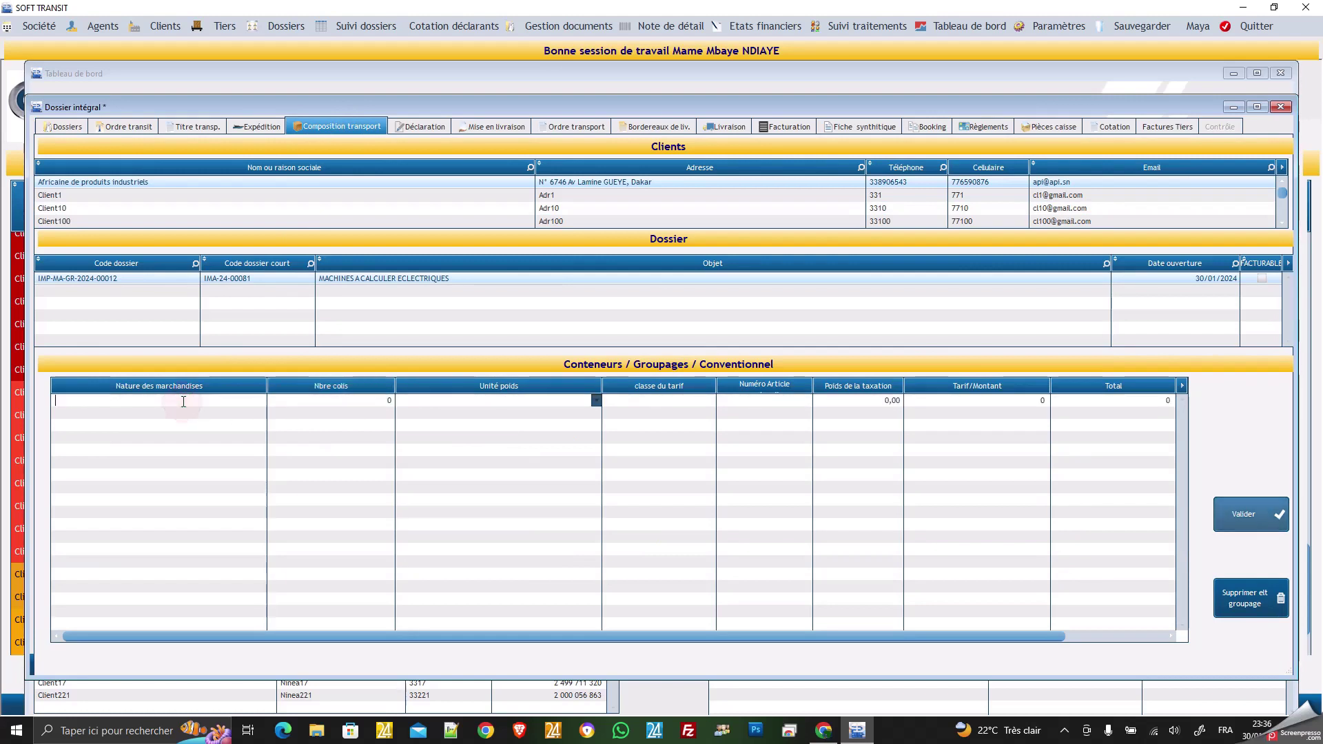
{"action": "type", "text": "ca"}
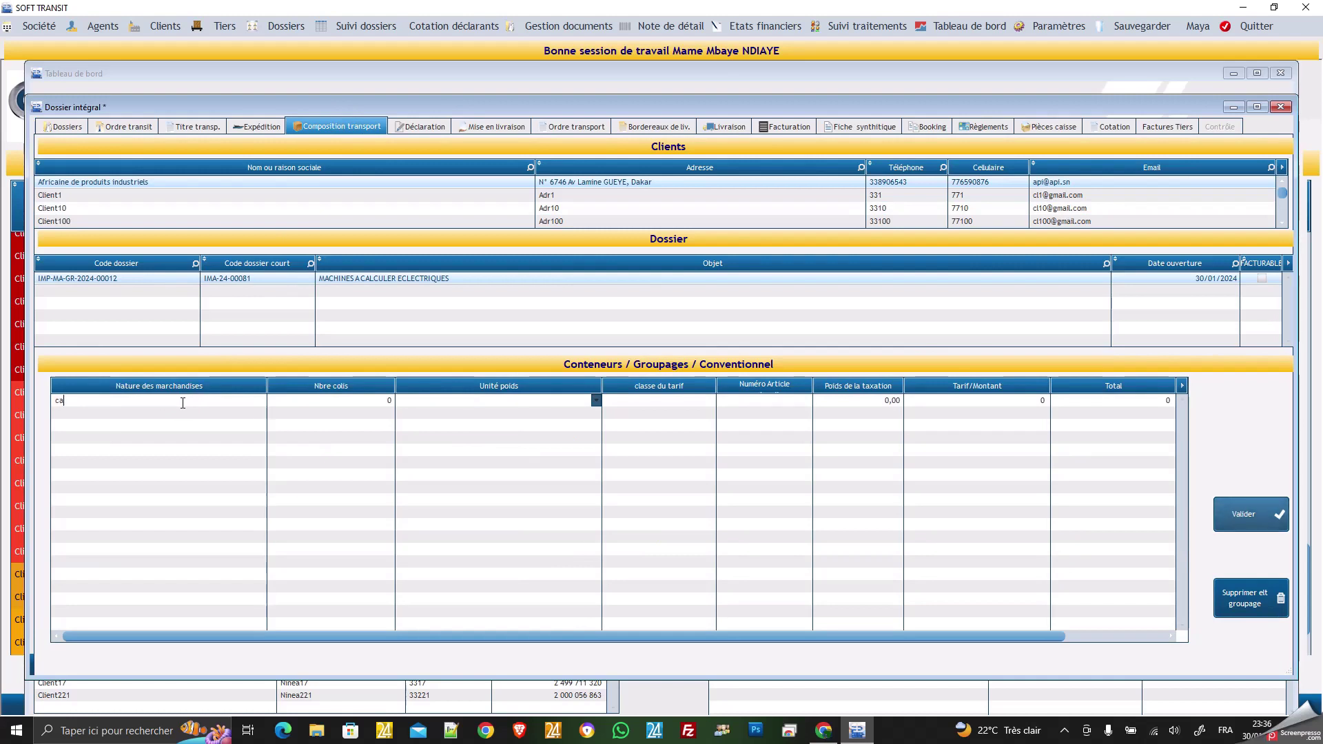
{"action": "type", "text": "lculatrices"}
{"action": "left_click", "coordinate": [319, 403]}
{"action": "type", "text": "30"}
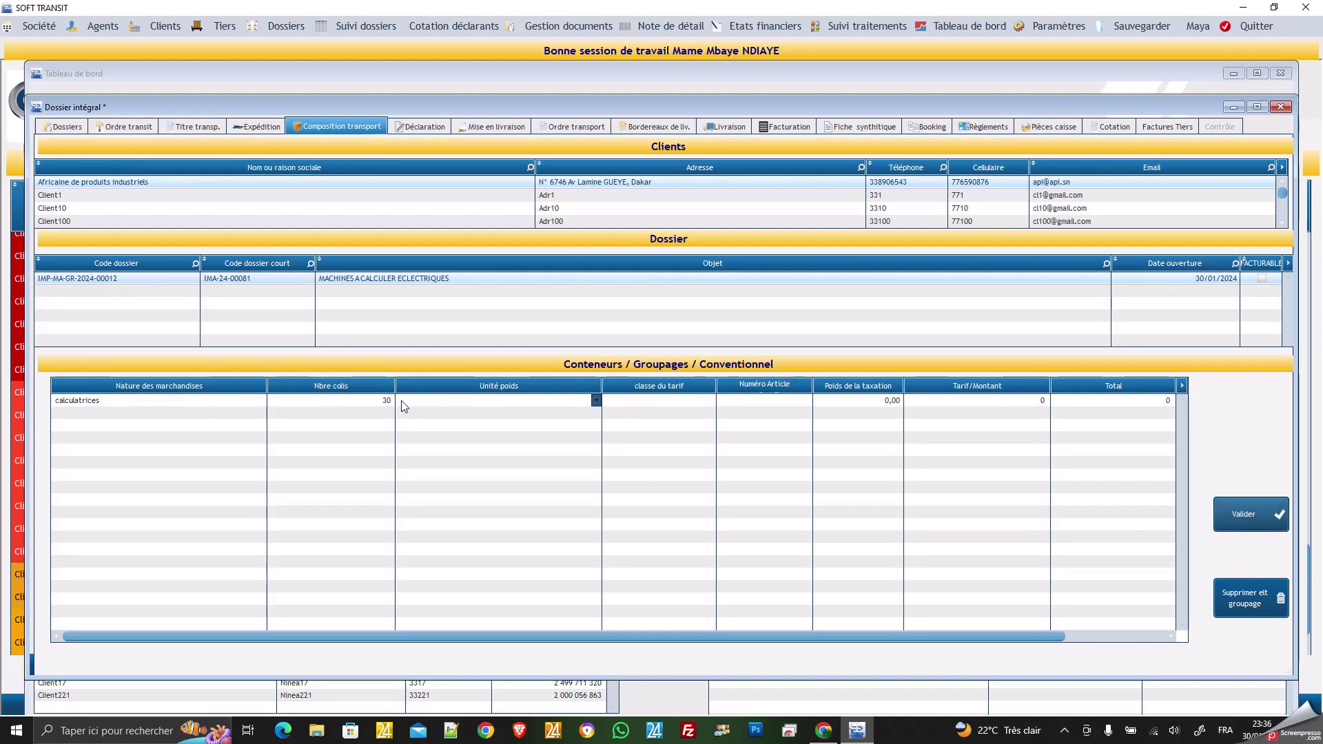
{"action": "left_click", "coordinate": [461, 406]}
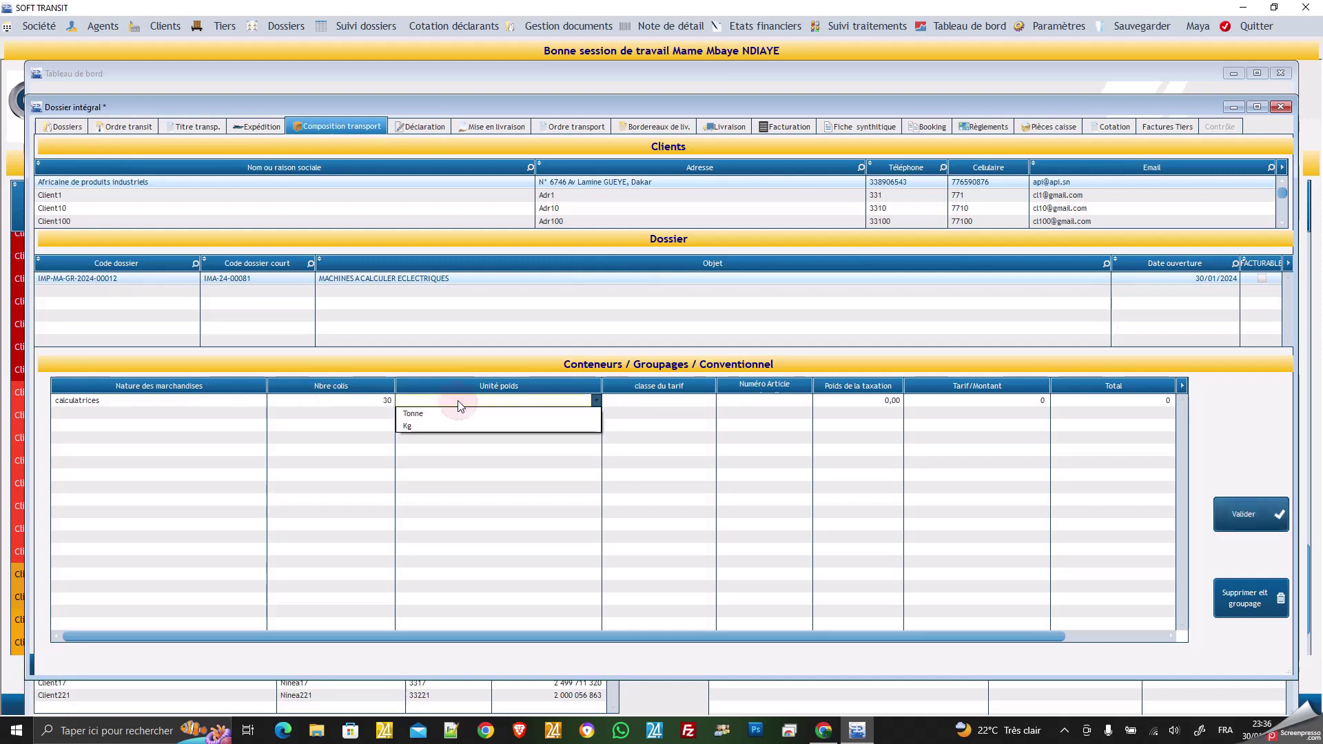
{"action": "left_click", "coordinate": [427, 425]}
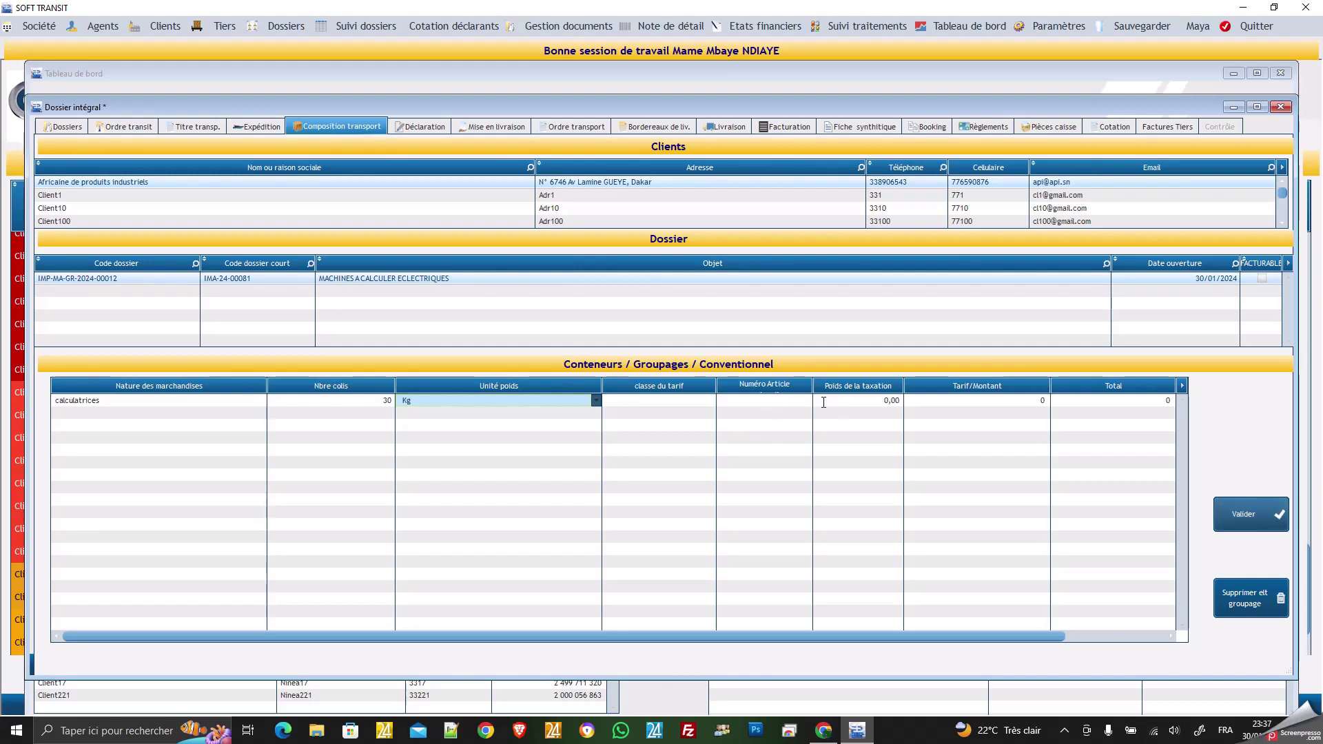
{"action": "left_click", "coordinate": [946, 401]}
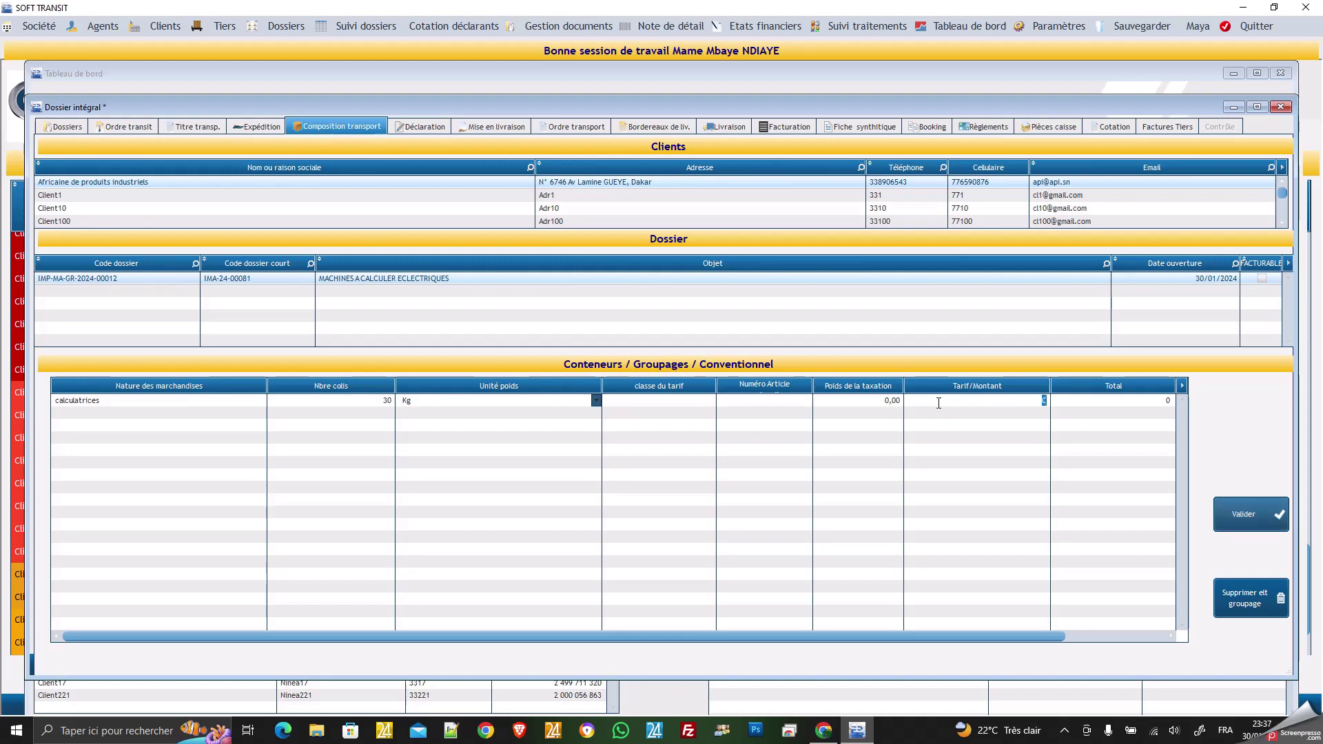
{"action": "left_click", "coordinate": [1094, 400]}
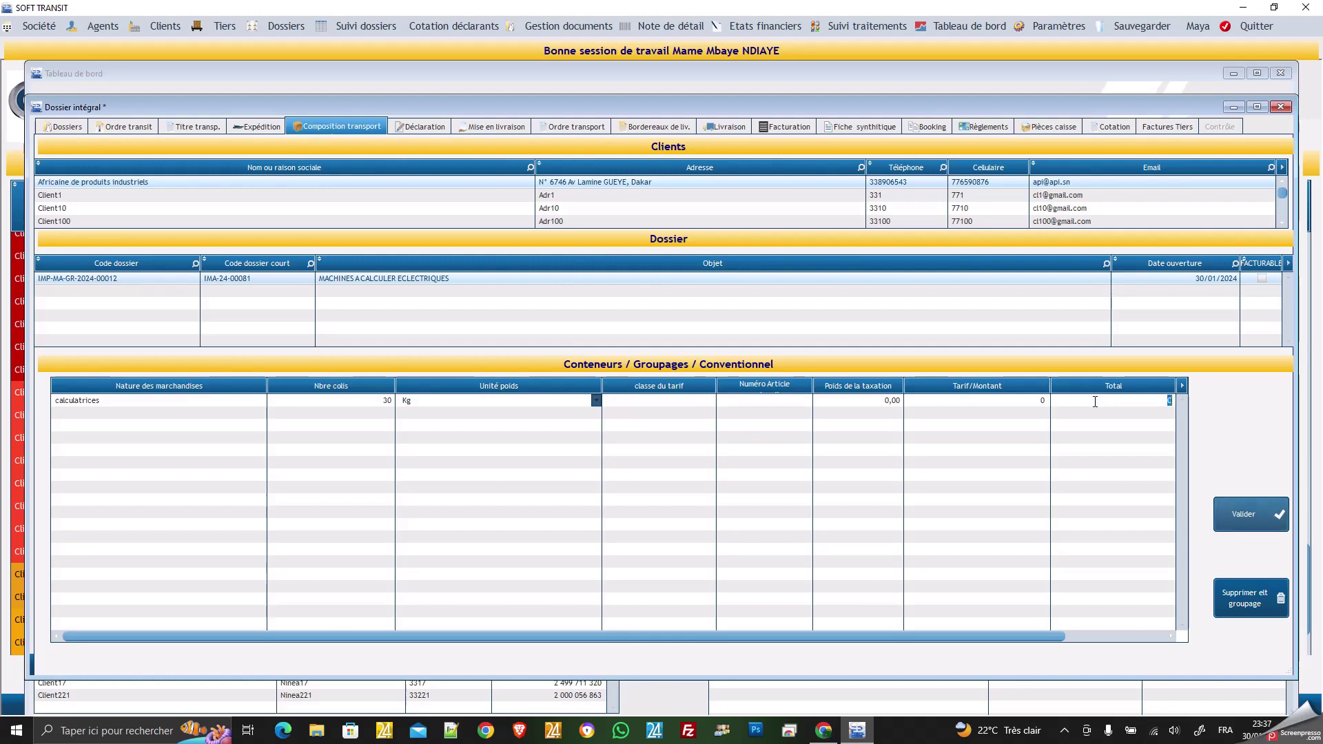
{"action": "type", "text": "500000"}
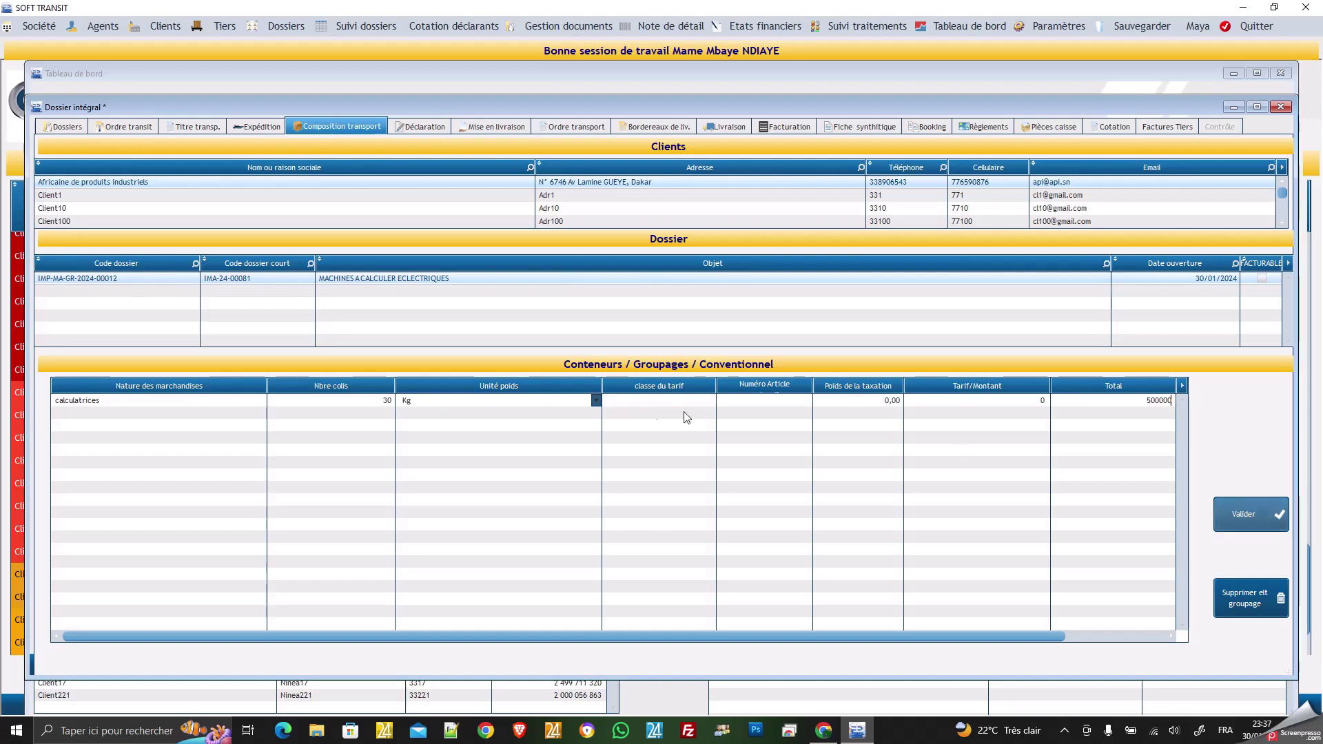
{"action": "left_click", "coordinate": [635, 412]}
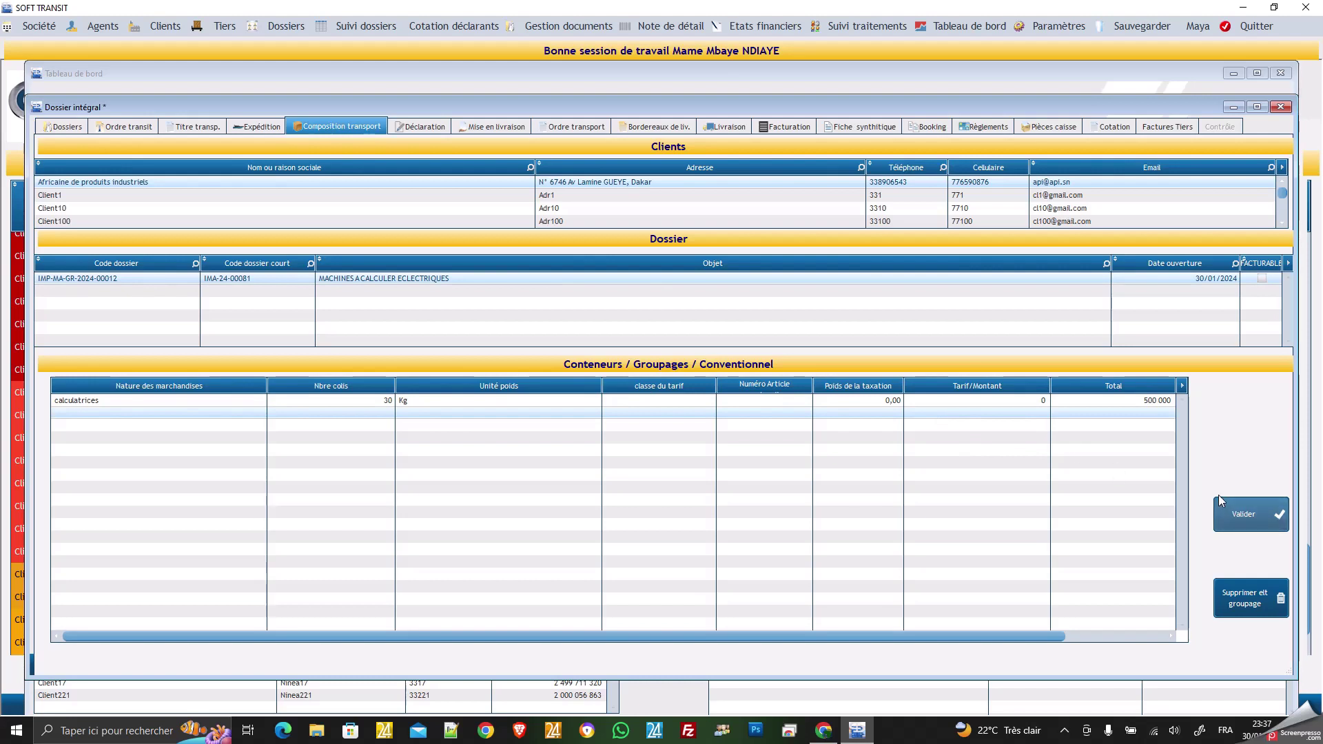
{"action": "left_click", "coordinate": [1262, 522]}
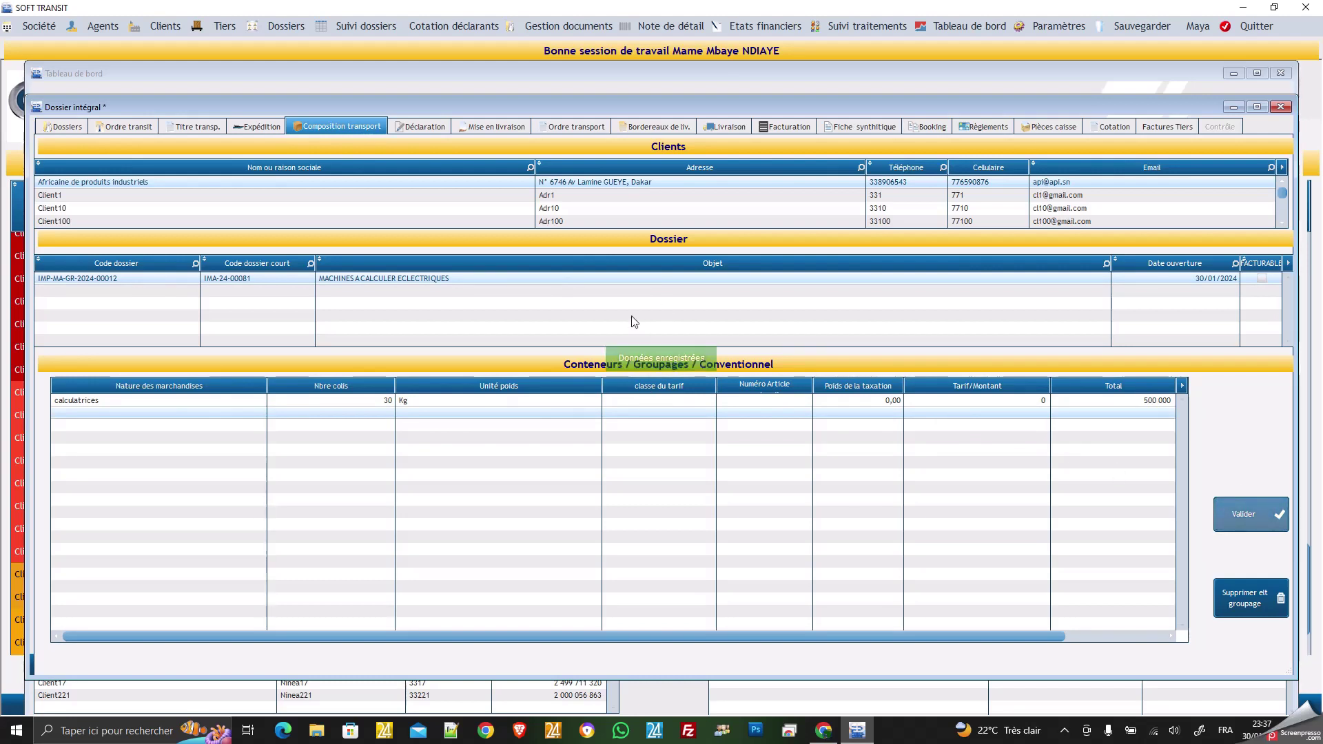
Go to the Déclaration page and open Note de détail creation for dossier IMA-24-00081.
{"action": "left_click", "coordinate": [421, 128]}
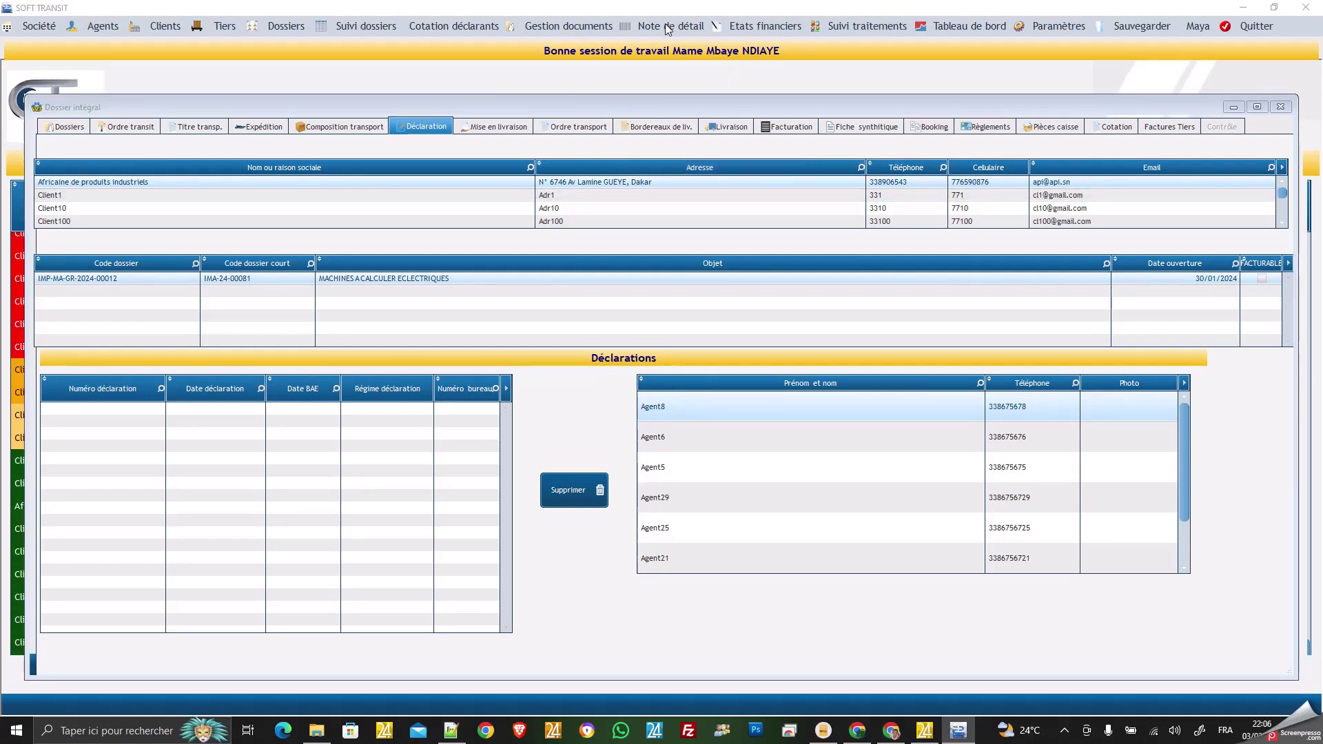
{"action": "left_click", "coordinate": [668, 28]}
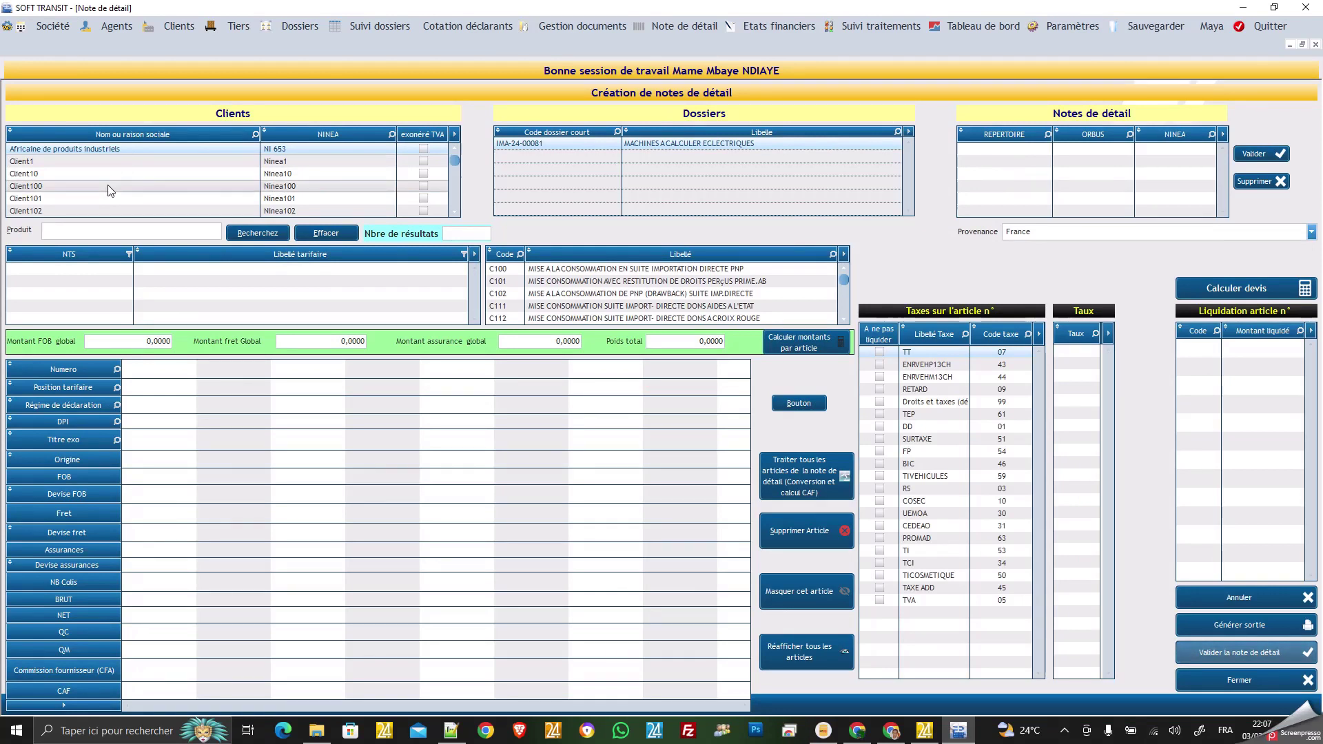
{"action": "scroll", "coordinate": [107, 186], "scroll_direction": "down", "scroll_amount": 9}
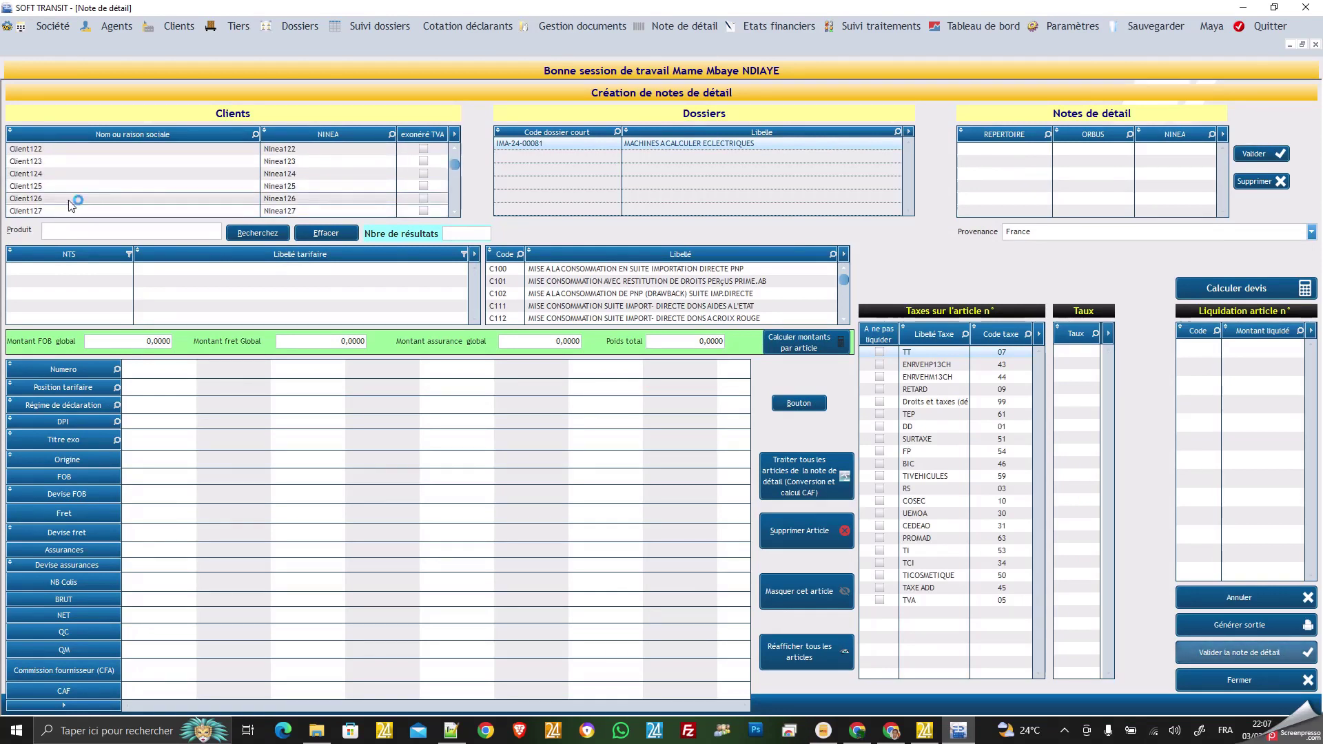
{"action": "scroll", "coordinate": [67, 199], "scroll_direction": "up", "scroll_amount": 1}
{"action": "scroll", "coordinate": [67, 200], "scroll_direction": "up", "scroll_amount": 1}
{"action": "scroll", "coordinate": [66, 199], "scroll_direction": "up", "scroll_amount": 1}
{"action": "left_click", "coordinate": [45, 176]}
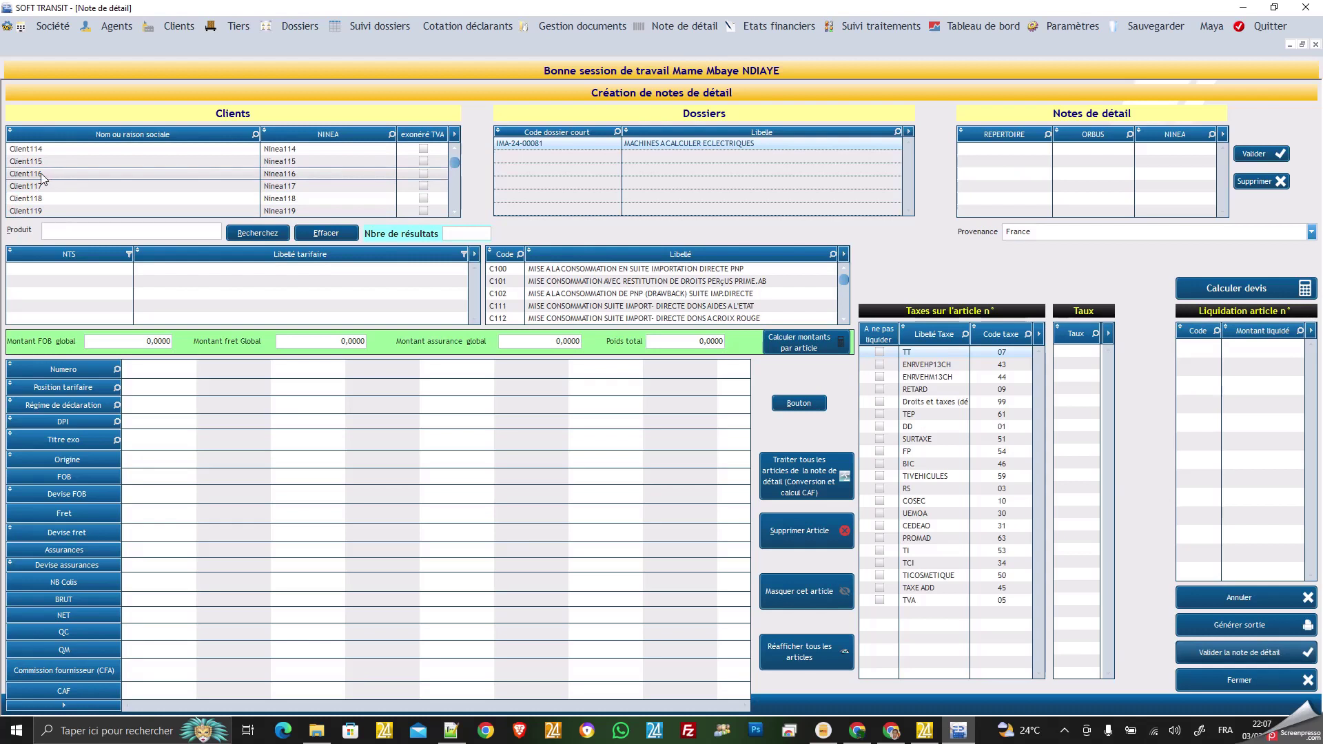
{"action": "left_click", "coordinate": [37, 175]}
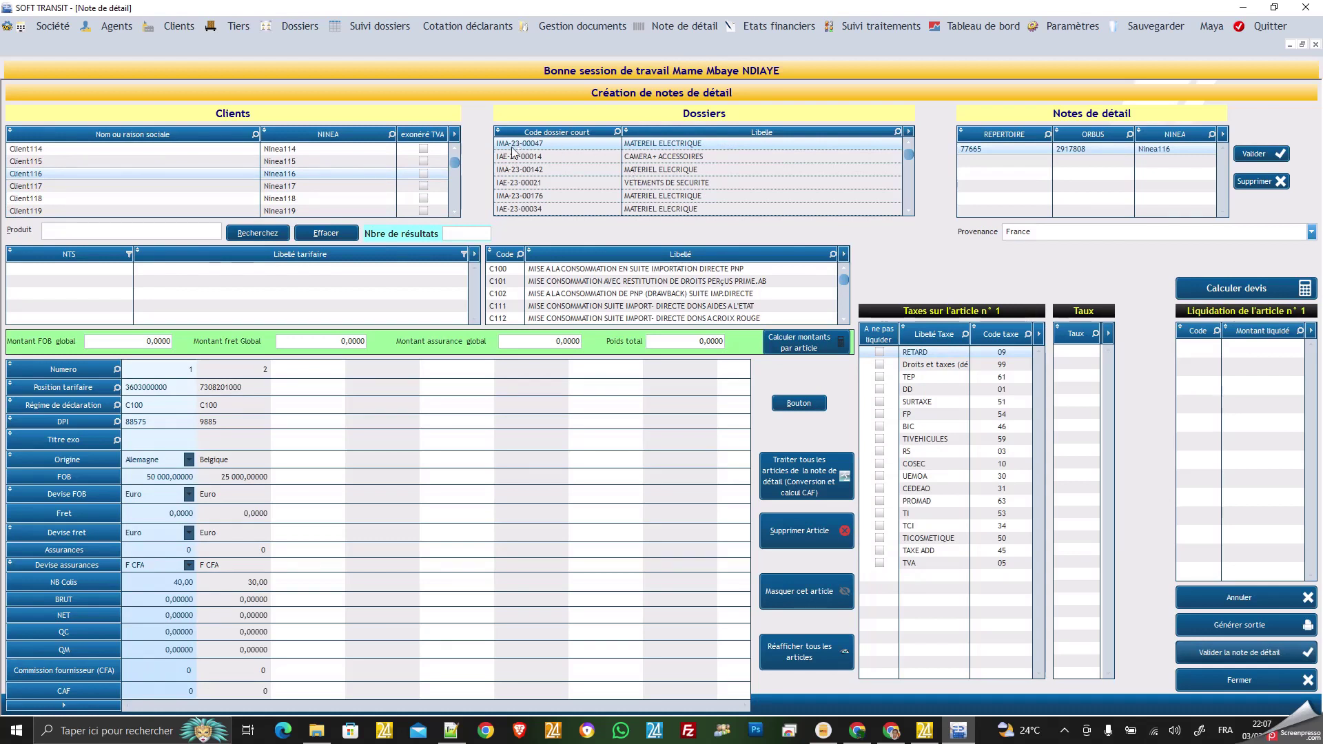
{"action": "left_click", "coordinate": [981, 147]}
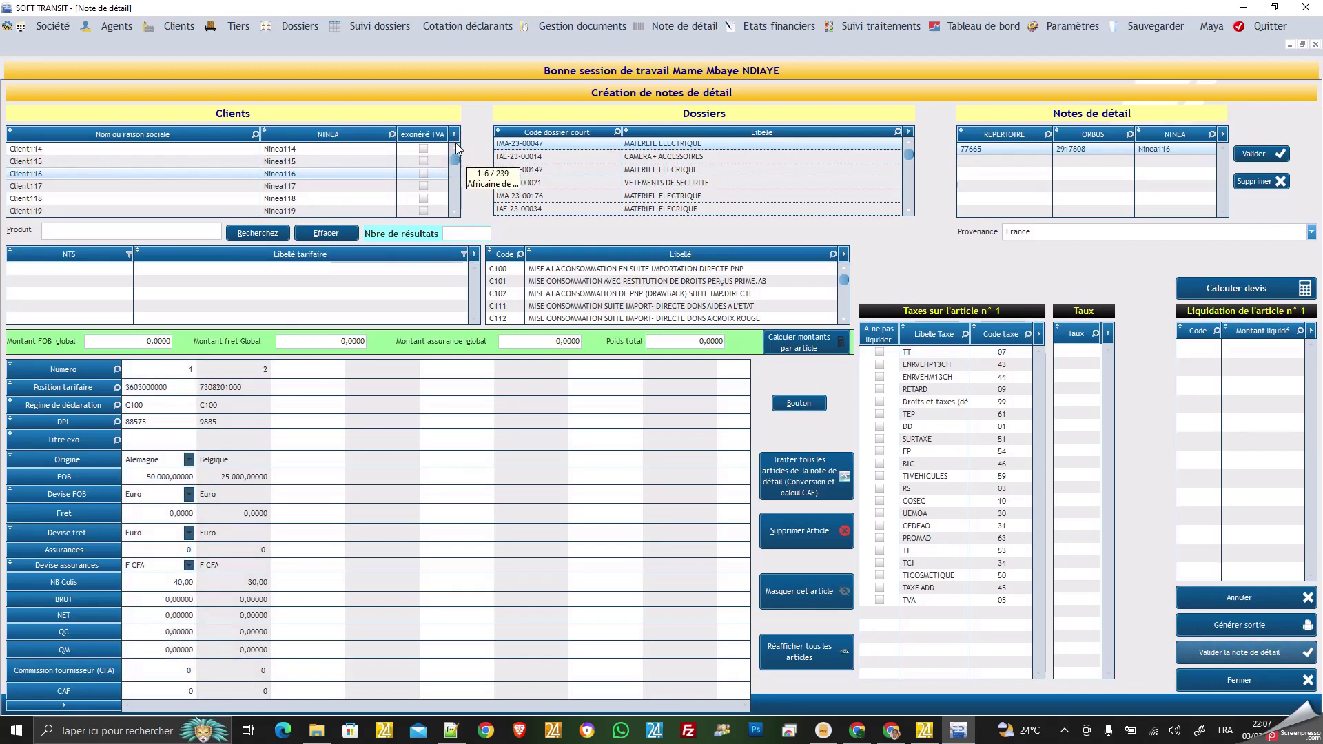
{"action": "left_click_drag", "start_coordinate": [456, 147], "coordinate": [455, 148]}
{"action": "left_click", "coordinate": [130, 148]}
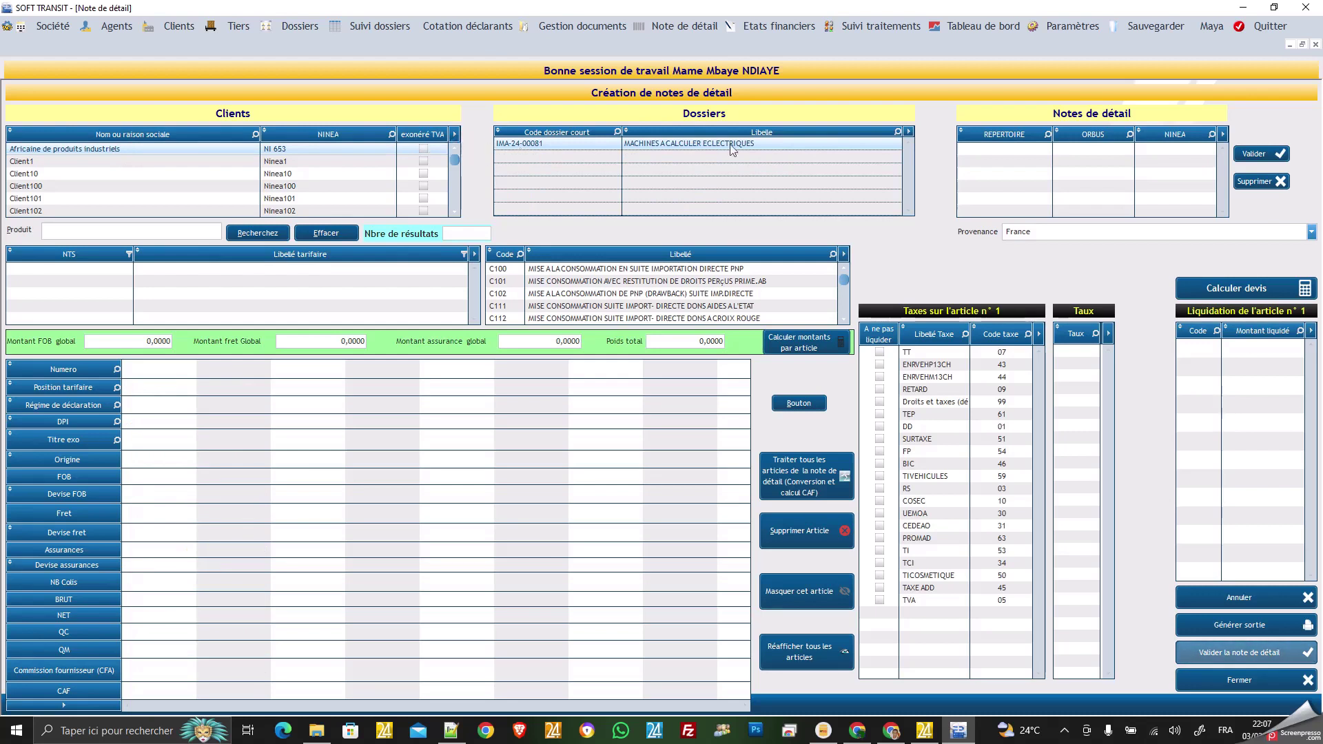
Create a new note de détail row with répertoire number 759994 and select it.
{"action": "left_click", "coordinate": [999, 149]}
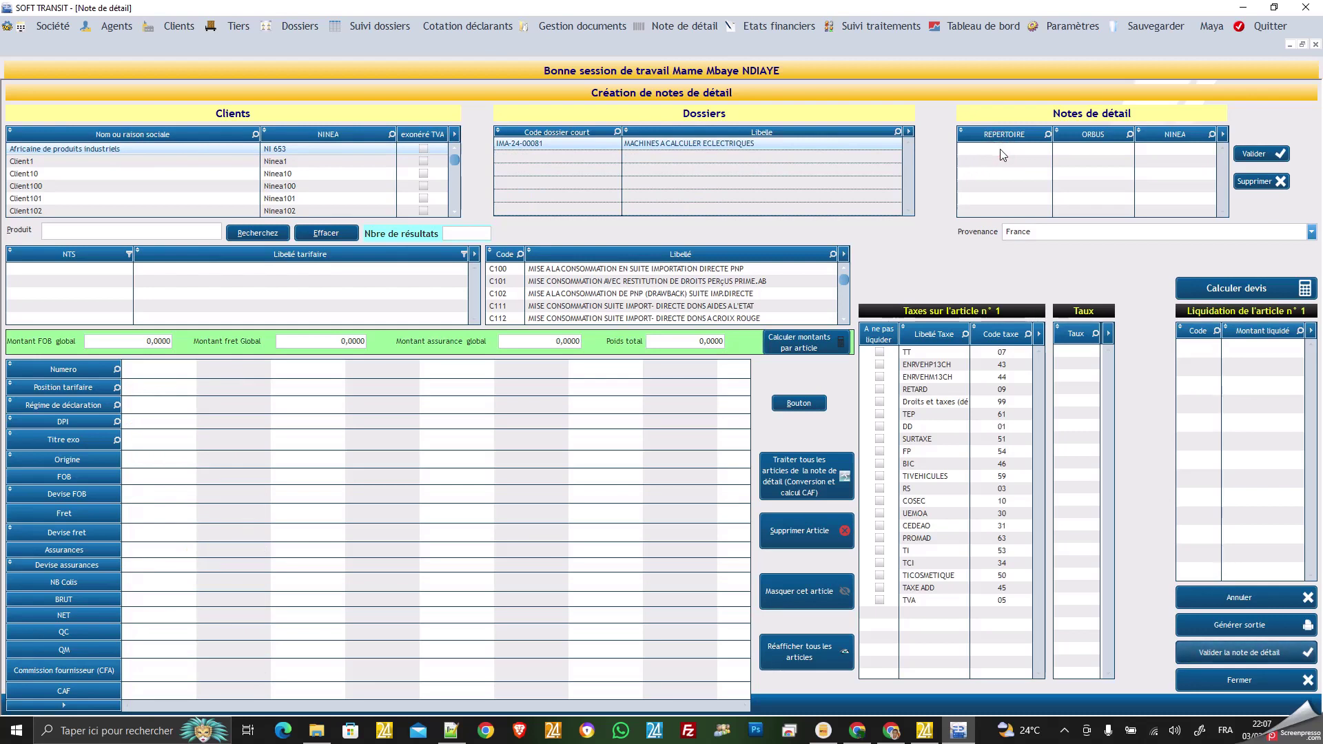
{"action": "left_click", "coordinate": [1001, 149]}
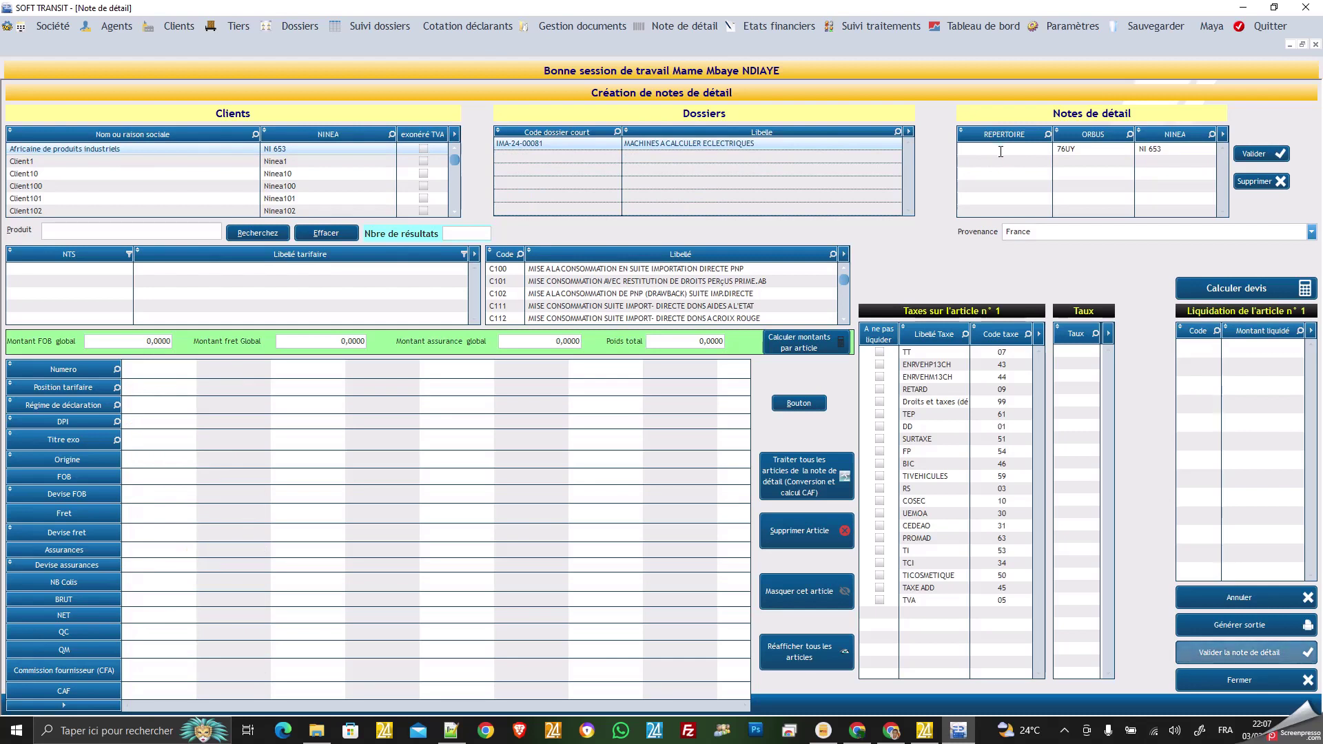
{"action": "type", "text": "759994"}
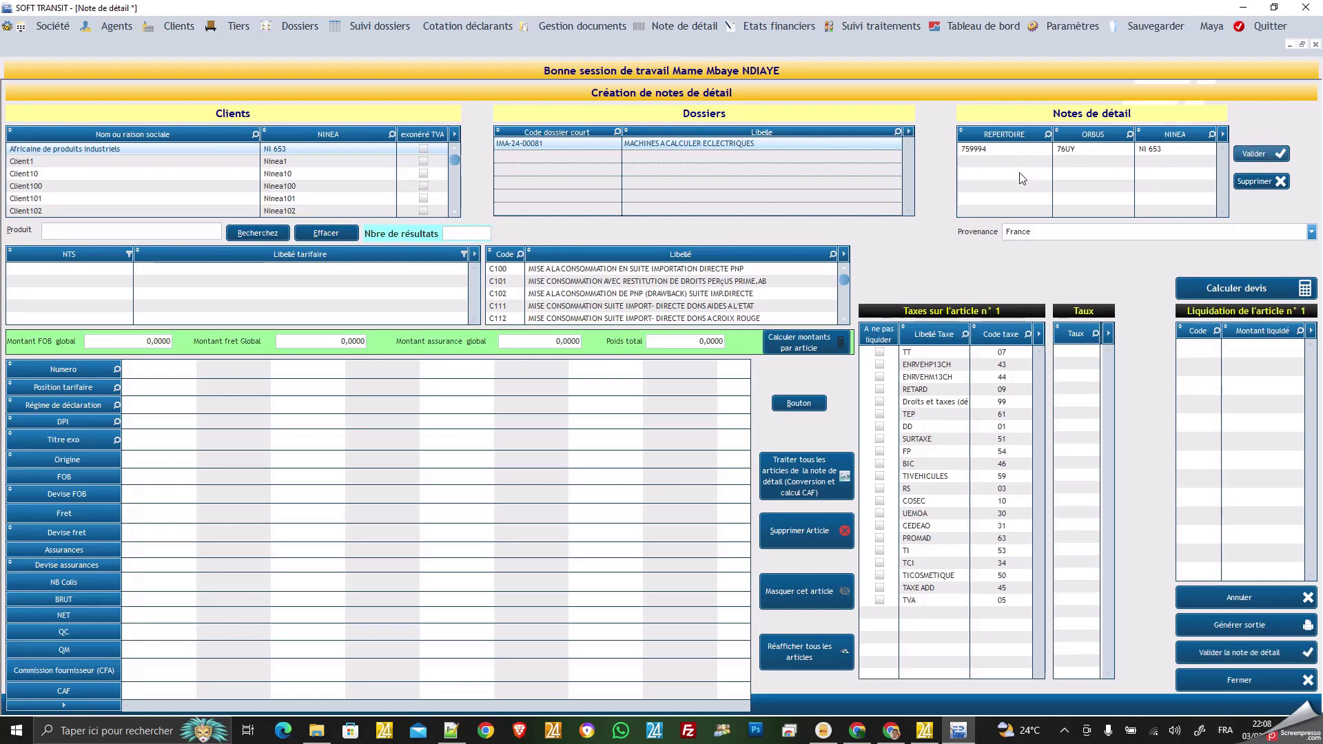
{"action": "left_click", "coordinate": [987, 156]}
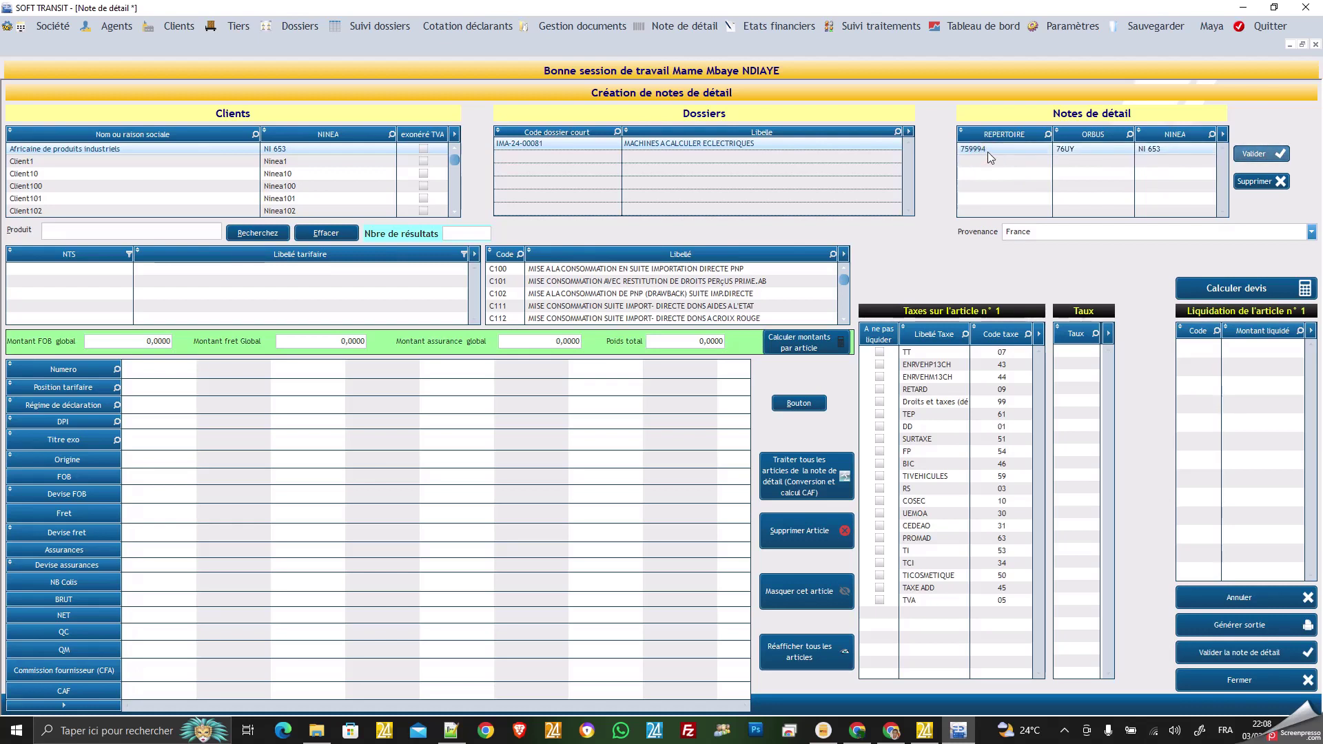
{"action": "left_click", "coordinate": [1040, 230]}
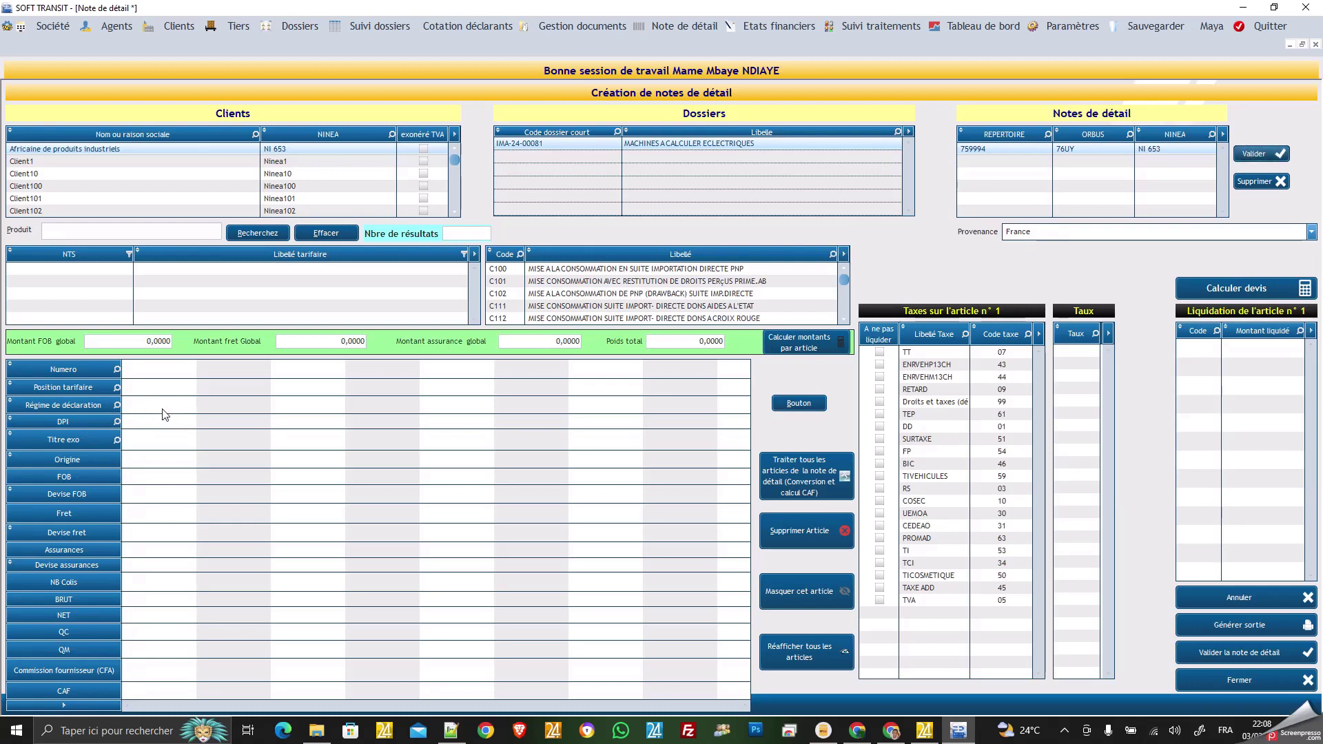
Search products for 'MACHINE CALCULER' to list the four matching NTS tariff positions.
{"action": "left_click", "coordinate": [68, 230]}
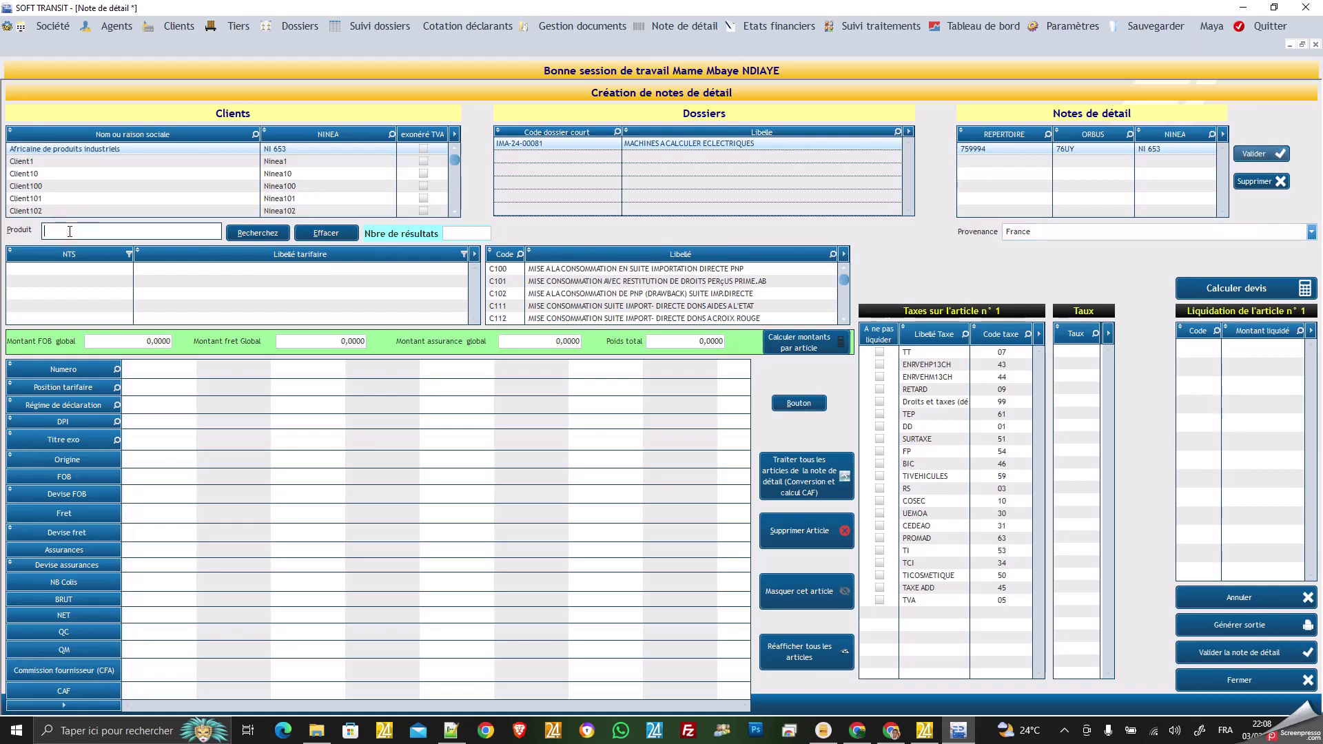
{"action": "type", "text": "MACHINE CALCULER"}
{"action": "left_click", "coordinate": [264, 236]}
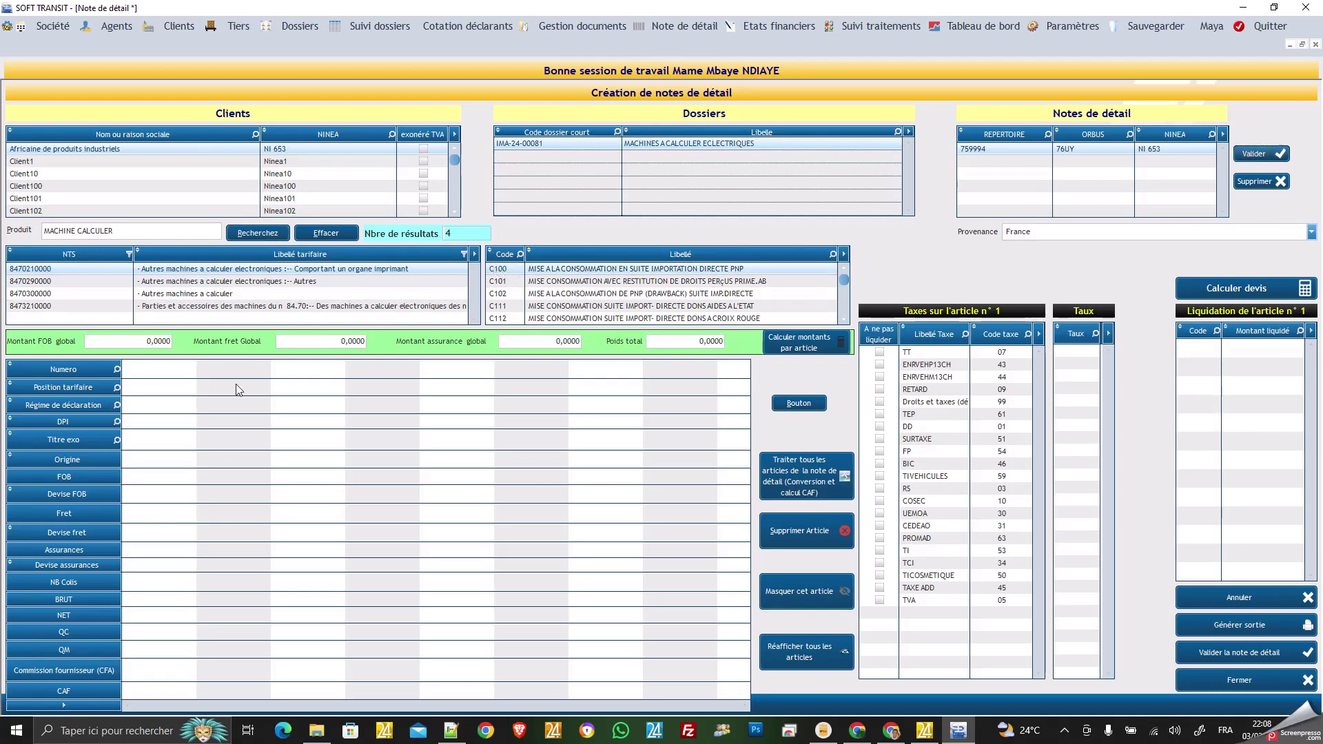
{"action": "left_click", "coordinate": [144, 423]}
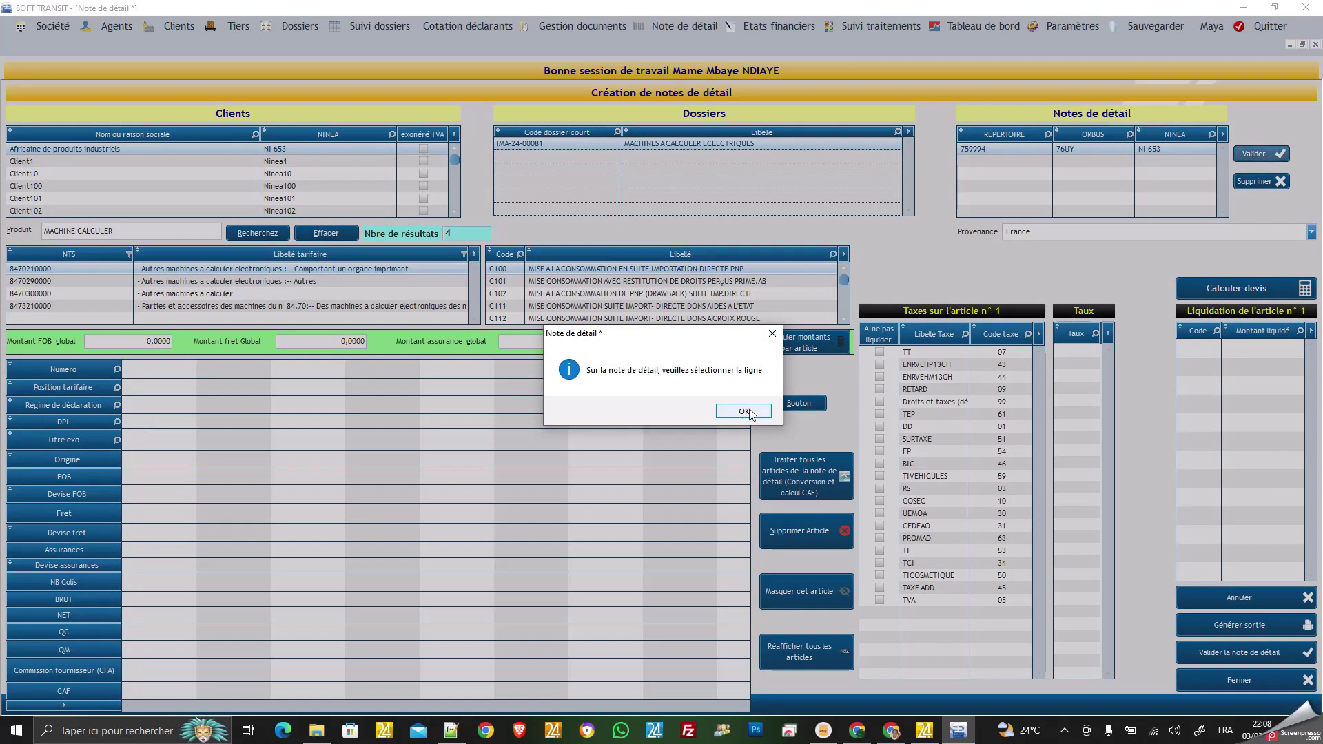
Dismiss the line-selection warning, reselect note 759994 and choose France as provenance.
{"action": "left_click", "coordinate": [738, 412]}
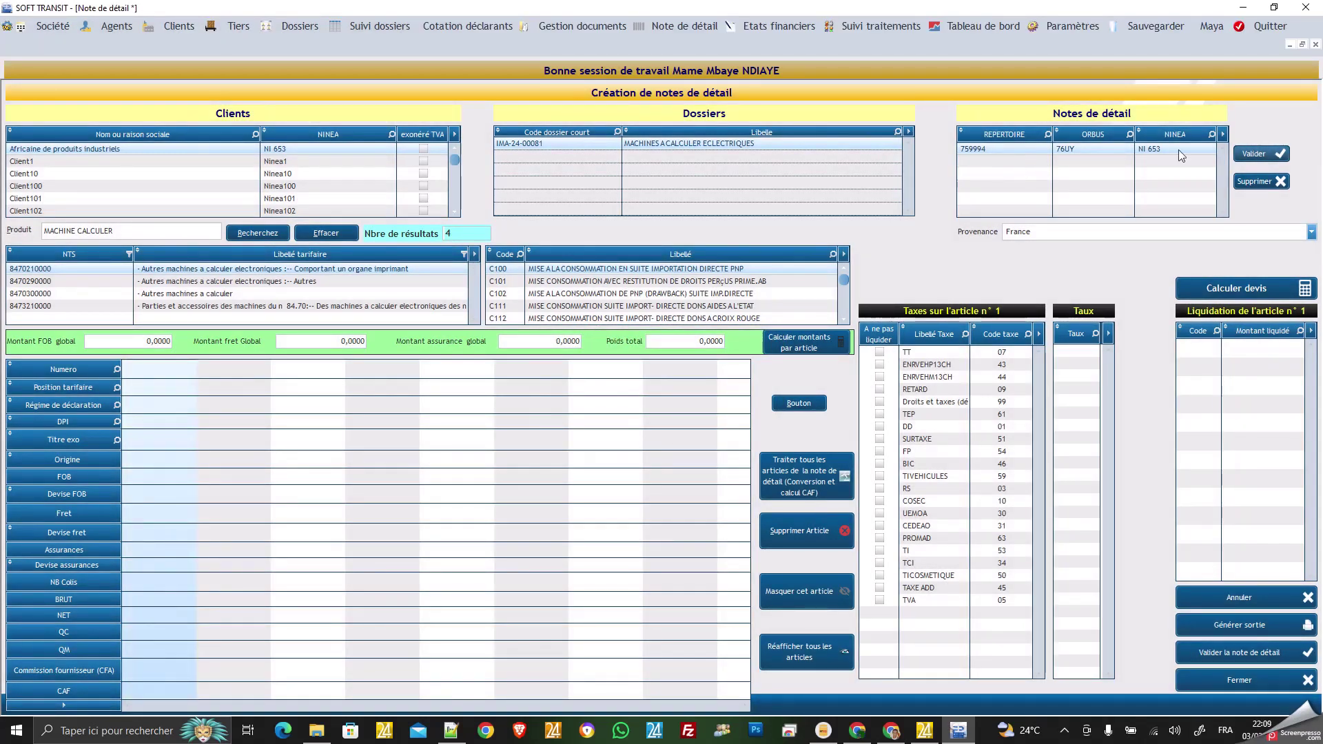
{"action": "left_click", "coordinate": [1252, 156]}
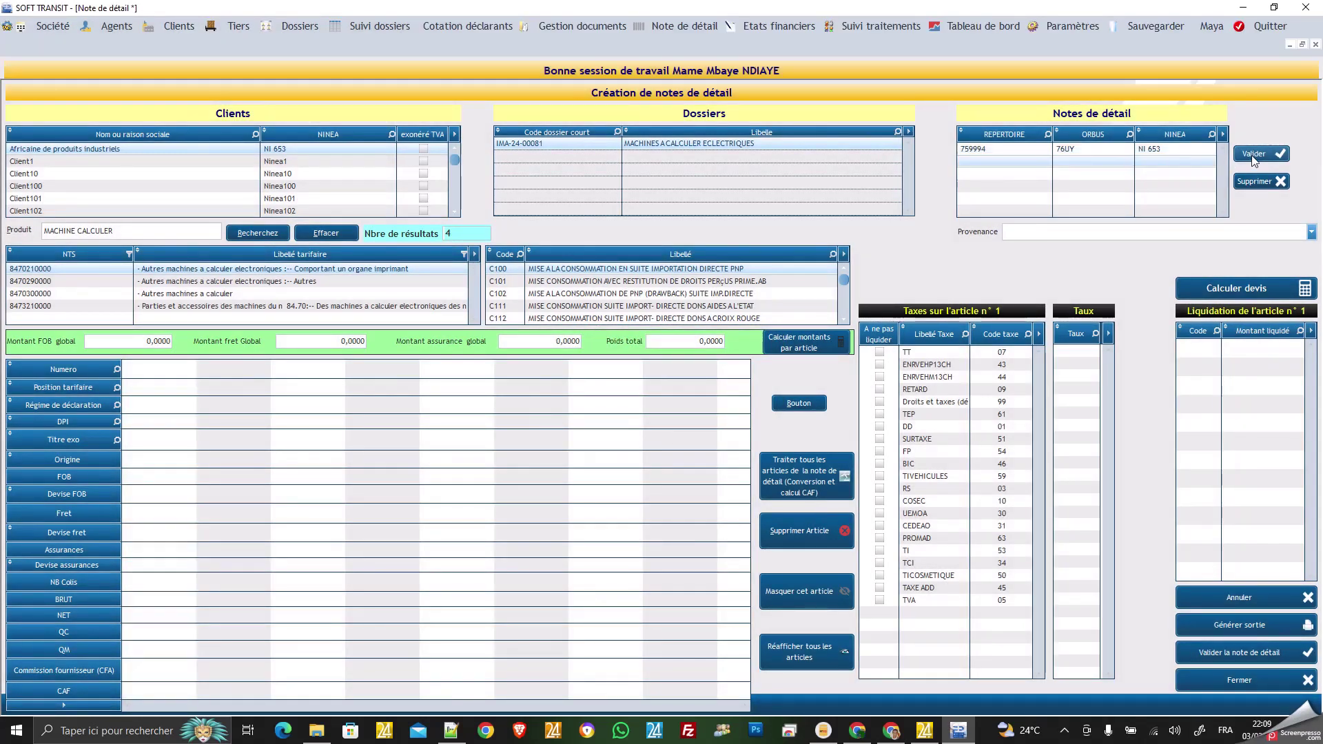
{"action": "left_click", "coordinate": [1022, 150]}
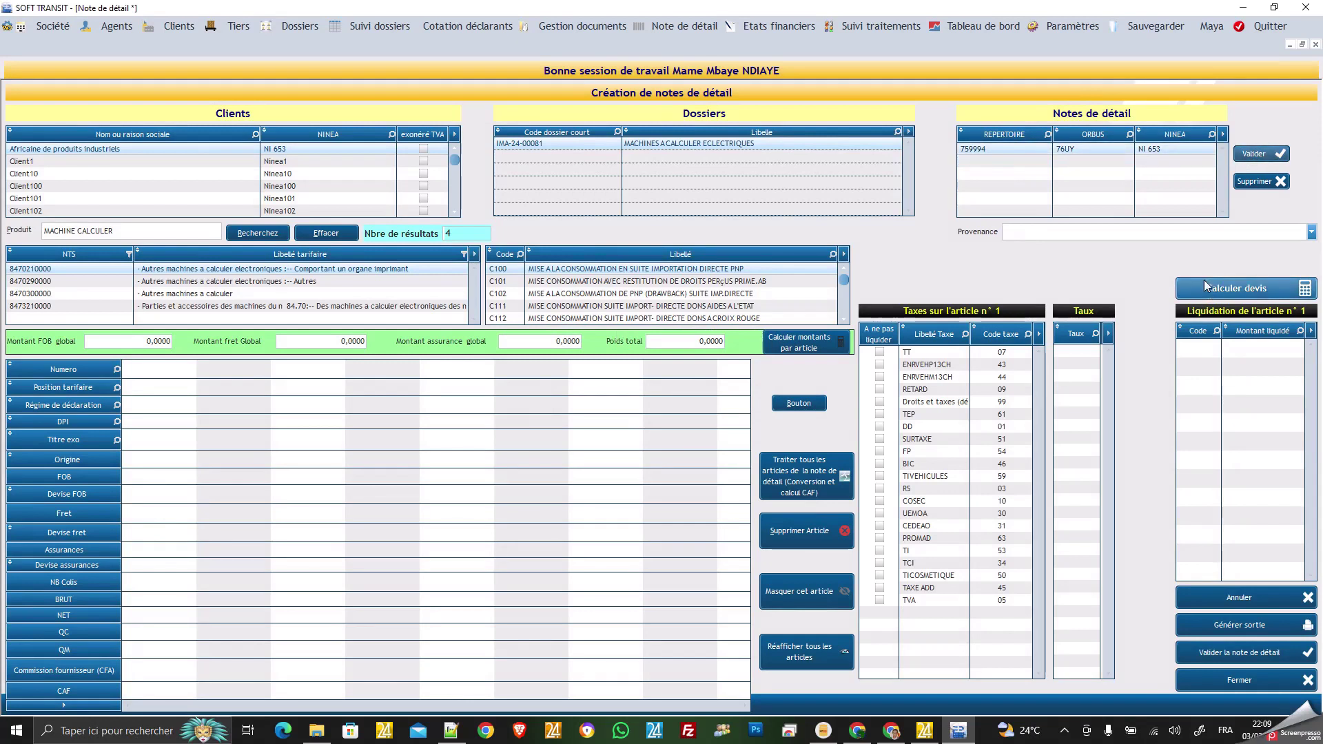
{"action": "left_click", "coordinate": [1311, 232]}
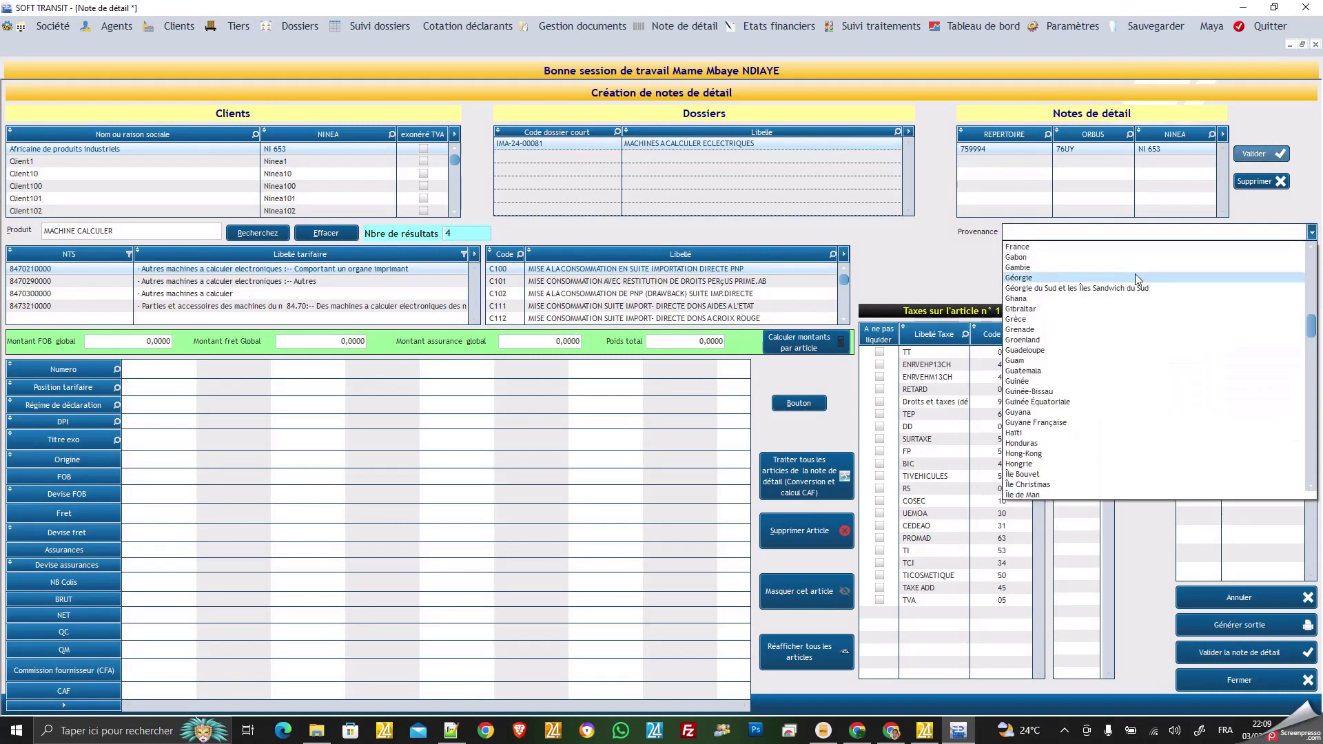
{"action": "left_click", "coordinate": [1096, 248]}
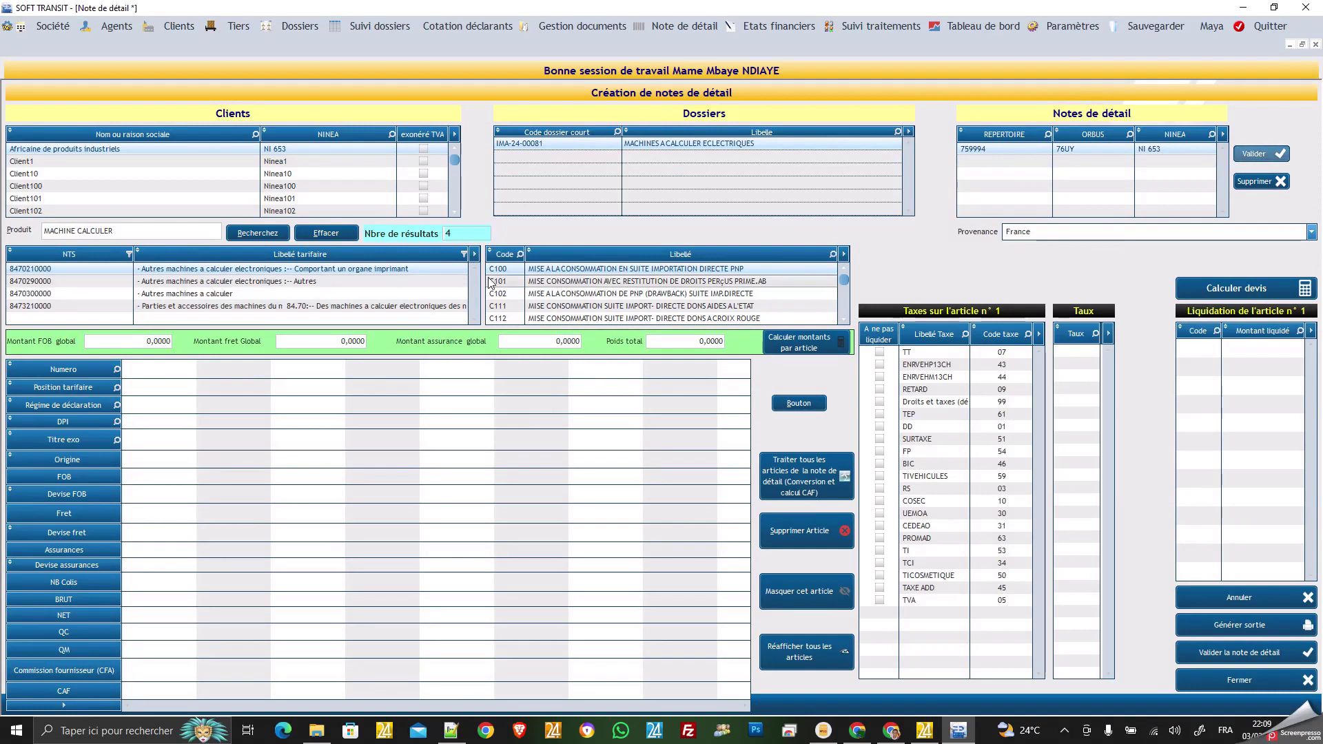
{"action": "left_click", "coordinate": [151, 422]}
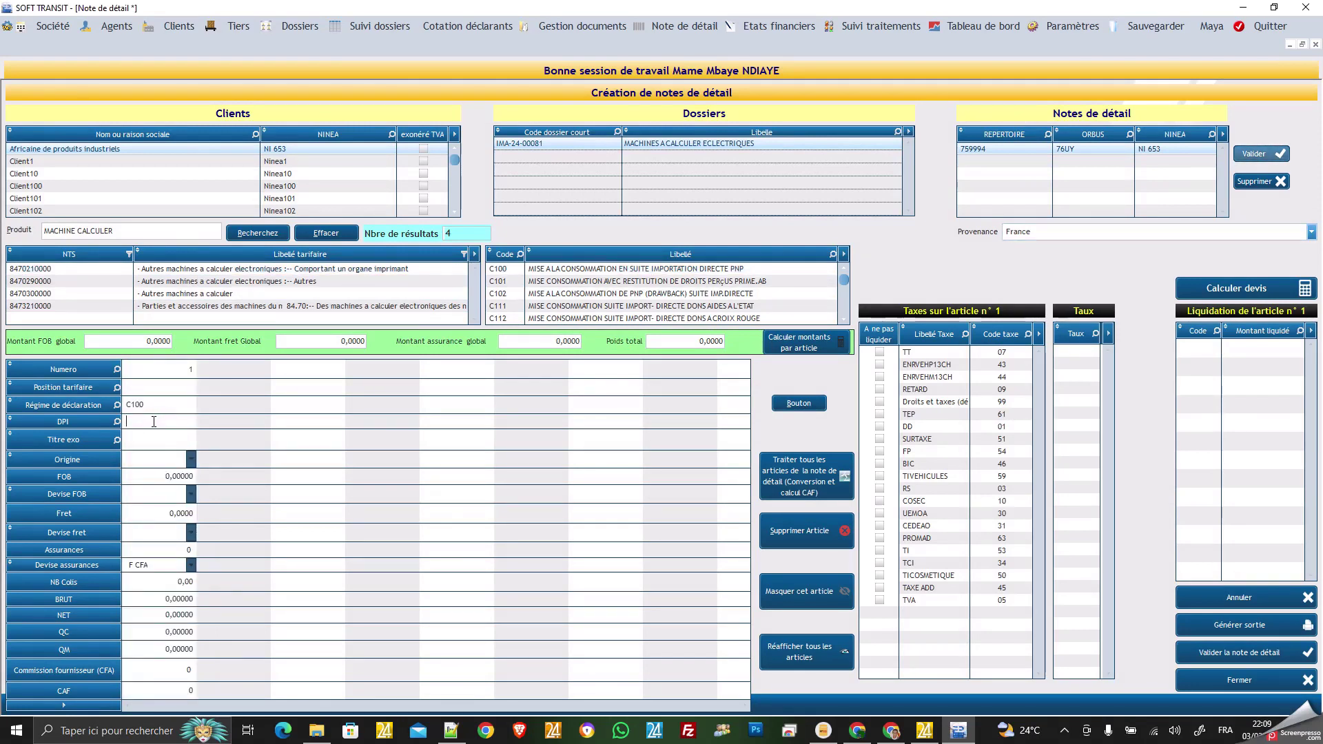
{"action": "left_click", "coordinate": [64, 273]}
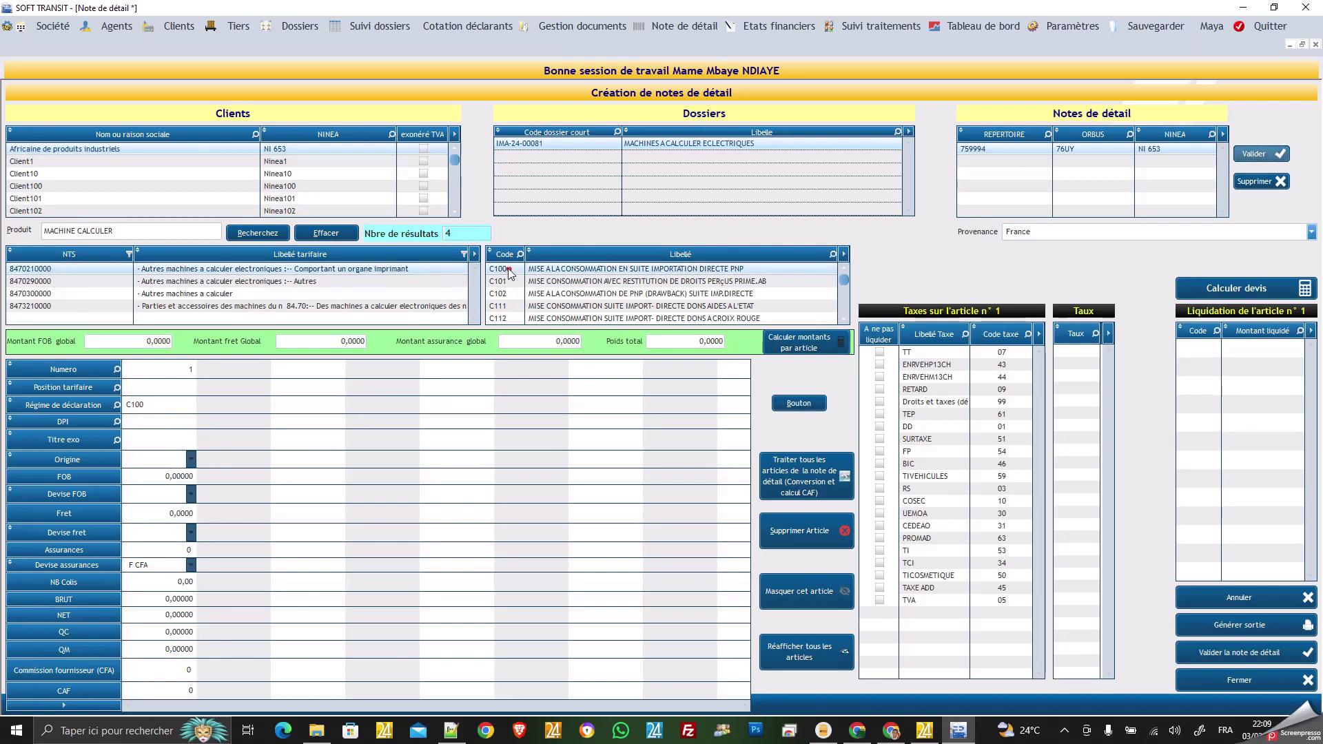
{"action": "left_click", "coordinate": [164, 424]}
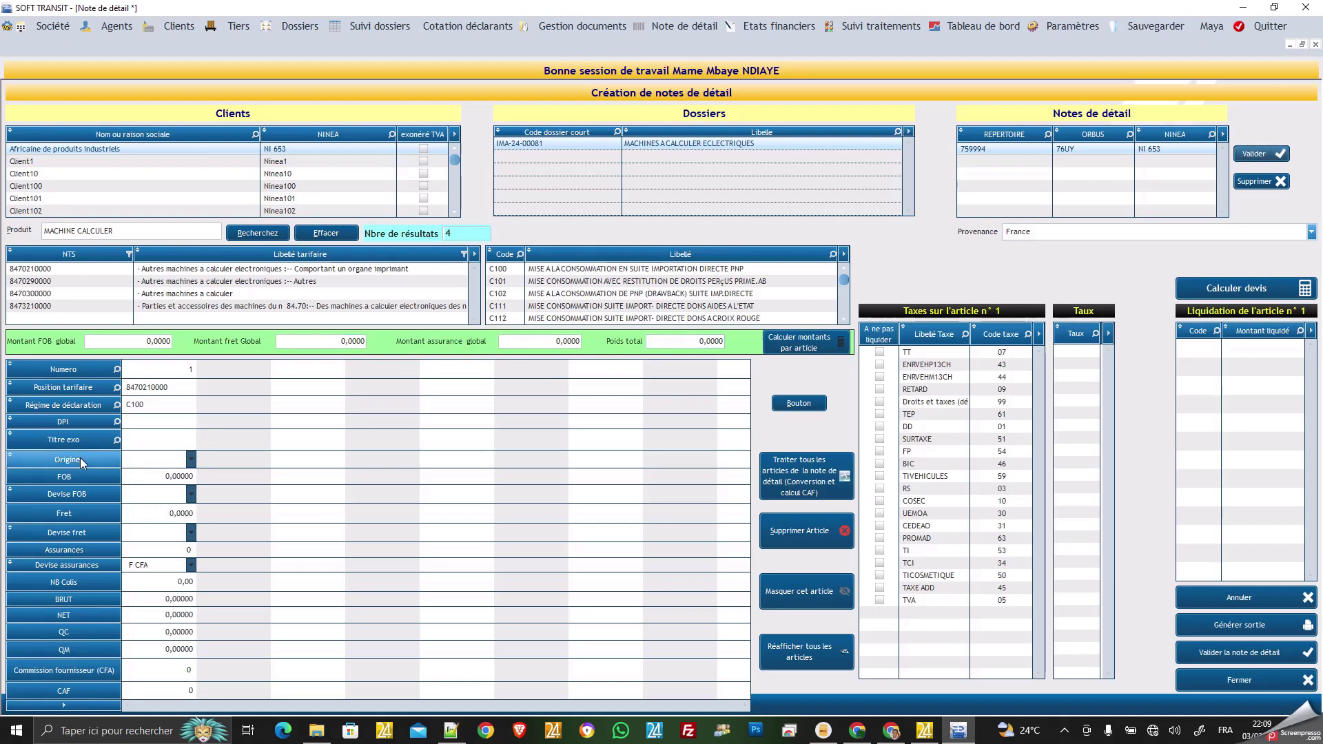
Enter FOB 650 for the first article with Euro as FOB and freight currency.
{"action": "left_click", "coordinate": [149, 475]}
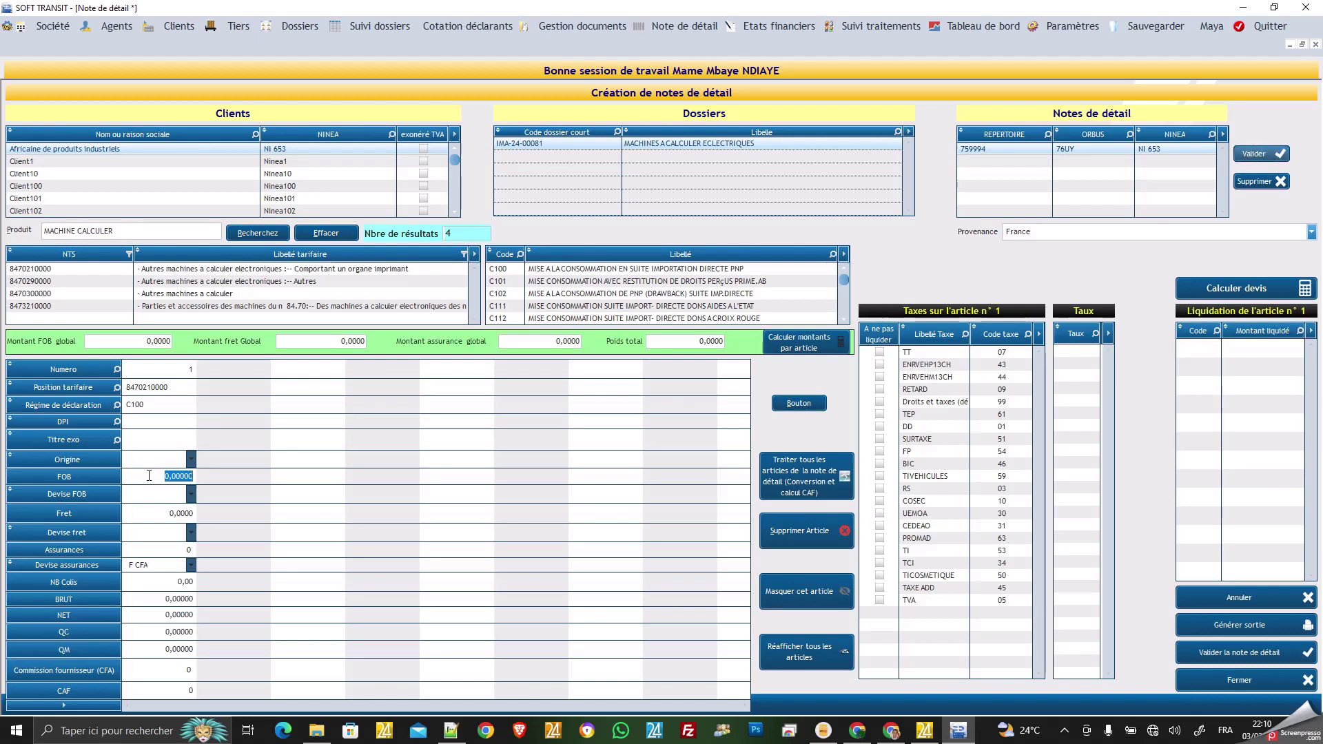
{"action": "type", "text": "650"}
{"action": "left_click", "coordinate": [192, 494]}
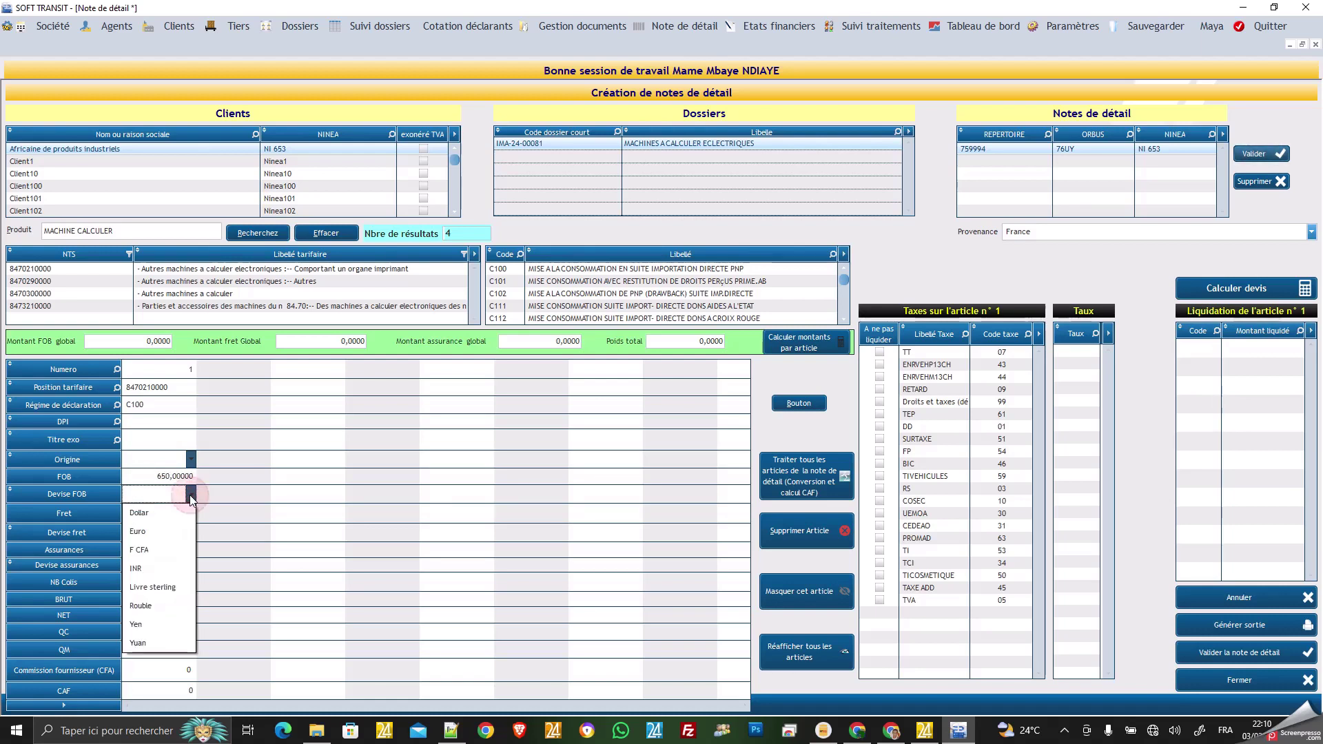
{"action": "left_click", "coordinate": [153, 532]}
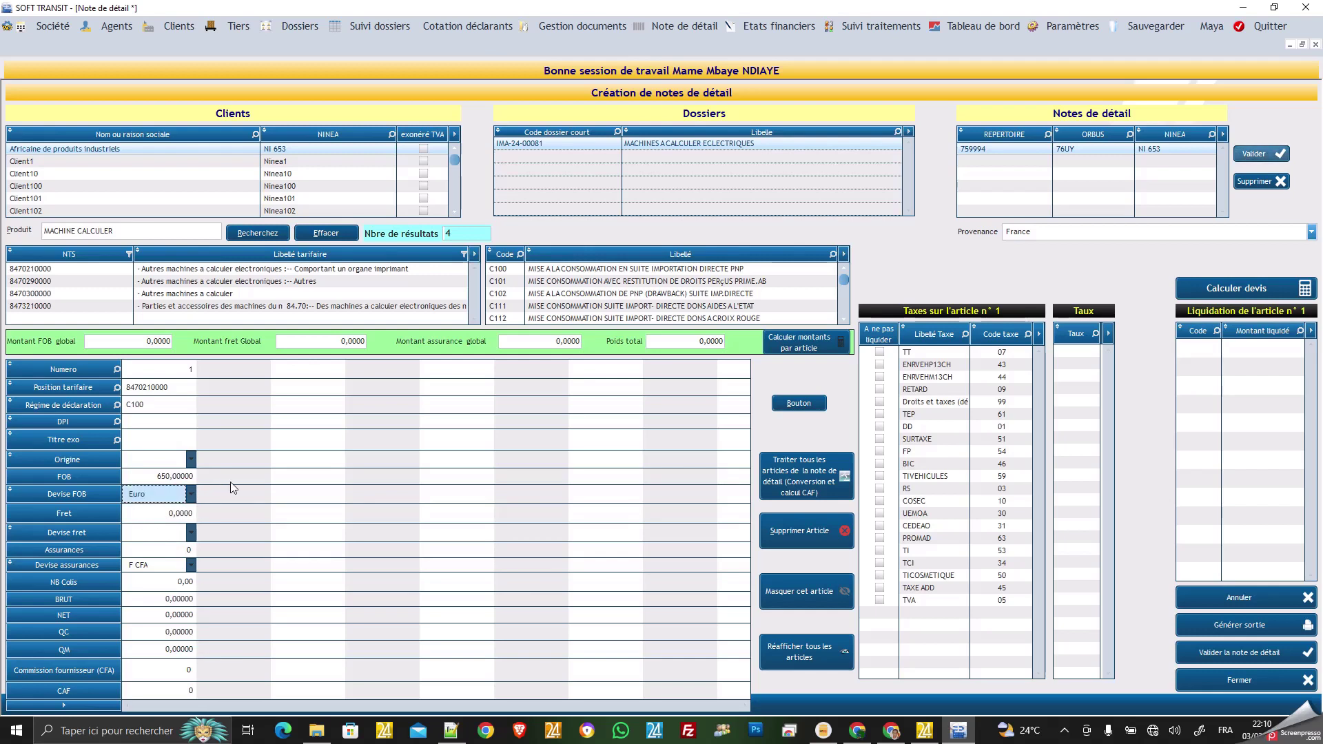
{"action": "left_click", "coordinate": [192, 533]}
{"action": "left_click", "coordinate": [160, 569]}
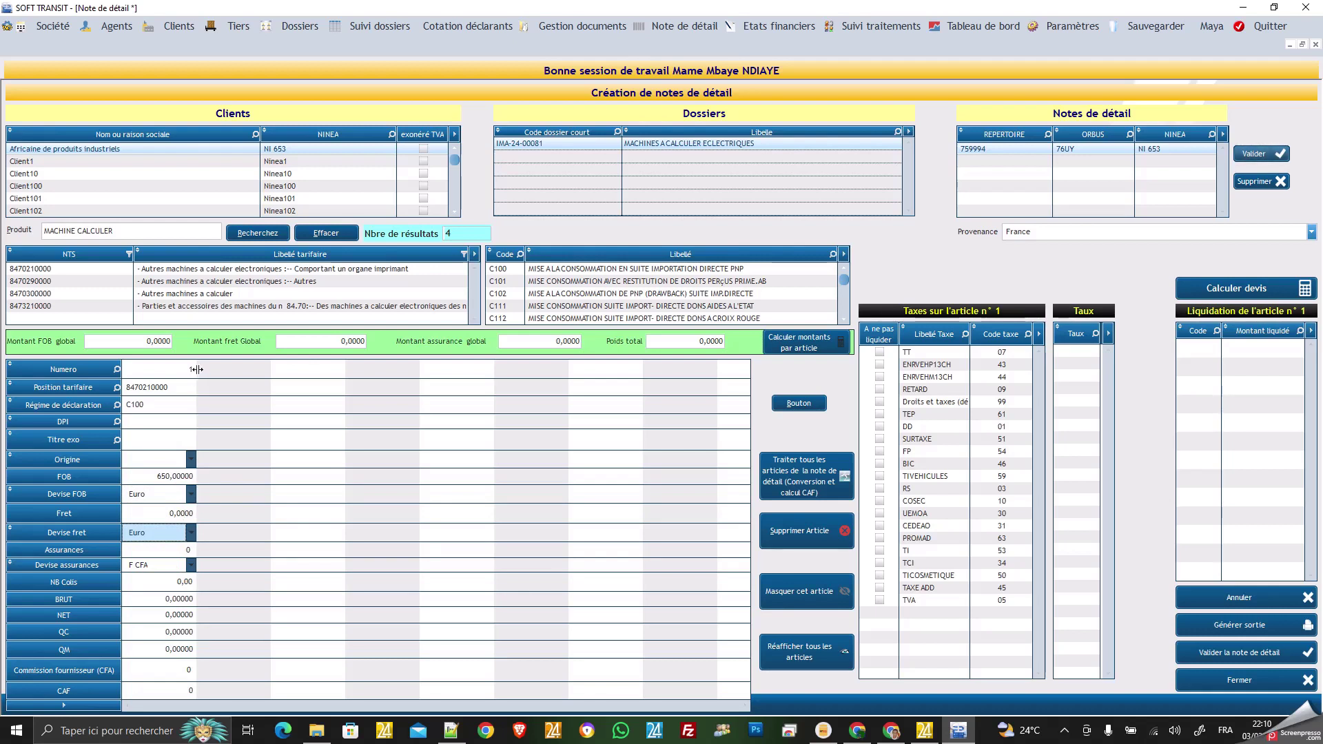
{"action": "left_click", "coordinate": [175, 282]}
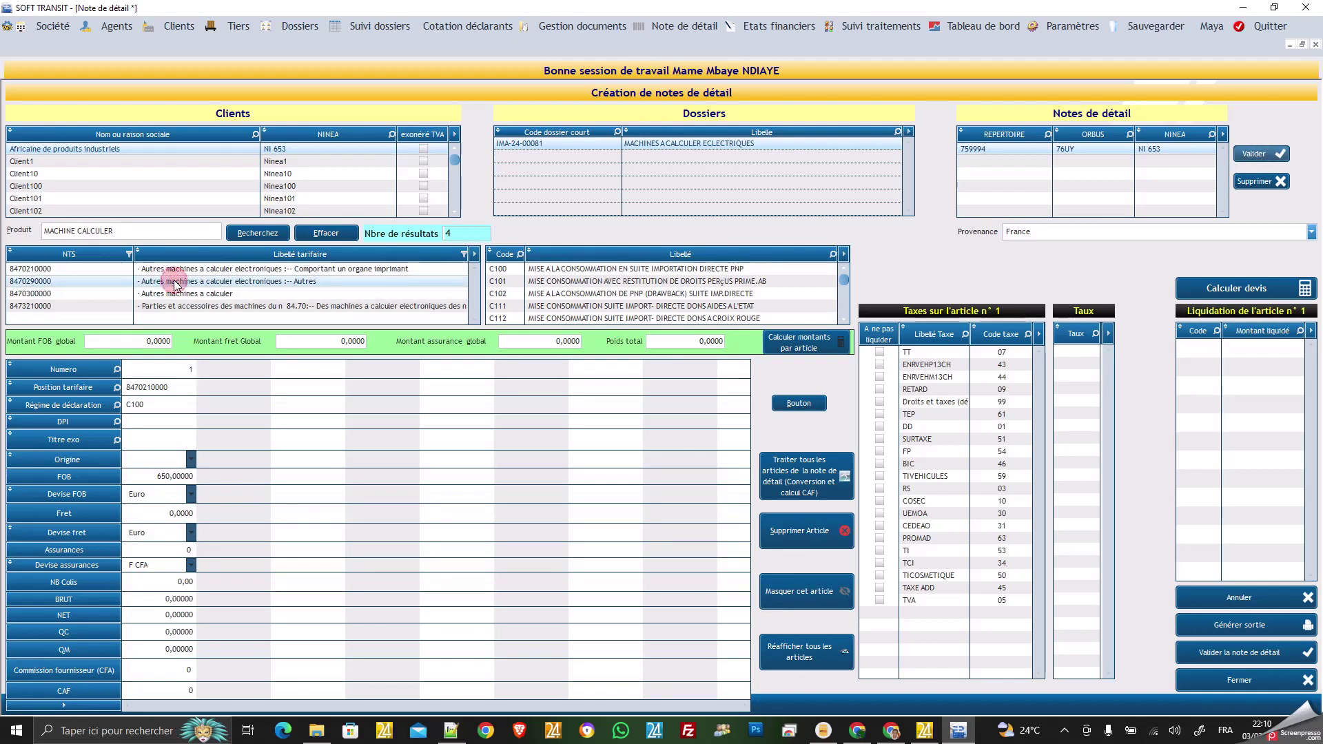
{"action": "left_click", "coordinate": [549, 272]}
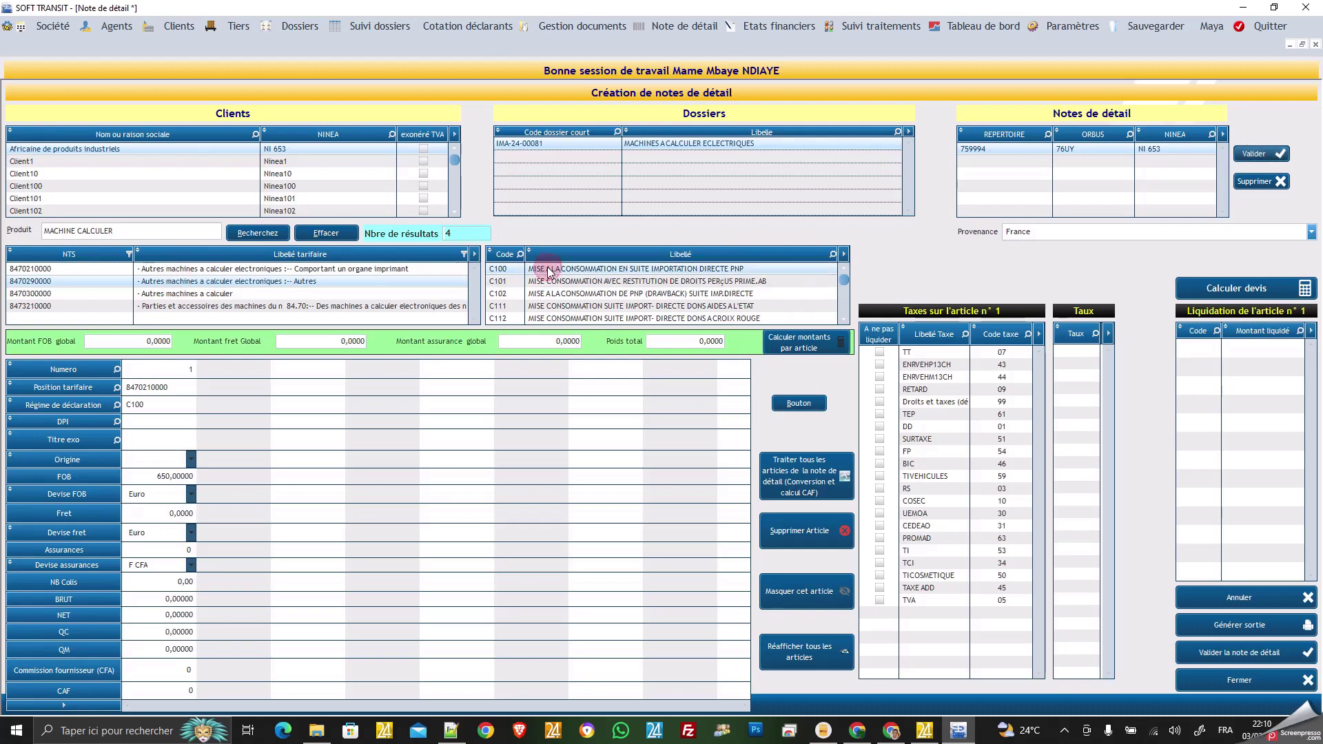
{"action": "left_click", "coordinate": [230, 421]}
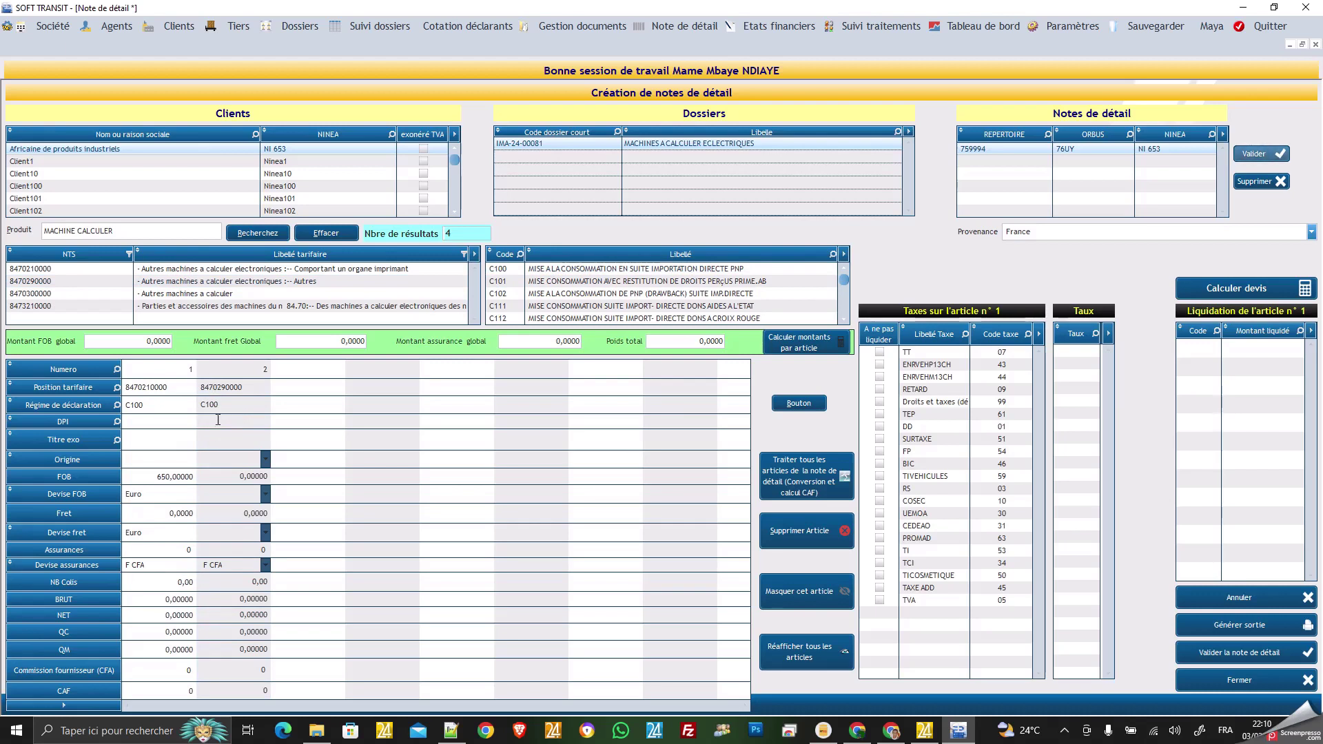
{"action": "left_click", "coordinate": [229, 475]}
{"action": "type", "text": "4500"}
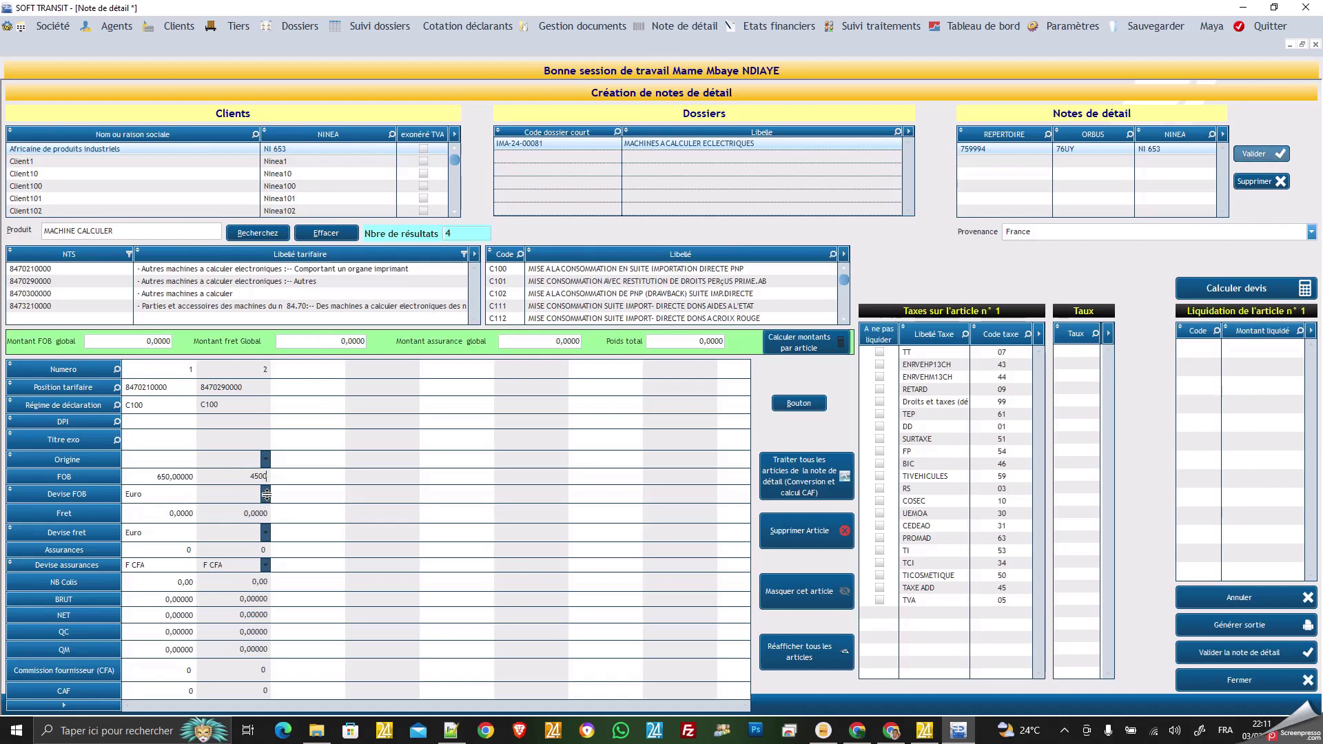
{"action": "left_click", "coordinate": [266, 494]}
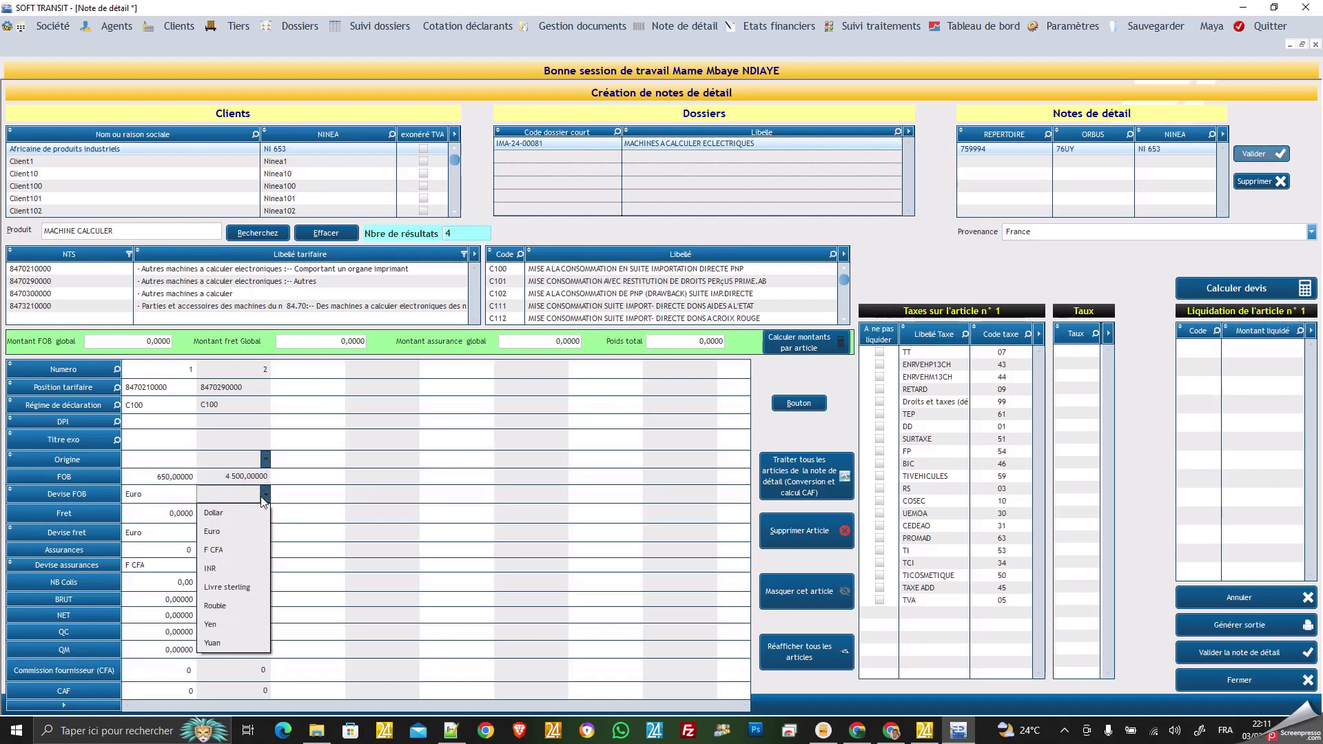
{"action": "left_click", "coordinate": [219, 532]}
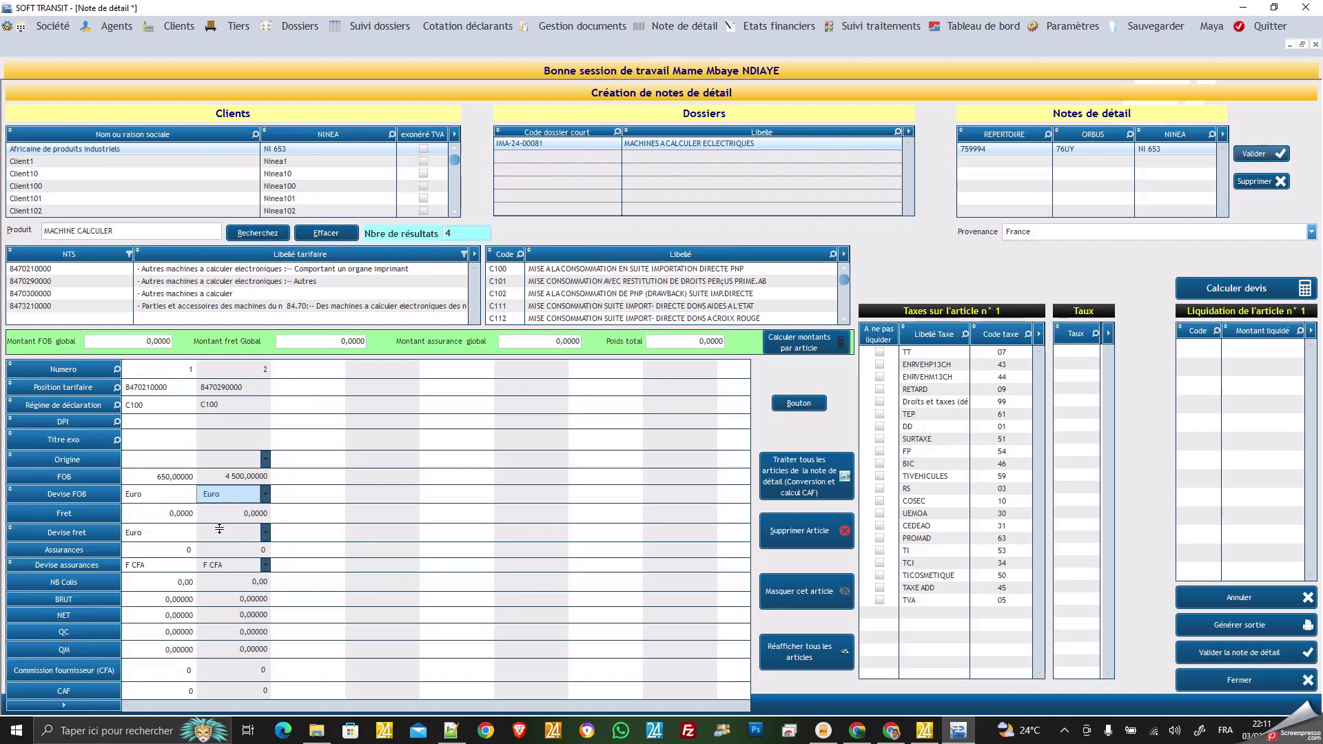
{"action": "left_click", "coordinate": [266, 533]}
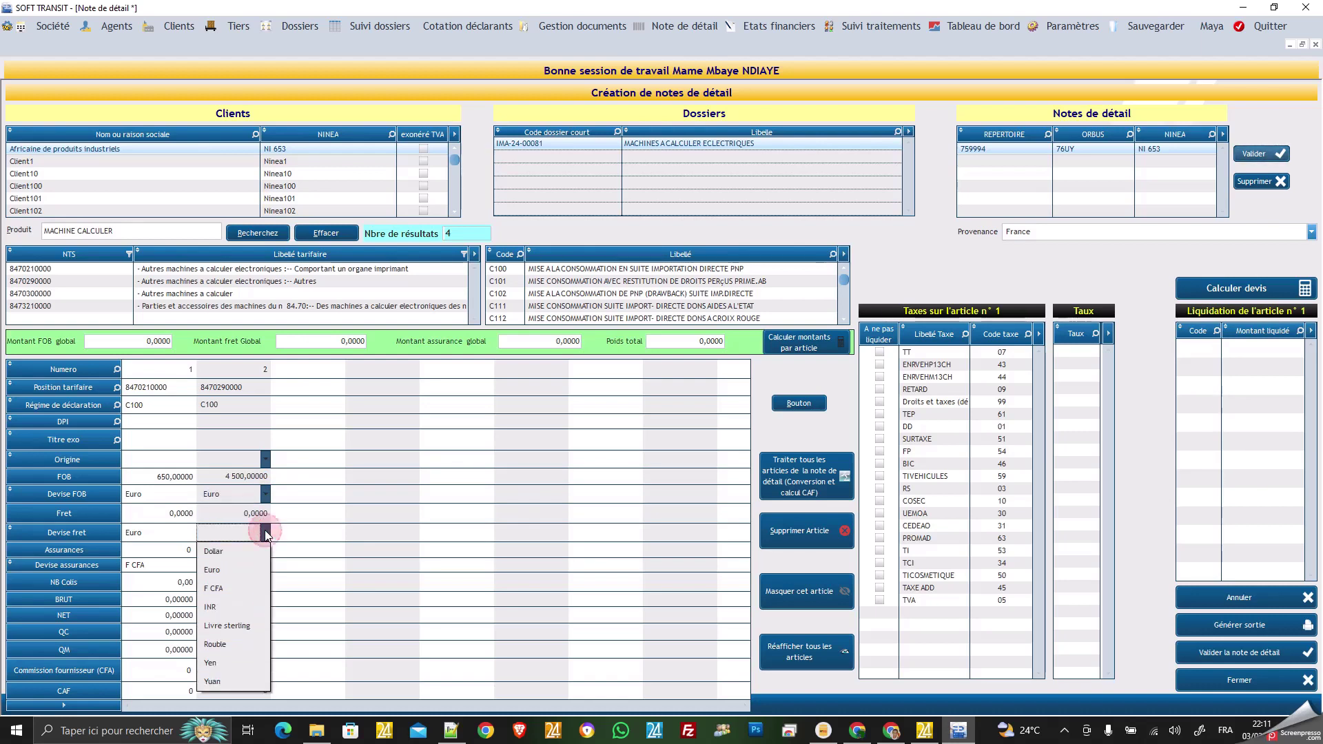
{"action": "left_click", "coordinate": [229, 569]}
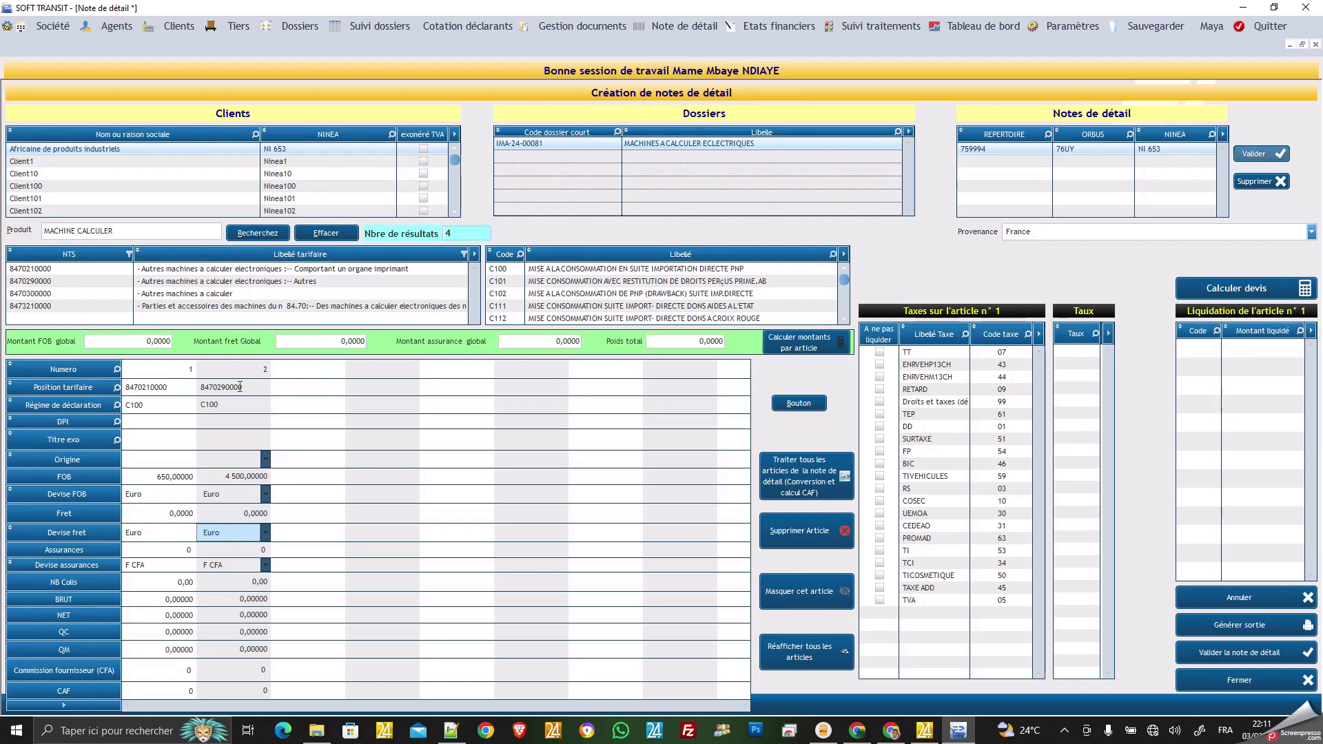
{"action": "left_click", "coordinate": [193, 295]}
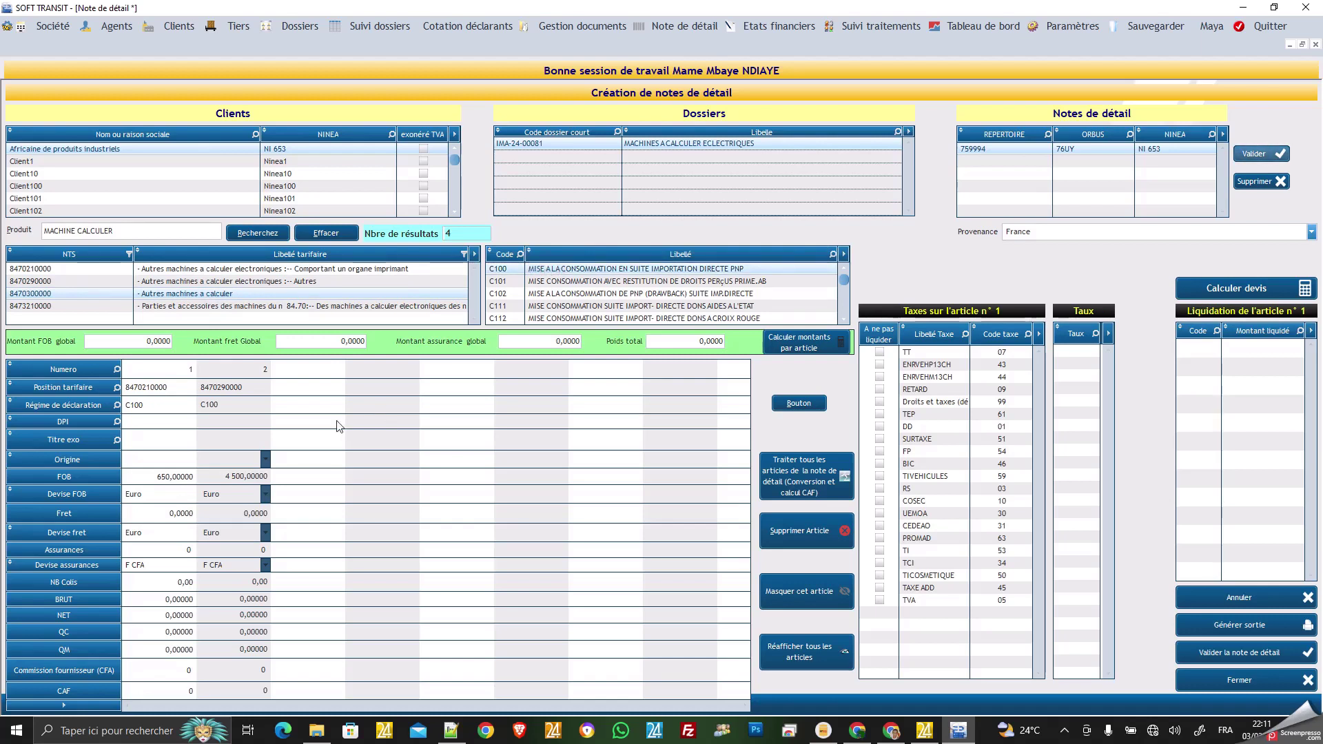
{"action": "left_click", "coordinate": [306, 427]}
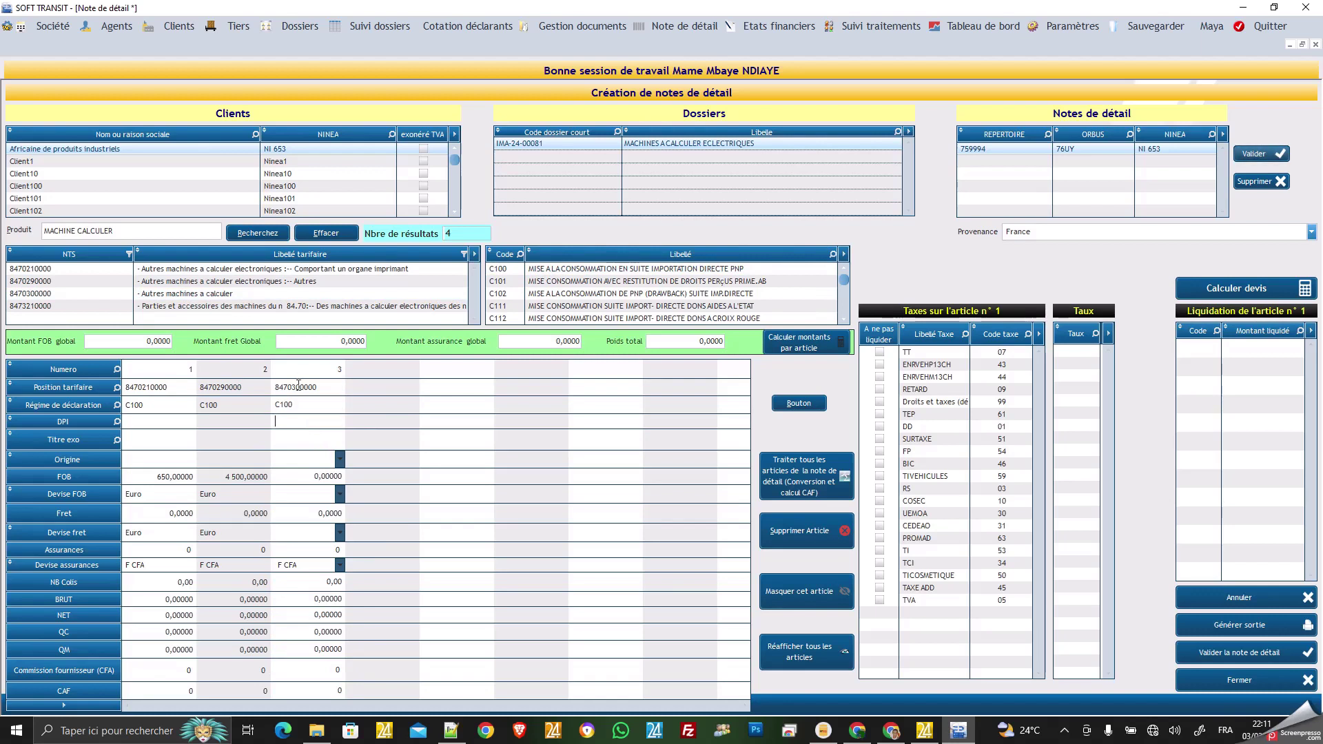
{"action": "left_click", "coordinate": [309, 475]}
{"action": "type", "text": "7"}
{"action": "left_click", "coordinate": [340, 494]}
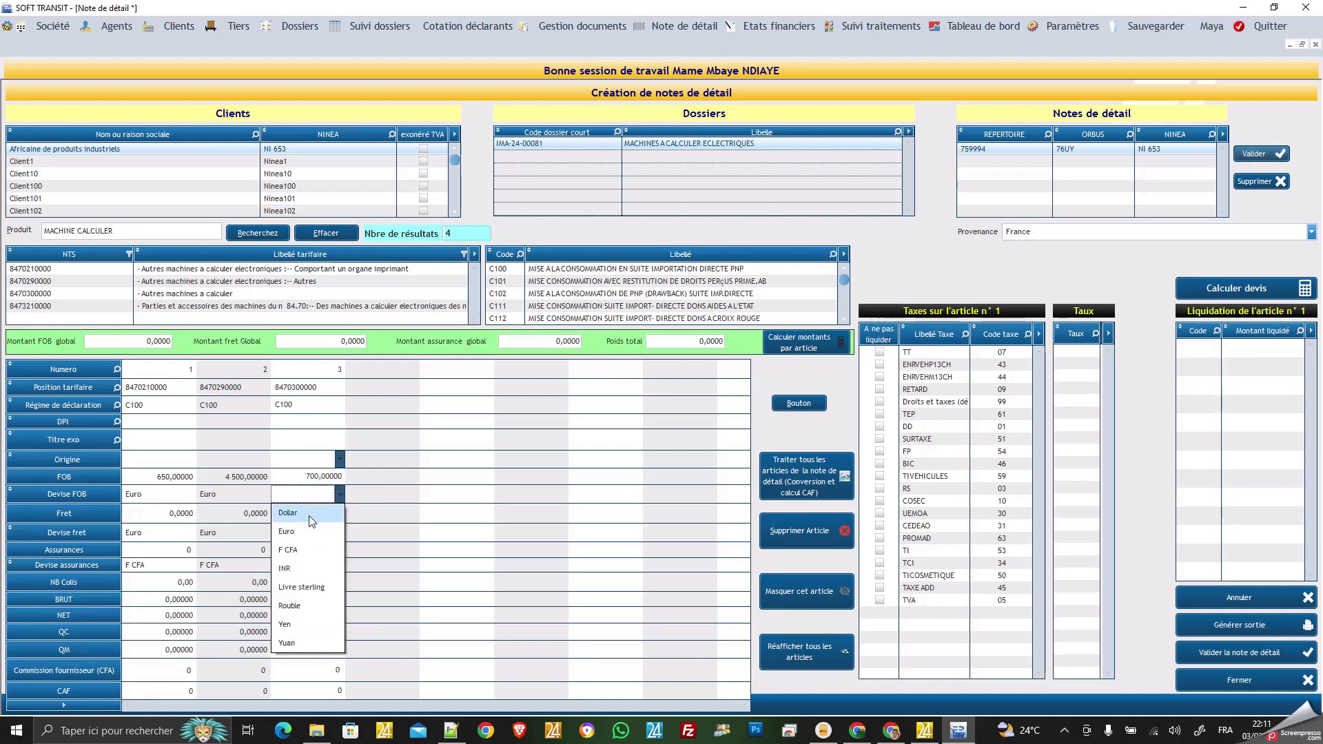
{"action": "left_click", "coordinate": [296, 529]}
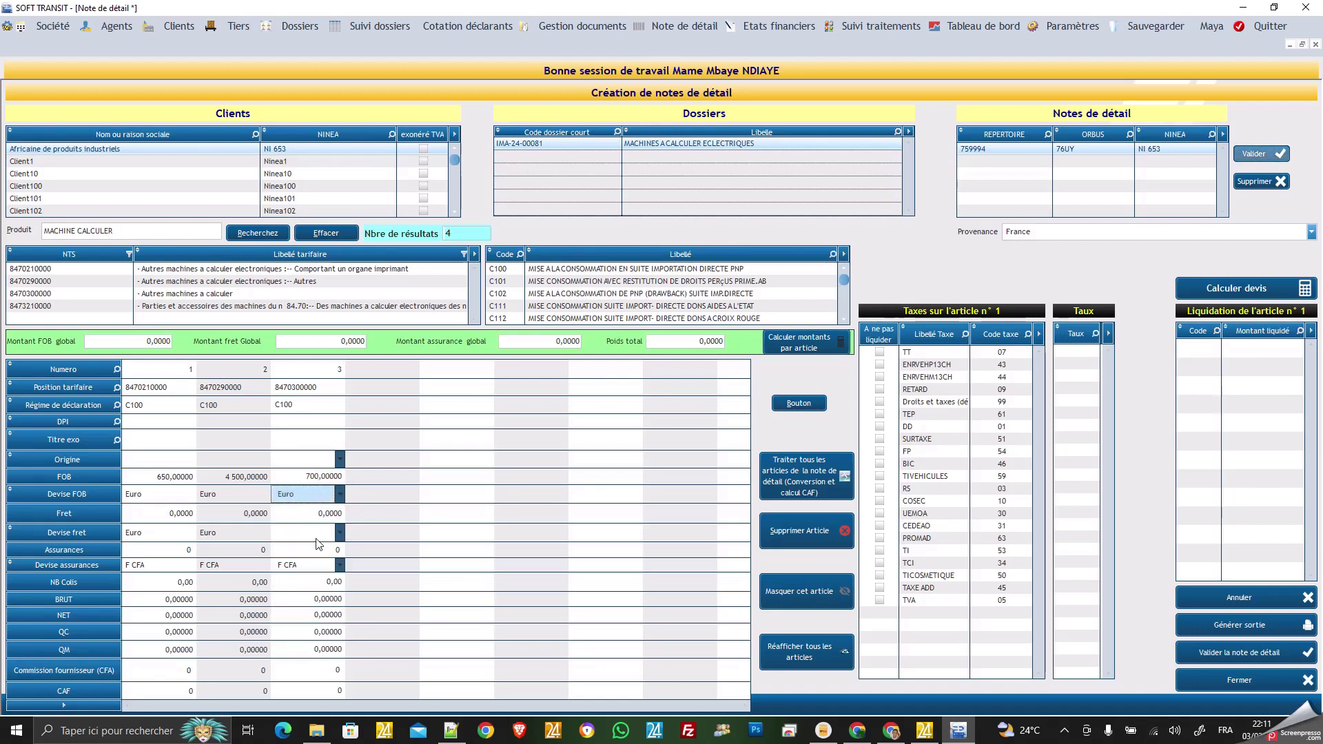
{"action": "left_click", "coordinate": [340, 534]}
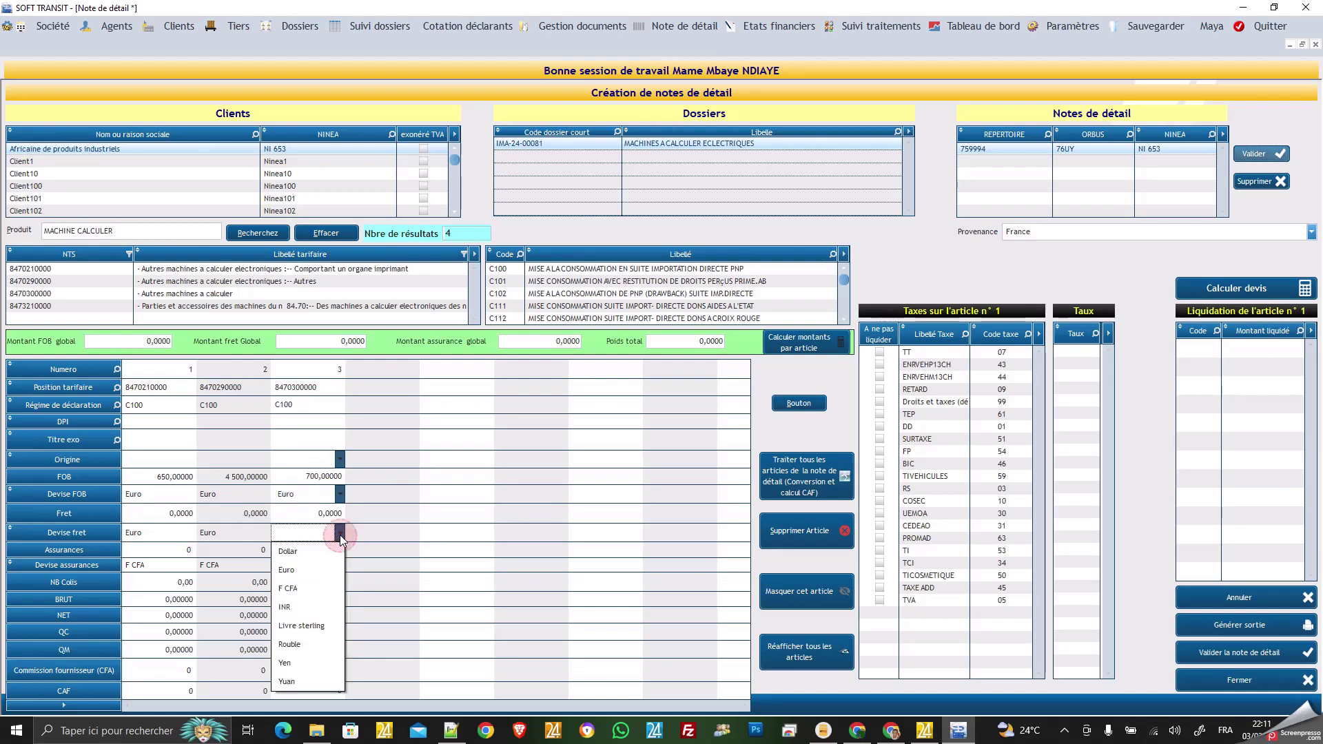
{"action": "left_click", "coordinate": [307, 569]}
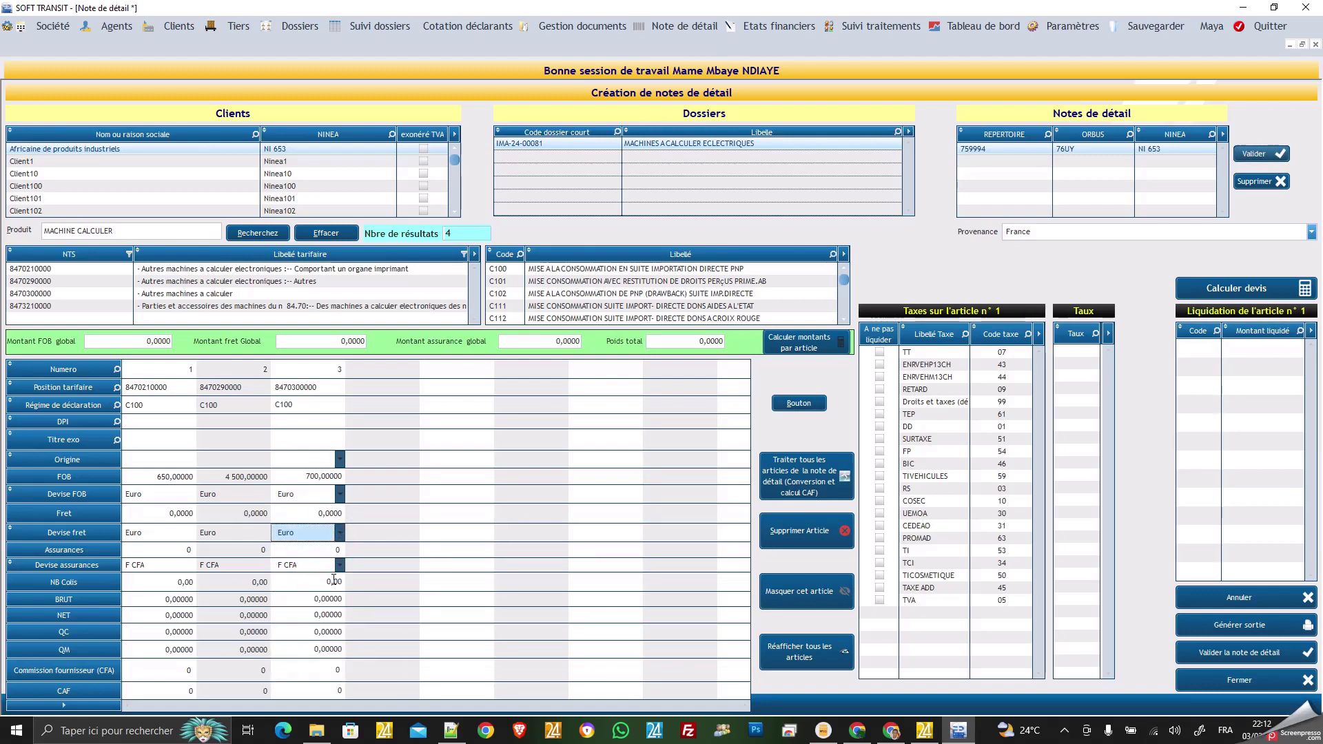
Fill Montant fret Global 1802, assurance global 15150, Poids total 612, then run Calculer montants par article.
{"action": "left_click", "coordinate": [297, 342]}
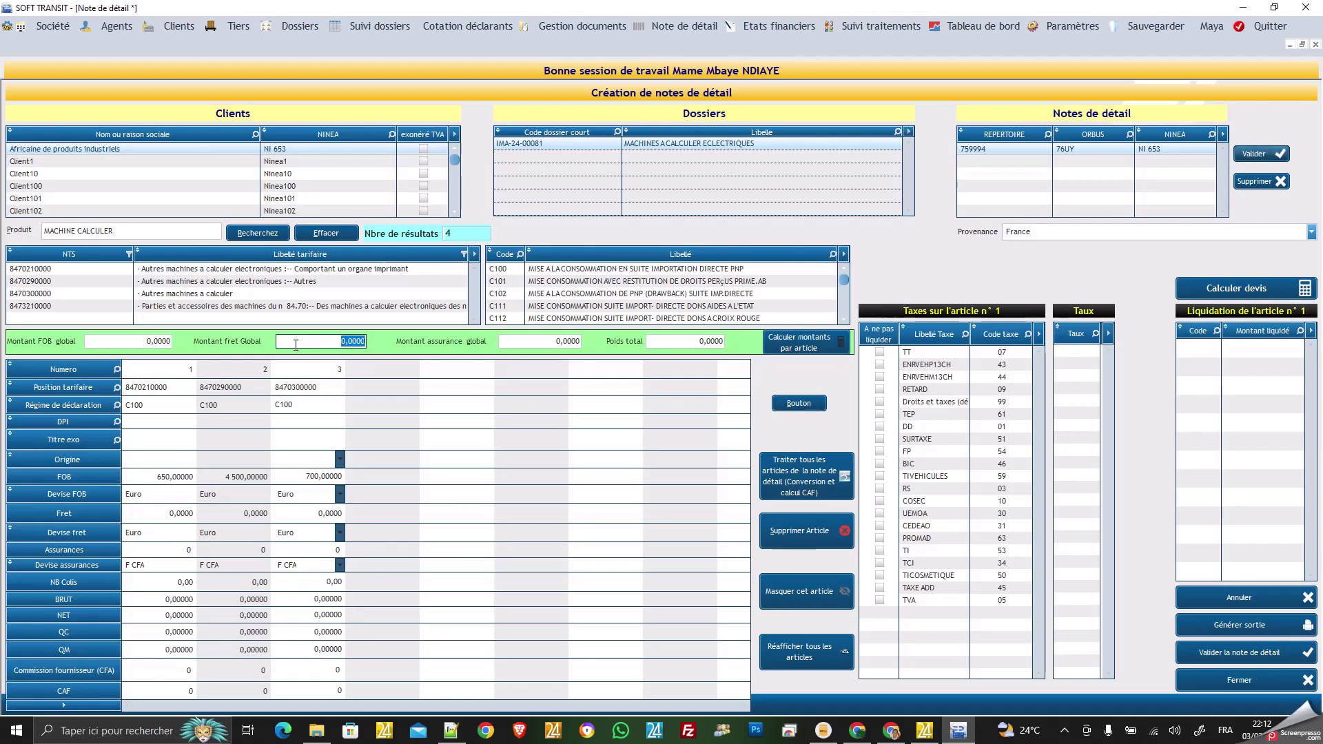
{"action": "type", "text": "1"}
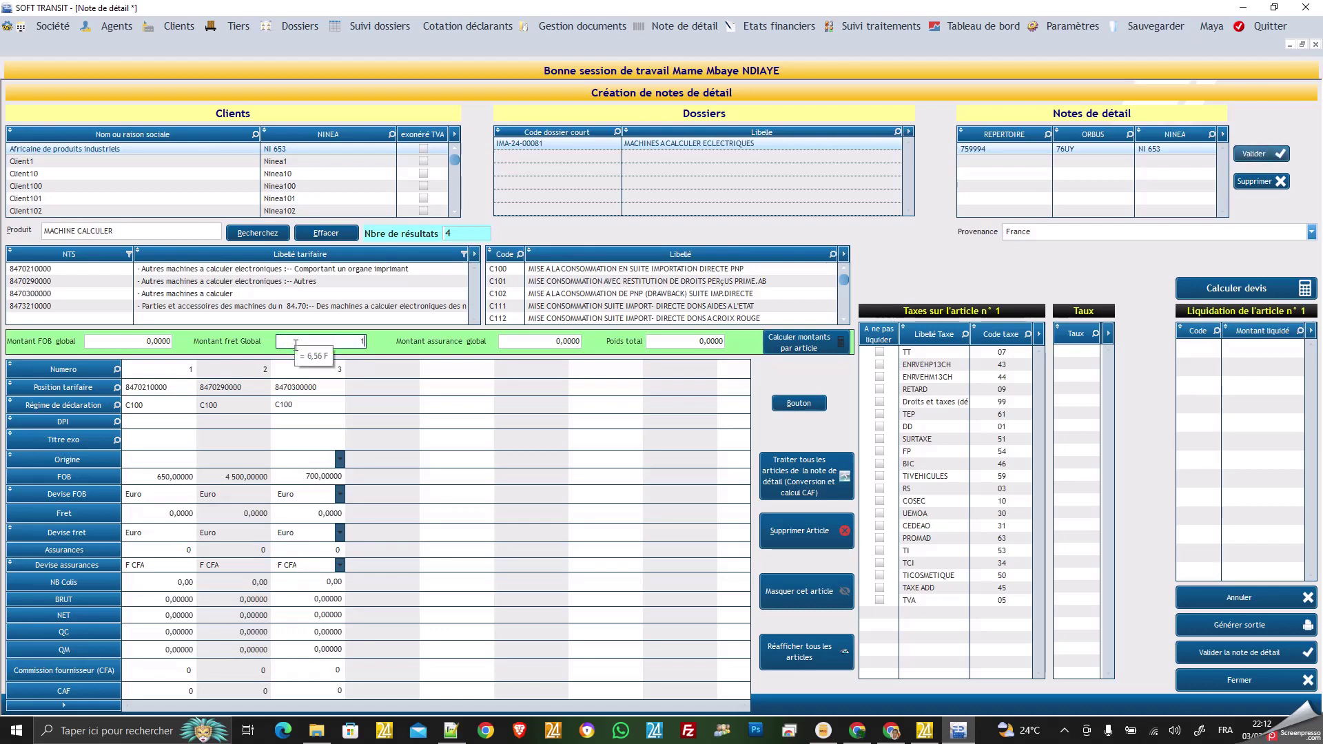
{"action": "type", "text": "802"}
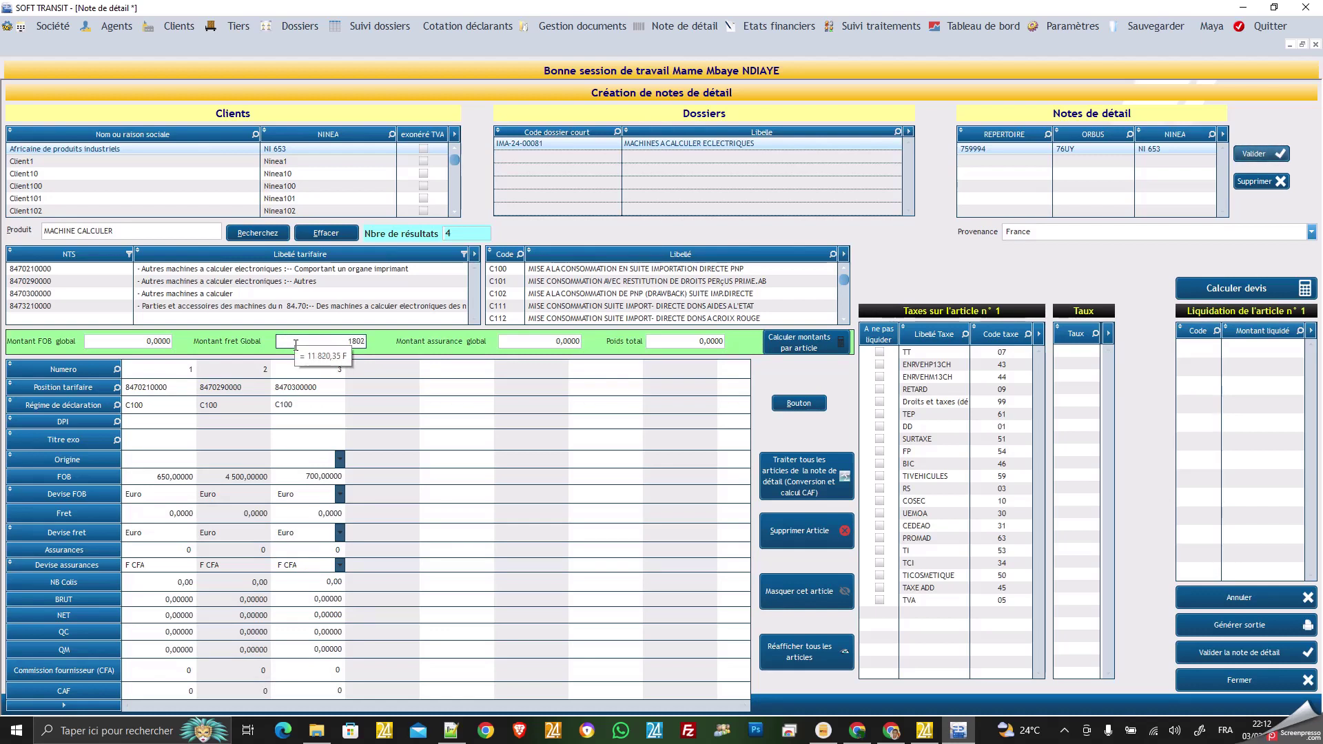
{"action": "left_click", "coordinate": [511, 340]}
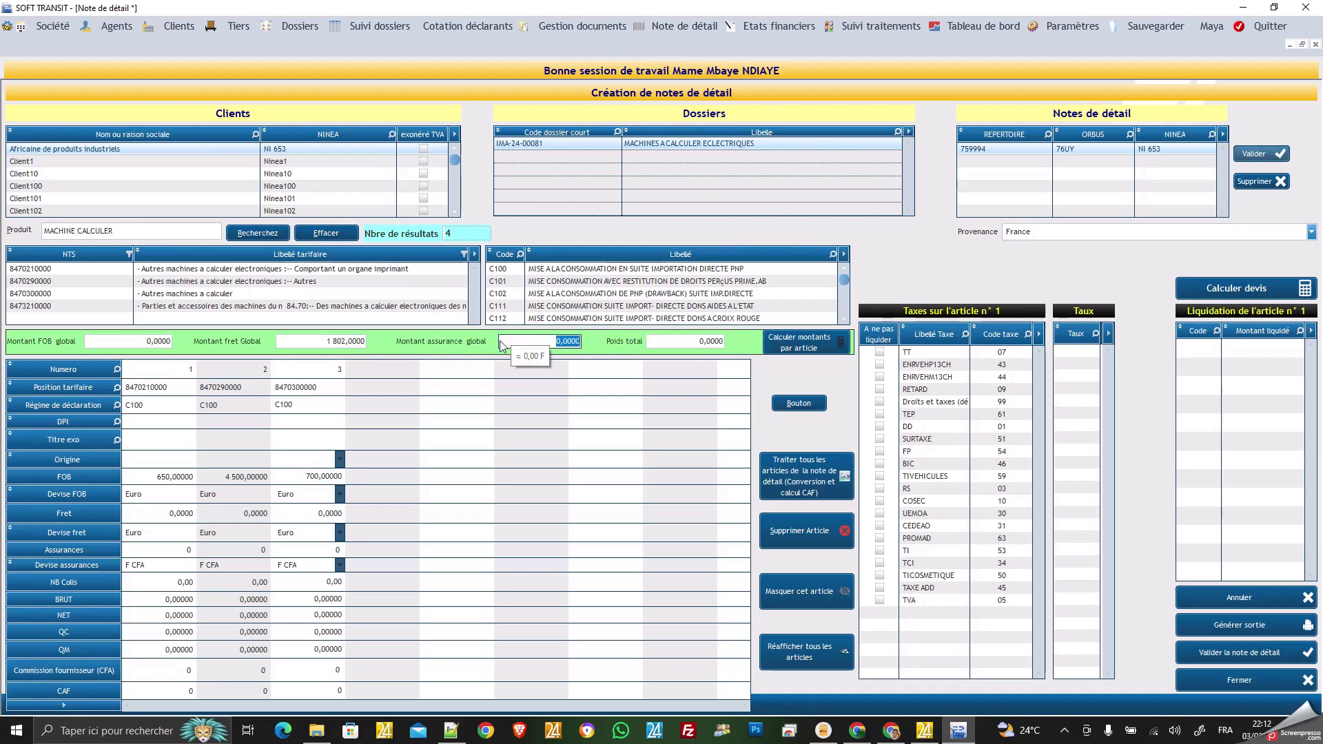
{"action": "type", "text": "15150"}
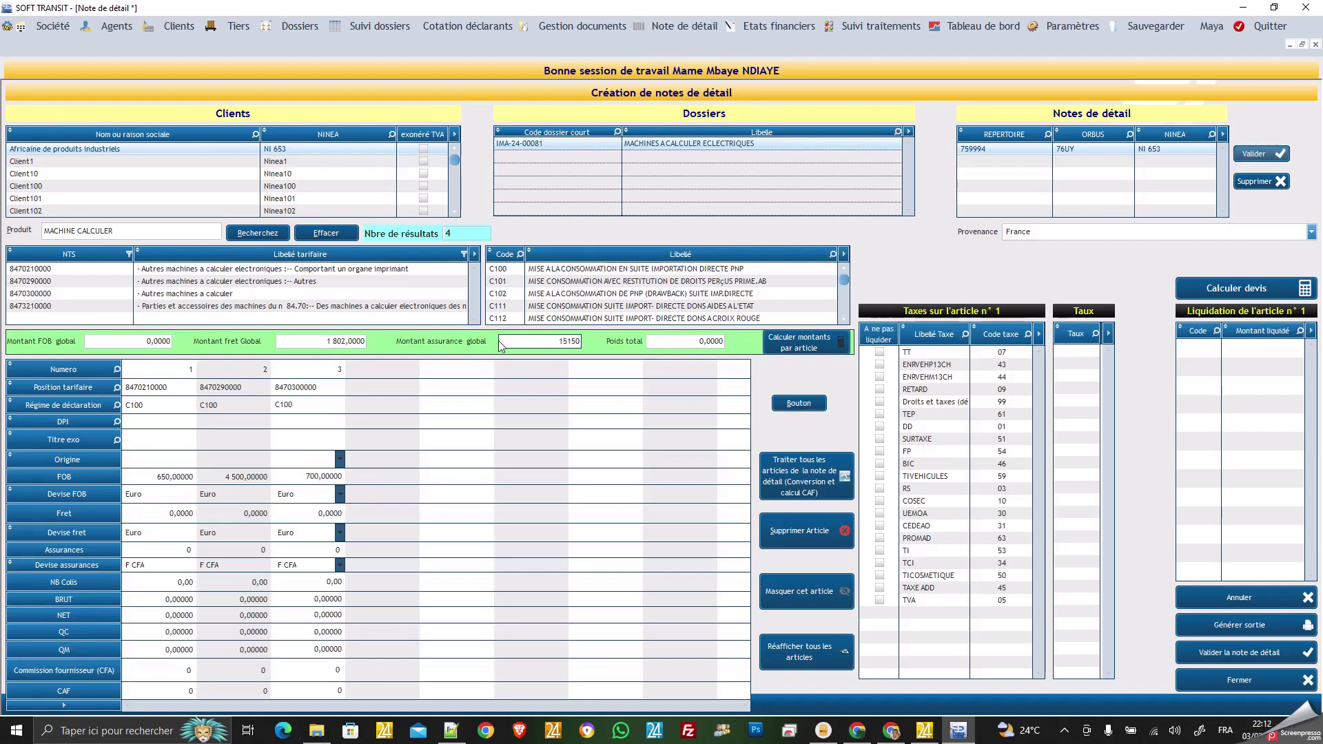
{"action": "left_click", "coordinate": [657, 339]}
{"action": "left_click", "coordinate": [664, 341]}
{"action": "type", "text": "612"}
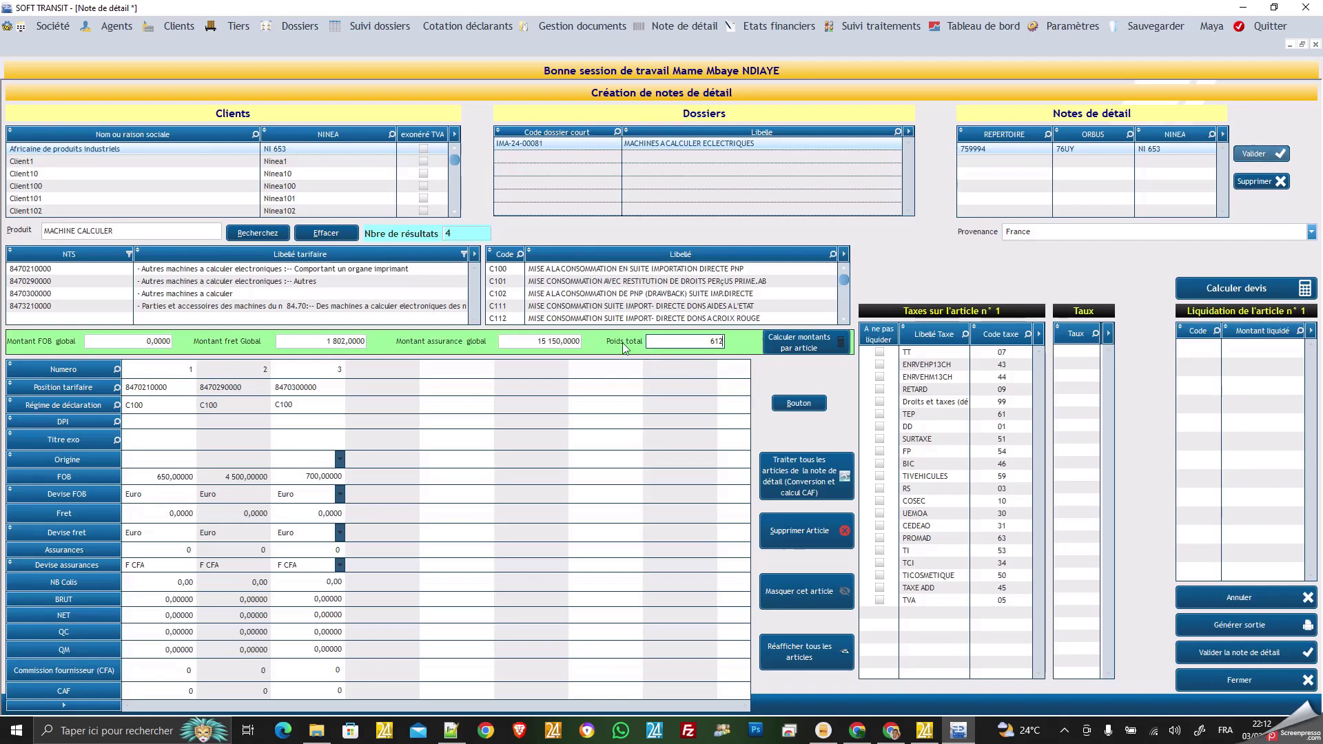
{"action": "left_click", "coordinate": [804, 347]}
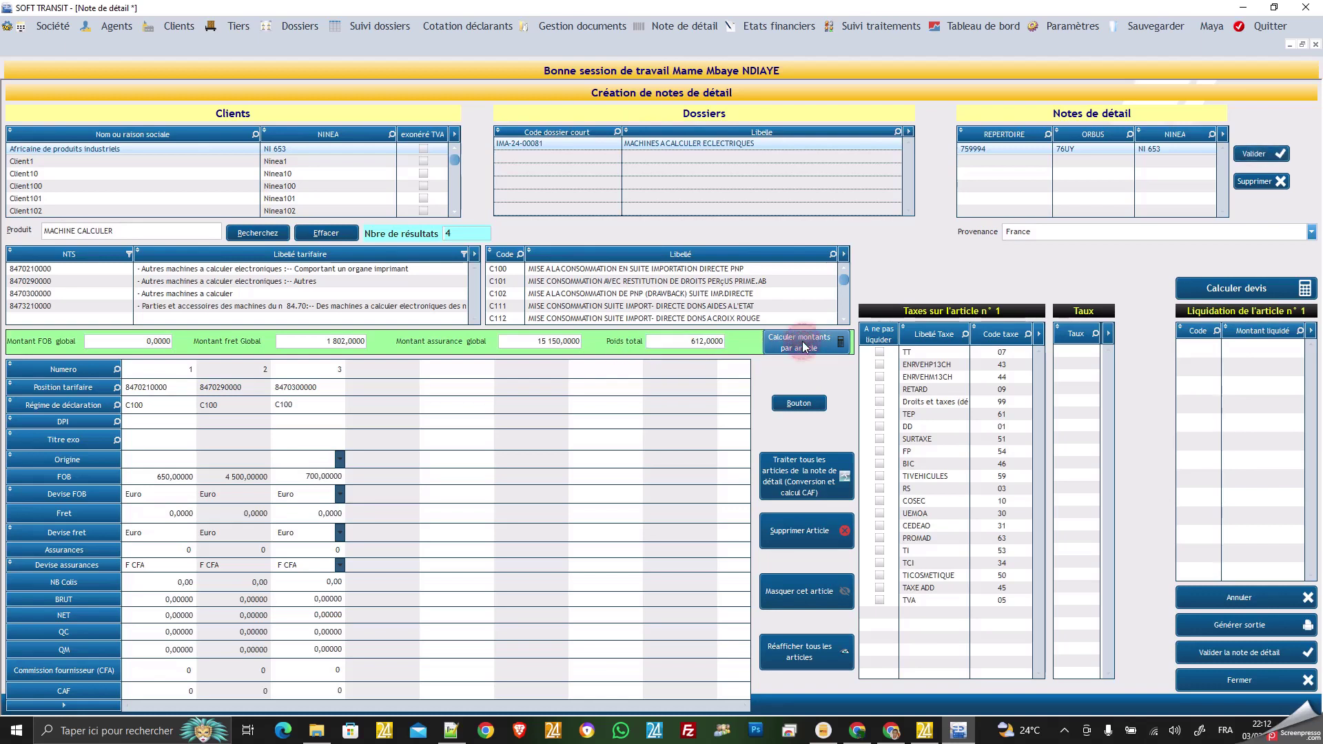
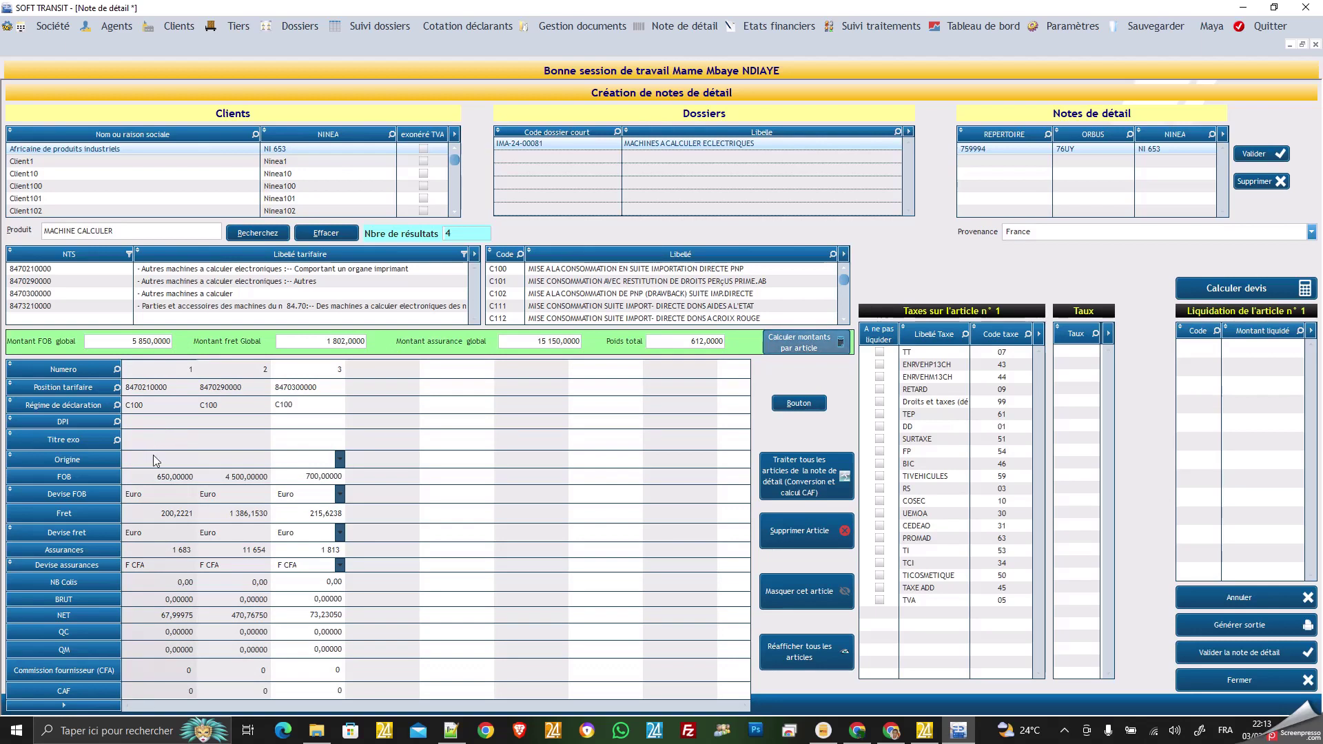
Give article 1 origin Belgique, article 2 Autriche and article 3 Argentine.
{"action": "left_click", "coordinate": [160, 462]}
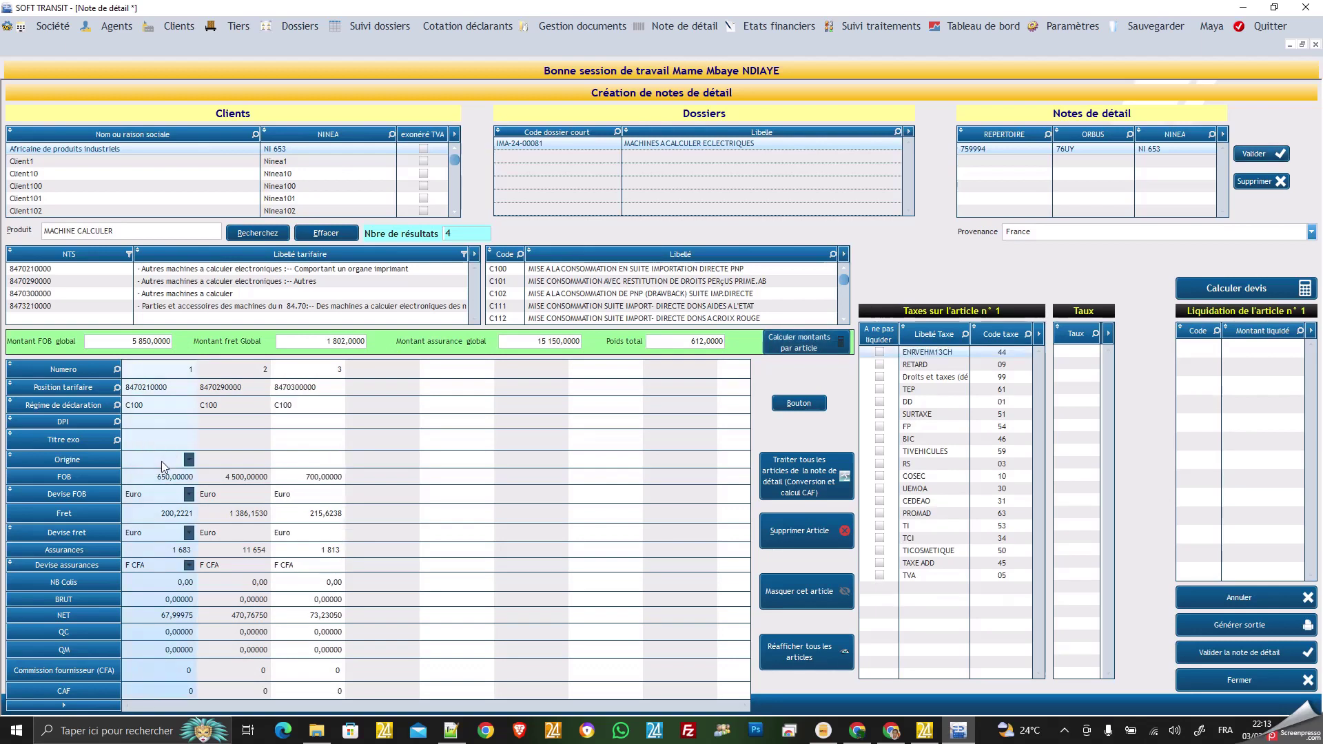
{"action": "left_click", "coordinate": [188, 460]}
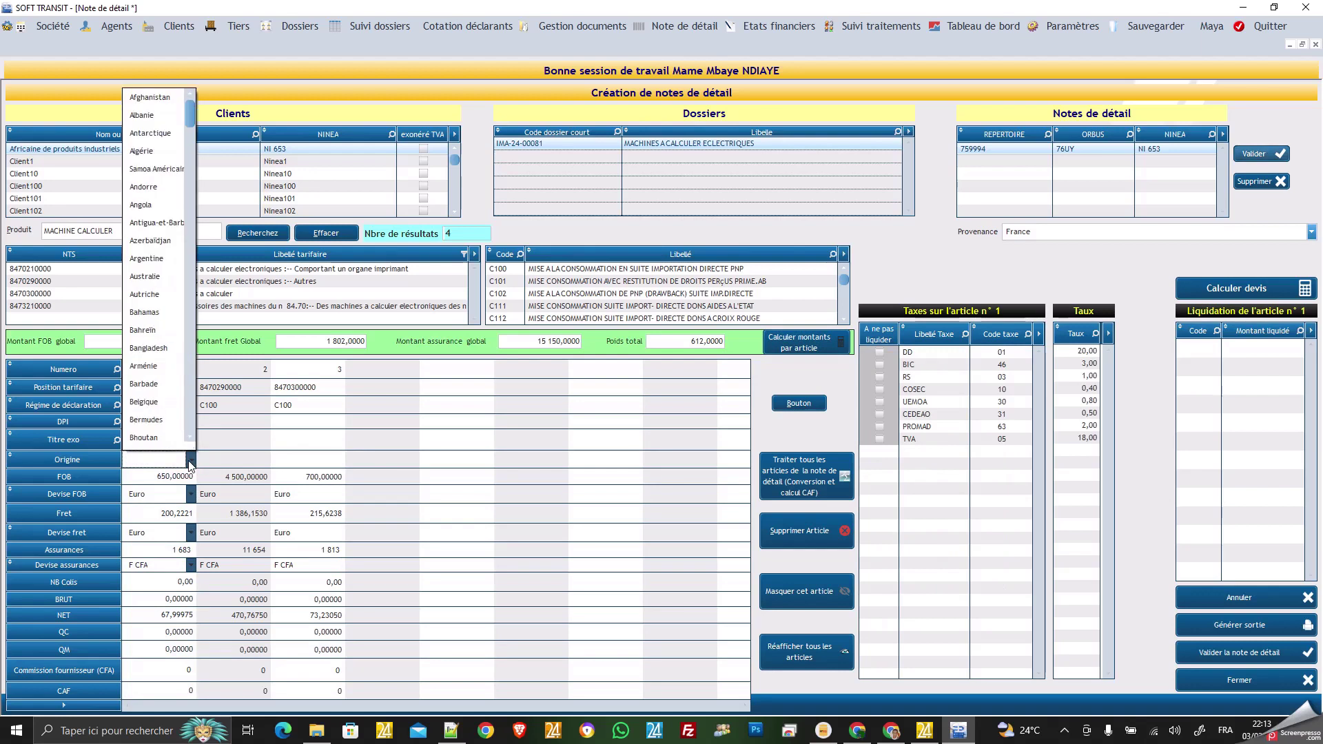
{"action": "left_click", "coordinate": [145, 401]}
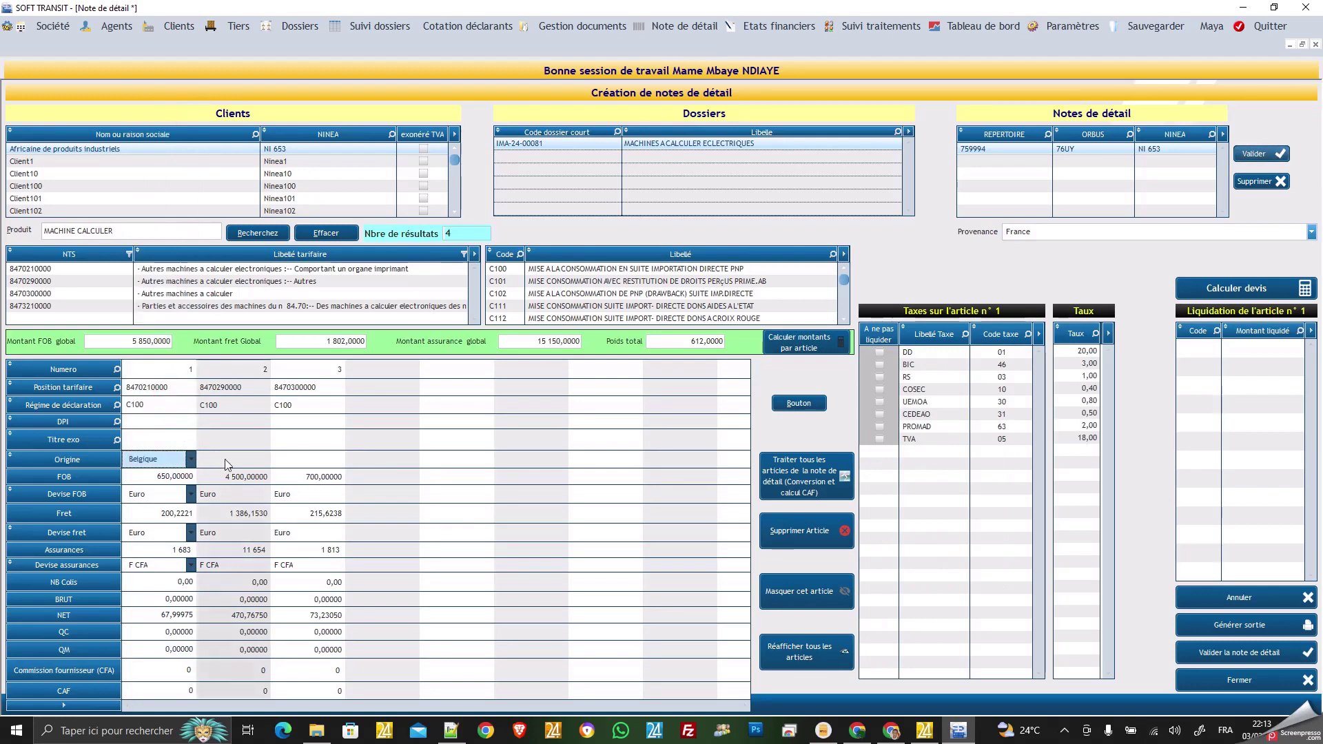
{"action": "left_click", "coordinate": [253, 459]}
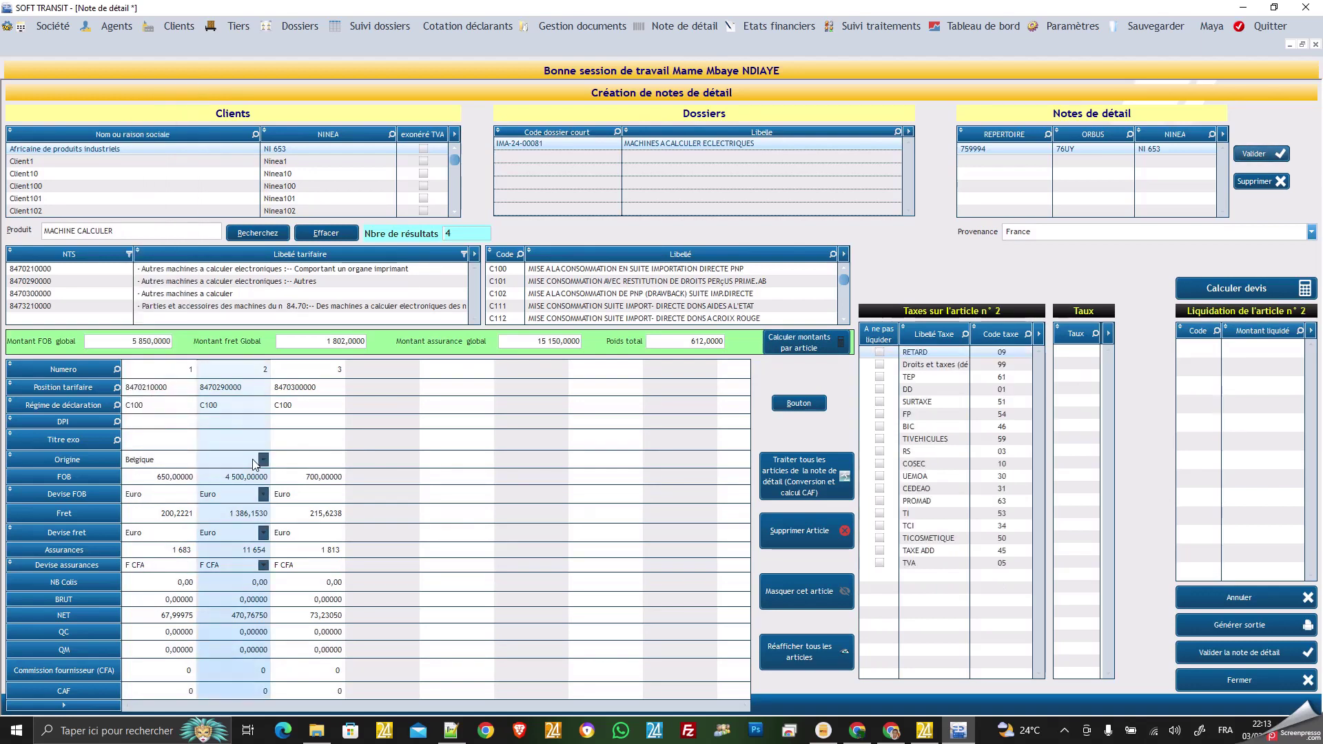
{"action": "left_click", "coordinate": [263, 459]}
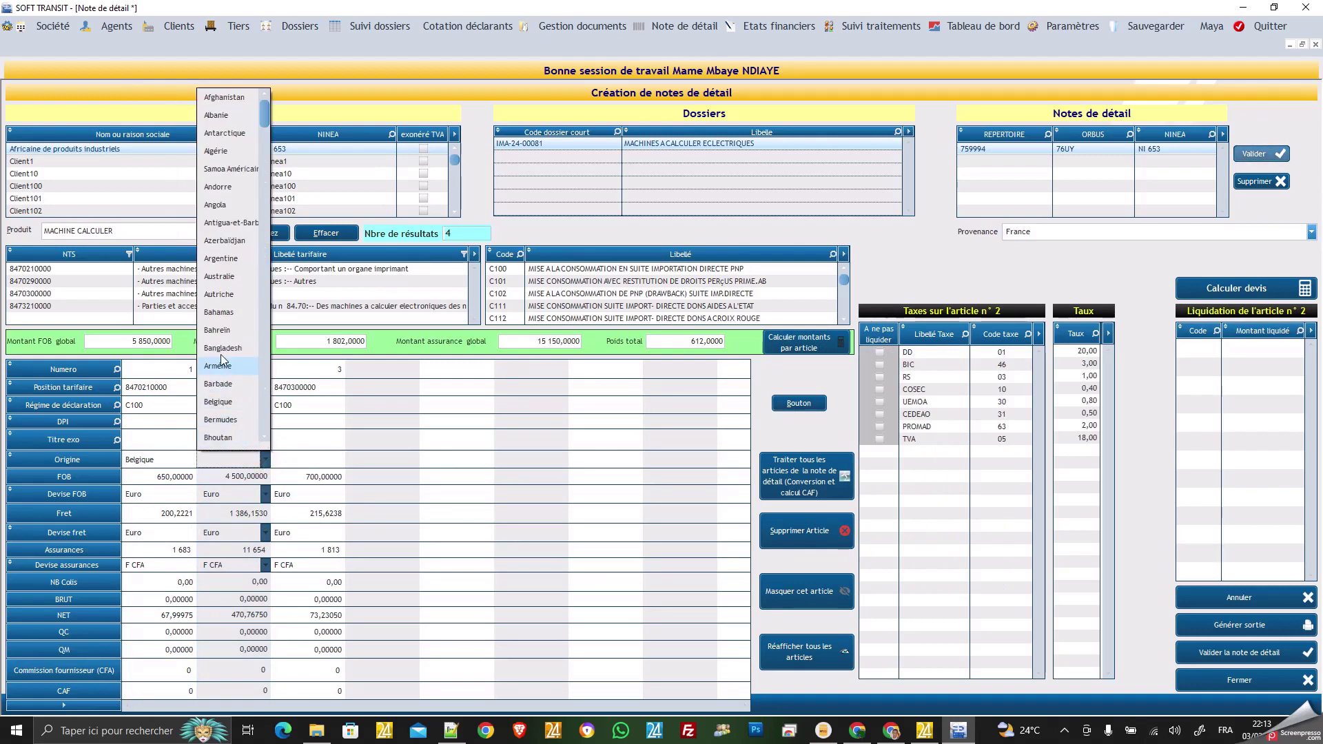
{"action": "left_click", "coordinate": [219, 294]}
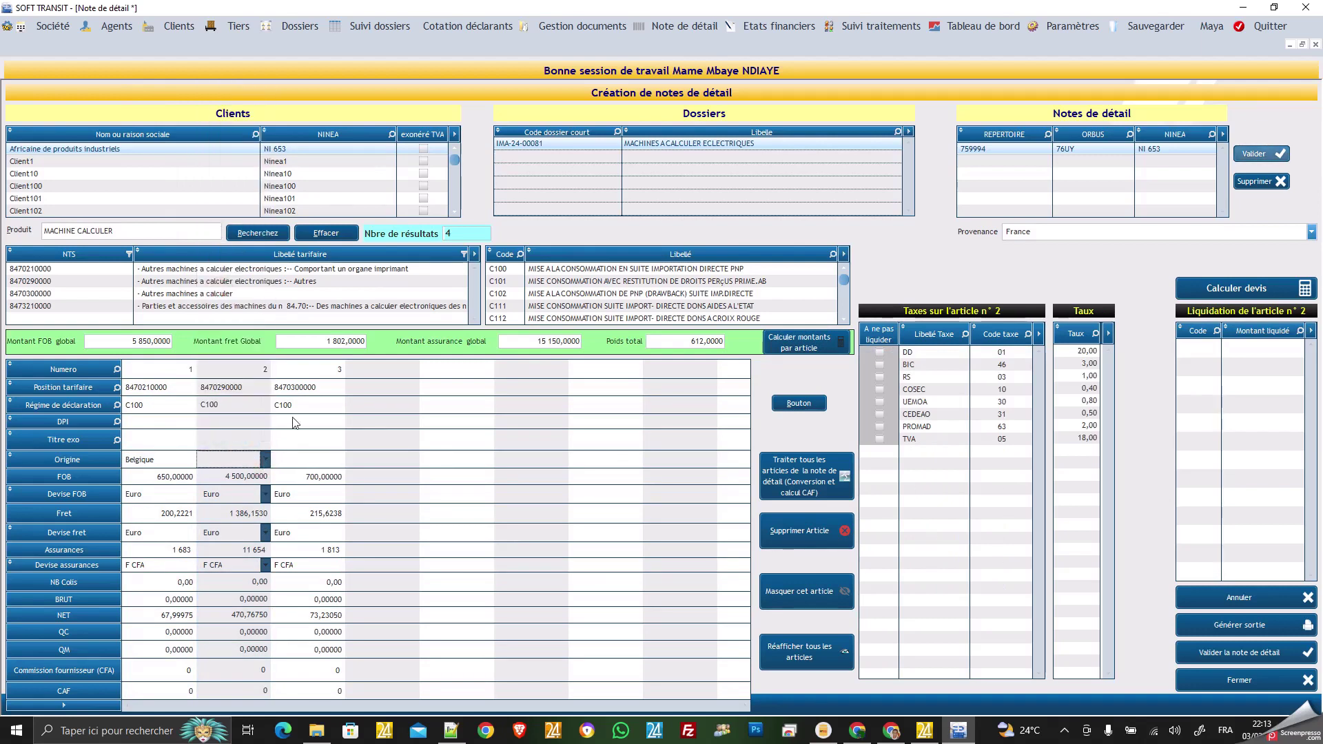
{"action": "left_click", "coordinate": [297, 433]}
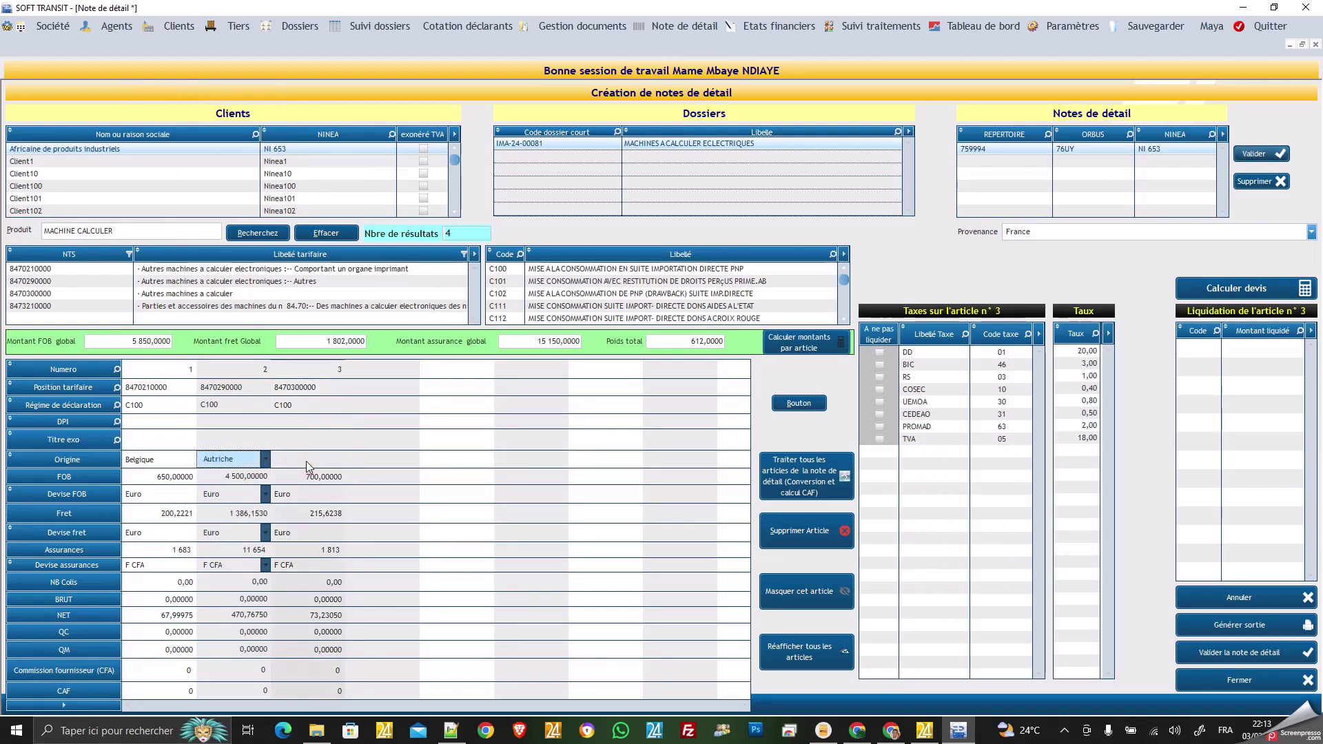
{"action": "left_click", "coordinate": [306, 460]}
{"action": "left_click", "coordinate": [333, 462]}
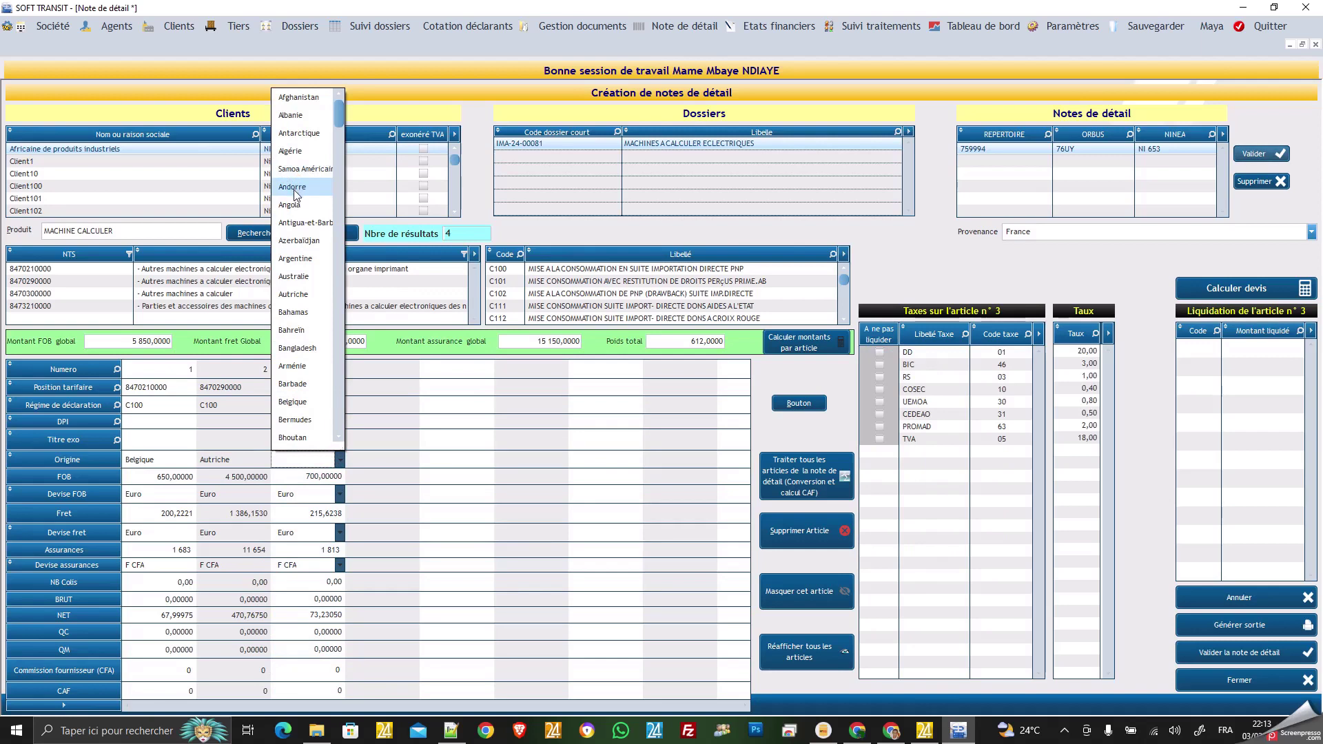
{"action": "left_click", "coordinate": [293, 260]}
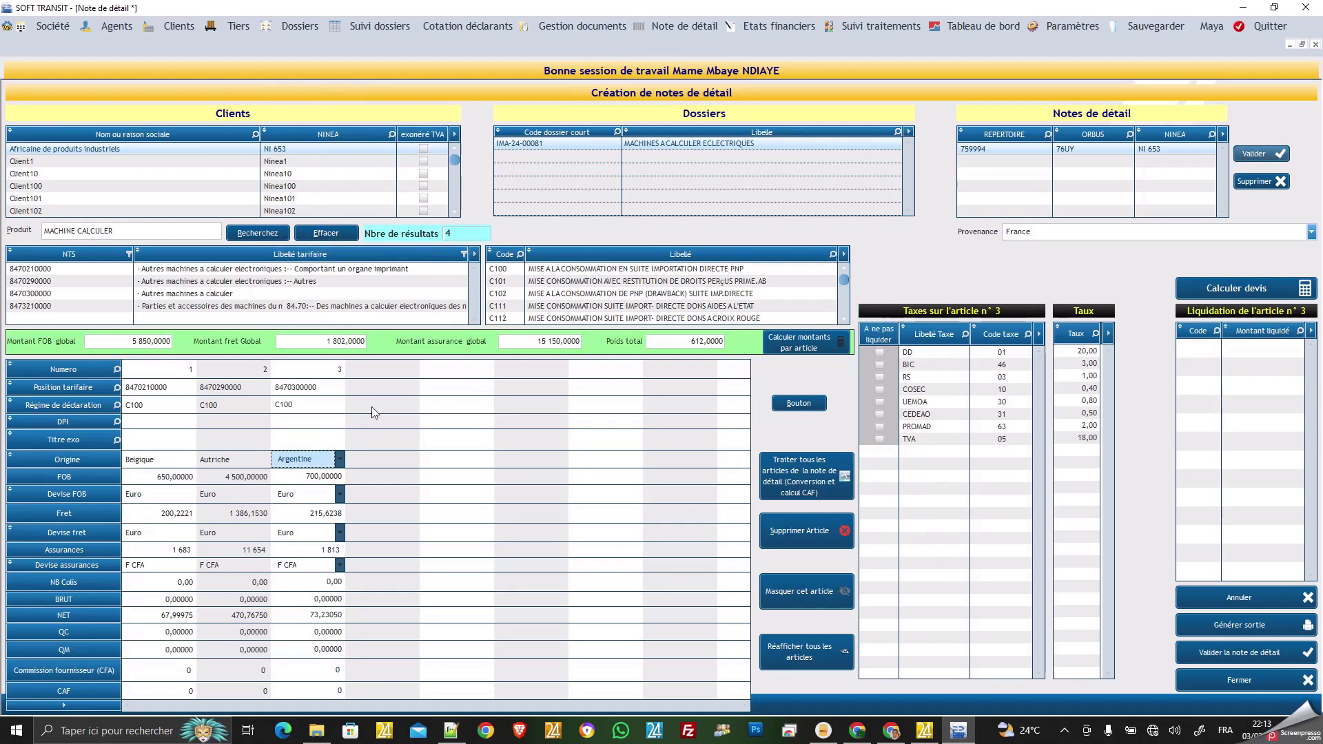
Toggle article 1's BIC 'A ne pas liquider' box off and on, then calculate its duties on CAF 559 241.
{"action": "left_click", "coordinate": [158, 404]}
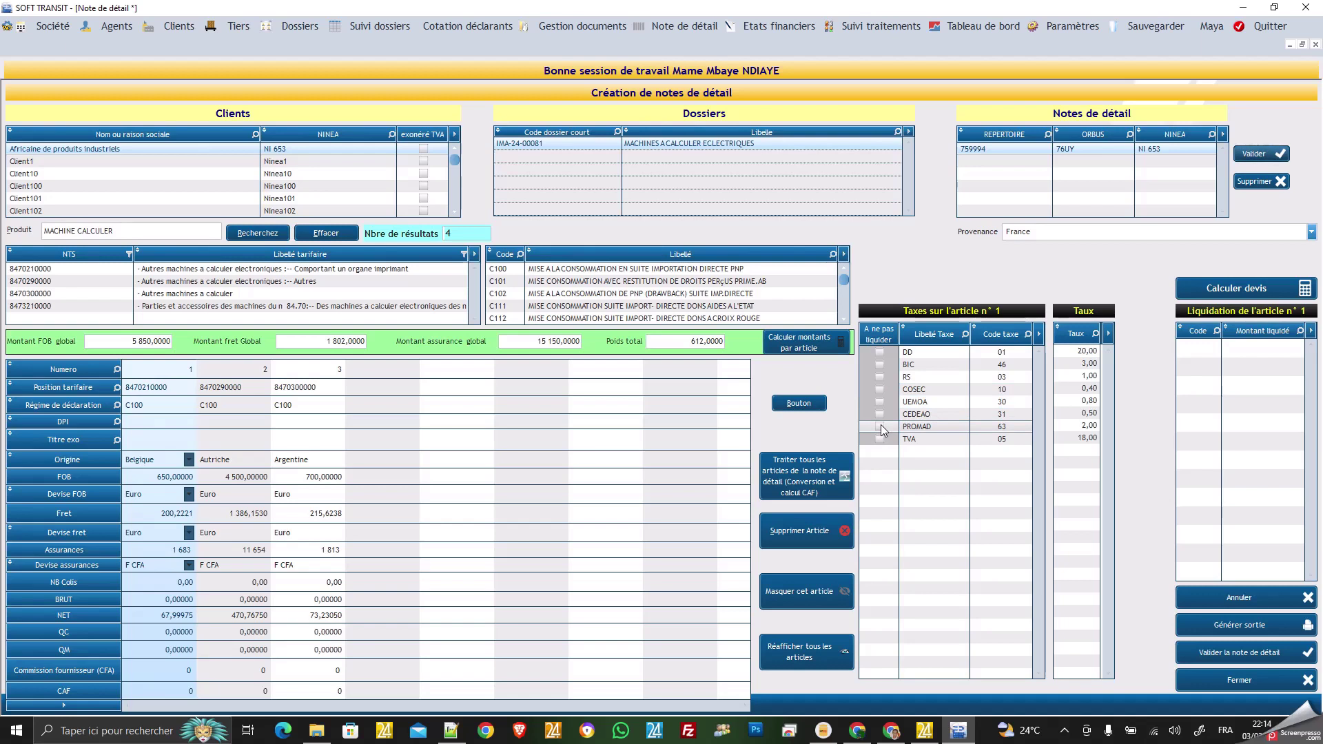
{"action": "left_click", "coordinate": [880, 365]}
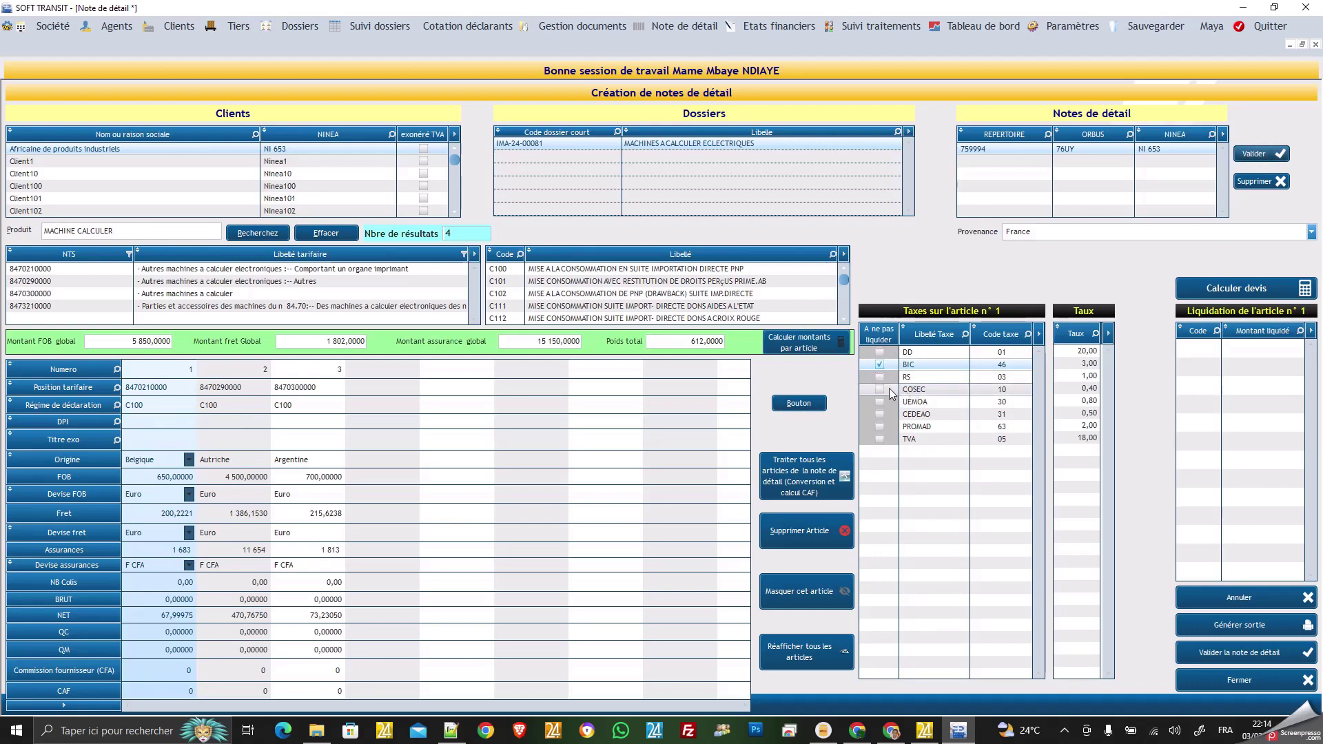
{"action": "left_click", "coordinate": [881, 366]}
{"action": "left_click", "coordinate": [1222, 292]}
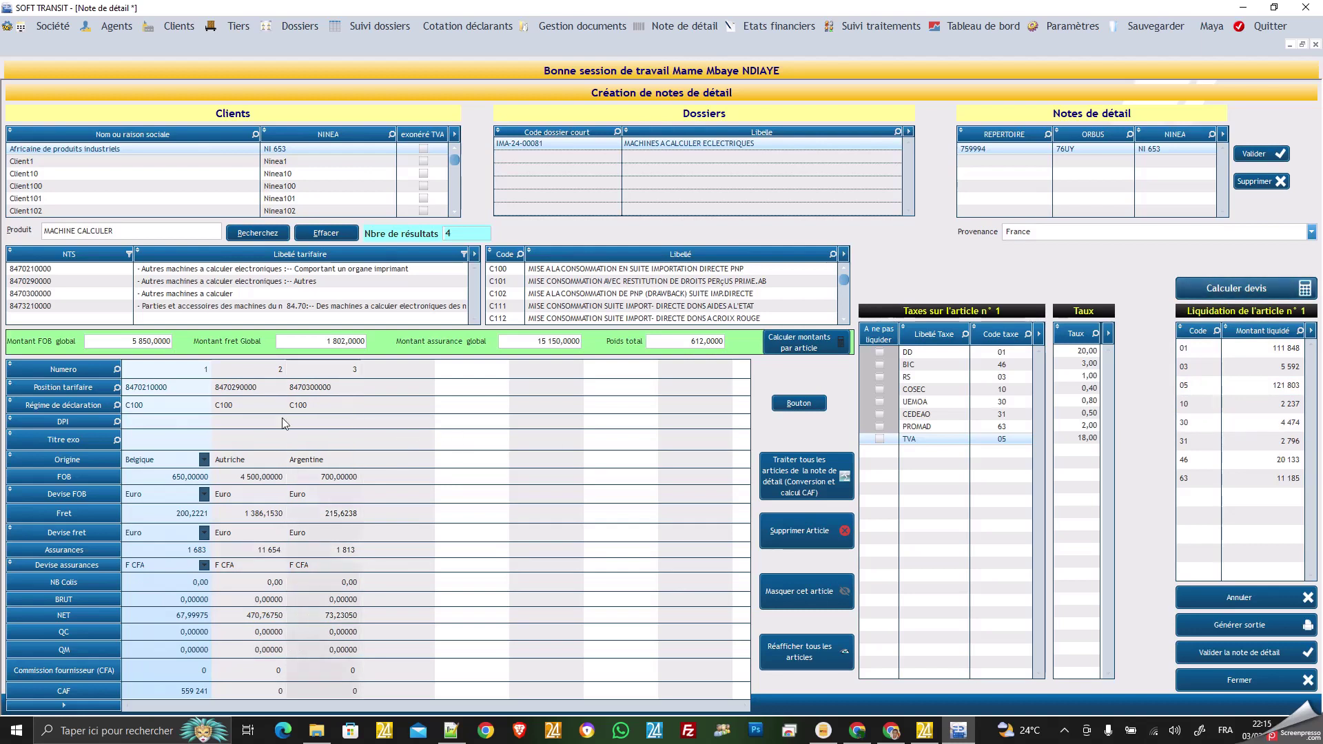
Calculate the duties for article 2 (CAF 3 872 576) and article 3 (CAF 602 663).
{"action": "left_click", "coordinate": [249, 424]}
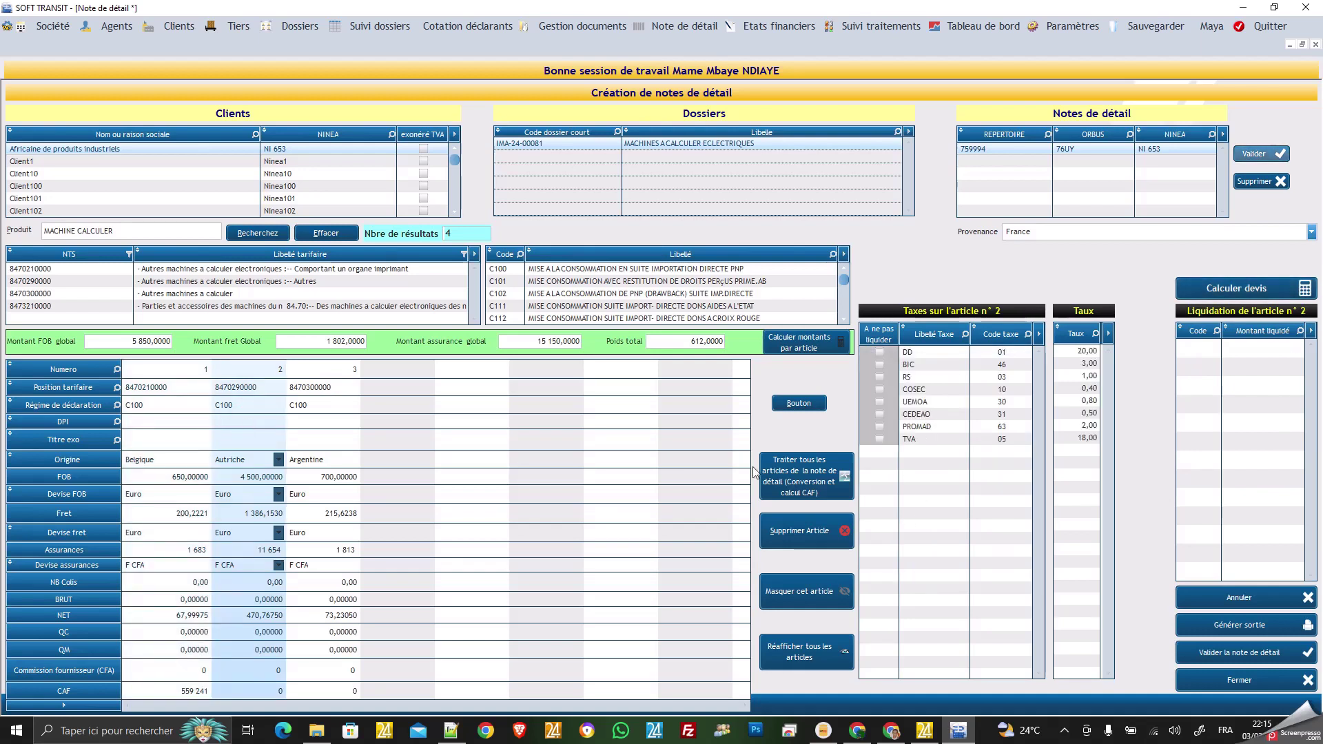
{"action": "left_click", "coordinate": [1248, 291]}
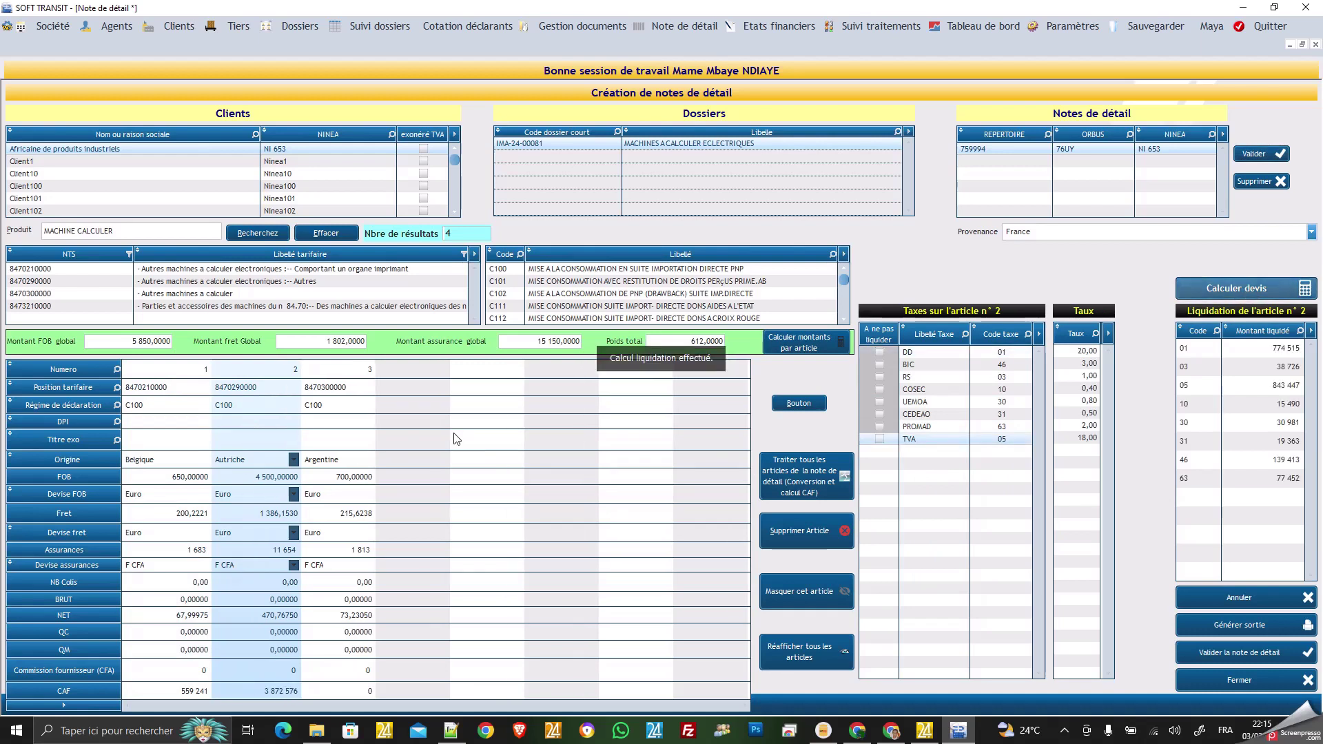
{"action": "left_click", "coordinate": [330, 423]}
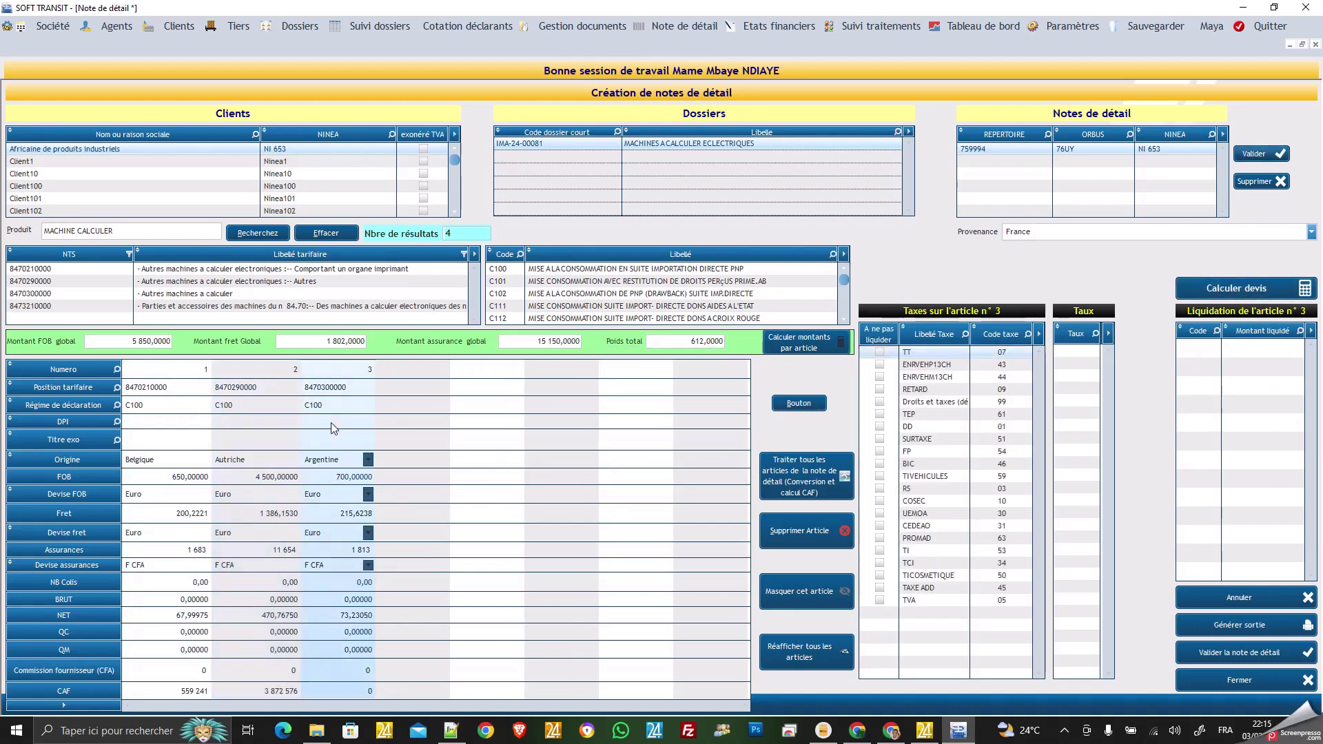
{"action": "left_click", "coordinate": [1233, 291]}
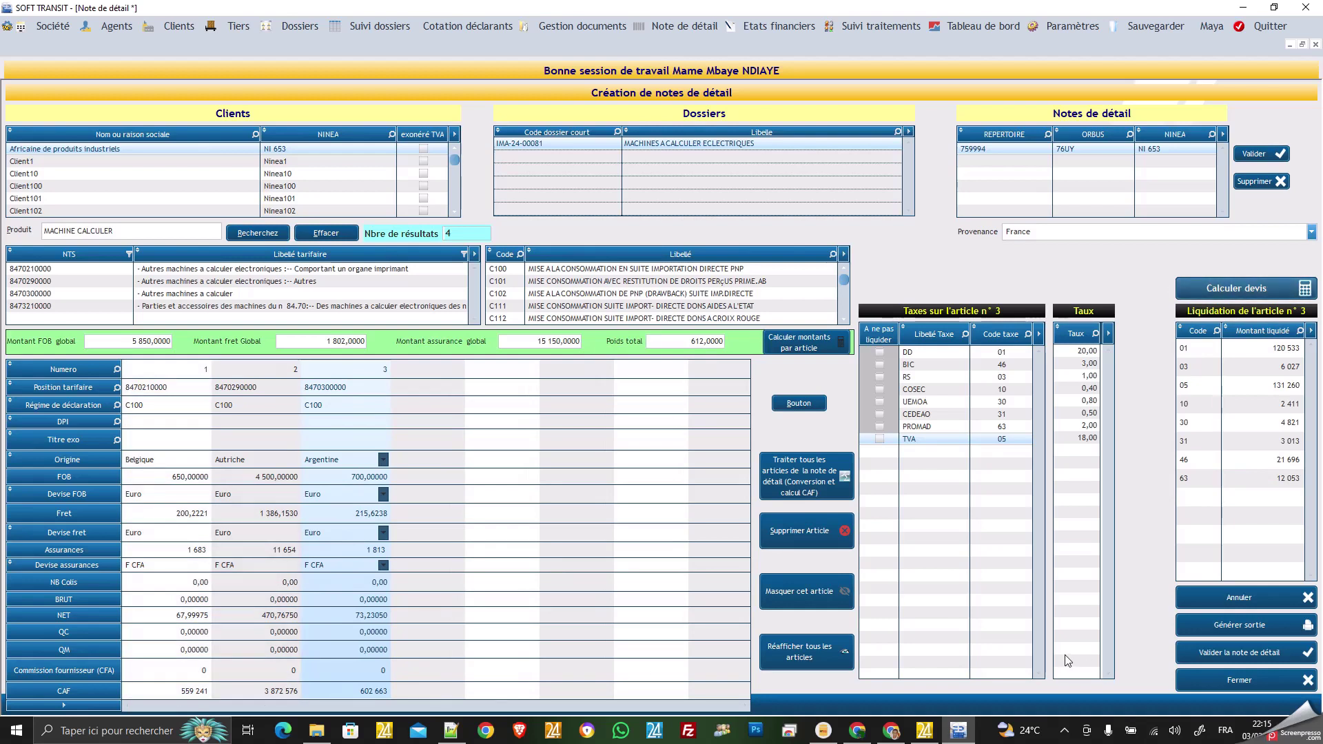
Generate the detail-note spreadsheet and format all its cells as Texte.
{"action": "left_click", "coordinate": [1237, 627]}
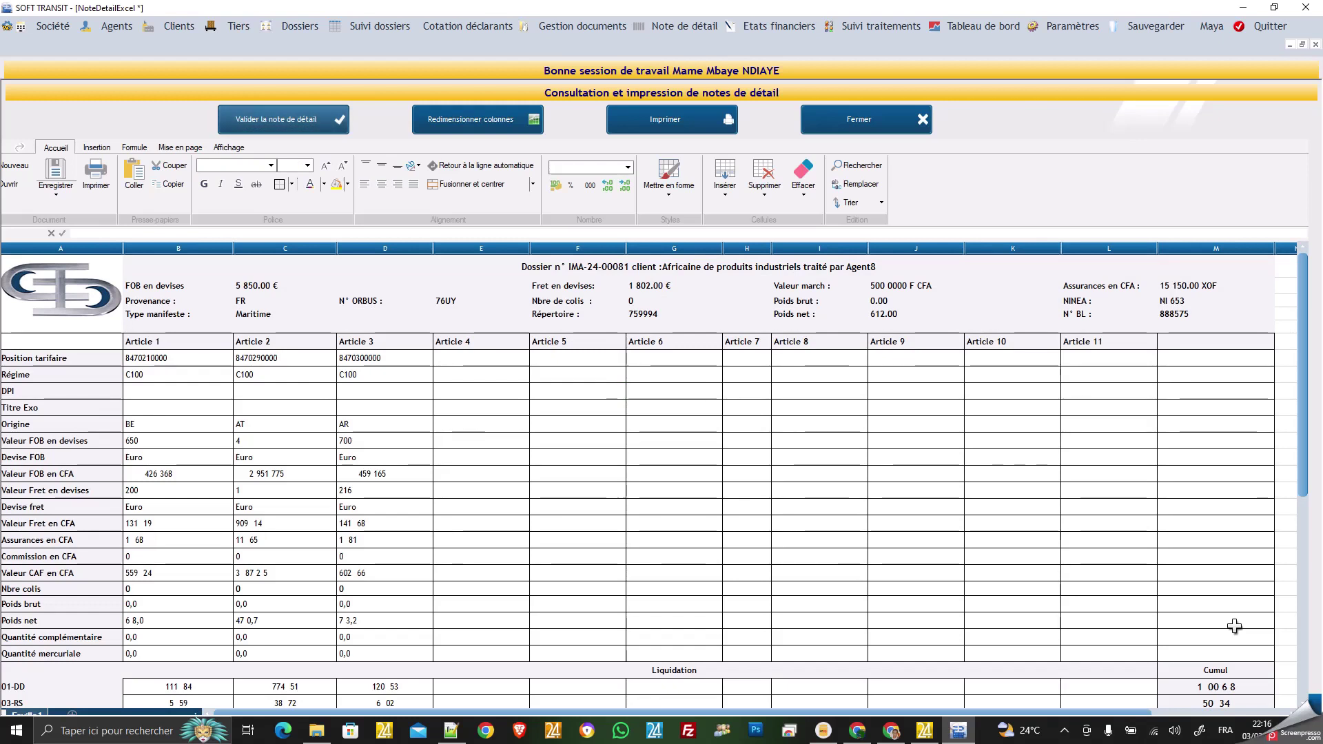
{"action": "left_click", "coordinate": [318, 425]}
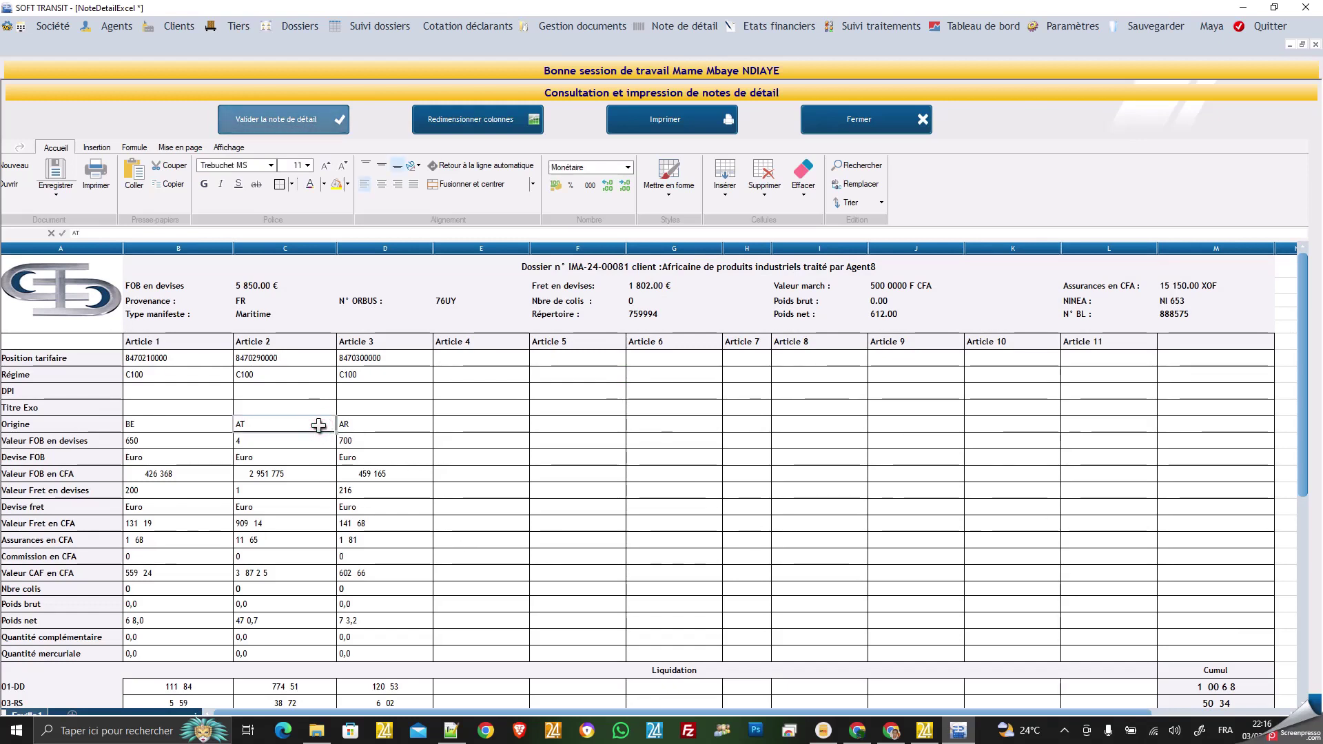
{"action": "key", "text": "ctrl+a"}
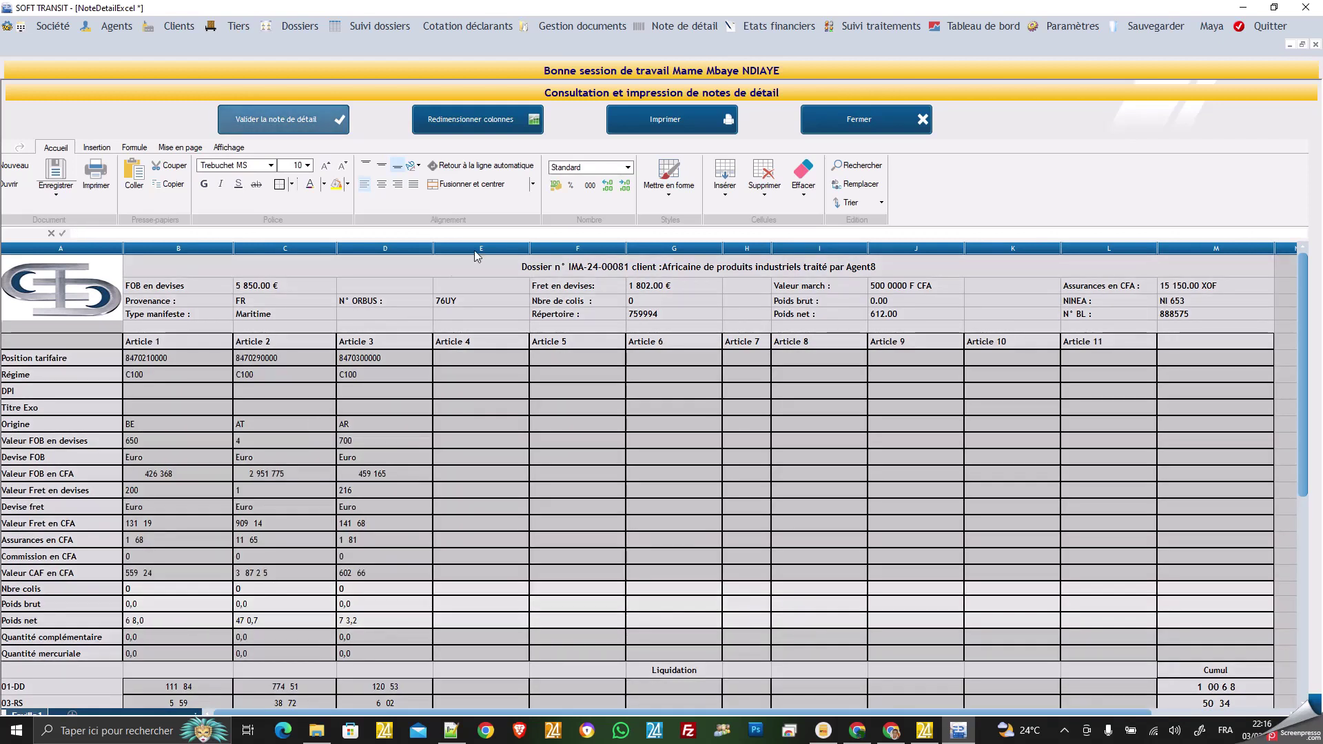
{"action": "left_click", "coordinate": [627, 168]}
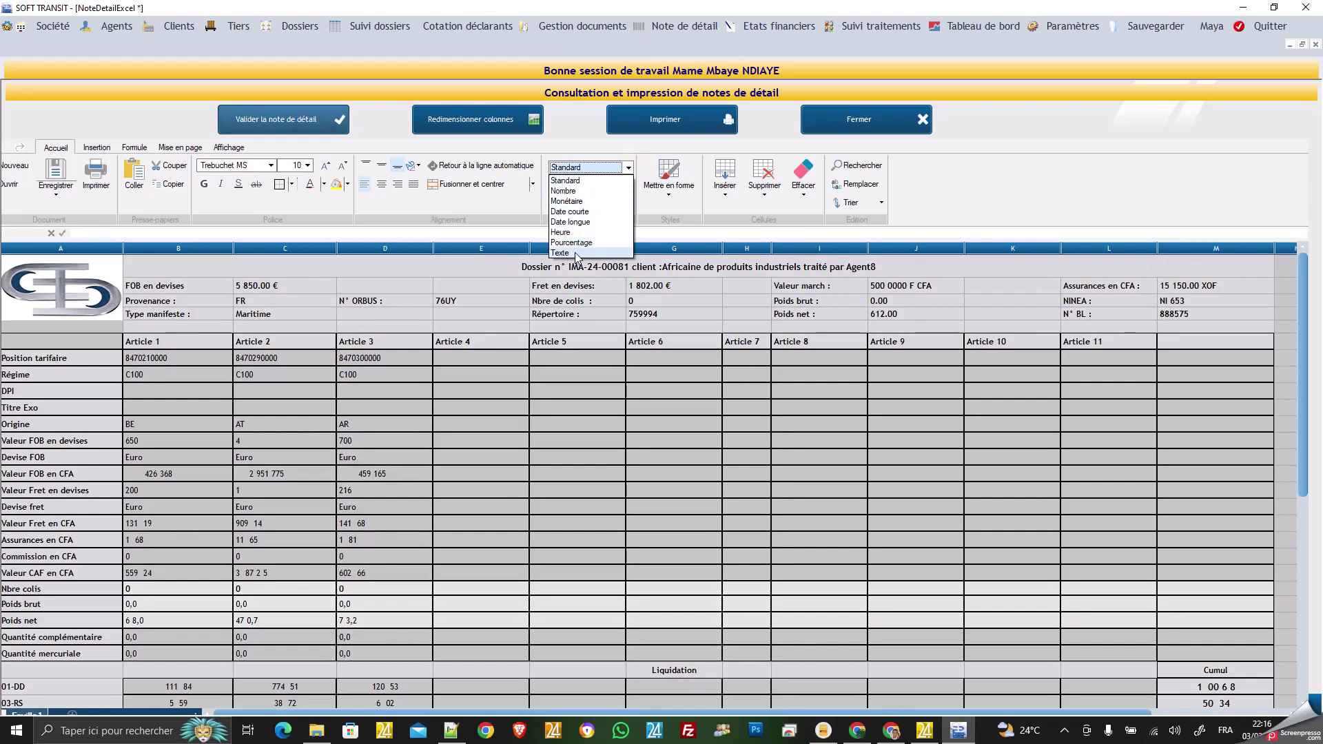
{"action": "left_click", "coordinate": [577, 253]}
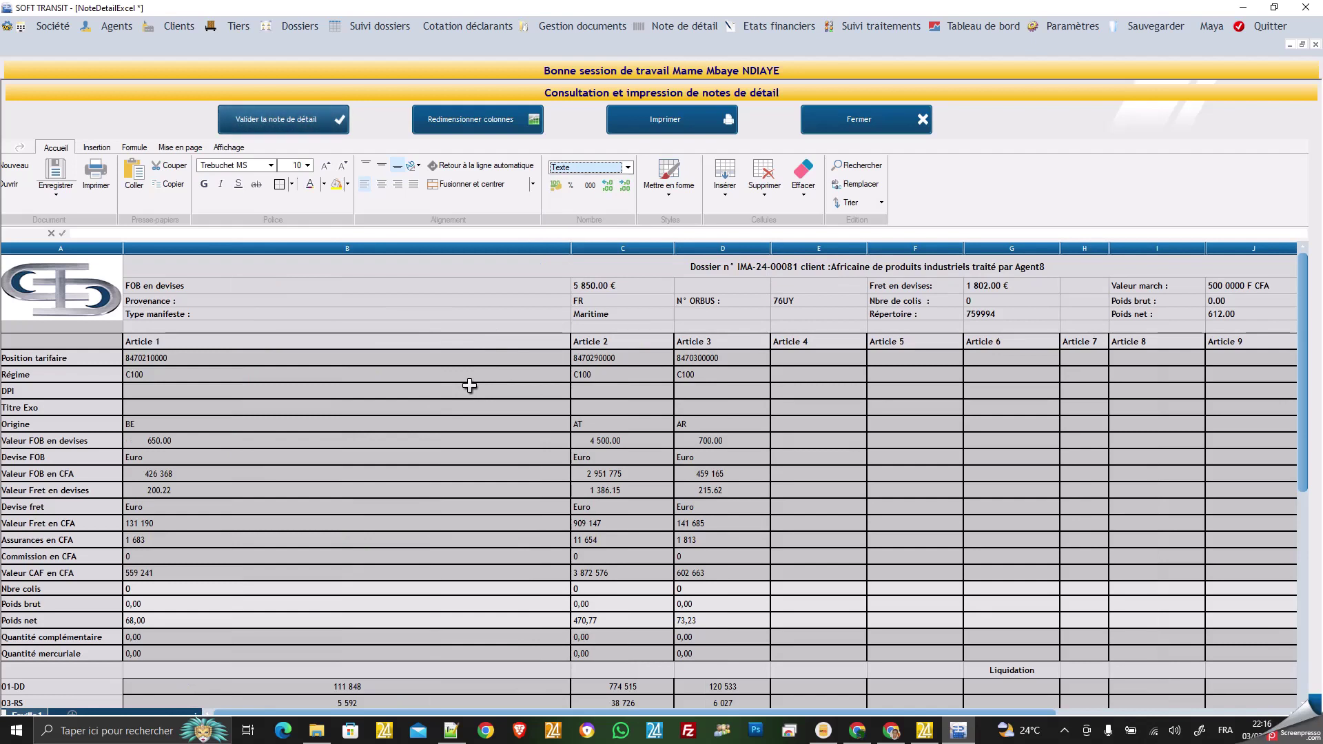
Fit the sheet's columns to their contents and check the Cumul 01-DD total of 1 006 896.
{"action": "left_click", "coordinate": [500, 122]}
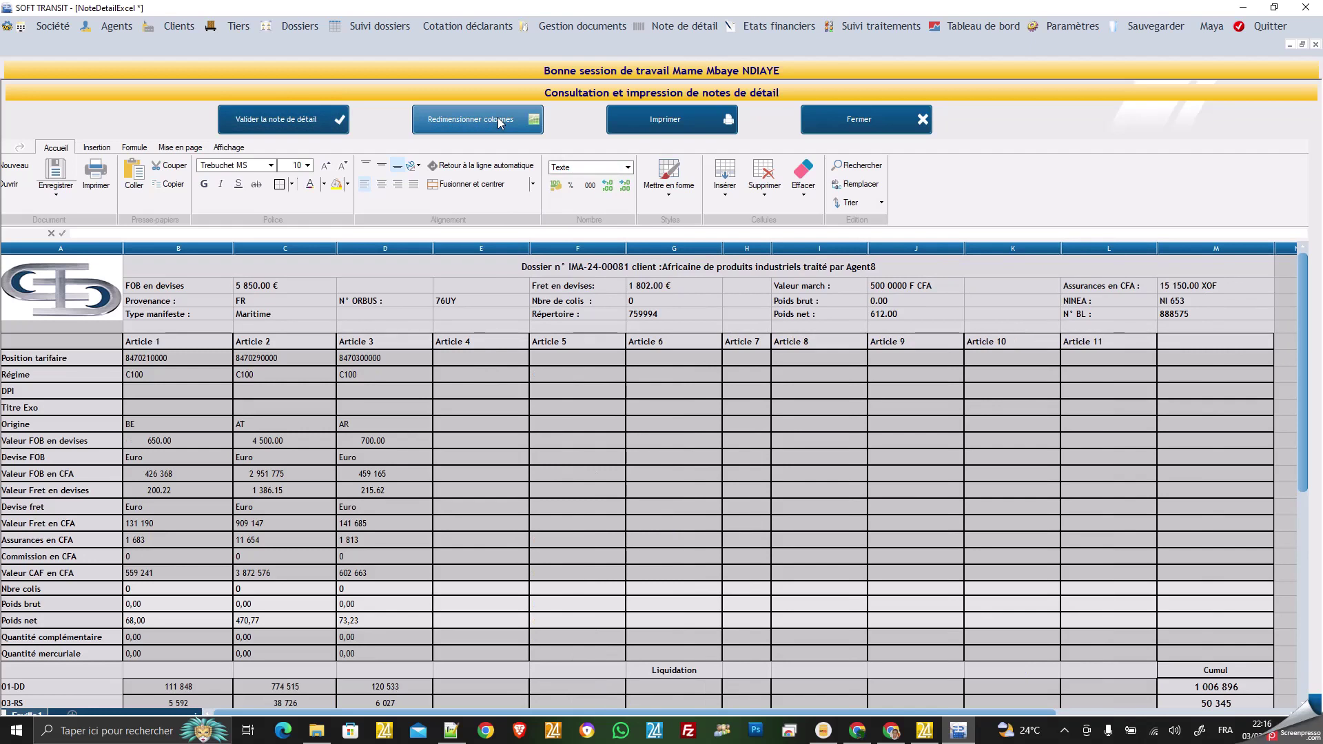
{"action": "scroll", "coordinate": [641, 449], "scroll_direction": "down", "scroll_amount": 3}
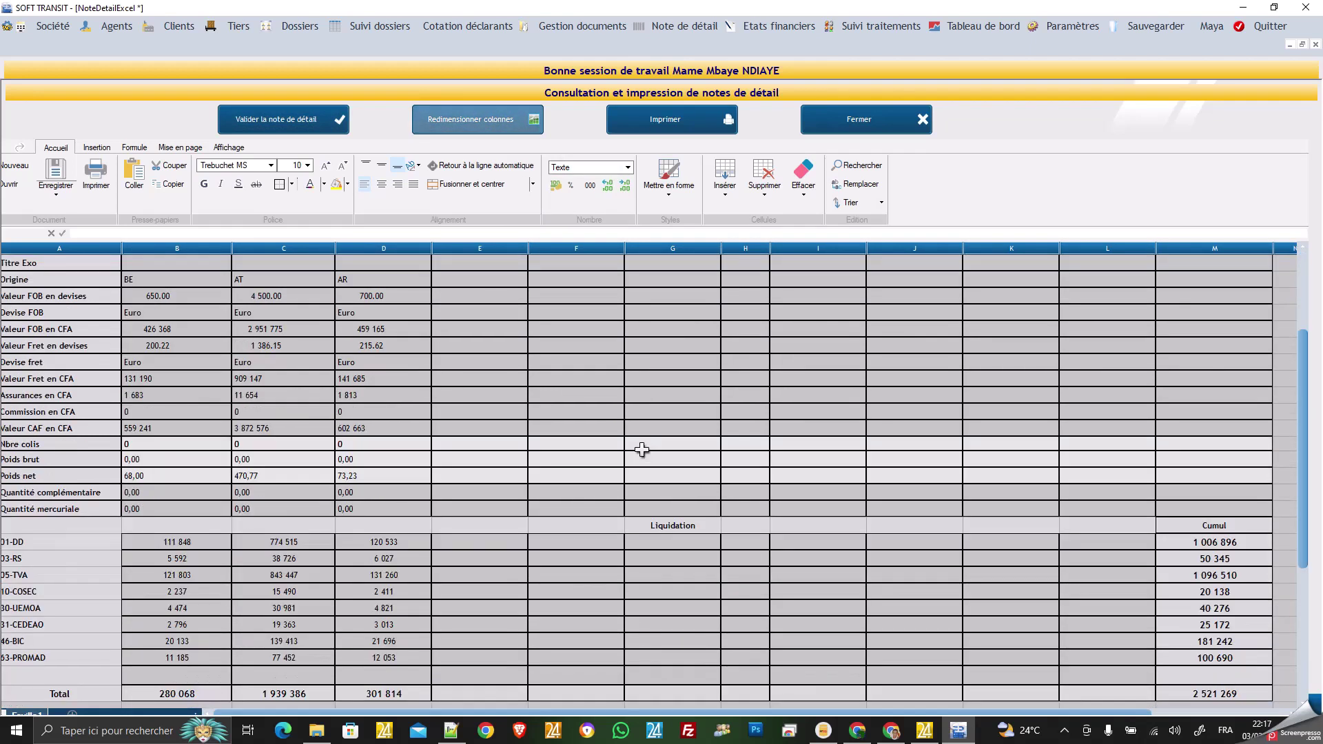
{"action": "scroll", "coordinate": [641, 450], "scroll_direction": "up", "scroll_amount": 3}
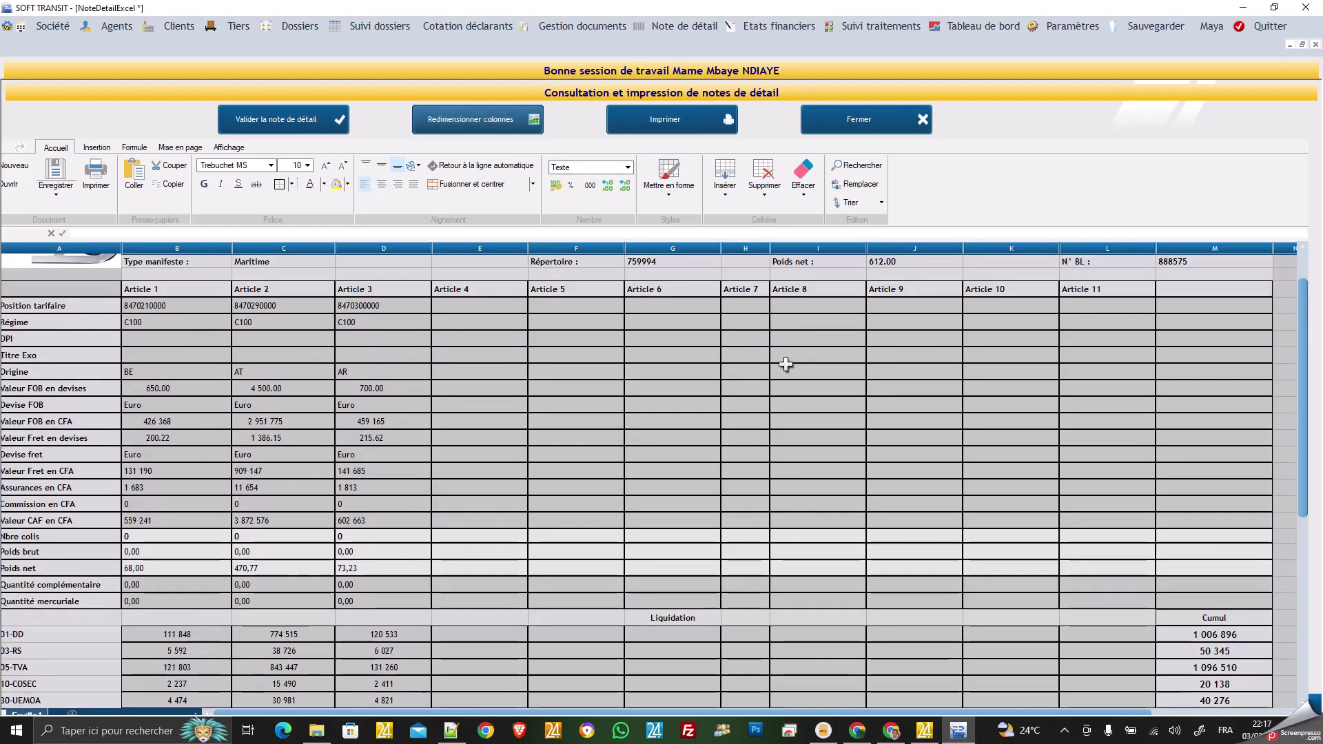
{"action": "scroll", "coordinate": [785, 363], "scroll_direction": "down", "scroll_amount": 5}
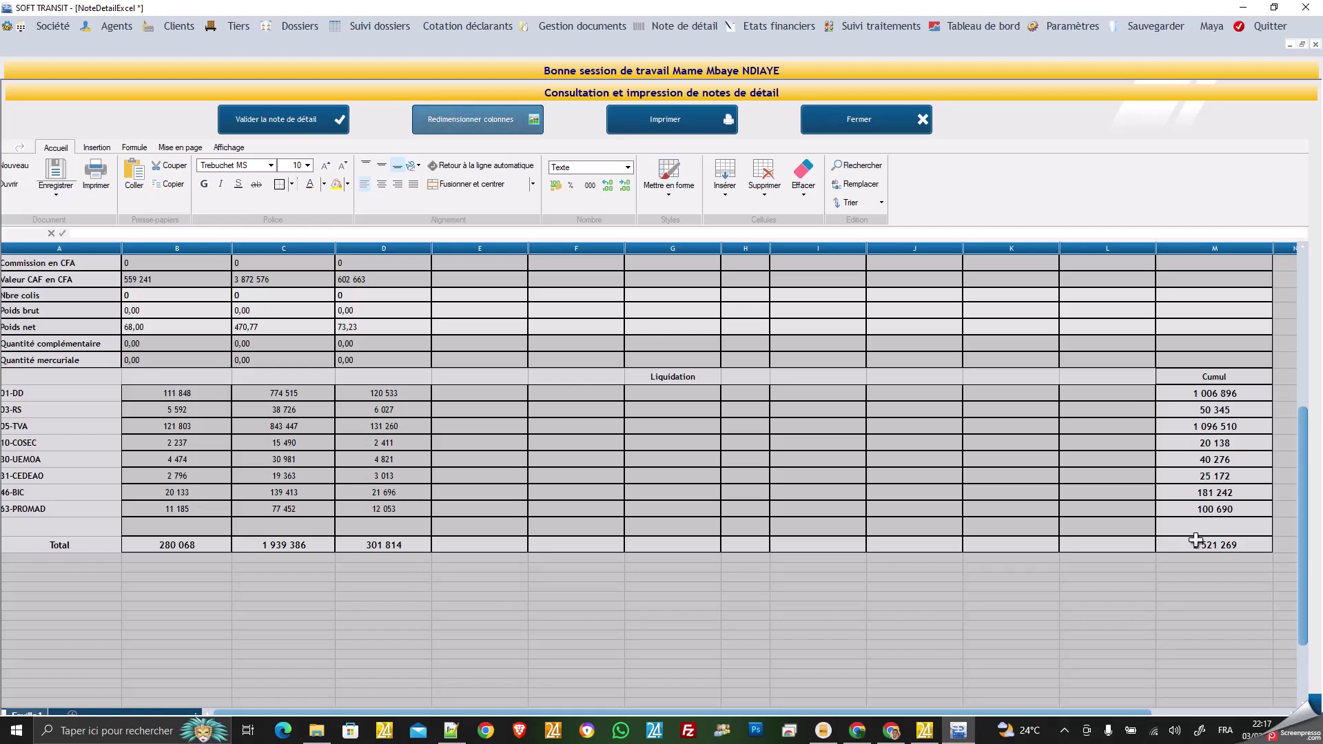
{"action": "scroll", "coordinate": [927, 444], "scroll_direction": "up", "scroll_amount": 6}
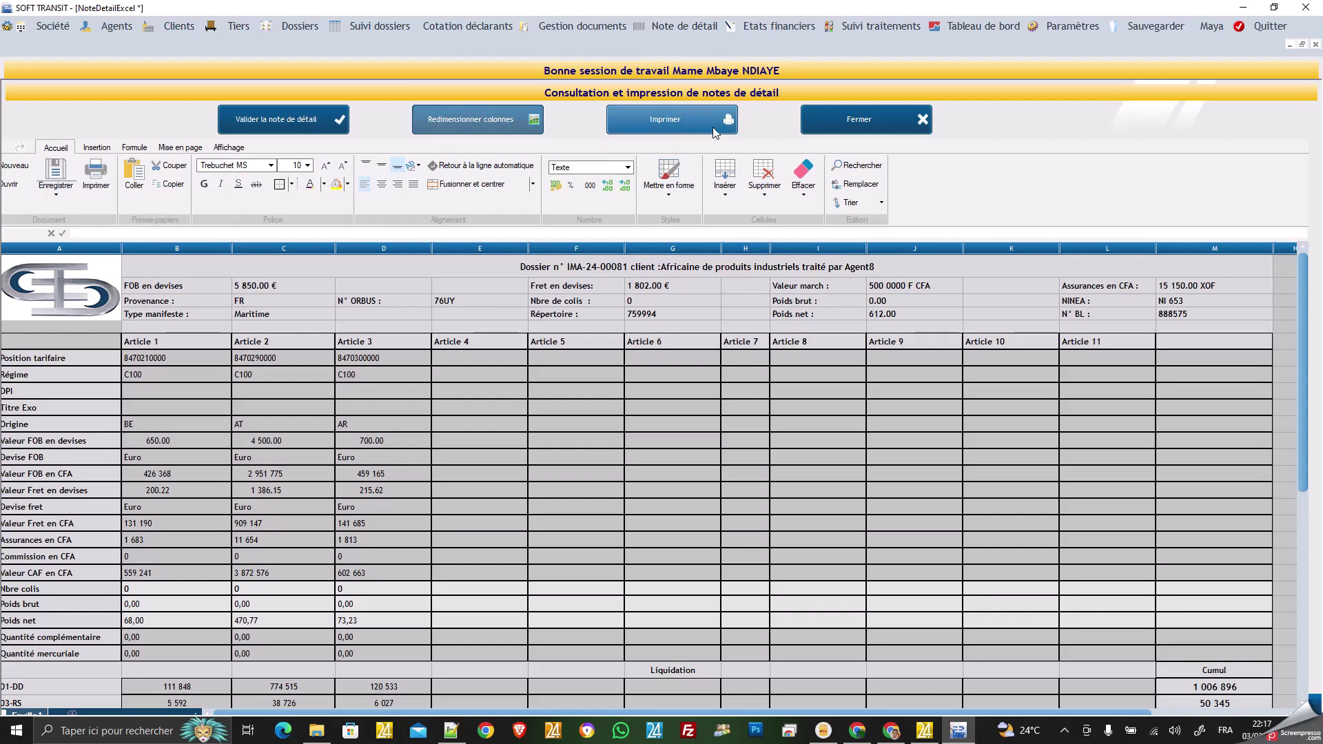
Preview the detail note on A3 landscape paper, then close the preview.
{"action": "left_click", "coordinate": [674, 123]}
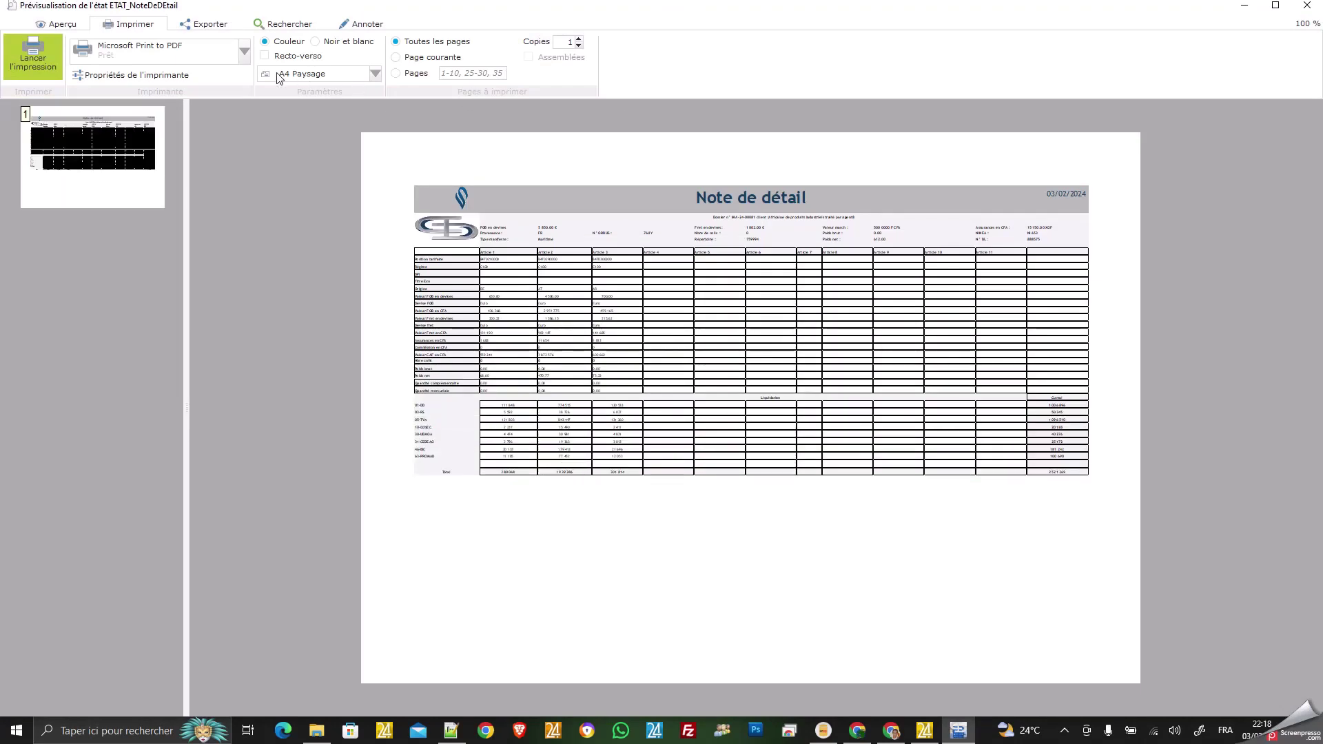
{"action": "left_click", "coordinate": [375, 74]}
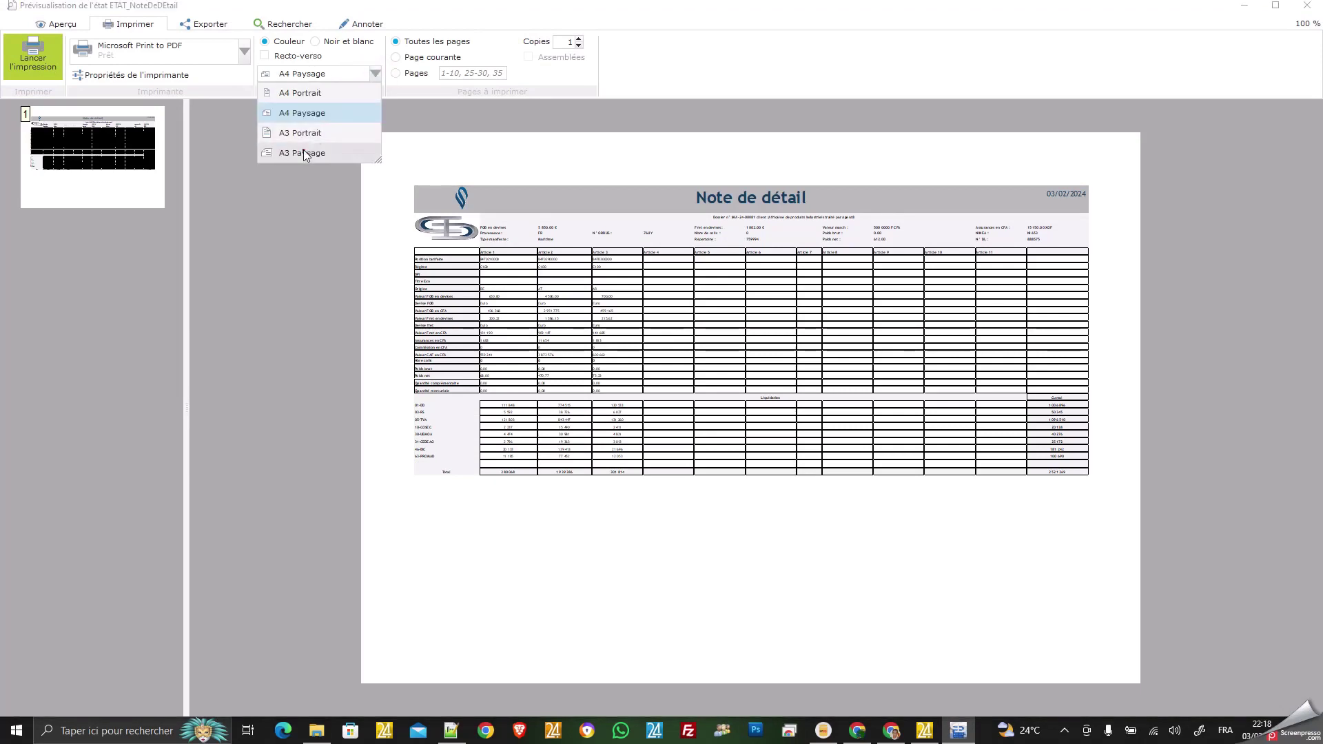
{"action": "left_click", "coordinate": [305, 154]}
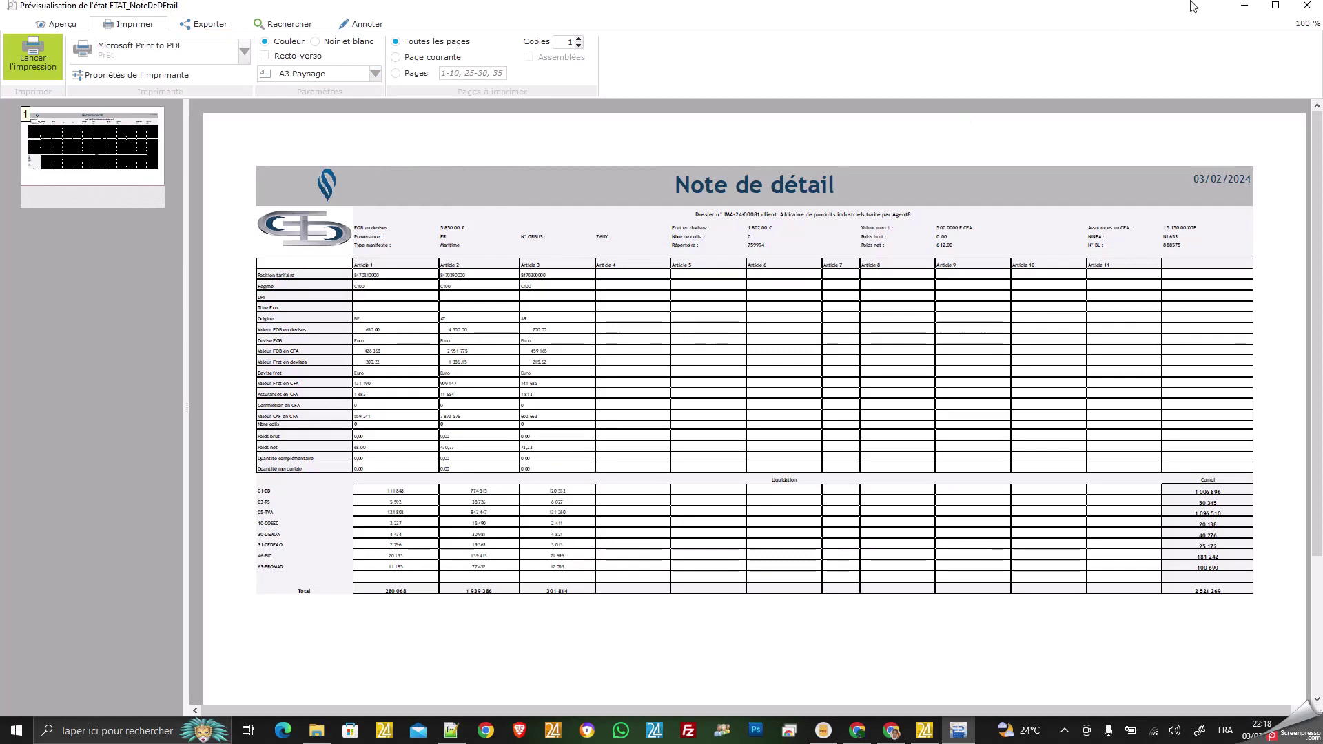
{"action": "left_click", "coordinate": [1307, 9]}
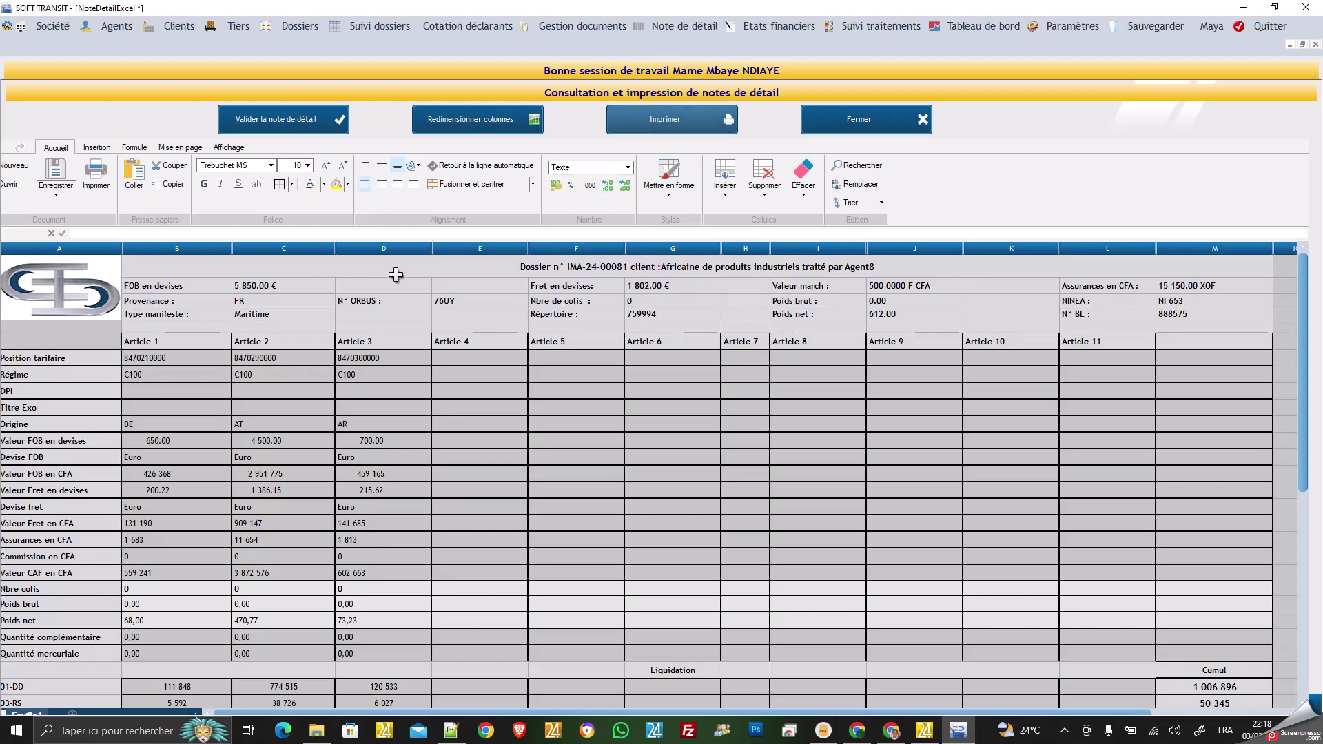
Validate the detail note and close the detail-note sheet and creation form.
{"action": "left_click", "coordinate": [395, 274]}
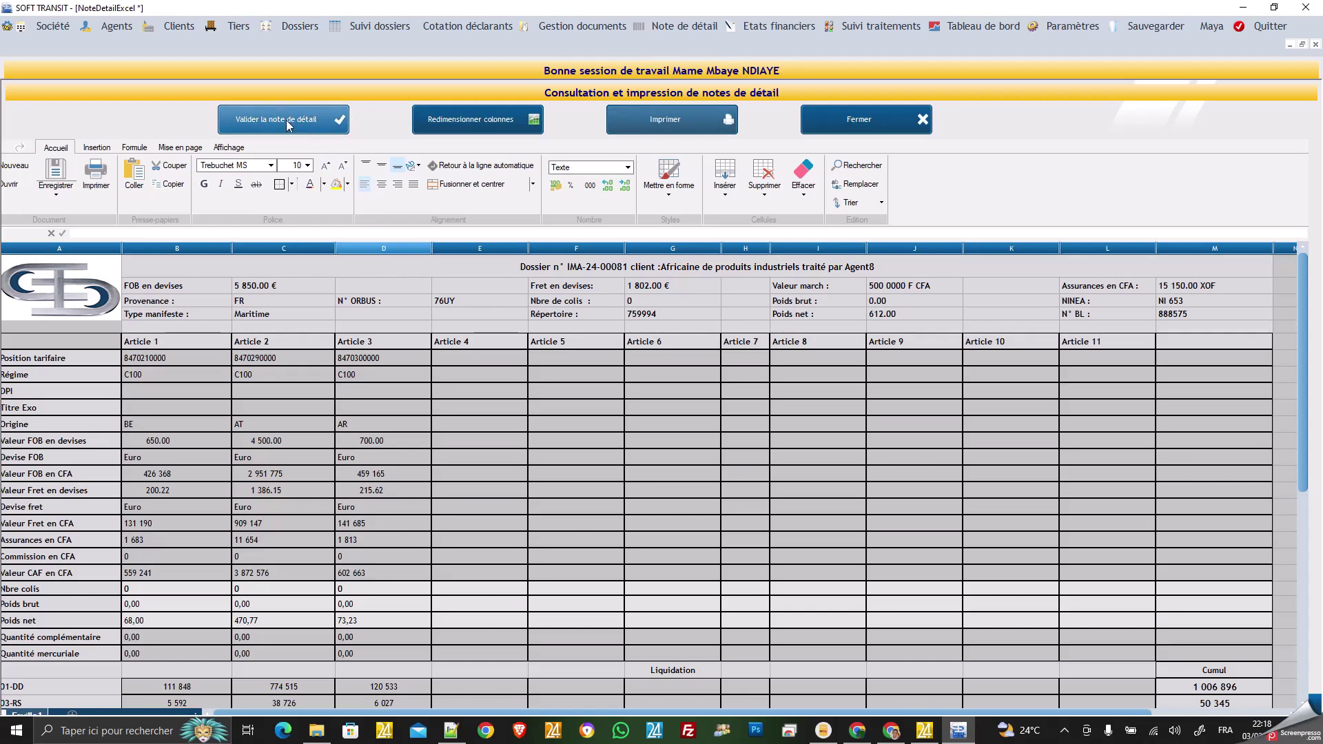
{"action": "left_click", "coordinate": [288, 124]}
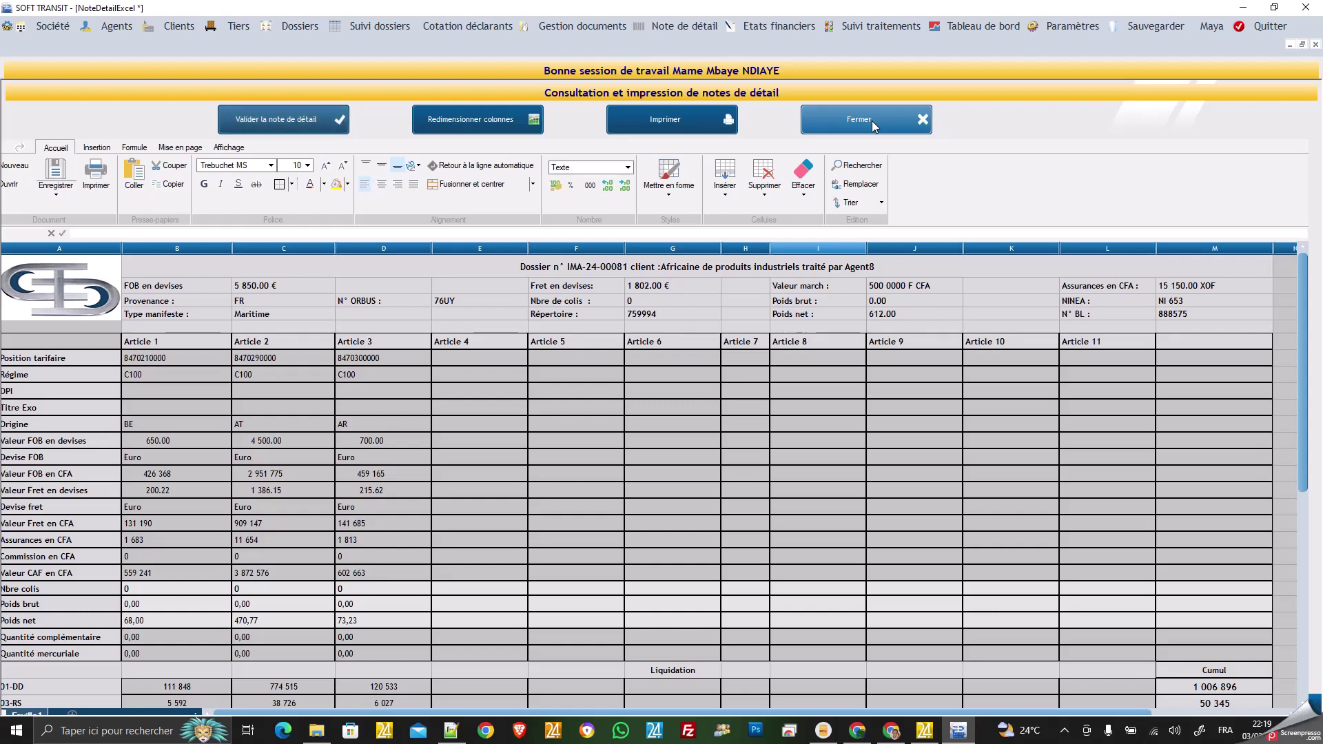
{"action": "left_click", "coordinate": [872, 125]}
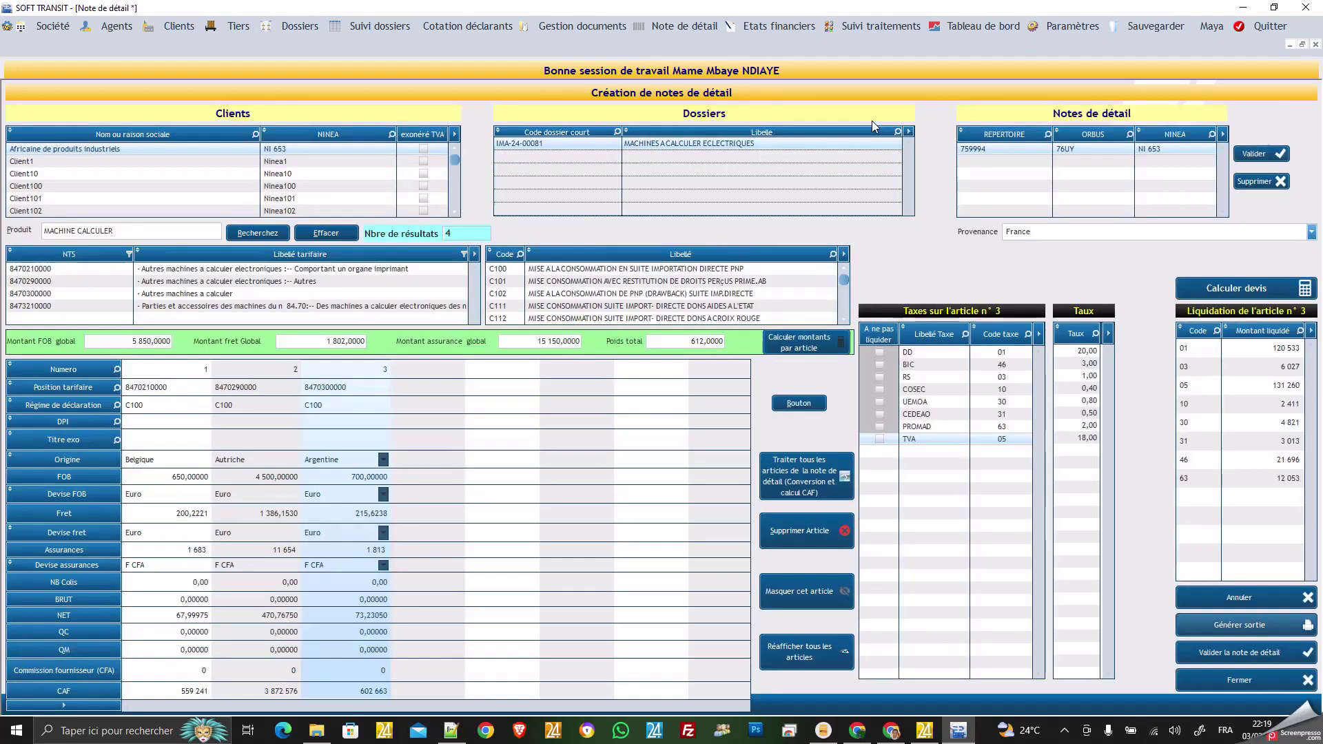
{"action": "left_click", "coordinate": [1233, 684]}
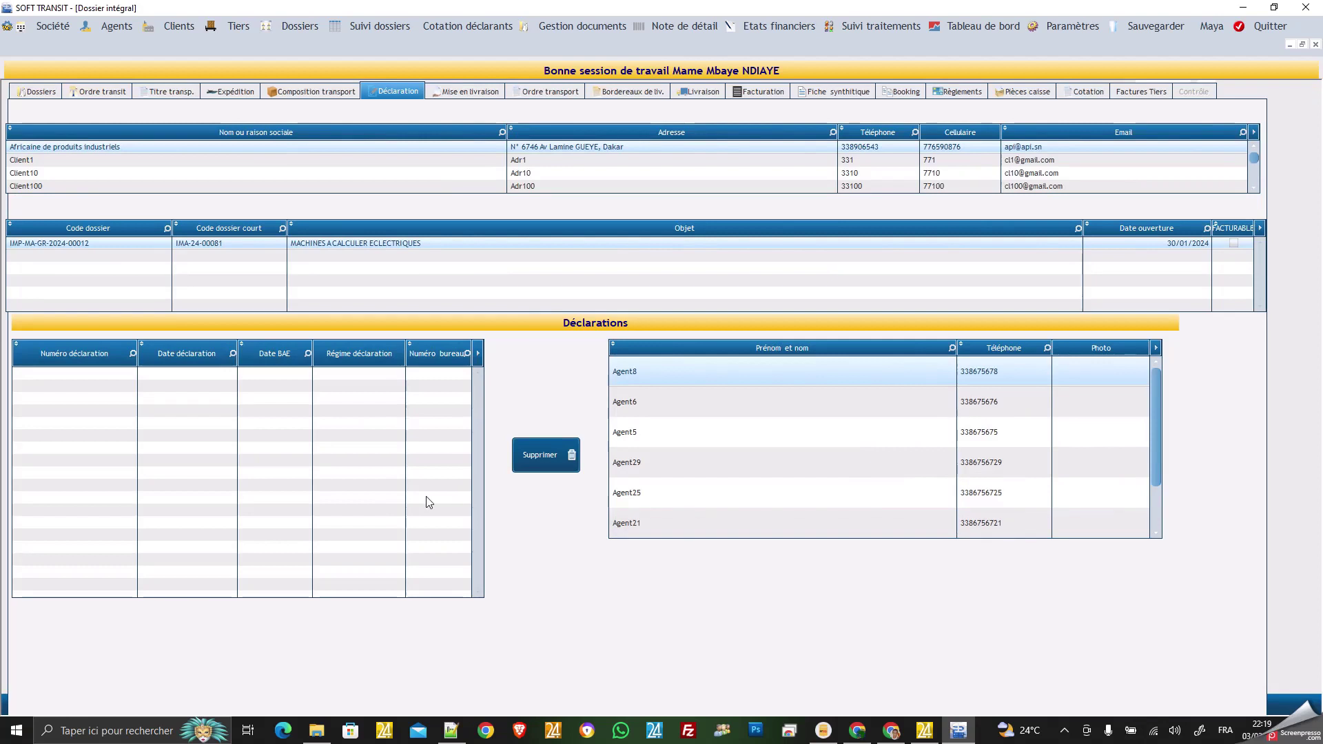
Record declaration 333333 with declaration and BAE dates 02/02/2024 under régime C100.
{"action": "left_click", "coordinate": [97, 242]}
{"action": "left_click", "coordinate": [79, 375]}
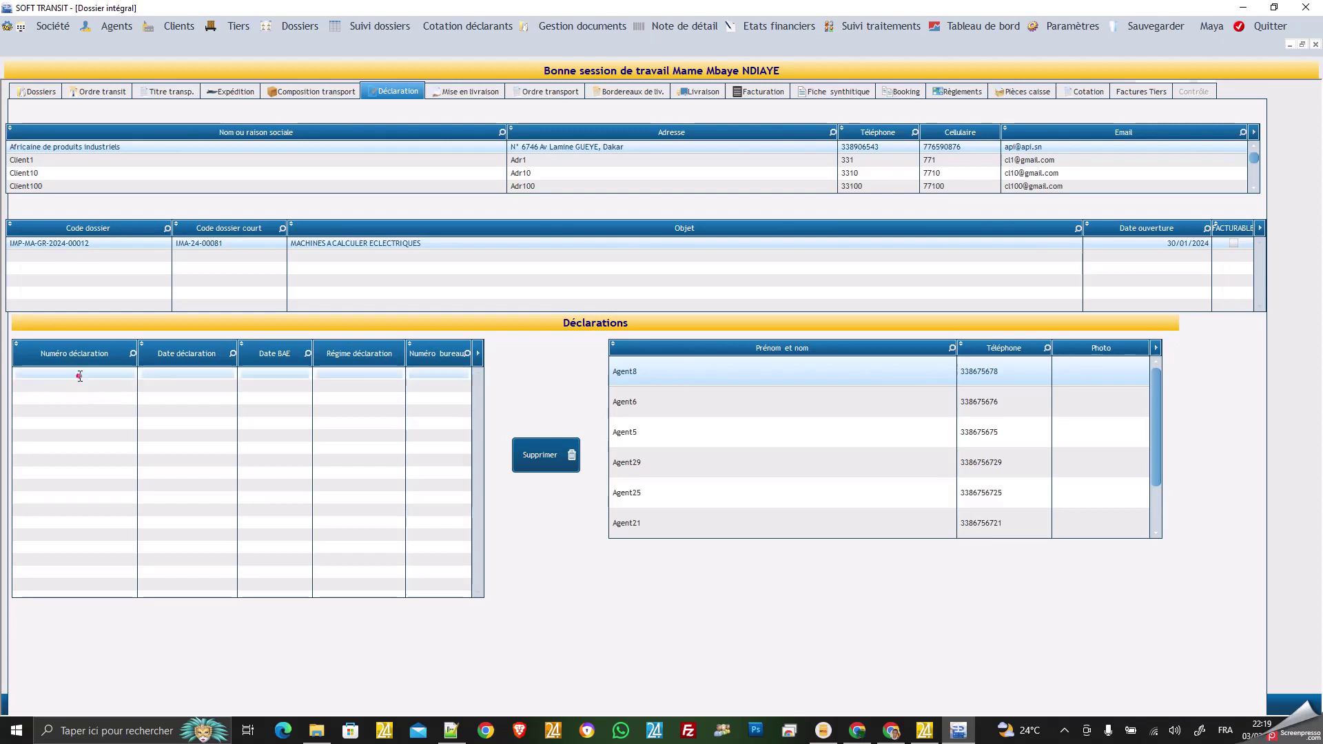
{"action": "type", "text": "333333"}
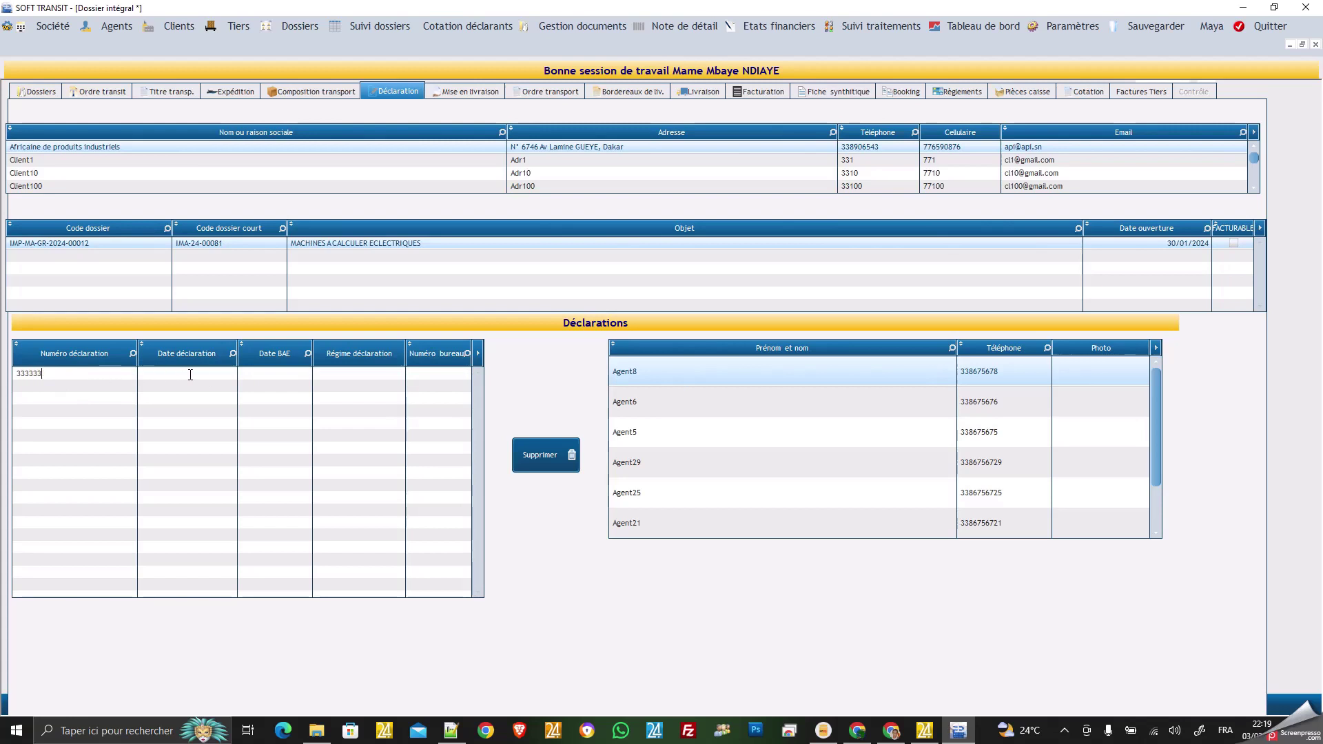
{"action": "left_click", "coordinate": [191, 373]}
{"action": "left_click", "coordinate": [158, 372]}
{"action": "type", "text": "02/02/2024"}
{"action": "left_click", "coordinate": [260, 372]}
{"action": "type", "text": "02/02/2024"}
{"action": "left_click", "coordinate": [334, 374]}
{"action": "type", "text": "C100"}
{"action": "left_click", "coordinate": [419, 374]}
{"action": "left_click", "coordinate": [204, 388]}
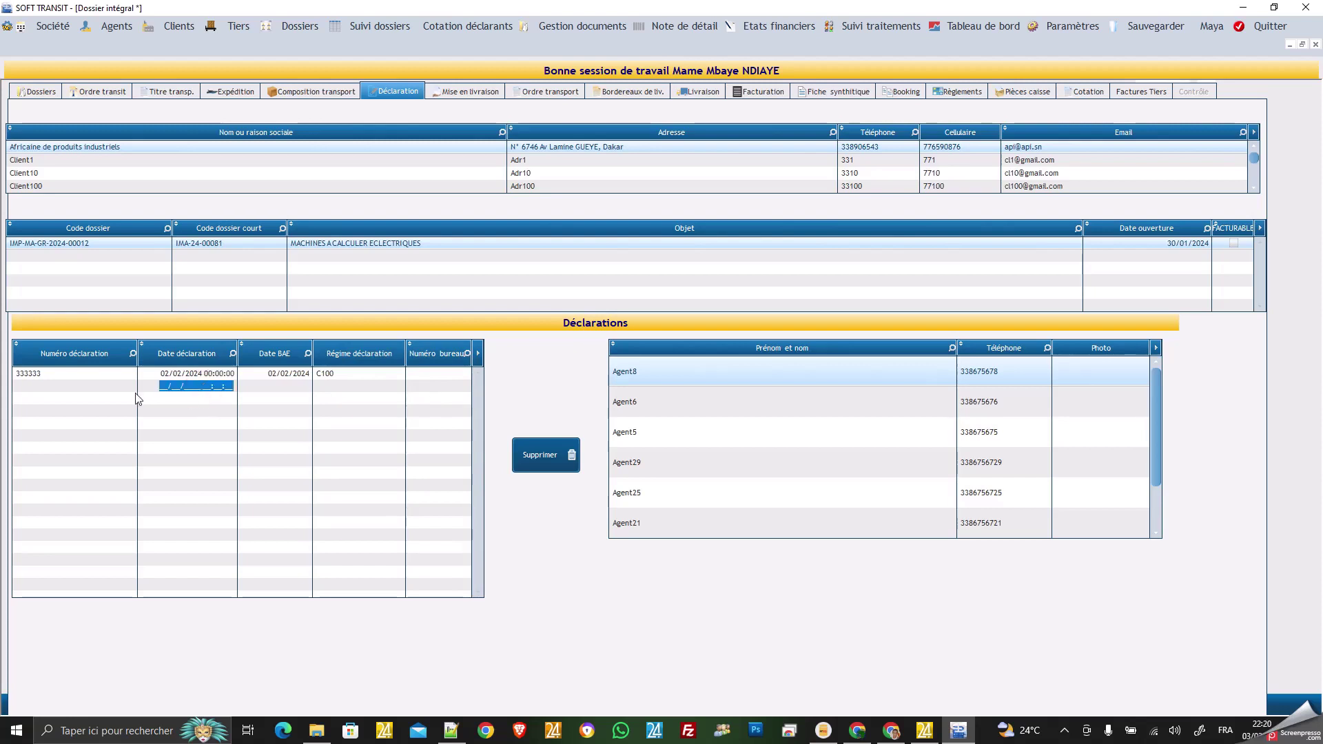
{"action": "left_click", "coordinate": [116, 386]}
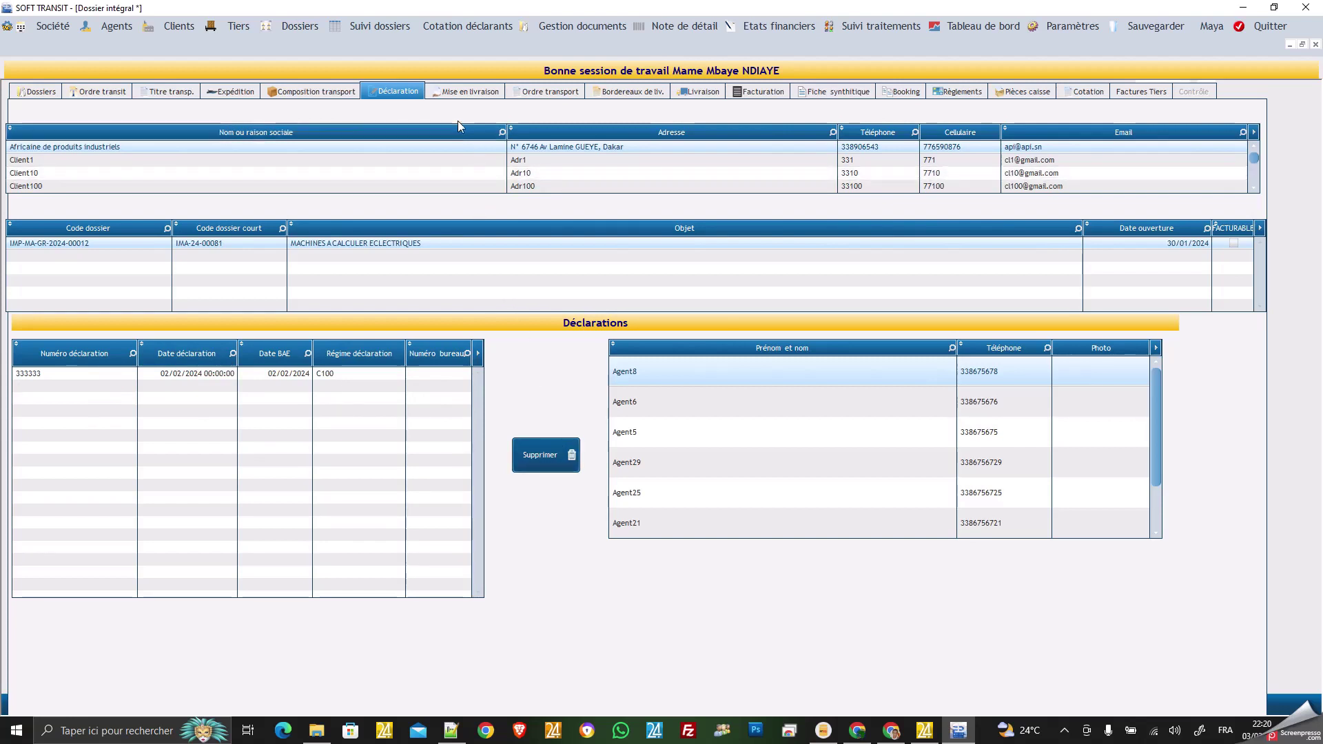
On Mise en livraison, enter 877444512 as the duplicate-number replacement value.
{"action": "left_click", "coordinate": [484, 95]}
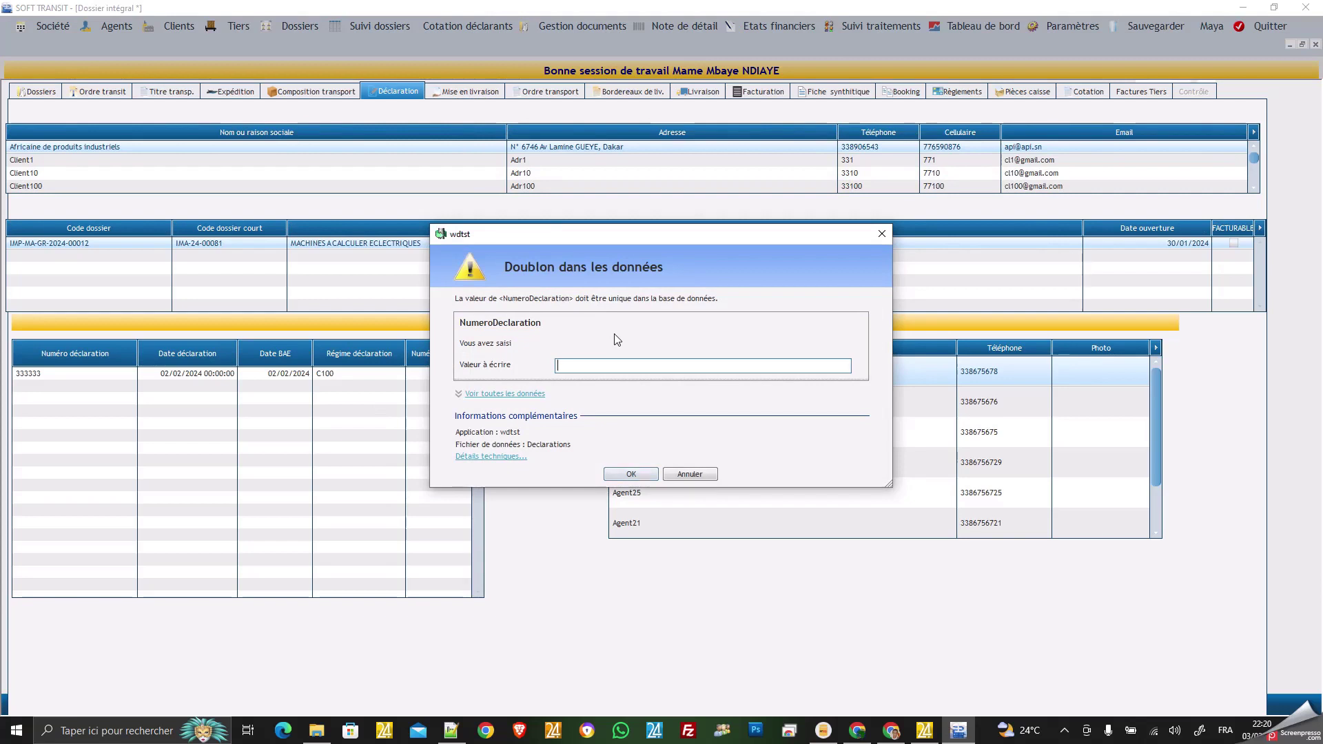
{"action": "type", "text": "'((("}
{"action": "key", "text": "BackSpace"}
{"action": "key", "text": "BackSpace"}
Confirm the replacement number, set release date 03/02/2024 and pregate 6667777.
{"action": "left_click", "coordinate": [631, 474]}
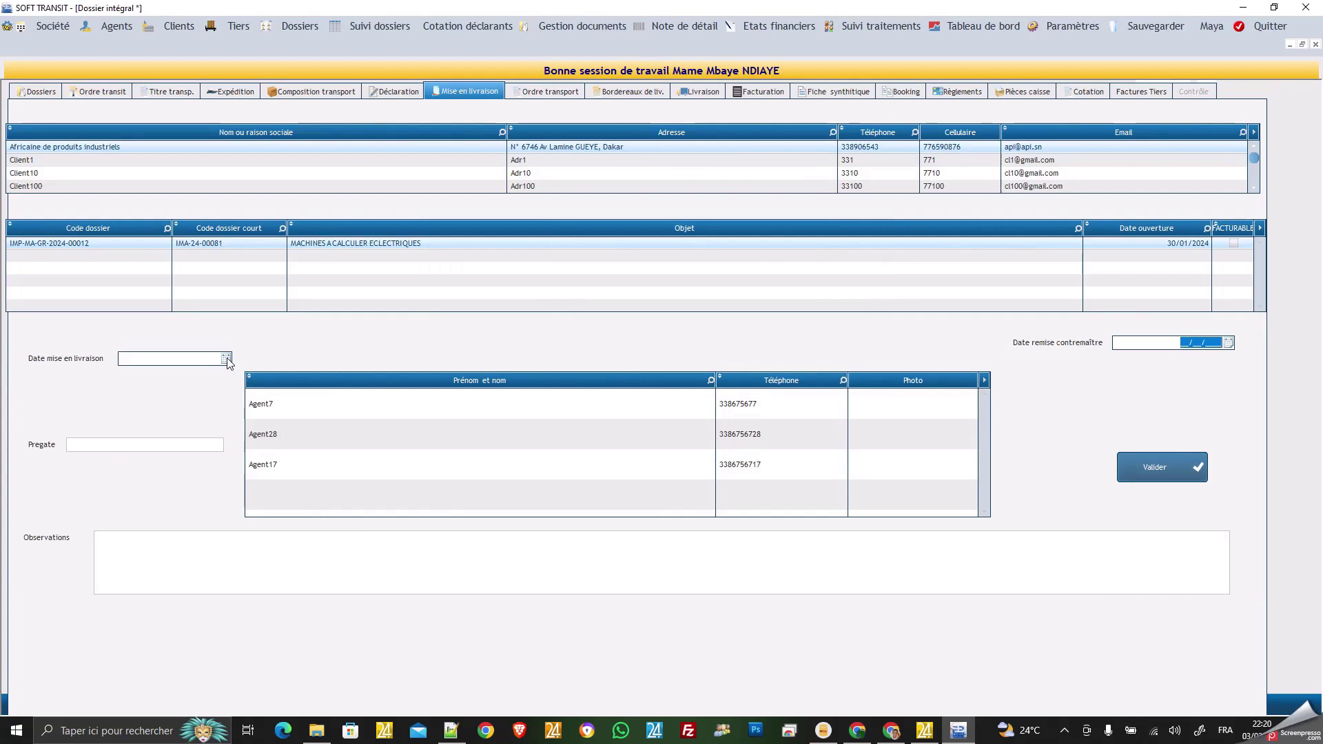
{"action": "left_click", "coordinate": [195, 359]}
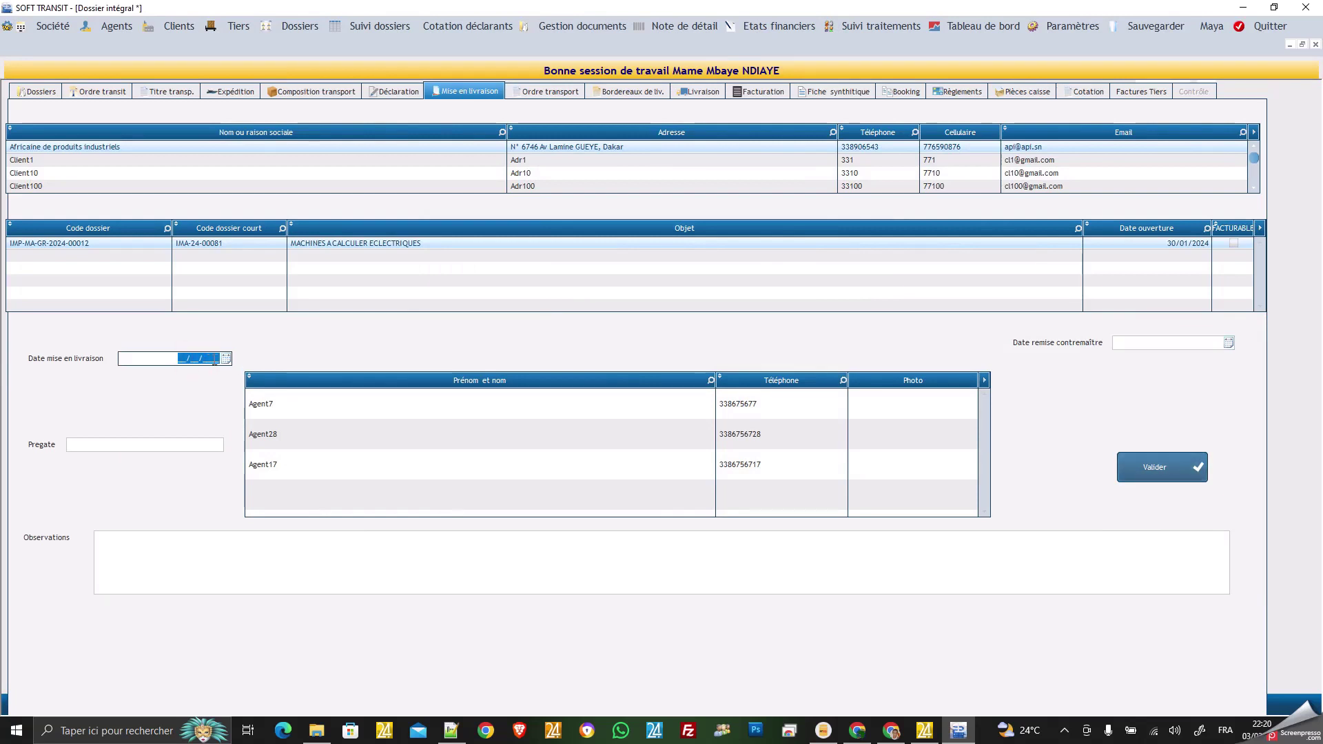
{"action": "left_click", "coordinate": [226, 358]}
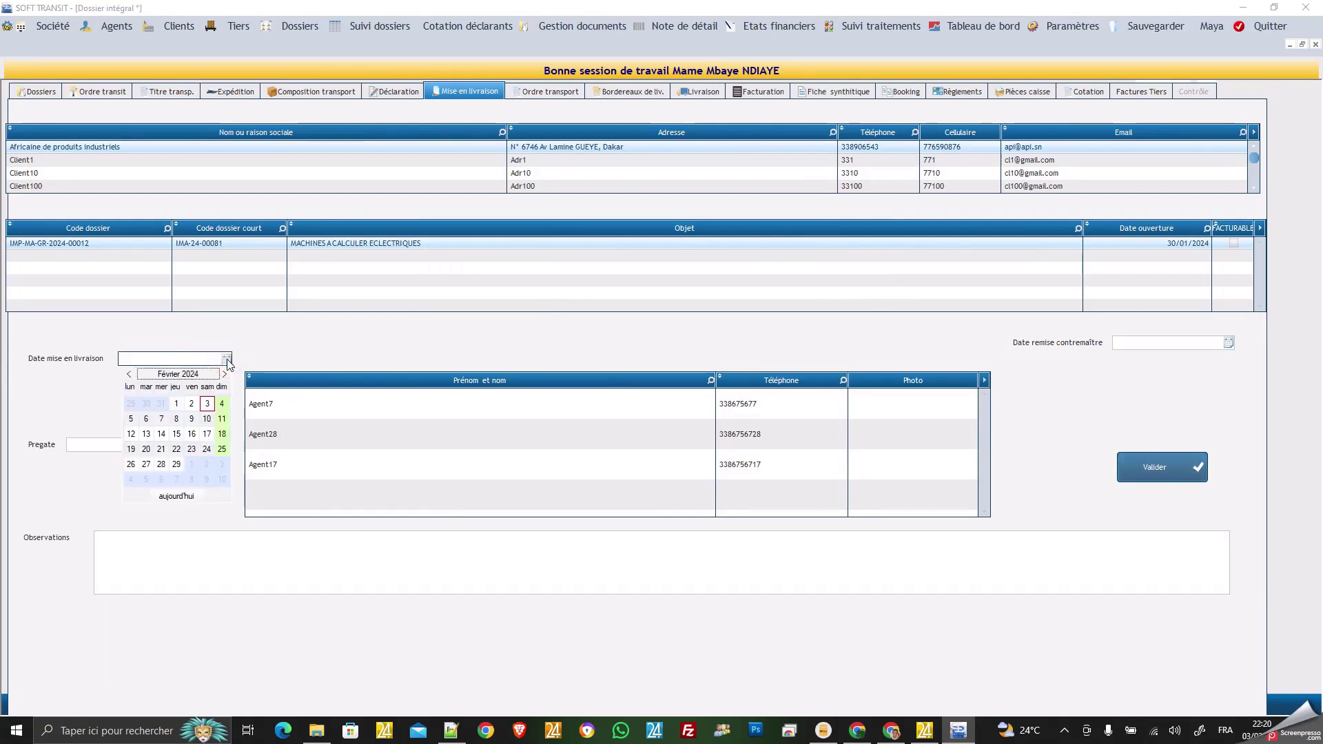
{"action": "left_click", "coordinate": [206, 405]}
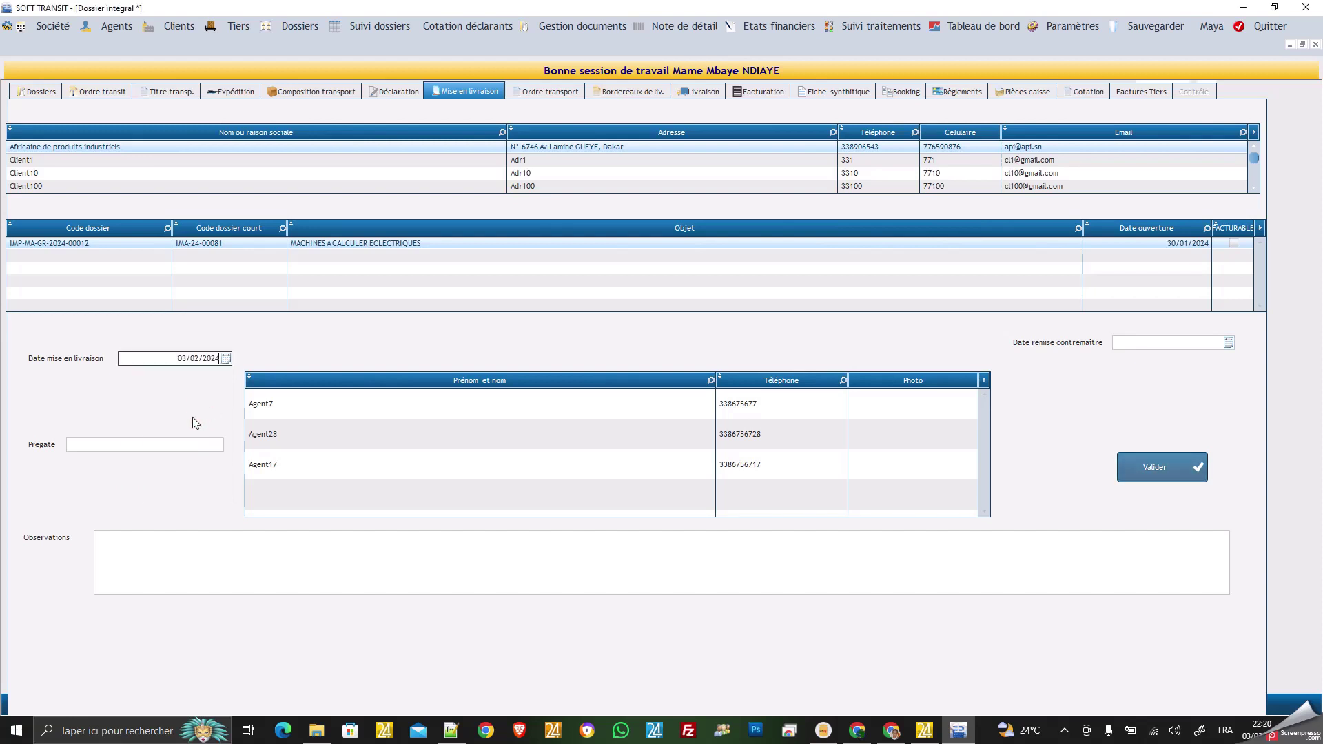
{"action": "left_click", "coordinate": [127, 447]}
{"action": "left_click", "coordinate": [128, 447]}
{"action": "type", "text": "6667777"}
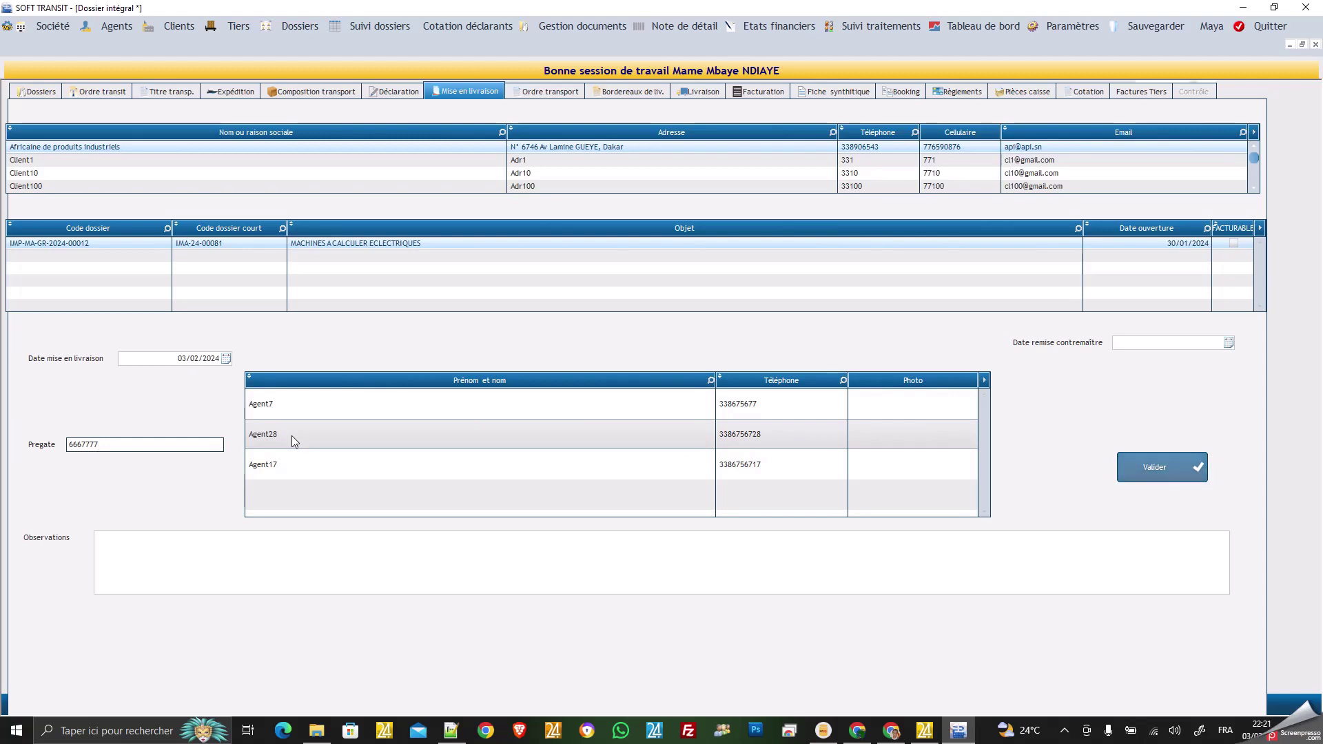
Choose foreman Agent7 with handover date 04/02/2024 and save the delivery release.
{"action": "left_click", "coordinate": [298, 404]}
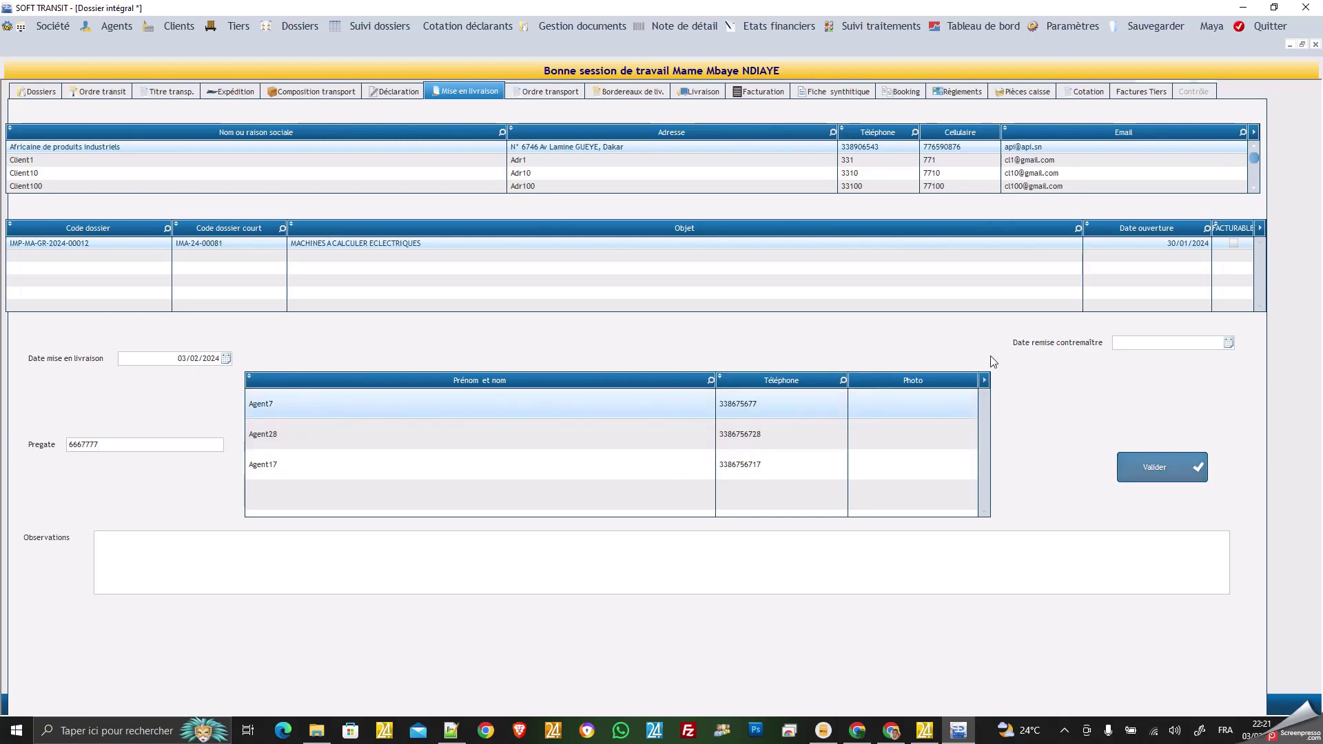
{"action": "left_click", "coordinate": [1228, 343]}
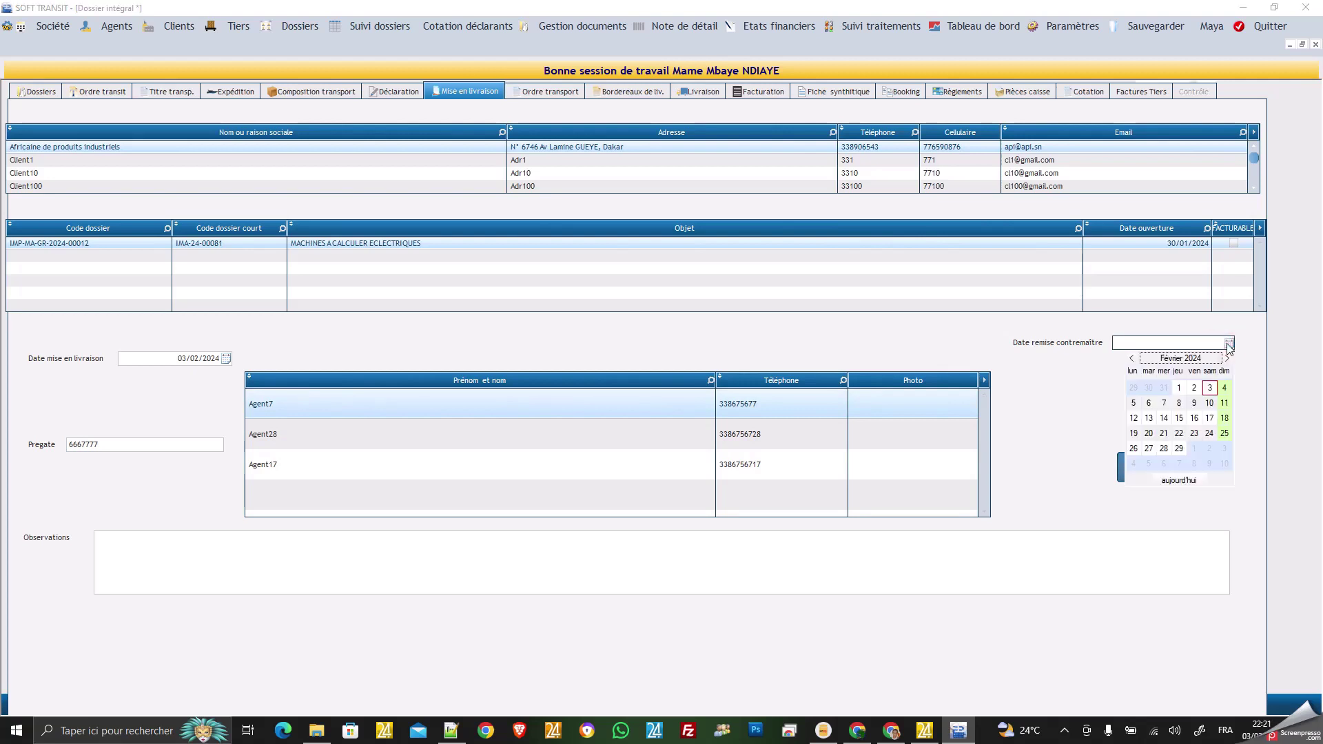
{"action": "left_click", "coordinate": [1225, 388]}
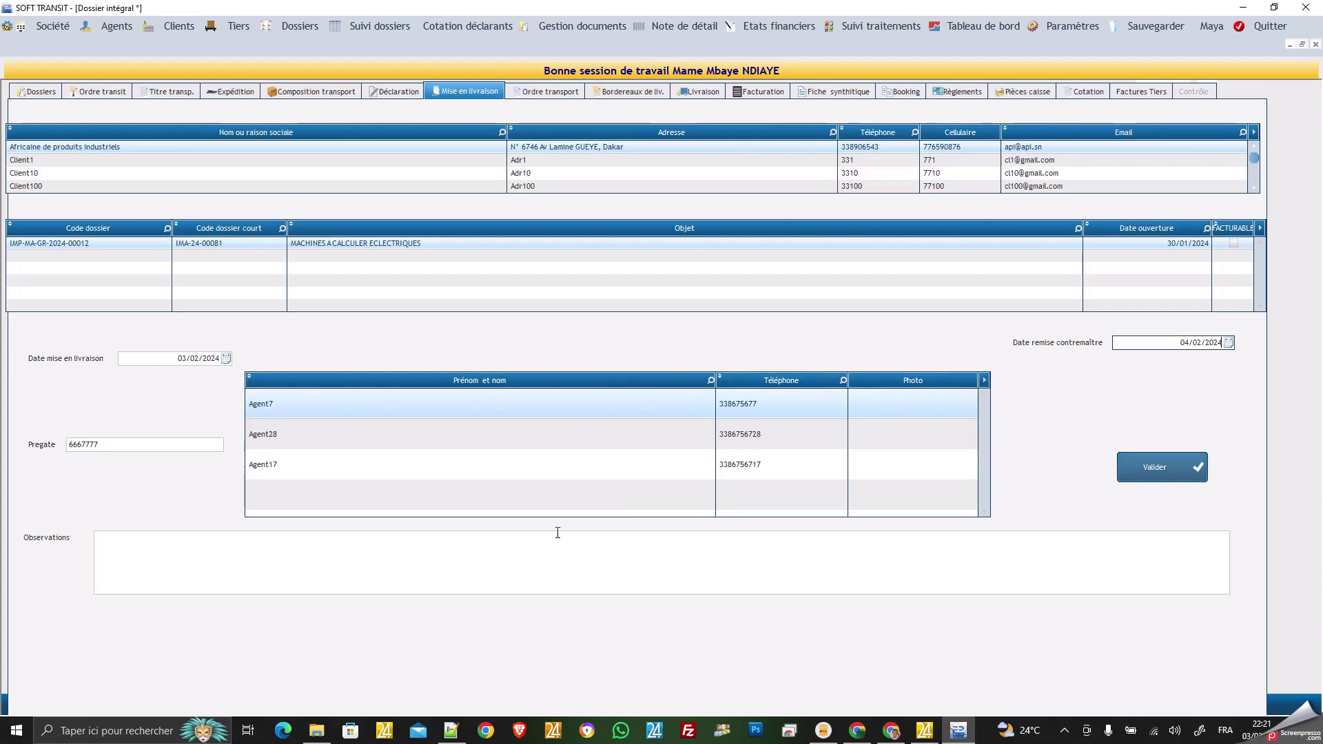
{"action": "left_click", "coordinate": [462, 552]}
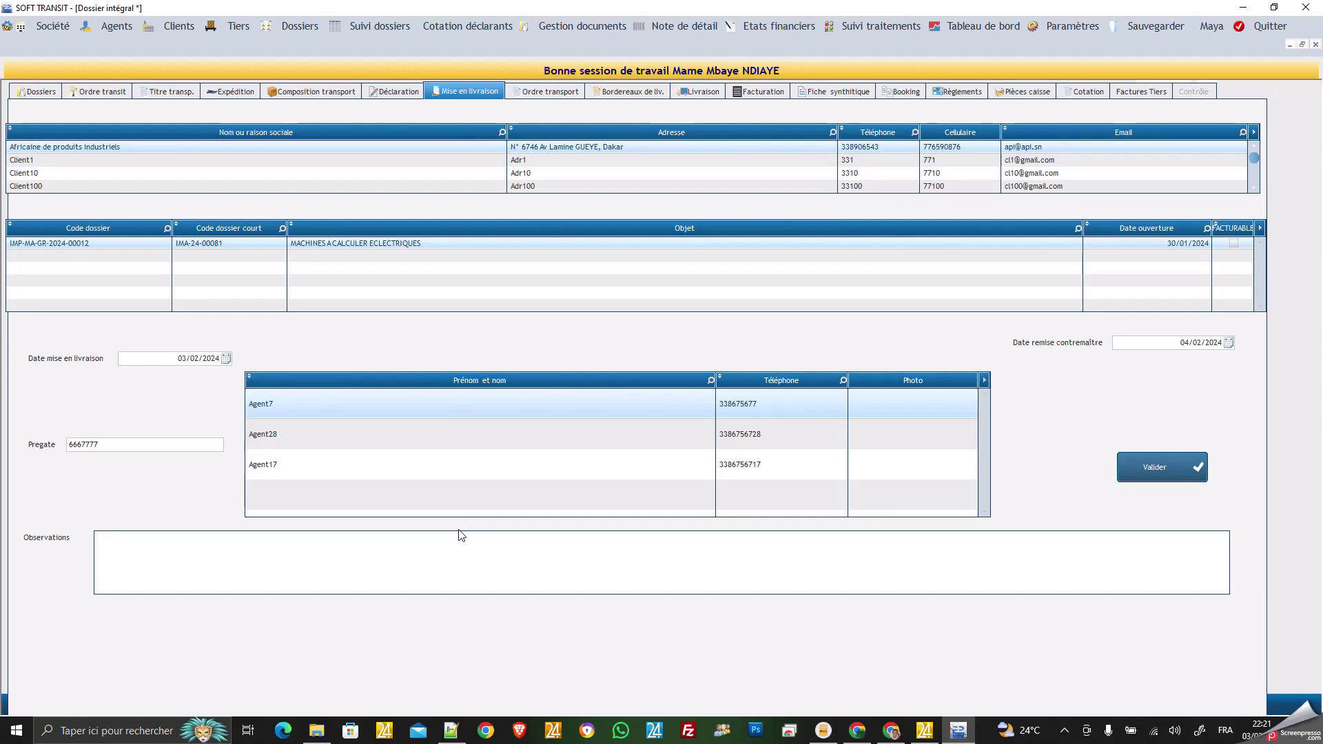
{"action": "left_click", "coordinate": [460, 535]}
{"action": "left_click", "coordinate": [1159, 472]}
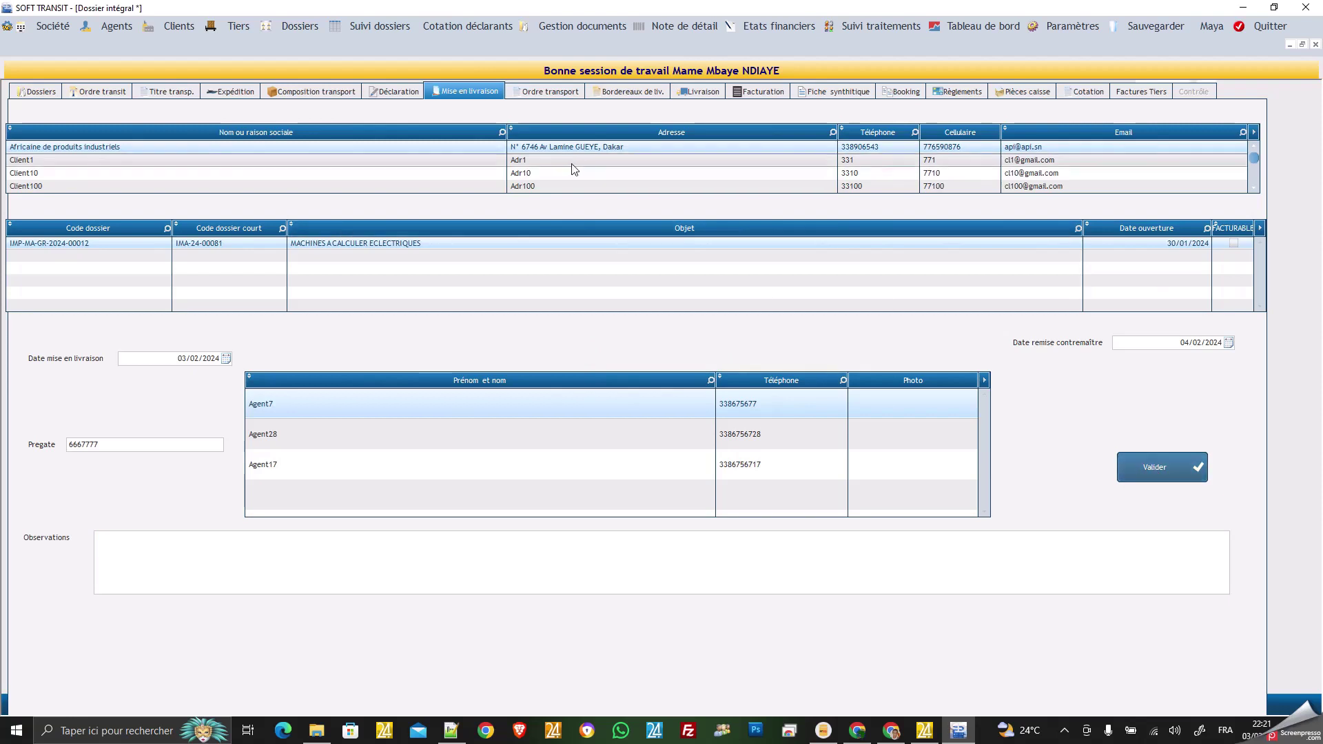
Fill the transport order with serial 678934, date 04/02/2024 and carrier AUTRANSA, then save and print.
{"action": "left_click", "coordinate": [551, 92]}
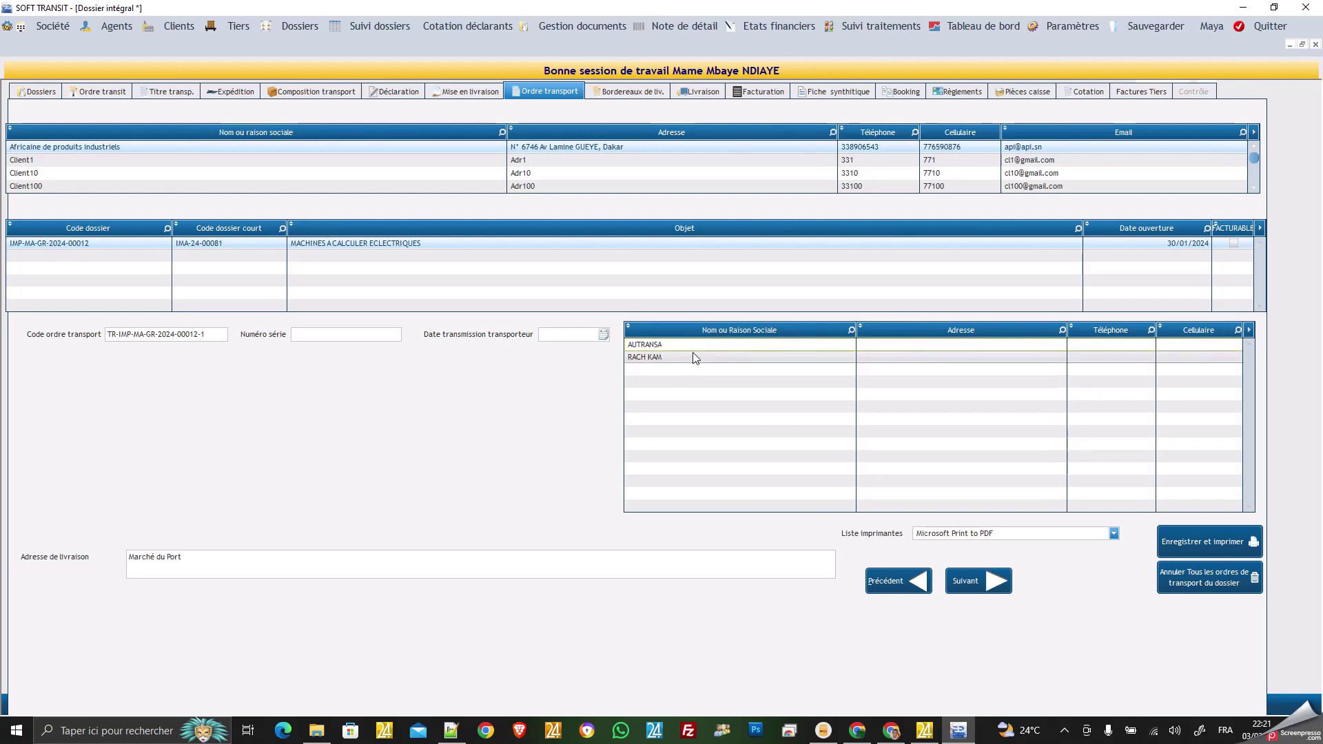
{"action": "left_click", "coordinate": [323, 339]}
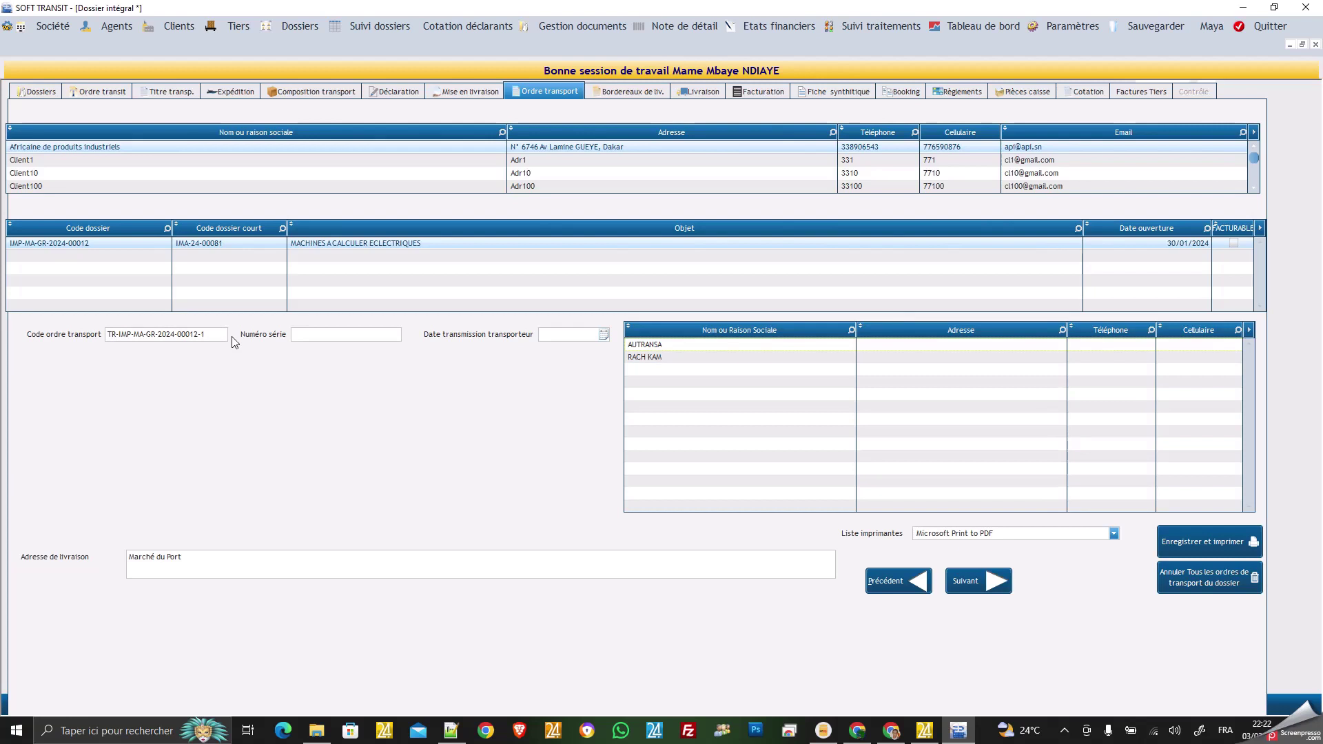
{"action": "left_click", "coordinate": [332, 335]}
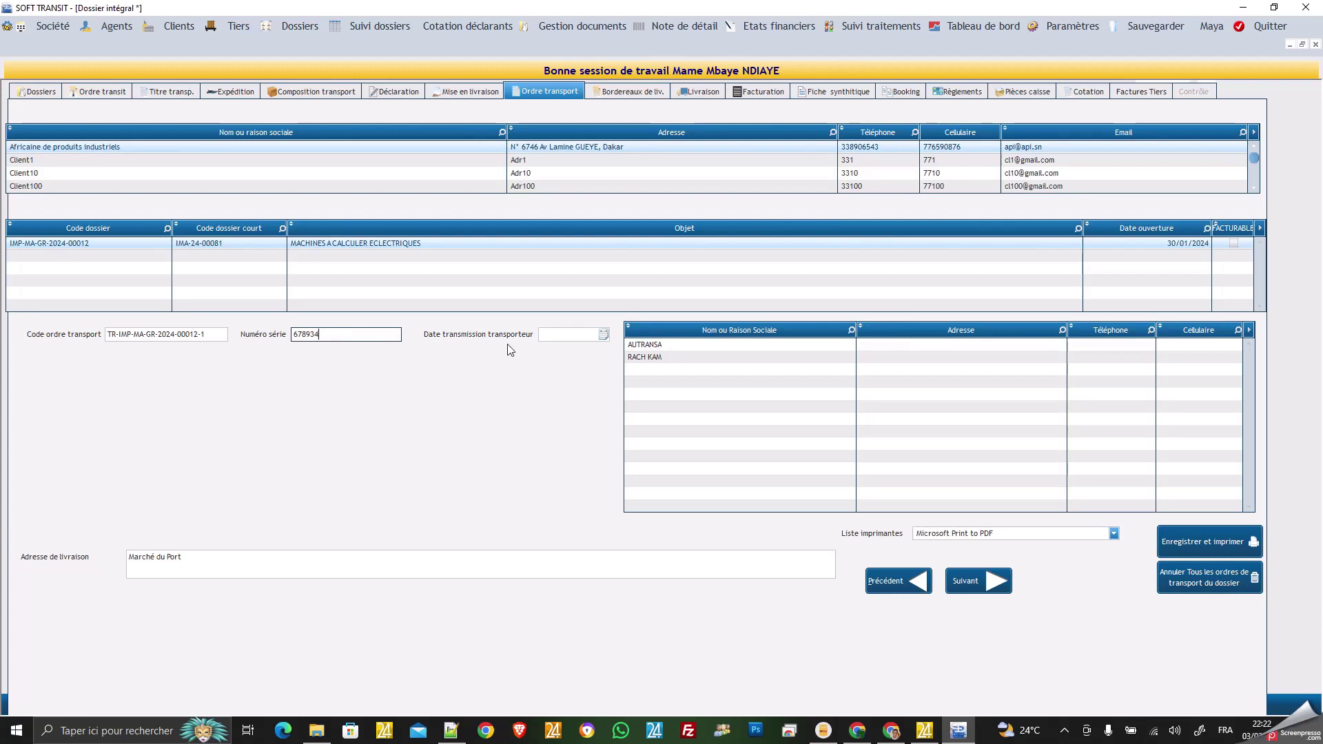
{"action": "left_click", "coordinate": [604, 335]}
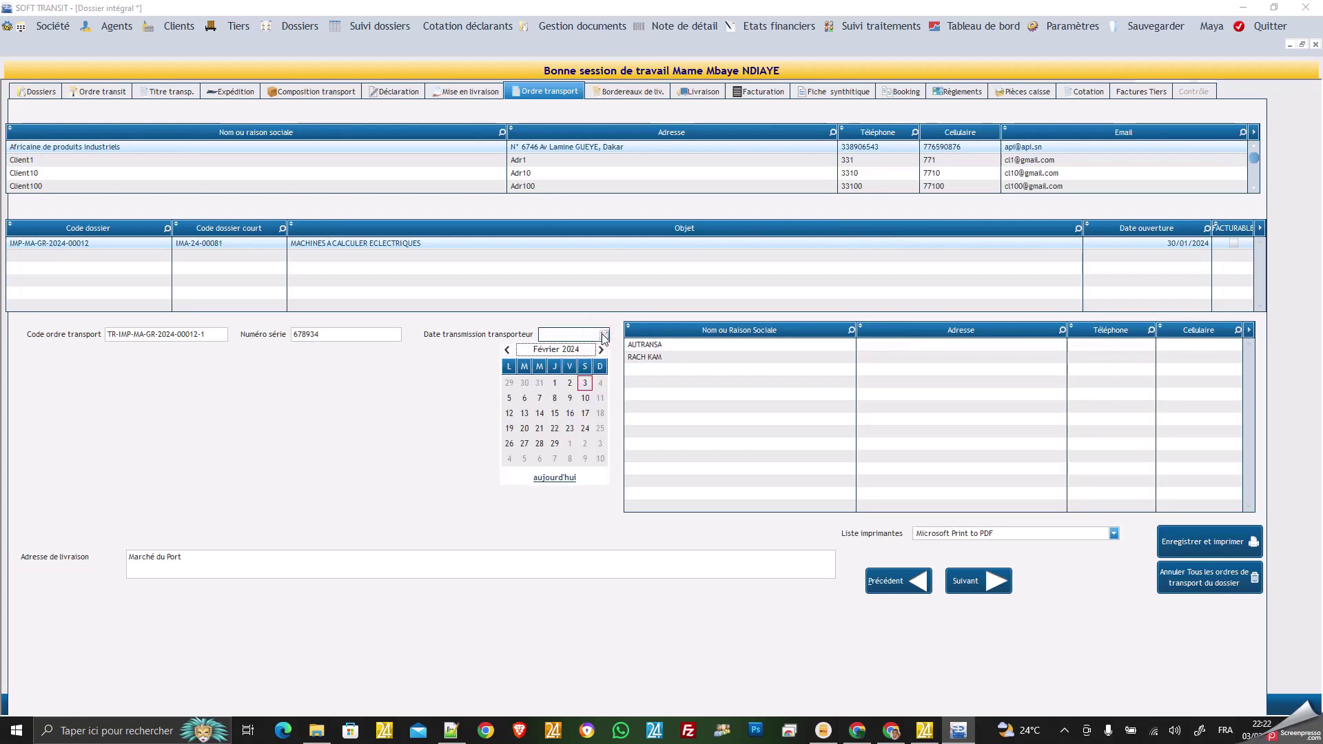
{"action": "left_click", "coordinate": [600, 383]}
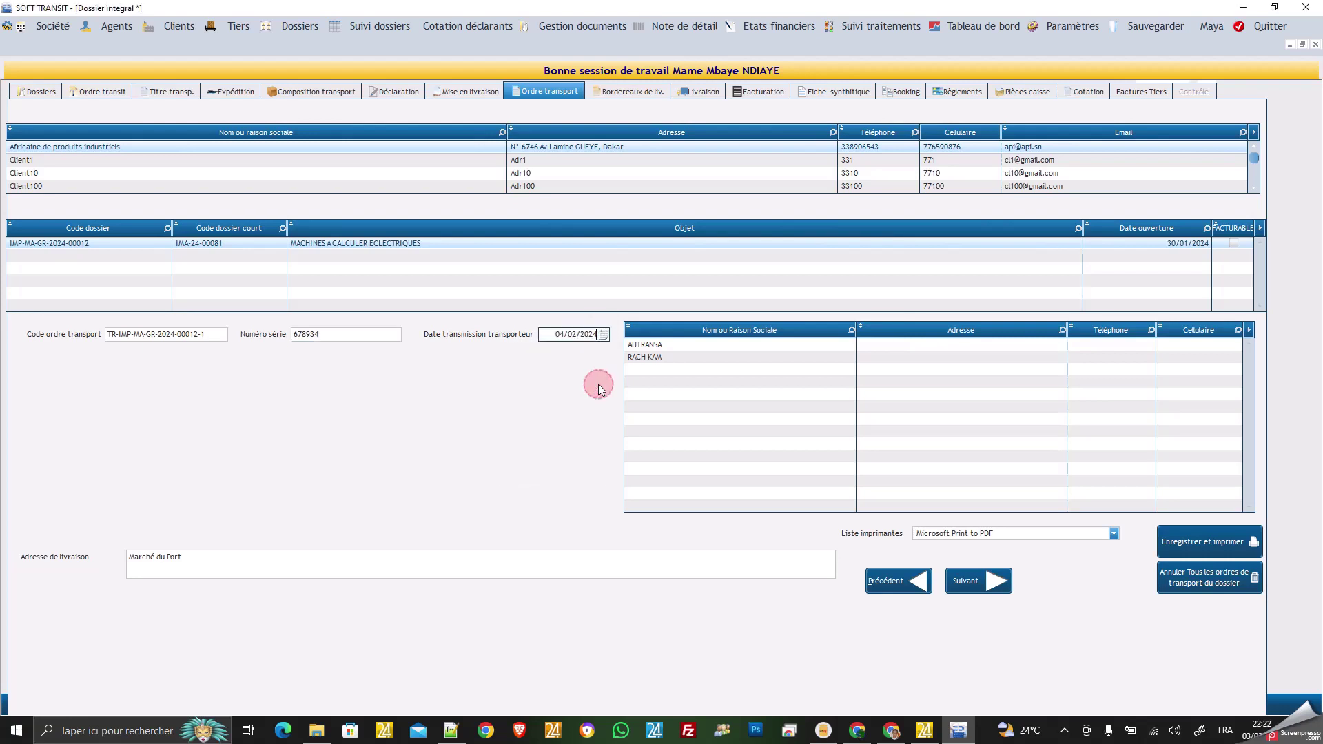
{"action": "left_click", "coordinate": [646, 349]}
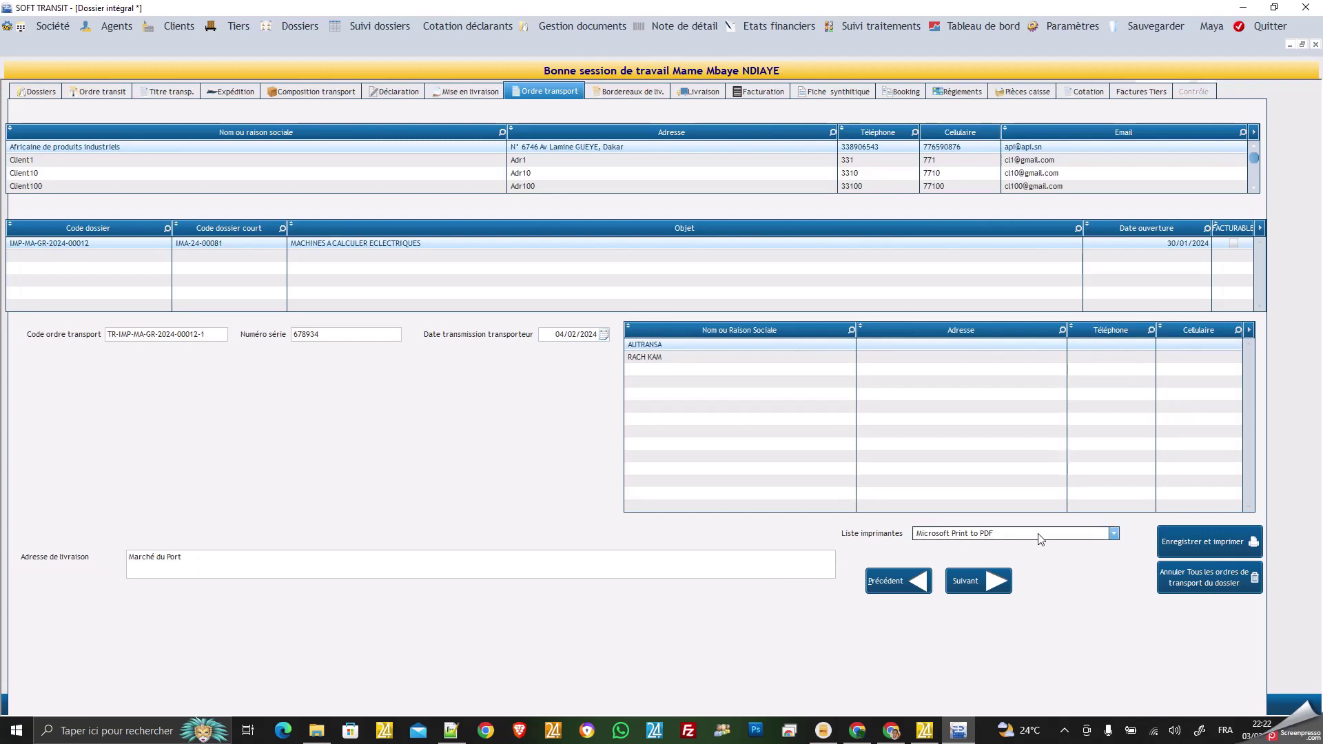
{"action": "left_click", "coordinate": [1190, 544]}
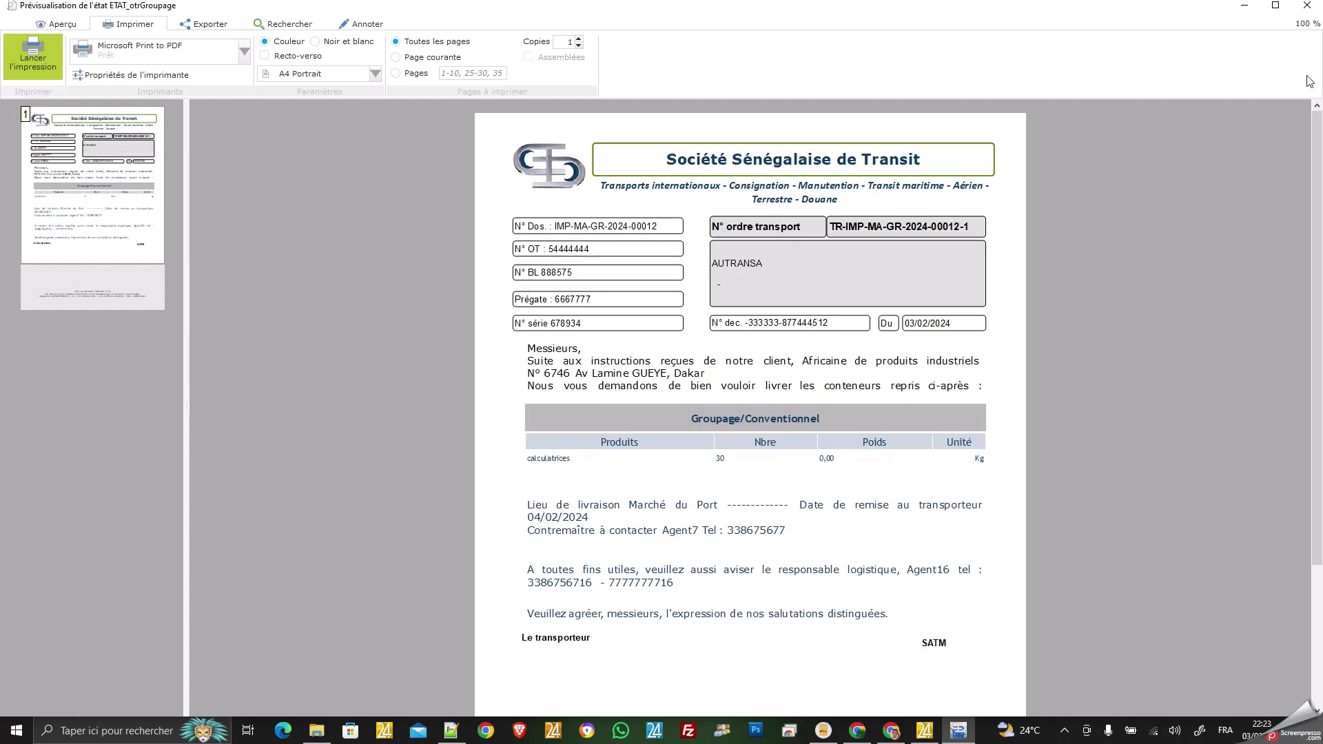
{"action": "left_click", "coordinate": [1306, 8]}
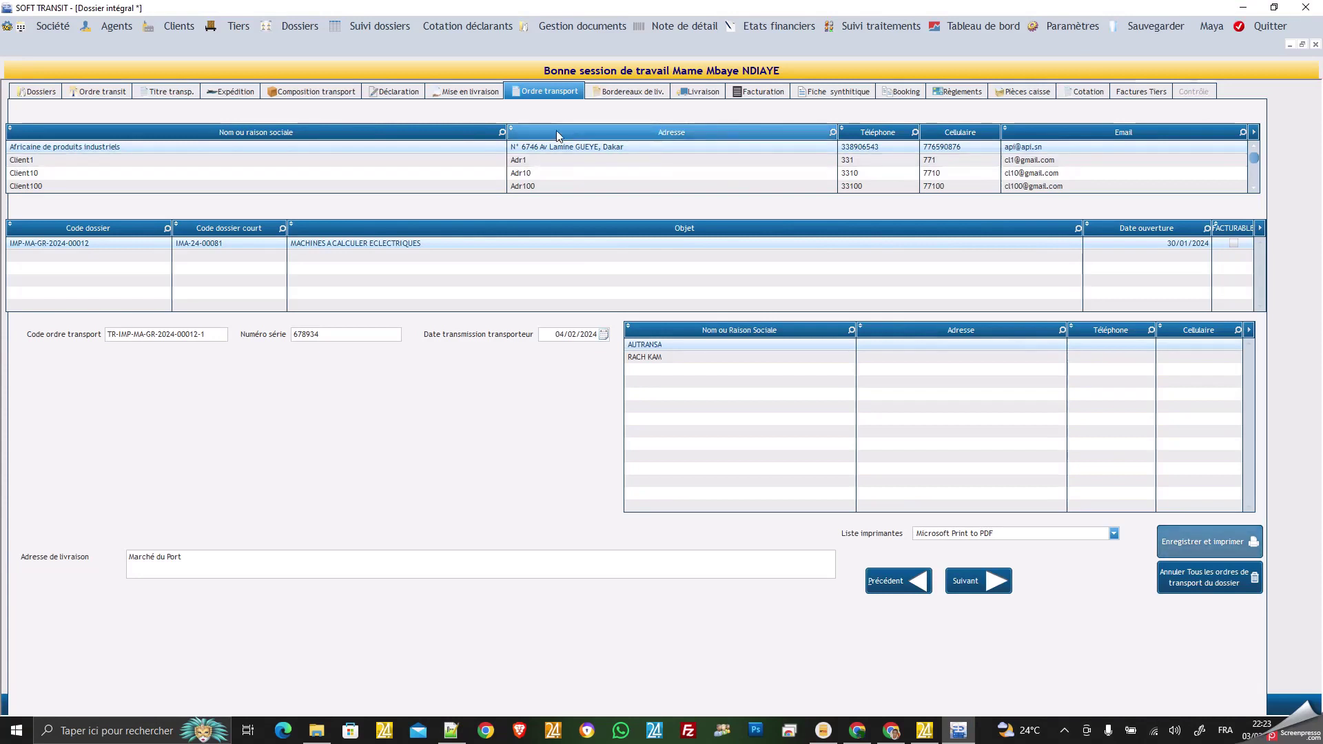
Set the delivery slip's pickup date 05/02/2024 and truck number 3347777, then save and print it.
{"action": "left_click", "coordinate": [644, 93]}
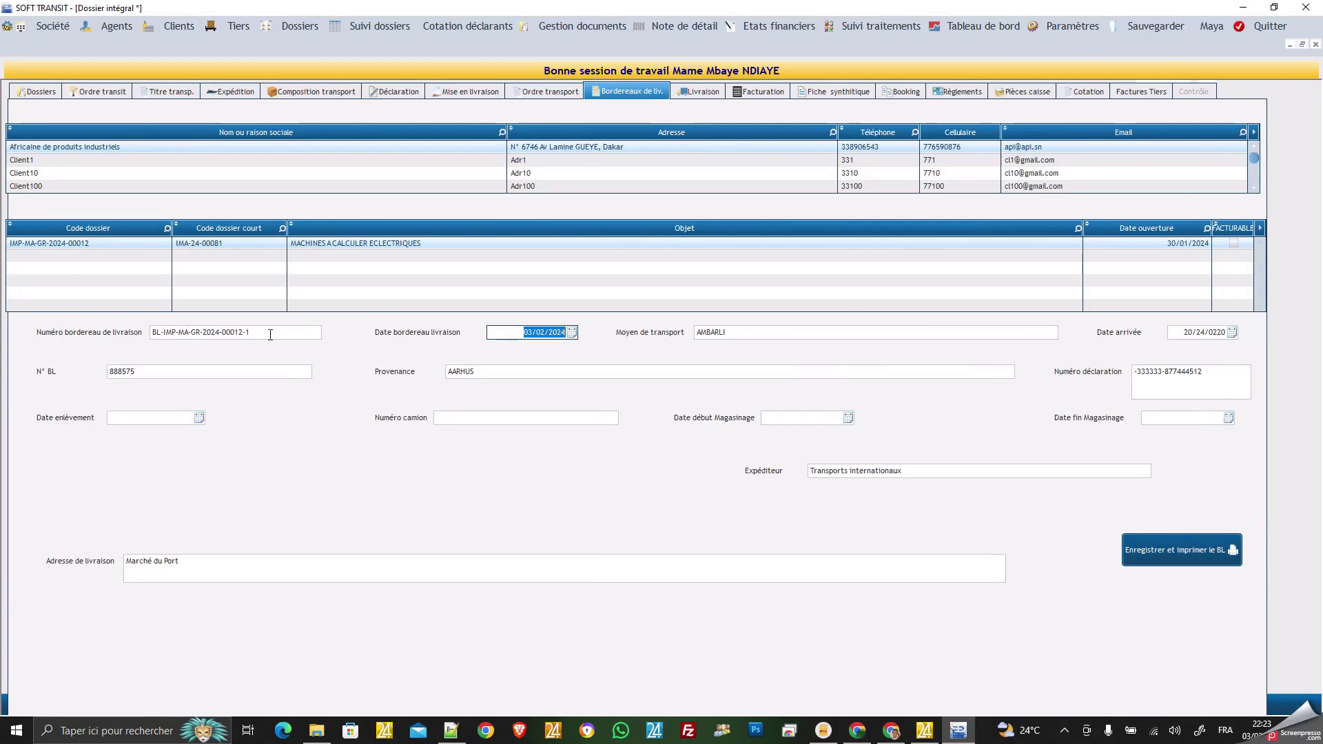
{"action": "left_click", "coordinate": [200, 418]}
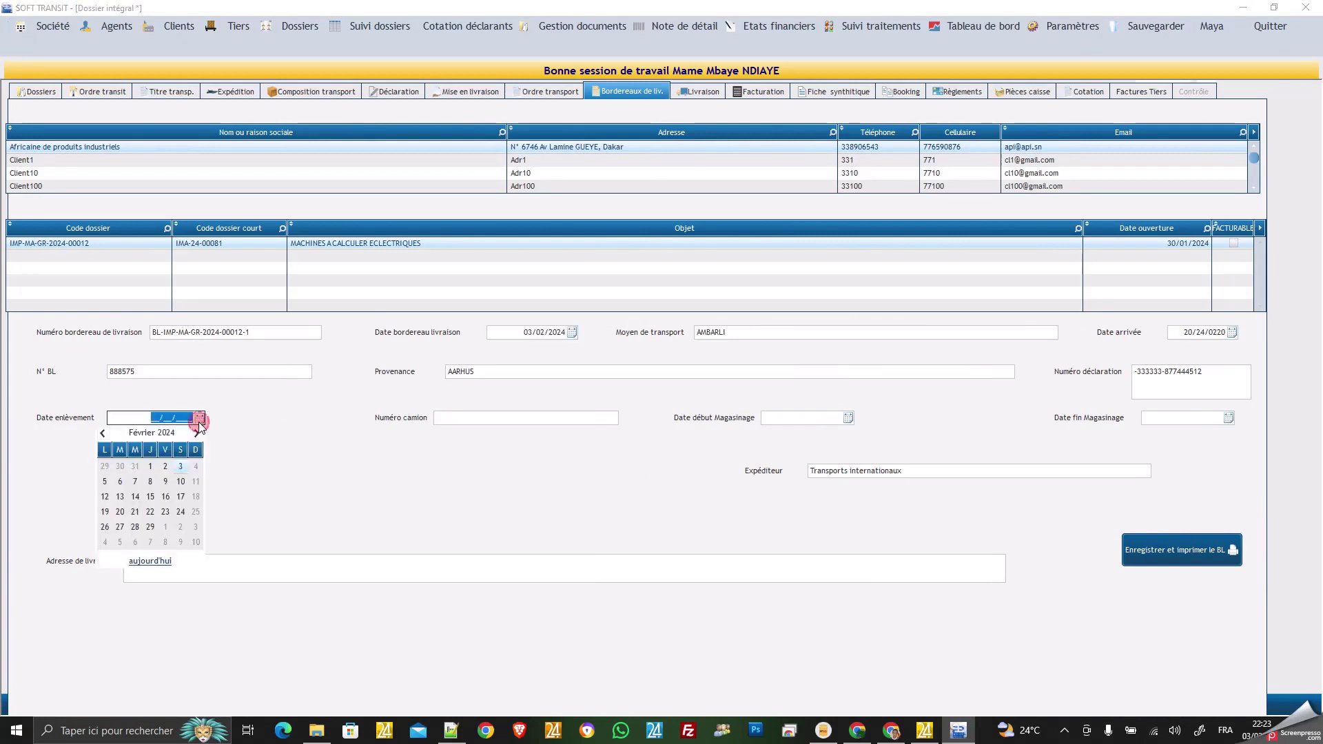
{"action": "left_click", "coordinate": [105, 481]}
{"action": "left_click", "coordinate": [468, 419]}
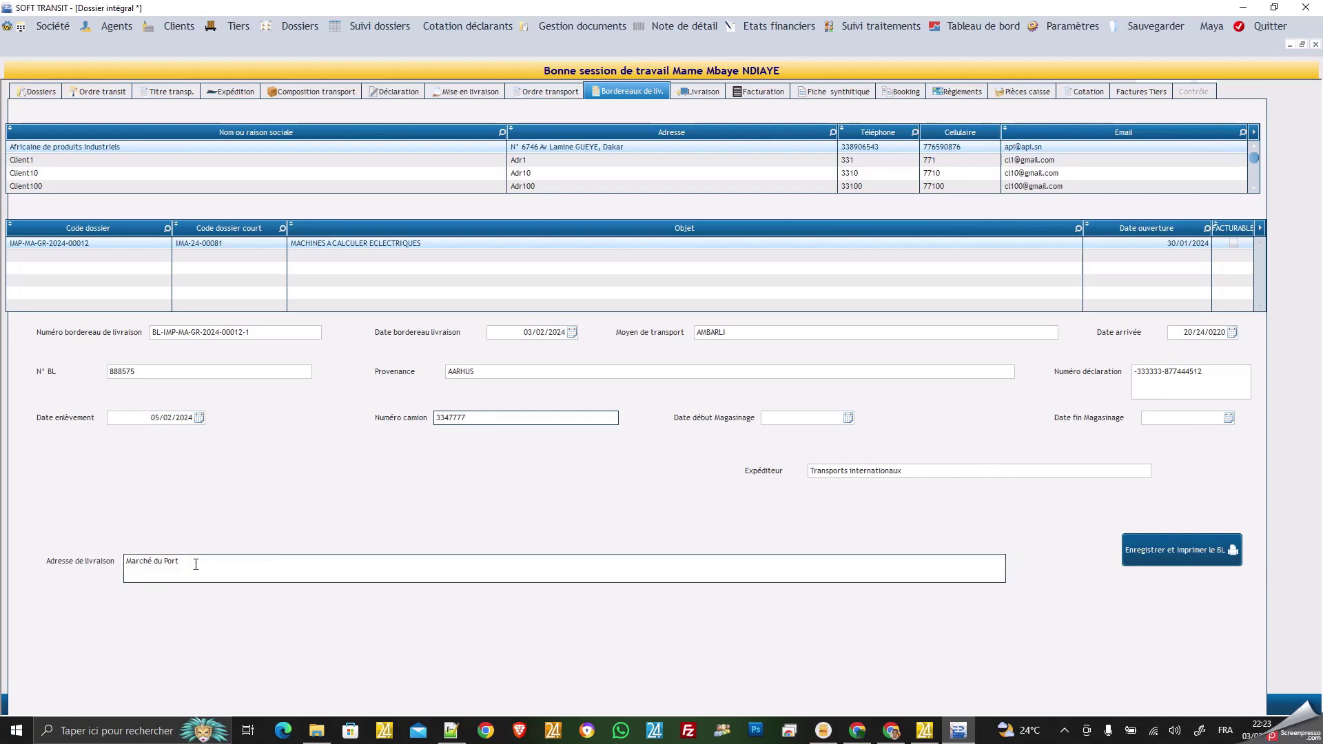
{"action": "left_click", "coordinate": [1173, 551]}
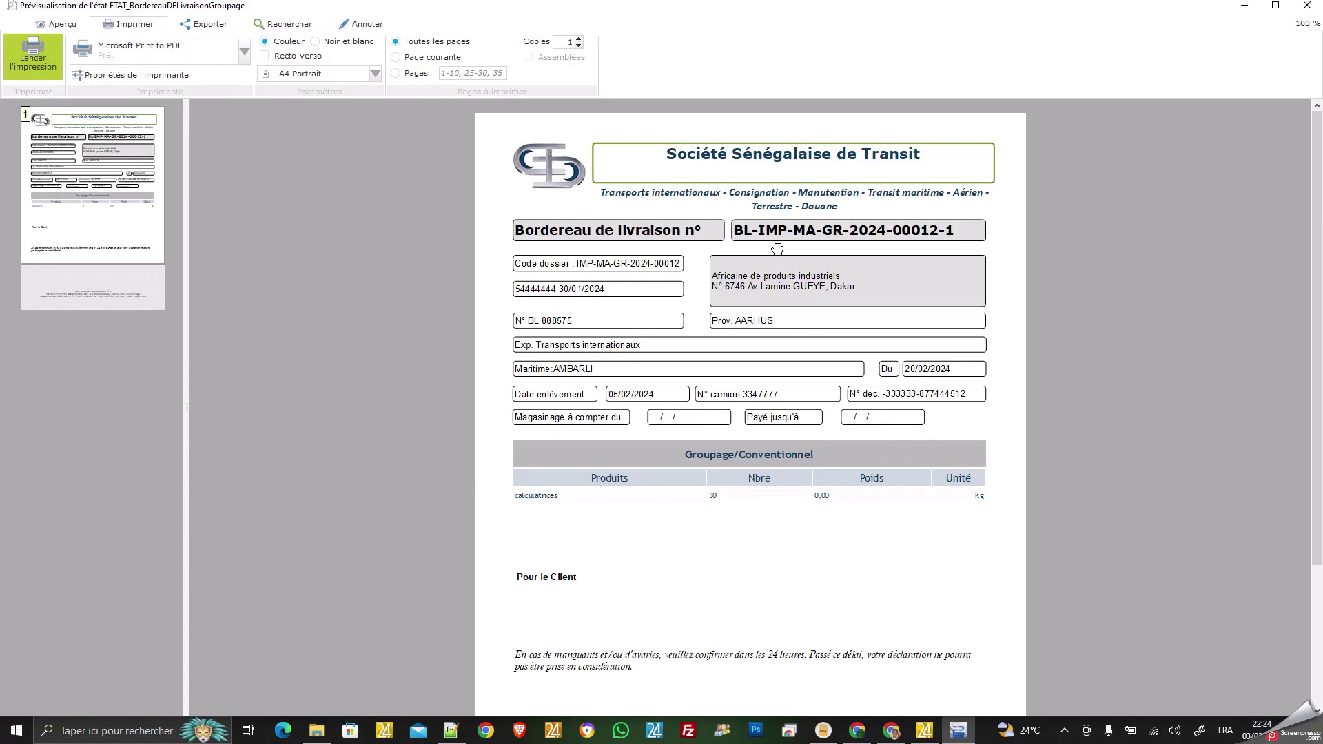
{"action": "left_click", "coordinate": [1307, 9]}
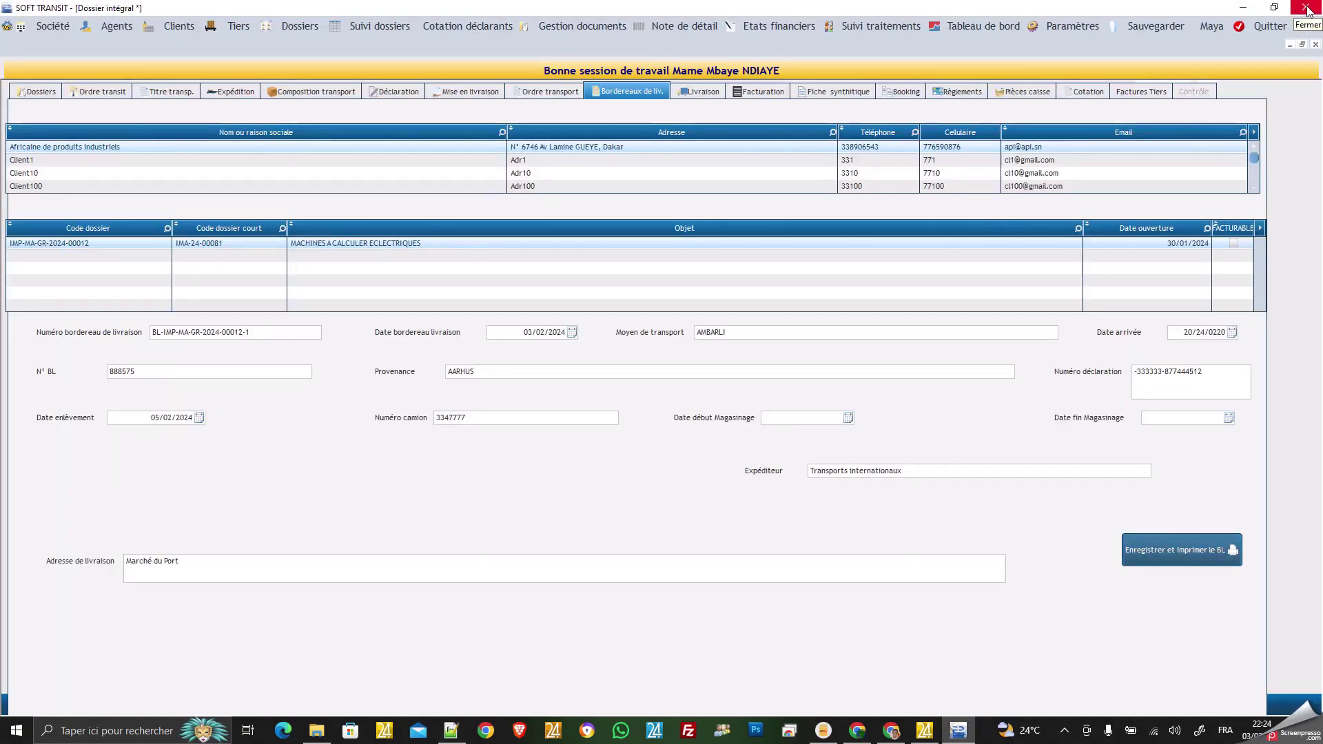
On the Livraison page, enter Pregate 6666 and delivery date 05/02/2024, then try saving.
{"action": "left_click", "coordinate": [699, 92]}
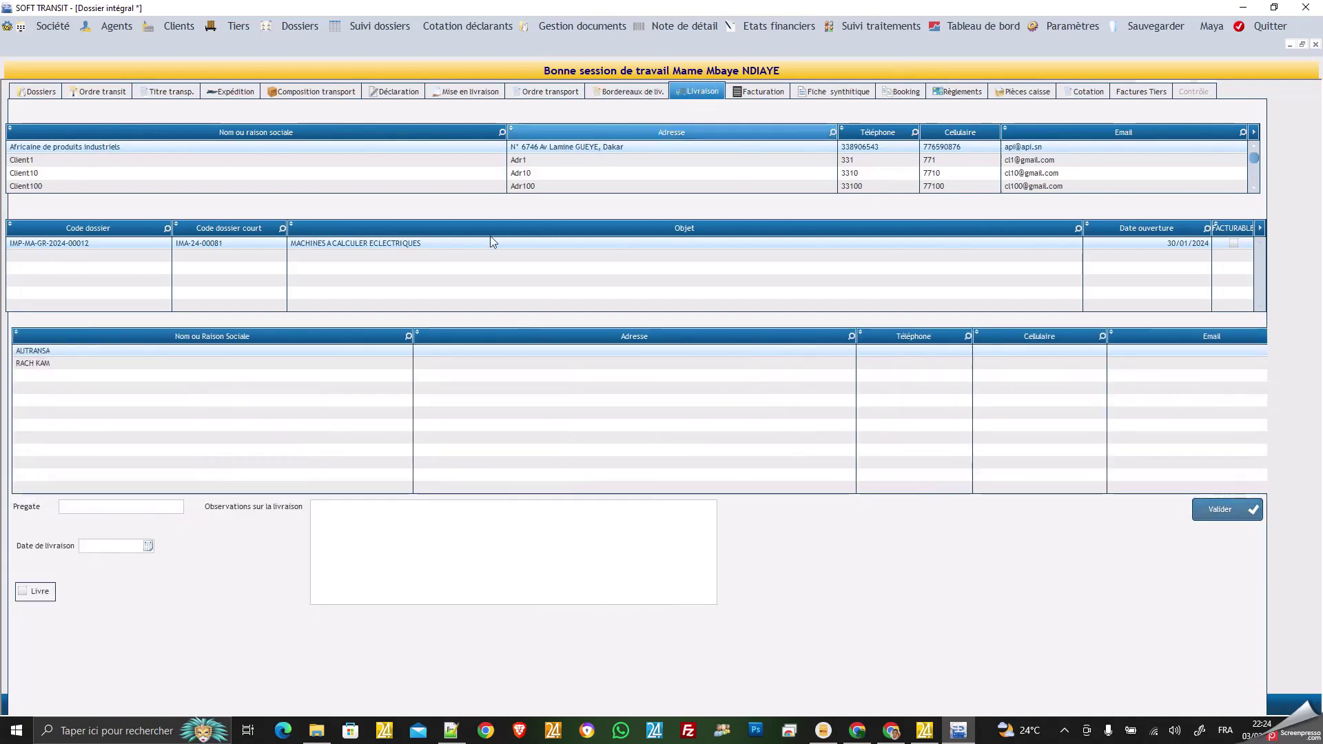
{"action": "left_click", "coordinate": [118, 506]}
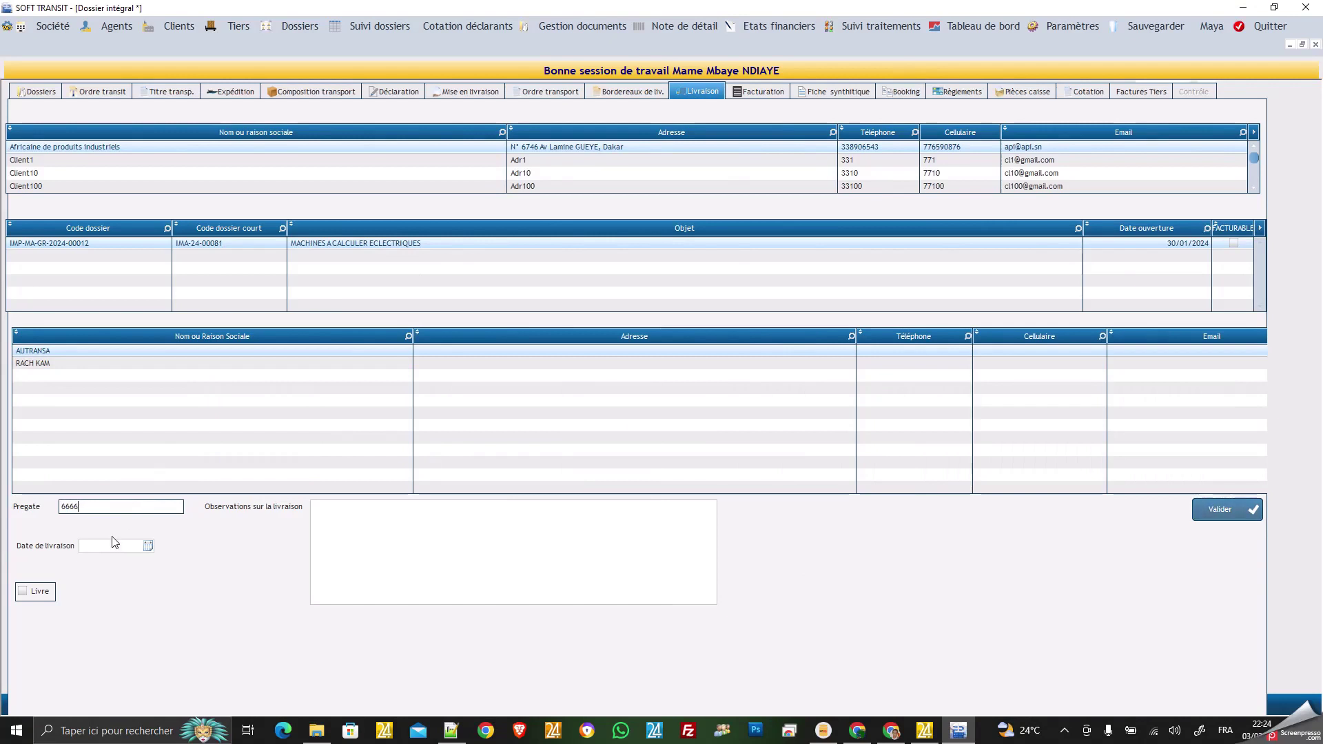
{"action": "left_click", "coordinate": [149, 546]}
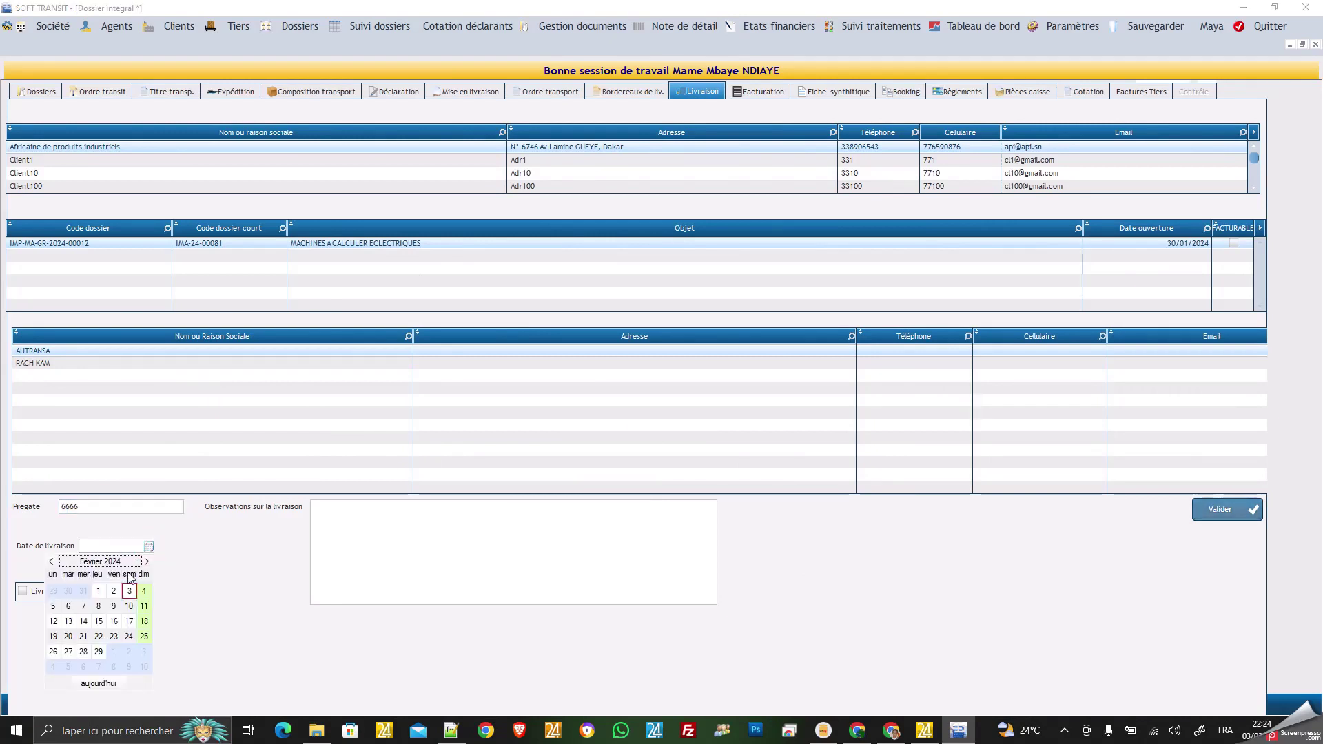
{"action": "left_click", "coordinate": [54, 606]}
{"action": "left_click", "coordinate": [349, 528]}
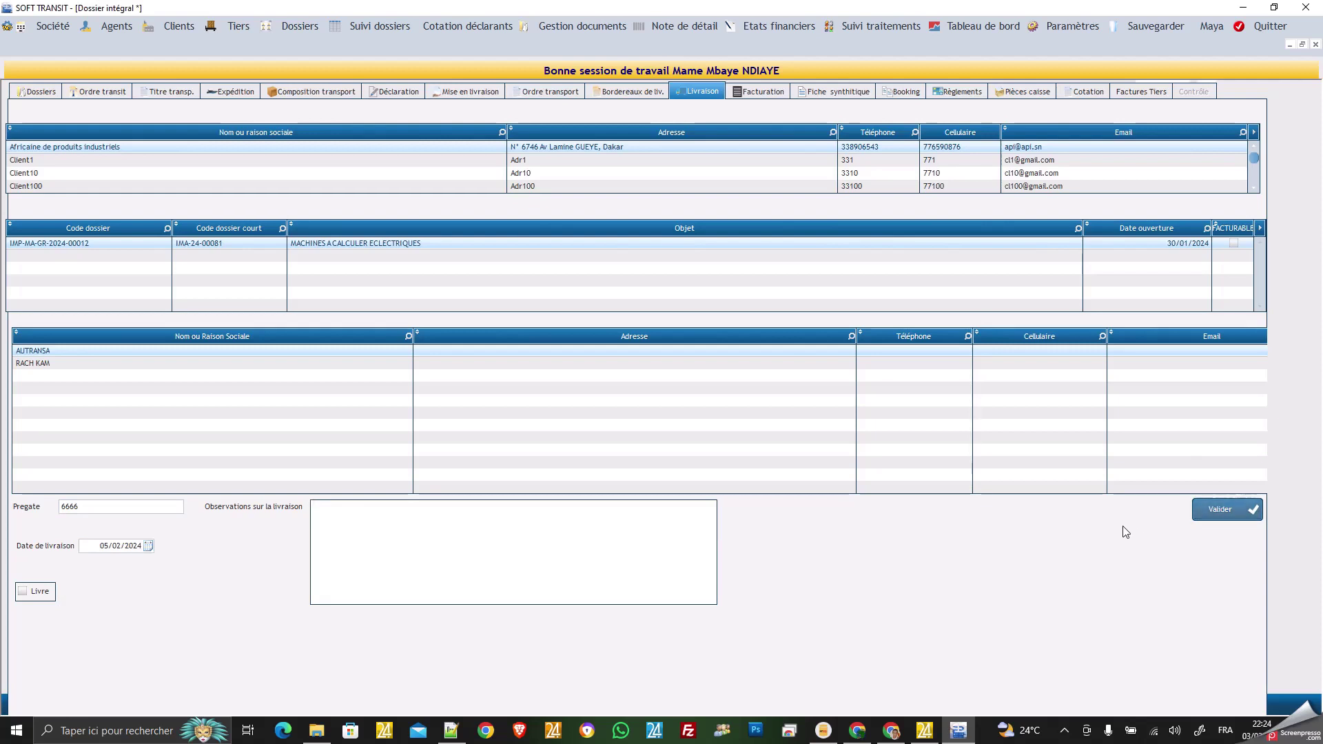
{"action": "left_click", "coordinate": [1223, 514]}
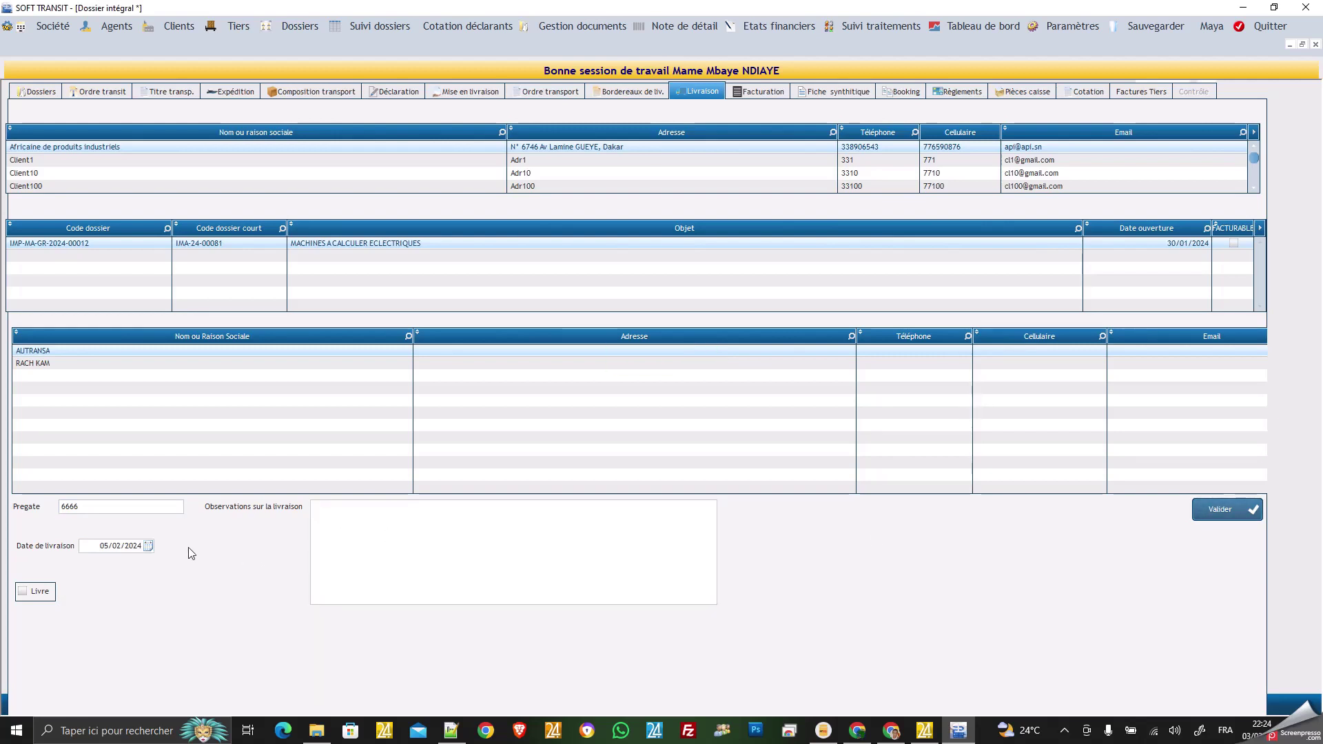
Tick Livré and validate the delivery record, then recheck it from the general tab.
{"action": "left_click", "coordinate": [23, 594]}
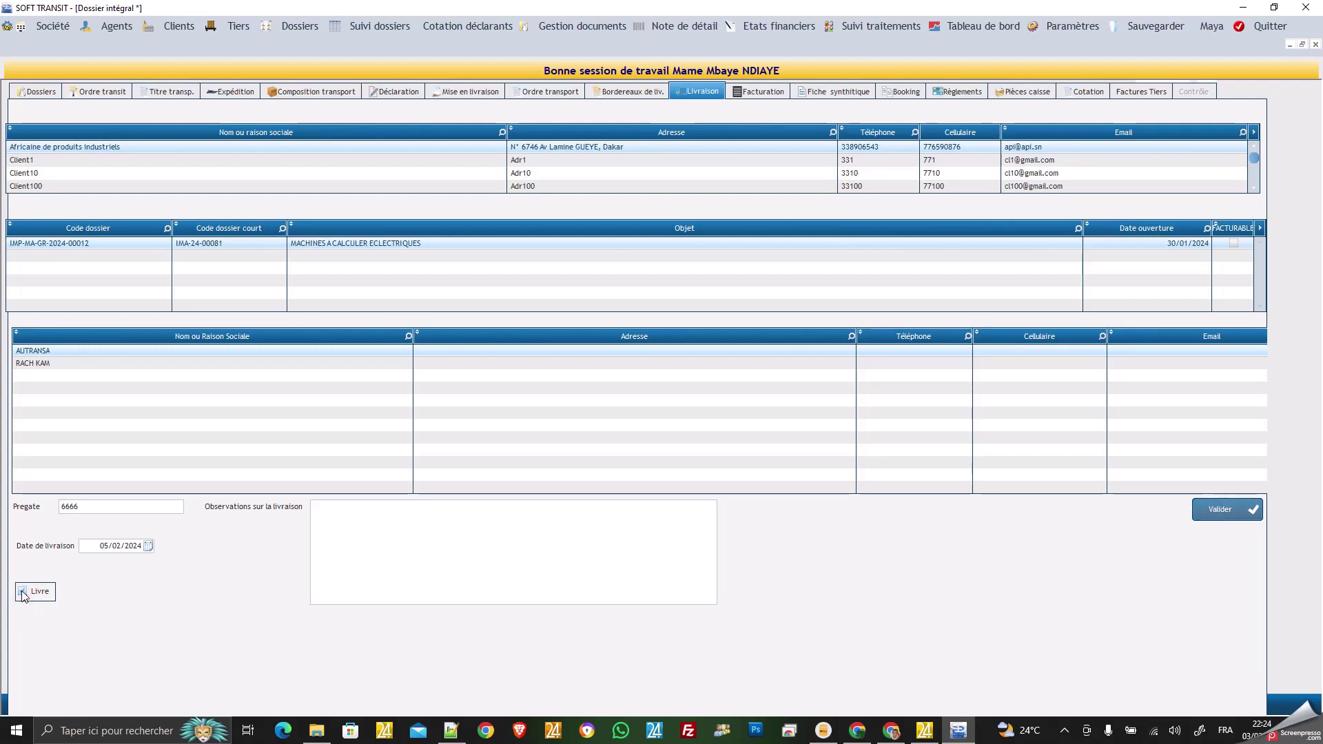
{"action": "left_click", "coordinate": [22, 591]}
{"action": "left_click", "coordinate": [22, 591]}
{"action": "left_click", "coordinate": [576, 572]}
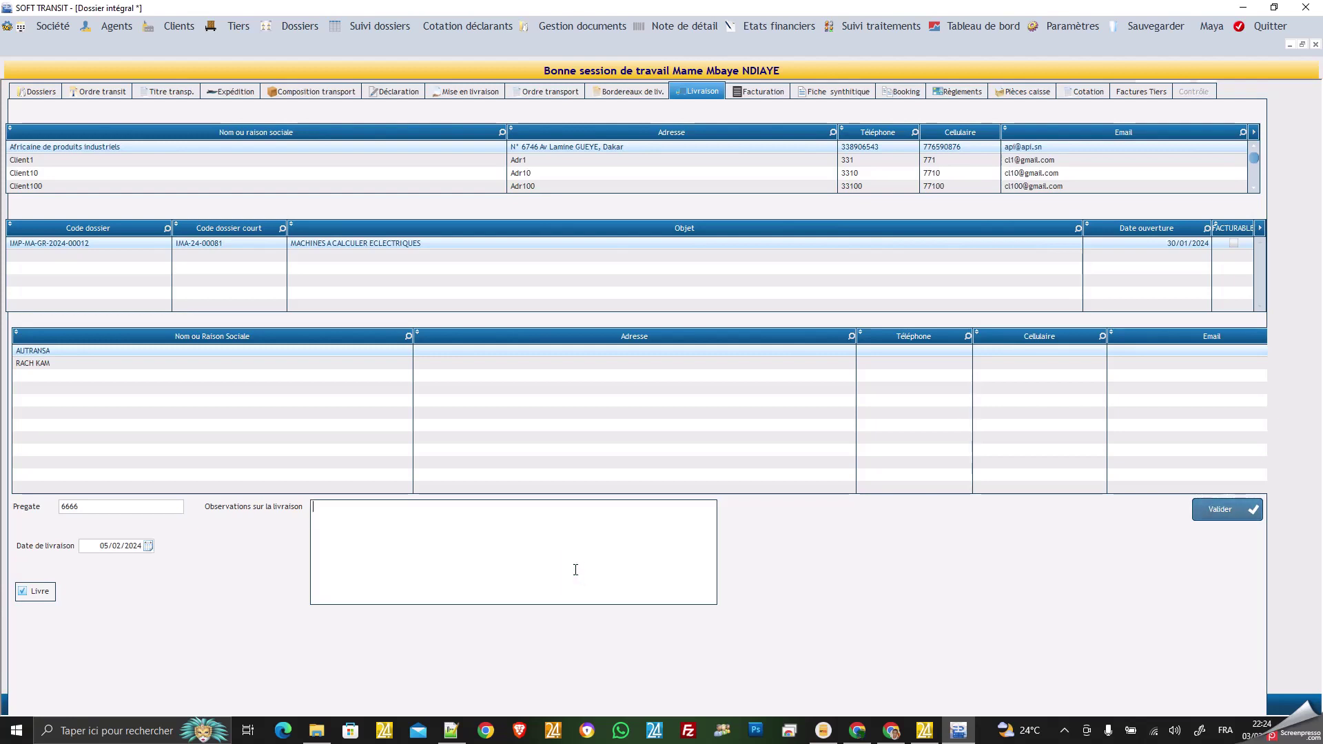
{"action": "left_click", "coordinate": [1225, 512]}
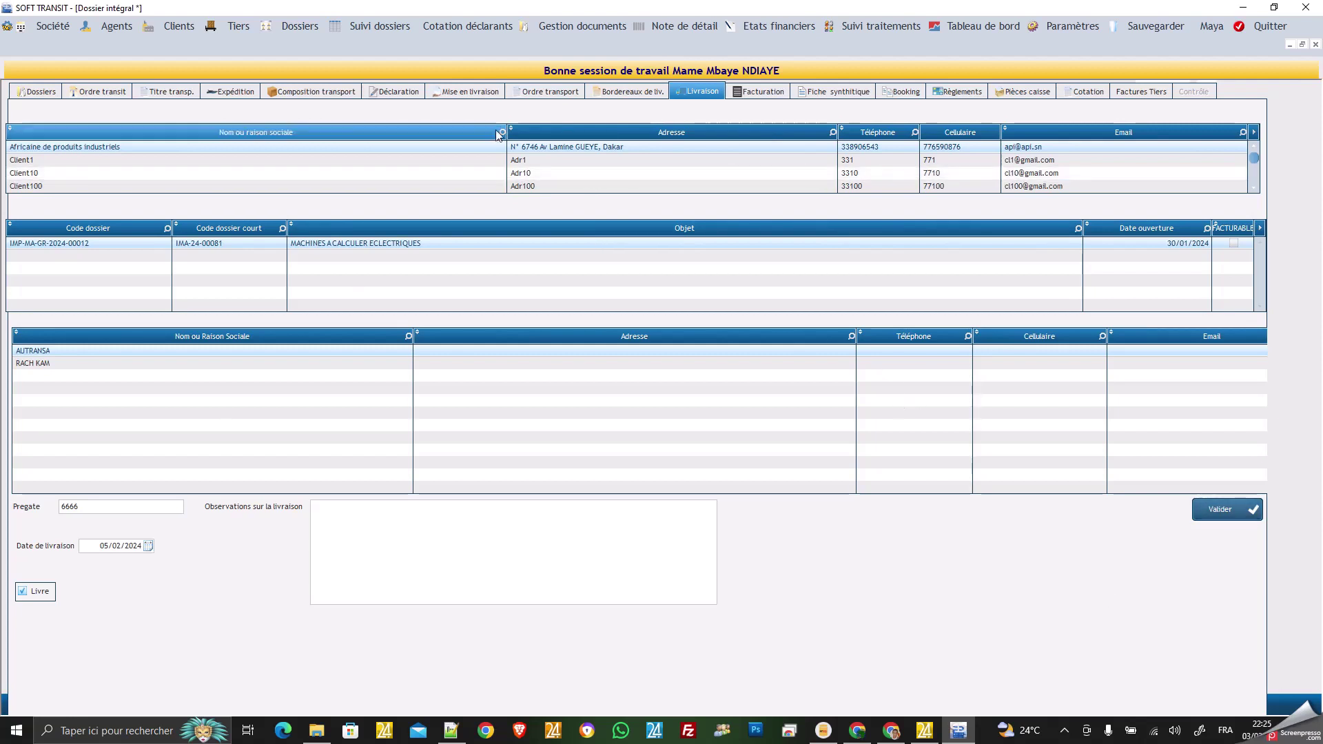
{"action": "left_click", "coordinate": [43, 92]}
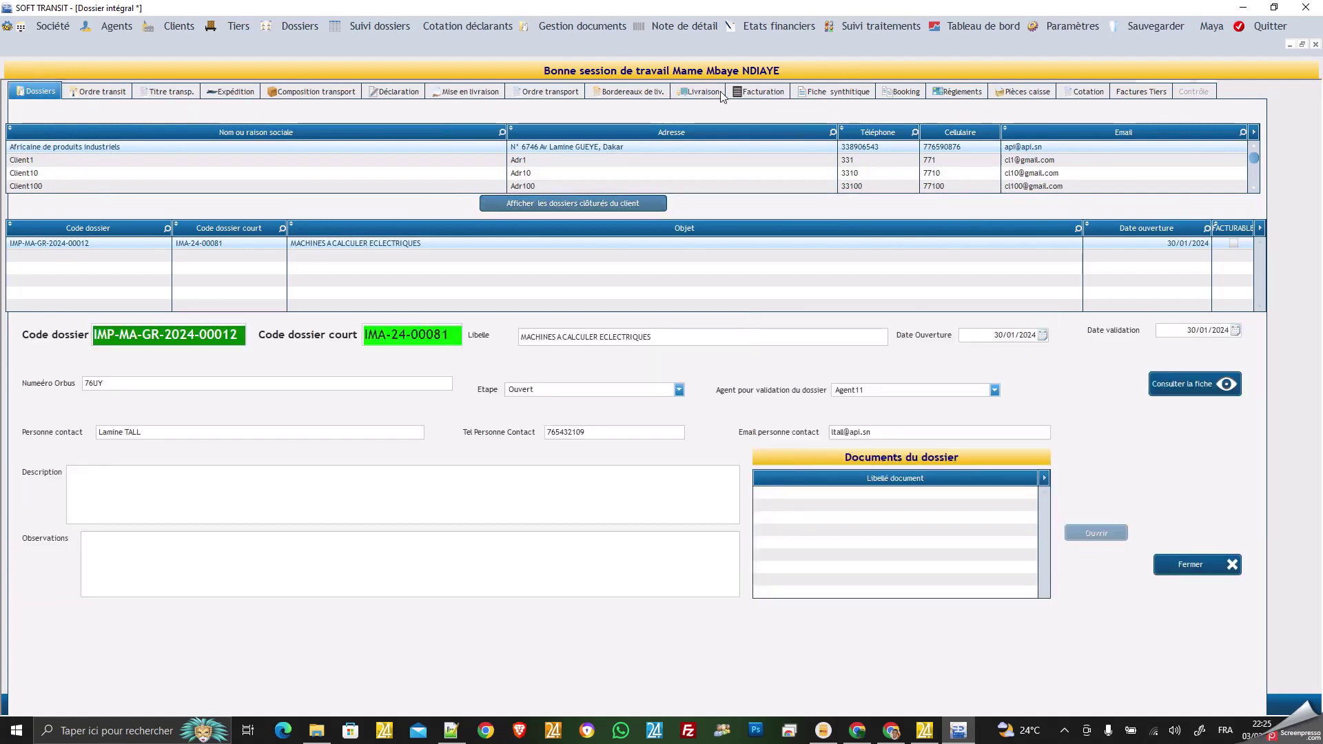
{"action": "left_click", "coordinate": [722, 94]}
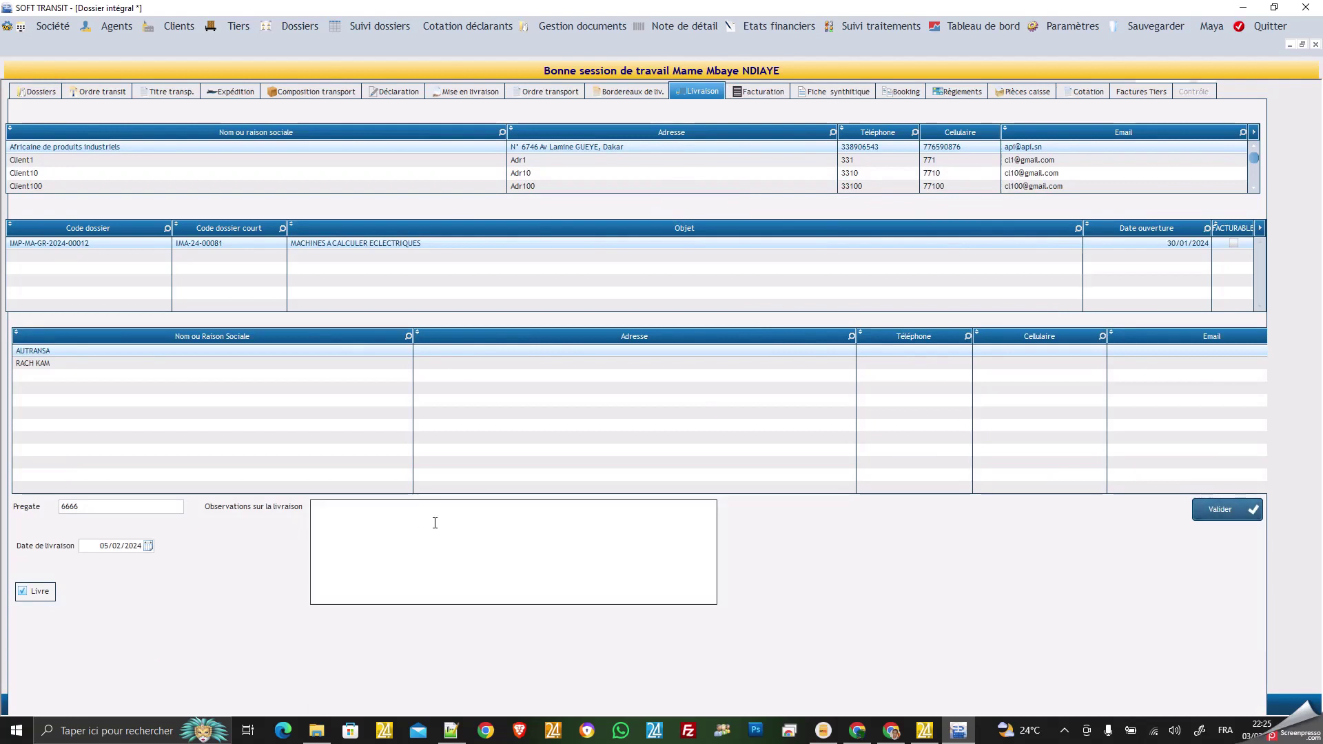
Generate customs invoice FD-24-00013 via Factures Douane from the unmodified detail note.
{"action": "left_click", "coordinate": [770, 92]}
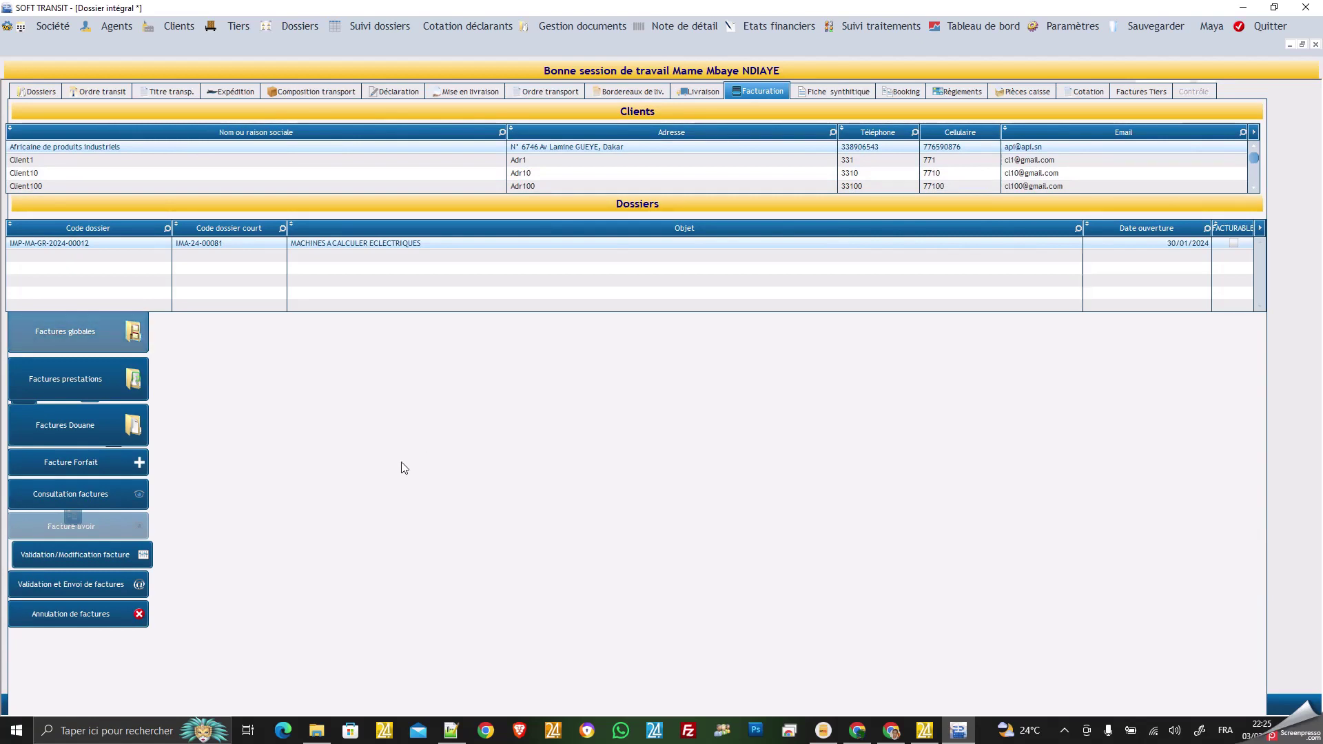
{"action": "left_click", "coordinate": [88, 431]}
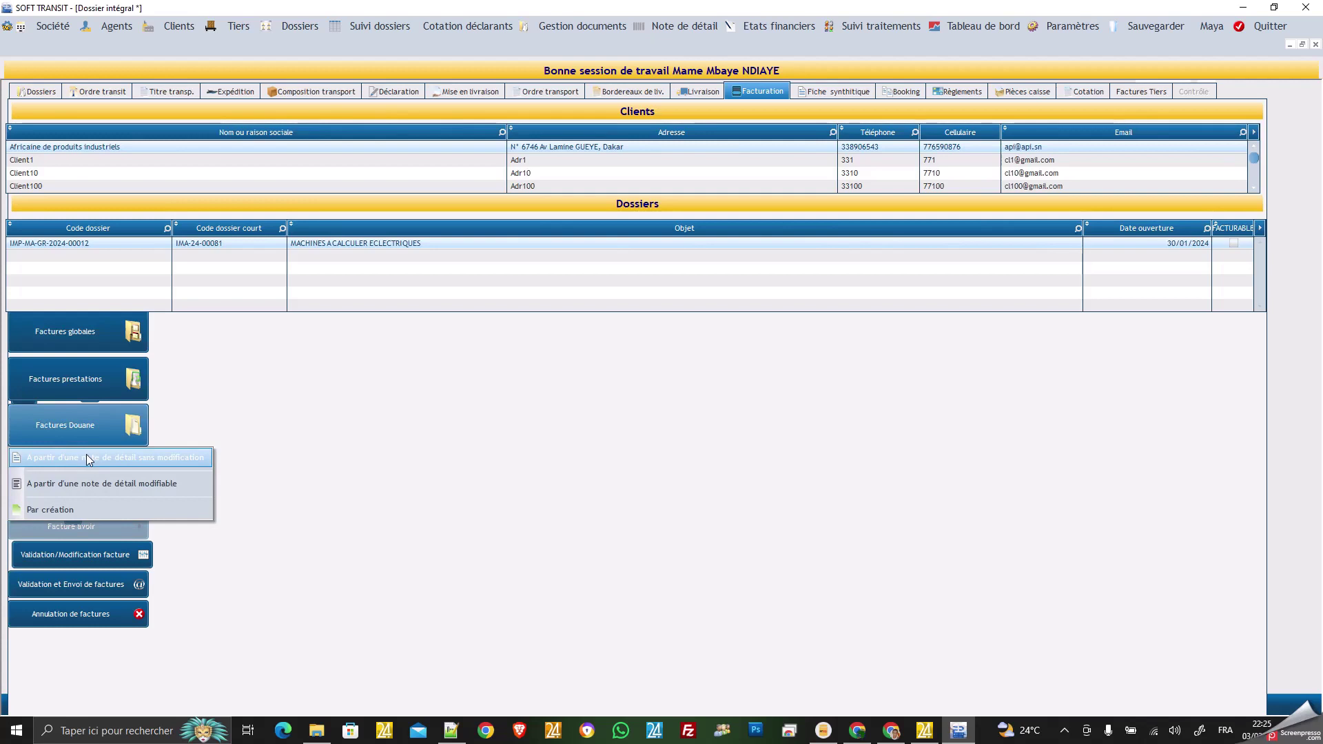
{"action": "left_click", "coordinate": [88, 459]}
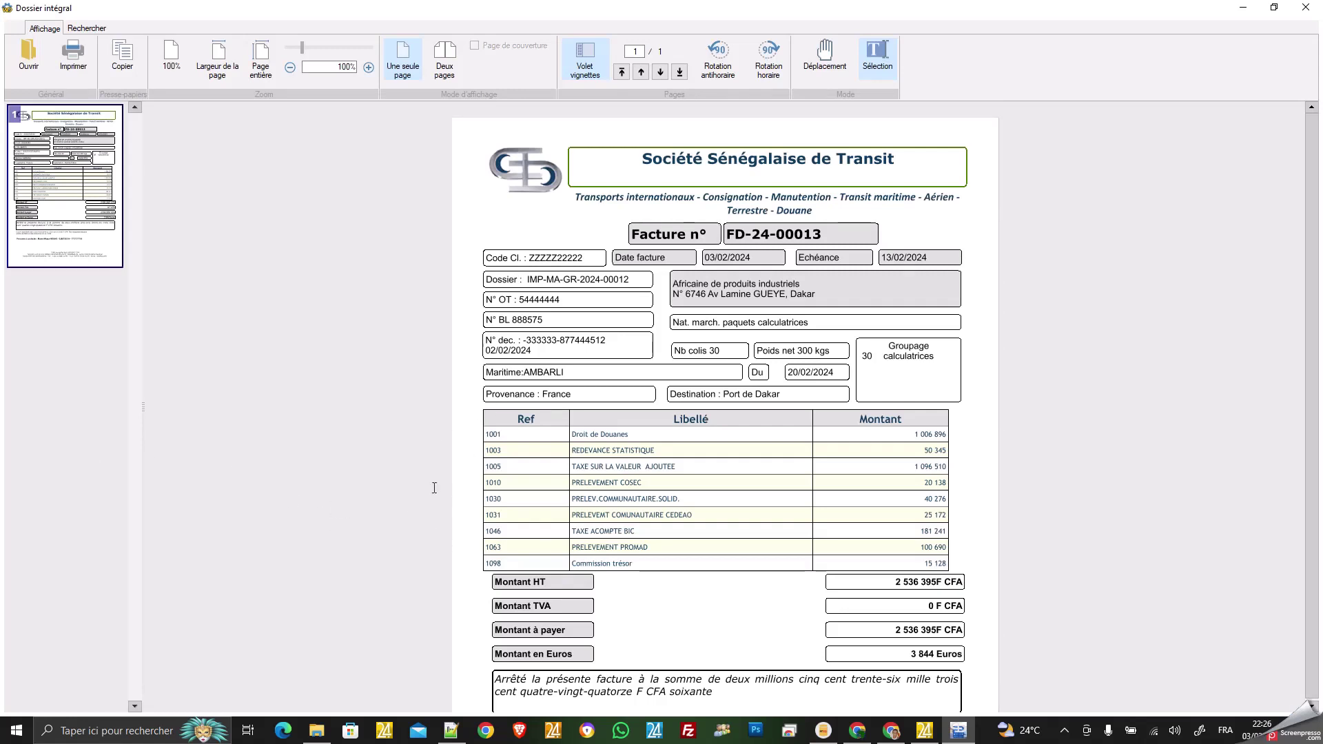
Scroll through invoice FD-24-00013 to its 2 536 395 F CFA total, then close the viewer.
{"action": "scroll", "coordinate": [560, 480], "scroll_direction": "down", "scroll_amount": 1}
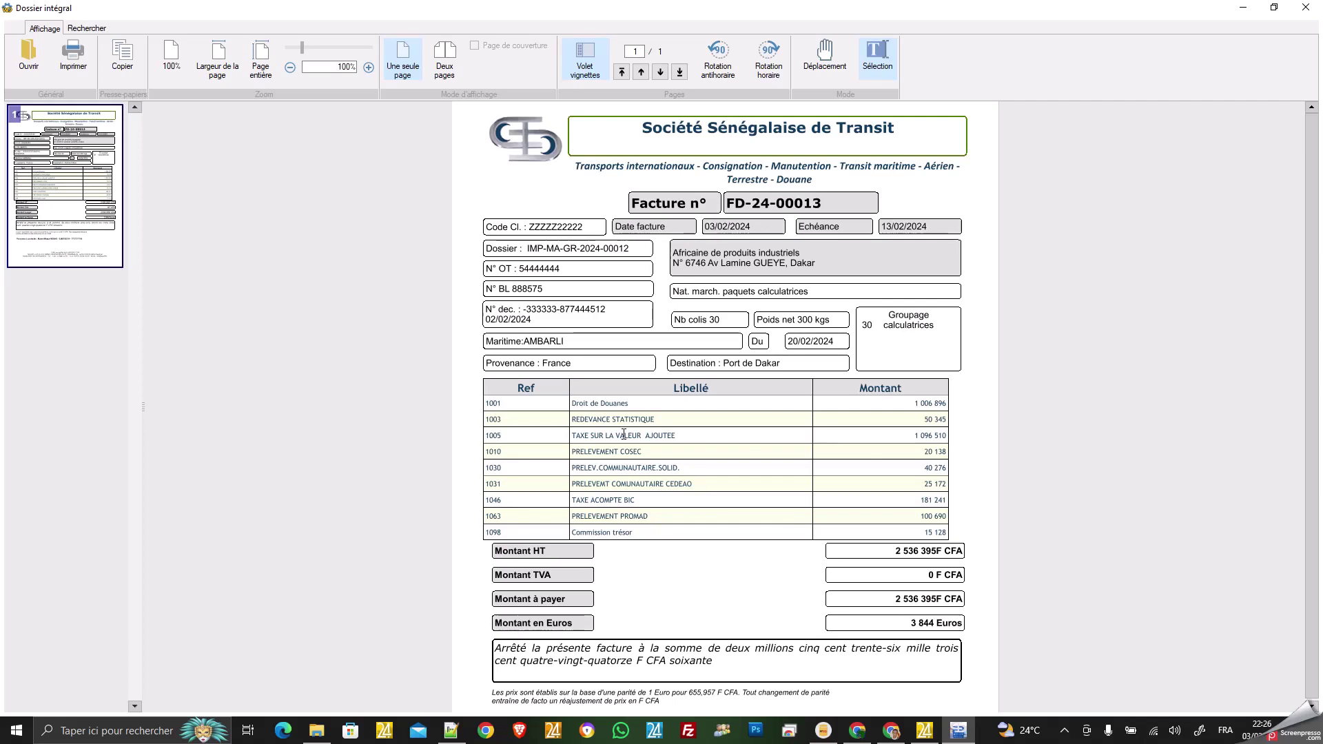
{"action": "scroll", "coordinate": [935, 414], "scroll_direction": "down", "scroll_amount": 1}
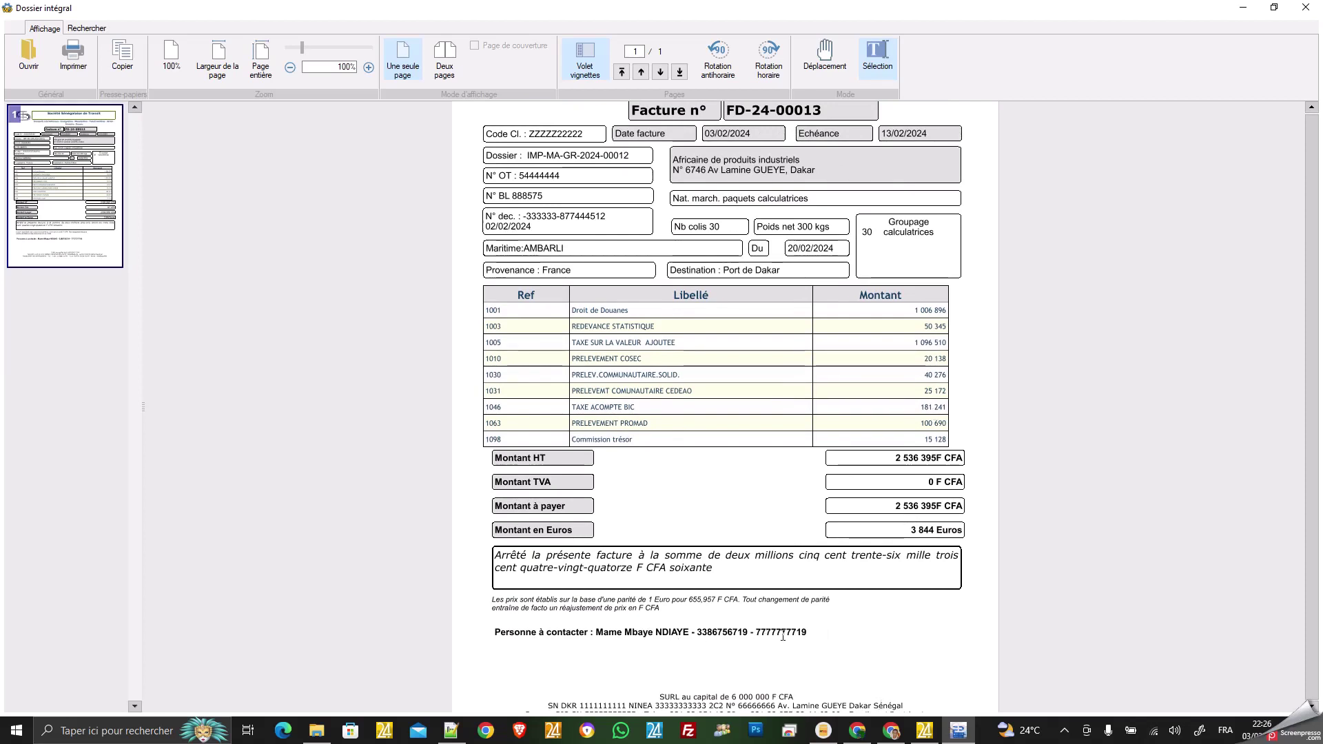
{"action": "scroll", "coordinate": [782, 636], "scroll_direction": "up", "scroll_amount": 1}
{"action": "scroll", "coordinate": [782, 635], "scroll_direction": "up", "scroll_amount": 1}
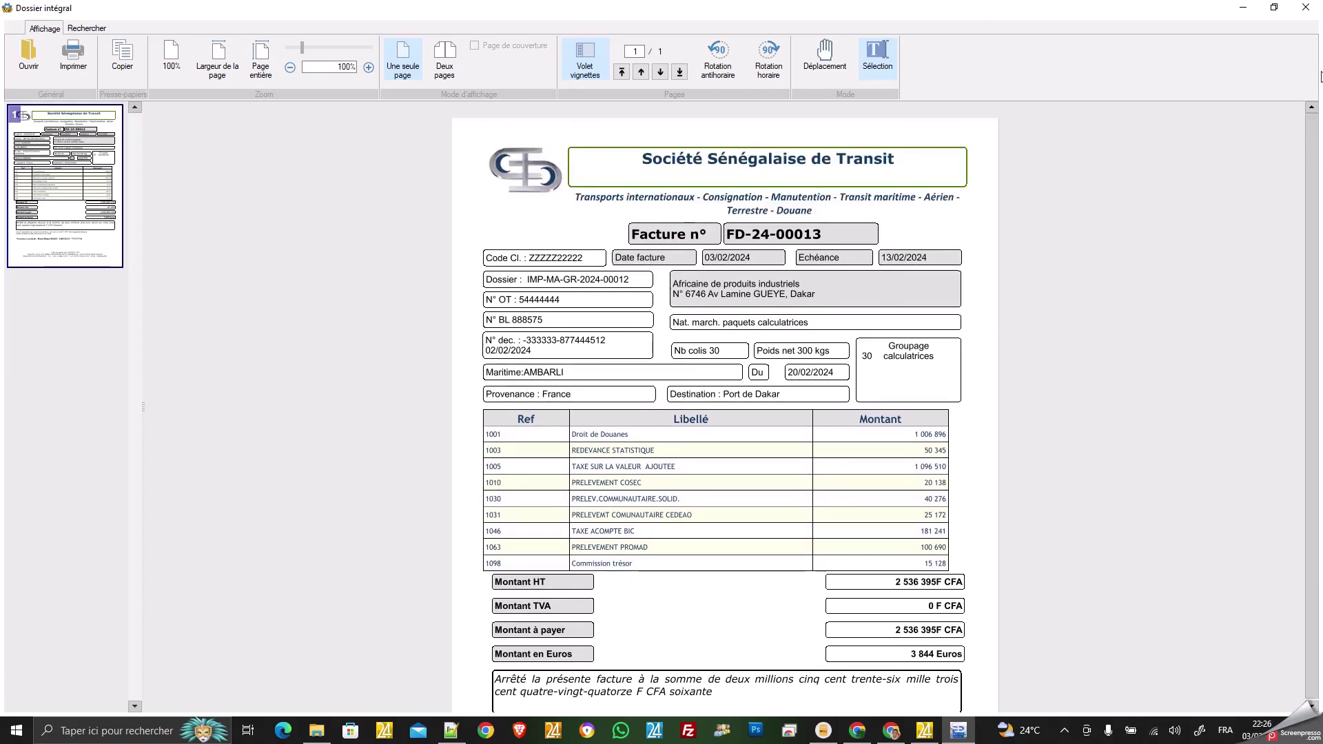
{"action": "left_click", "coordinate": [1305, 8]}
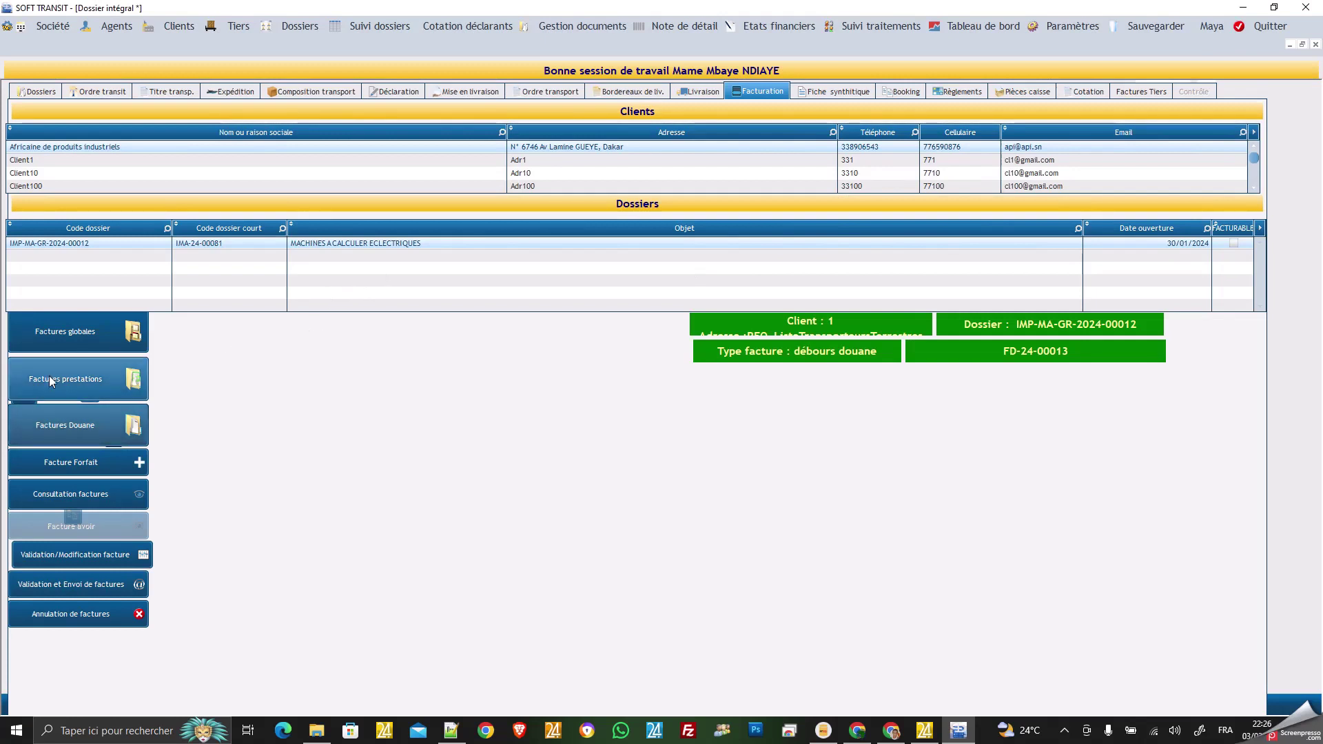
Choose Factures prestations › Par création to list the billable rubrics.
{"action": "left_click", "coordinate": [76, 378]}
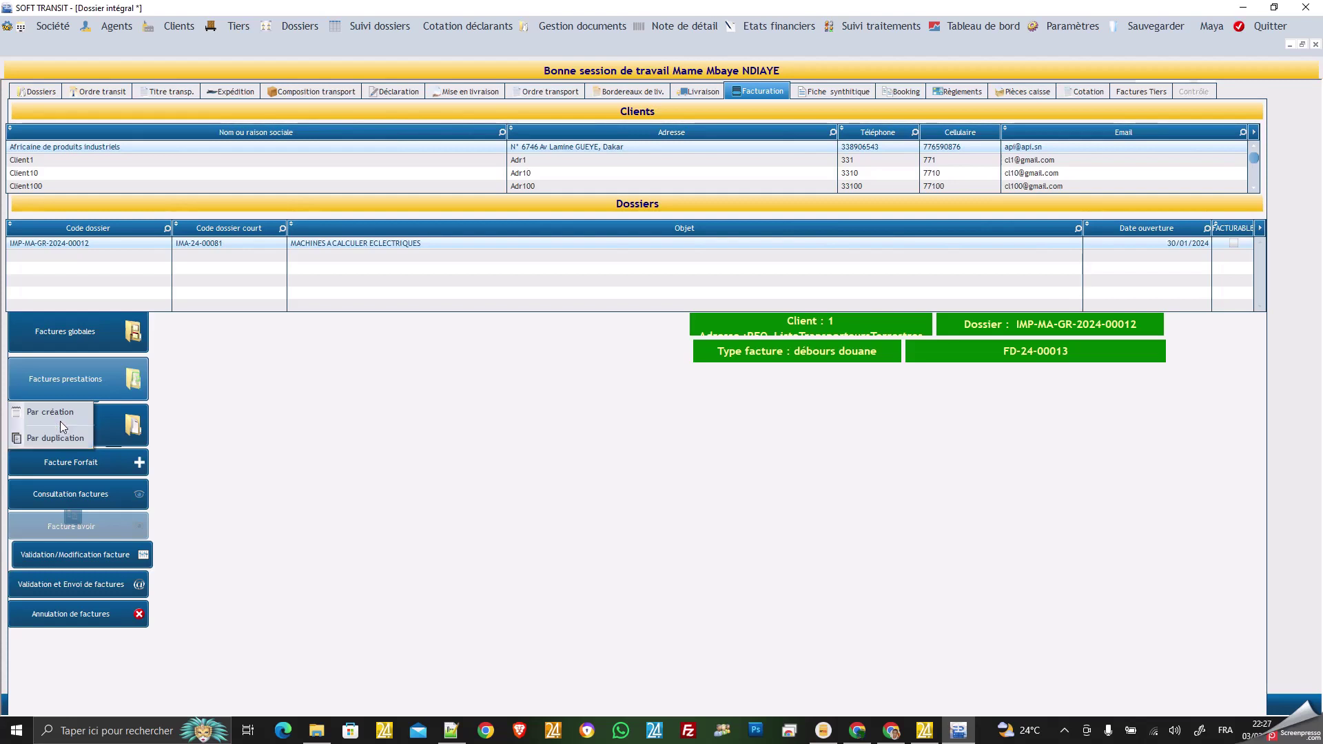
{"action": "left_click", "coordinate": [60, 416]}
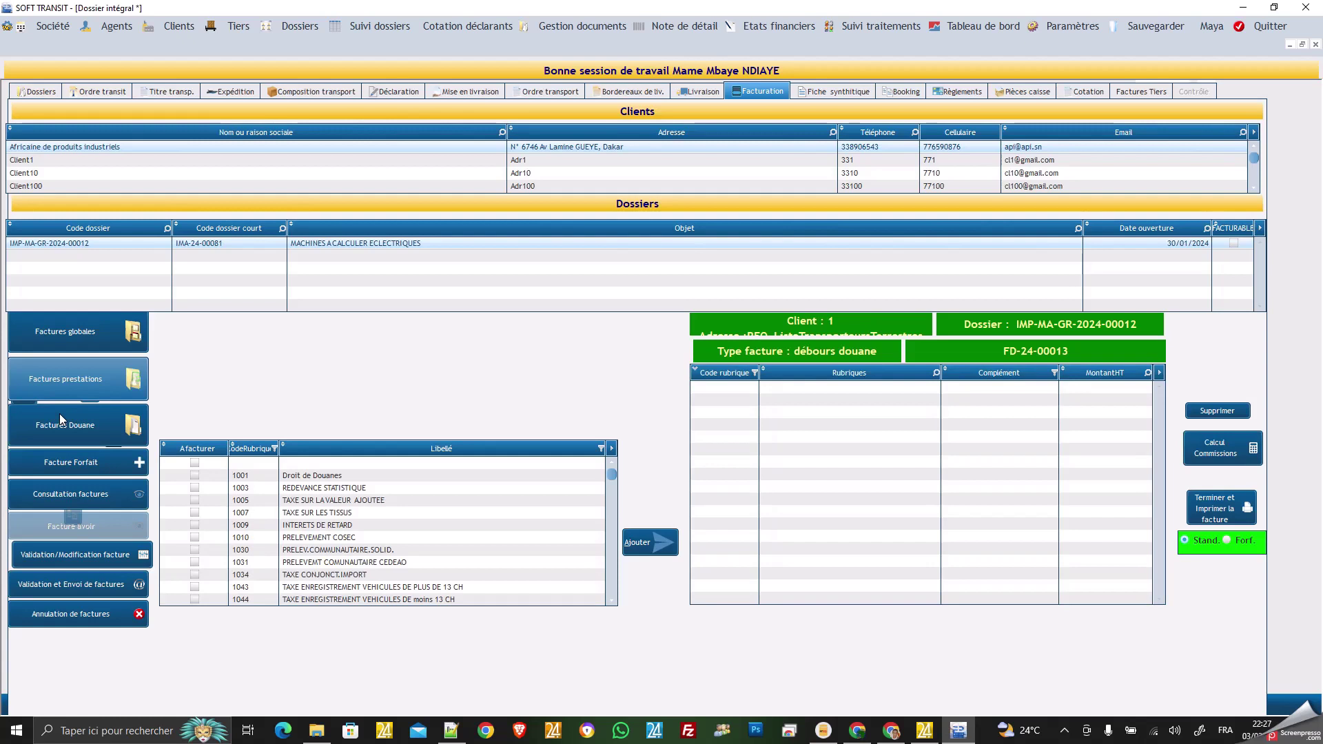
Mark rubrics 1108, 1118 and 1121 for invoicing in the A facturer column.
{"action": "left_click_drag", "start_coordinate": [612, 481], "coordinate": [612, 507]}
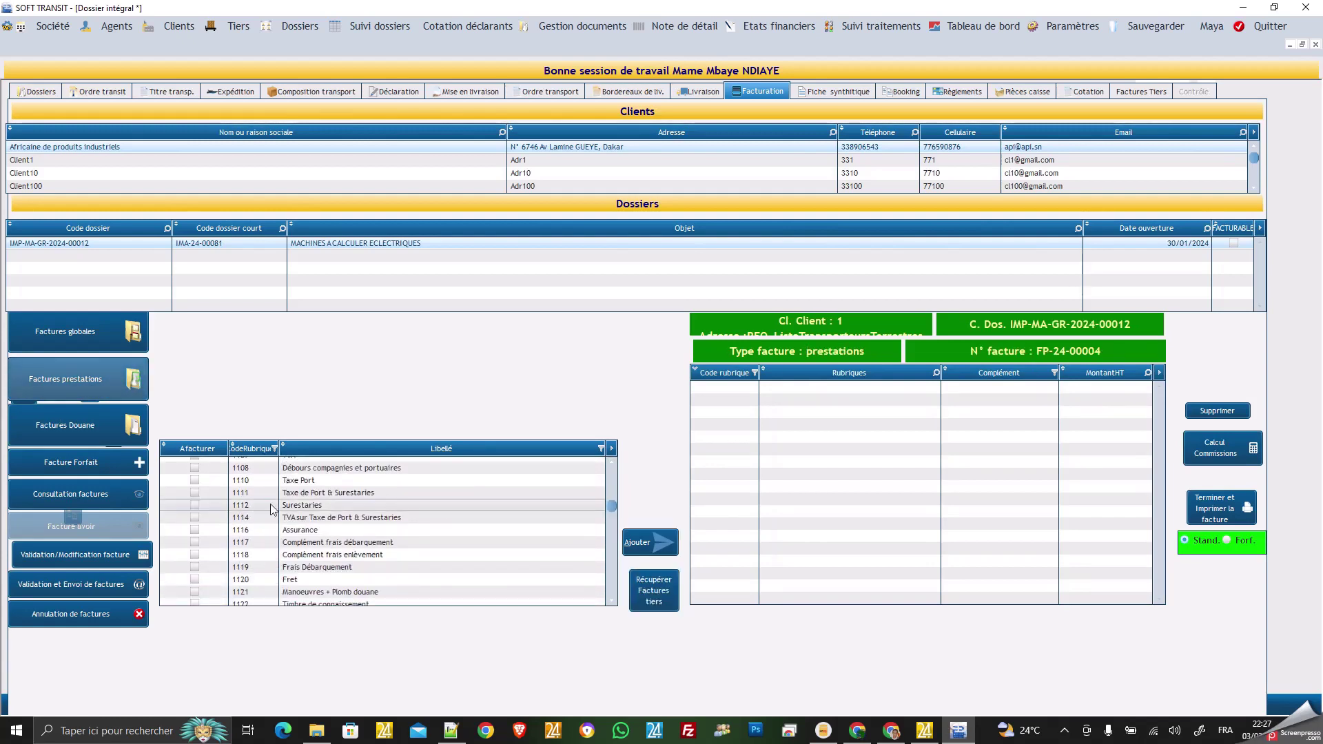
{"action": "left_click", "coordinate": [194, 469]}
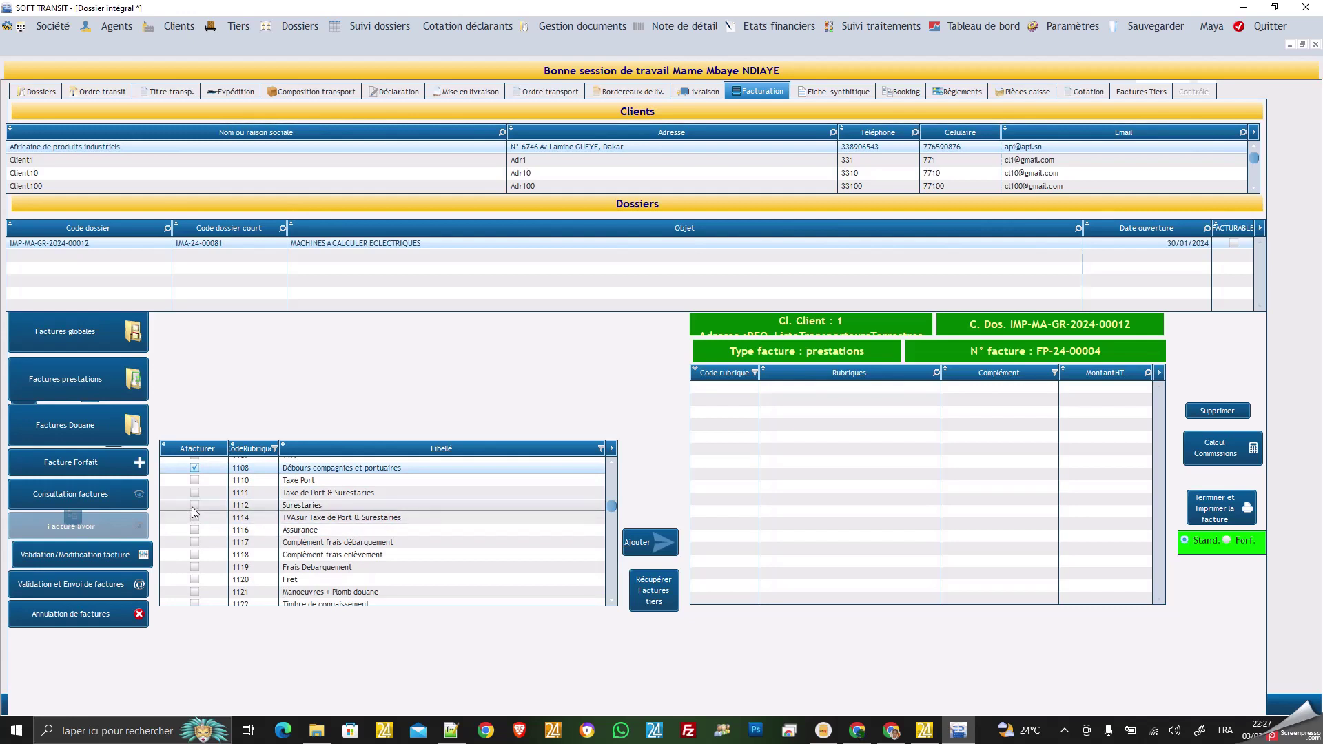
{"action": "left_click", "coordinate": [195, 553]}
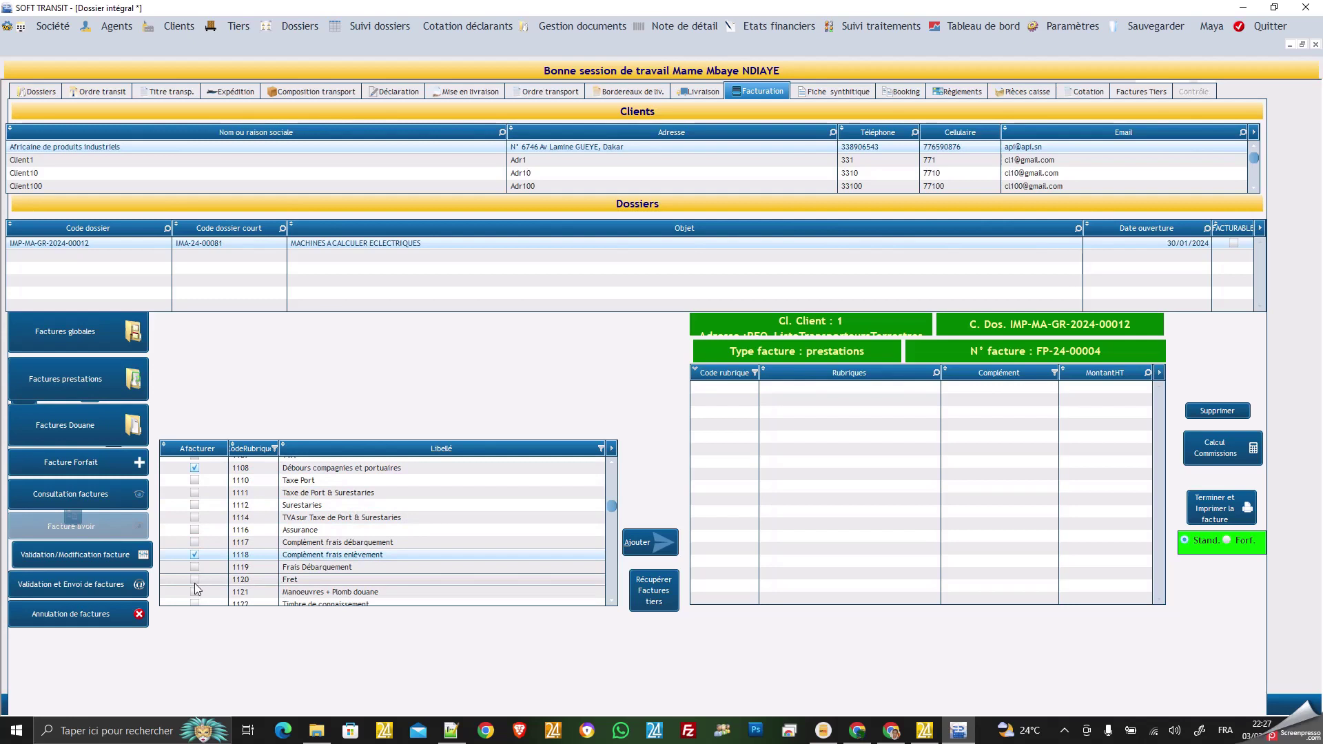
{"action": "scroll", "coordinate": [192, 580], "scroll_direction": "down", "scroll_amount": 3}
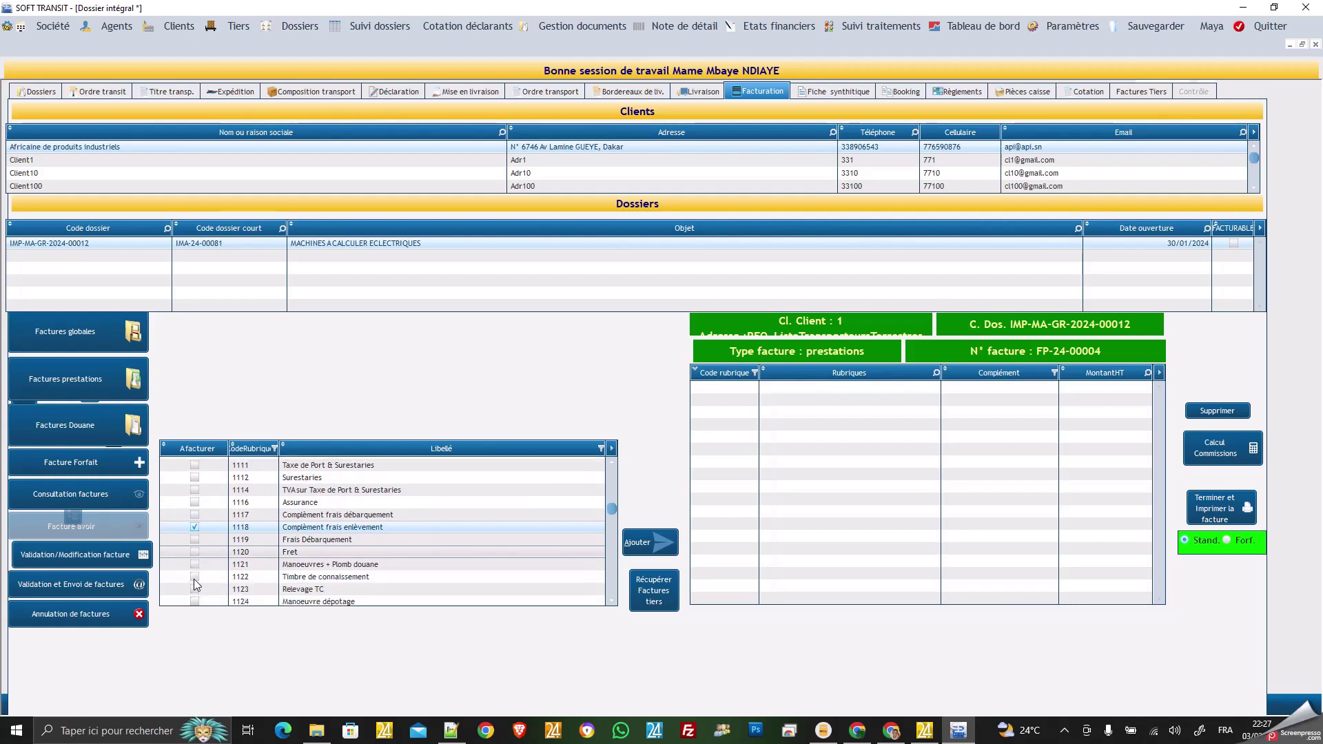
{"action": "left_click", "coordinate": [194, 555]}
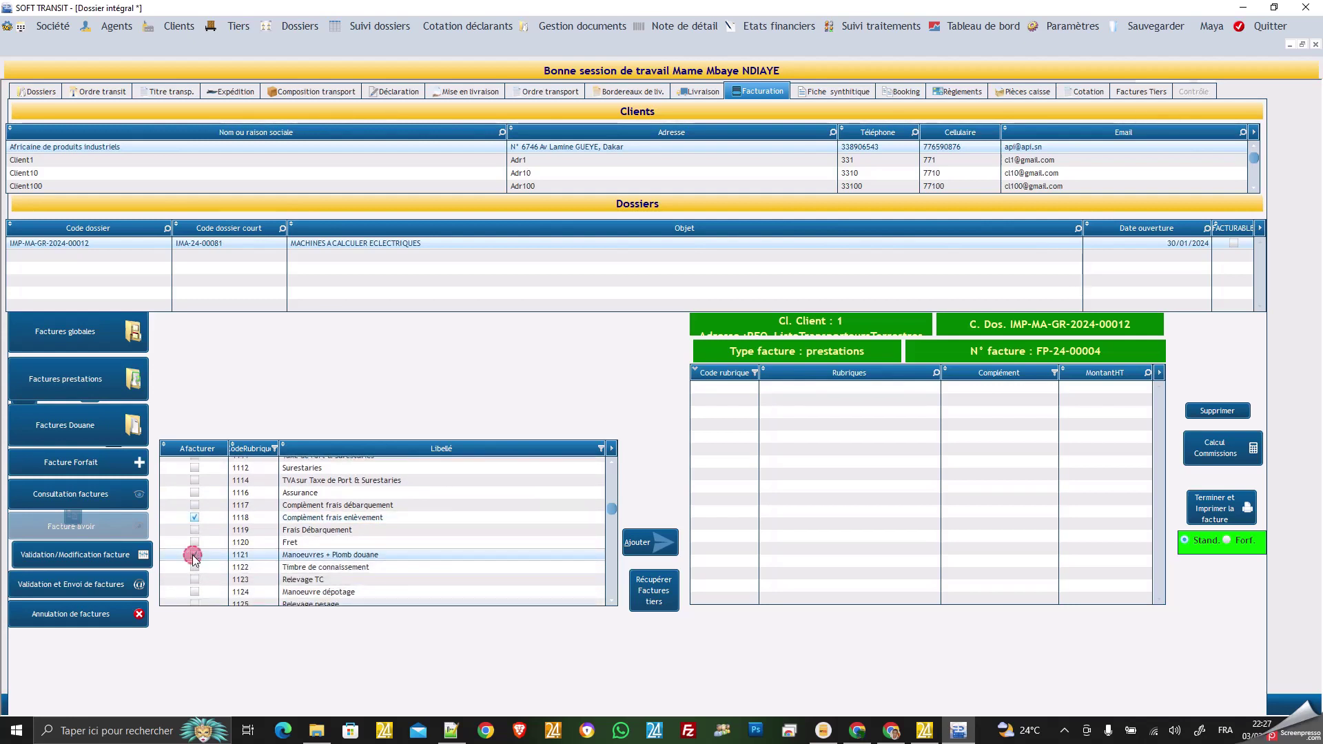
Mark Divers, Etablissement Déclaration and Frais de formalités, then add them to FP-24-00004.
{"action": "scroll", "coordinate": [248, 527], "scroll_direction": "down", "scroll_amount": 6}
{"action": "scroll", "coordinate": [248, 527], "scroll_direction": "down", "scroll_amount": 12}
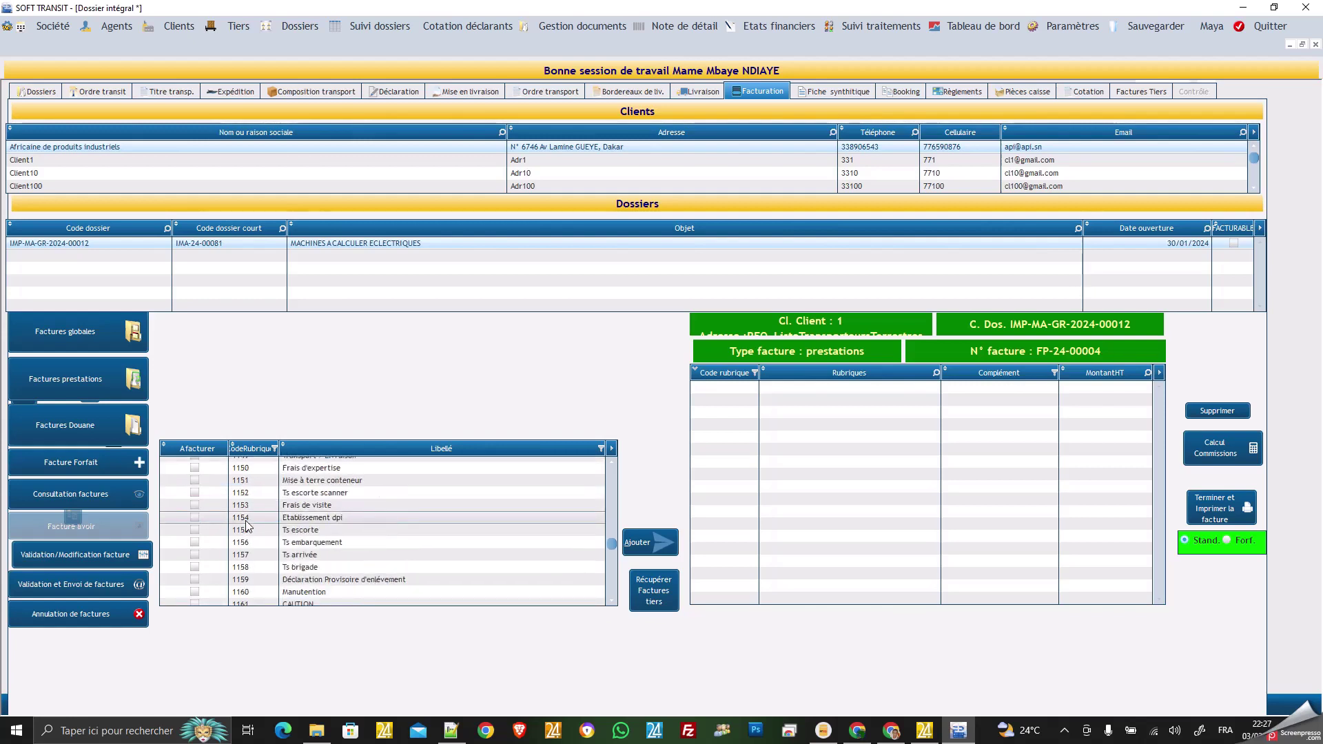
{"action": "scroll", "coordinate": [248, 527], "scroll_direction": "down", "scroll_amount": 10}
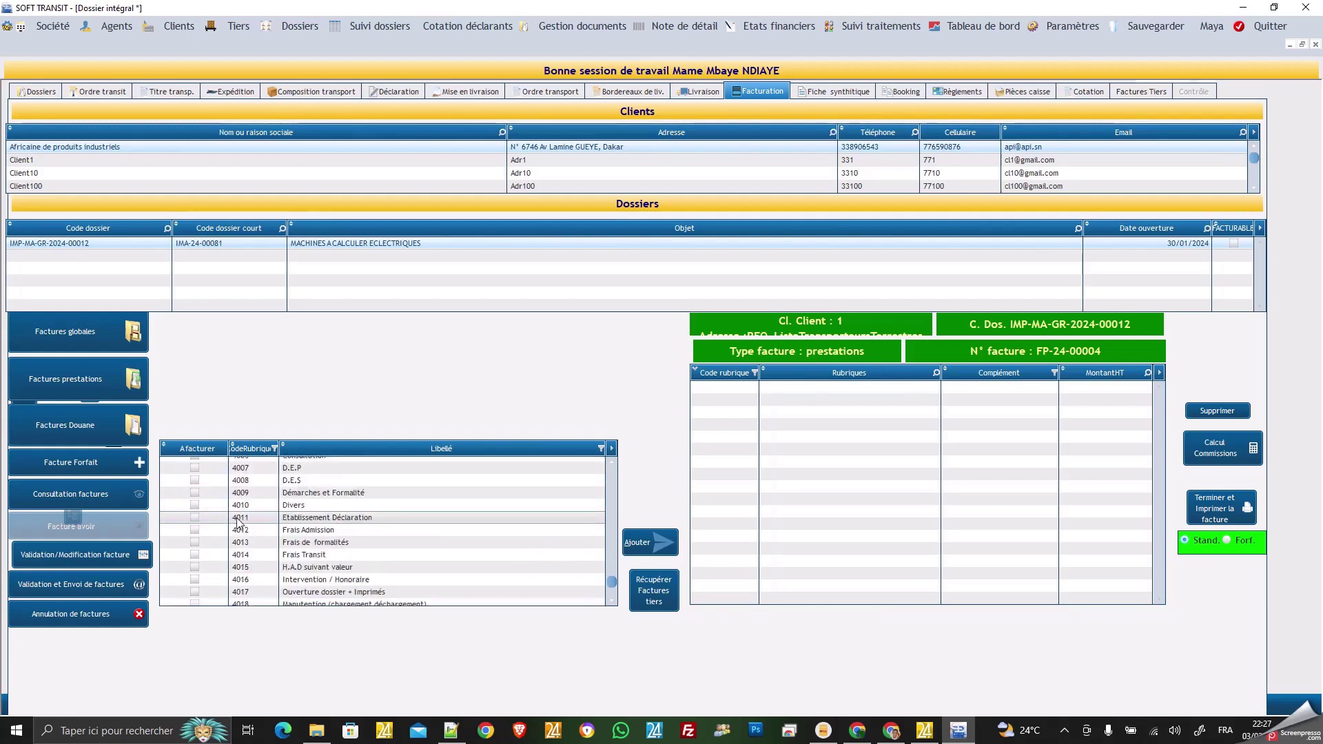
{"action": "left_click", "coordinate": [195, 506]}
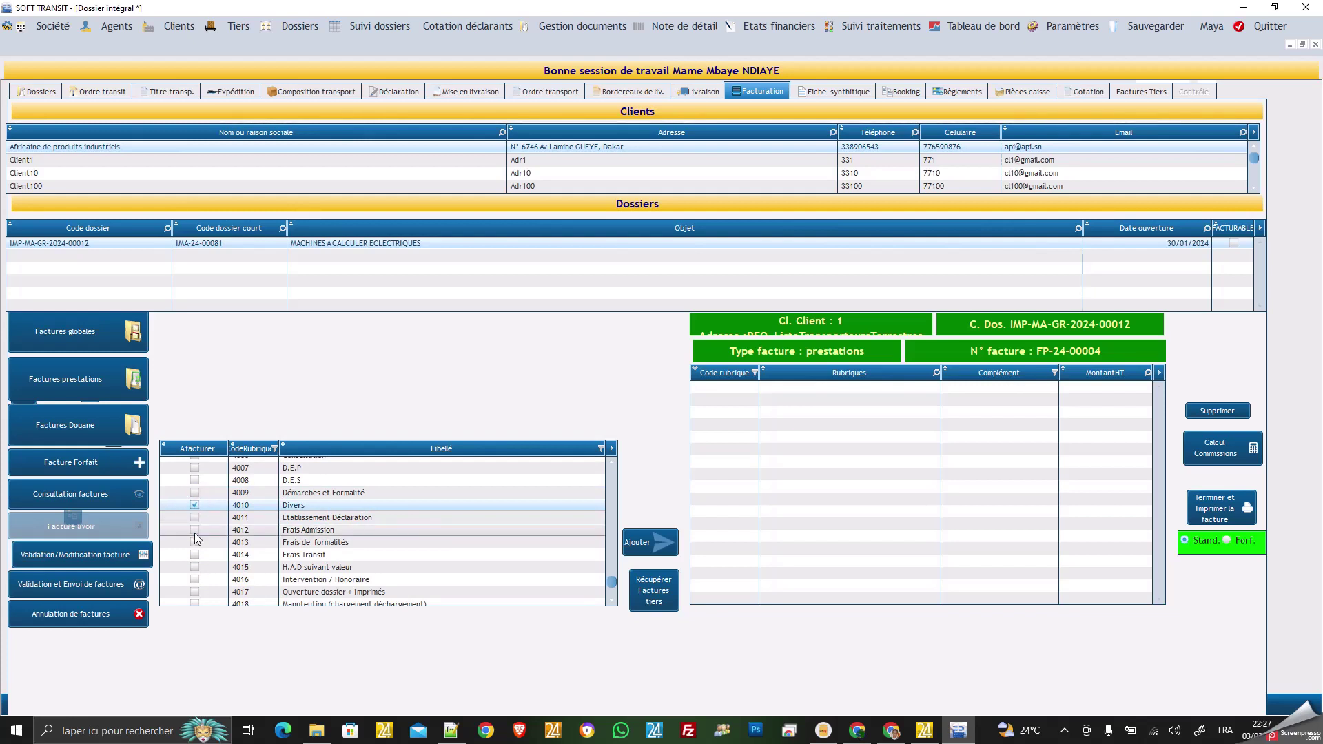
{"action": "left_click", "coordinate": [194, 520]}
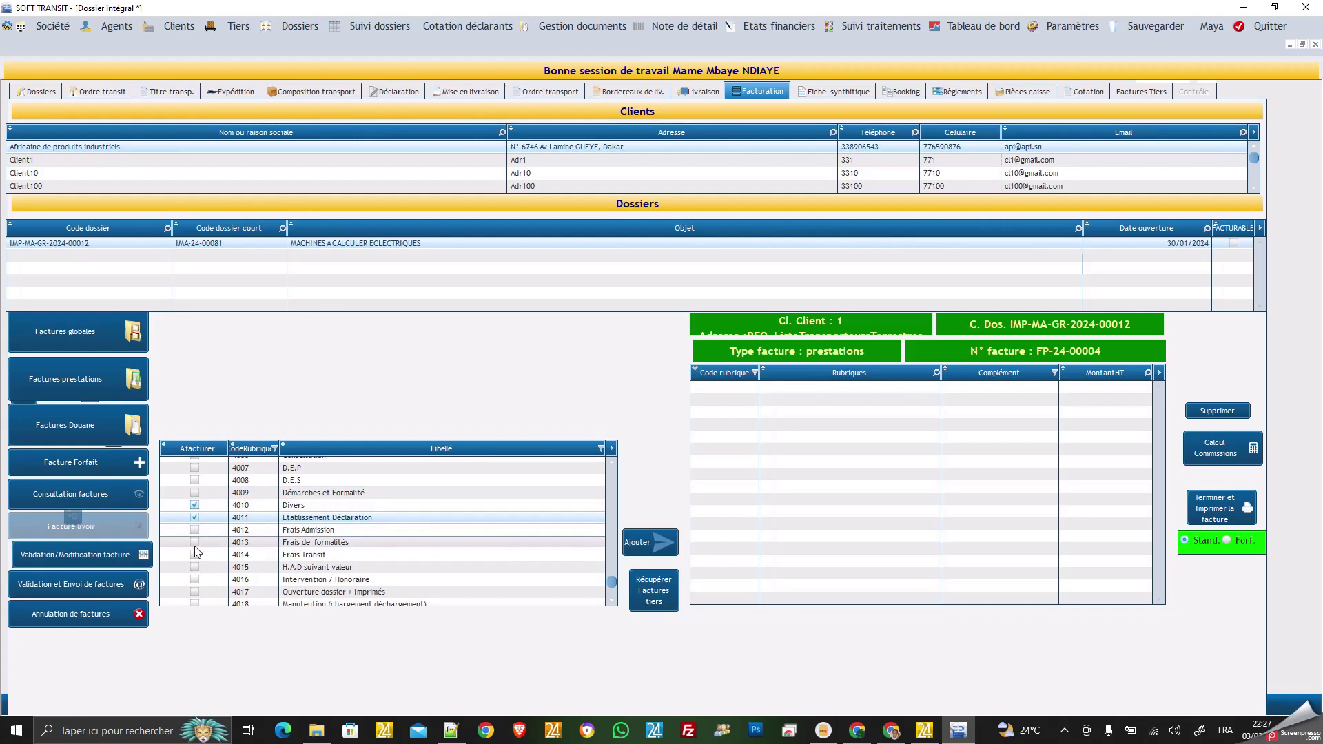
{"action": "left_click", "coordinate": [194, 543]}
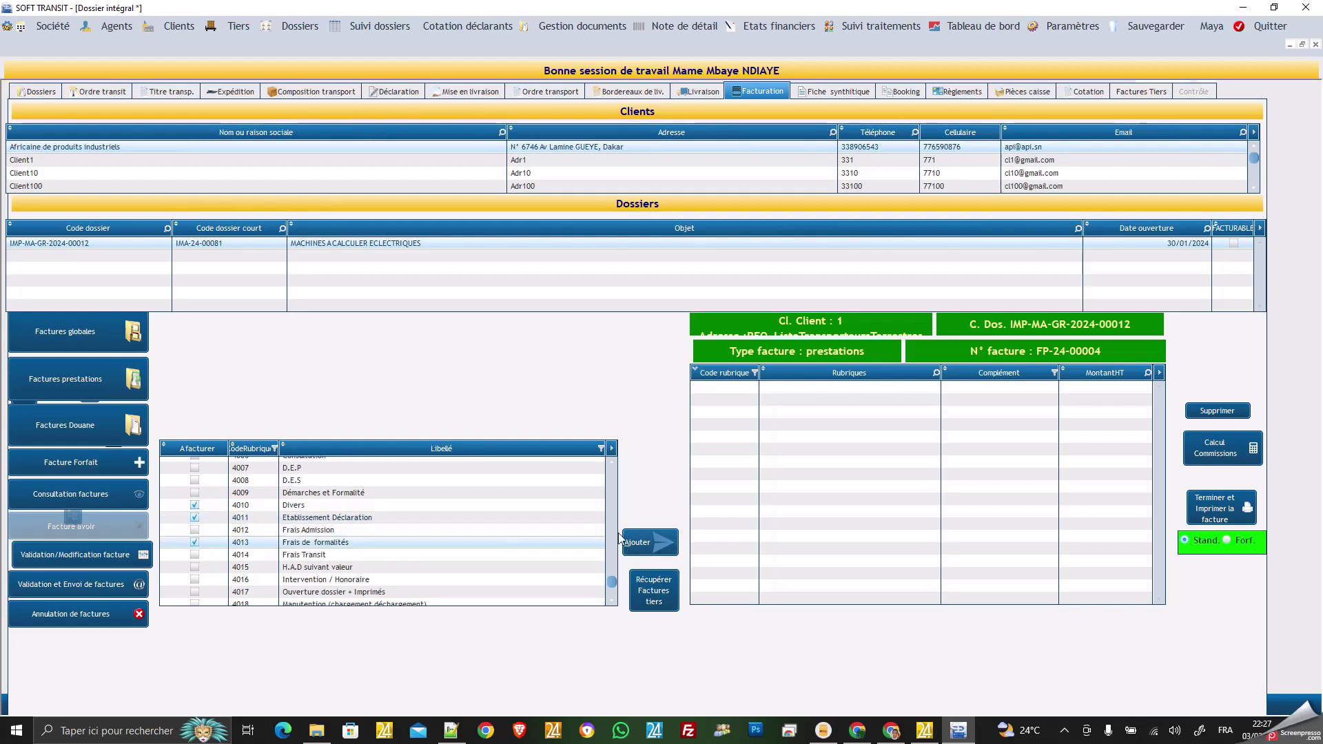
{"action": "left_click", "coordinate": [640, 544]}
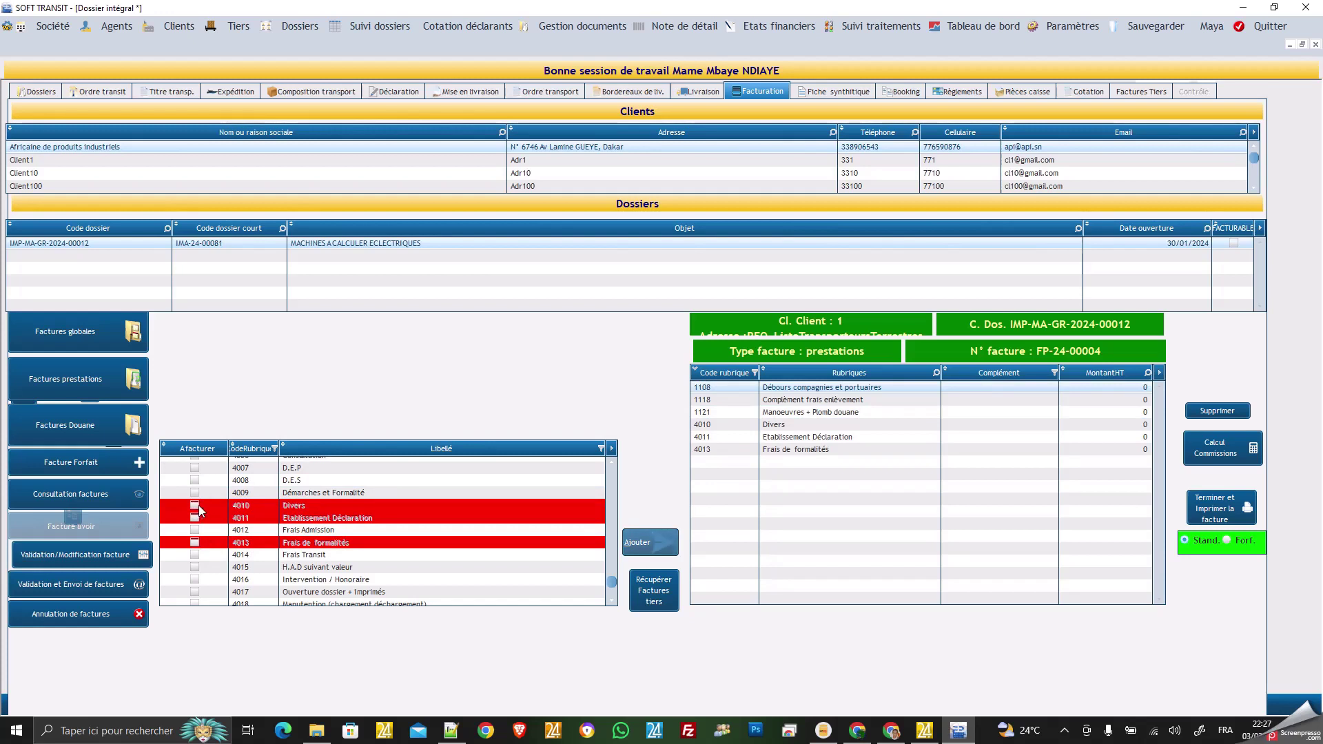
Enter amounts 65 000, 35 000 and 6 000 for rubrics 1108, 1118 and 1121.
{"action": "left_click", "coordinate": [1108, 388]}
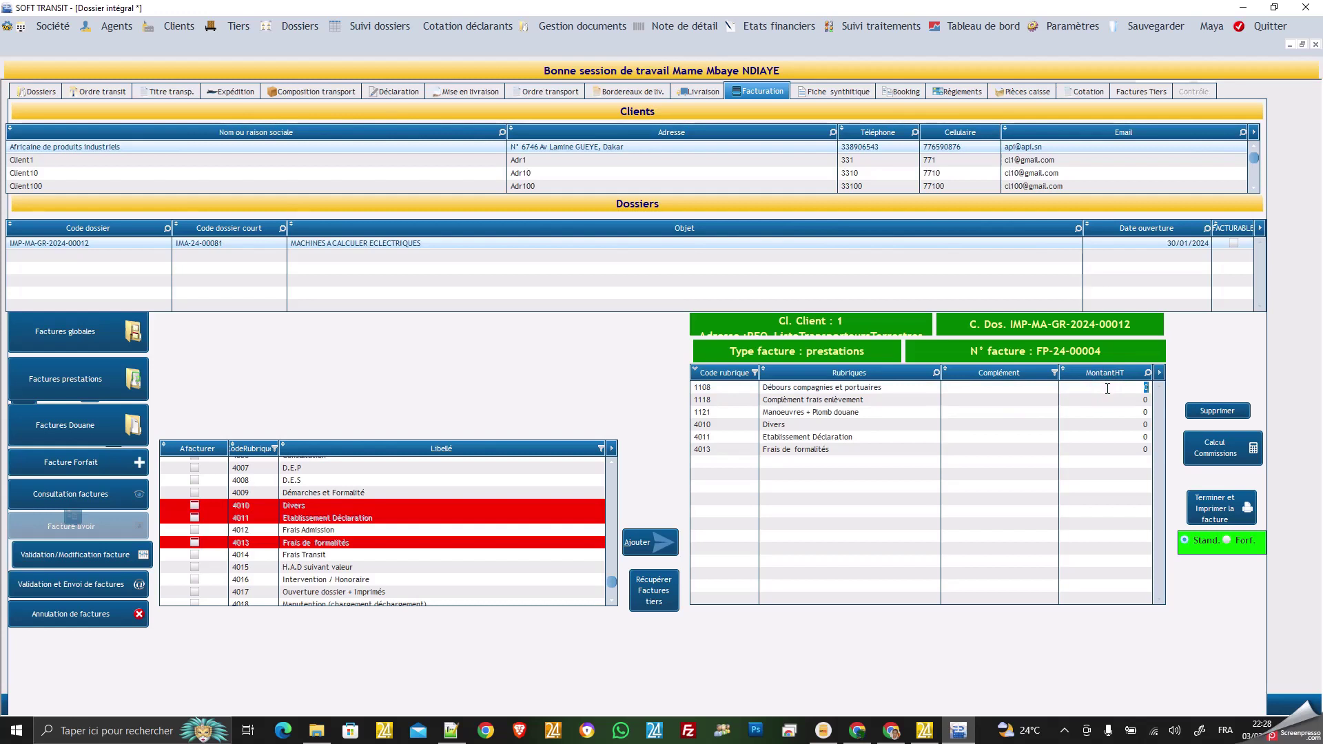
{"action": "type", "text": "65"}
{"action": "left_click", "coordinate": [1109, 401]}
{"action": "type", "text": "35000"}
{"action": "left_click", "coordinate": [1113, 412]}
{"action": "type", "text": "6000"}
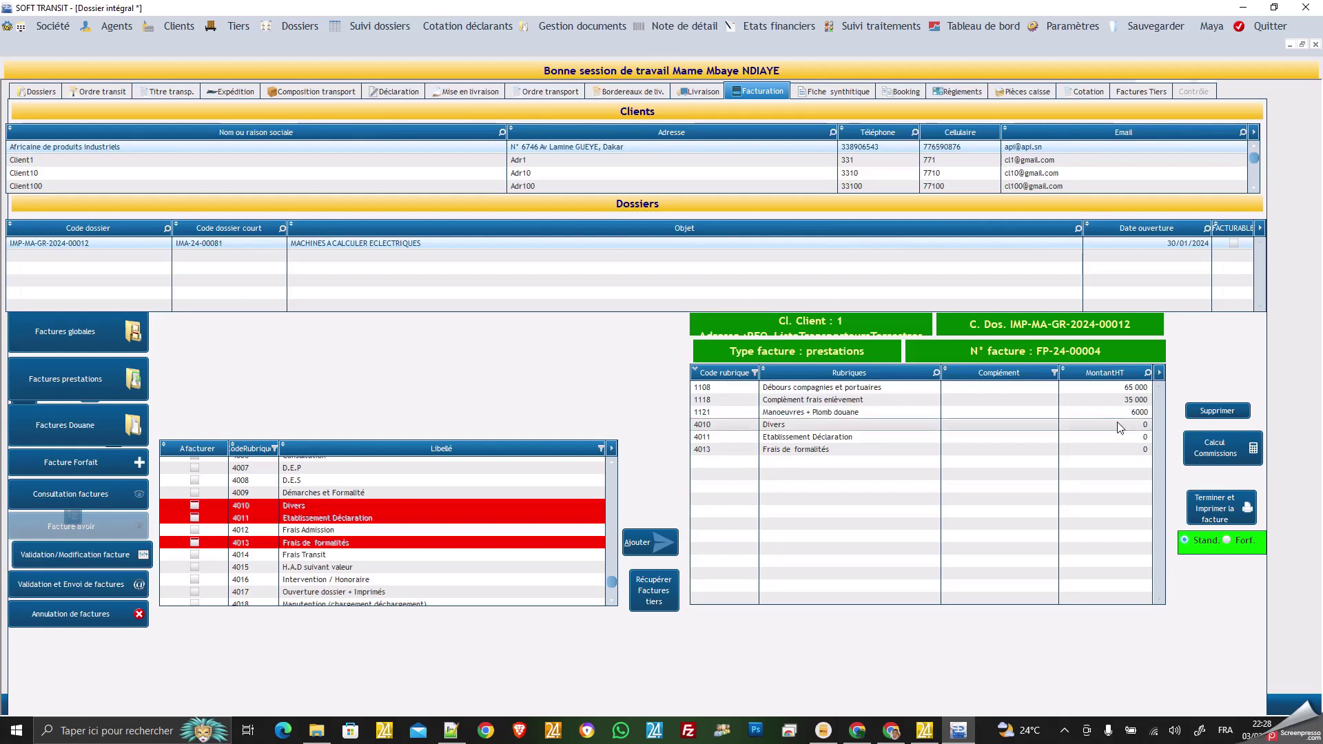
Enter 75 000, 25 000 and 6 700 for rubrics 4010, 4011, 4013, then calculate commissions.
{"action": "left_click", "coordinate": [1119, 425]}
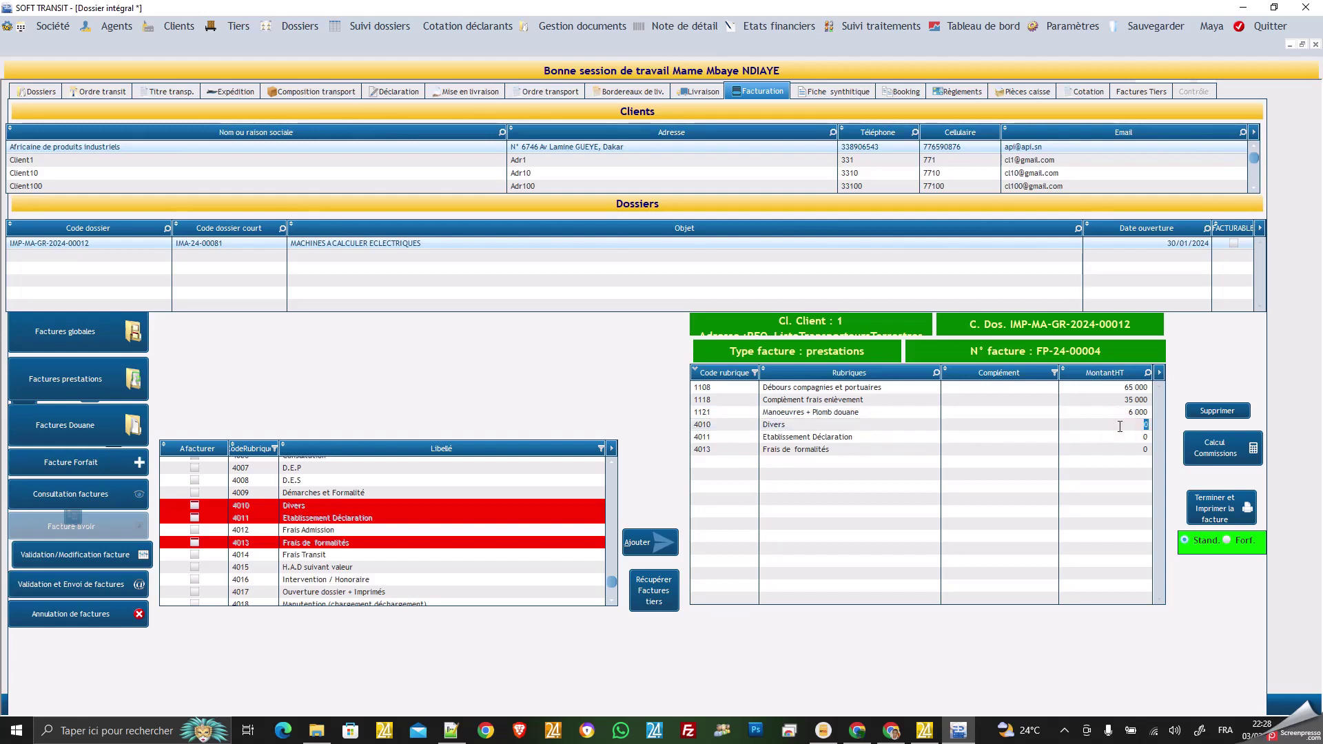
{"action": "type", "text": "75000"}
{"action": "left_click", "coordinate": [1122, 437]}
{"action": "type", "text": "25000"}
{"action": "left_click", "coordinate": [1125, 451]}
{"action": "type", "text": "7"}
{"action": "left_click", "coordinate": [1119, 429]}
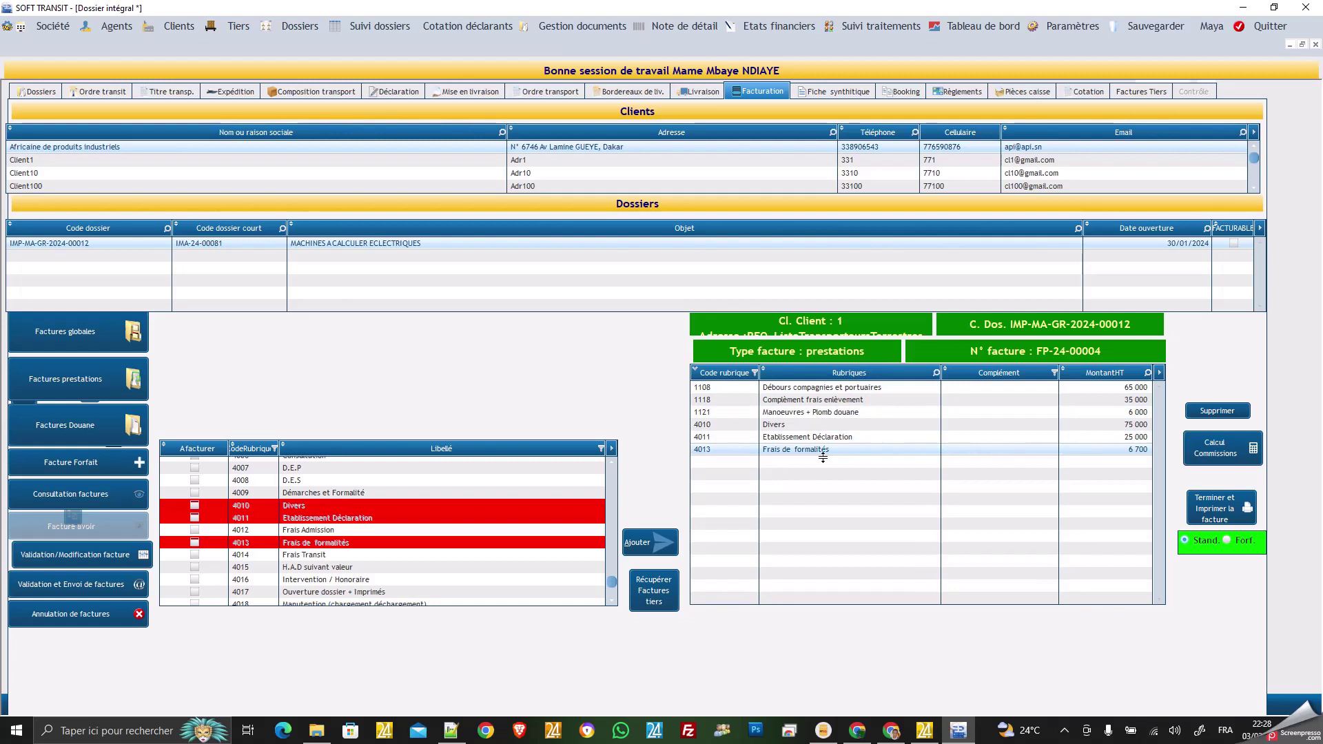
{"action": "left_click", "coordinate": [1218, 454]}
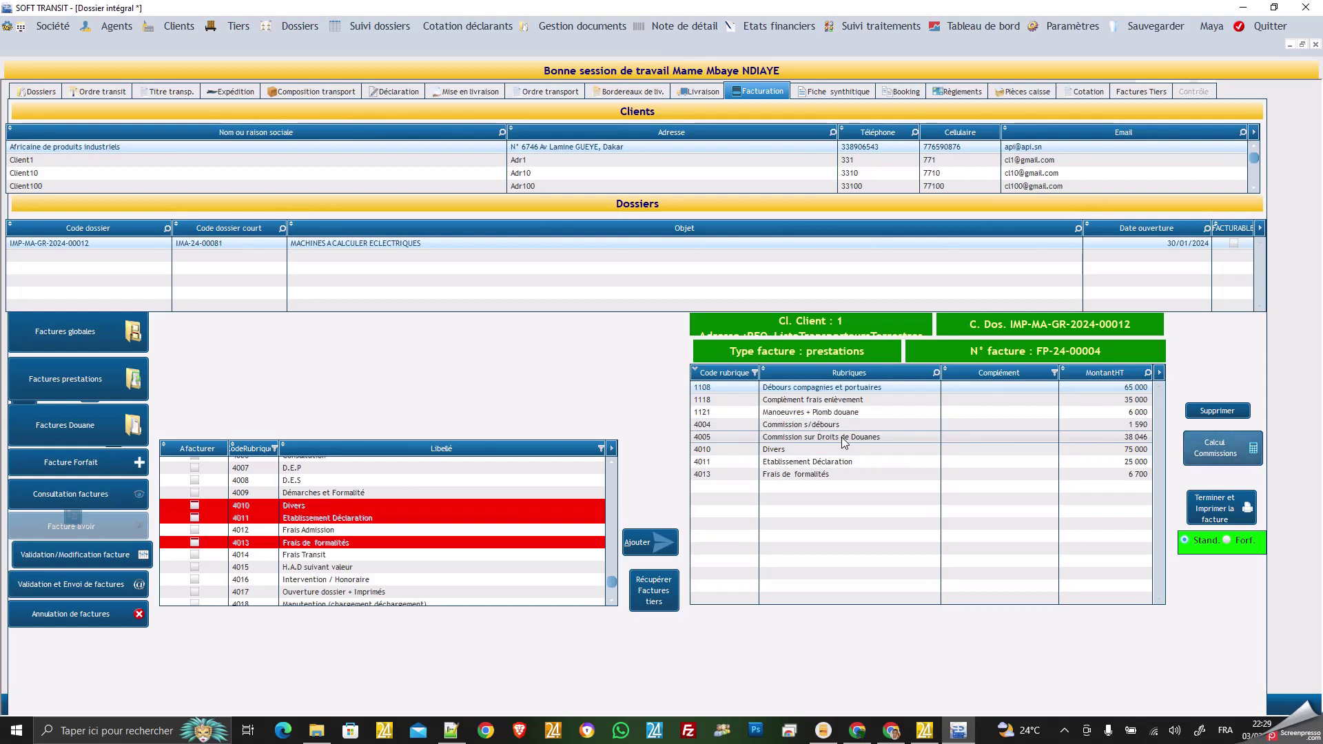
Finalize and print FP-24-00004 at 278 676 F CFA TTC, review it and close the viewer.
{"action": "left_click", "coordinate": [1218, 514]}
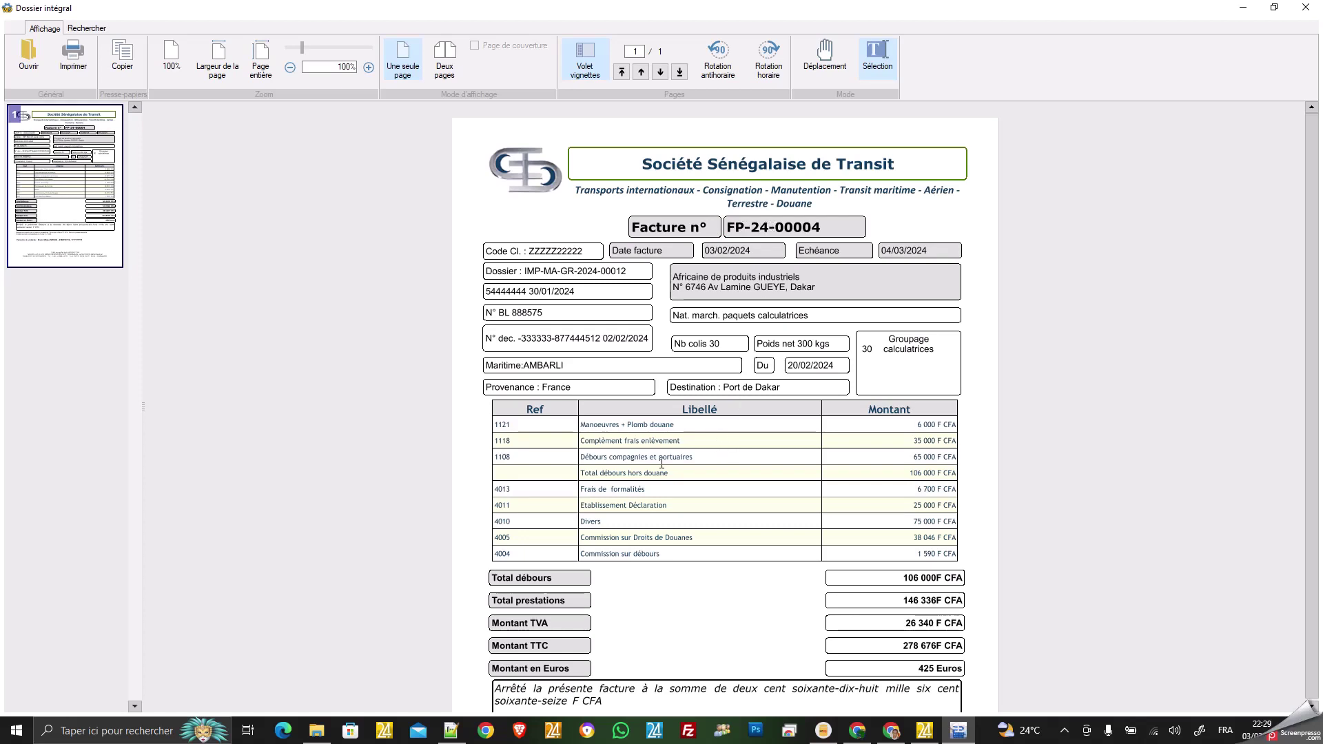
{"action": "scroll", "coordinate": [661, 464], "scroll_direction": "down", "scroll_amount": 1}
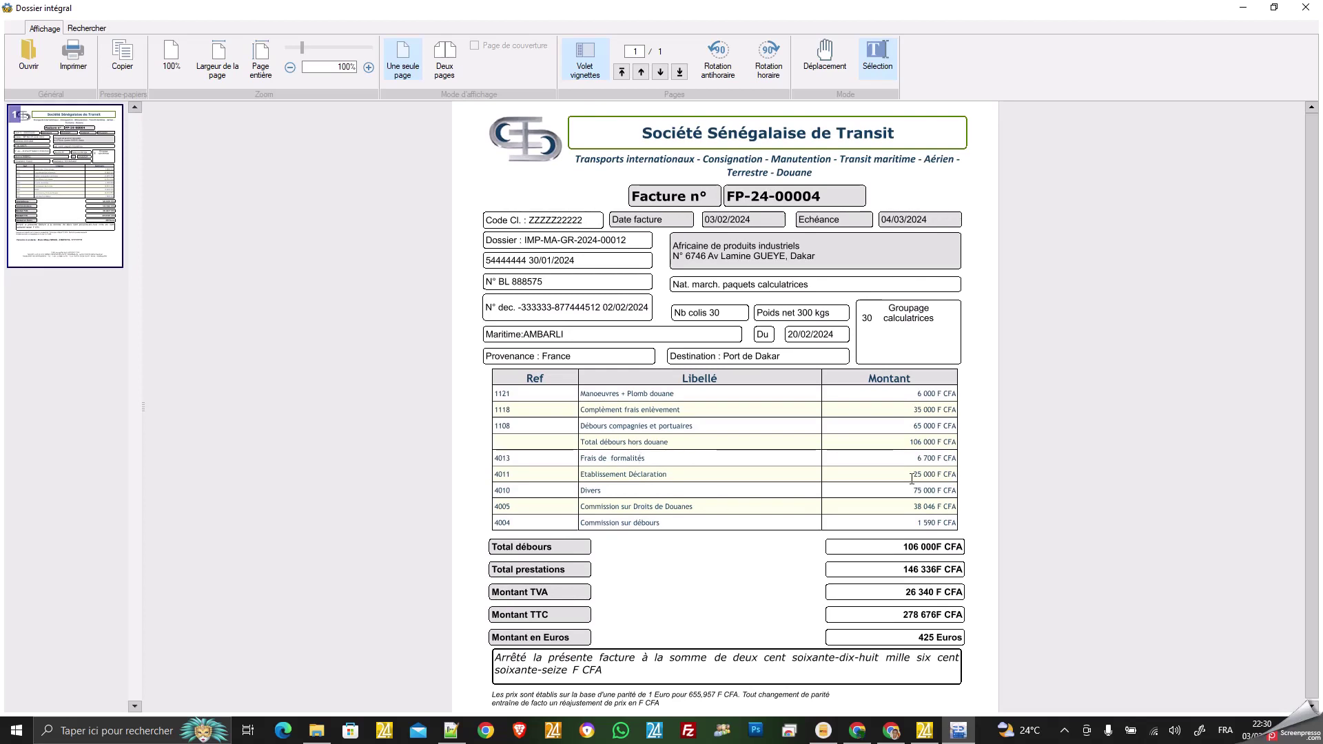
{"action": "scroll", "coordinate": [864, 498], "scroll_direction": "down", "scroll_amount": 4}
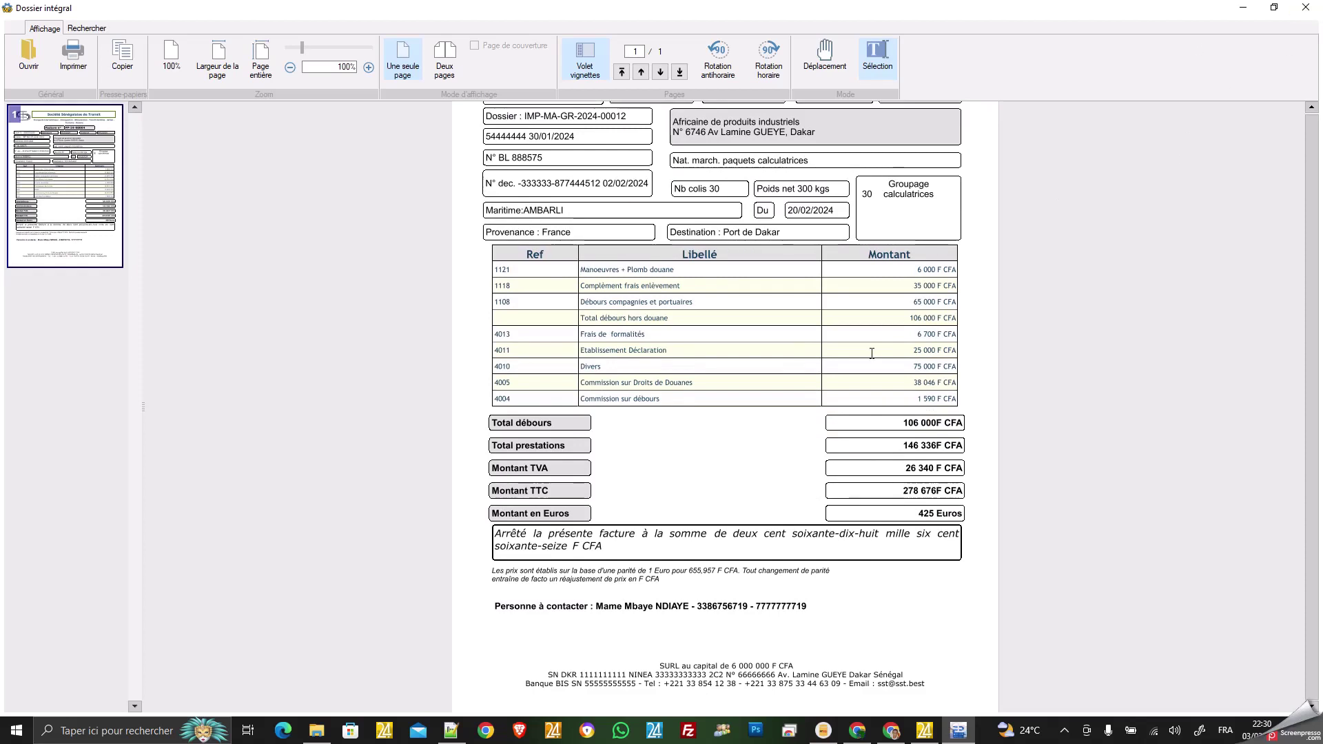
{"action": "scroll", "coordinate": [872, 353], "scroll_direction": "down", "scroll_amount": 1}
{"action": "scroll", "coordinate": [871, 348], "scroll_direction": "up", "scroll_amount": 5}
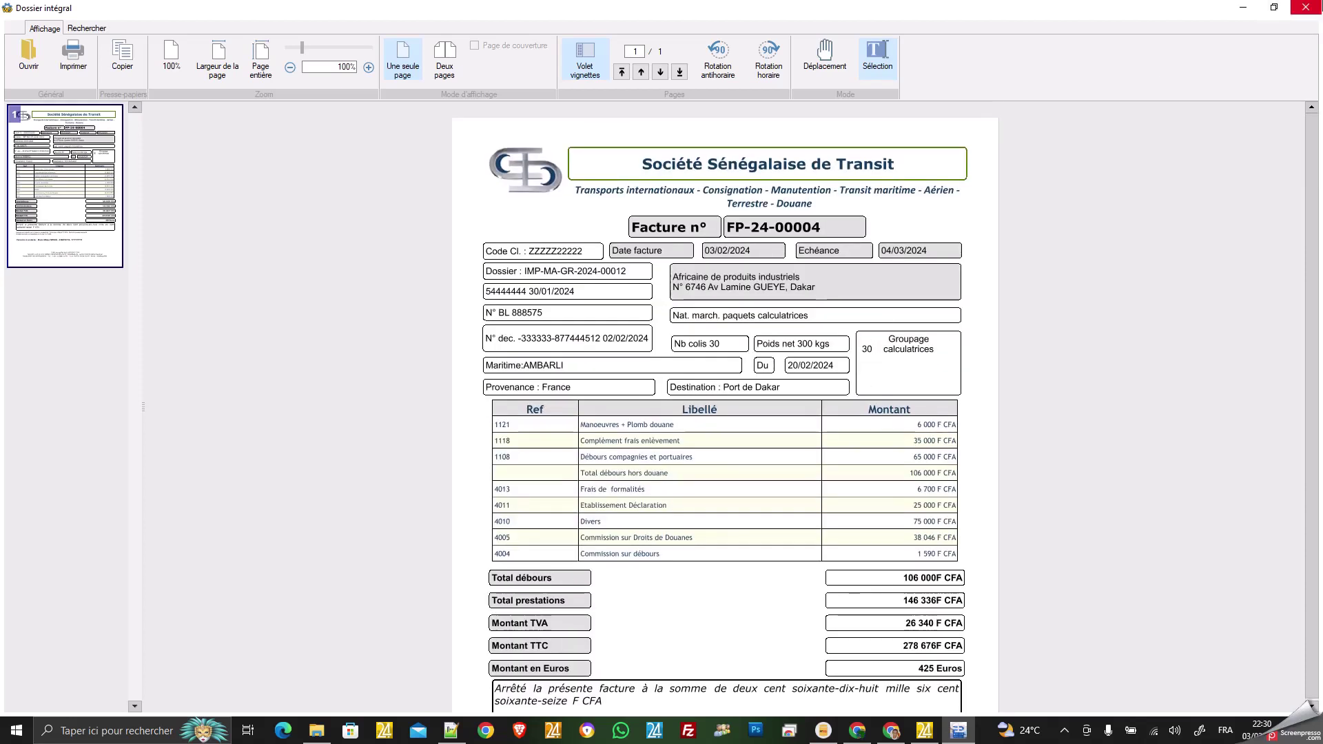
{"action": "left_click", "coordinate": [1306, 8]}
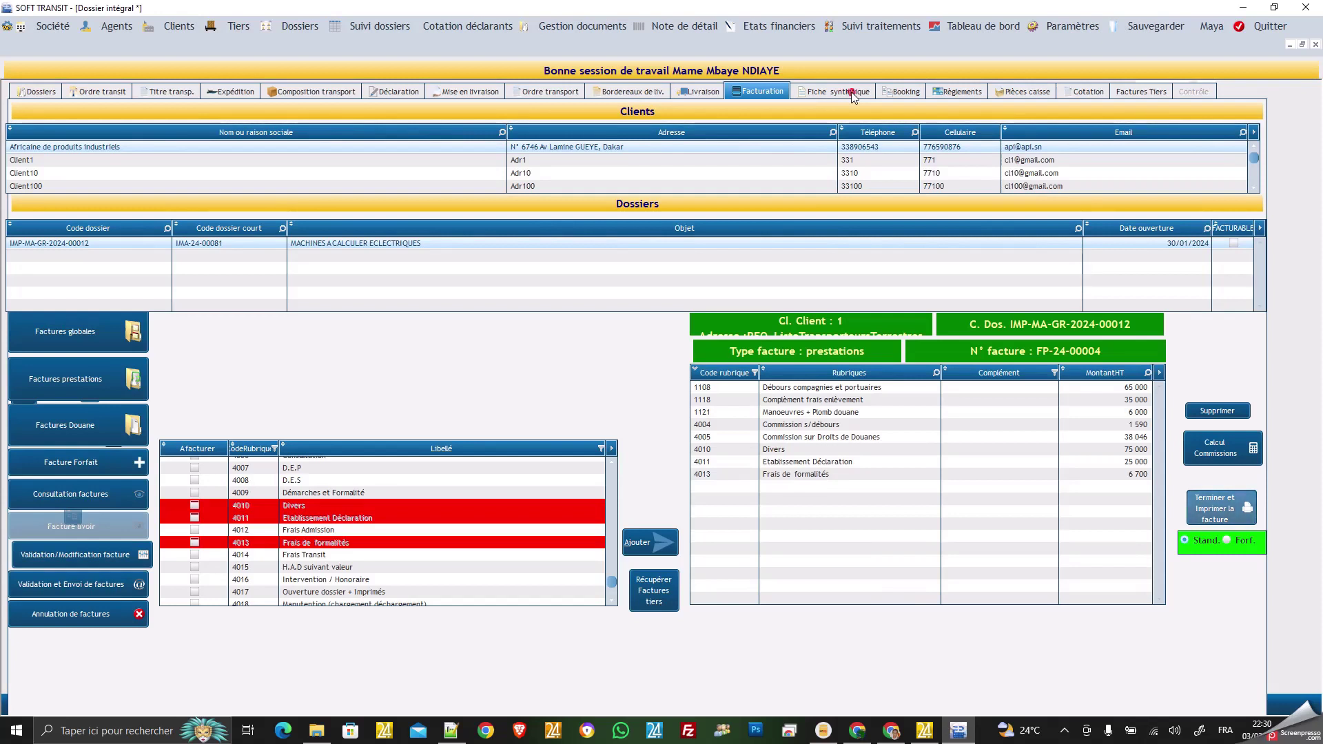
Print the Fiche synthétique for dossier IMP-MA-GR-2024-00012 to preview it.
{"action": "left_click", "coordinate": [850, 92]}
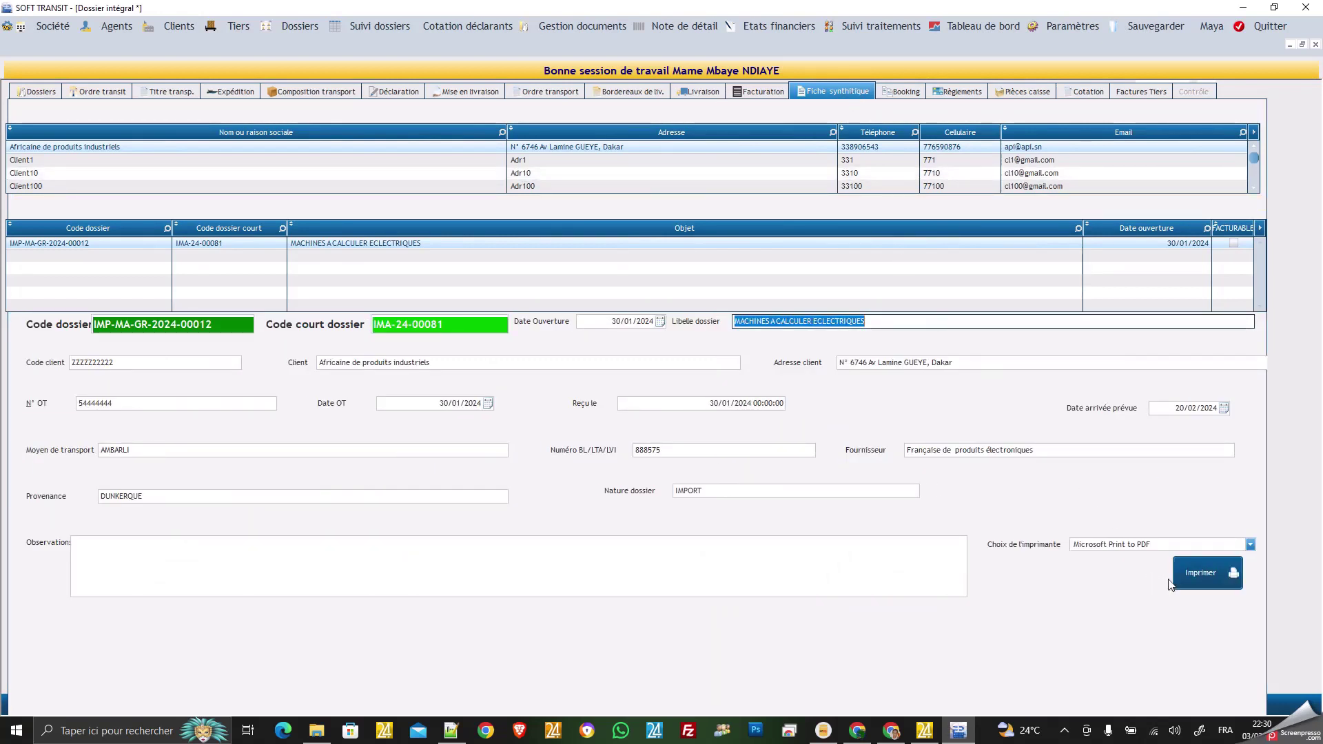
{"action": "left_click", "coordinate": [1204, 577]}
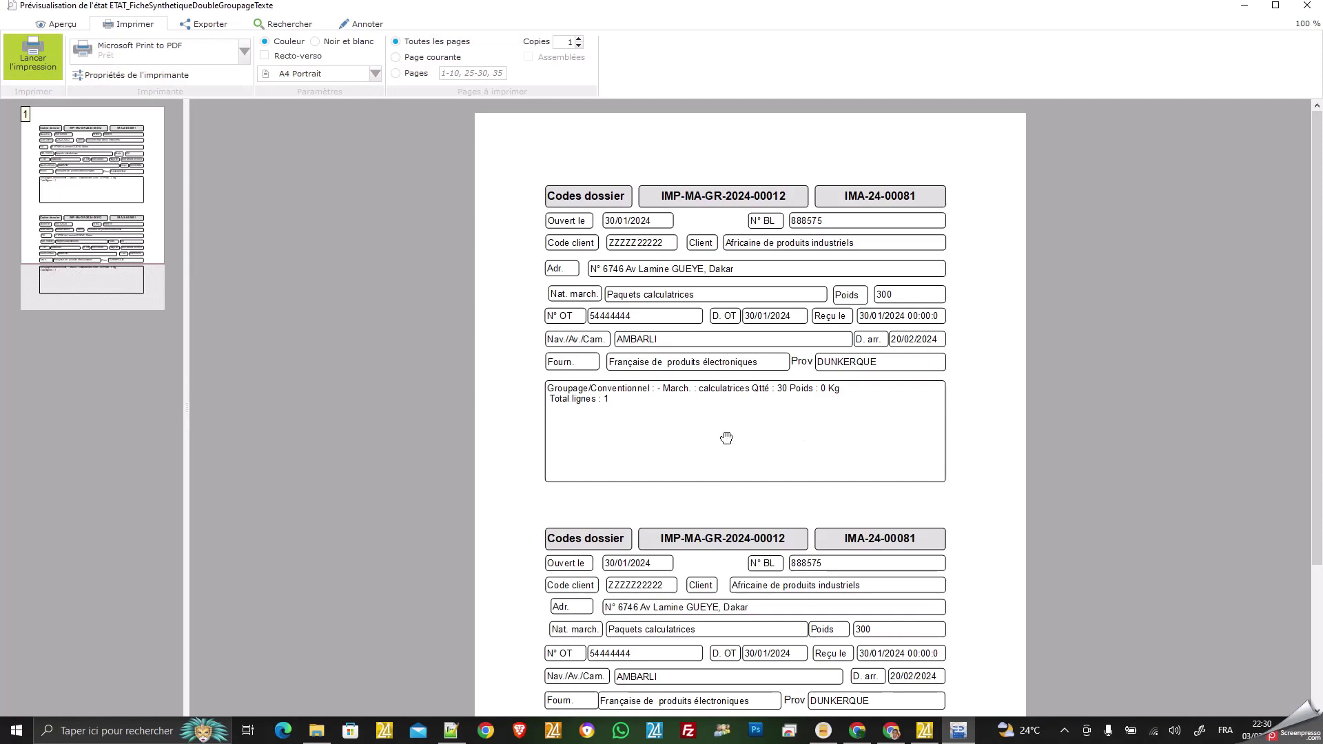
Look over the summary-sheet preview, close it, and bring up the payments section.
{"action": "scroll", "coordinate": [937, 510], "scroll_direction": "down", "scroll_amount": 1}
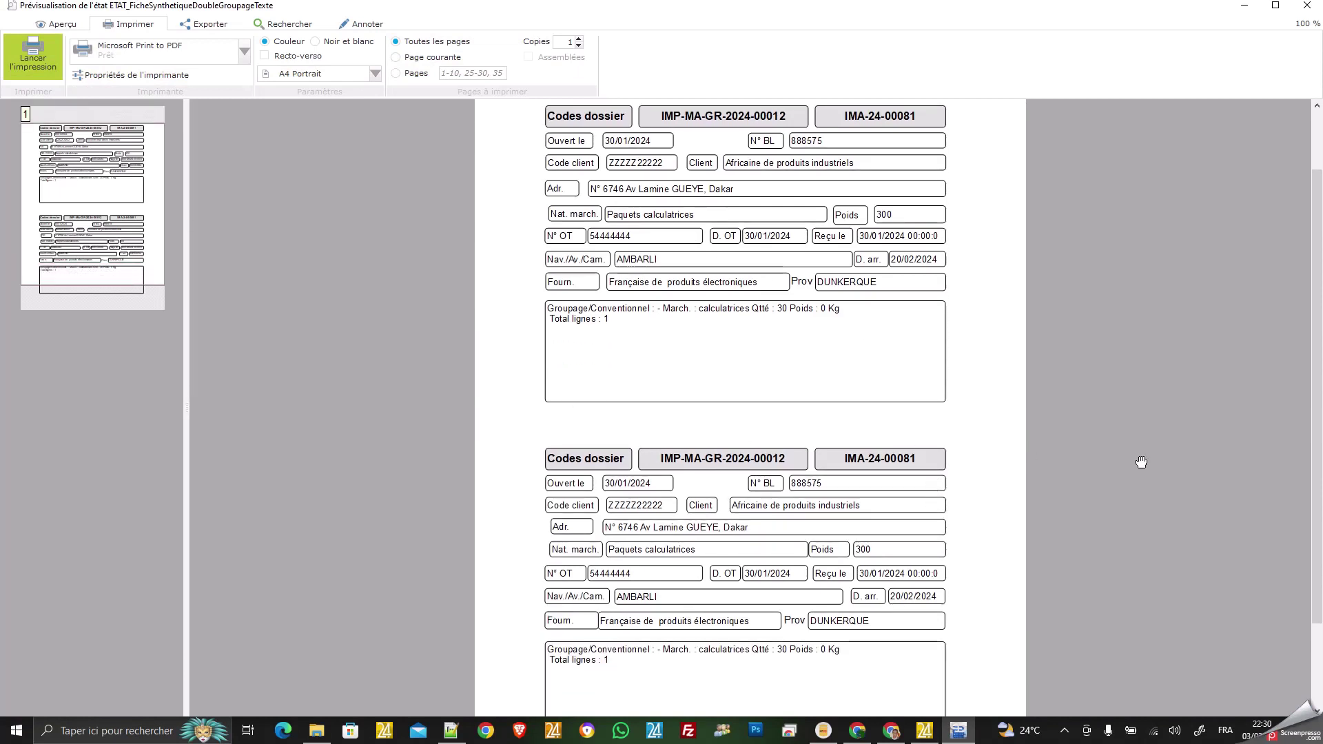
{"action": "scroll", "coordinate": [1141, 462], "scroll_direction": "up", "scroll_amount": 1}
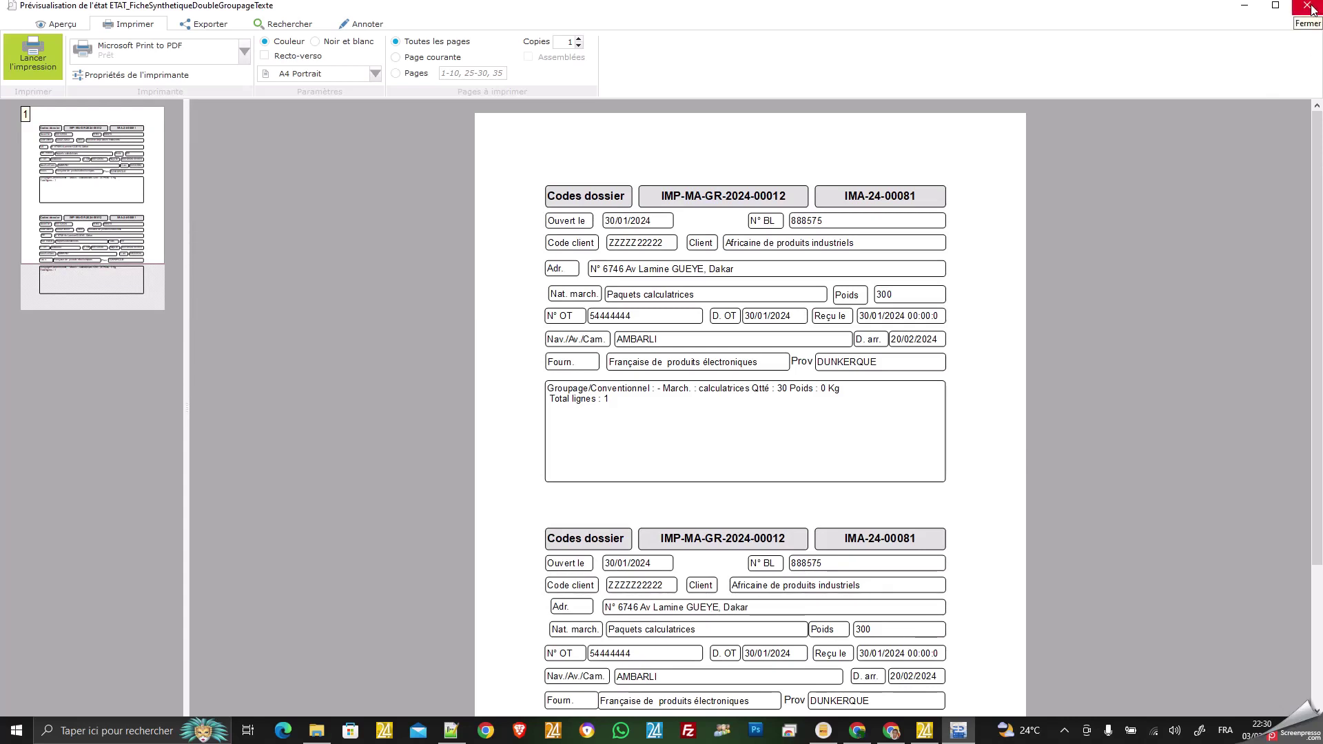
{"action": "left_click", "coordinate": [1306, 6]}
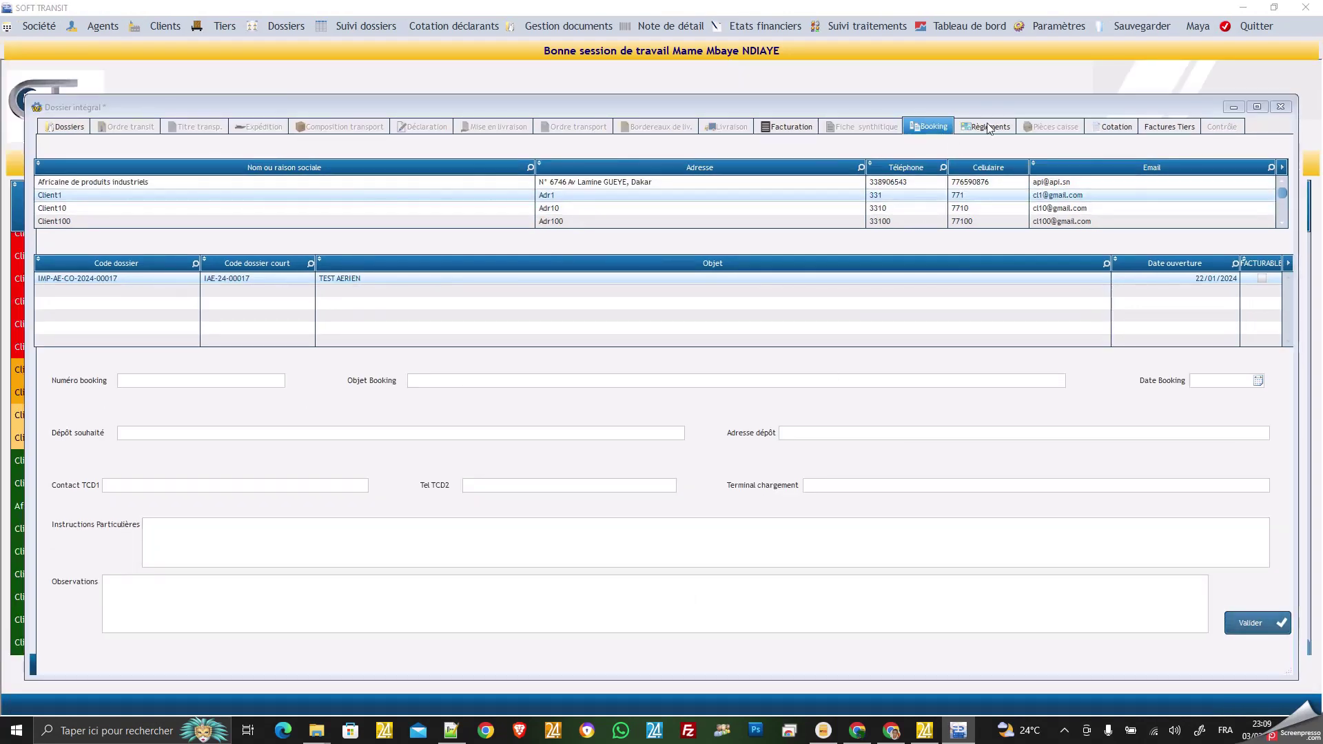
{"action": "left_click", "coordinate": [988, 129]}
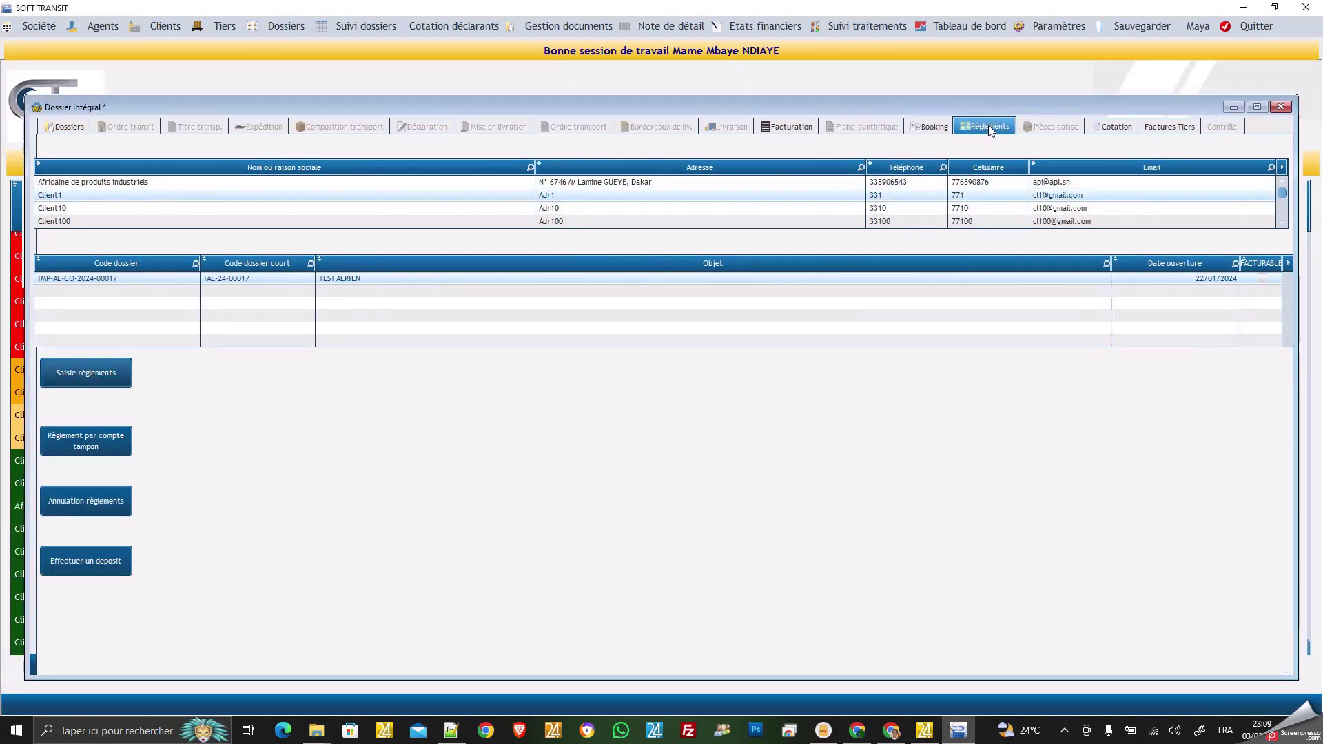
Select Africaine de produits industriels' dossier for payment entry, then return to its Facturation section.
{"action": "left_click", "coordinate": [163, 181]}
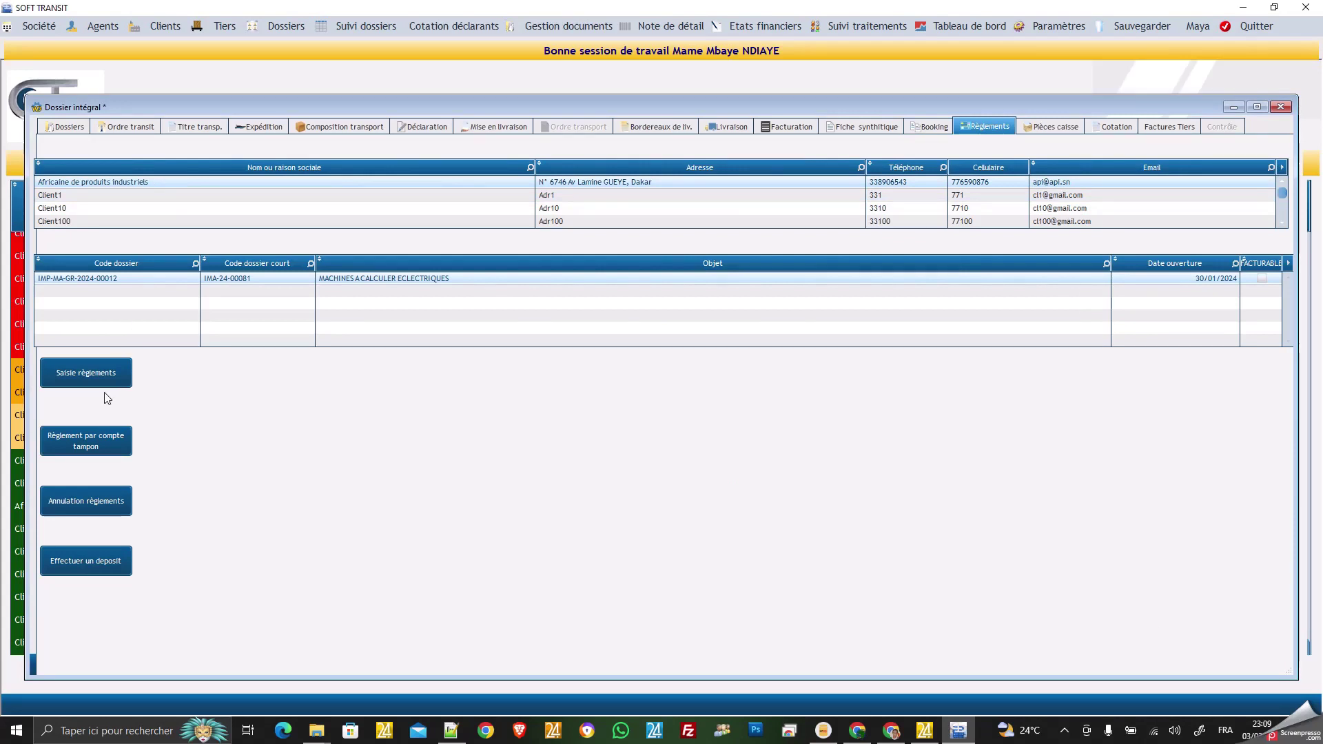
{"action": "left_click", "coordinate": [89, 379]}
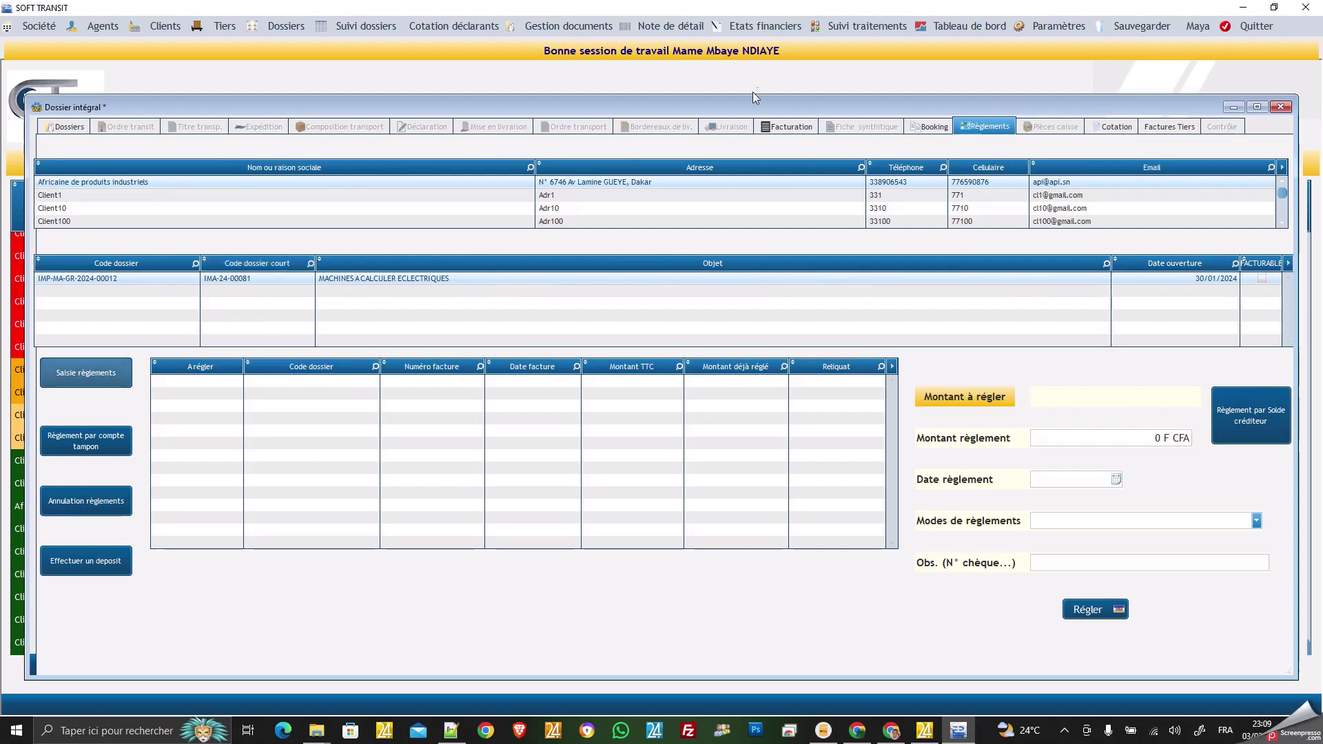
{"action": "left_click", "coordinate": [794, 127]}
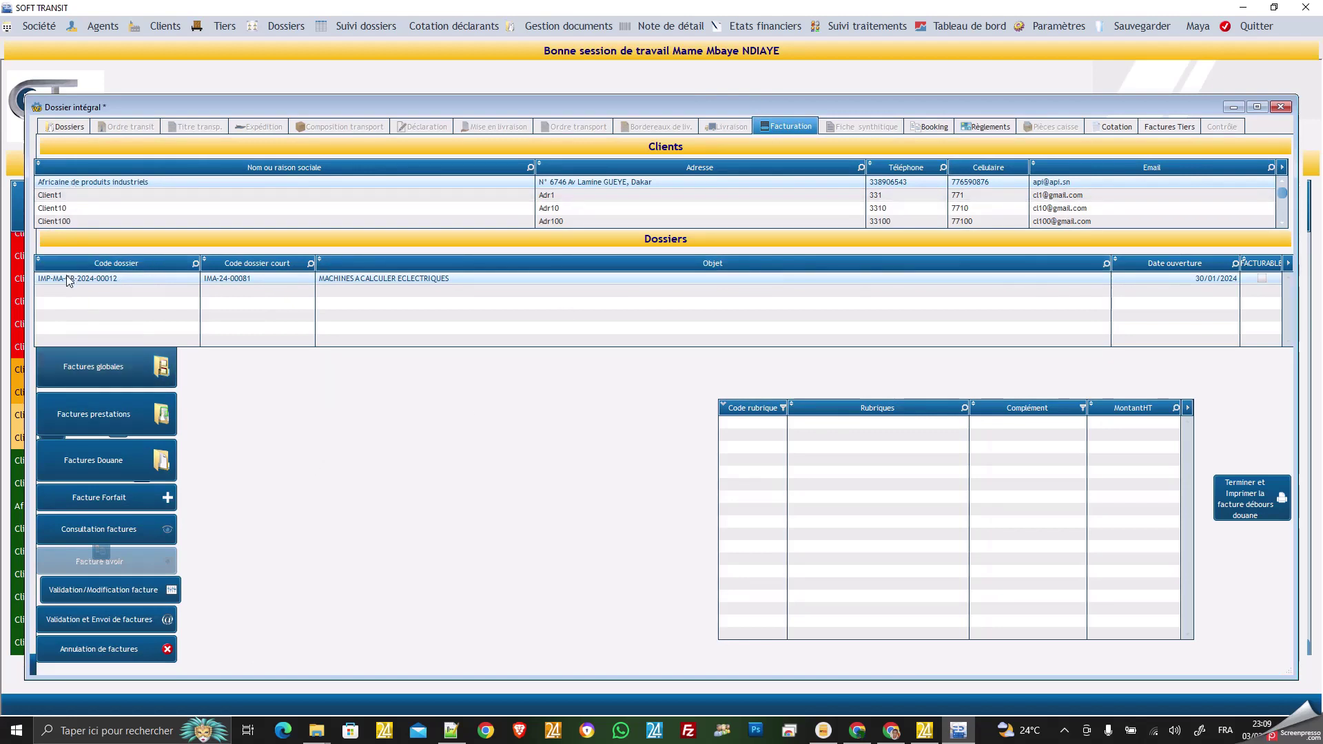
Choose the prestations invoice type to validate and copy the dossier code IMP-MA-GR-2024-00012.
{"action": "left_click", "coordinate": [133, 591]}
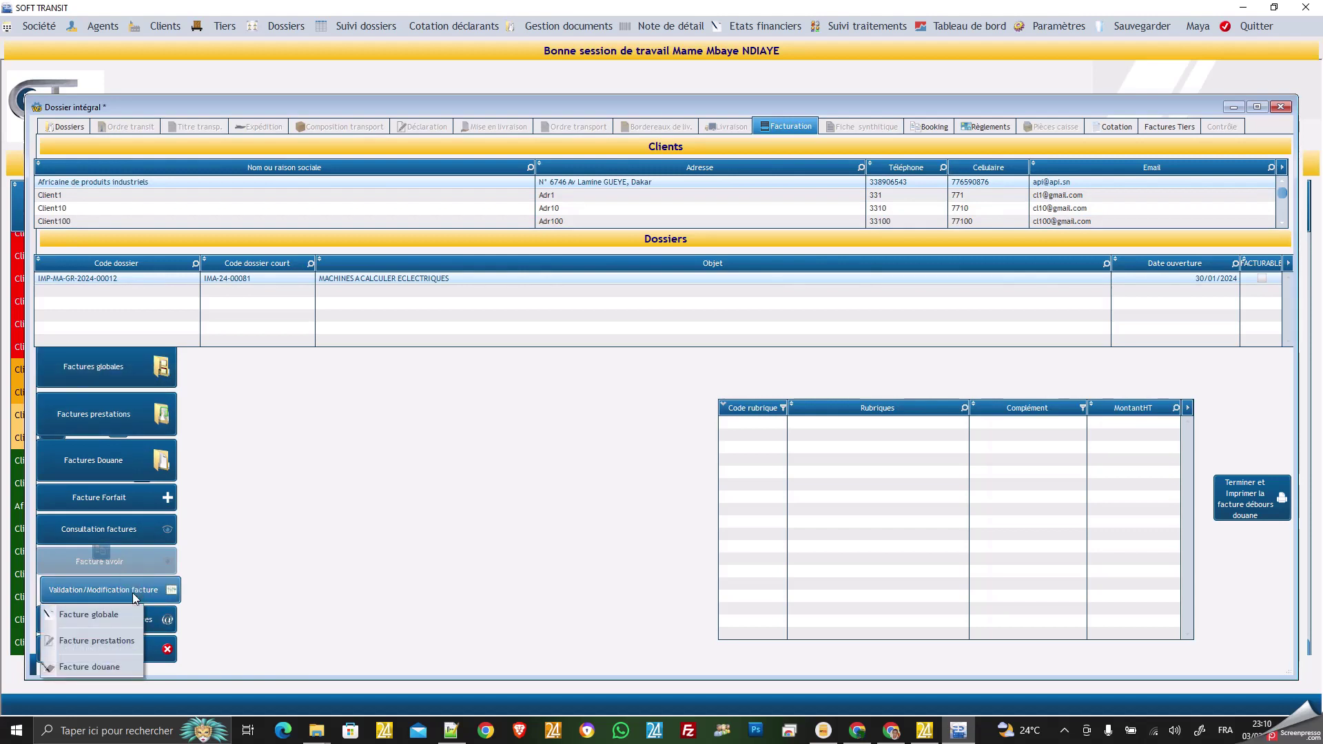
{"action": "left_click", "coordinate": [107, 641]}
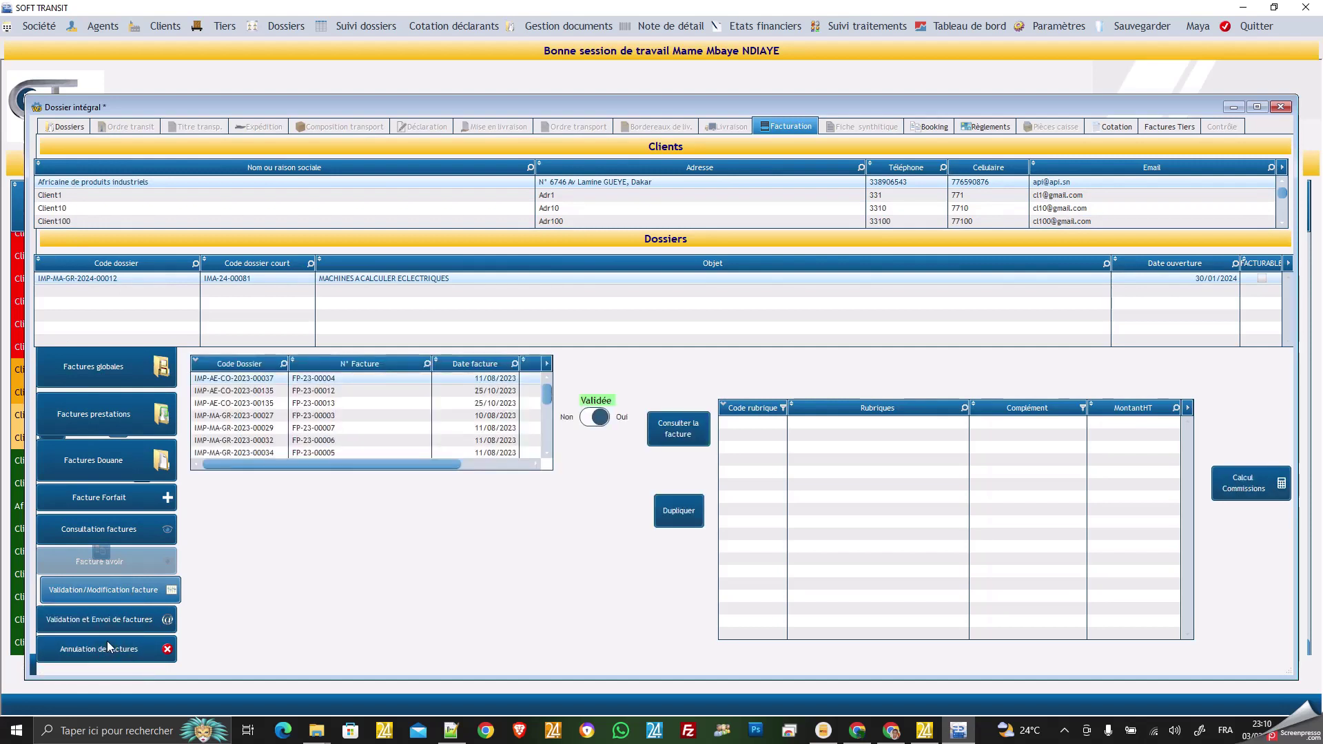
{"action": "right_click", "coordinate": [79, 276]}
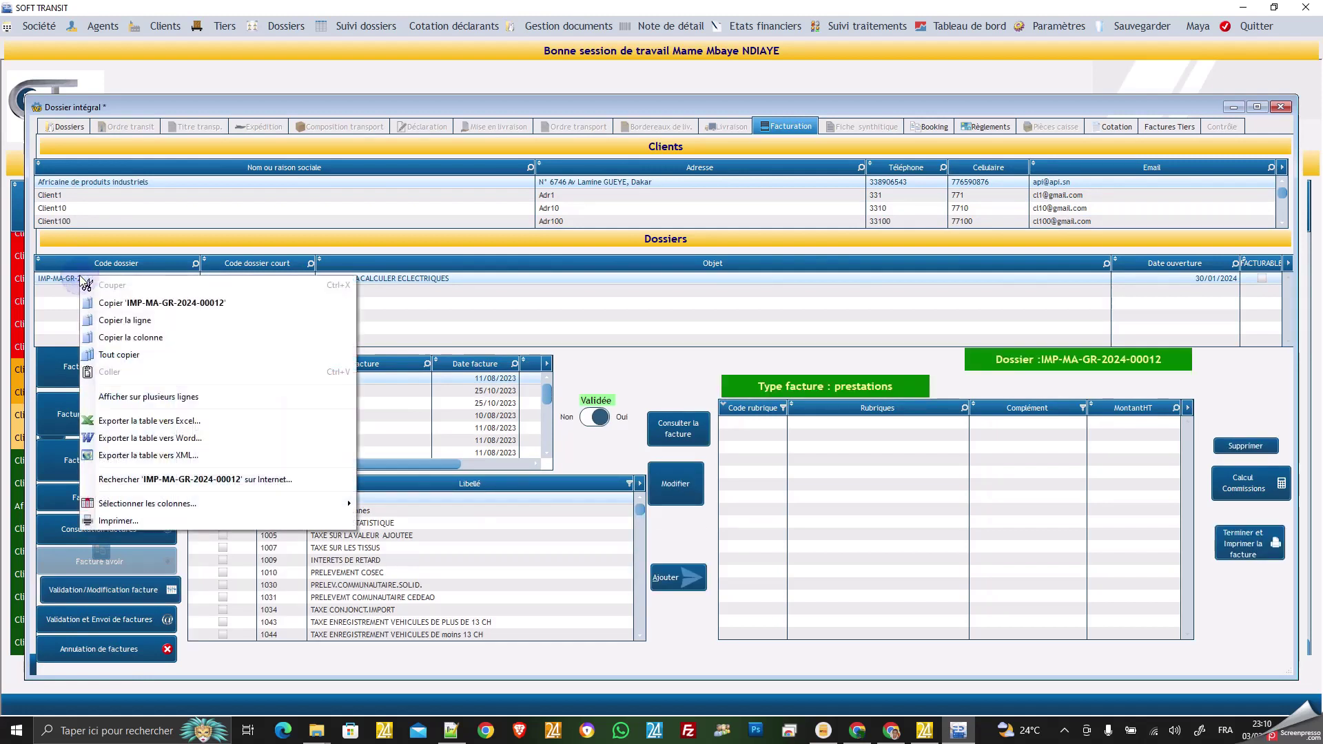
{"action": "left_click", "coordinate": [138, 303]}
Filter the invoice list by IMP-MA-GR-2024-00012 and set invoice FP-24-00004 to Validée Oui.
{"action": "left_click", "coordinate": [261, 364]}
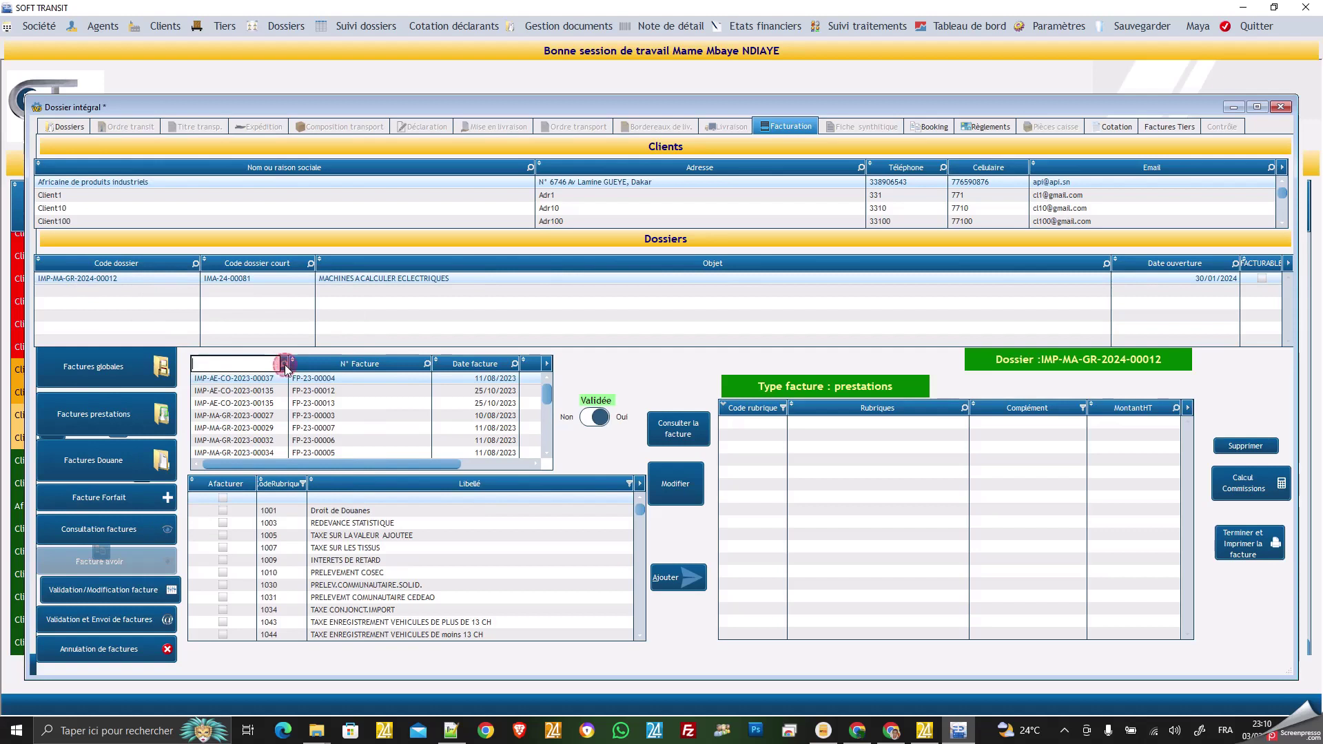
{"action": "left_click", "coordinate": [271, 363]}
{"action": "type", "text": "IMP-MA-GR-2024-00012"}
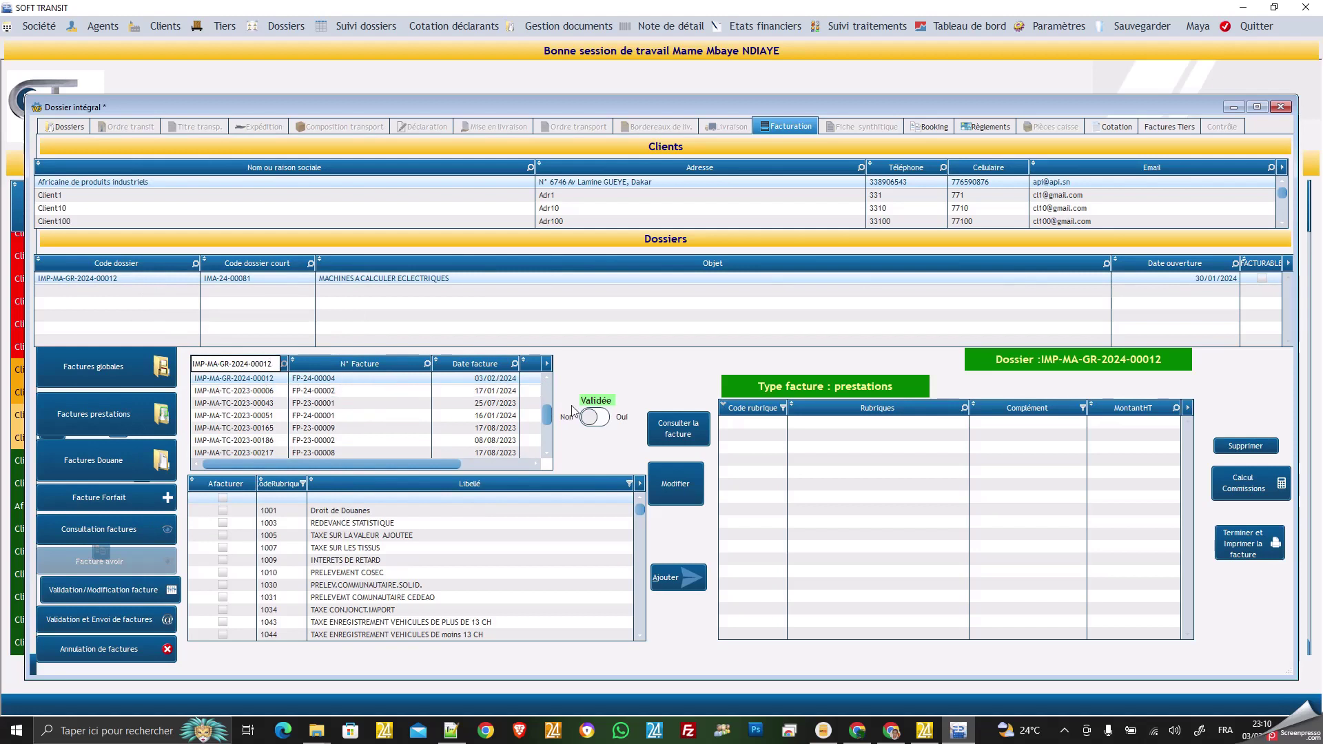
{"action": "left_click", "coordinate": [592, 418]}
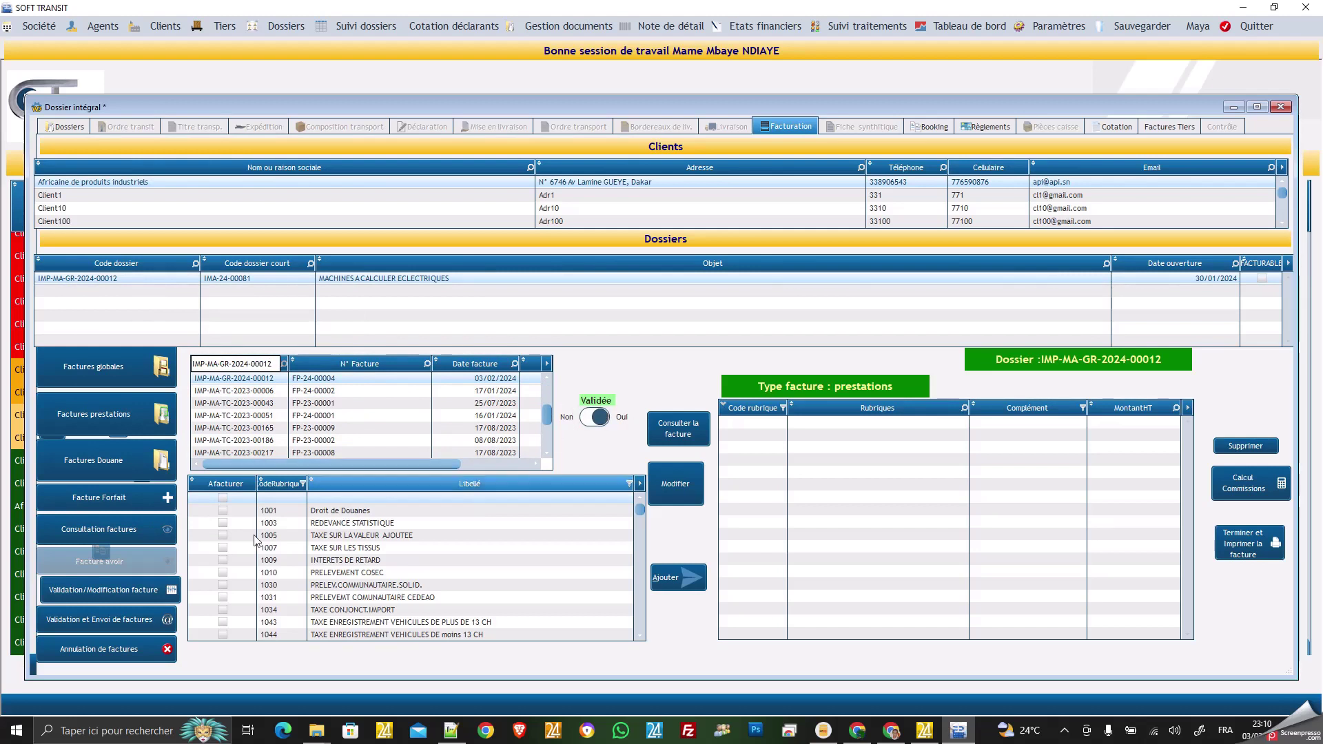
{"action": "left_click", "coordinate": [101, 593]}
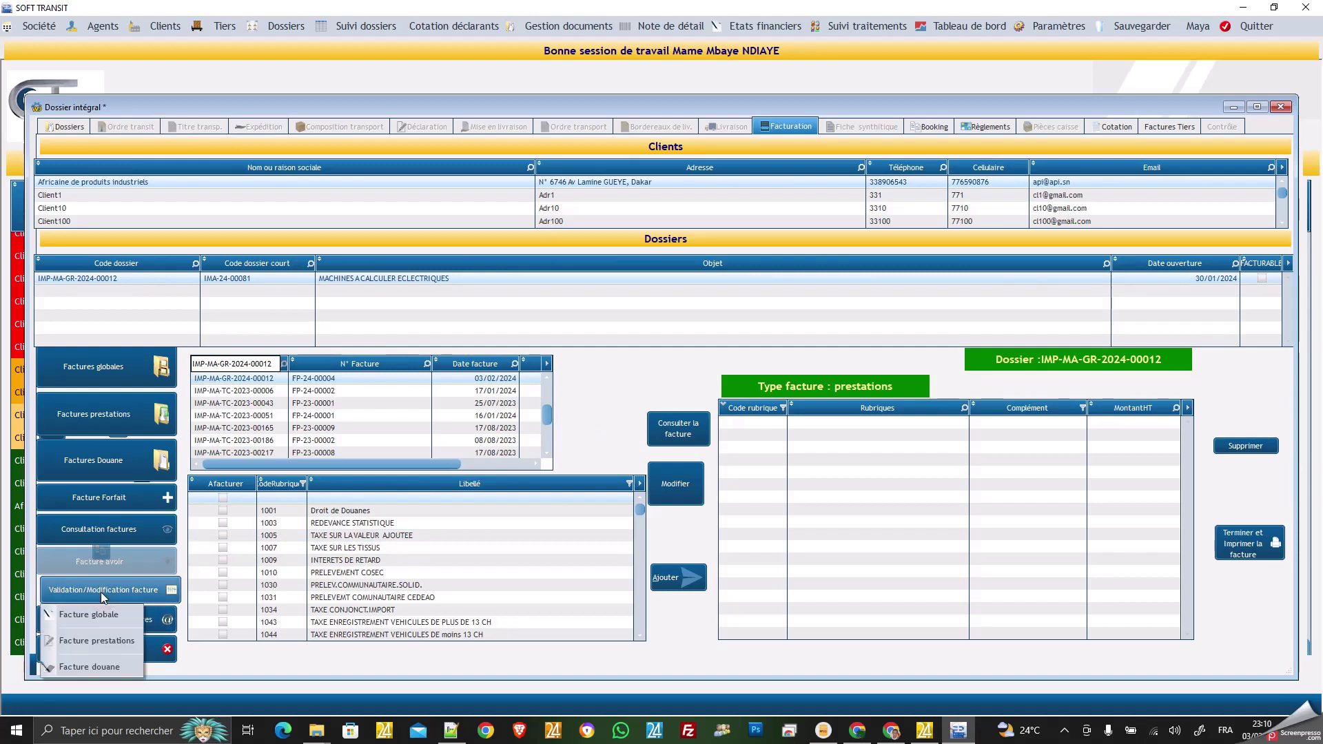
Switch to Facture Douane, filter by IMP-MA-GR-2024-00012, and set FD-24-00013 to Validée Oui.
{"action": "left_click", "coordinate": [88, 663]}
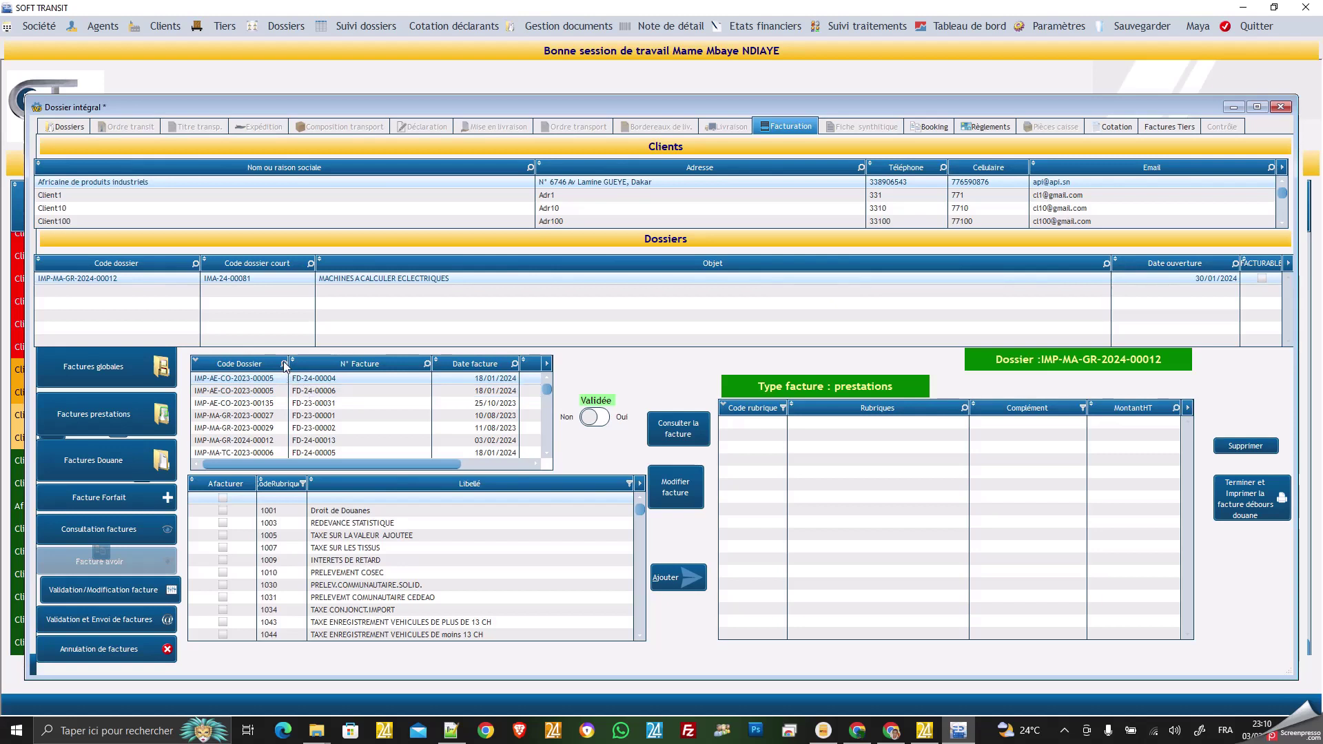
{"action": "left_click", "coordinate": [283, 363]}
{"action": "left_click", "coordinate": [256, 365]}
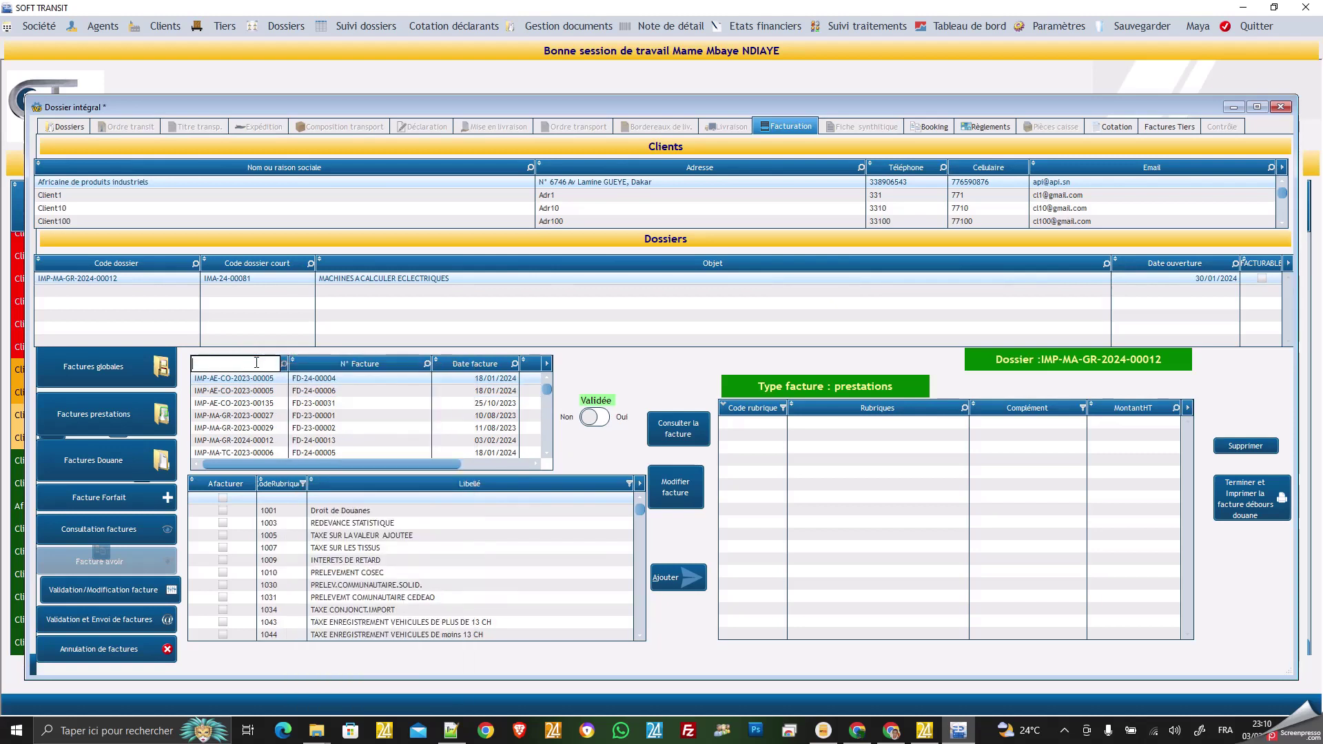
{"action": "type", "text": "IMP-MA-GR-2024-00012"}
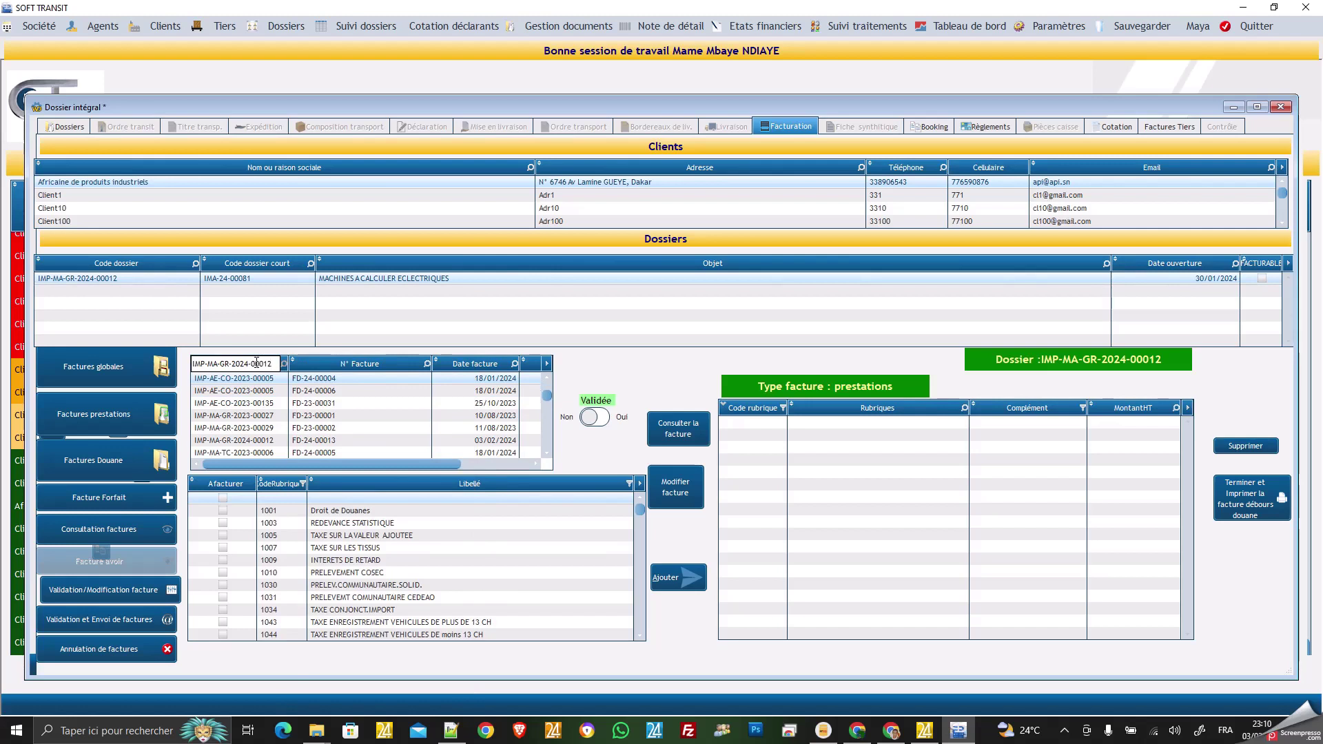
{"action": "key", "text": "Return"}
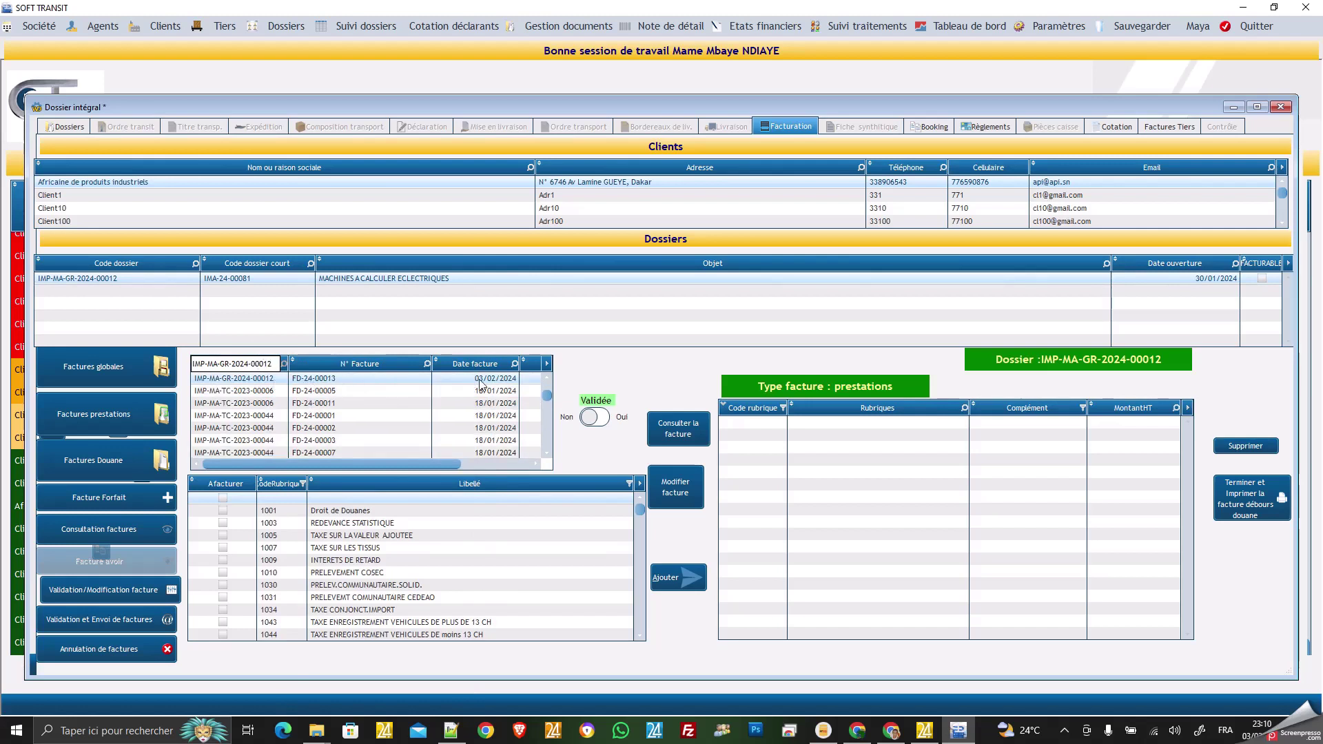
{"action": "left_click", "coordinate": [598, 419]}
Start a payment ticking FD-24-00013 and FP-24-00004, totalling 2 815 071 F CFA to settle.
{"action": "left_click", "coordinate": [984, 128]}
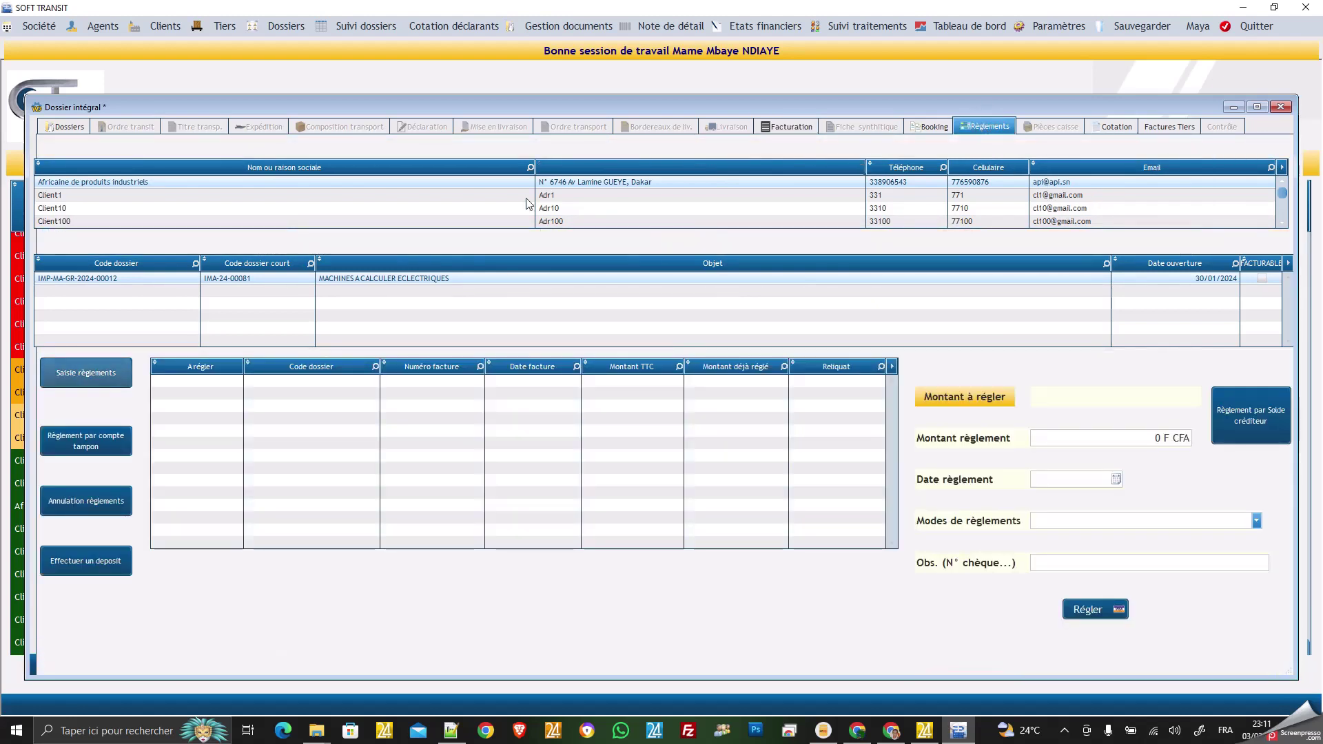
{"action": "left_click", "coordinate": [84, 377]}
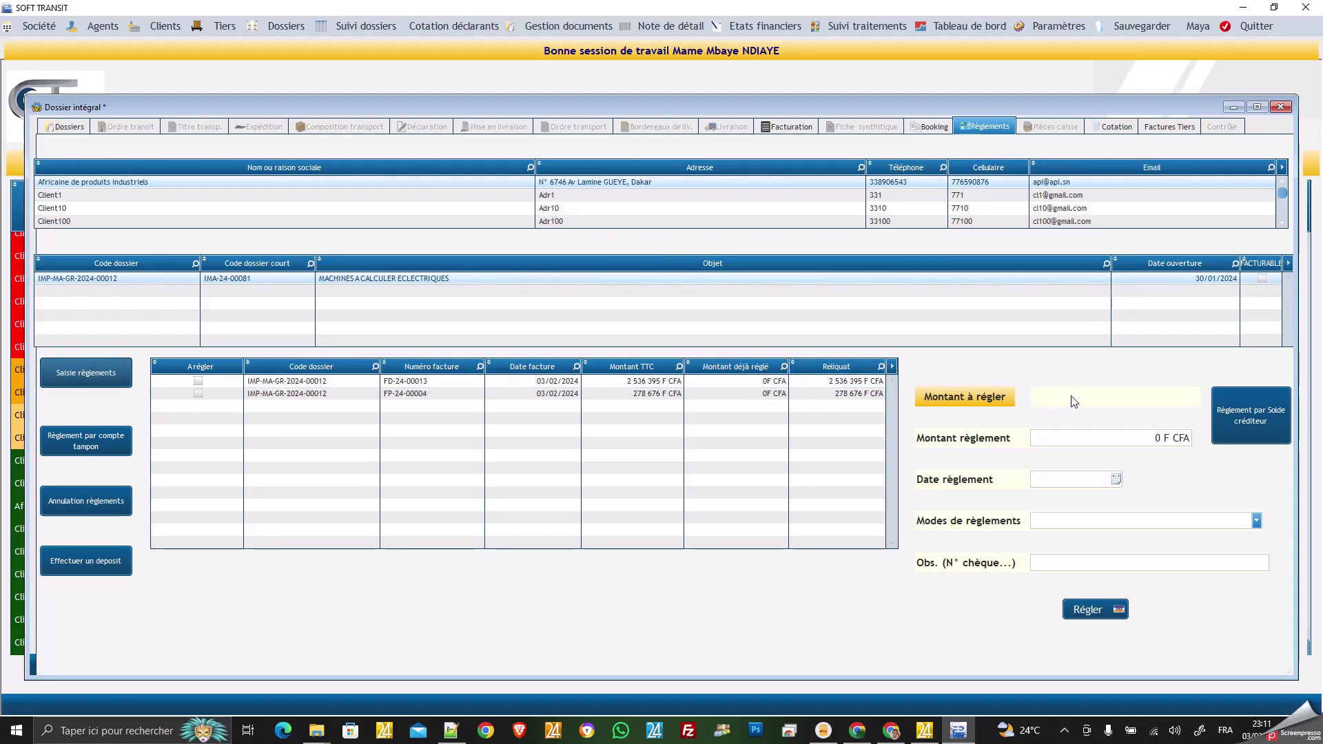
{"action": "left_click", "coordinate": [198, 382]}
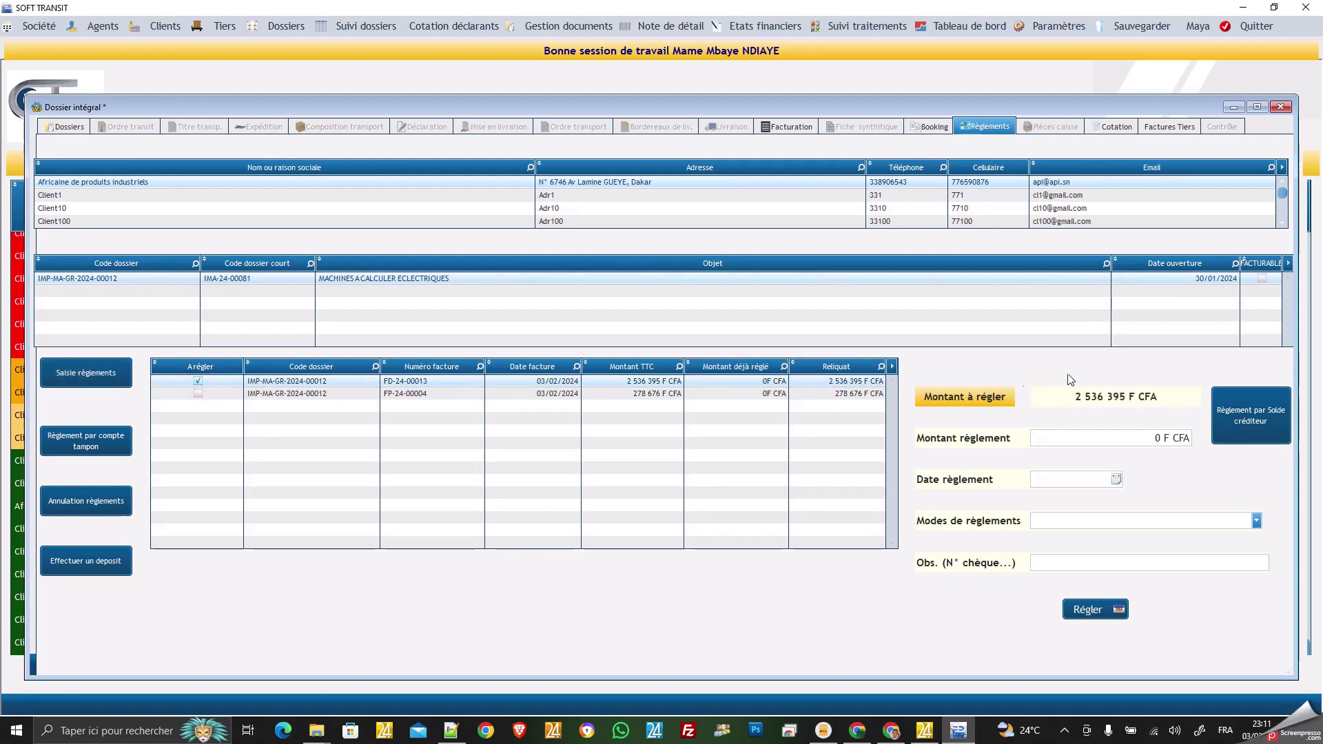
{"action": "left_click", "coordinate": [198, 393]}
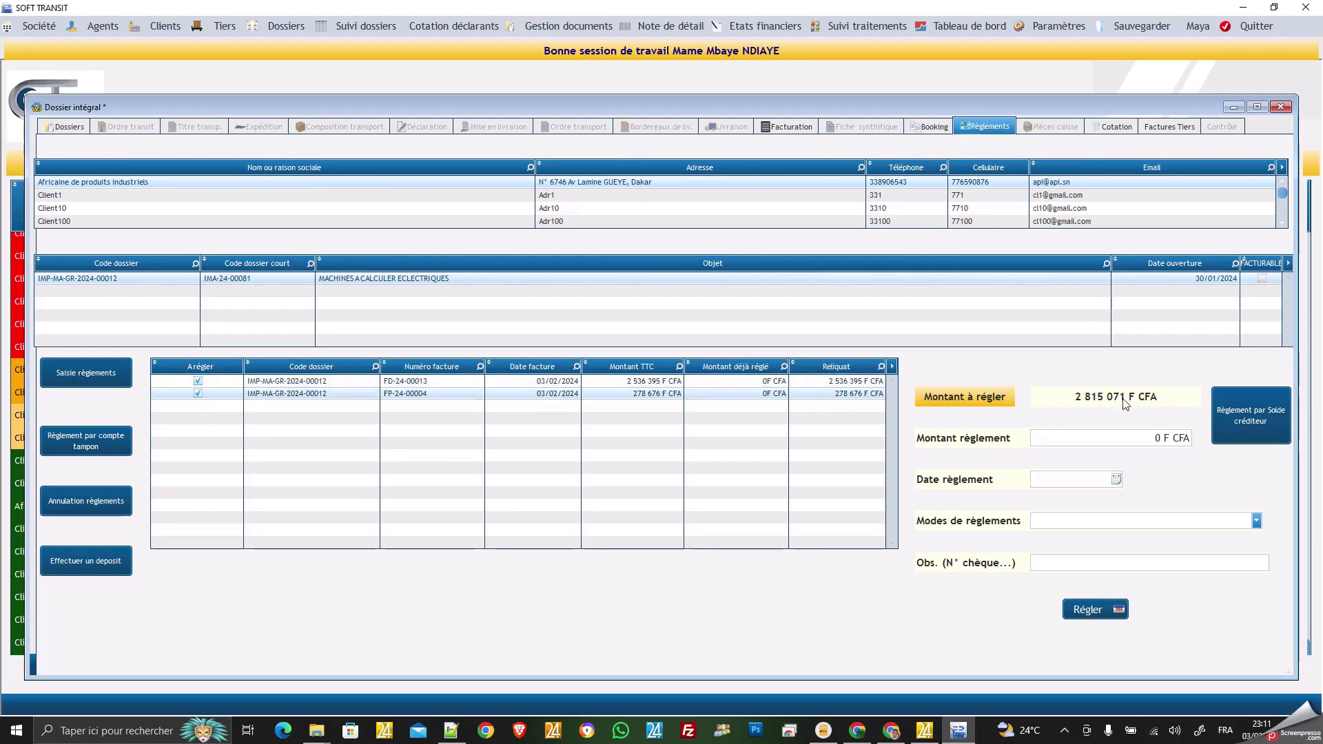
{"action": "left_click", "coordinate": [1098, 432]}
Enter the payment amount in Montant règlement and choose Chèque as the payment method.
{"action": "left_click", "coordinate": [1047, 439]}
{"action": "left_click", "coordinate": [1047, 440]}
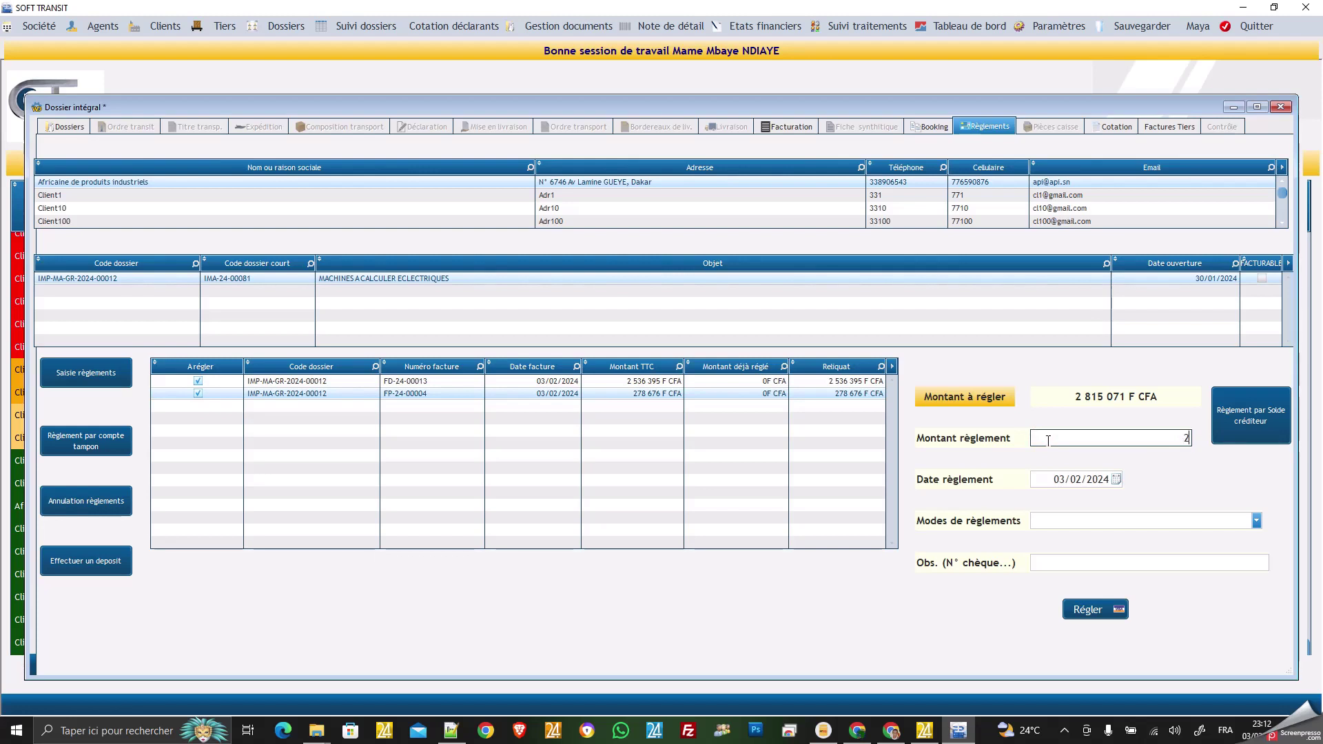
{"action": "type", "text": "50000"}
{"action": "left_click", "coordinate": [1066, 528]}
{"action": "left_click", "coordinate": [1060, 546]}
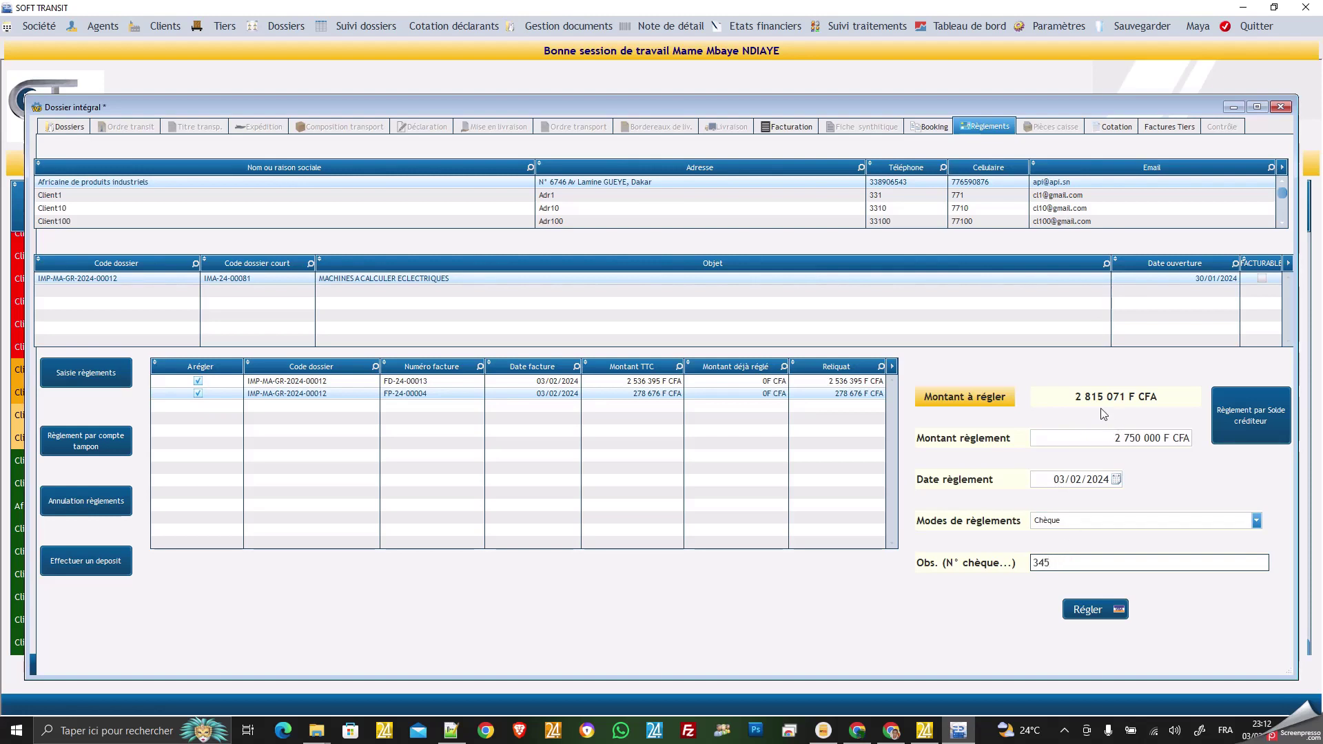
Correct the amount to 2 800 000 F CFA and record the cheque payment with Régler.
{"action": "left_click", "coordinate": [1136, 439]}
{"action": "left_click", "coordinate": [1137, 439]}
{"action": "left_click", "coordinate": [1169, 437]}
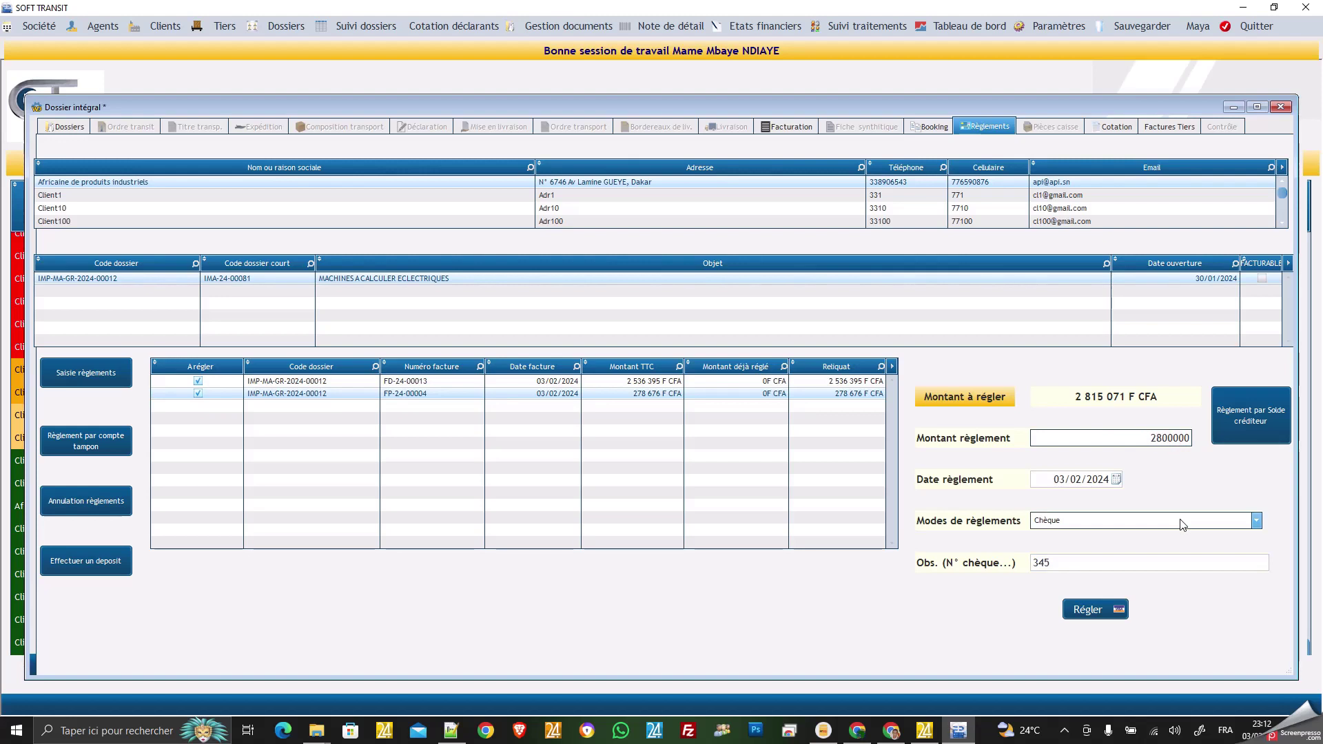
{"action": "left_click", "coordinate": [1092, 616]}
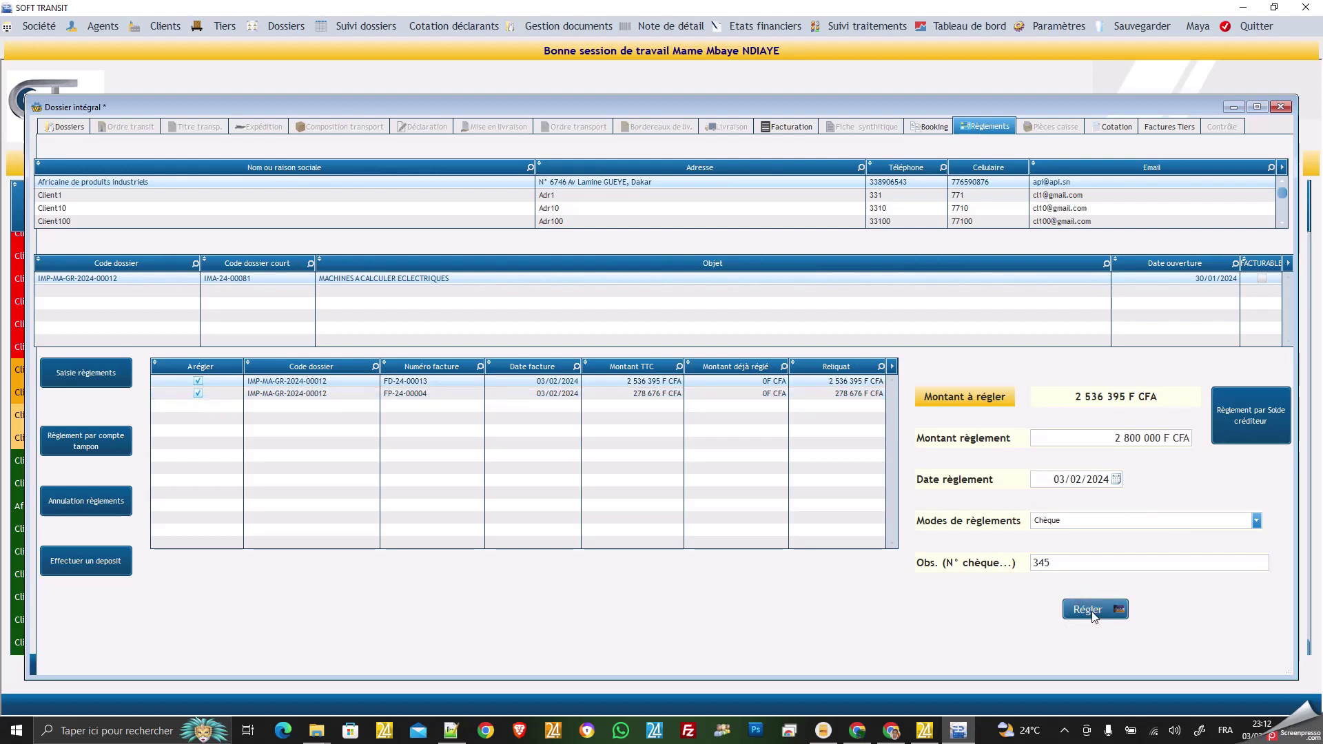
{"action": "left_click", "coordinate": [1094, 609]}
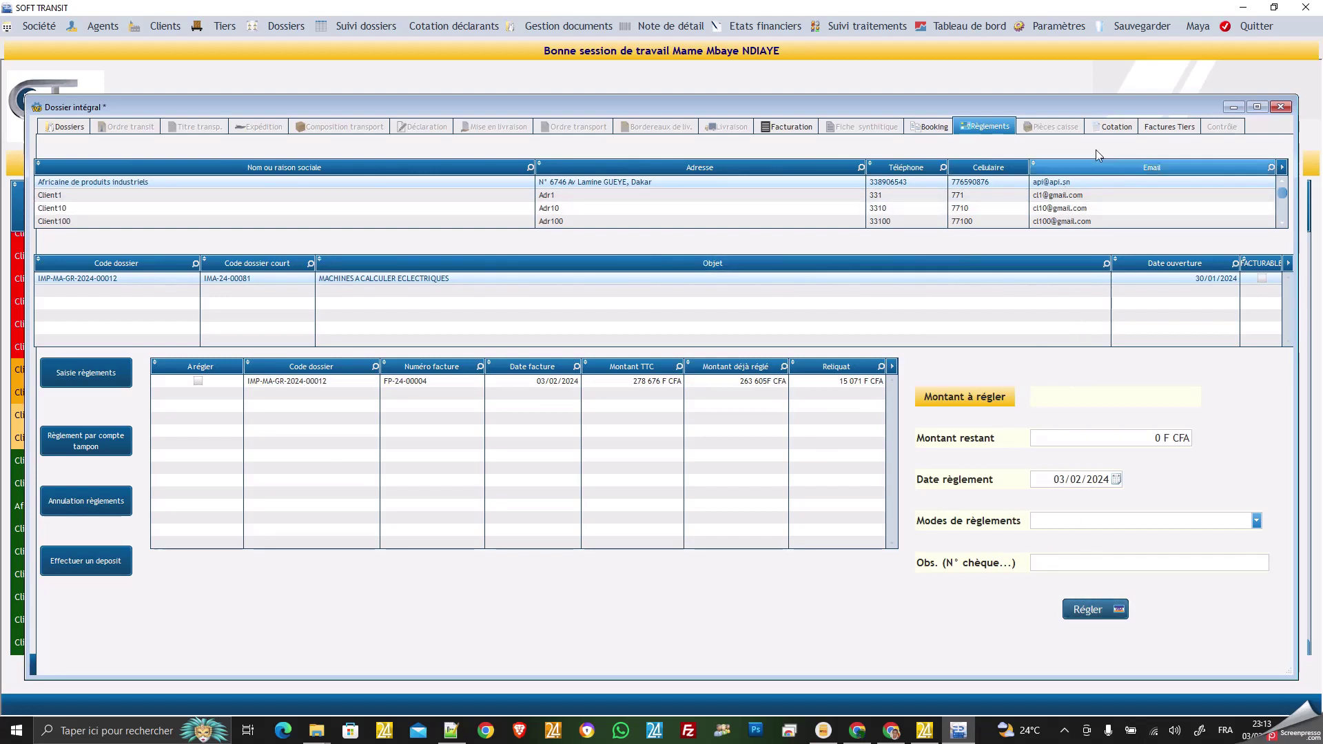
Review the Cotation form's quotation number and container details, then view the Factures Tiers panel.
{"action": "left_click", "coordinate": [1120, 128]}
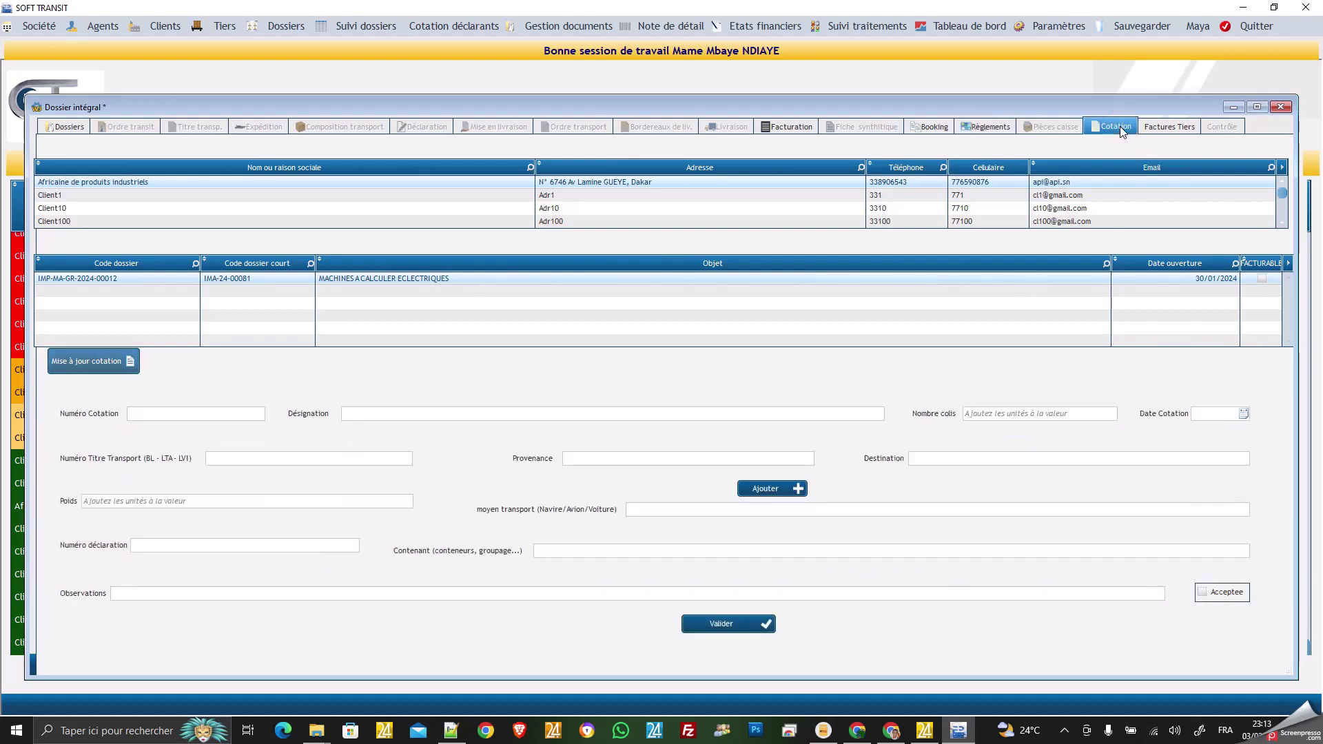
{"action": "left_click", "coordinate": [198, 412]}
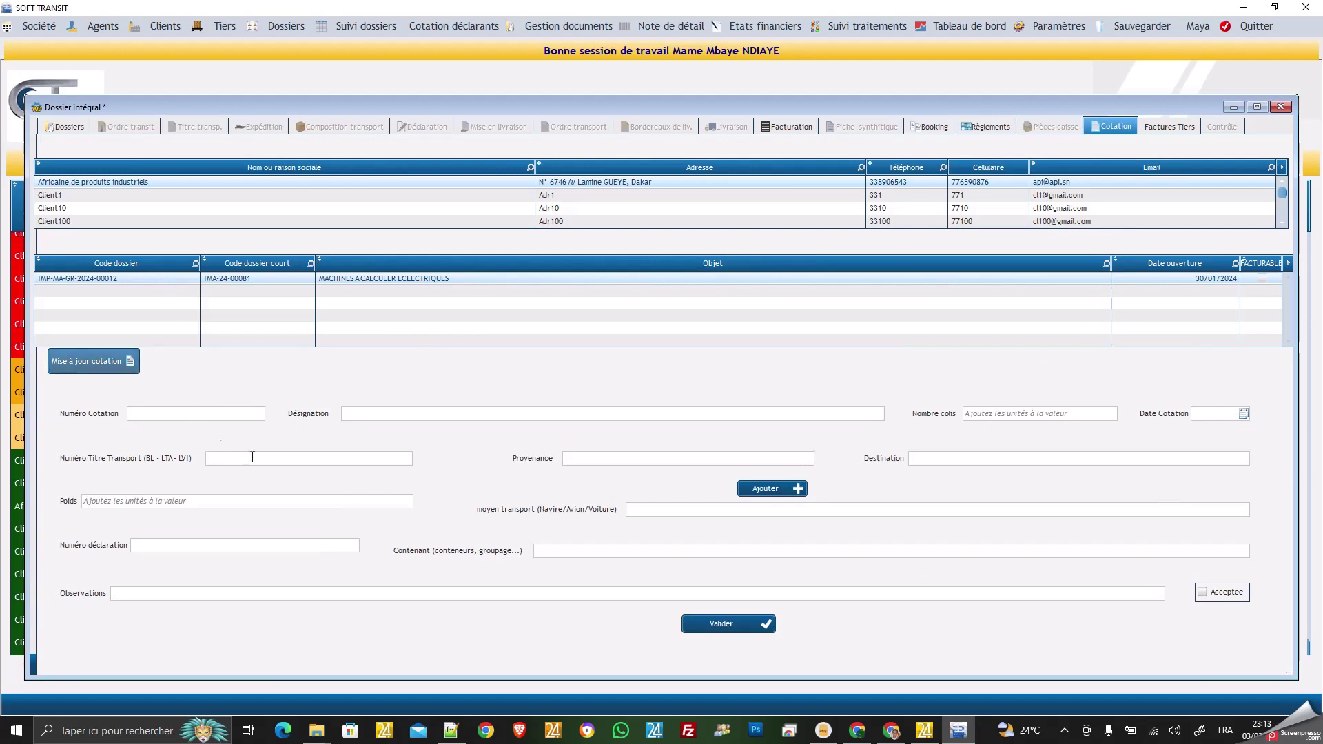
{"action": "left_click", "coordinate": [628, 555]}
{"action": "left_click", "coordinate": [1170, 128]}
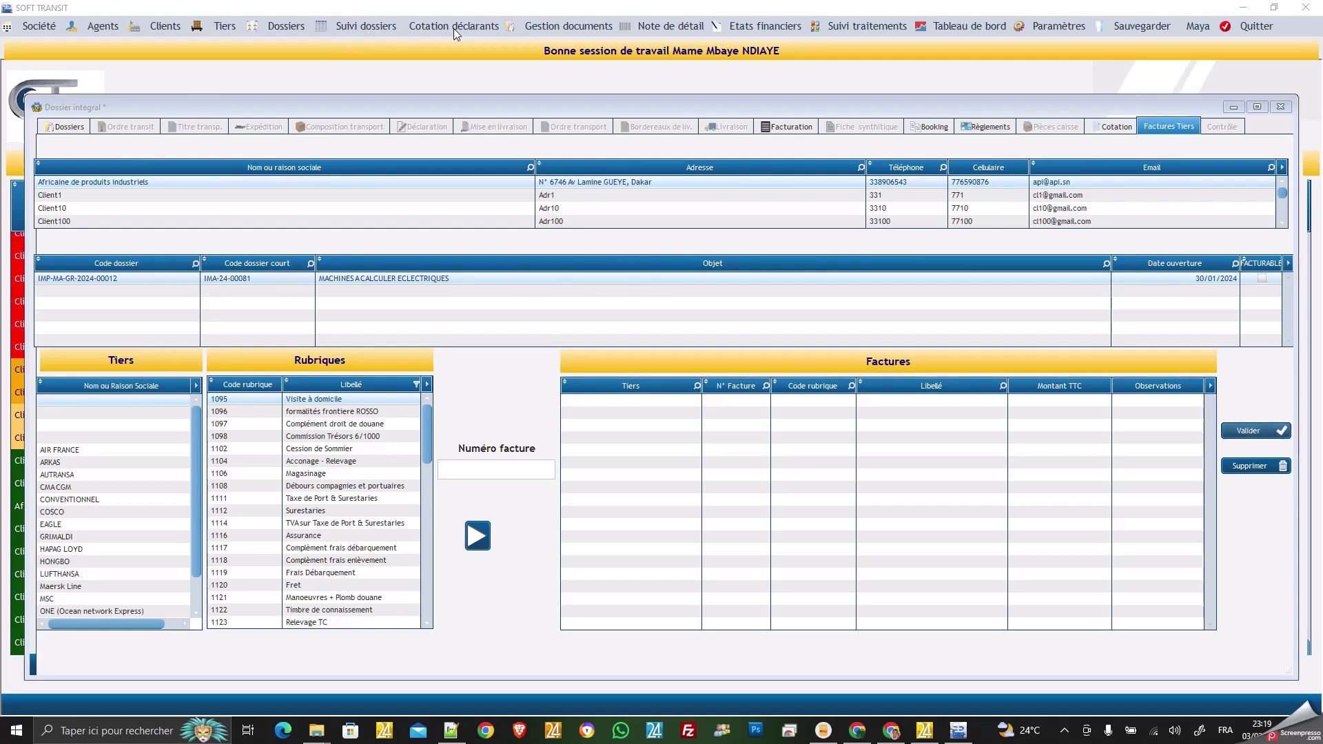
{"action": "left_click", "coordinate": [297, 27]}
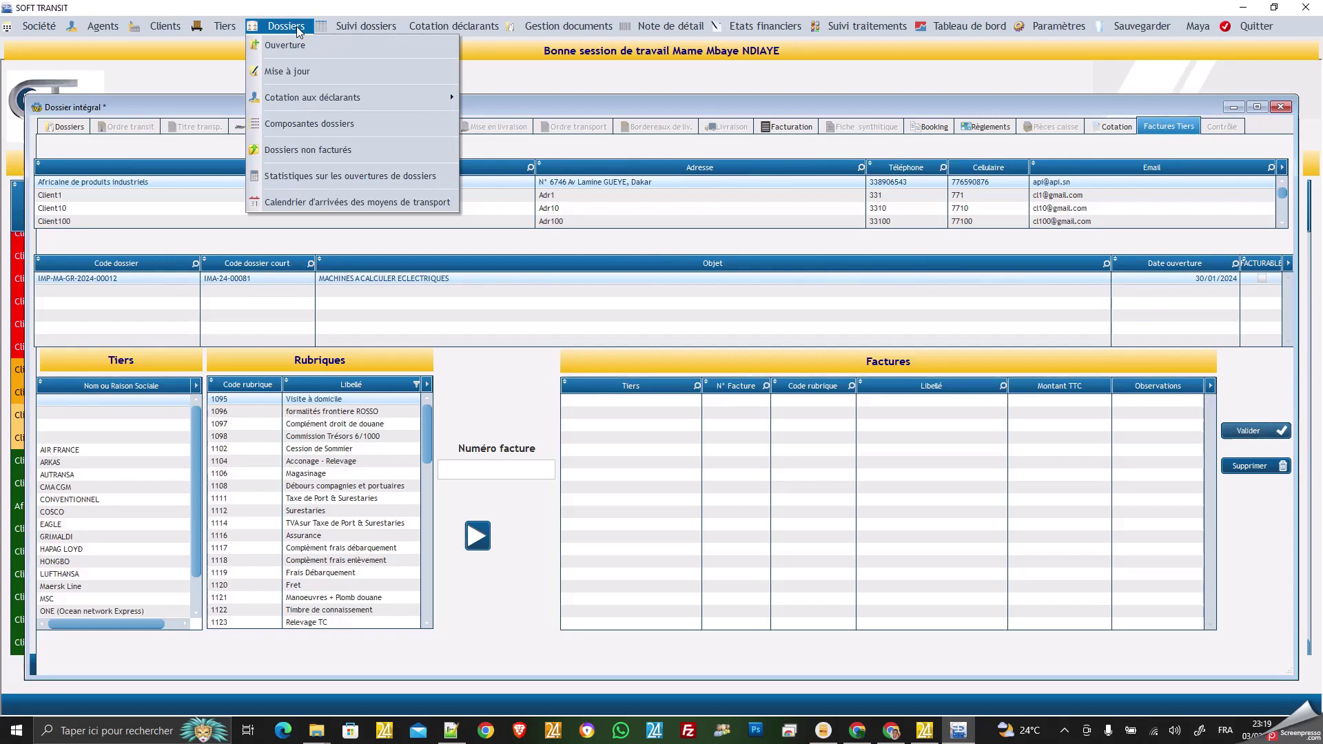
{"action": "left_click", "coordinate": [304, 148]}
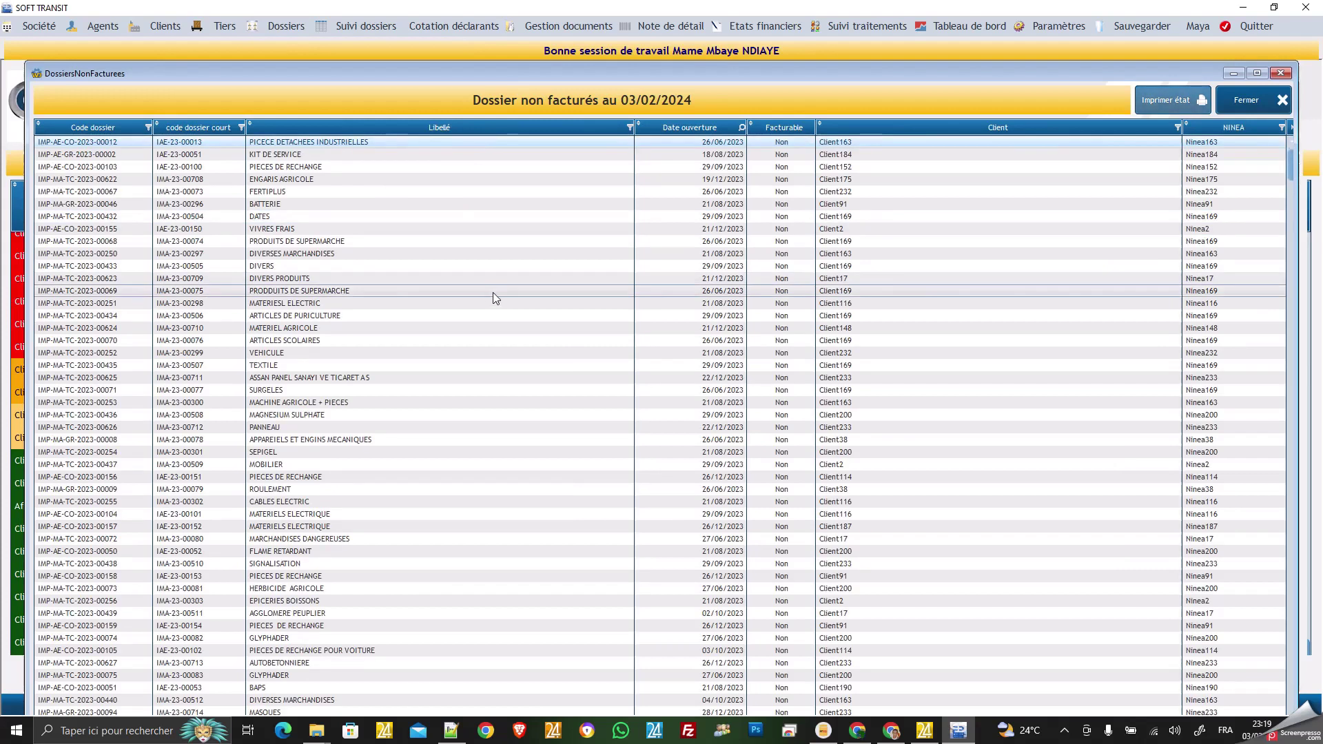
{"action": "scroll", "coordinate": [493, 292], "scroll_direction": "down", "scroll_amount": 3}
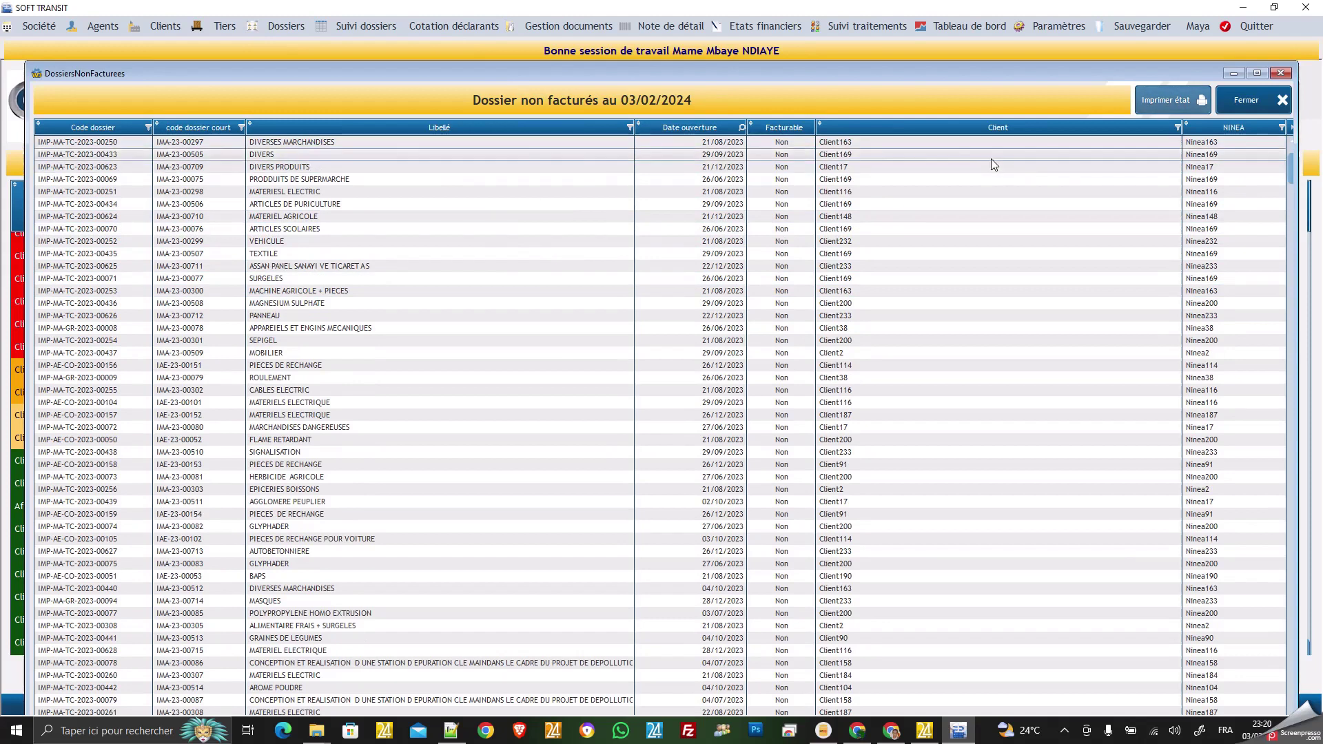
{"action": "left_click", "coordinate": [1244, 101]}
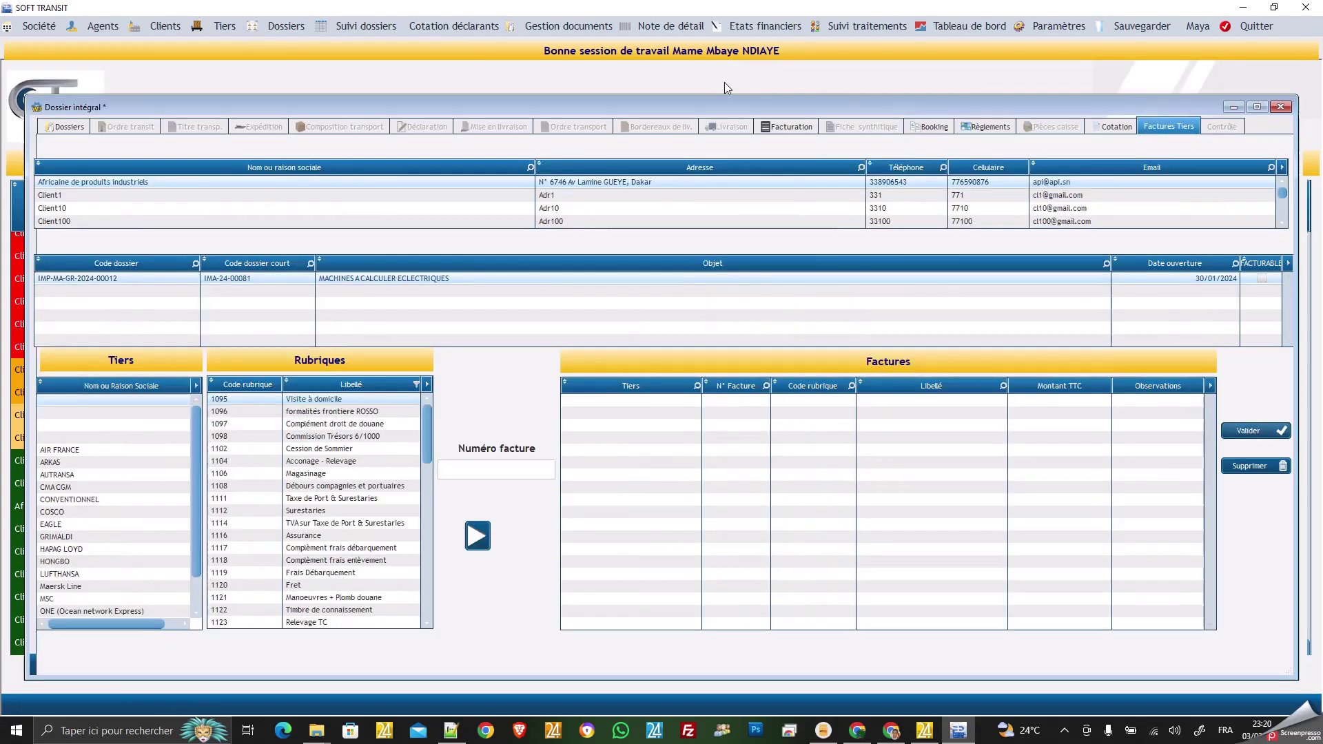
Consult the Cotation déclarants table, close it, and bring up the Gestion documents window.
{"action": "left_click", "coordinate": [476, 28]}
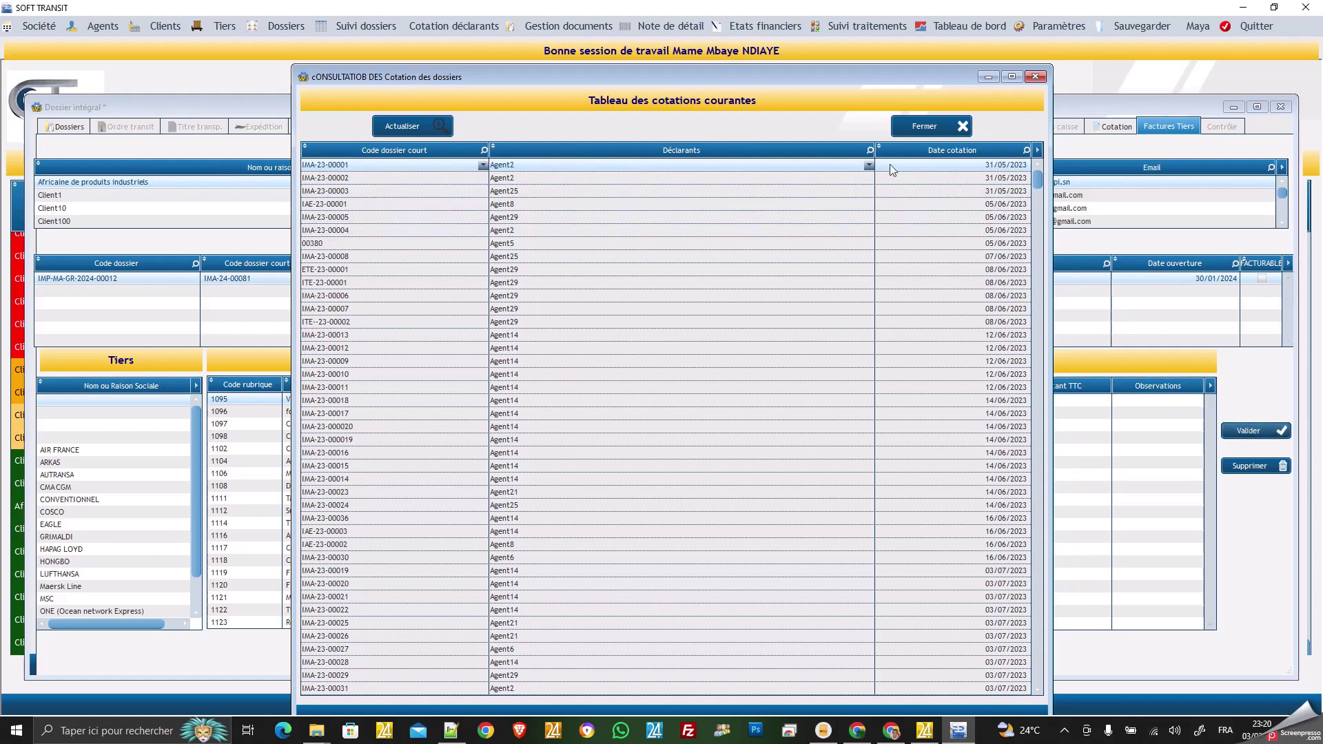
{"action": "left_click", "coordinate": [927, 128]}
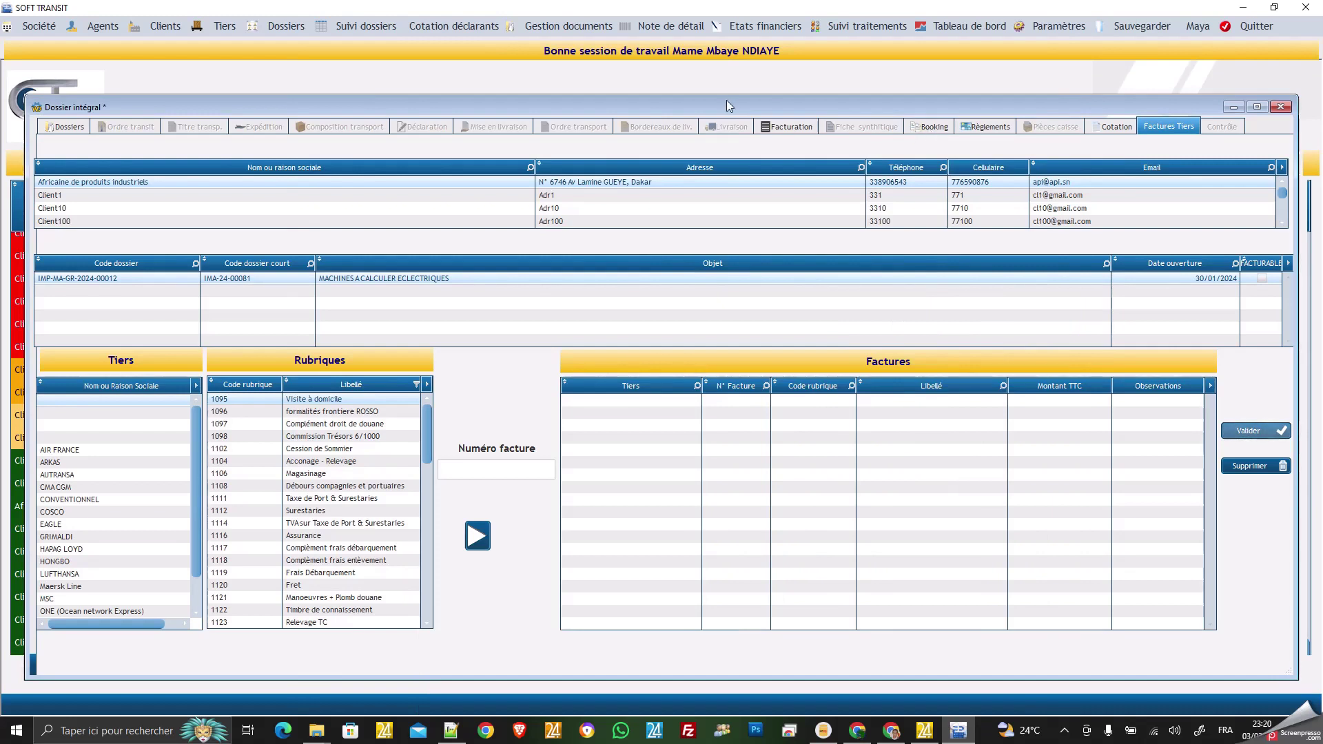
{"action": "left_click", "coordinate": [586, 28]}
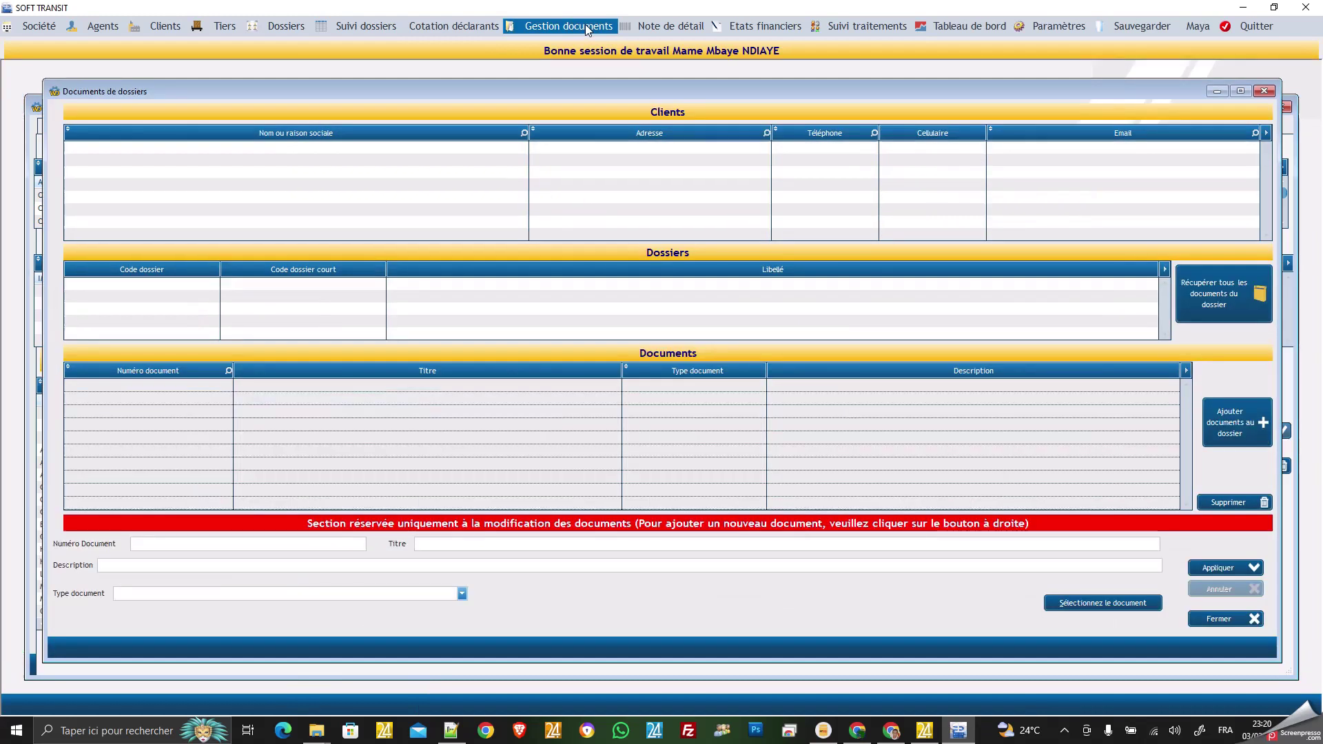
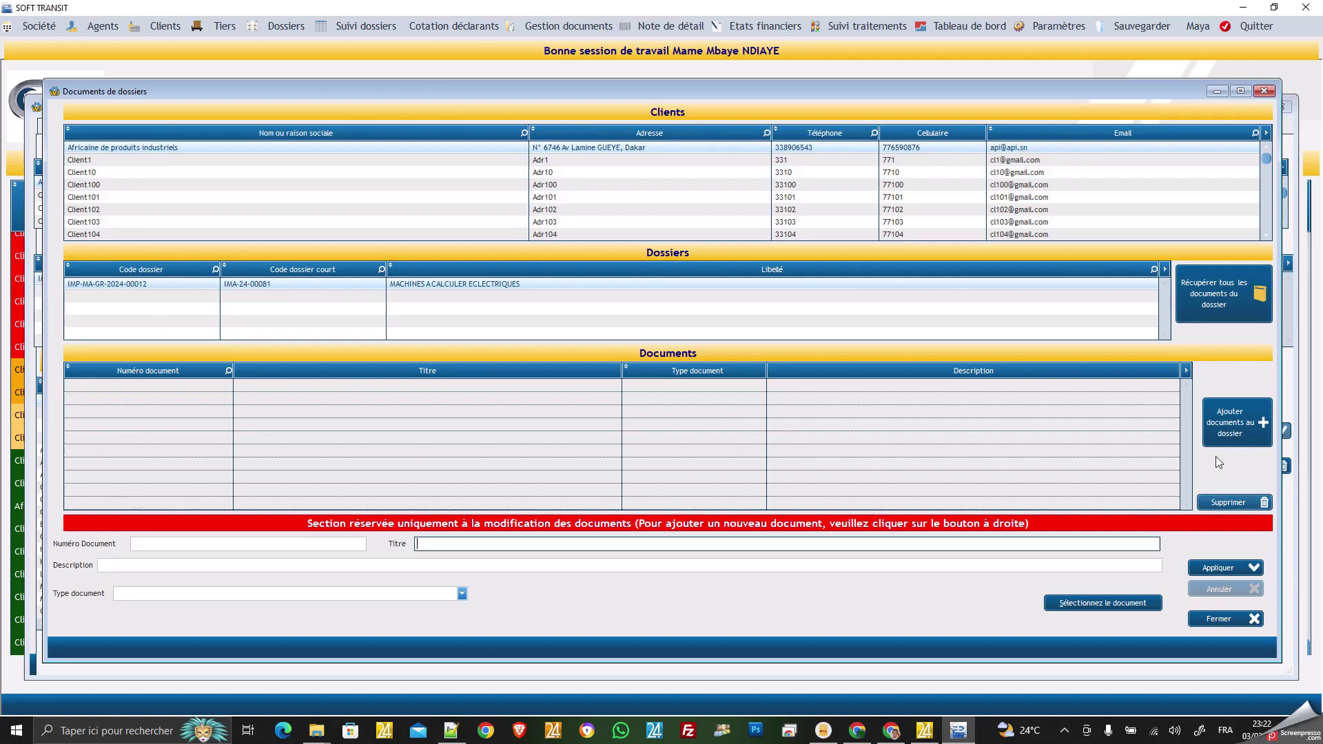
Add a new dossier document numbered 6666, titled OT, of type Ordre de transit, and choose its file.
{"action": "left_click", "coordinate": [1225, 427]}
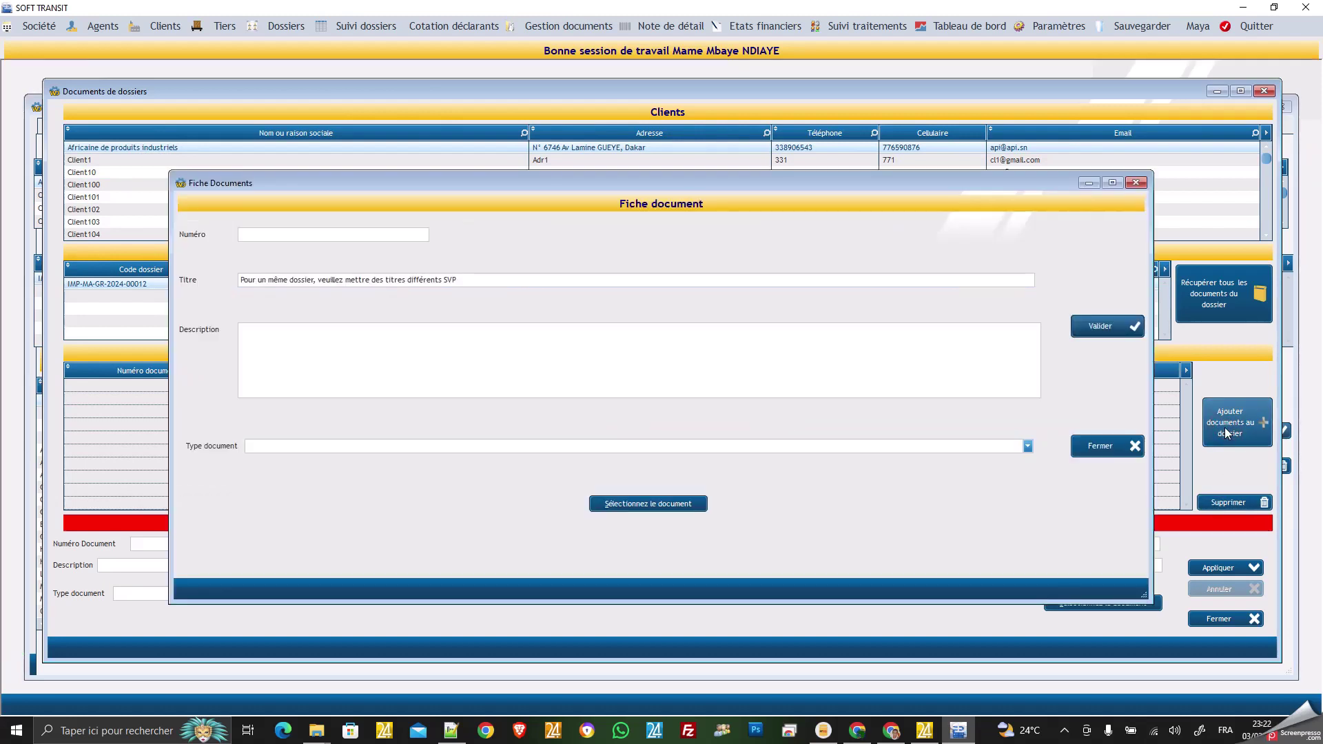
{"action": "left_click", "coordinate": [358, 235]}
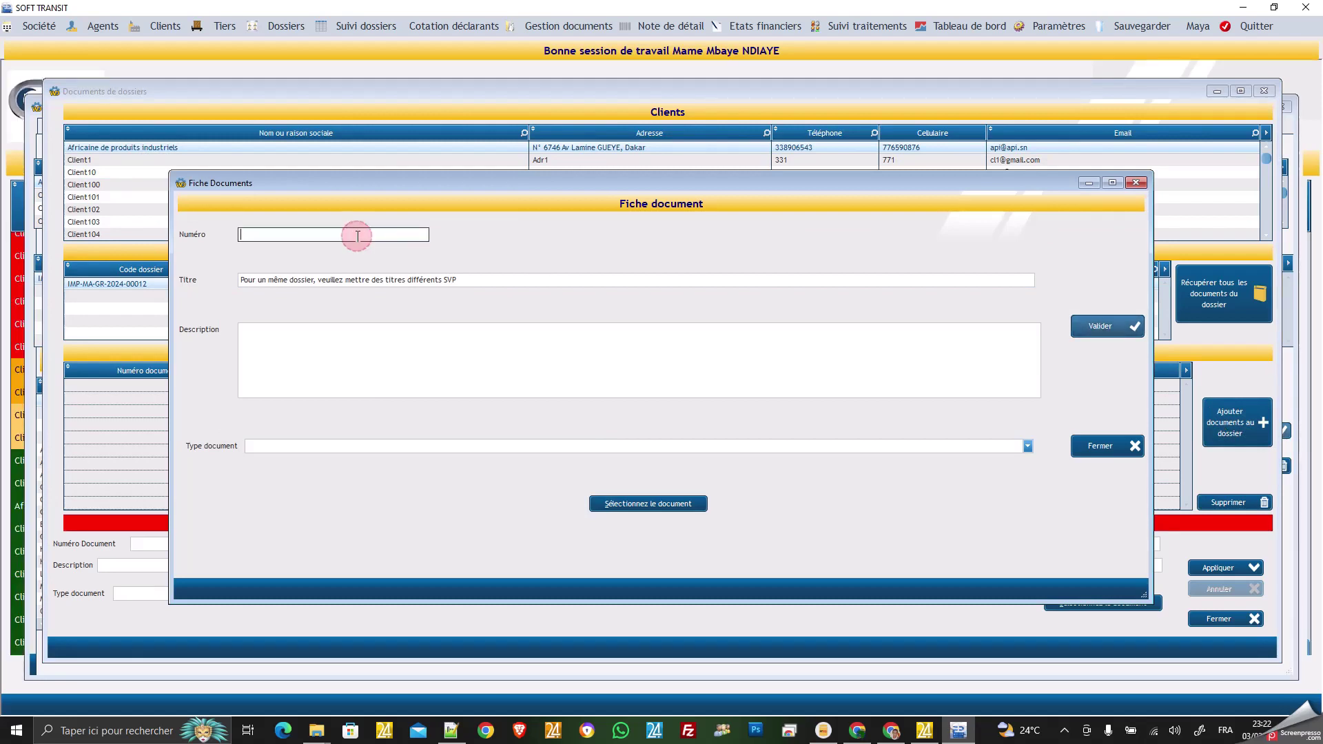
{"action": "type", "text": "6666"}
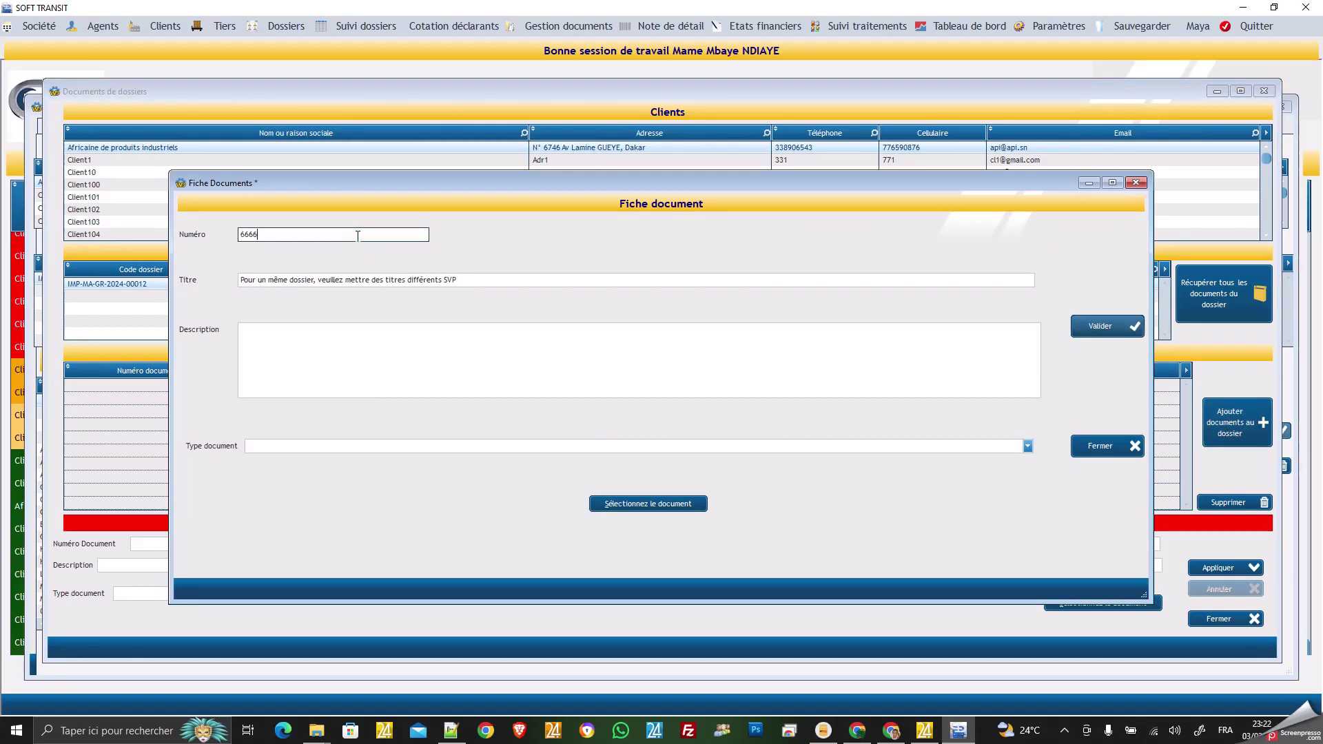
{"action": "left_click", "coordinate": [345, 278]}
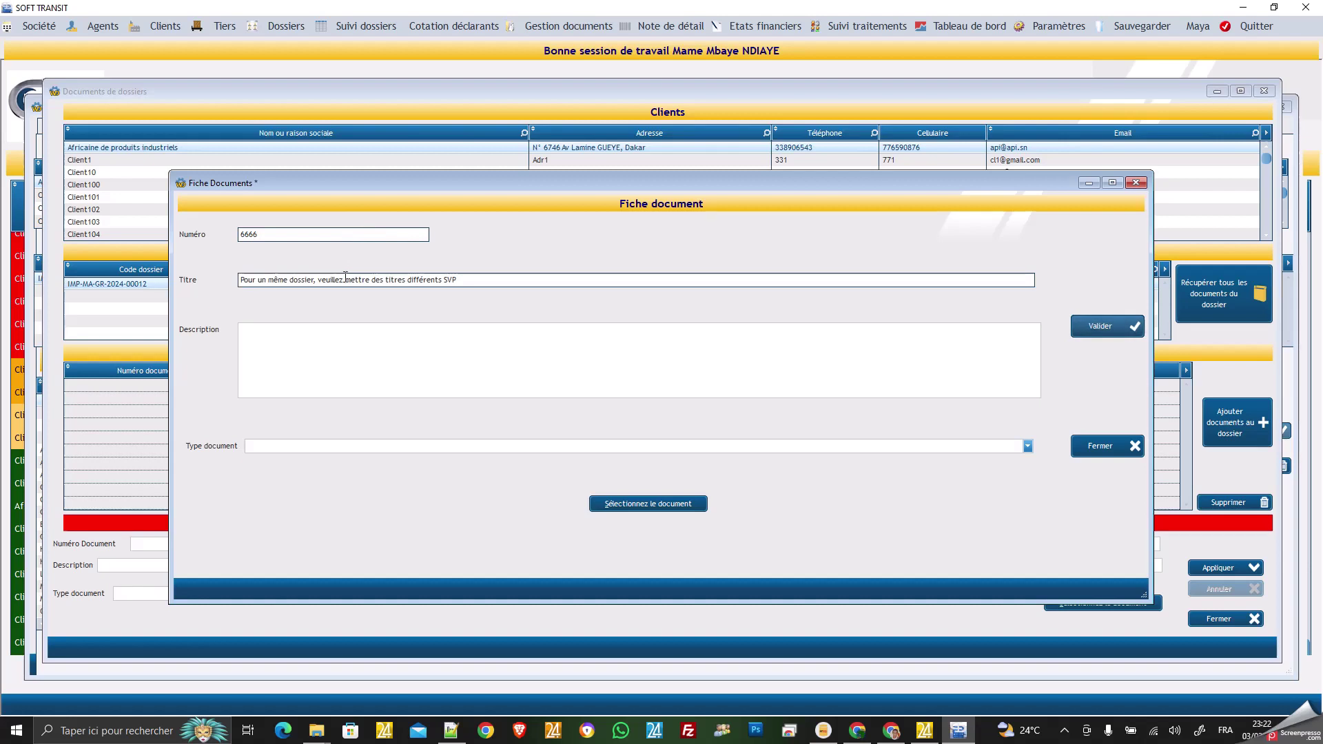
{"action": "key", "text": "shift+Tab"}
{"action": "left_click", "coordinate": [345, 275]}
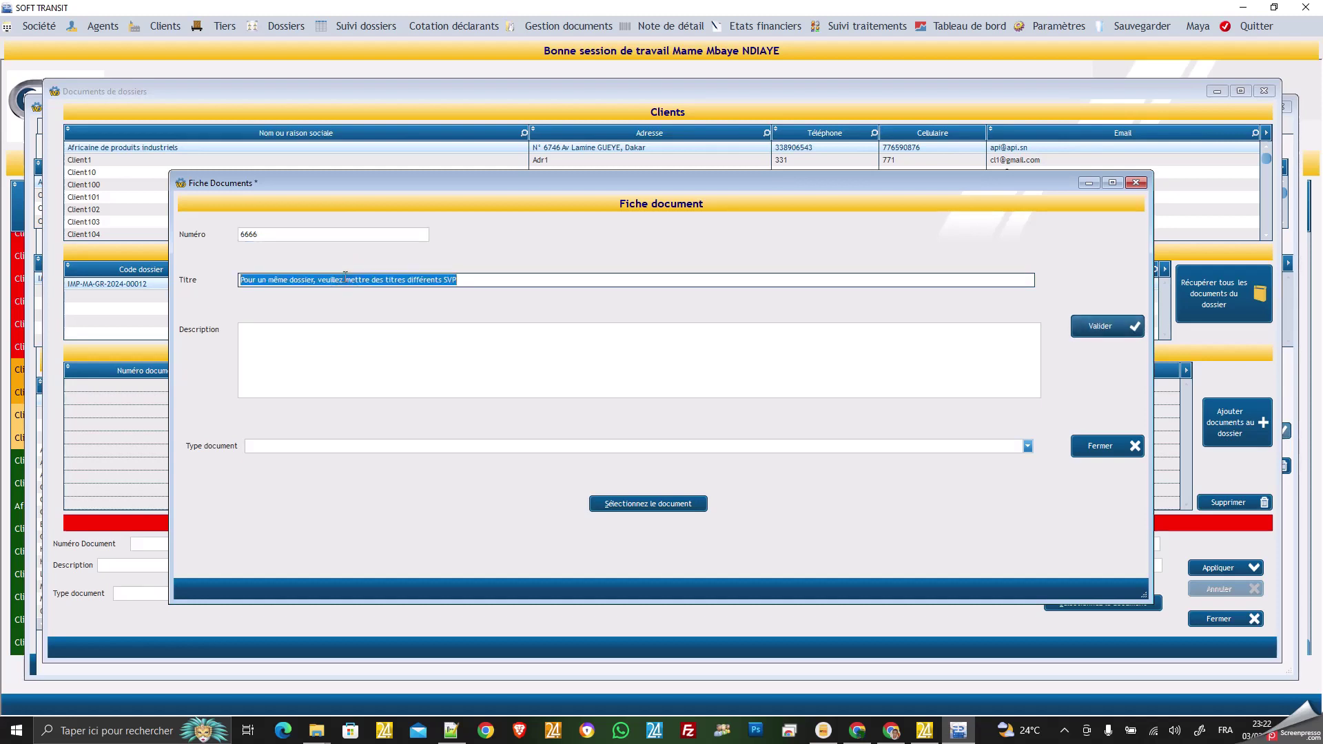
{"action": "type", "text": "OT"}
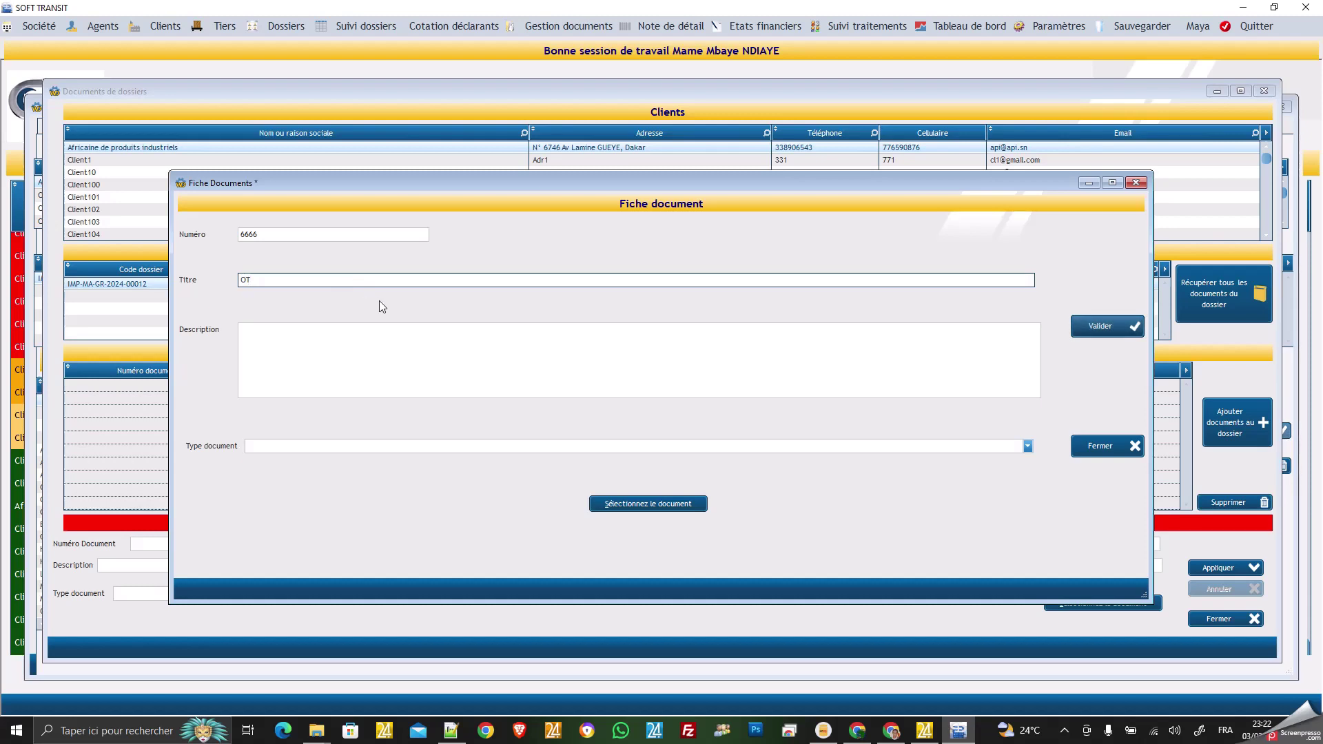
{"action": "left_click", "coordinate": [384, 344]}
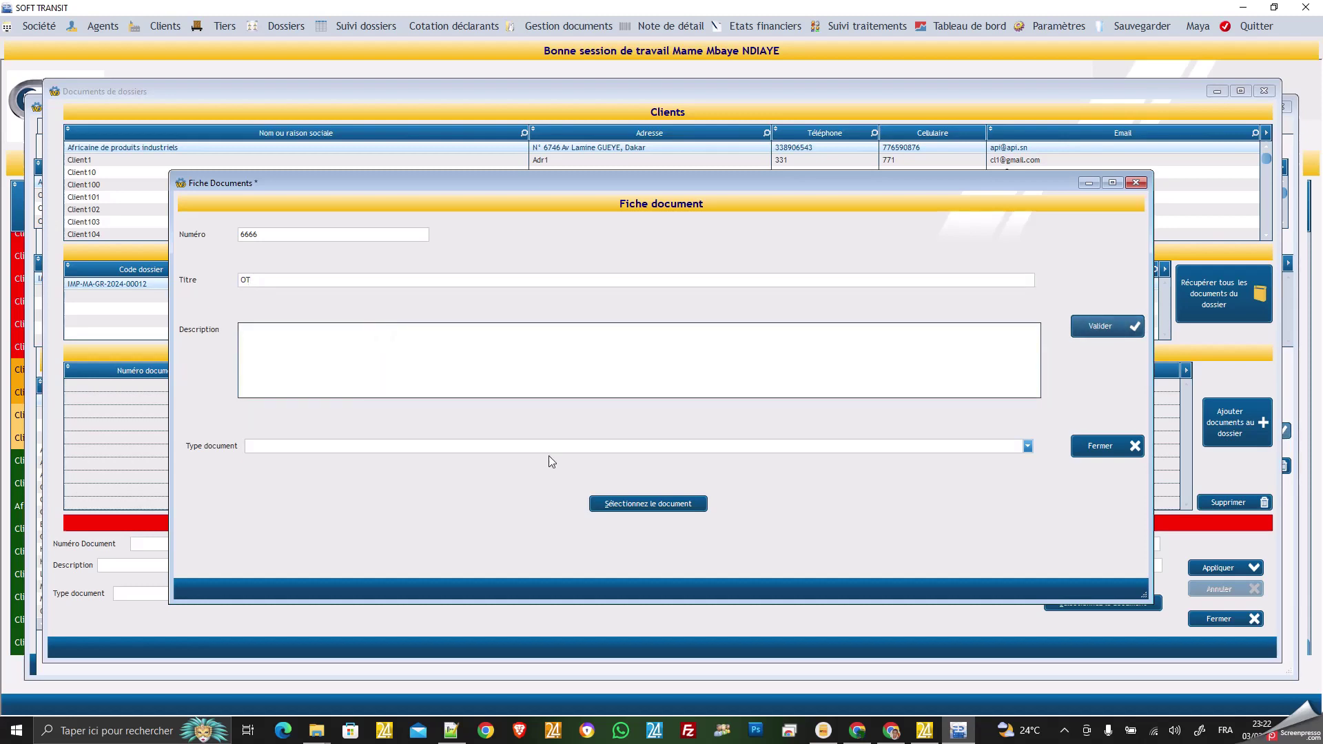
{"action": "left_click", "coordinate": [1027, 448]}
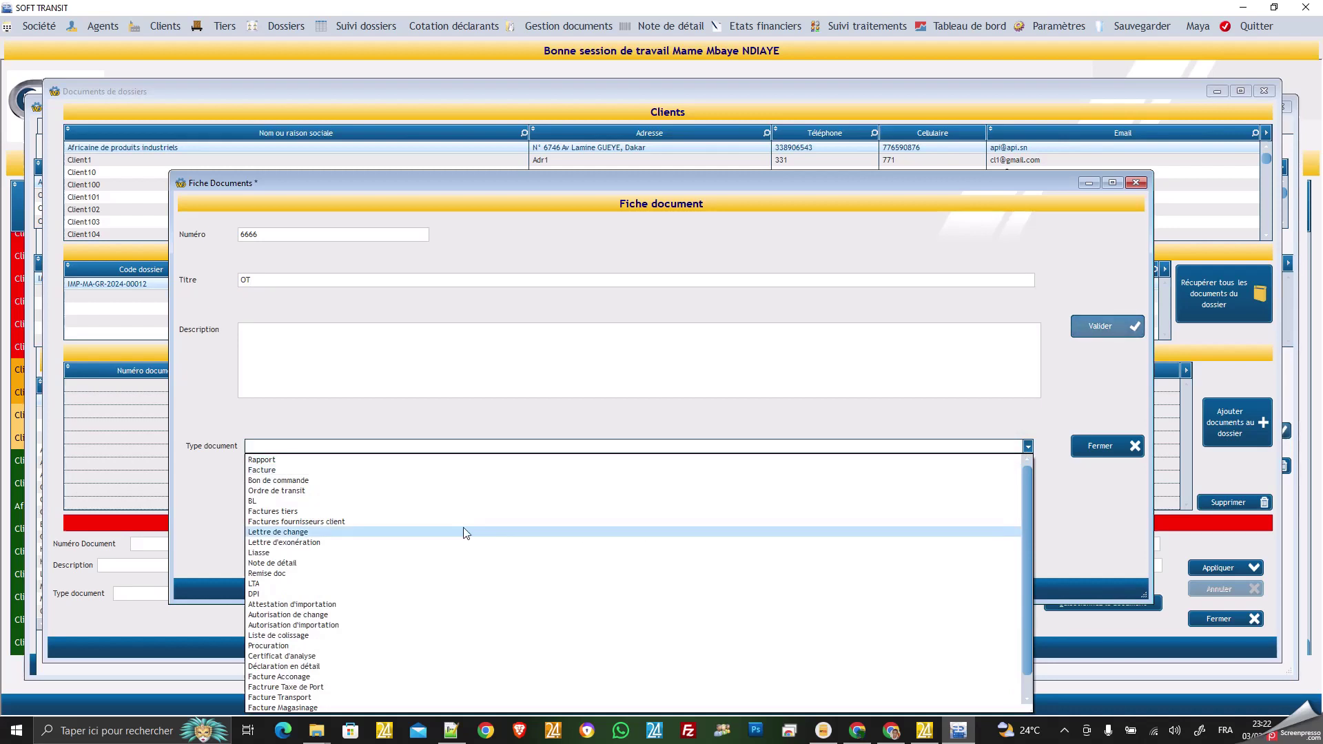
{"action": "left_click", "coordinate": [325, 491]}
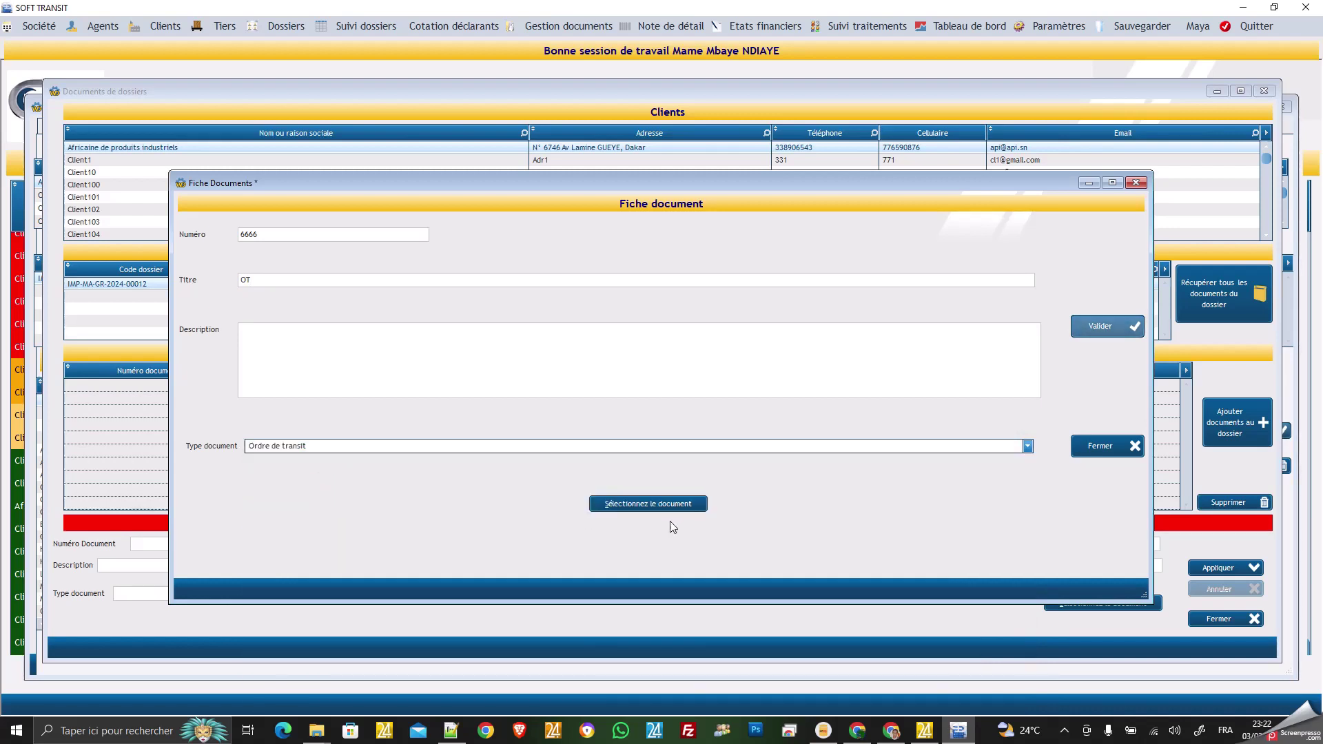
{"action": "left_click", "coordinate": [652, 503]}
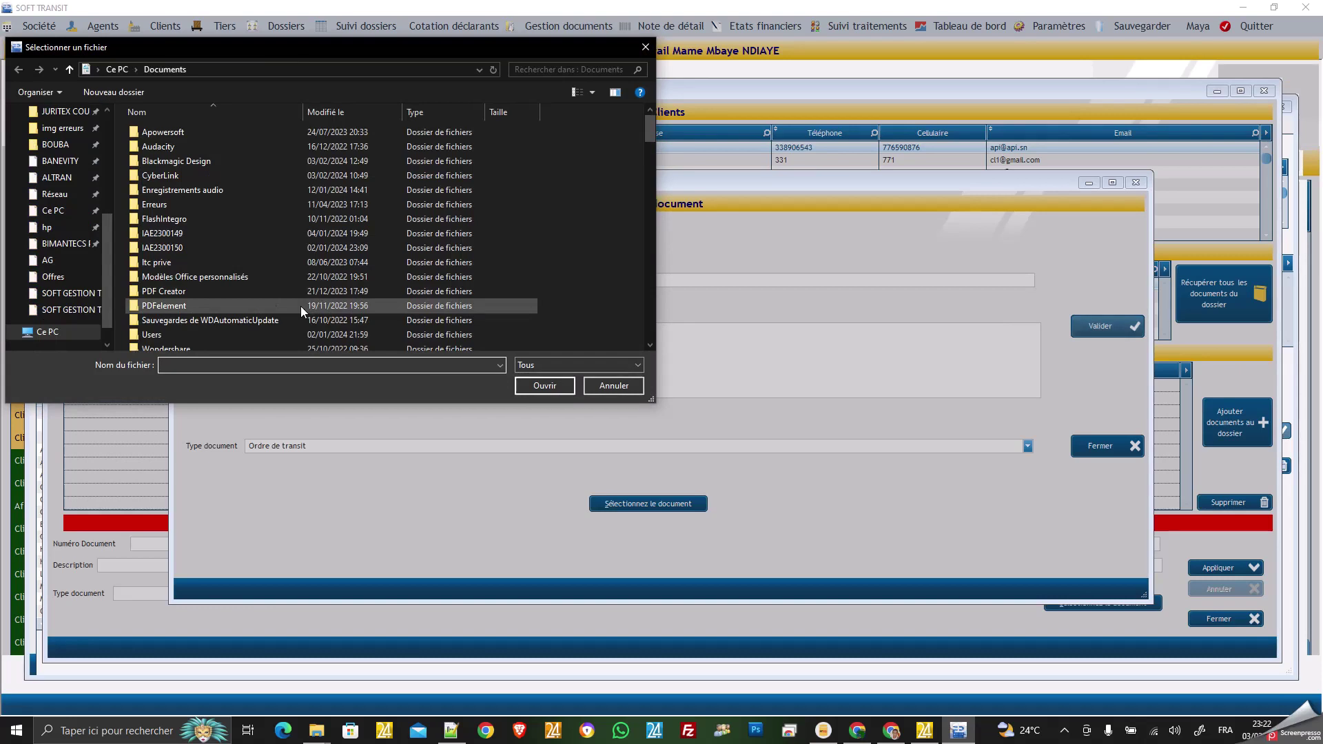
Attach A112.pdf from the Documents folder and save the OT document with Valider.
{"action": "scroll", "coordinate": [76, 196], "scroll_direction": "down", "scroll_amount": 3}
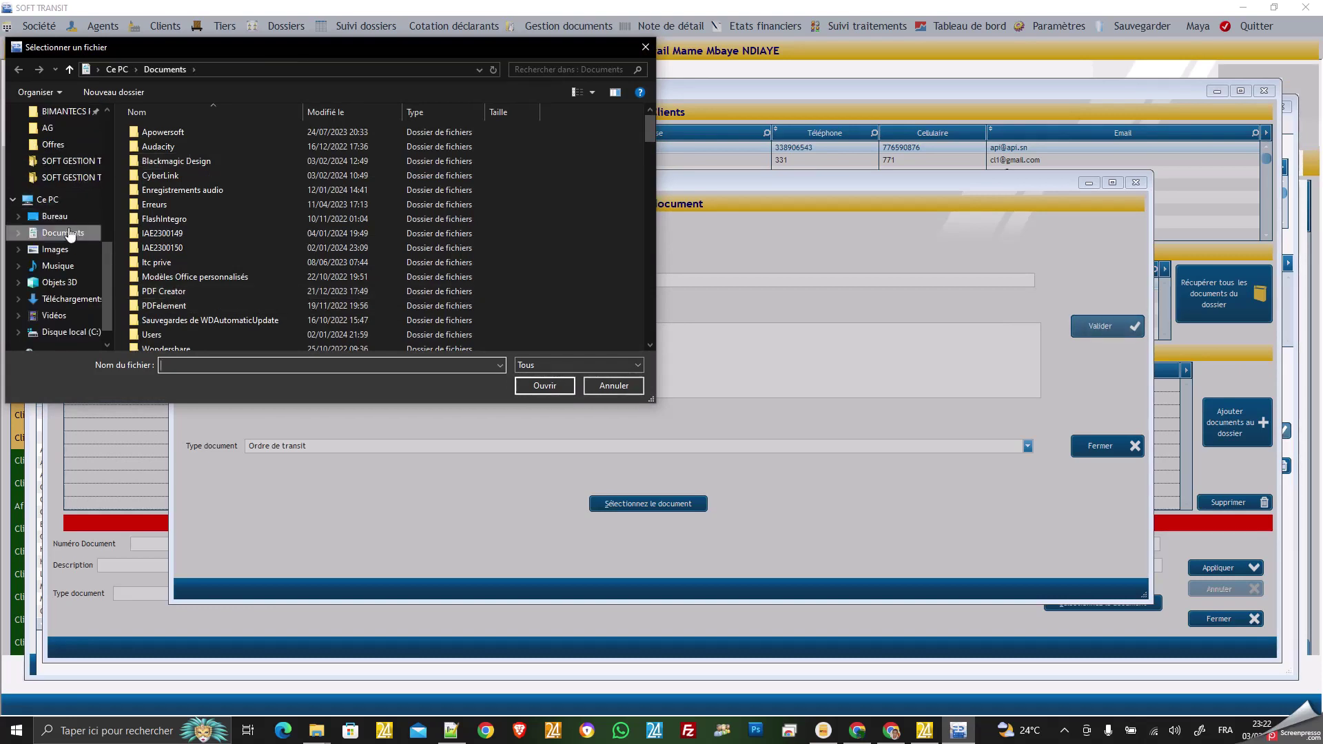
{"action": "scroll", "coordinate": [68, 190], "scroll_direction": "up", "scroll_amount": 2}
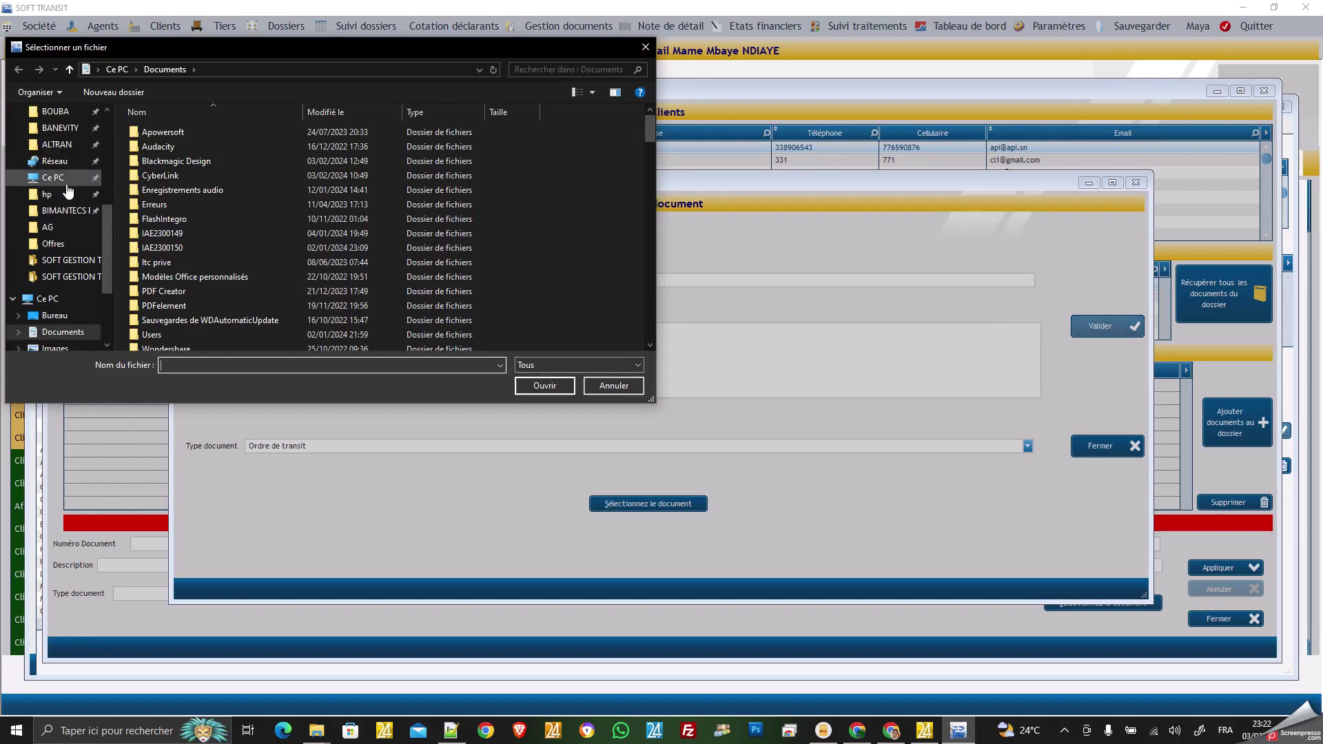
{"action": "scroll", "coordinate": [66, 184], "scroll_direction": "up", "scroll_amount": 5}
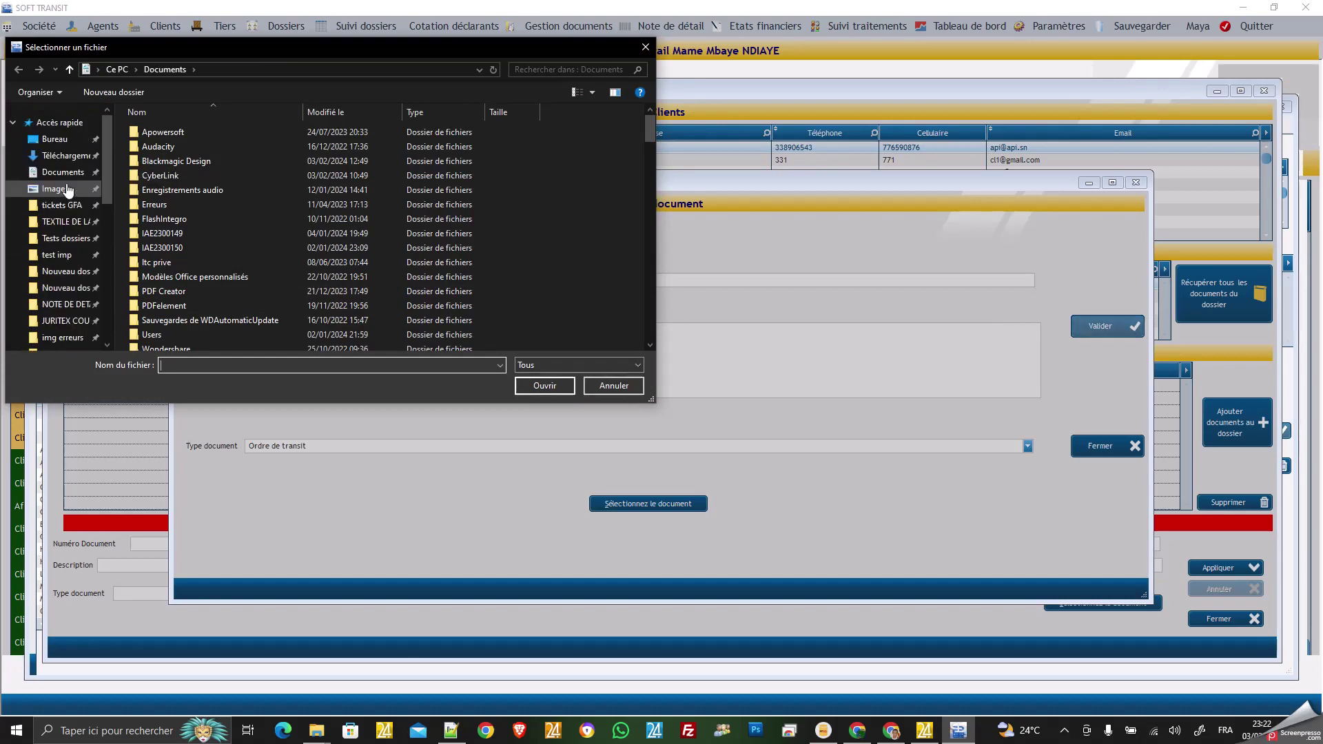
{"action": "left_click", "coordinate": [66, 175]}
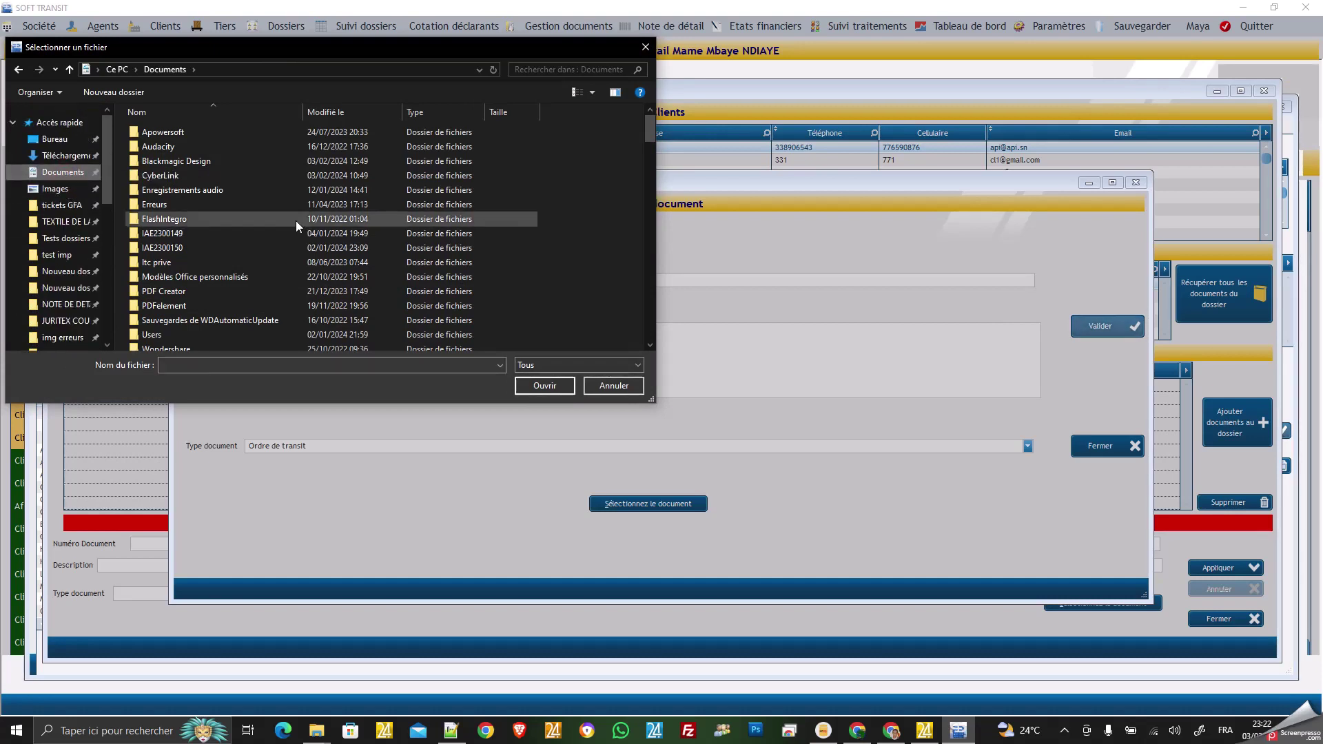
{"action": "scroll", "coordinate": [243, 225], "scroll_direction": "down", "scroll_amount": 7}
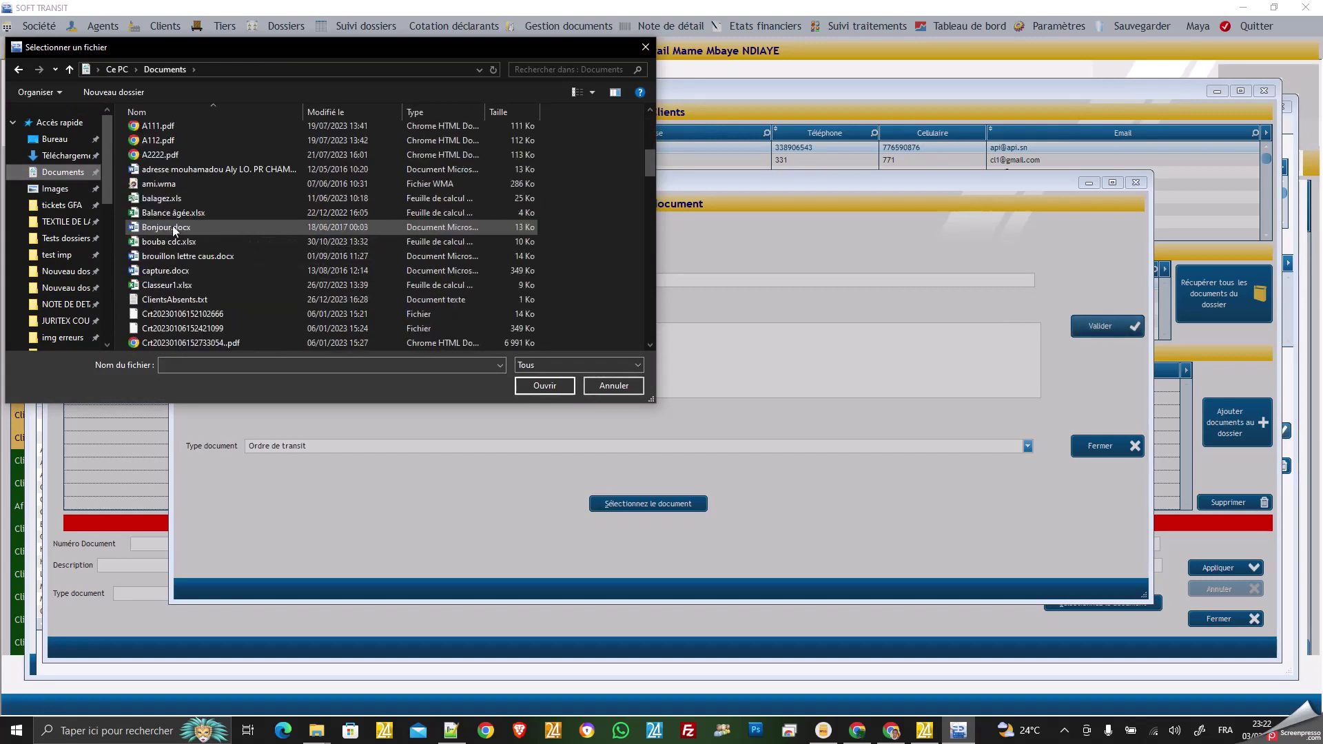
{"action": "double_click", "coordinate": [159, 141]}
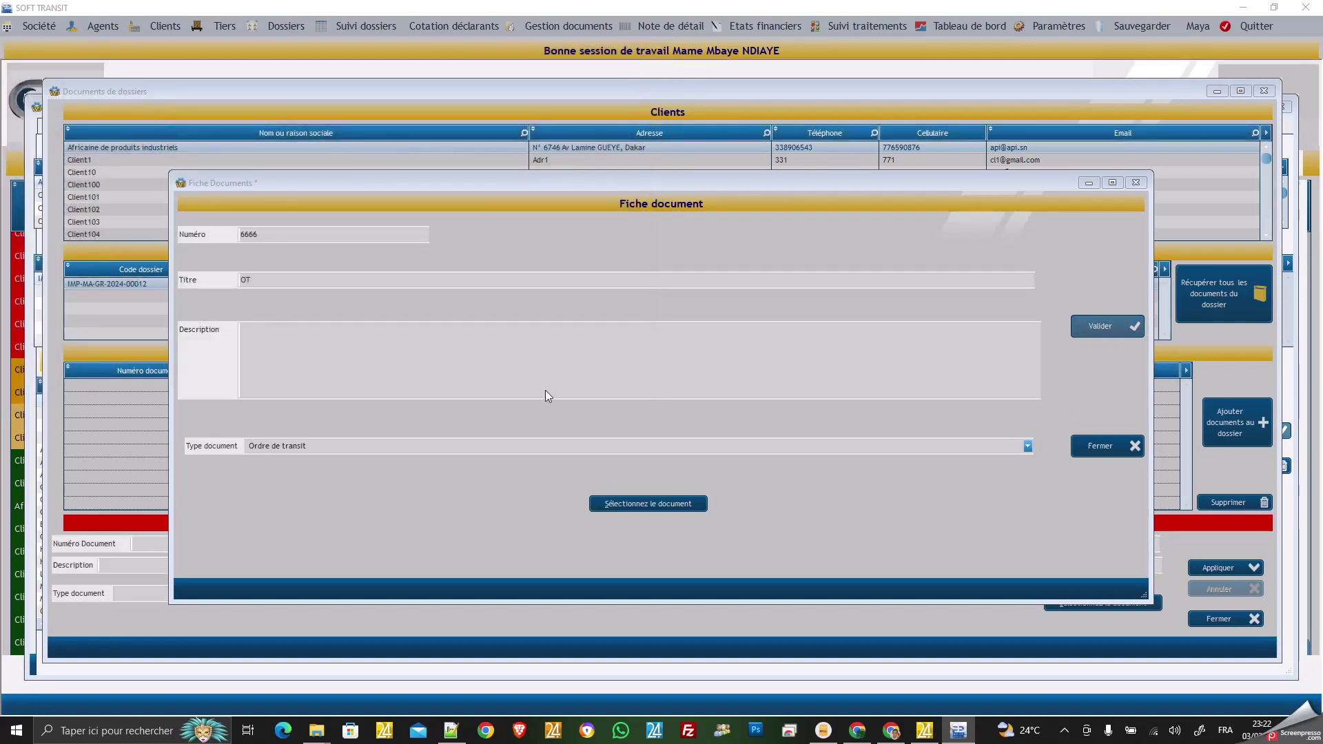
{"action": "left_click", "coordinate": [1102, 329]}
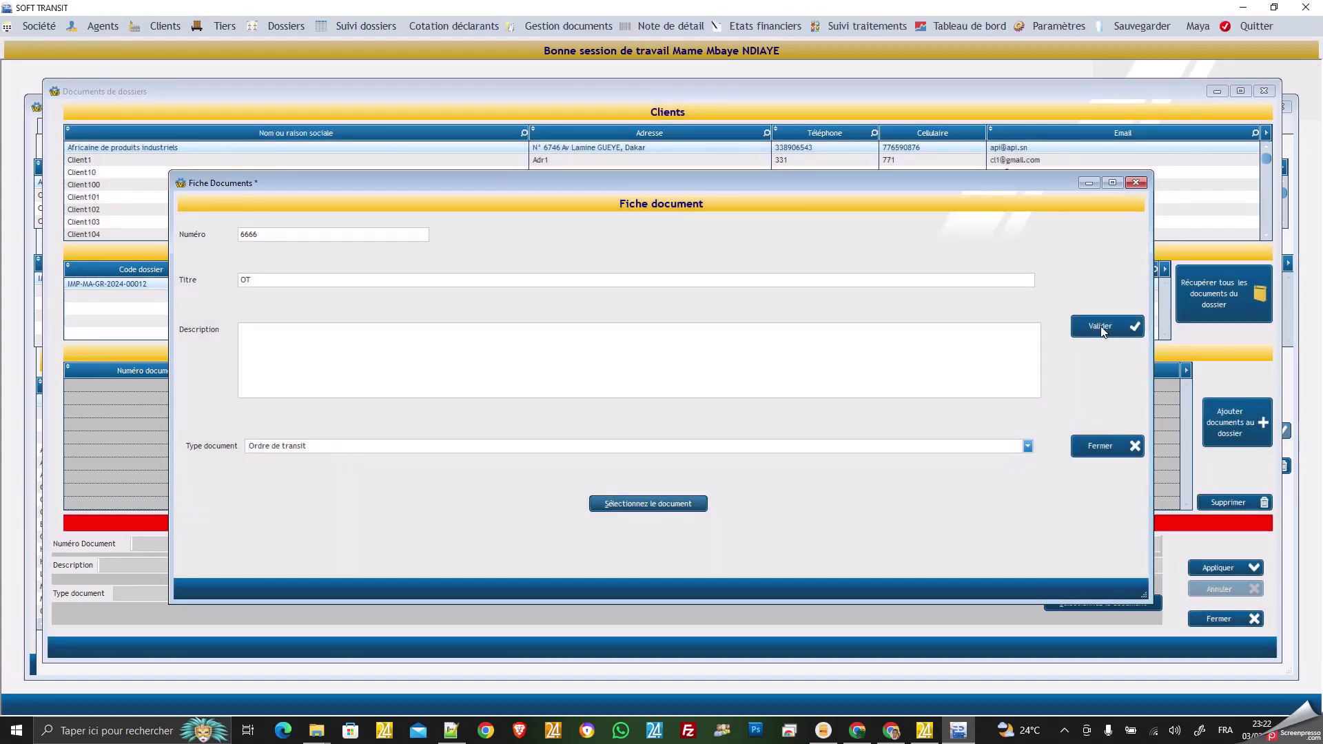
{"action": "left_click", "coordinate": [1102, 329]}
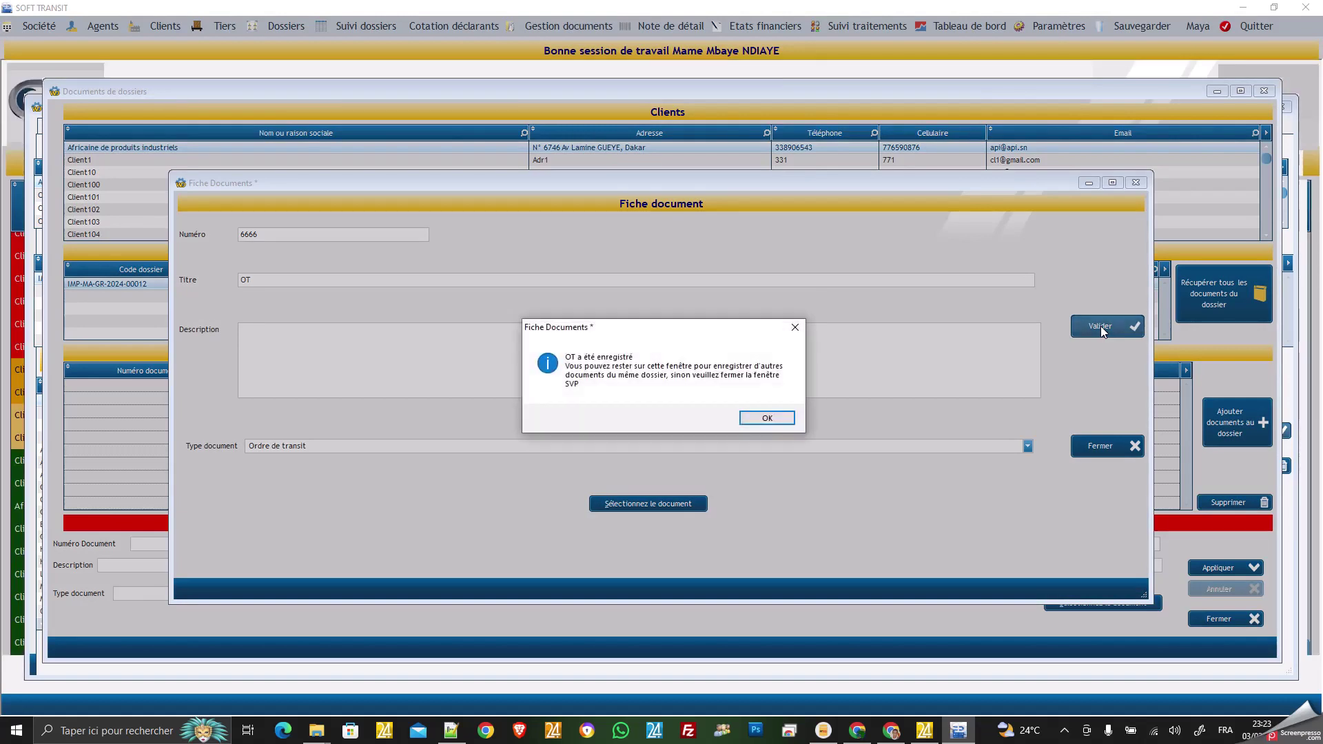
Dismiss the confirmation and enter a new document numbered 666666, titled BL, of type BL.
{"action": "left_click", "coordinate": [773, 416]}
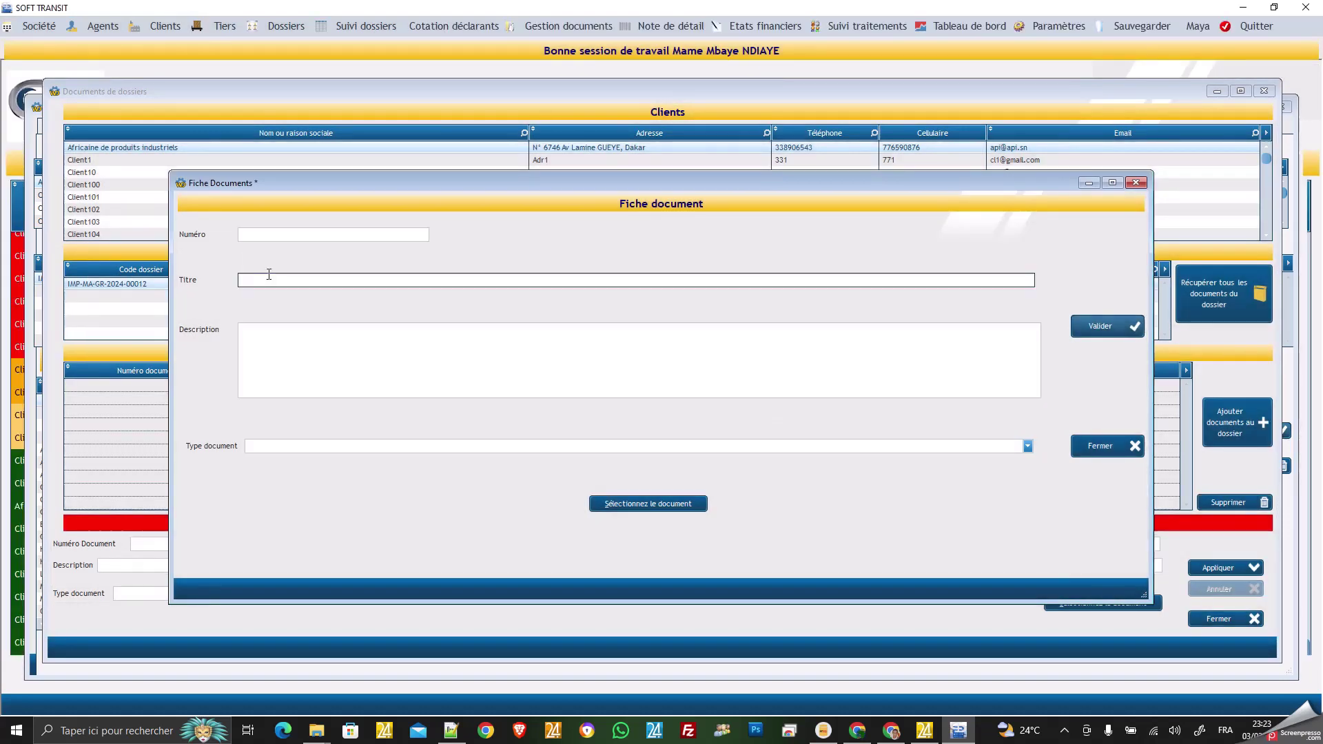
{"action": "left_click", "coordinate": [339, 235]}
{"action": "type", "text": "666666"}
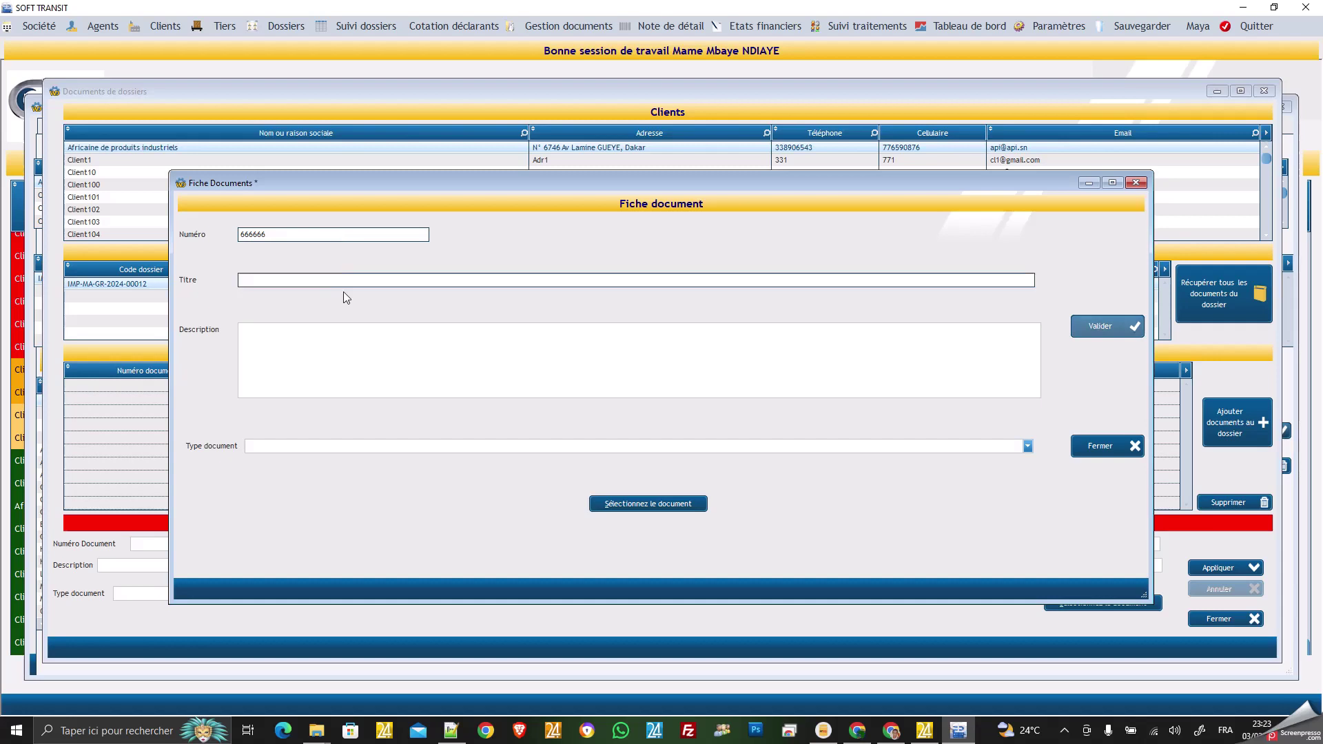
{"action": "left_click", "coordinate": [349, 280]}
{"action": "type", "text": "BL"}
{"action": "left_click", "coordinate": [508, 447]}
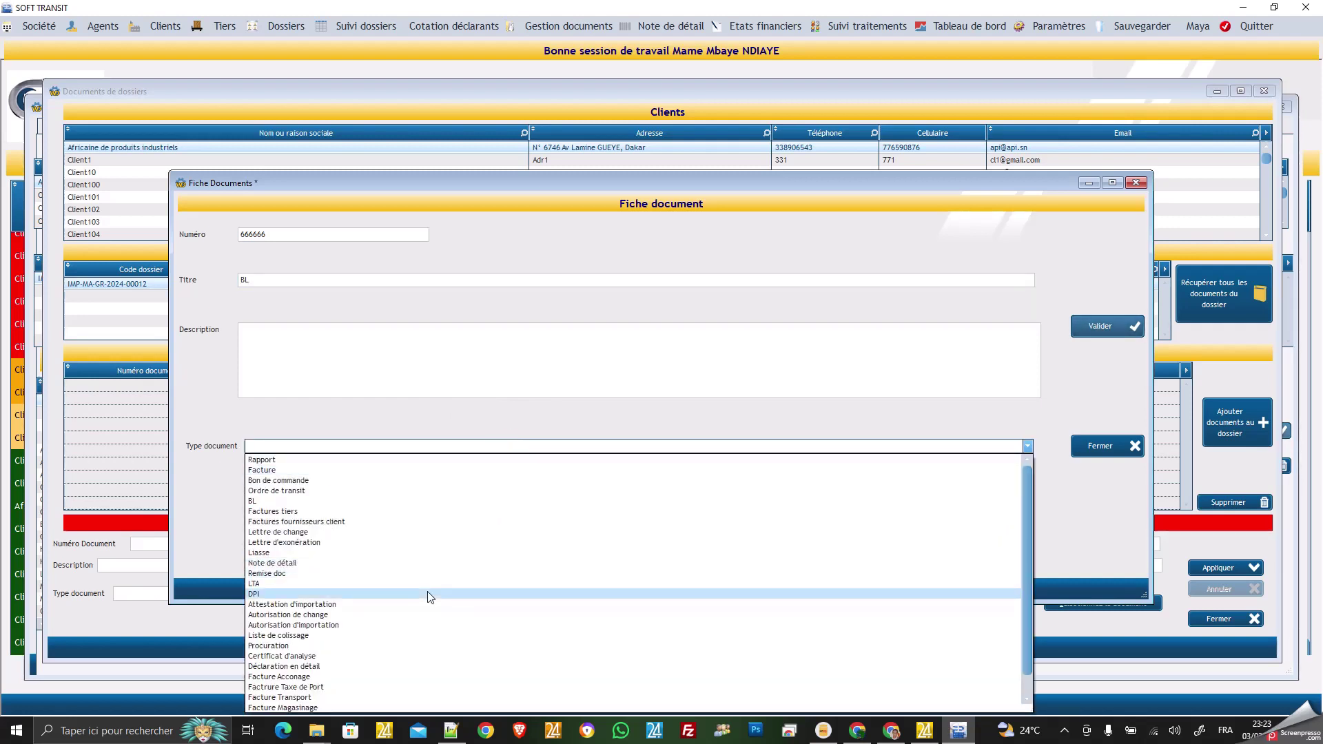
{"action": "scroll", "coordinate": [430, 596], "scroll_direction": "down", "scroll_amount": 2}
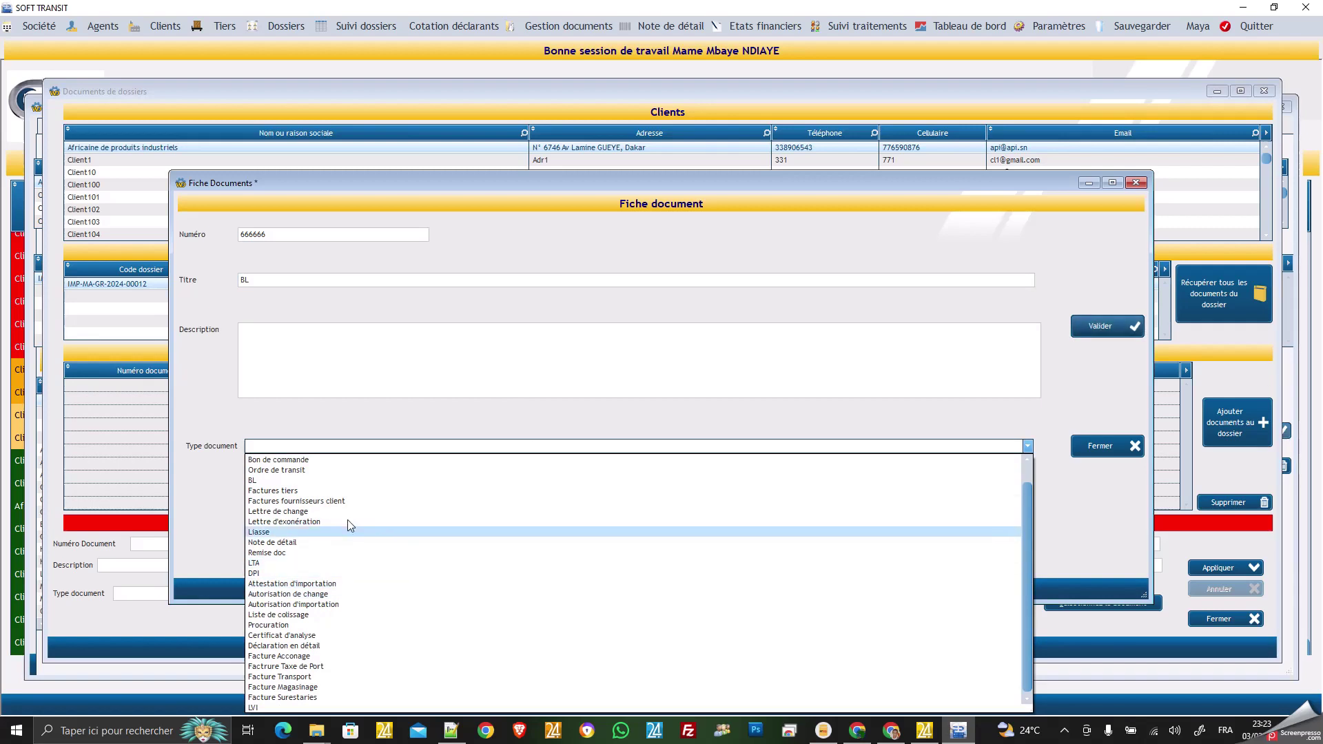
{"action": "left_click", "coordinate": [314, 481]}
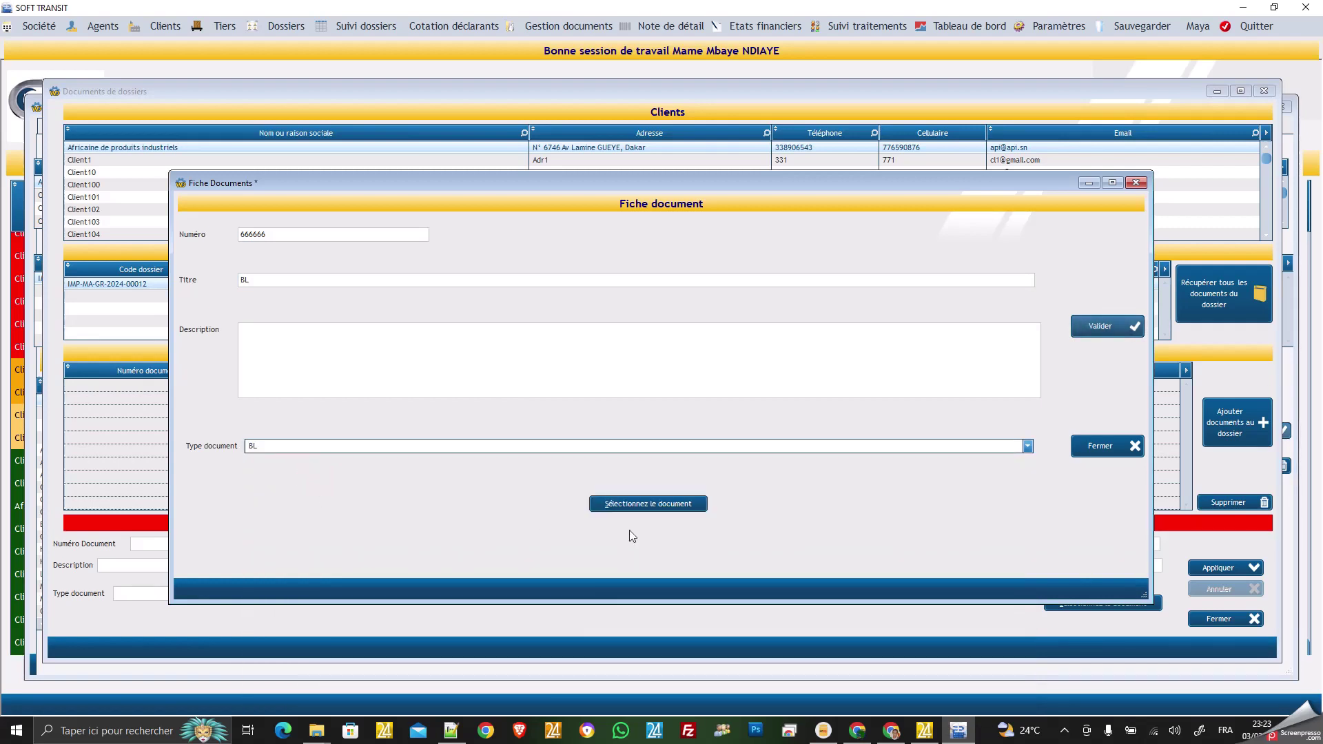
Attach Bonjour.docx, save the BL document, and acknowledge the saved message.
{"action": "left_click", "coordinate": [648, 504]}
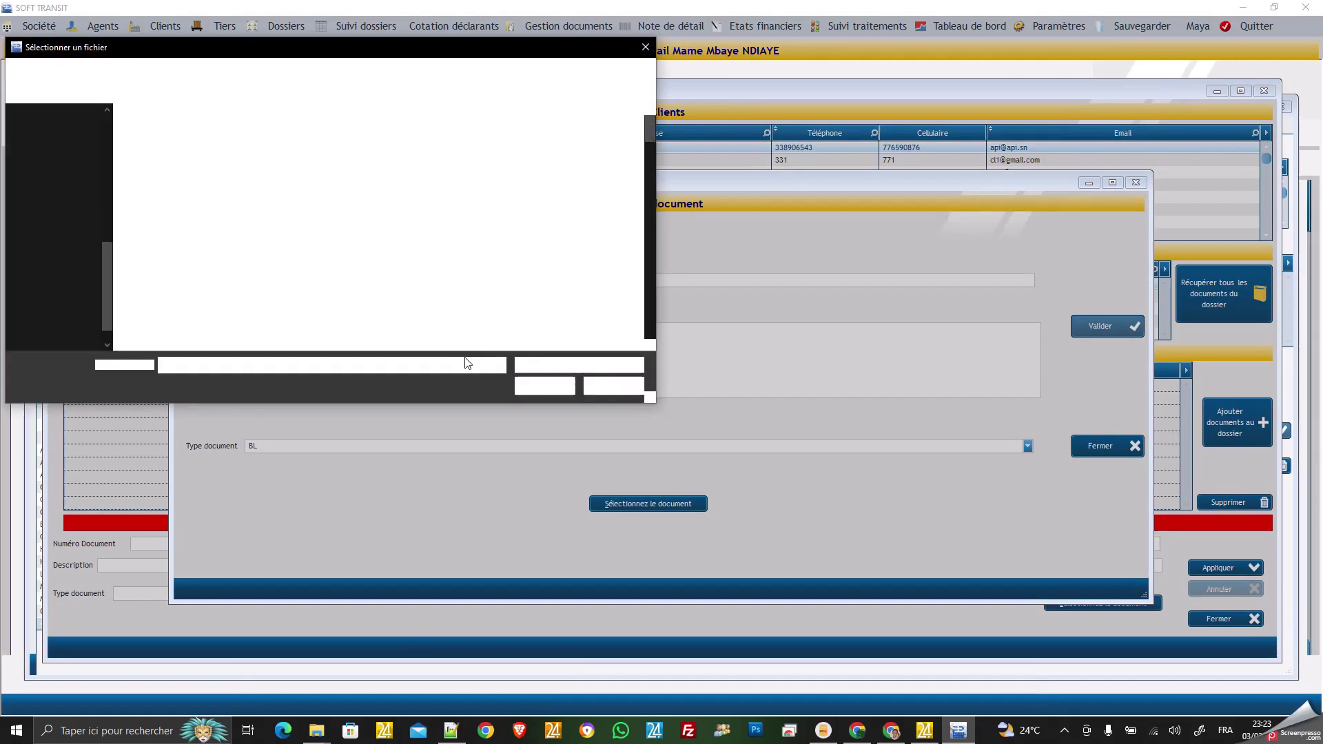
{"action": "scroll", "coordinate": [290, 270], "scroll_direction": "down", "scroll_amount": 6}
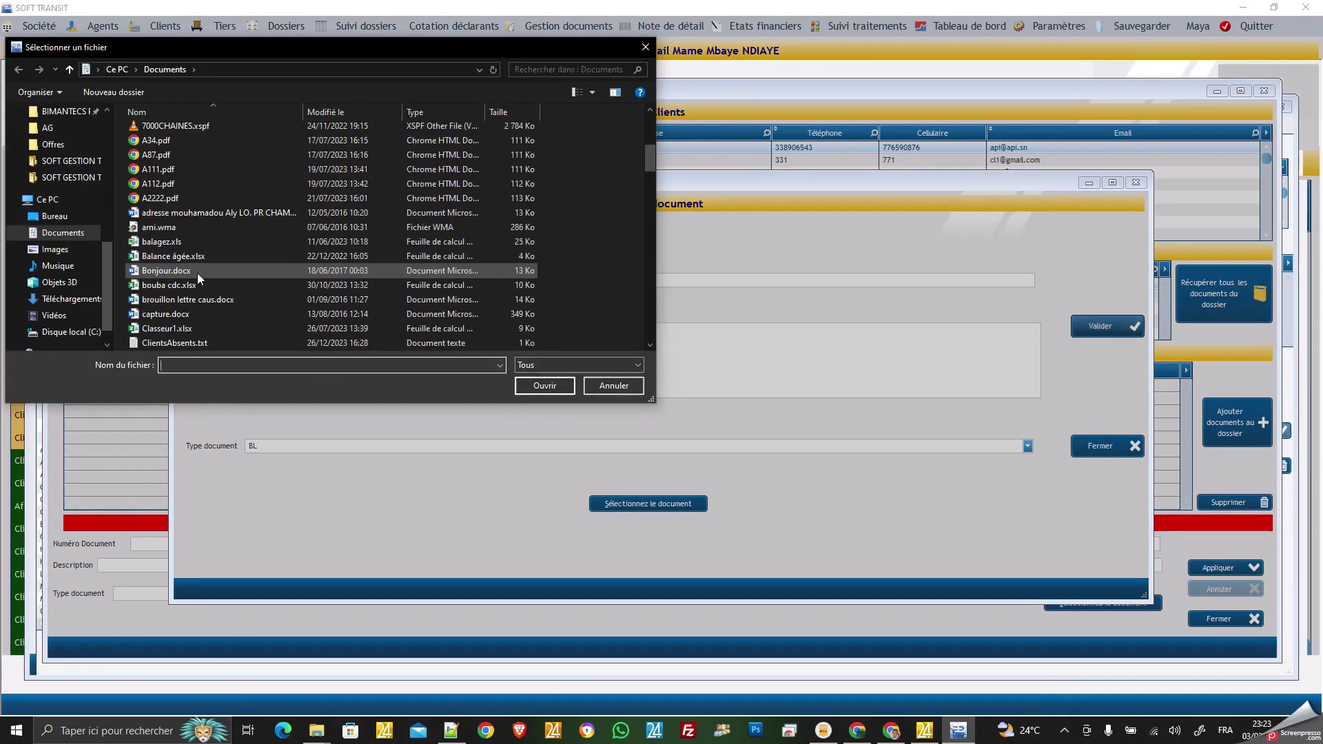
{"action": "double_click", "coordinate": [168, 271]}
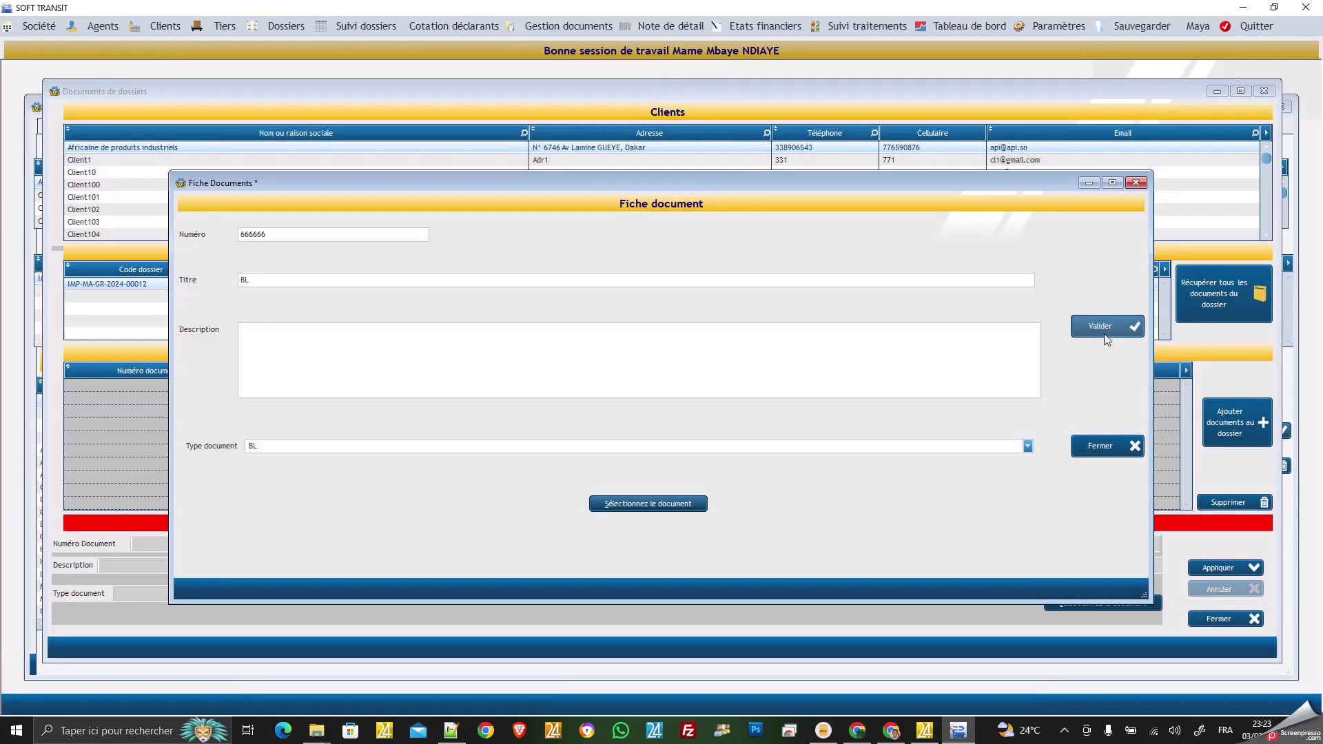
{"action": "left_click", "coordinate": [1102, 328]}
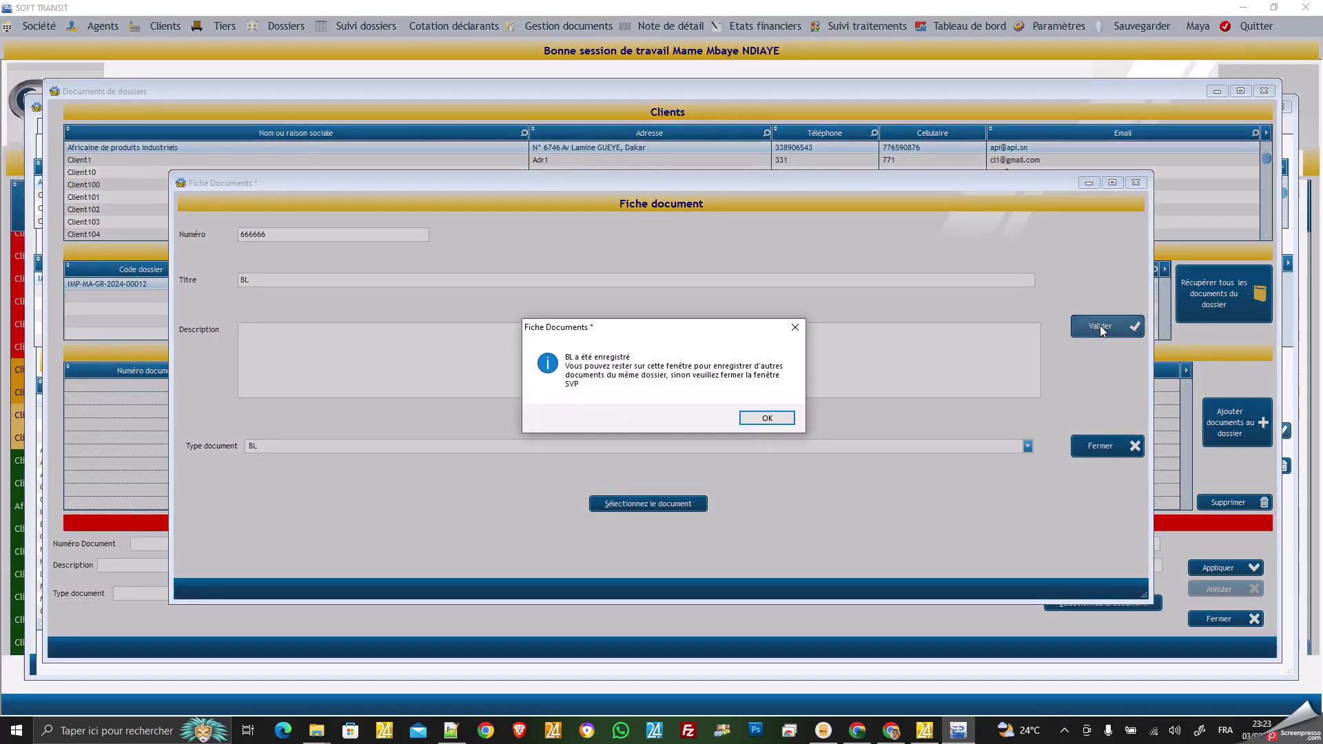
{"action": "left_click", "coordinate": [758, 419]}
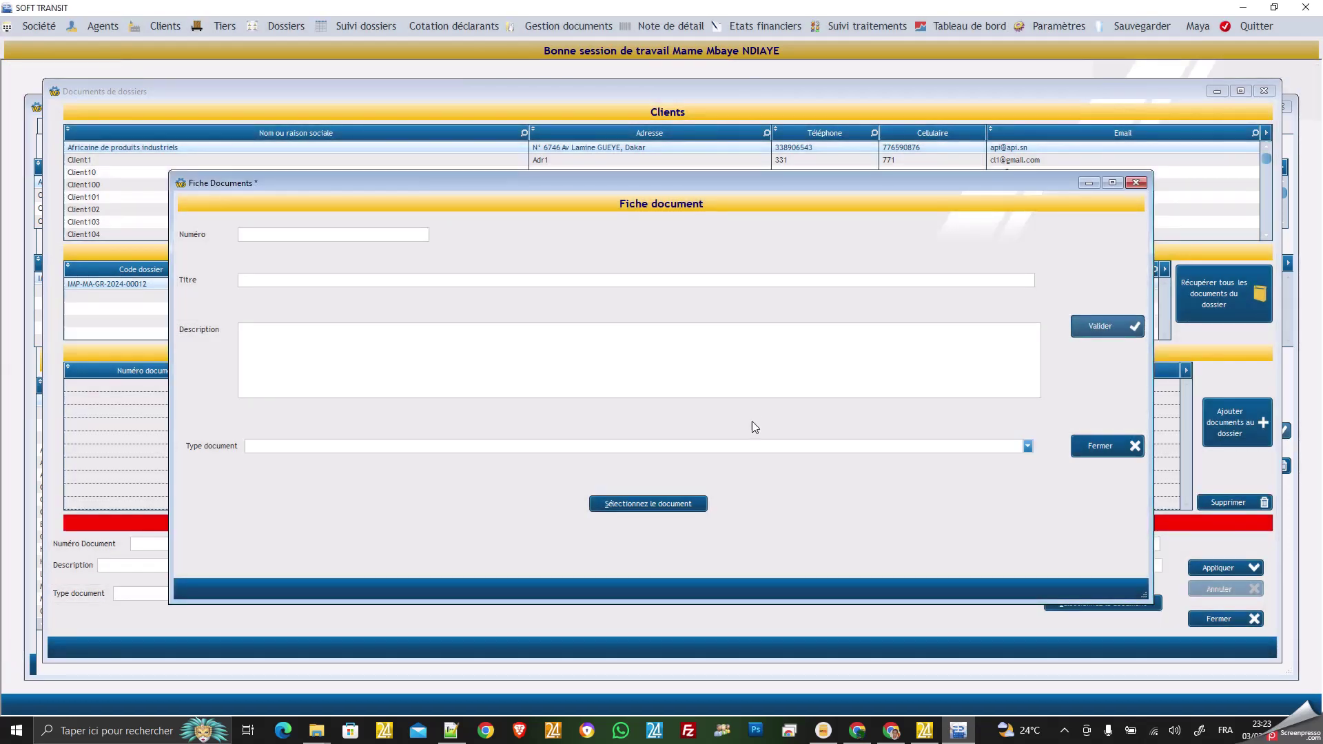
{"action": "left_click", "coordinate": [342, 236]}
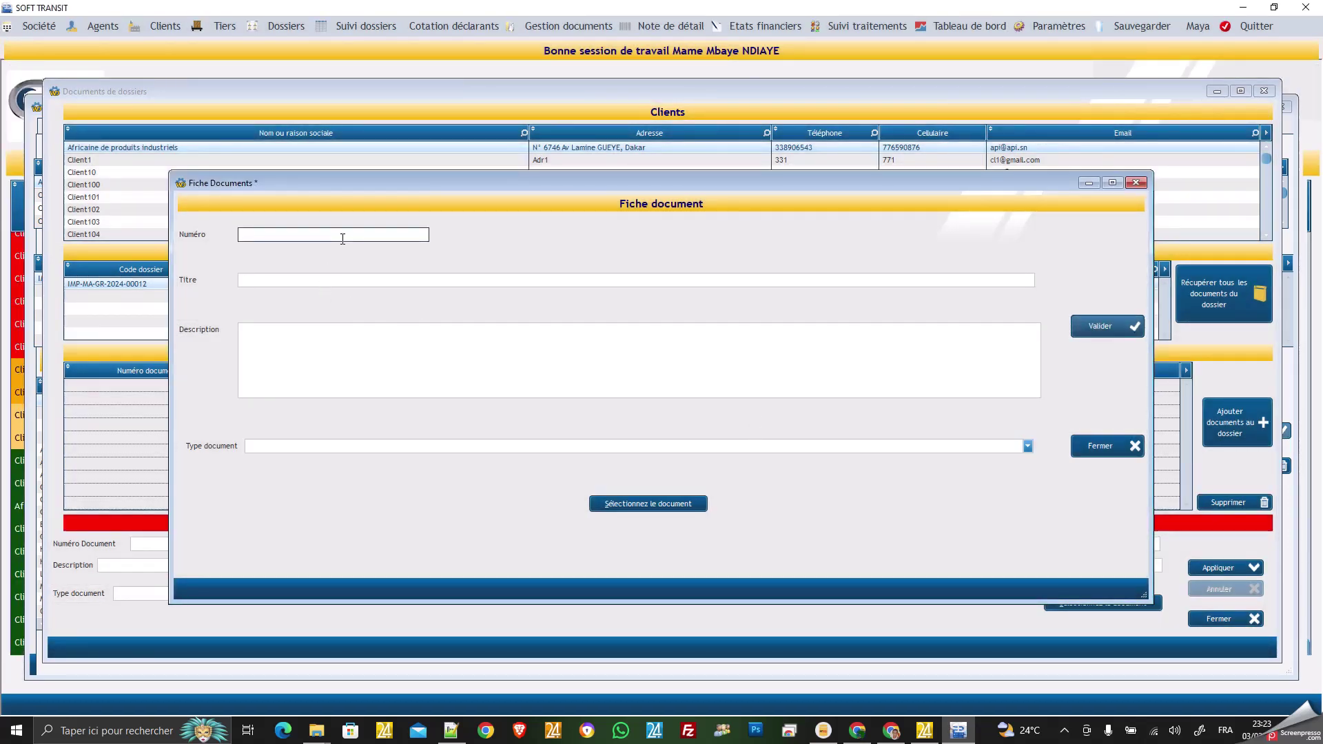
Title the next document FACTURE DP WORD and set its type to Factures tiers.
{"action": "left_click", "coordinate": [357, 278]}
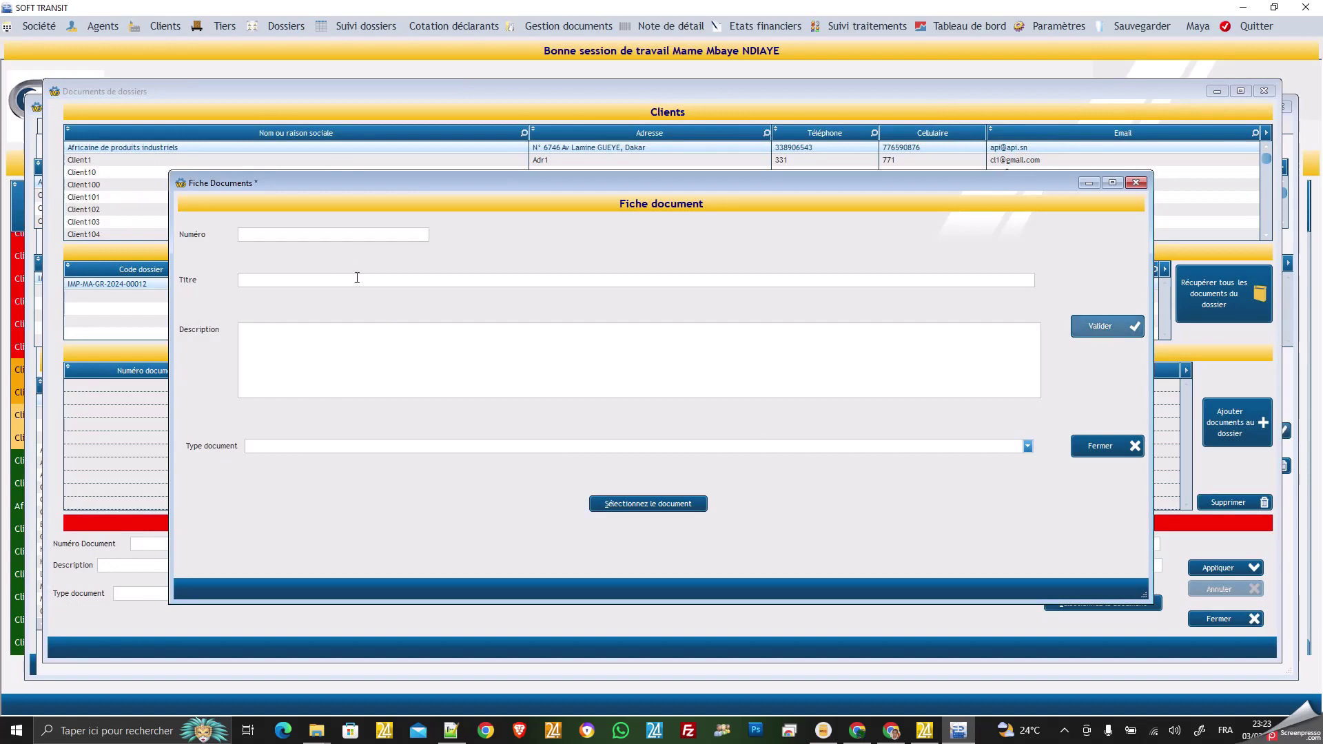
{"action": "left_click", "coordinate": [406, 281]}
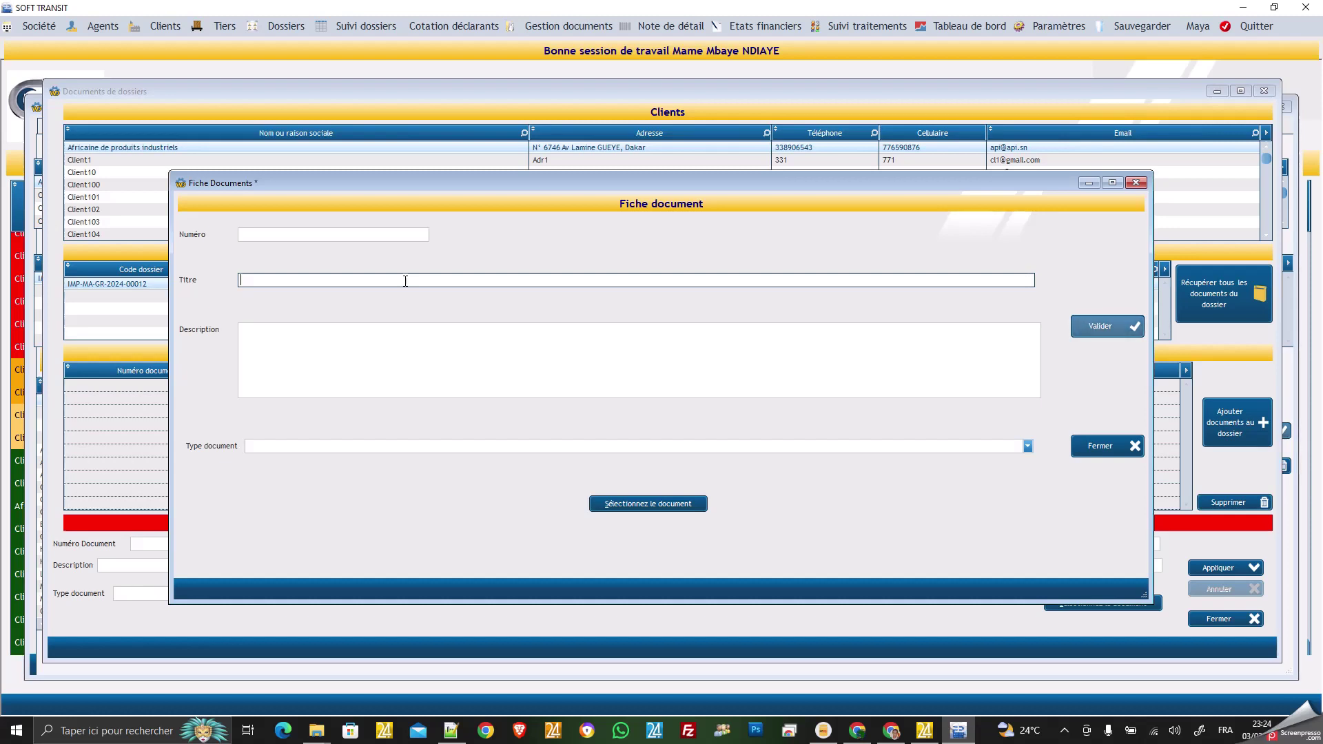
{"action": "type", "text": "FACTURE"}
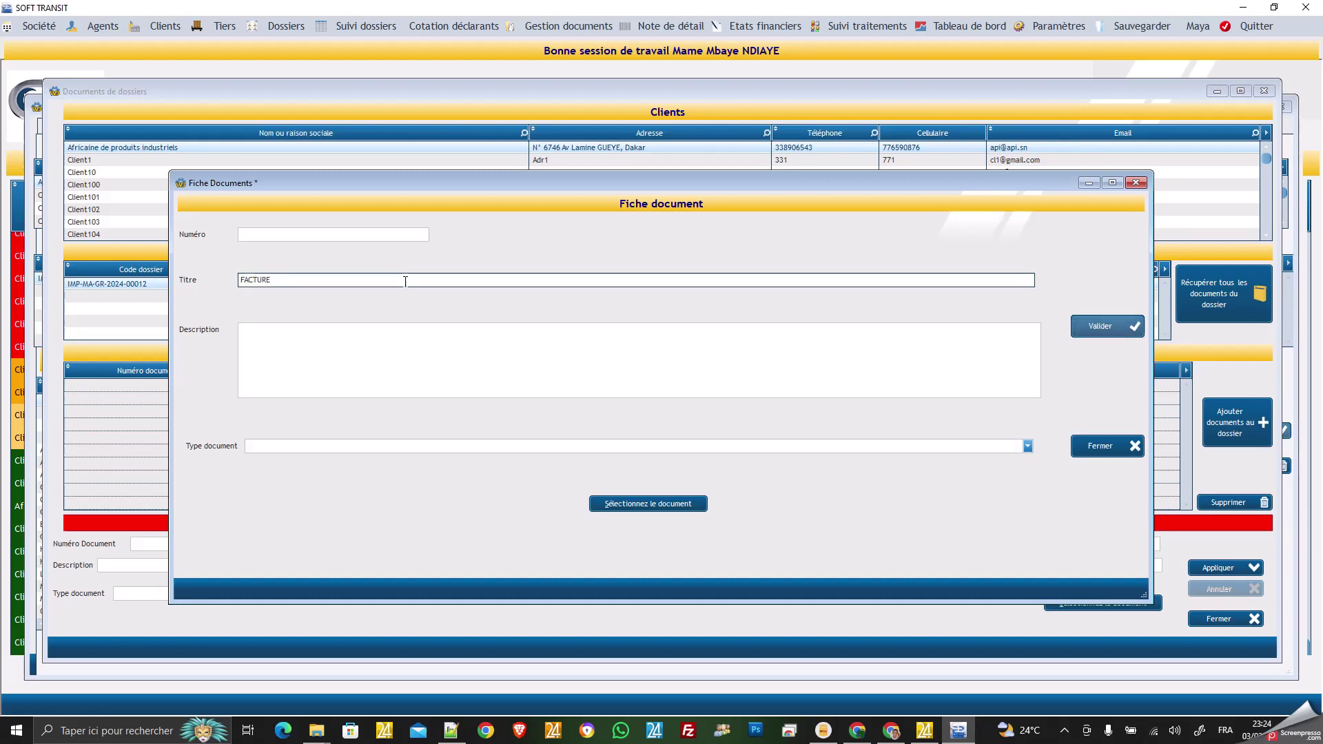
{"action": "type", "text": " DP WORD"}
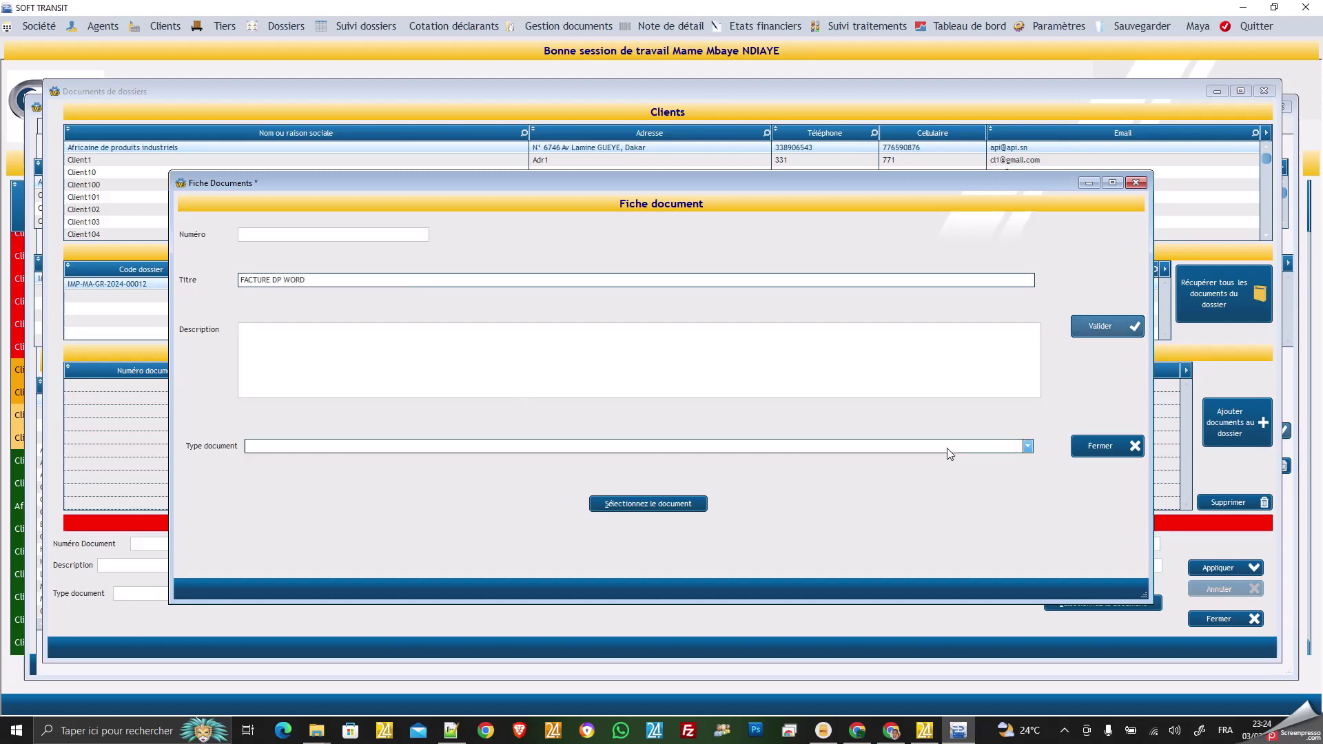
{"action": "left_click", "coordinate": [1027, 445]}
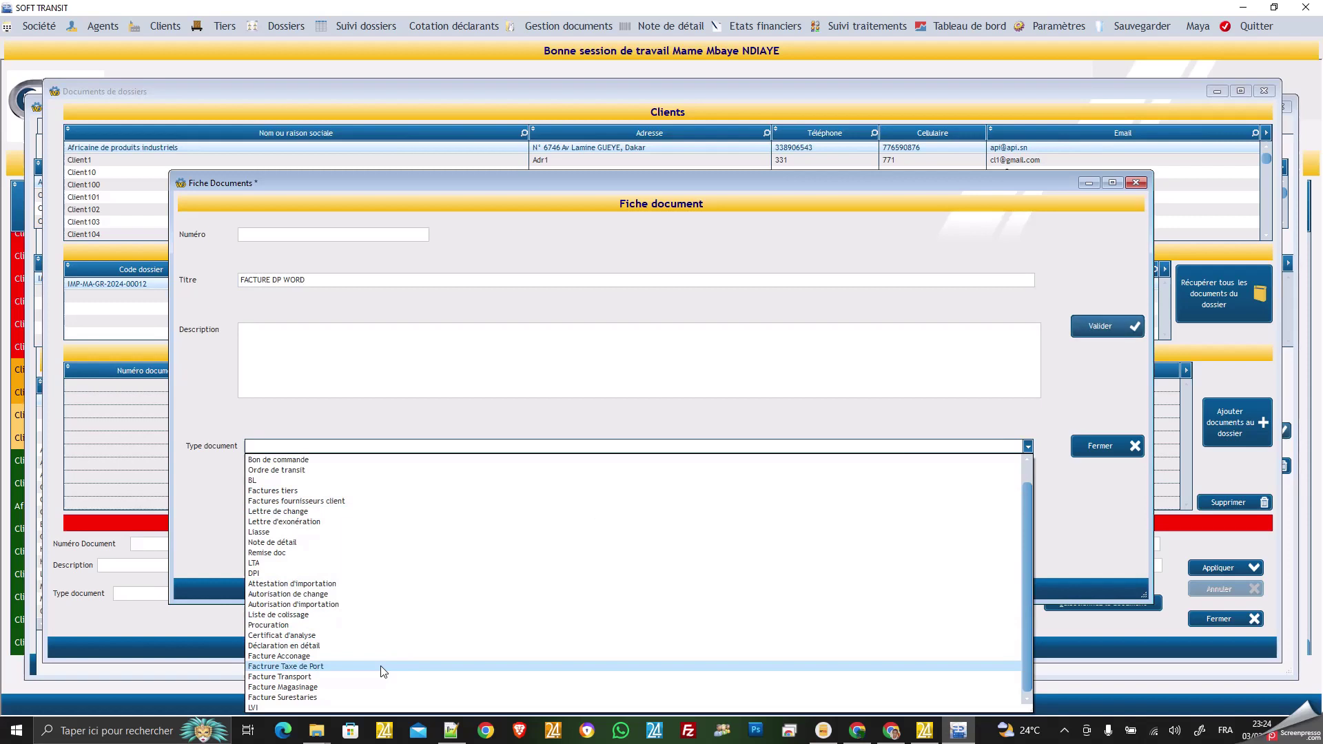
{"action": "left_click", "coordinate": [300, 489]}
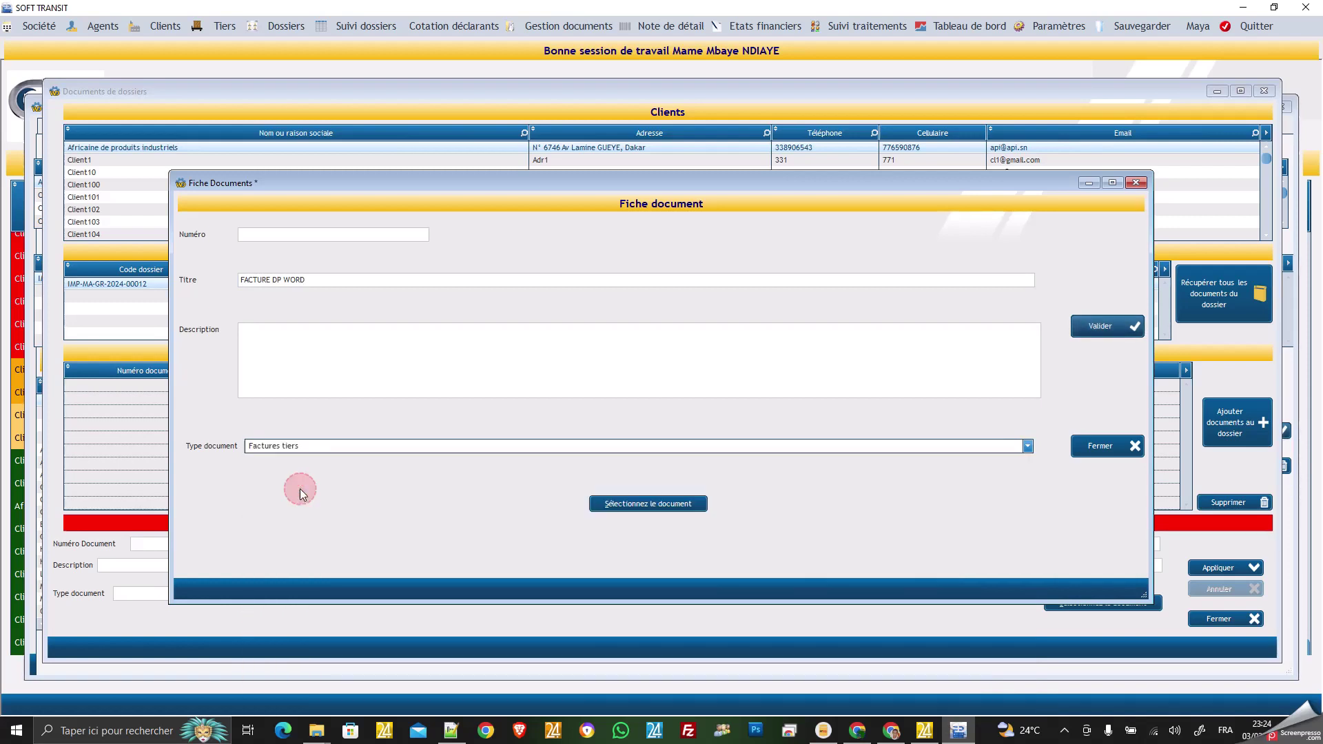
Attach a file, save the FACTURE DP WORD document, and acknowledge the confirmation.
{"action": "left_click", "coordinate": [664, 505]}
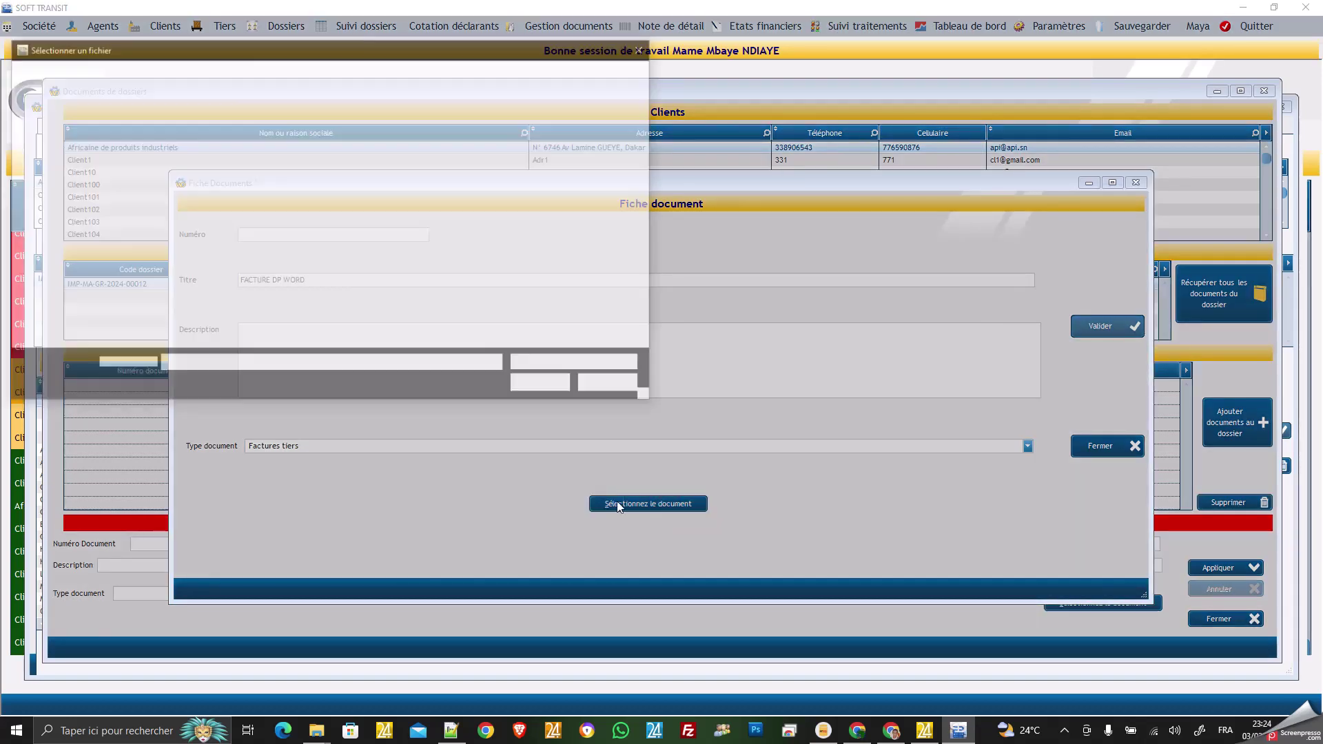
{"action": "scroll", "coordinate": [417, 297], "scroll_direction": "down", "scroll_amount": 6}
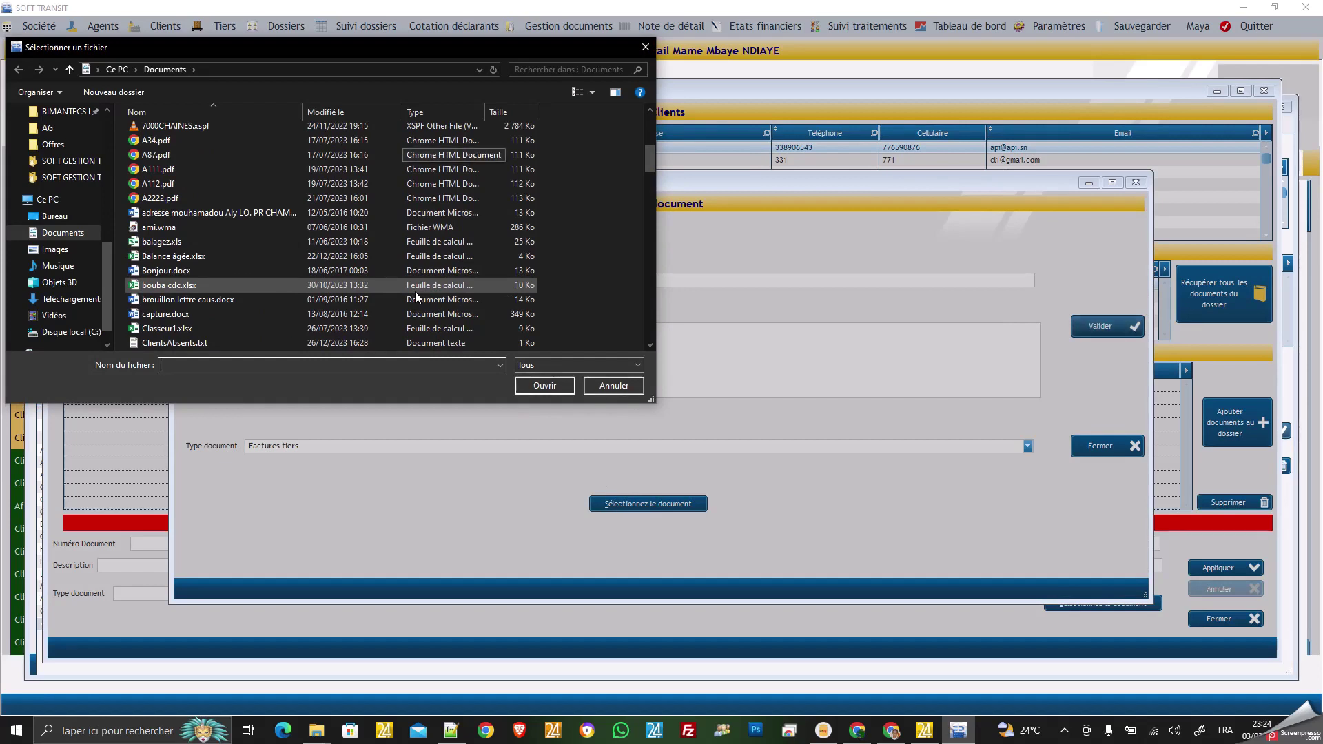
{"action": "scroll", "coordinate": [415, 292], "scroll_direction": "down", "scroll_amount": 8}
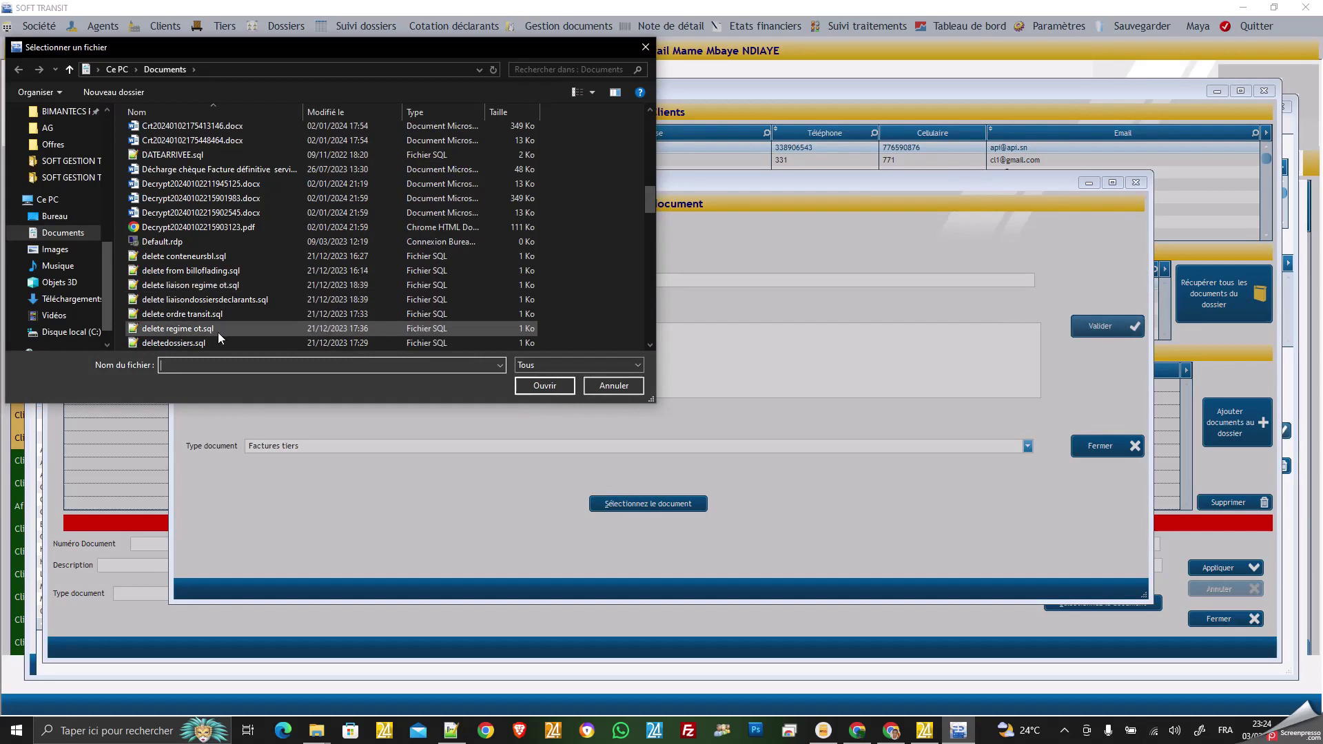
{"action": "double_click", "coordinate": [211, 299]}
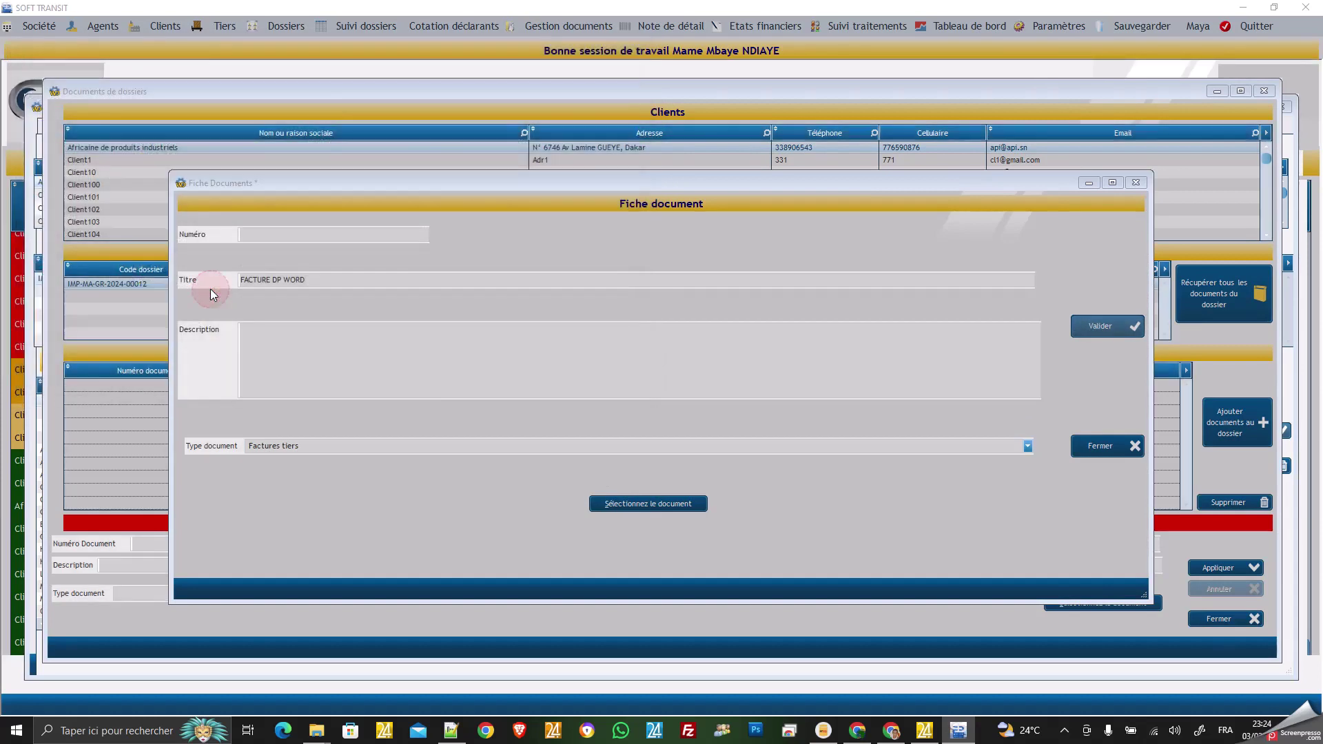
{"action": "left_click", "coordinate": [1101, 326]}
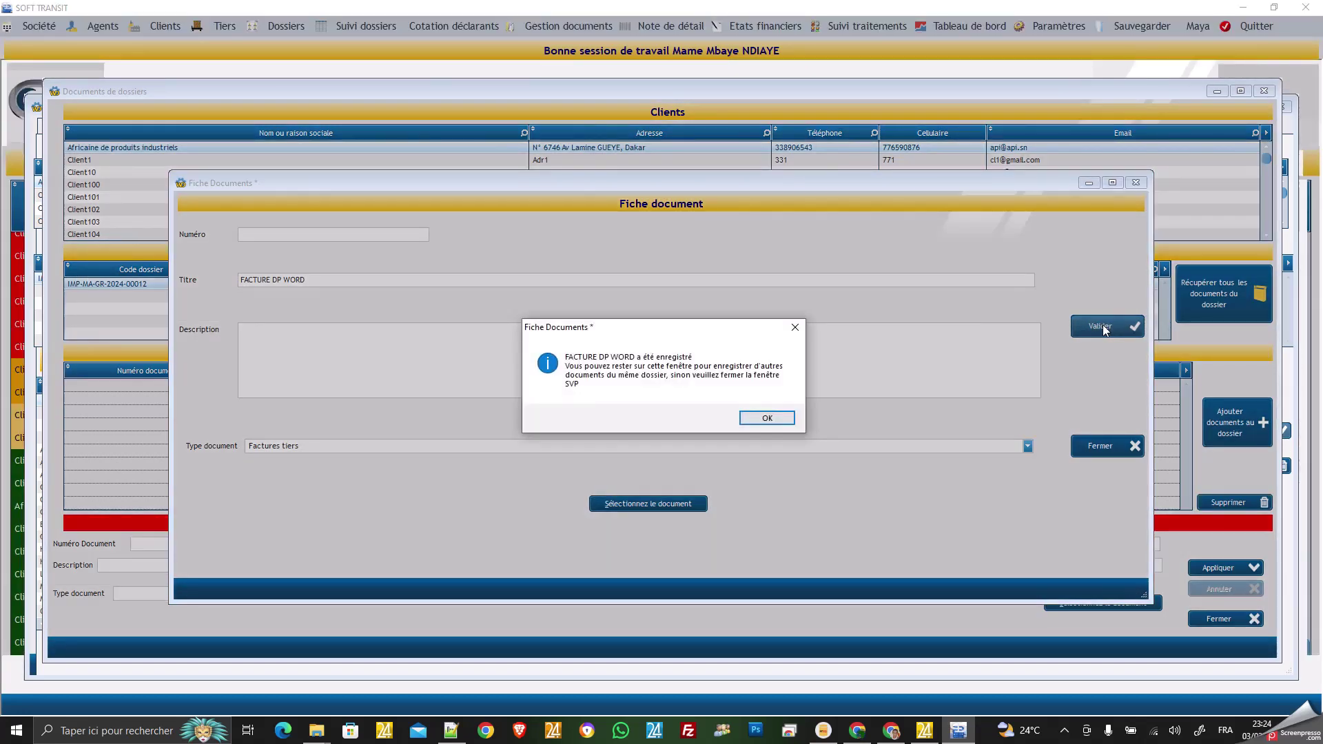
{"action": "left_click", "coordinate": [771, 417]}
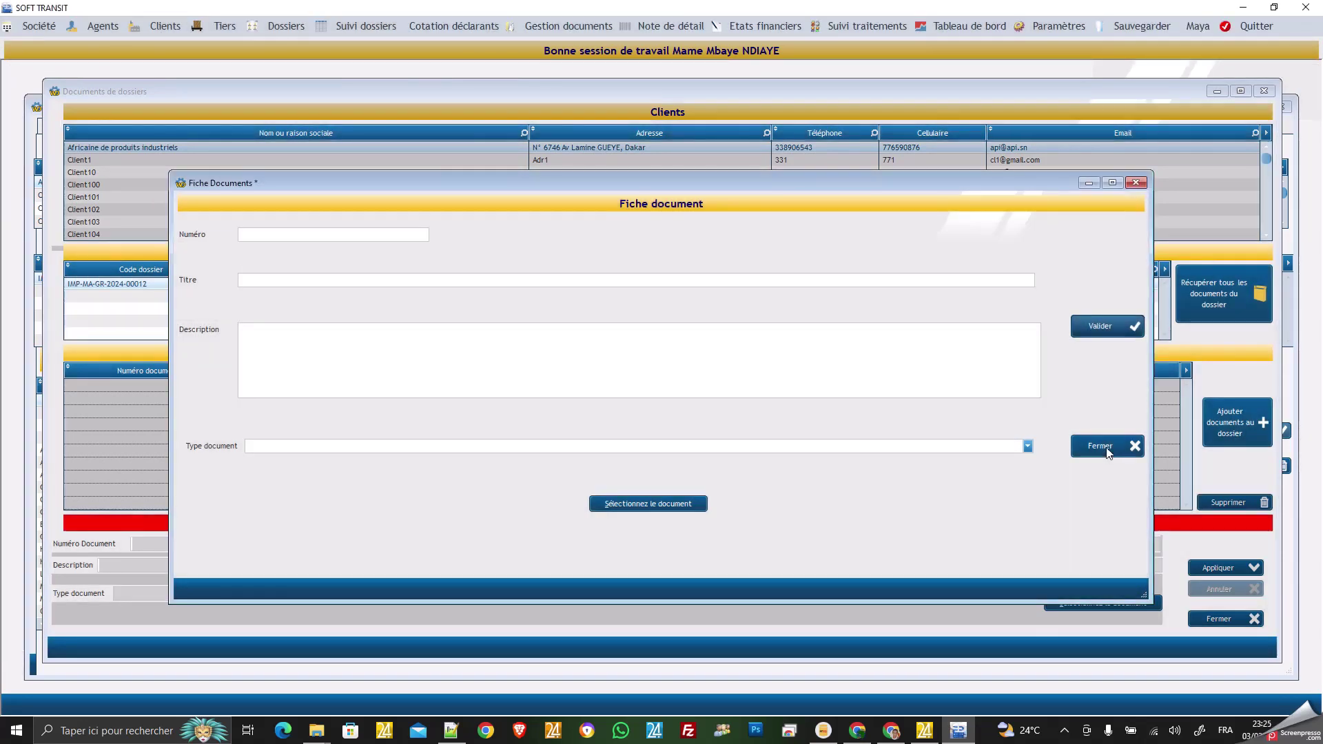
{"action": "left_click", "coordinate": [1107, 450]}
Close Fiche Documents and Documents de dossiers, returning to dossier IMP-MA-GR-2024-00012's Factures Tiers page.
{"action": "left_click", "coordinate": [1107, 446]}
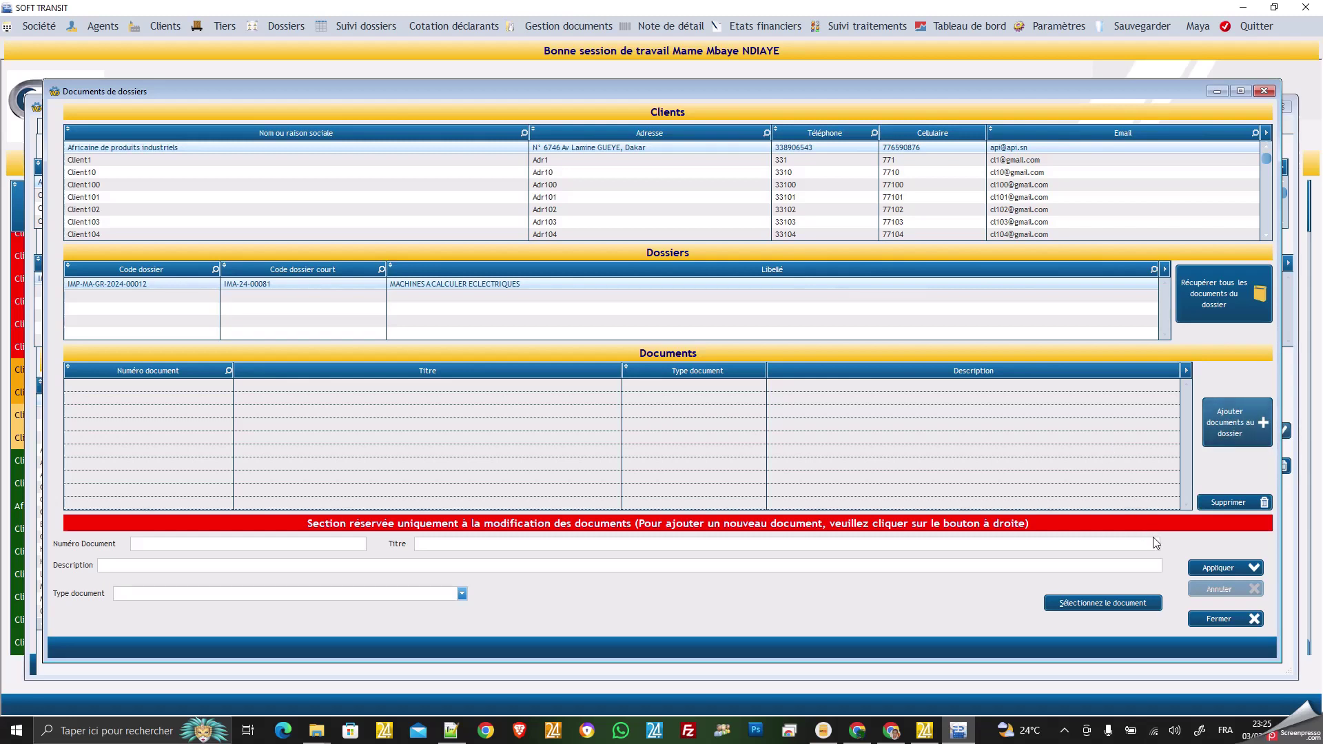
{"action": "left_click", "coordinate": [1219, 619]}
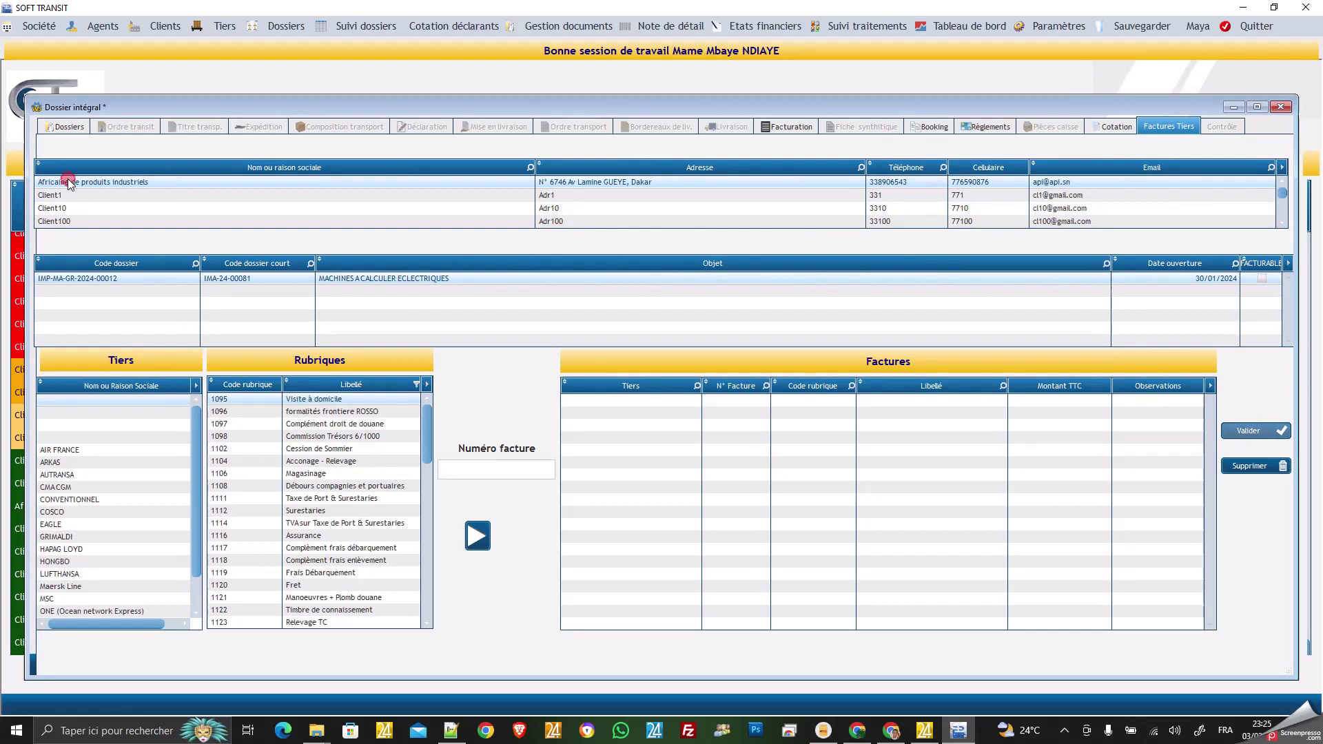
{"action": "left_click", "coordinate": [80, 279]}
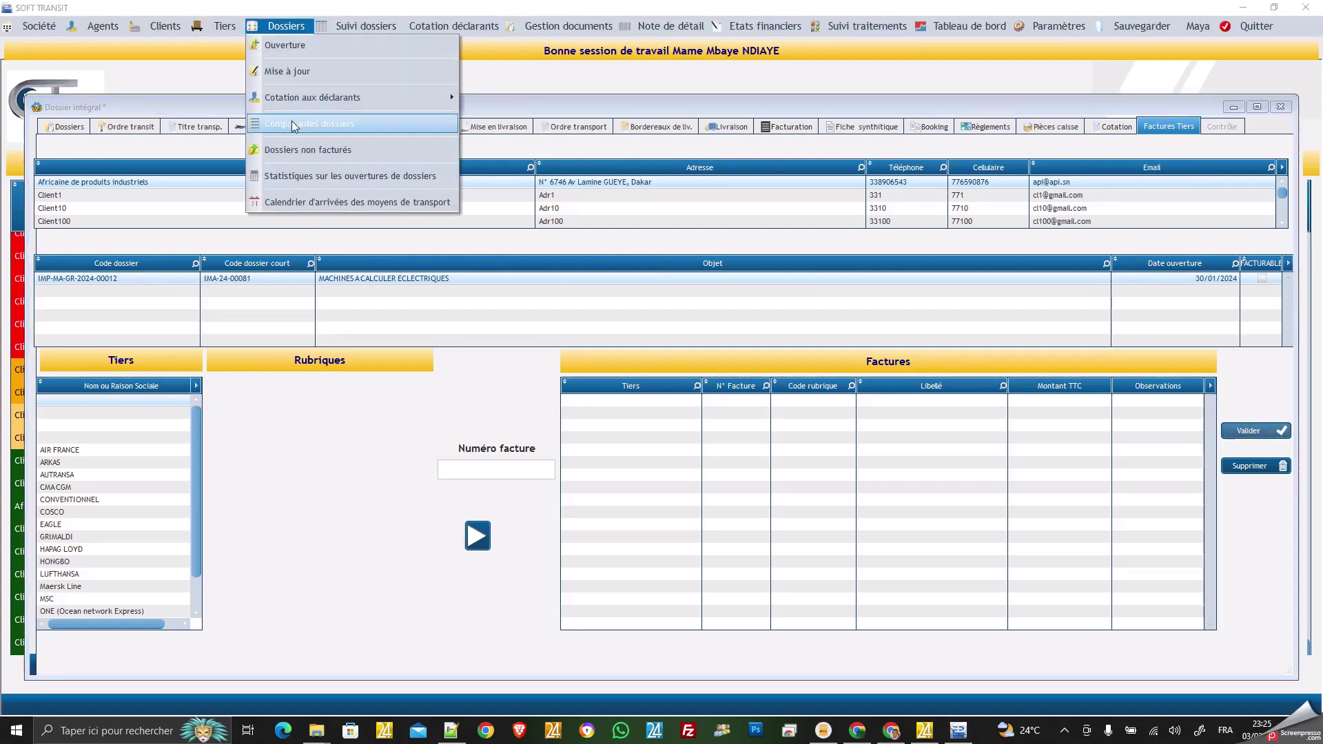
Show the Dossiers page of IMP-MA-GR-2024-00012 and select the OT row in its document list.
{"action": "left_click", "coordinate": [291, 123]}
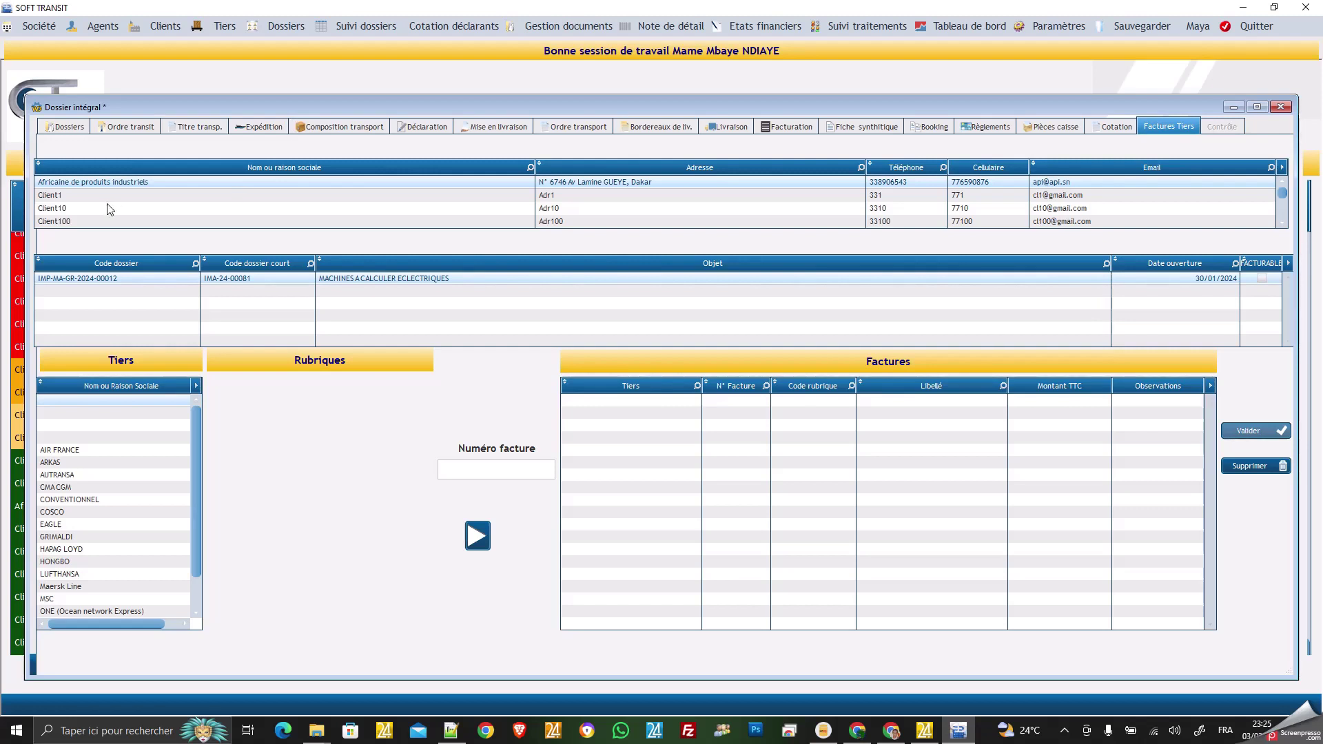
{"action": "left_click", "coordinate": [84, 188]}
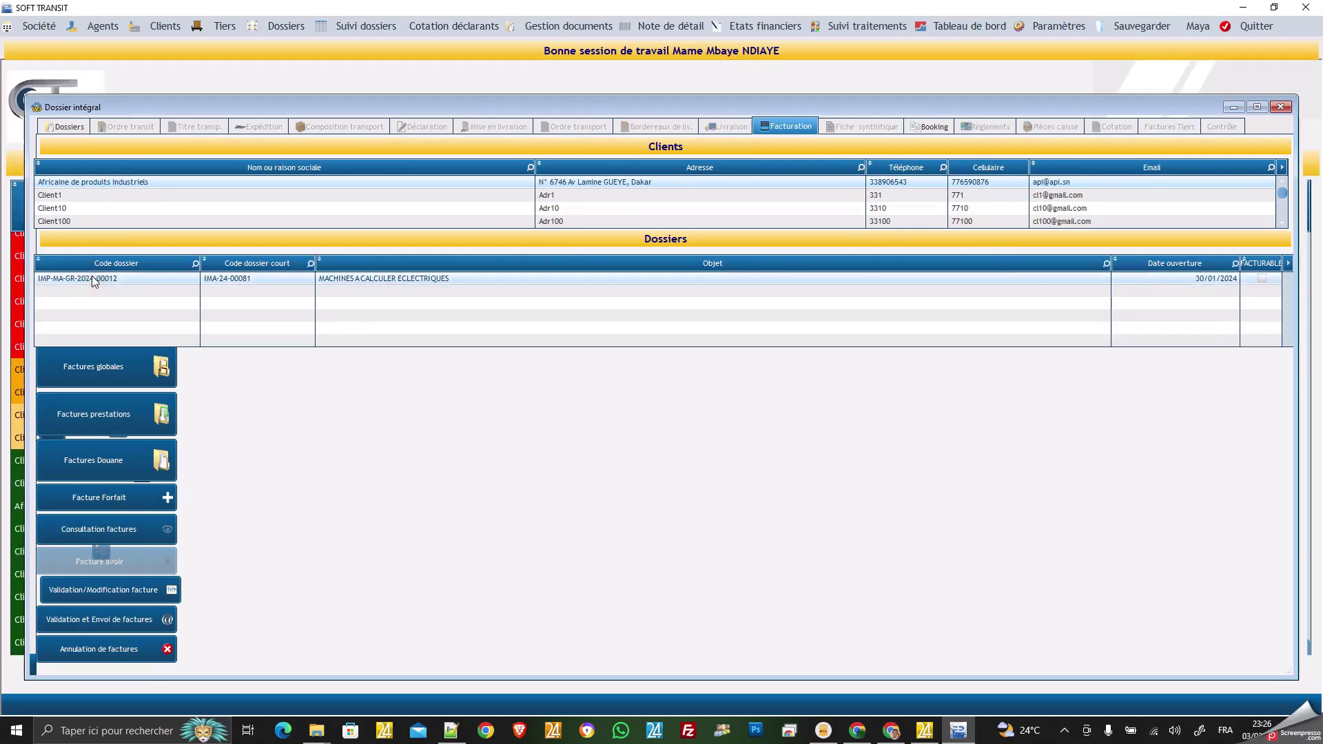
{"action": "left_click", "coordinate": [71, 129]}
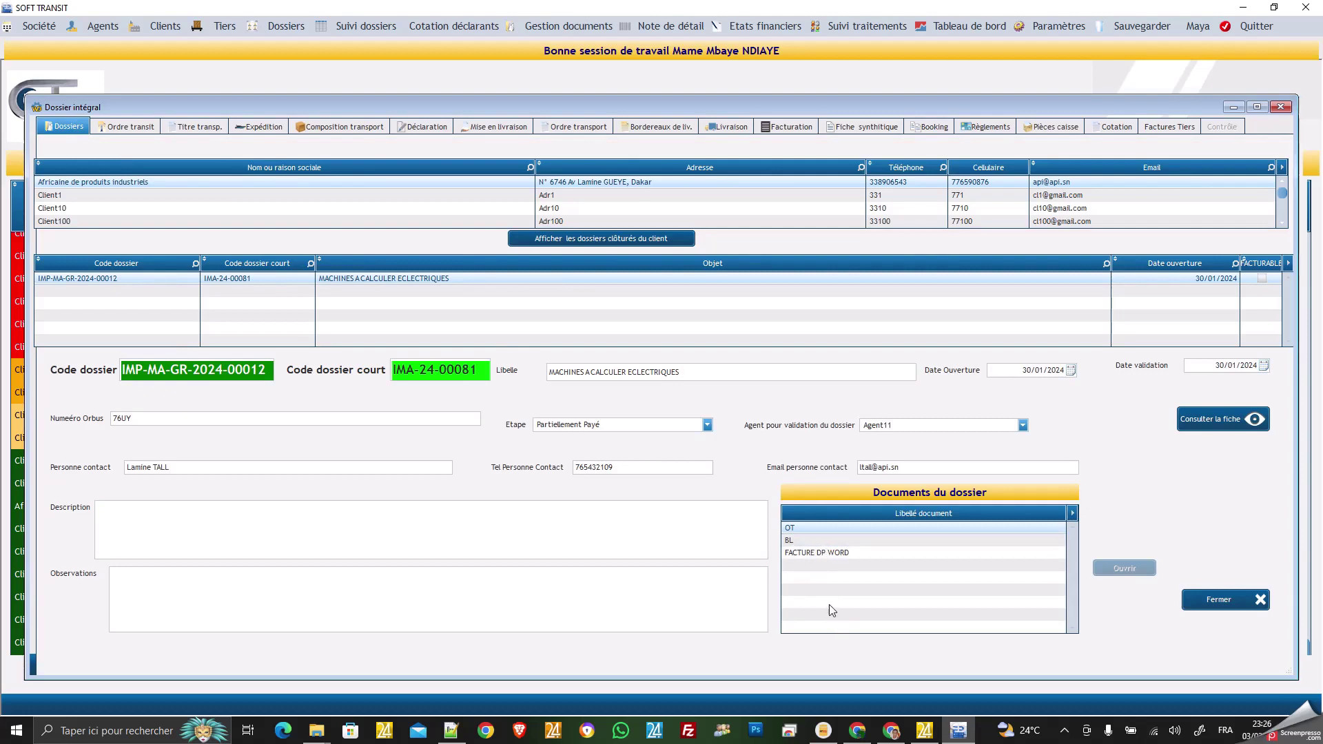
{"action": "left_click", "coordinate": [800, 527]}
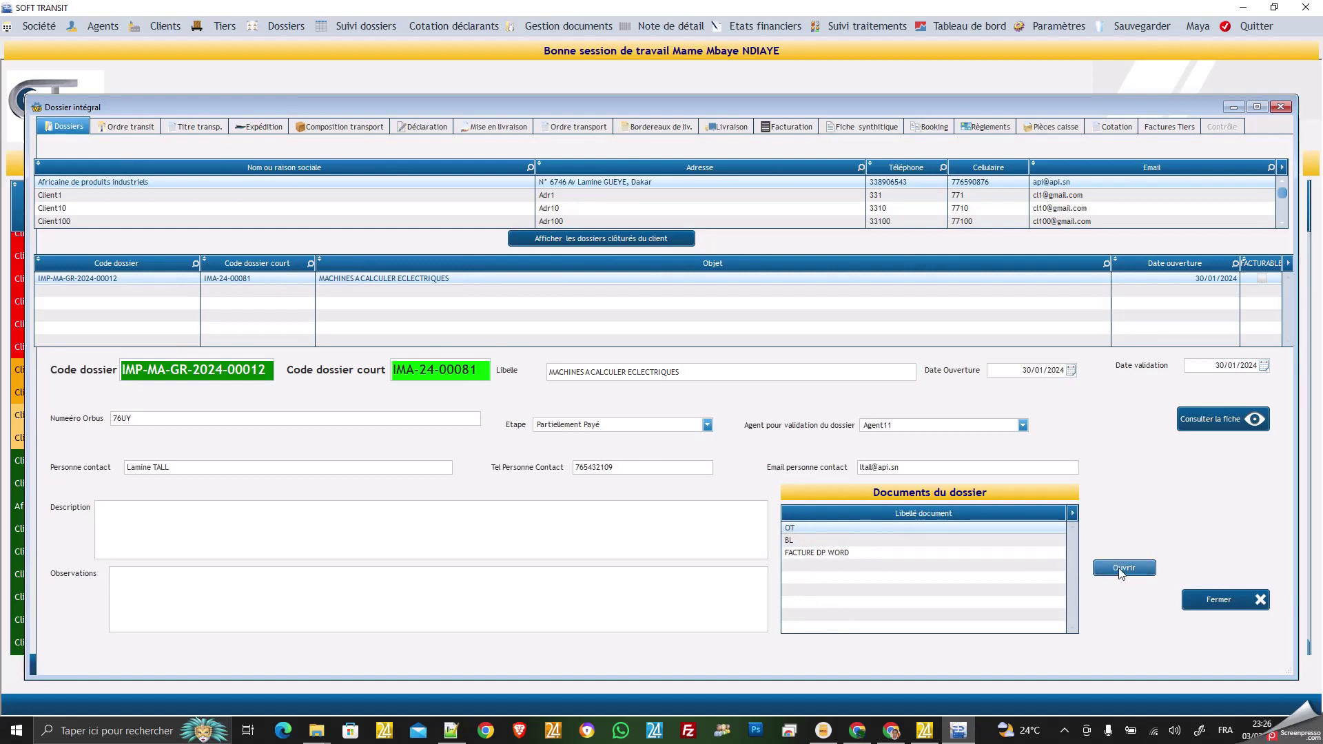
{"action": "left_click", "coordinate": [1121, 574]}
{"action": "left_click", "coordinate": [1122, 569]}
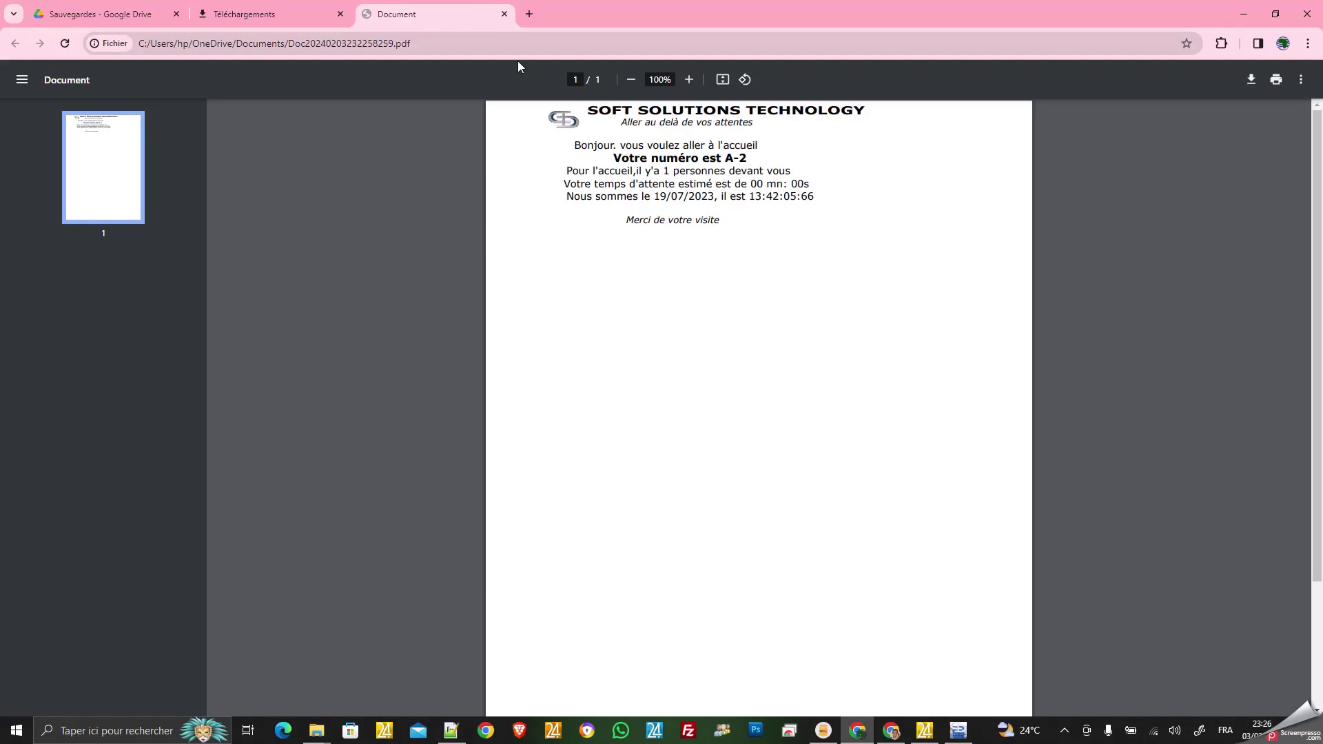
{"action": "left_click", "coordinate": [502, 15]}
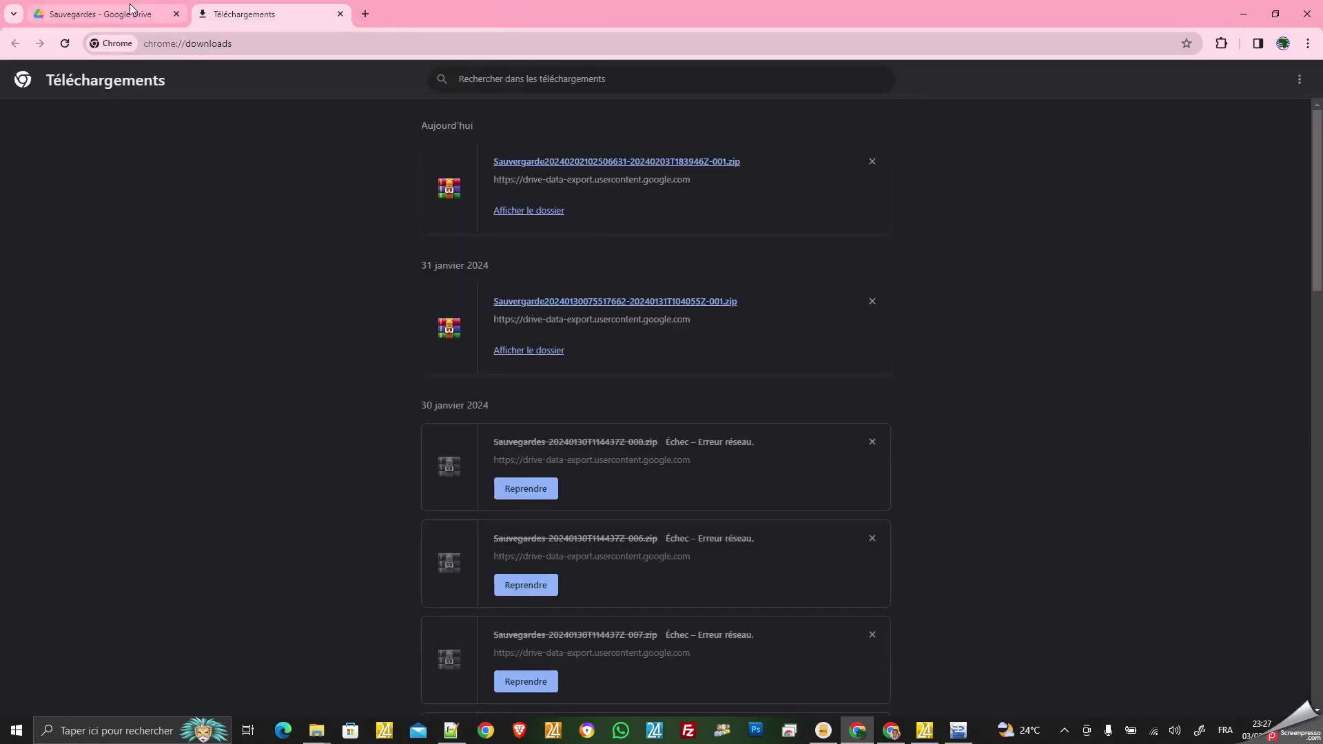
{"action": "left_click", "coordinate": [957, 733]}
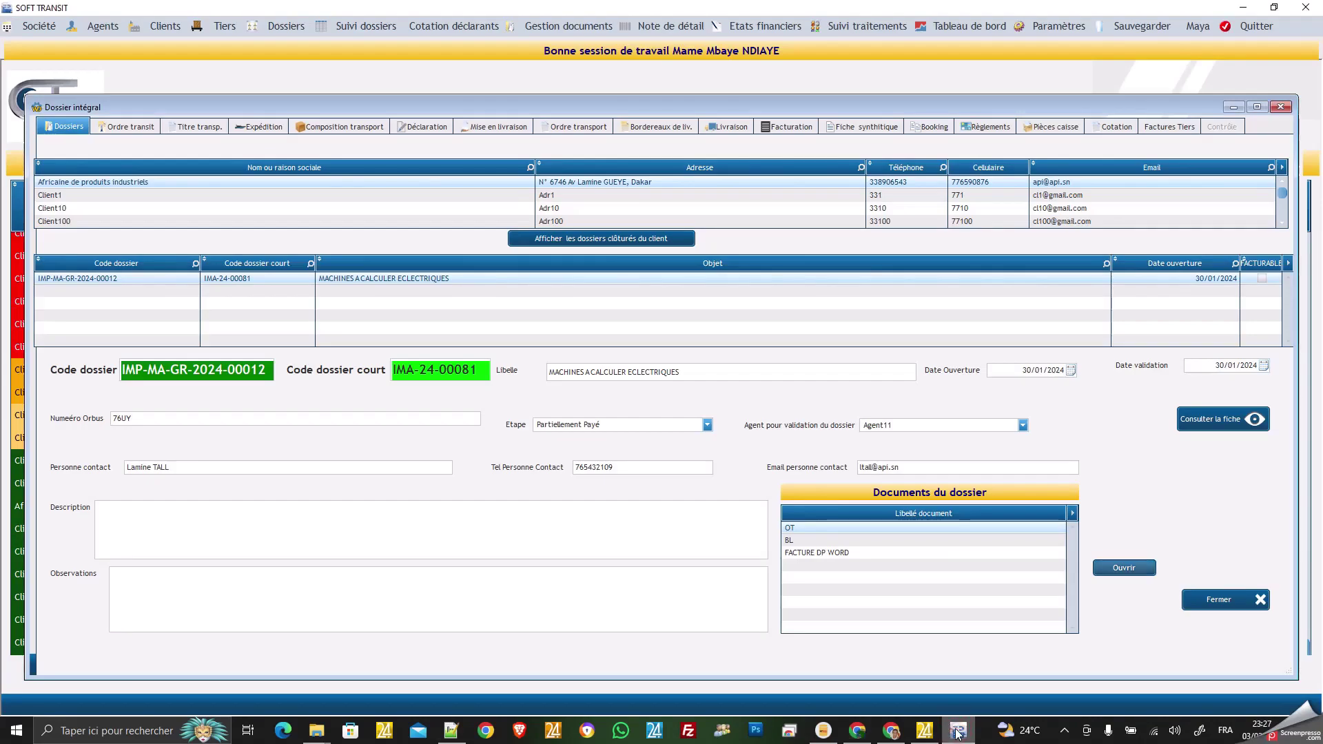
{"action": "left_click", "coordinate": [793, 540]}
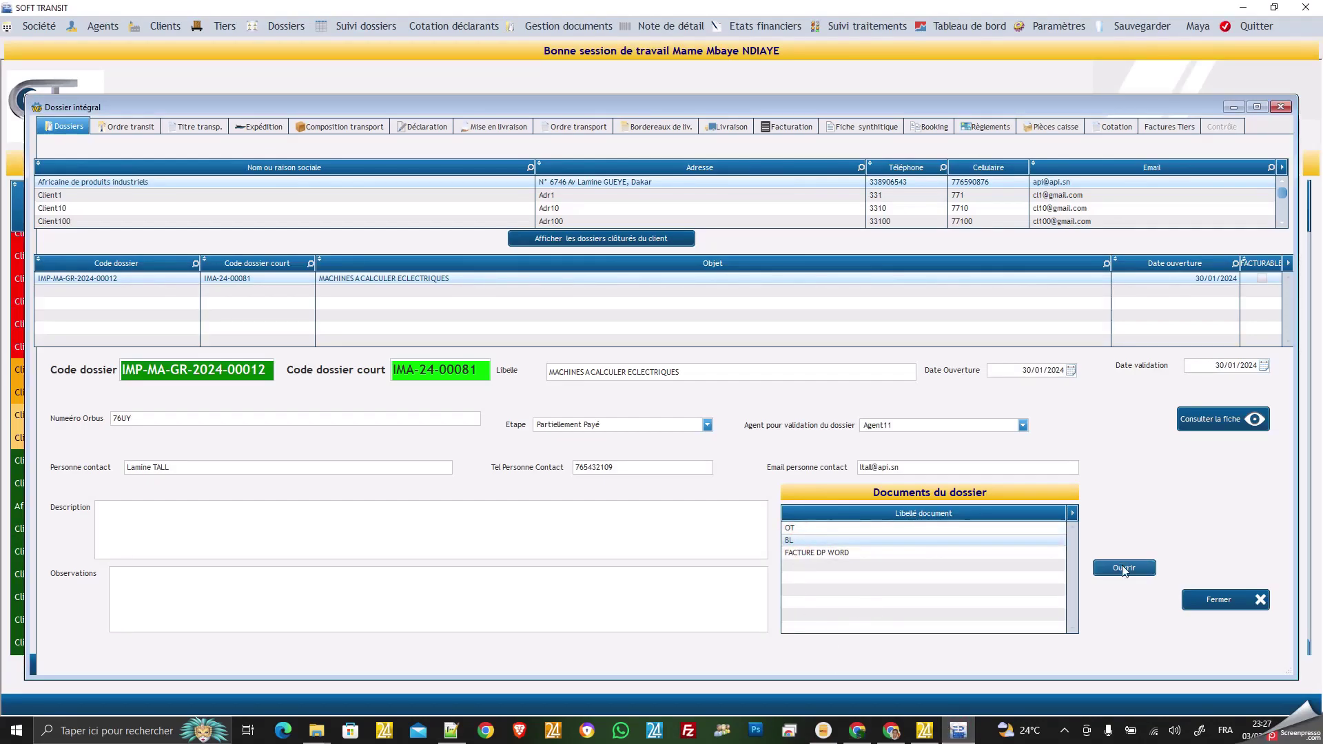
{"action": "left_click", "coordinate": [1123, 569]}
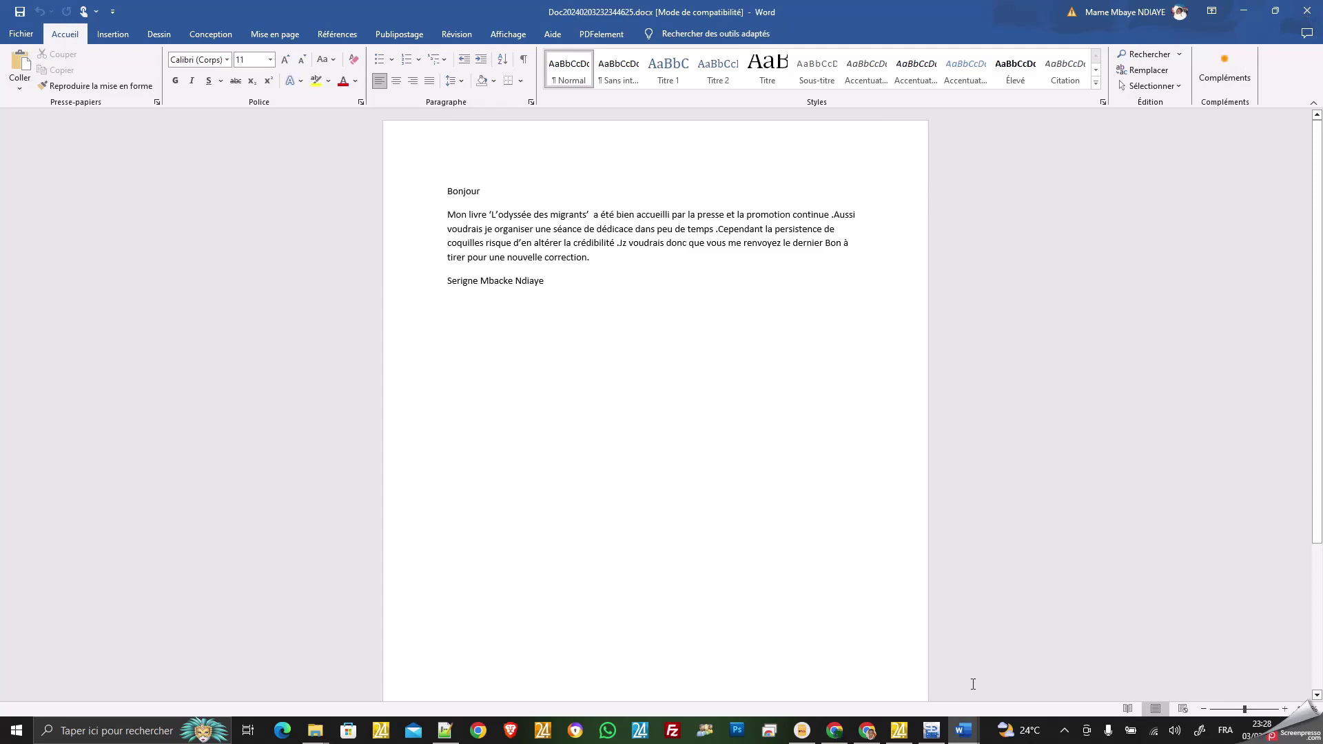
{"action": "left_click", "coordinate": [932, 731]}
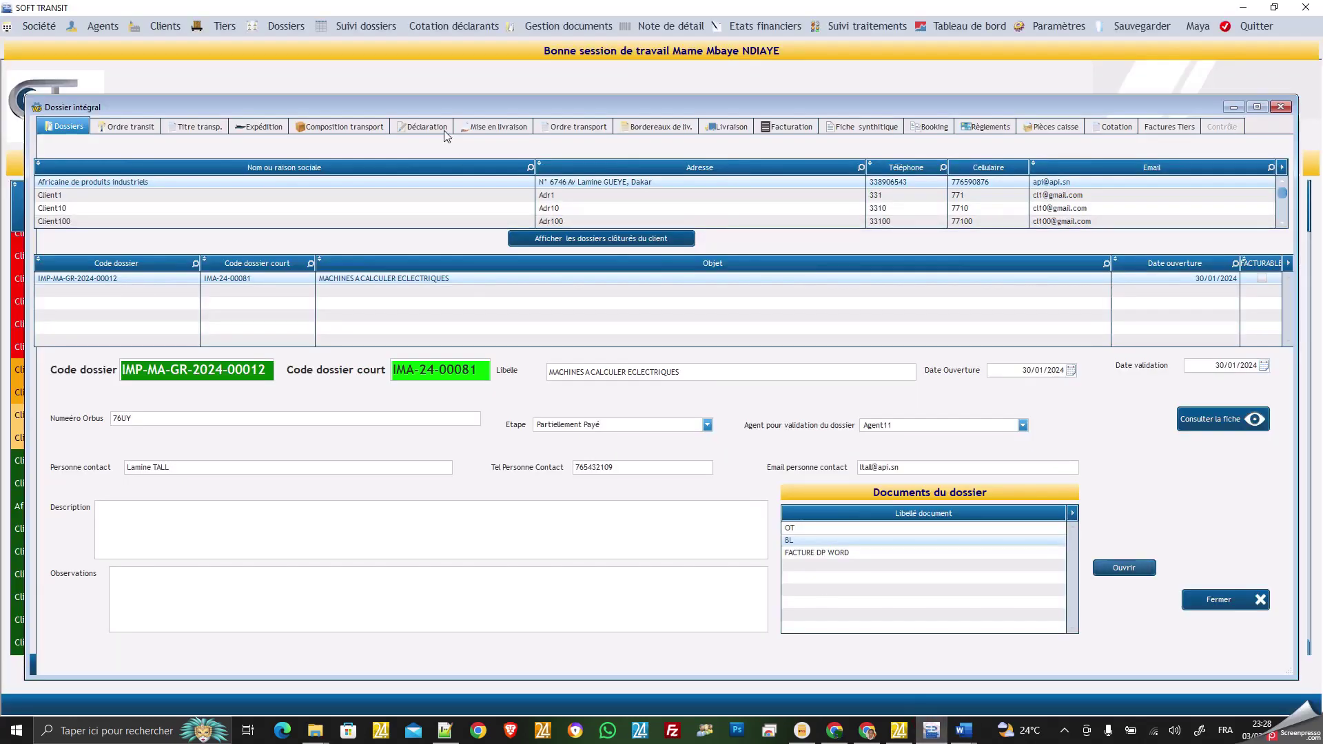
In Gestion documents, select dossier IMA-24-00081 and retrieve all its documents into the IMA2400081 folder.
{"action": "left_click", "coordinate": [586, 25]}
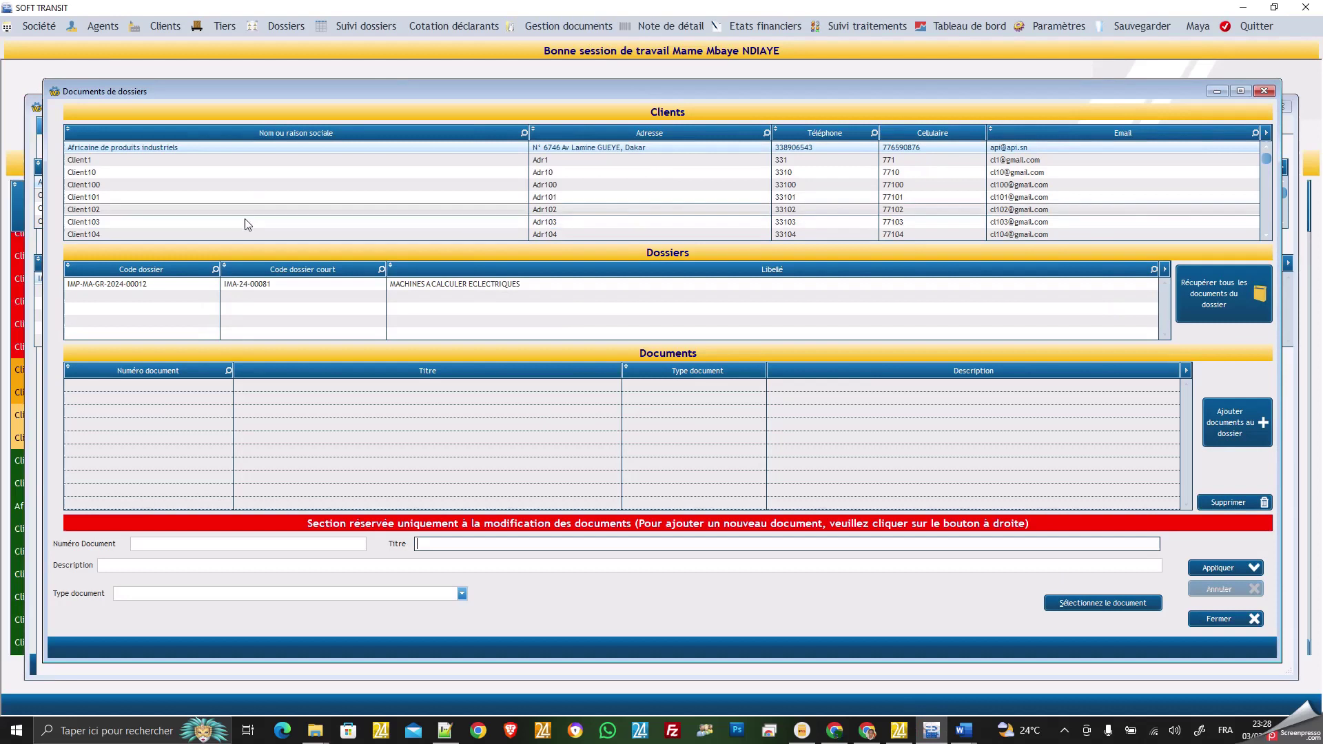
{"action": "left_click", "coordinate": [259, 284]}
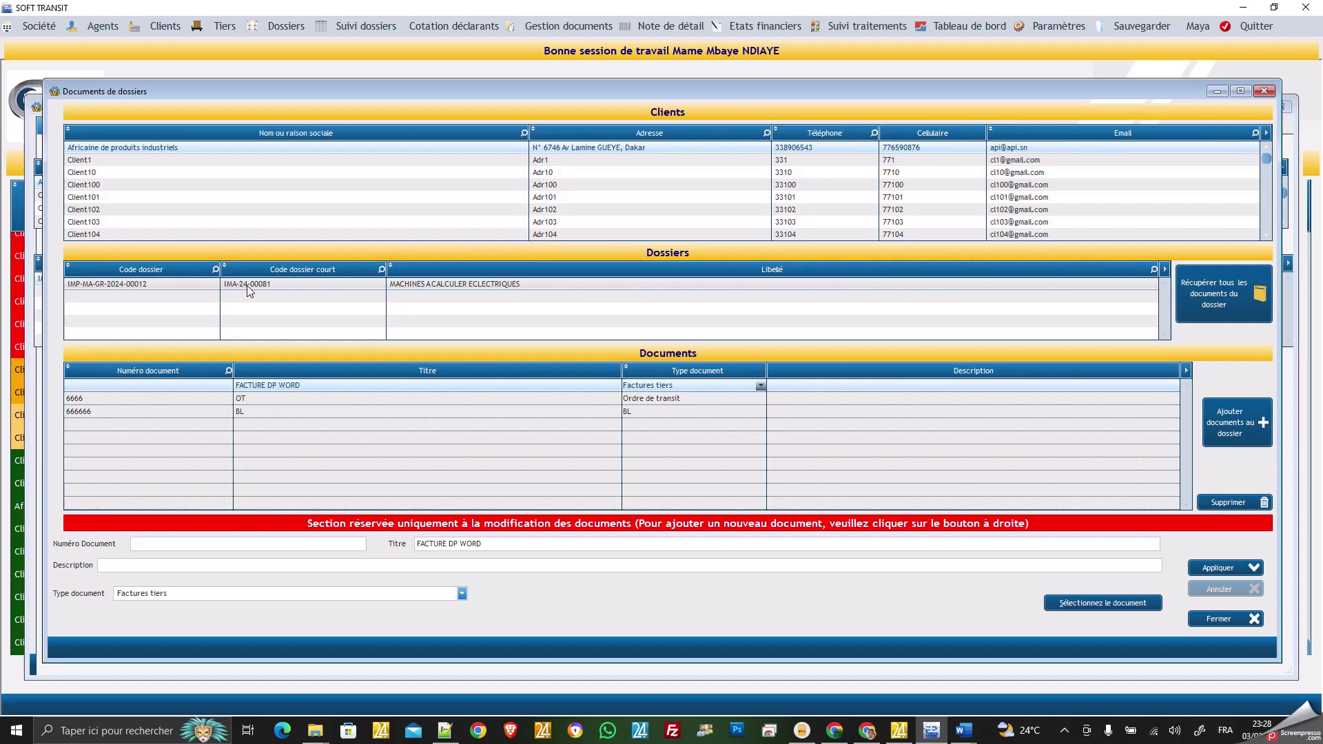
{"action": "left_click", "coordinate": [1211, 294]}
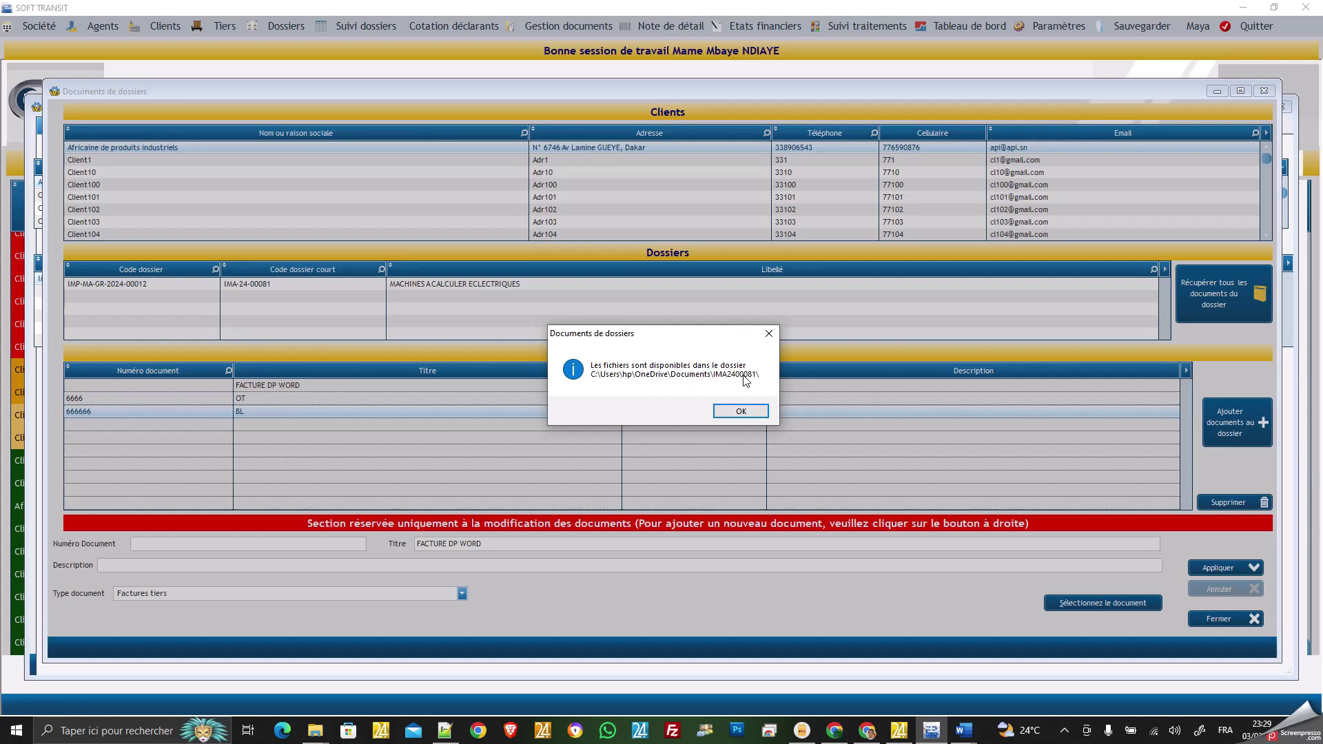
{"action": "left_click", "coordinate": [755, 412]}
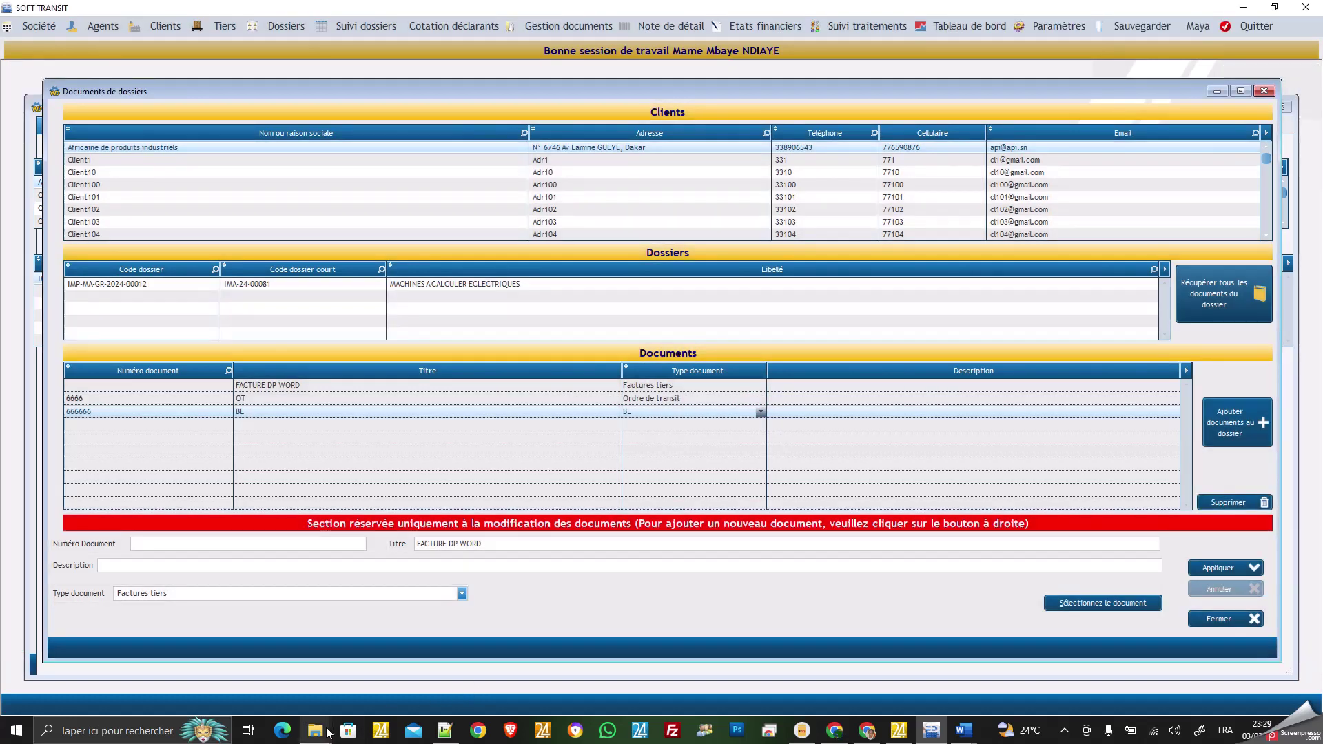
{"action": "mouse_move", "coordinate": [316, 735]}
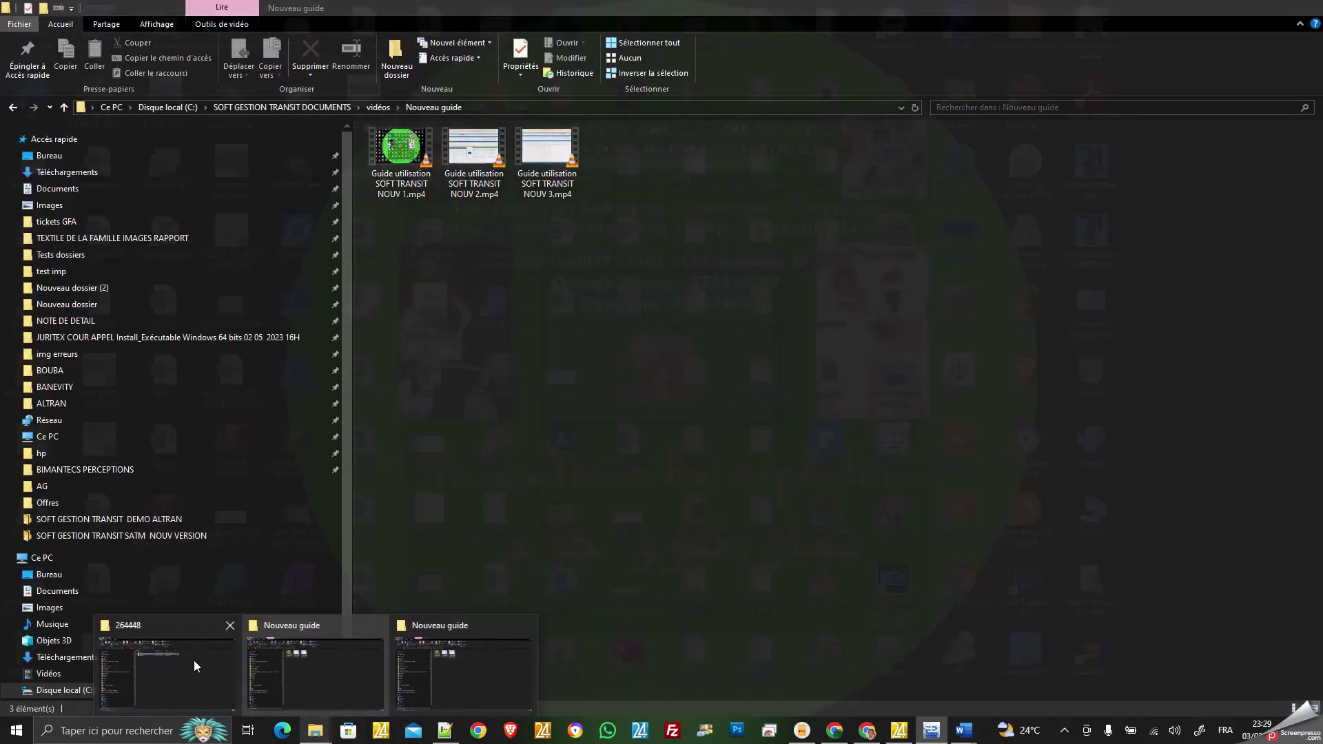
{"action": "left_click", "coordinate": [193, 665]}
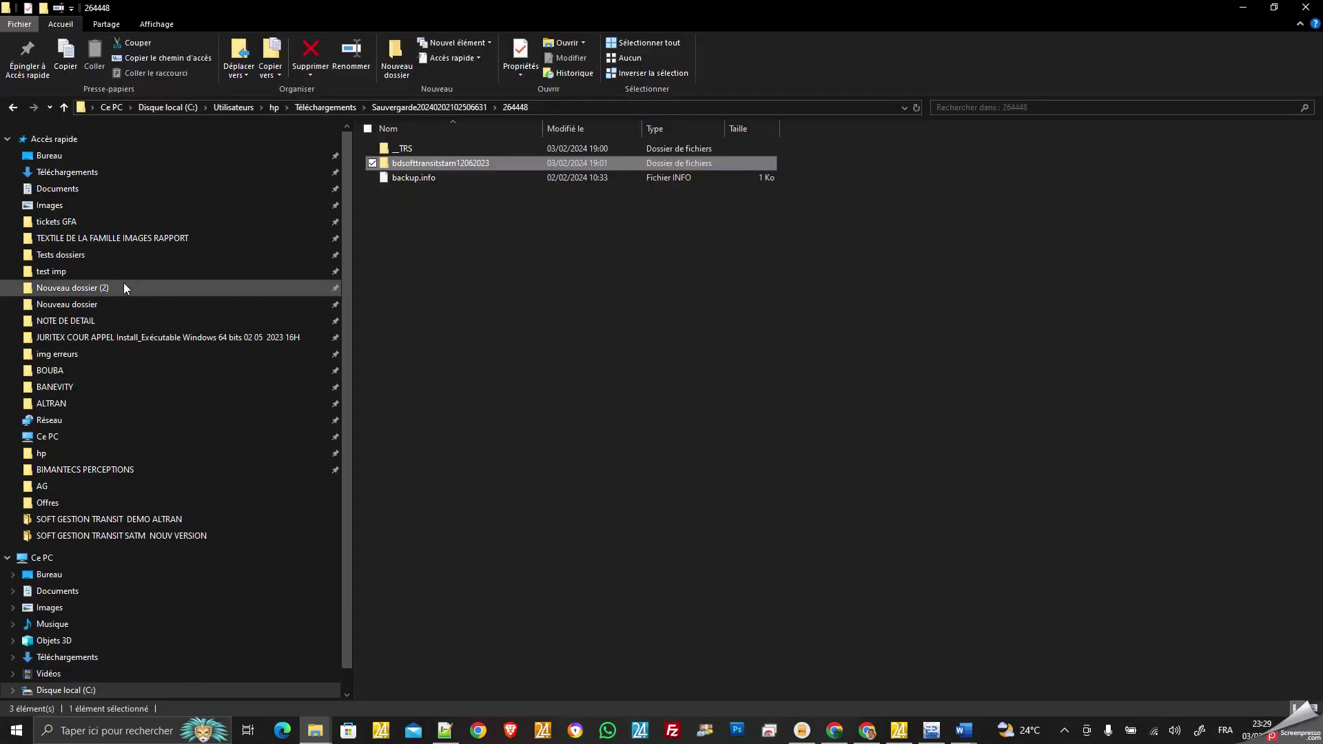
{"action": "left_click", "coordinate": [76, 190]}
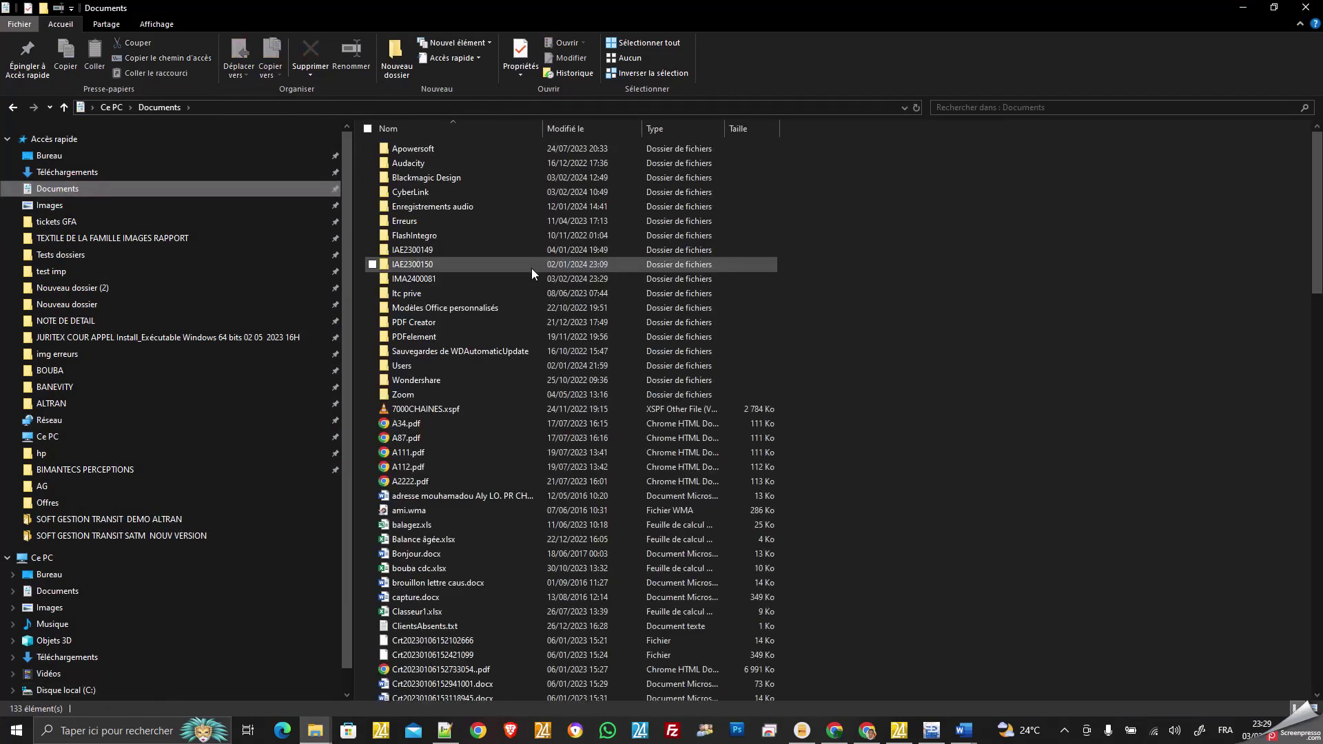
{"action": "double_click", "coordinate": [427, 280]}
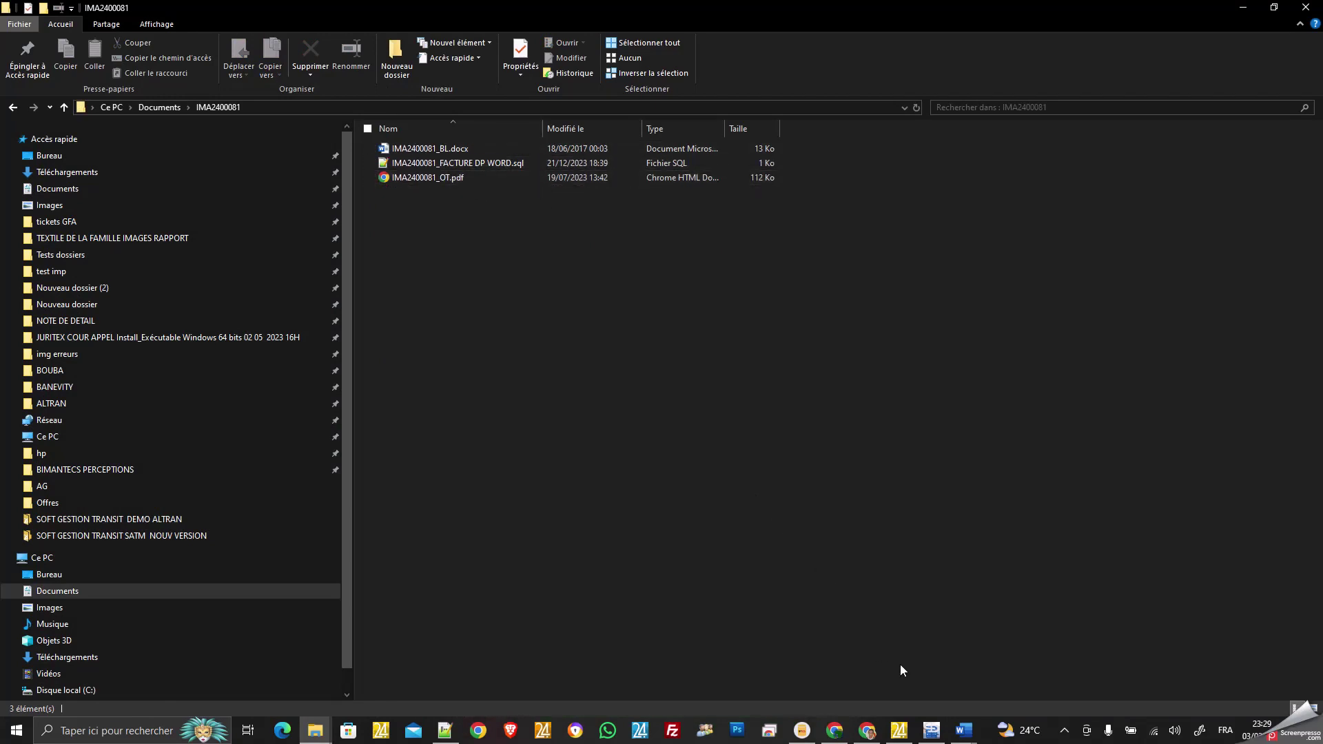
{"action": "left_click", "coordinate": [931, 730]}
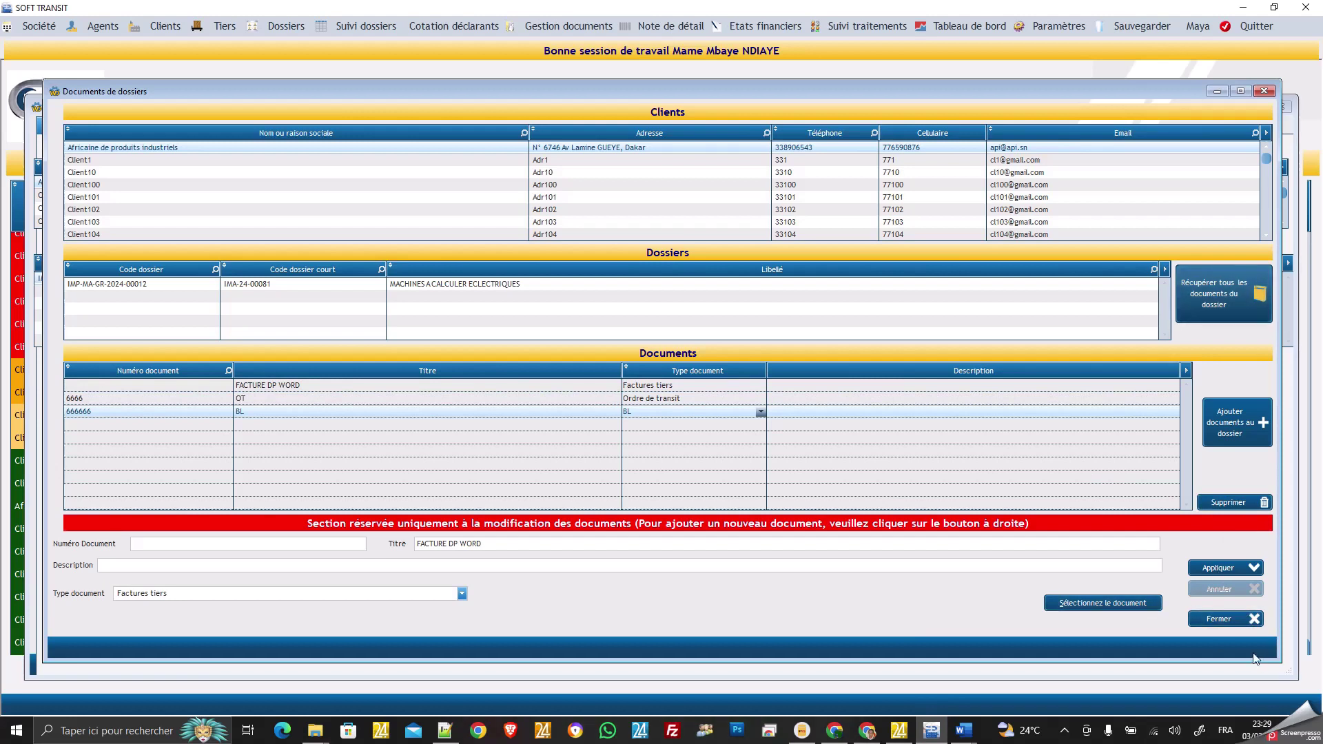
{"action": "left_click", "coordinate": [1226, 620]}
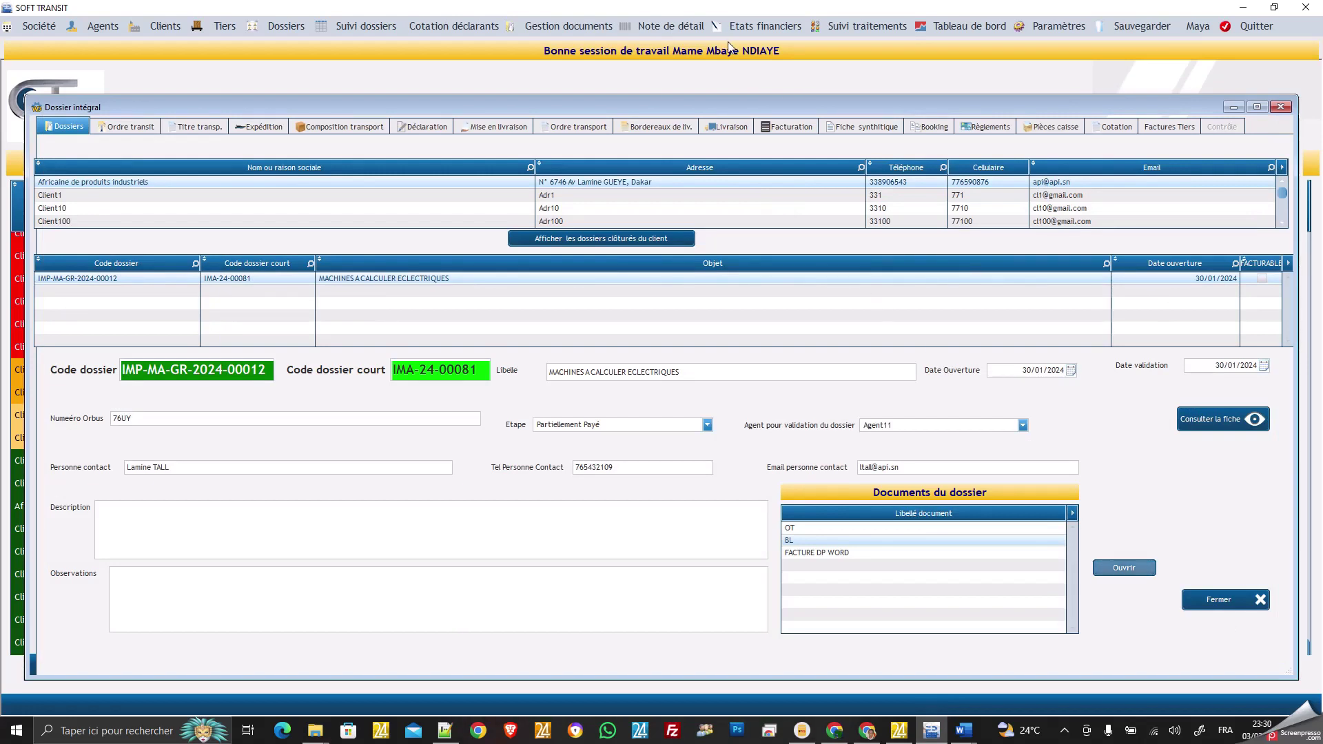
{"action": "left_click", "coordinate": [772, 30]}
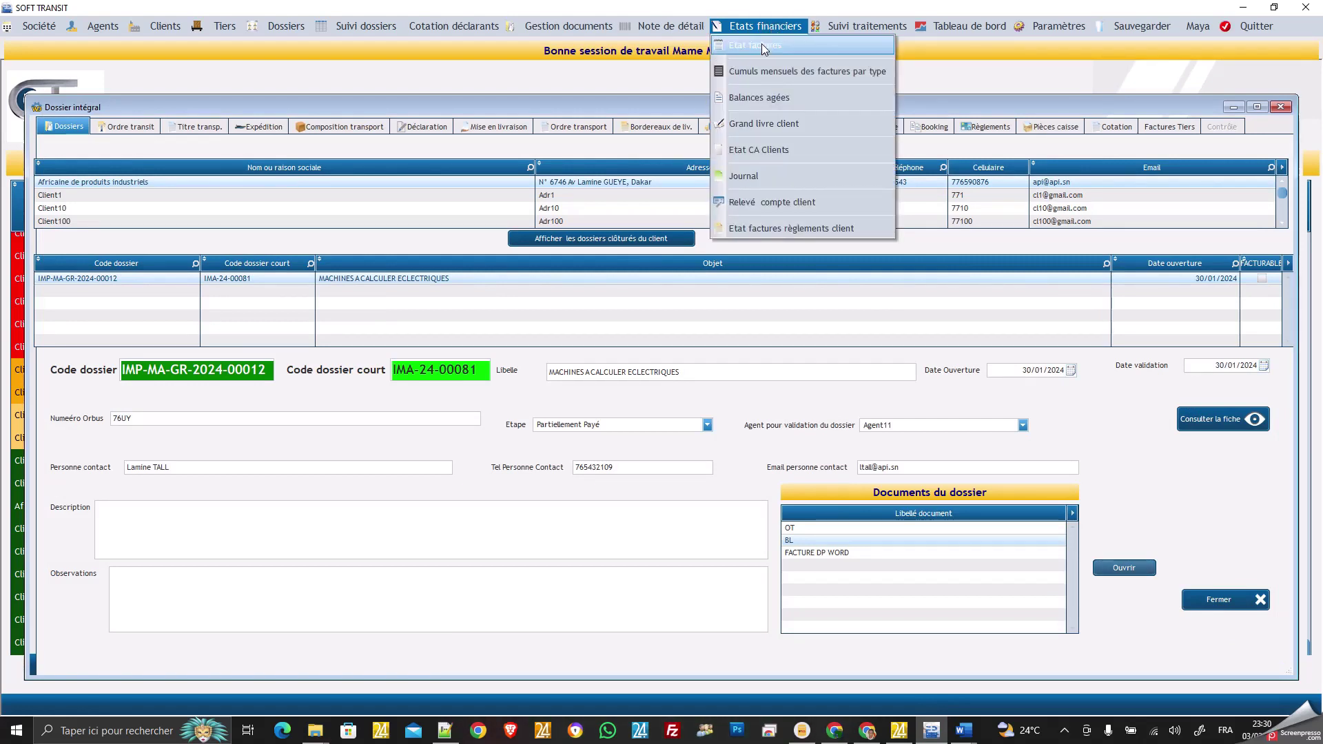
{"action": "left_click", "coordinate": [762, 48]}
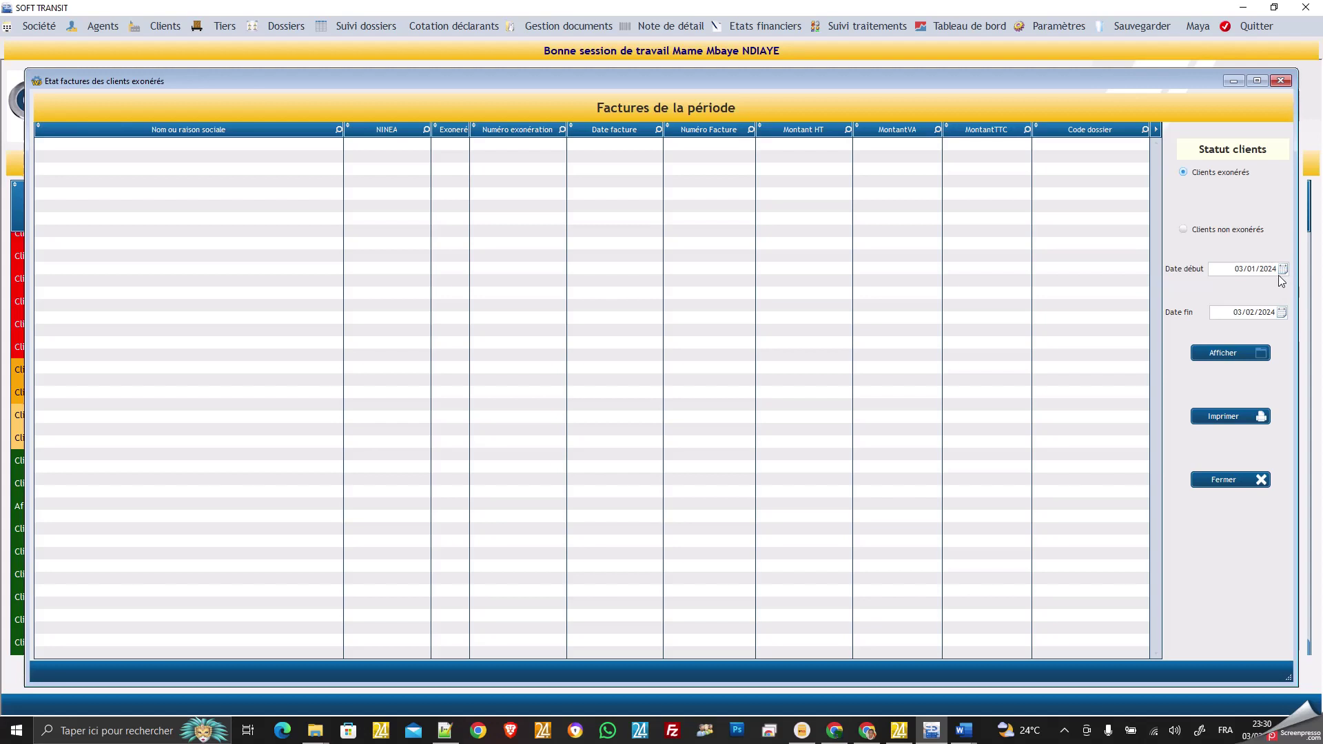
{"action": "left_click", "coordinate": [1225, 357]}
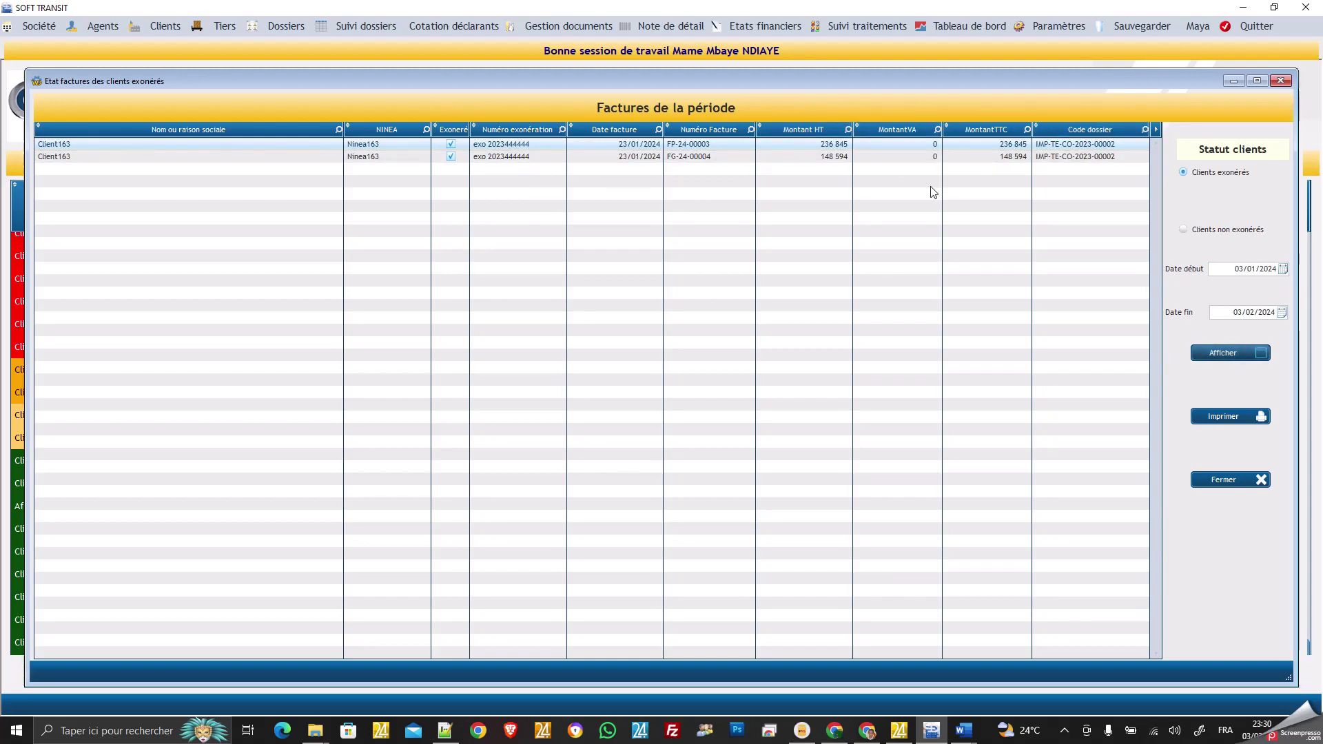
{"action": "left_click", "coordinate": [1283, 270]}
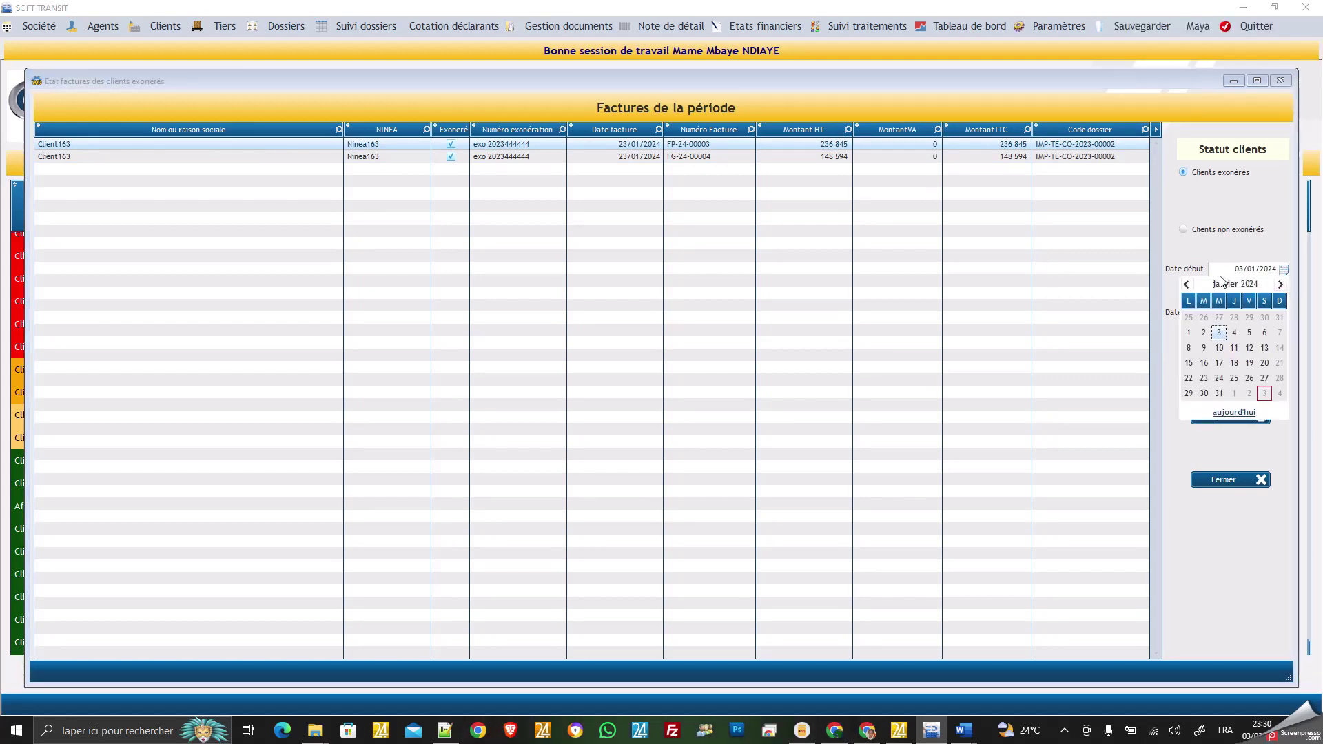
{"action": "left_click", "coordinate": [1185, 284]}
{"action": "left_click", "coordinate": [1185, 284]}
{"action": "left_click", "coordinate": [1186, 284]}
{"action": "left_click", "coordinate": [1186, 285]}
{"action": "left_click", "coordinate": [1185, 285]}
{"action": "left_click", "coordinate": [1186, 285]}
{"action": "left_click", "coordinate": [1186, 285]}
{"action": "left_click", "coordinate": [1186, 285]}
{"action": "left_click", "coordinate": [1186, 284]}
{"action": "left_click", "coordinate": [1185, 285]}
{"action": "left_click", "coordinate": [1186, 285]}
{"action": "left_click", "coordinate": [1189, 332]}
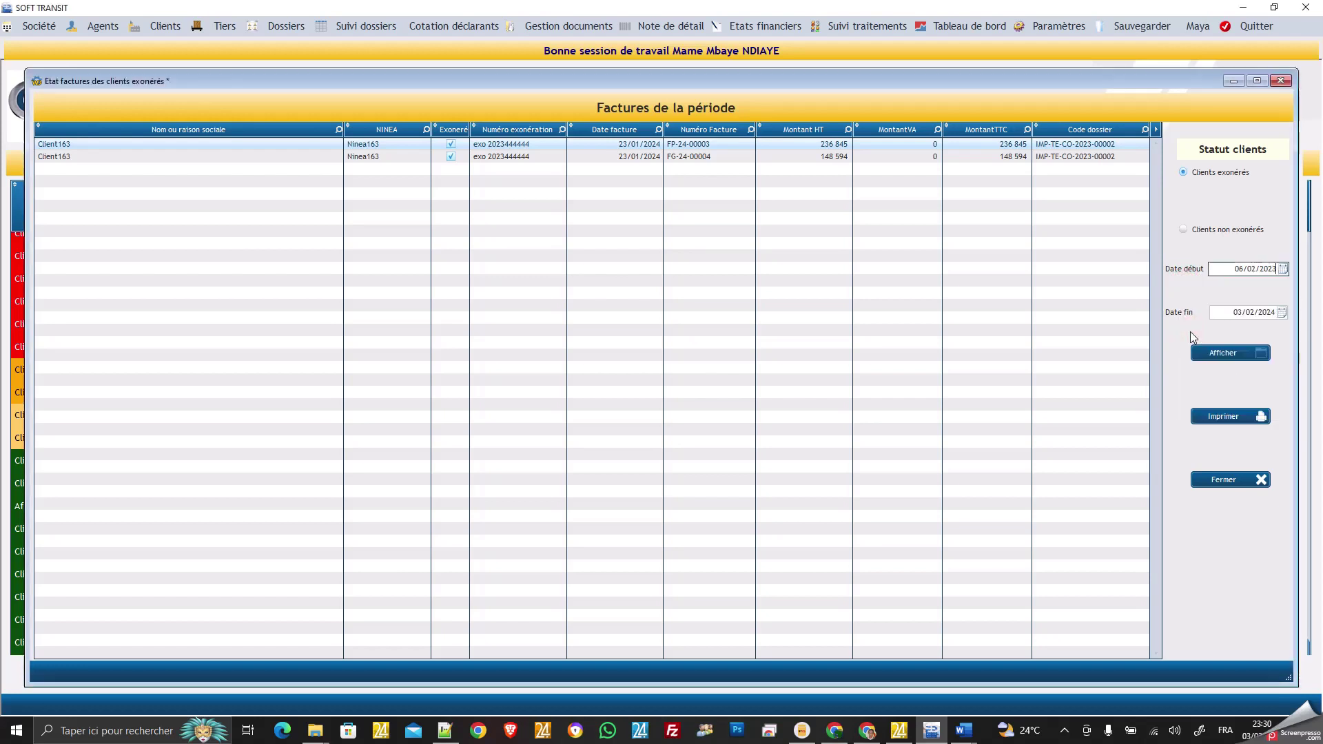
{"action": "left_click", "coordinate": [1229, 354]}
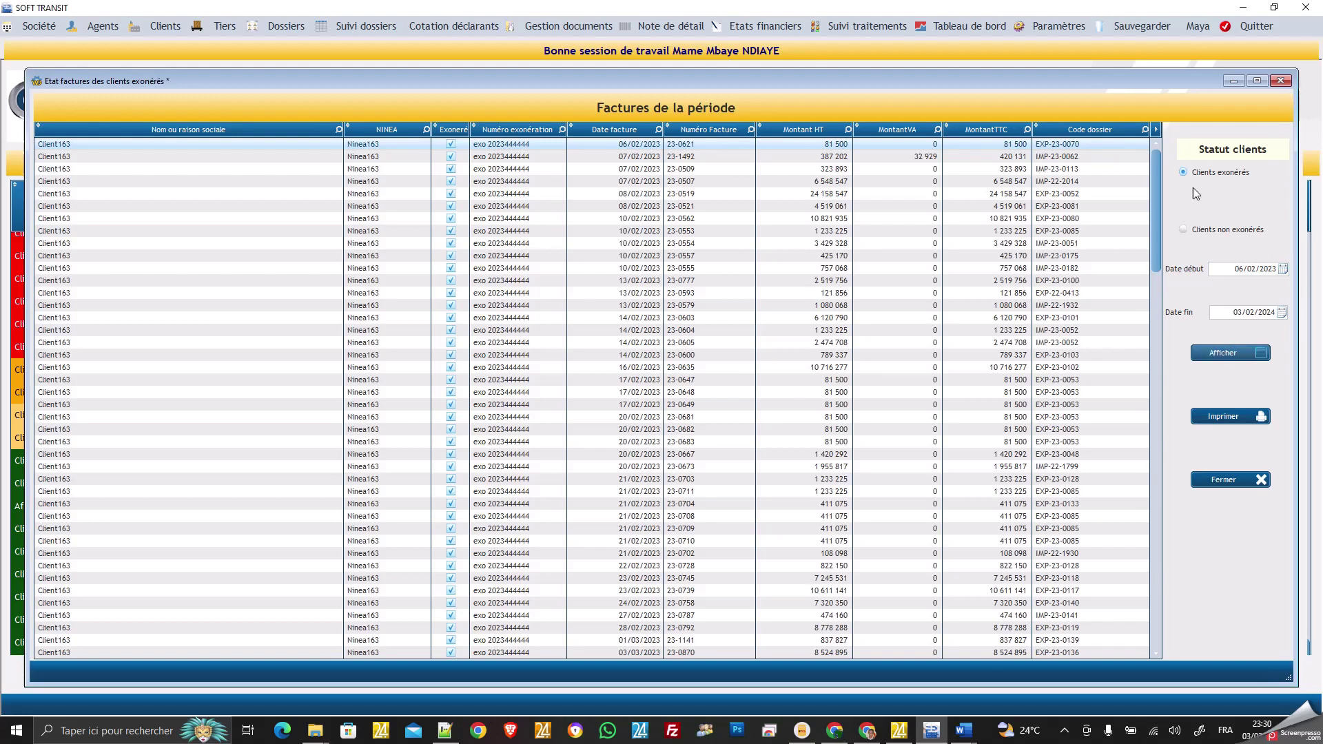
{"action": "left_click", "coordinate": [1185, 231]}
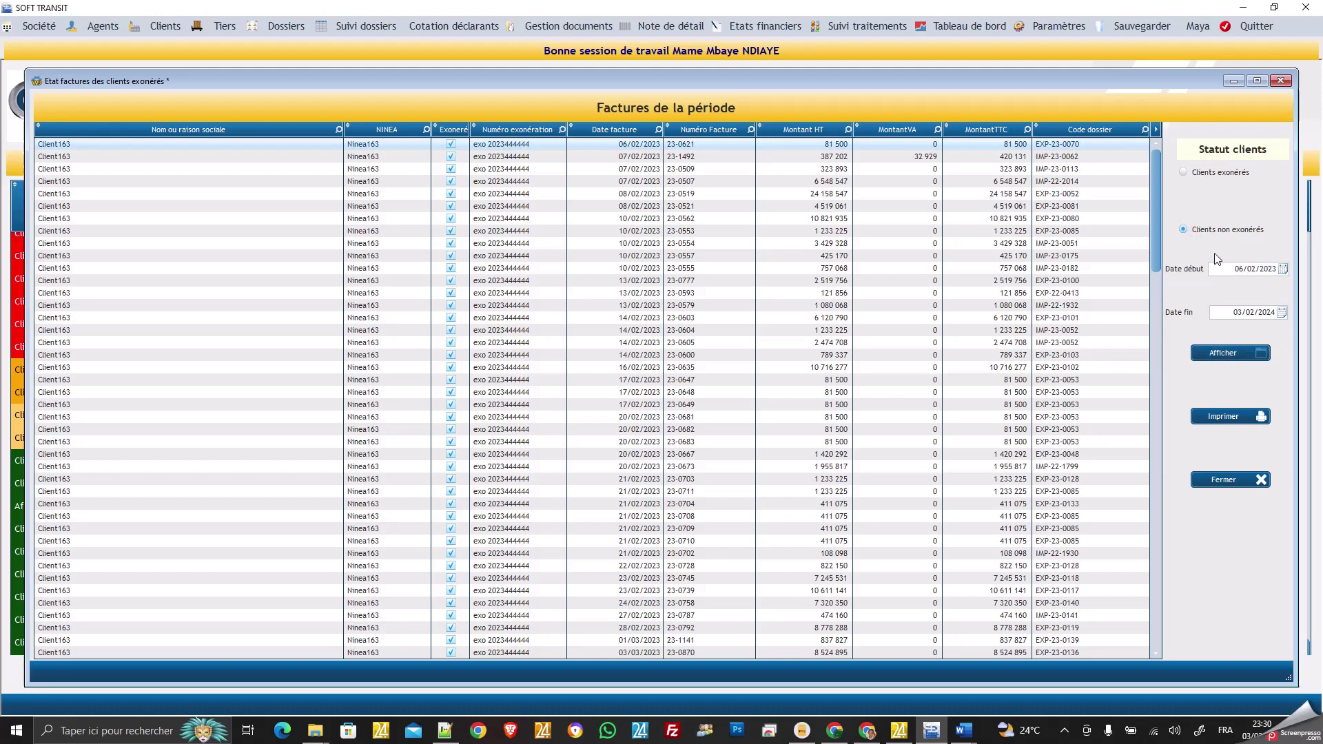
{"action": "left_click", "coordinate": [1231, 481]}
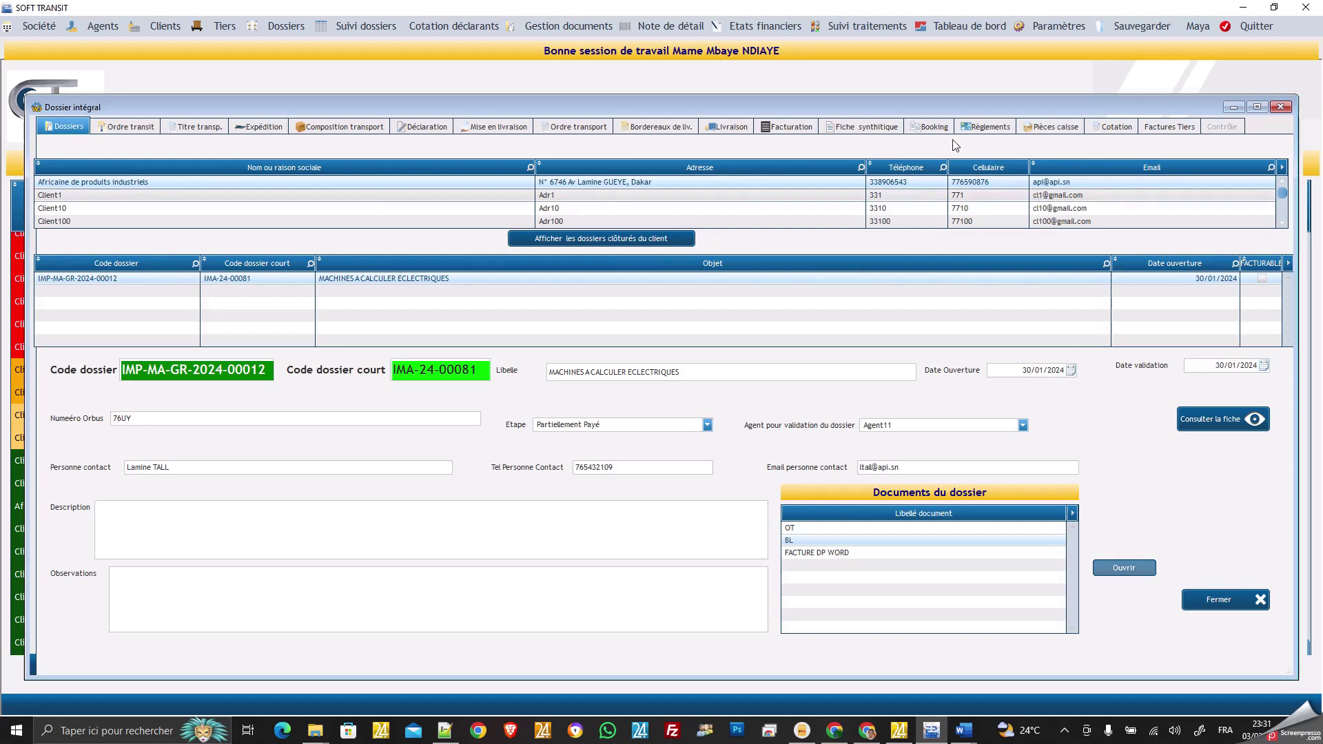
{"action": "left_click", "coordinate": [782, 27]}
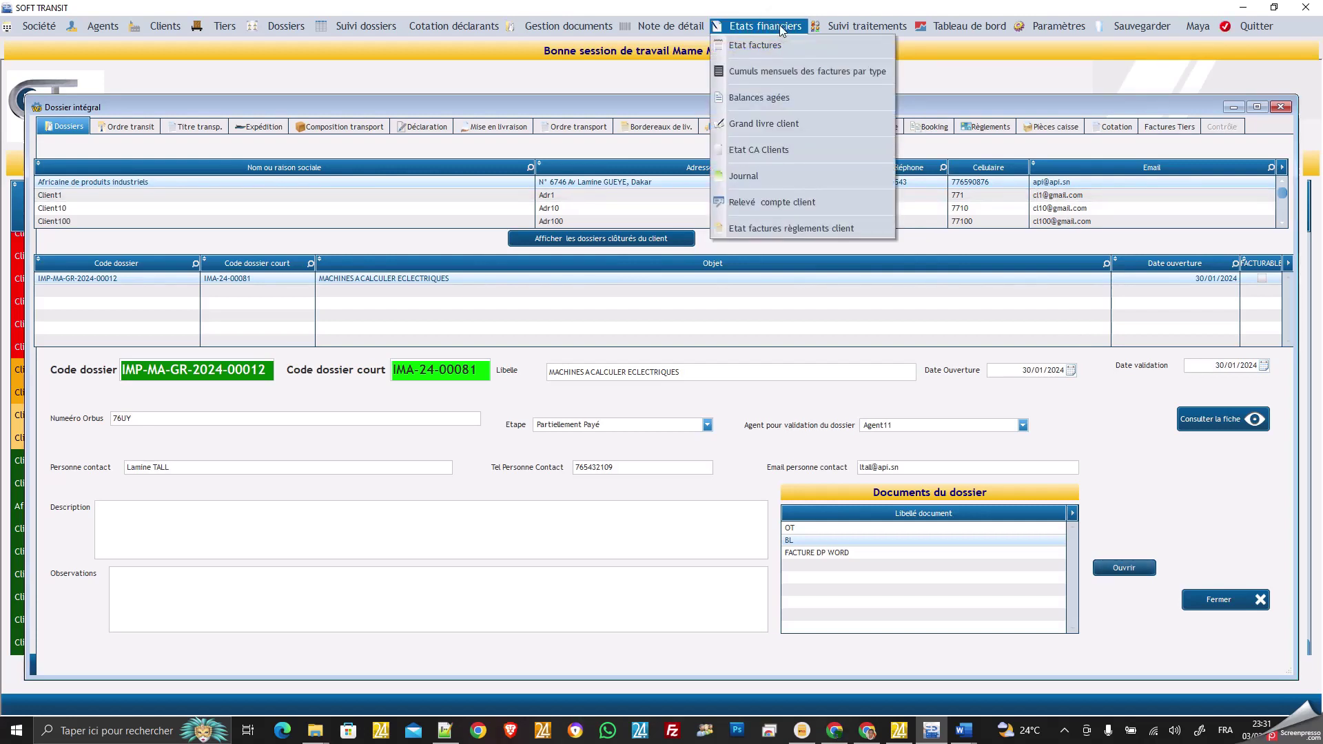
{"action": "left_click", "coordinate": [817, 69]}
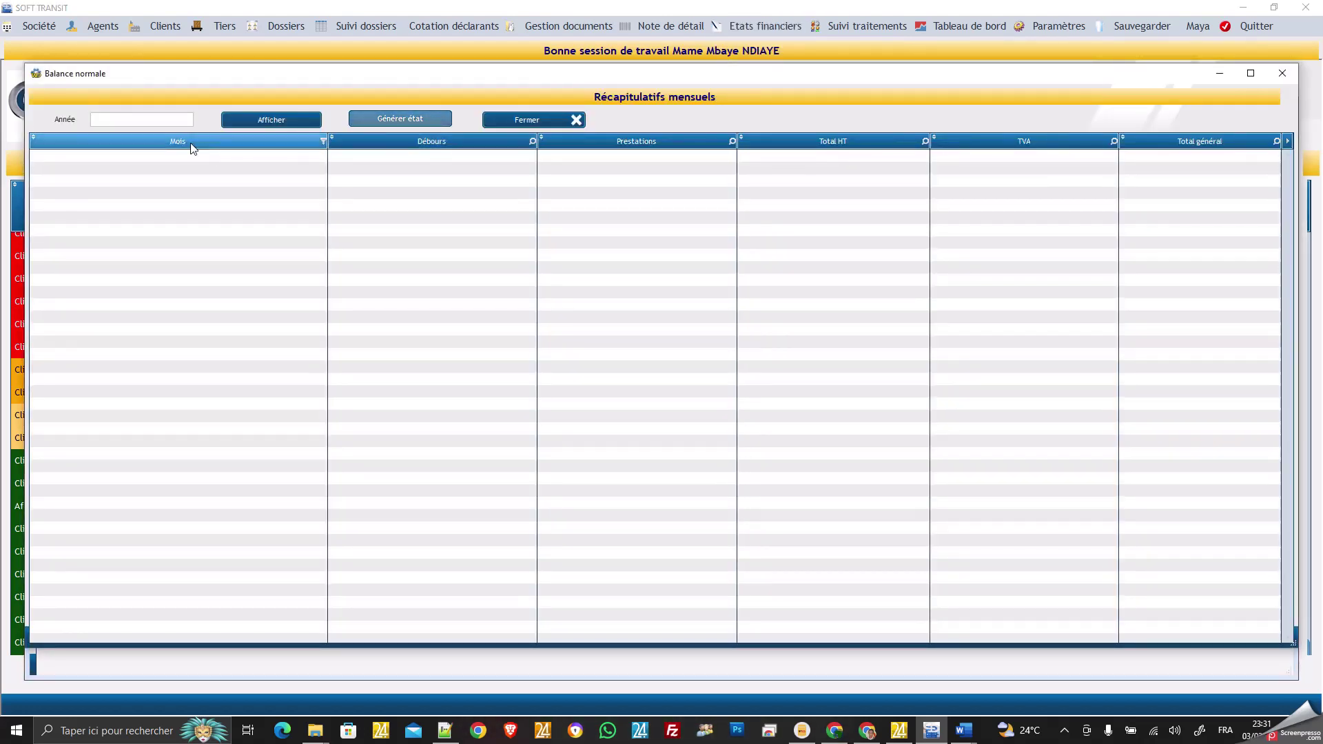
{"action": "left_click", "coordinate": [152, 121]}
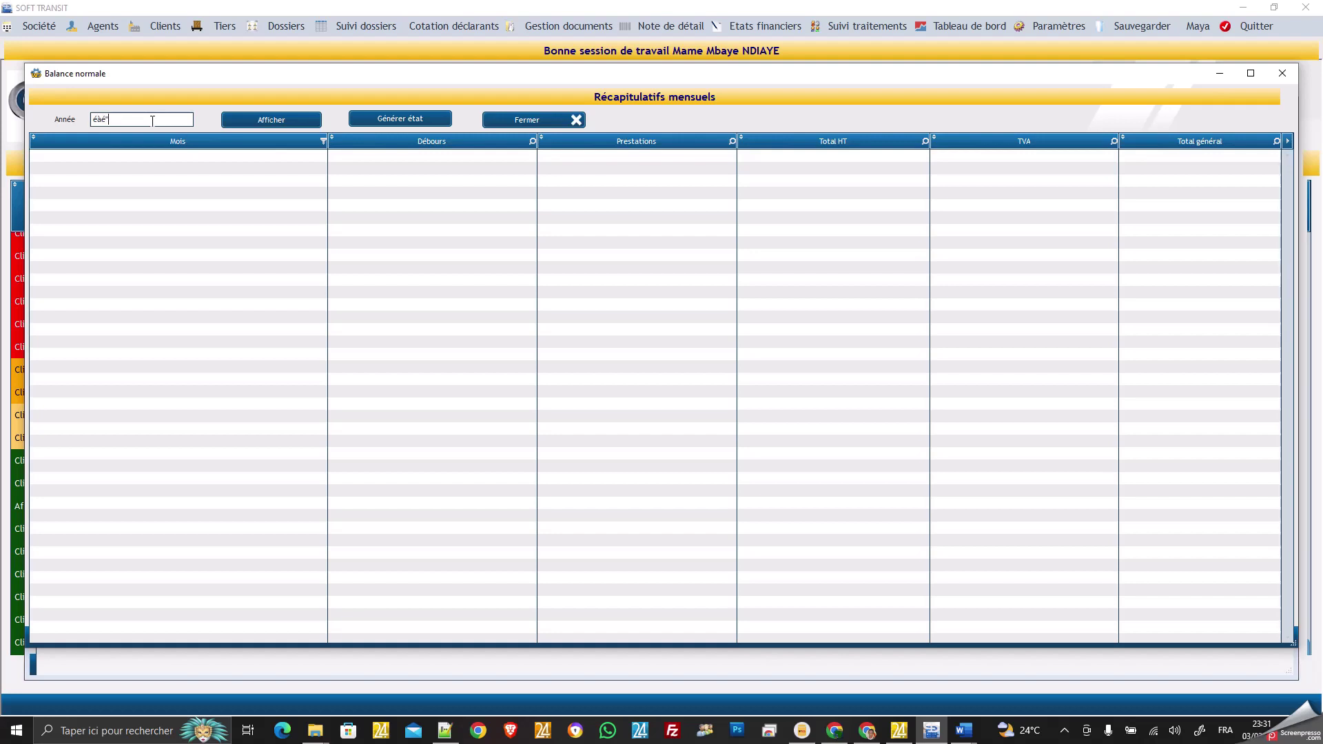
{"action": "key", "text": "BackSpace"}
{"action": "key", "text": "BackSpace"}
{"action": "type", "text": "20"}
{"action": "left_click", "coordinate": [268, 120]}
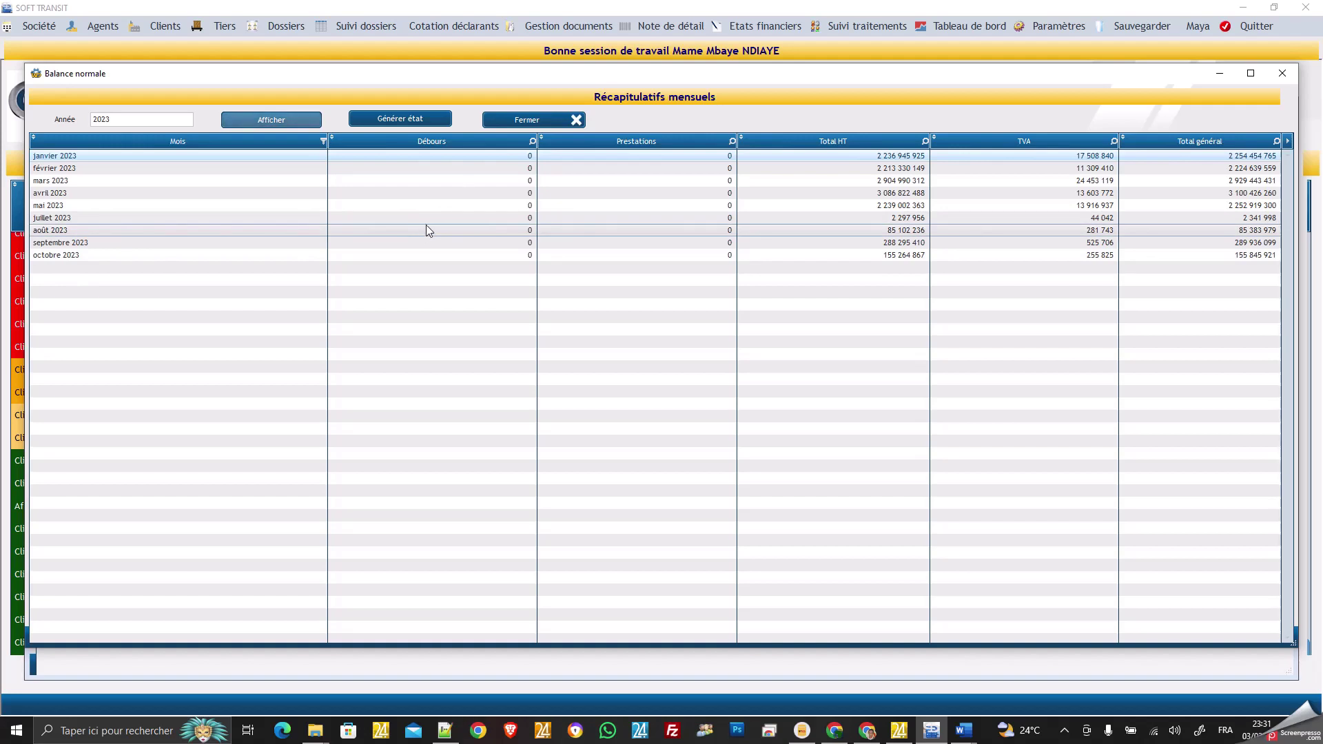
{"action": "left_click", "coordinate": [532, 119]}
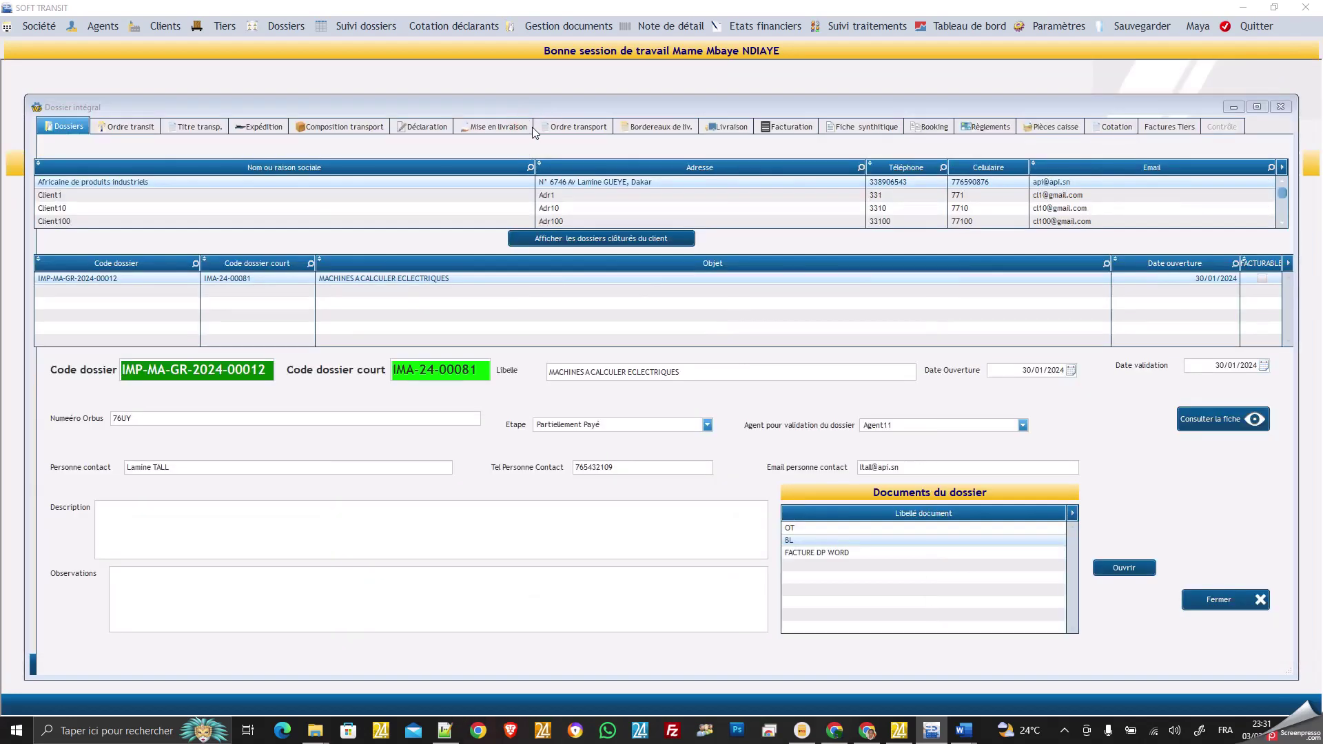
{"action": "left_click", "coordinate": [745, 26]}
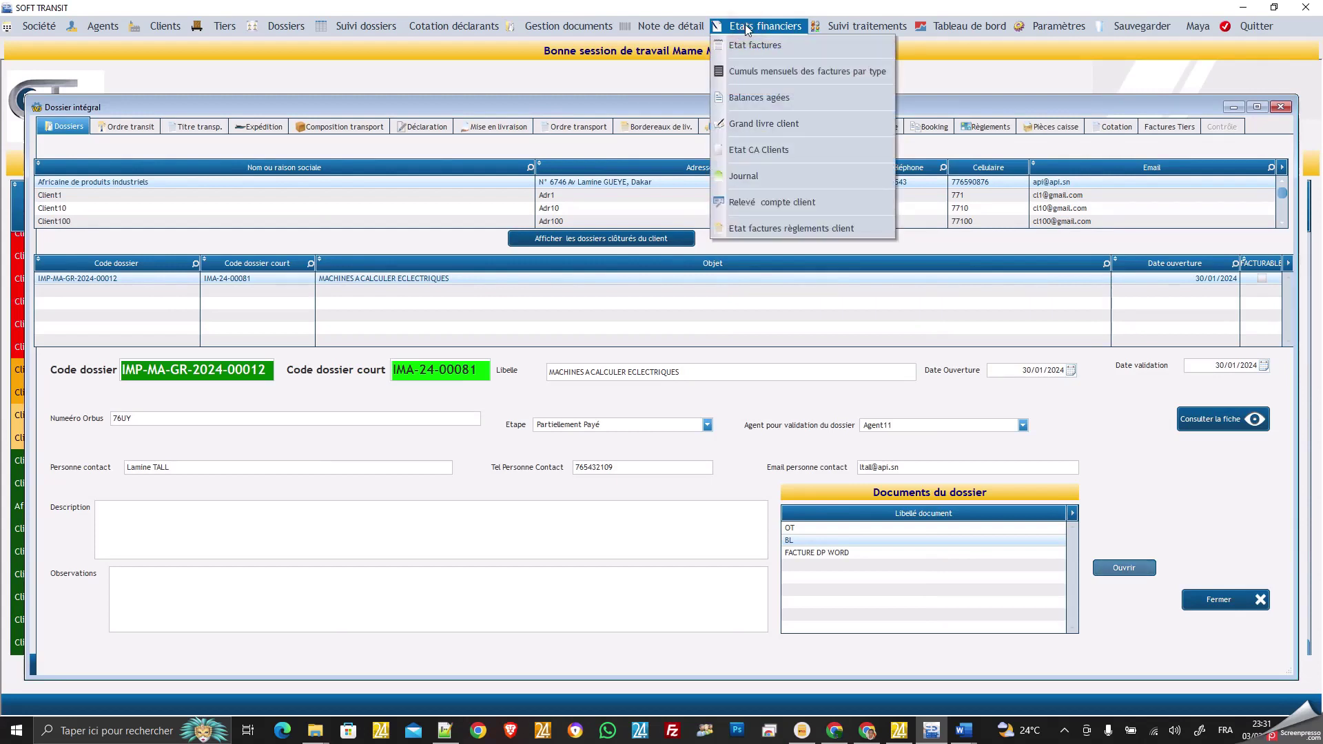
{"action": "left_click", "coordinate": [762, 96]}
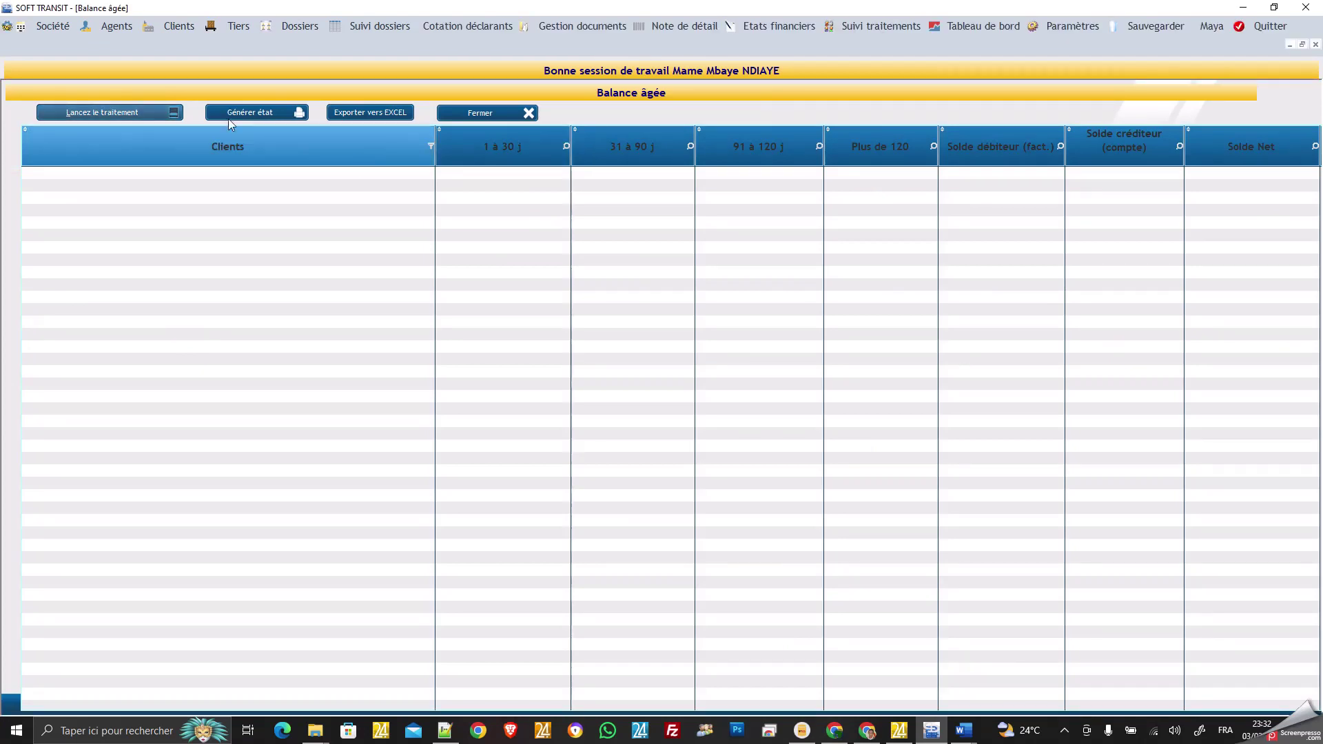
{"action": "left_click", "coordinate": [117, 112]}
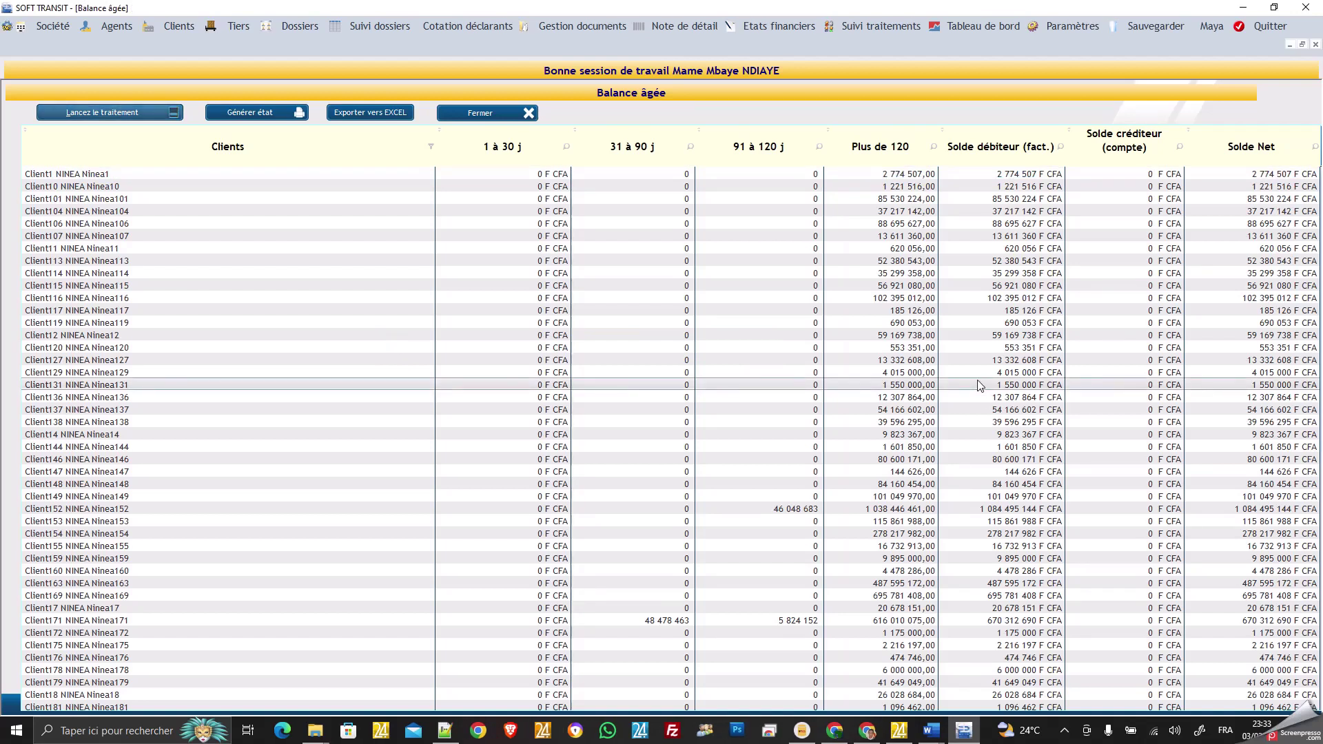
{"action": "scroll", "coordinate": [950, 406], "scroll_direction": "down", "scroll_amount": 15}
{"action": "scroll", "coordinate": [1173, 419], "scroll_direction": "down", "scroll_amount": 5}
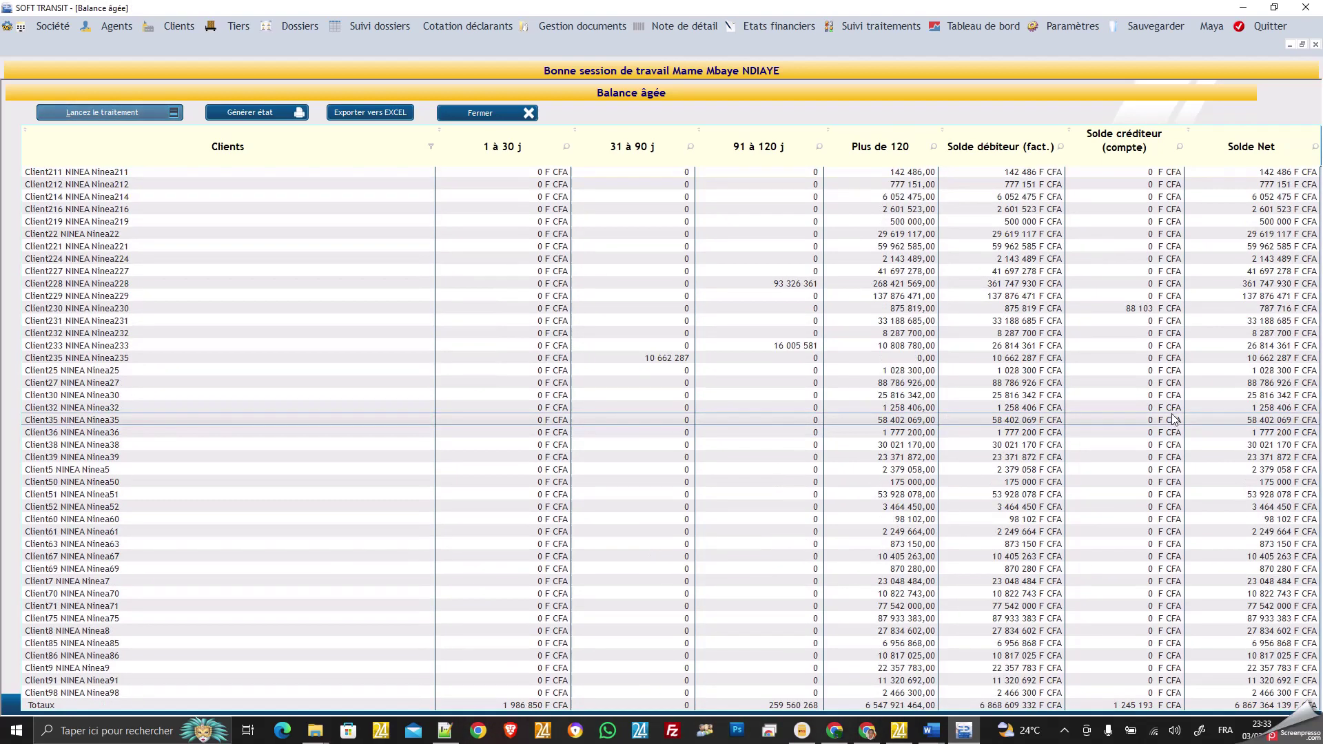
{"action": "scroll", "coordinate": [1173, 419], "scroll_direction": "up", "scroll_amount": 4}
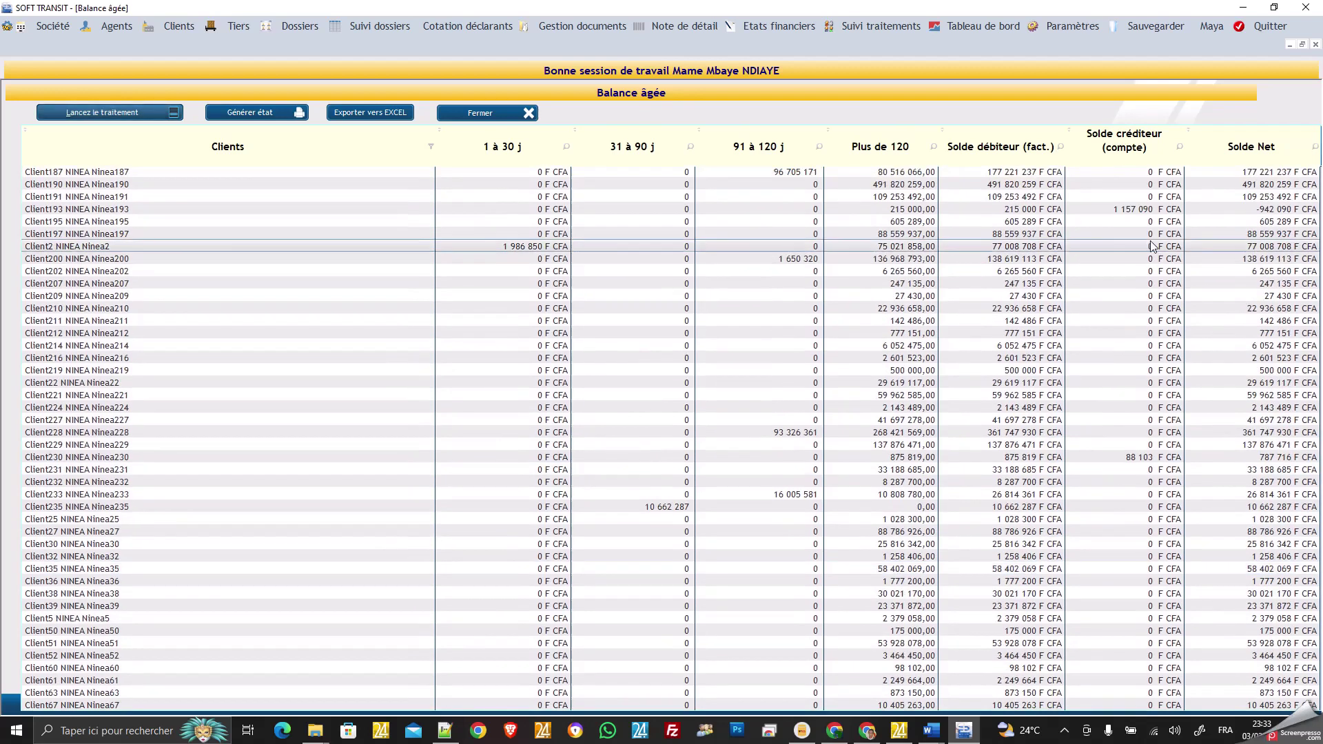
{"action": "left_click", "coordinate": [494, 113]}
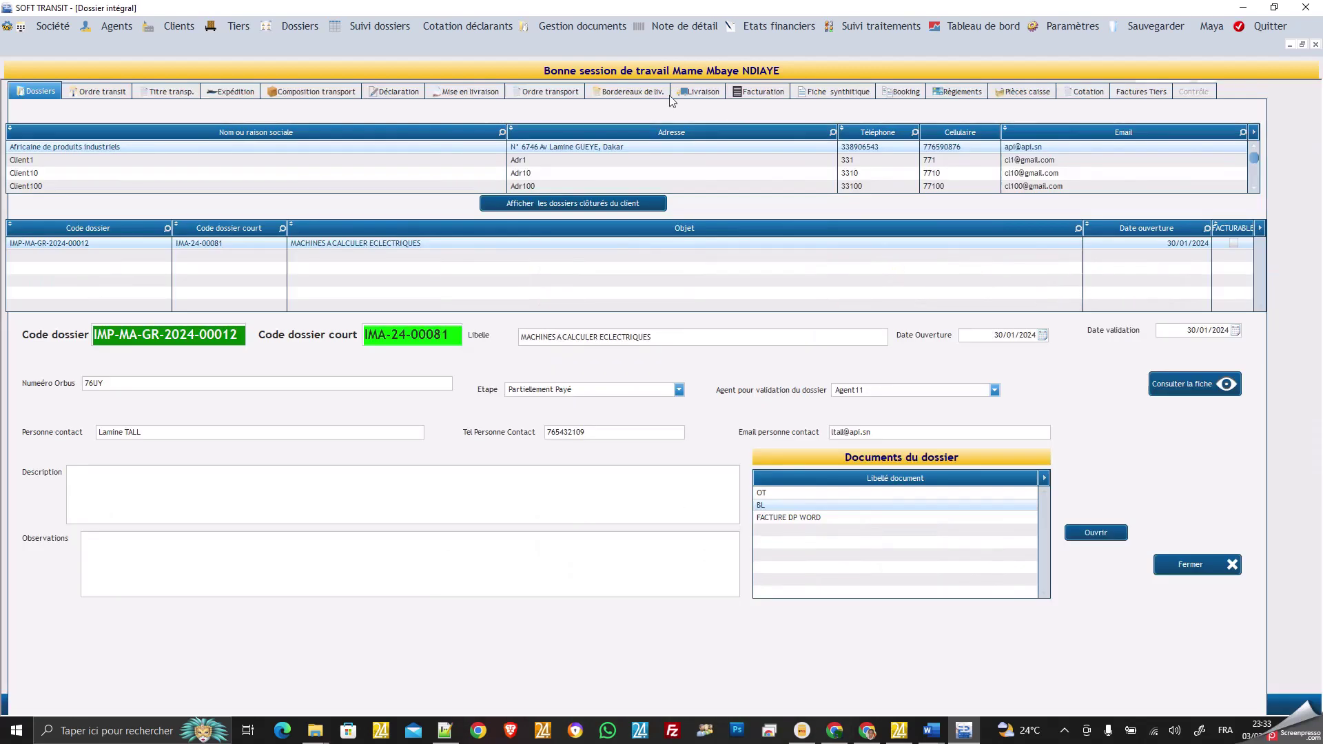
Display and scroll through the 2023 Grand livre entries, then open the Suivi traitements board.
{"action": "left_click", "coordinate": [766, 26]}
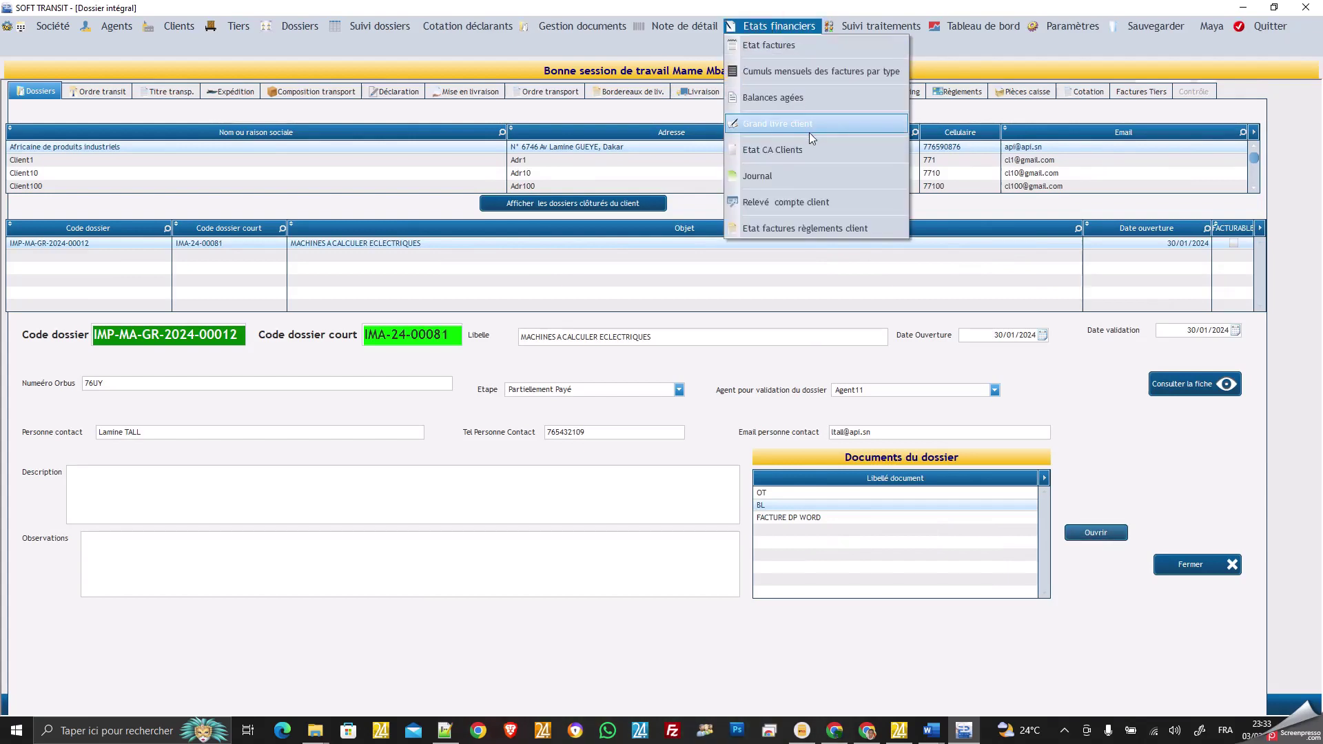
{"action": "left_click", "coordinate": [792, 126]}
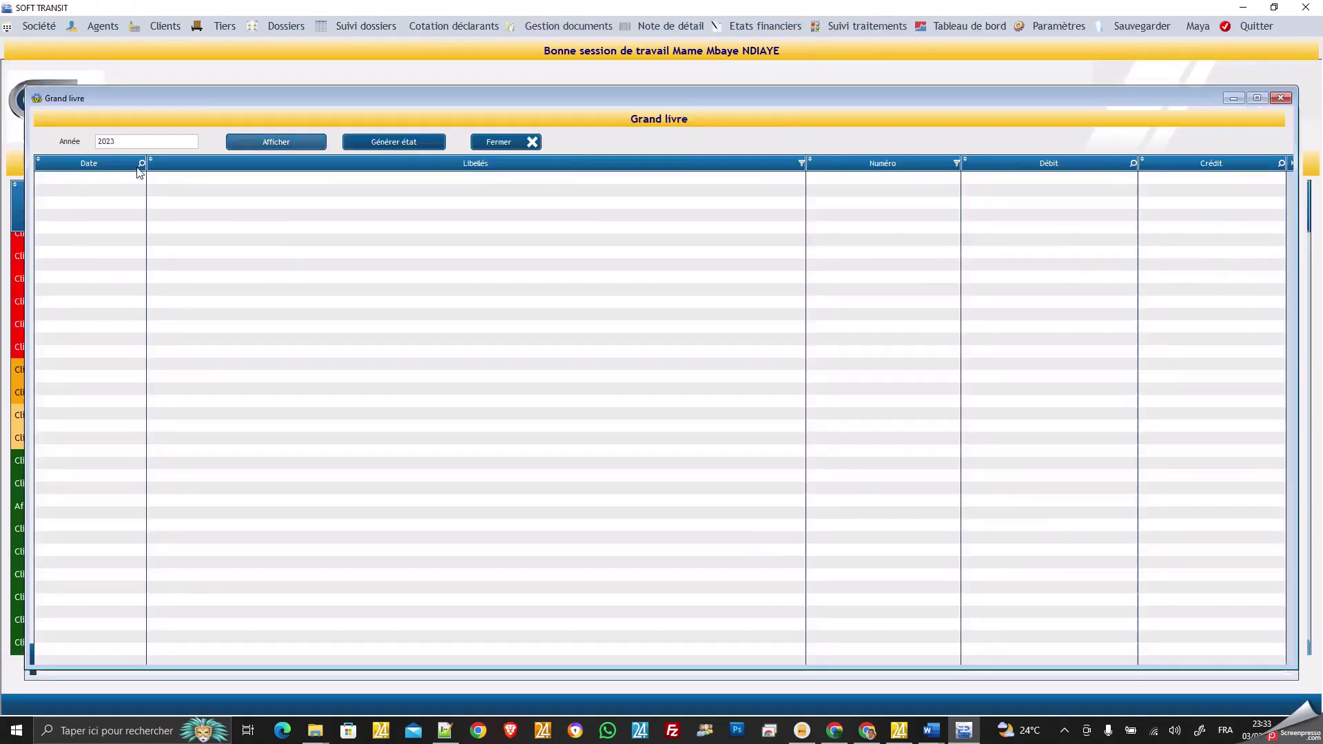
{"action": "left_click", "coordinate": [293, 144]}
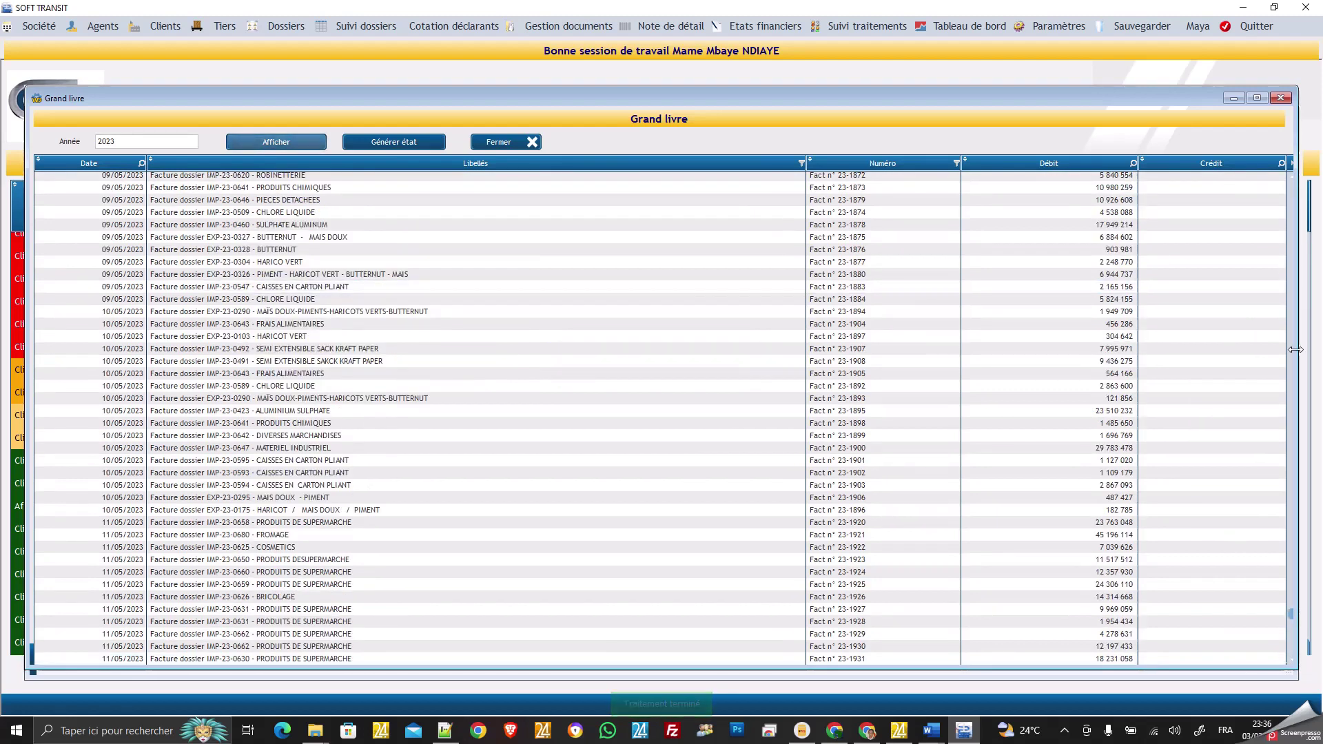
{"action": "scroll", "coordinate": [1294, 352], "scroll_direction": "up", "scroll_amount": 2}
{"action": "scroll", "coordinate": [1293, 351], "scroll_direction": "up", "scroll_amount": 10}
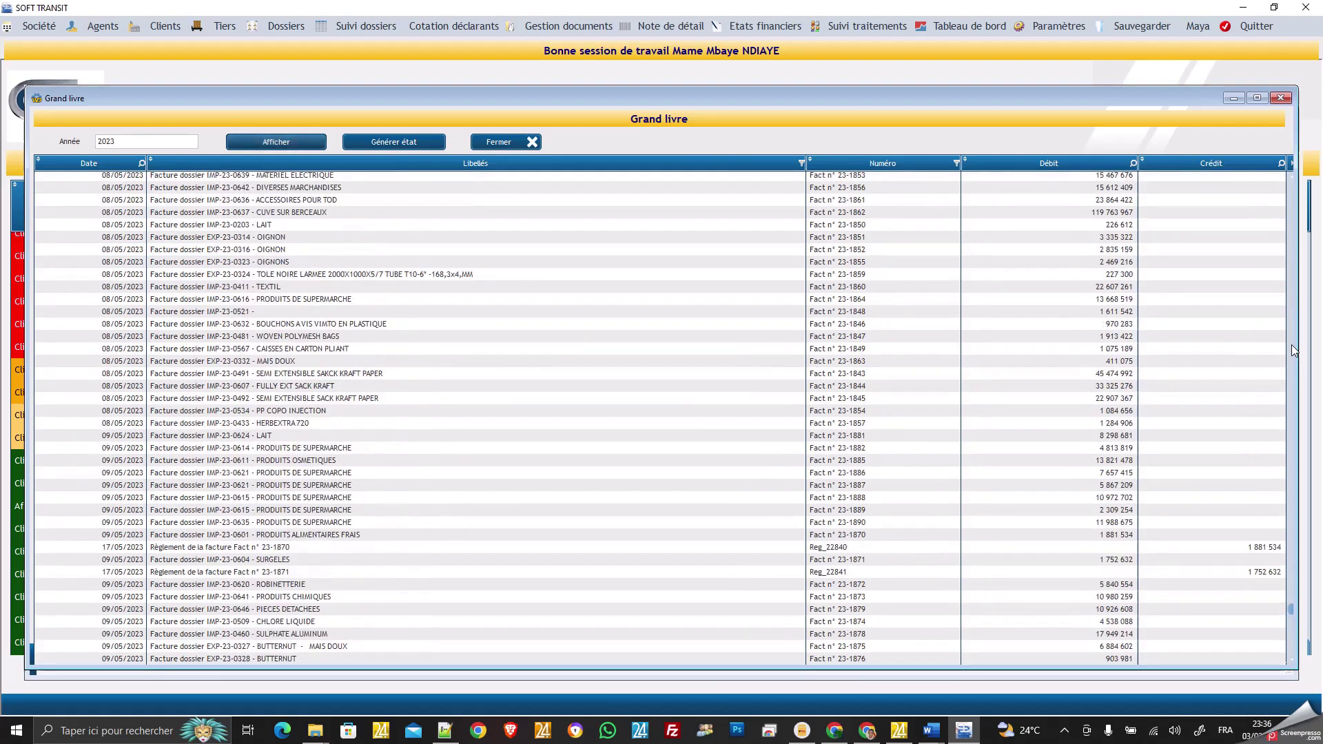
{"action": "scroll", "coordinate": [1293, 351], "scroll_direction": "up", "scroll_amount": 13}
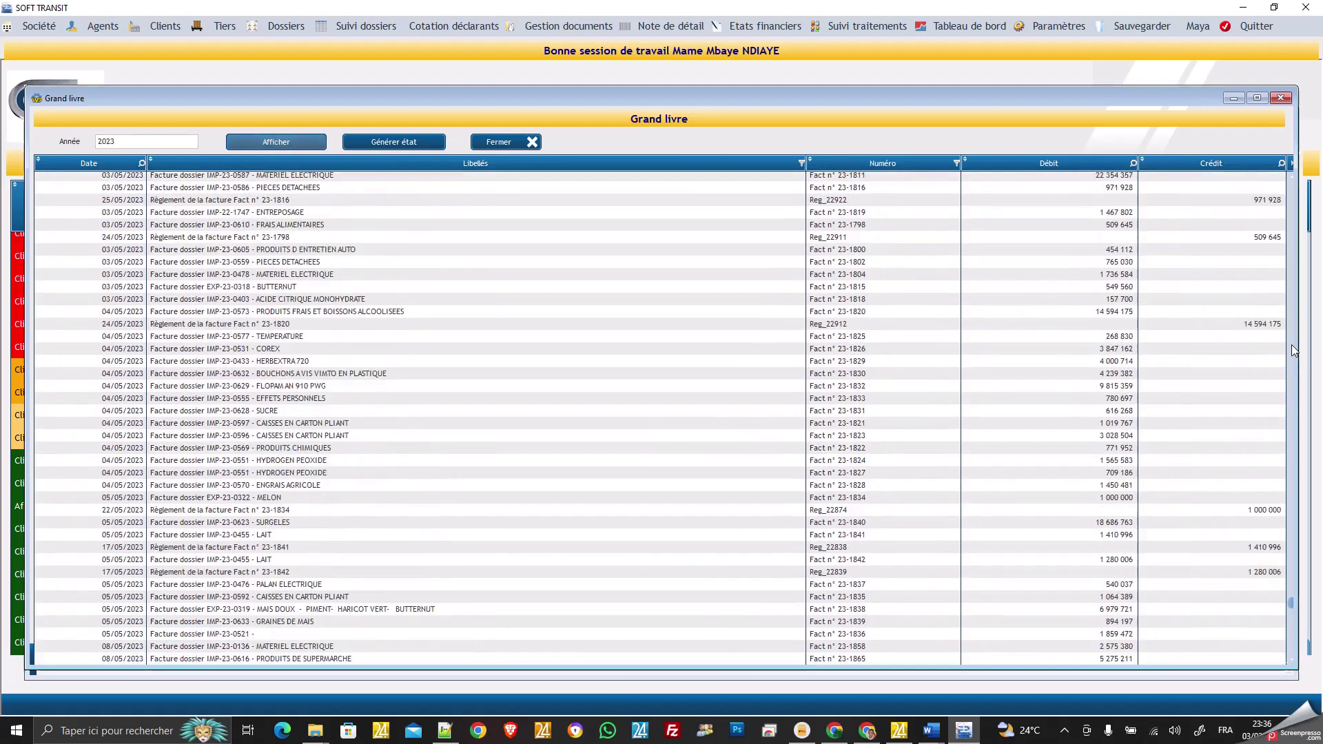
{"action": "scroll", "coordinate": [1293, 350], "scroll_direction": "up", "scroll_amount": 4}
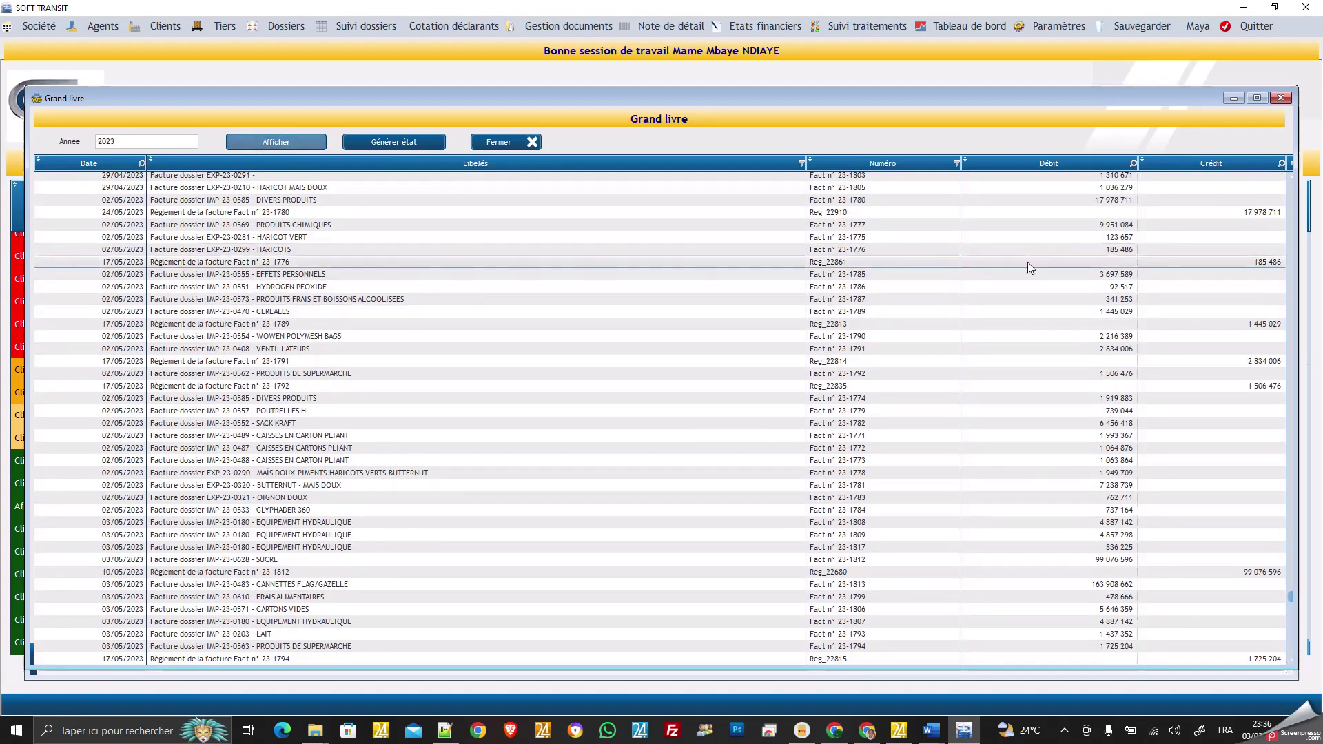
{"action": "left_click", "coordinate": [499, 140]}
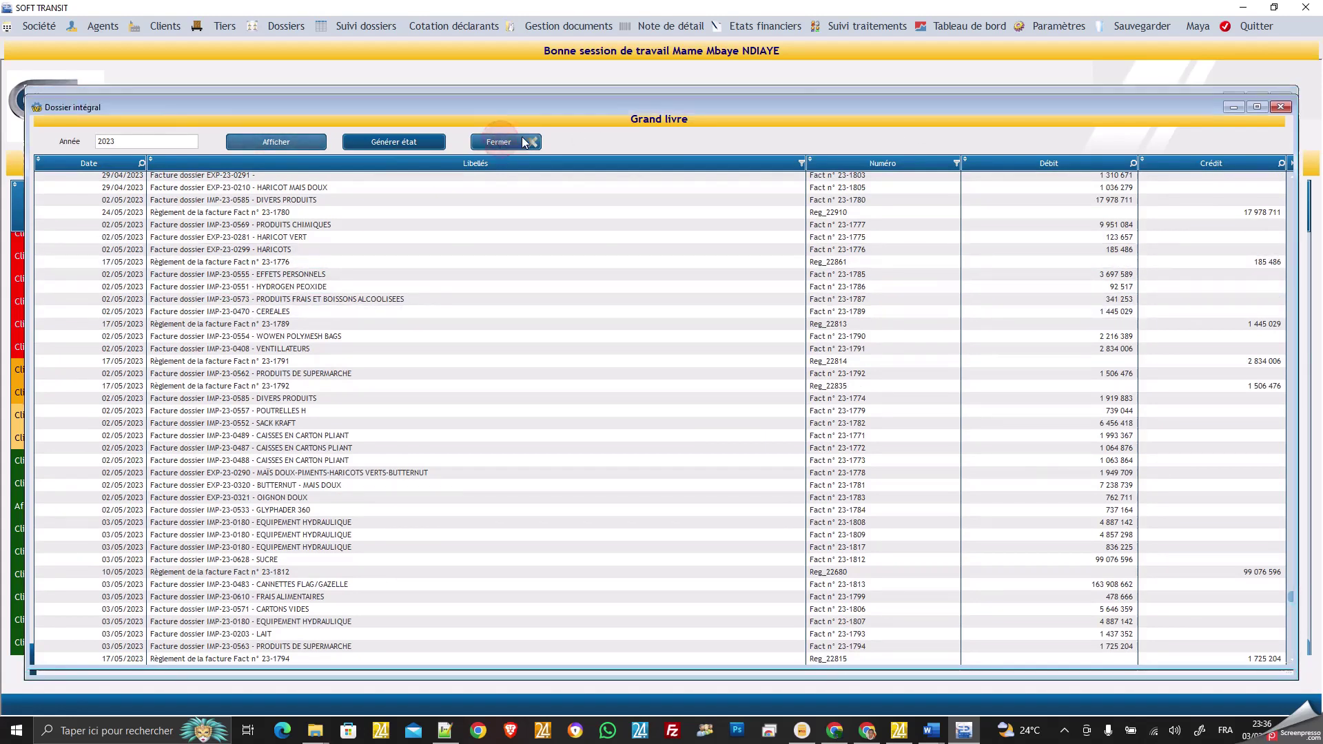
{"action": "left_click", "coordinate": [842, 26]}
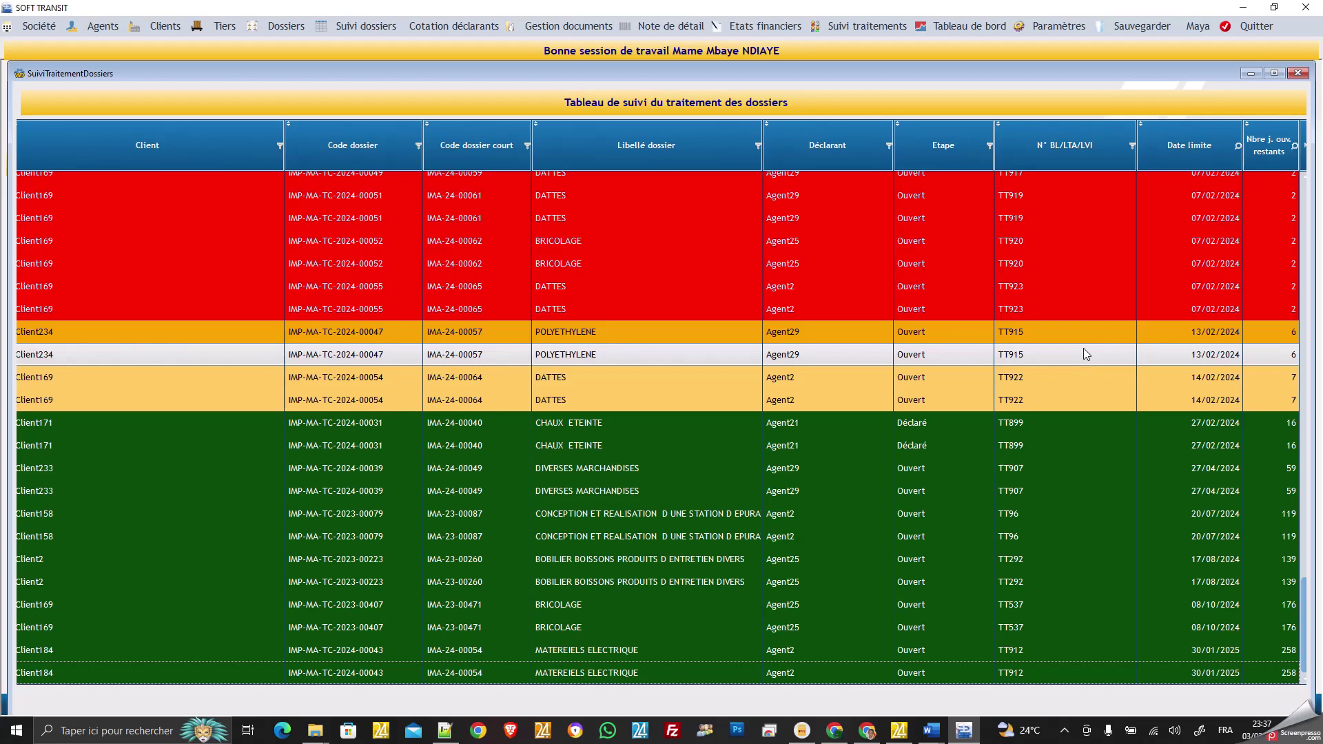
{"action": "scroll", "coordinate": [1083, 349], "scroll_direction": "up", "scroll_amount": 3}
{"action": "scroll", "coordinate": [1086, 336], "scroll_direction": "up", "scroll_amount": 3}
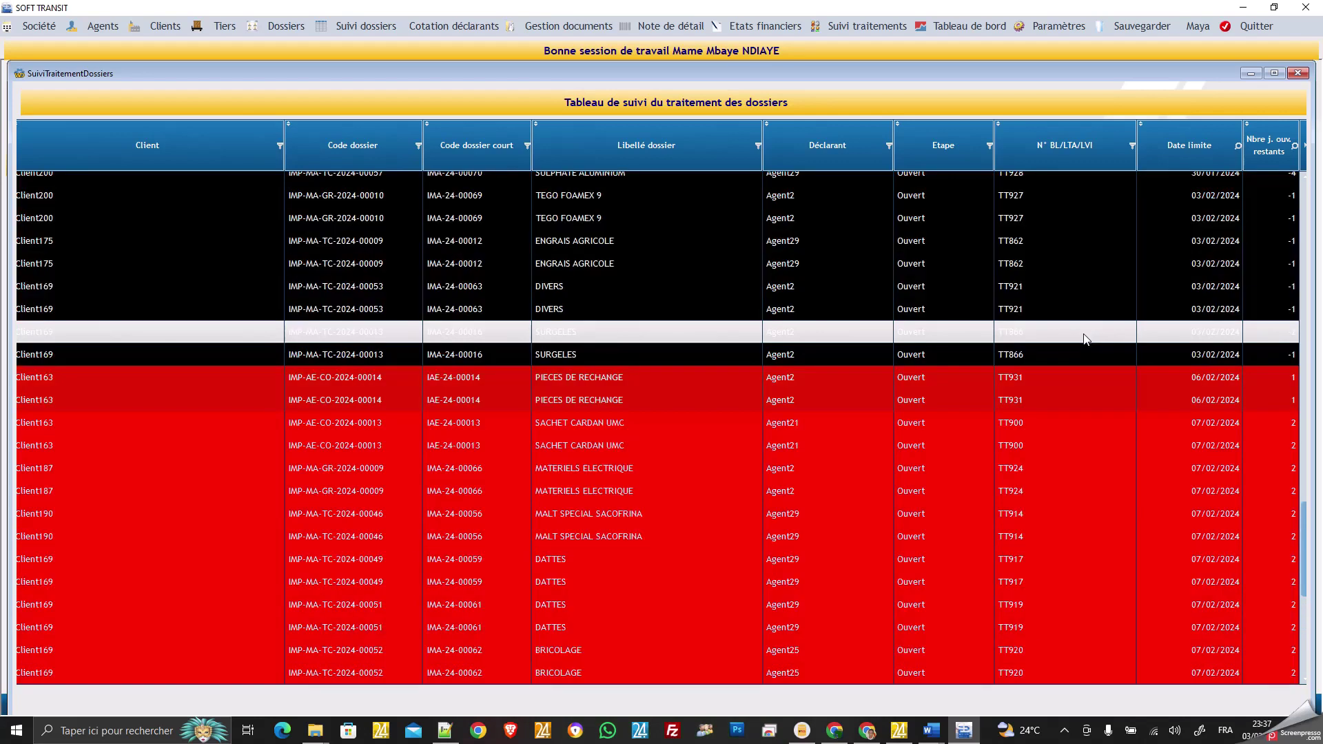
{"action": "scroll", "coordinate": [1083, 338], "scroll_direction": "down", "scroll_amount": 3}
{"action": "scroll", "coordinate": [1083, 337], "scroll_direction": "down", "scroll_amount": 3}
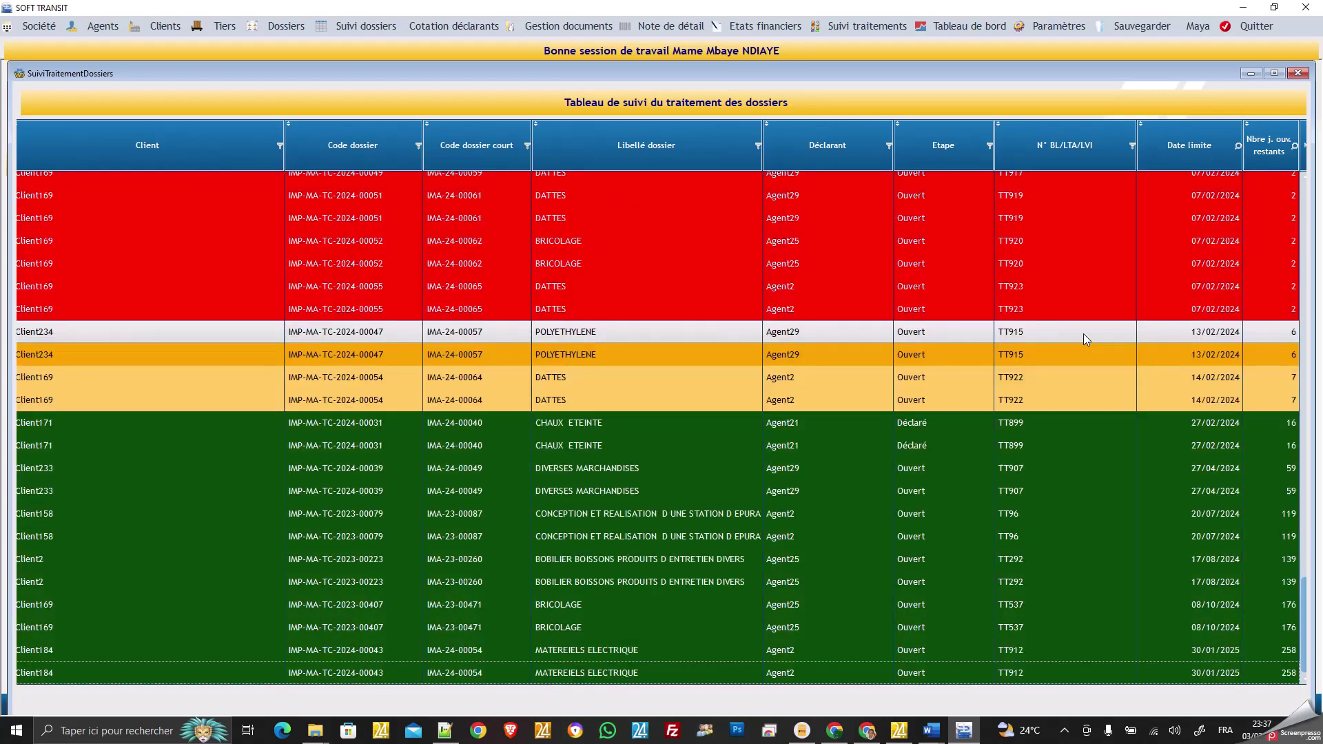
{"action": "scroll", "coordinate": [1083, 333], "scroll_direction": "up", "scroll_amount": 10}
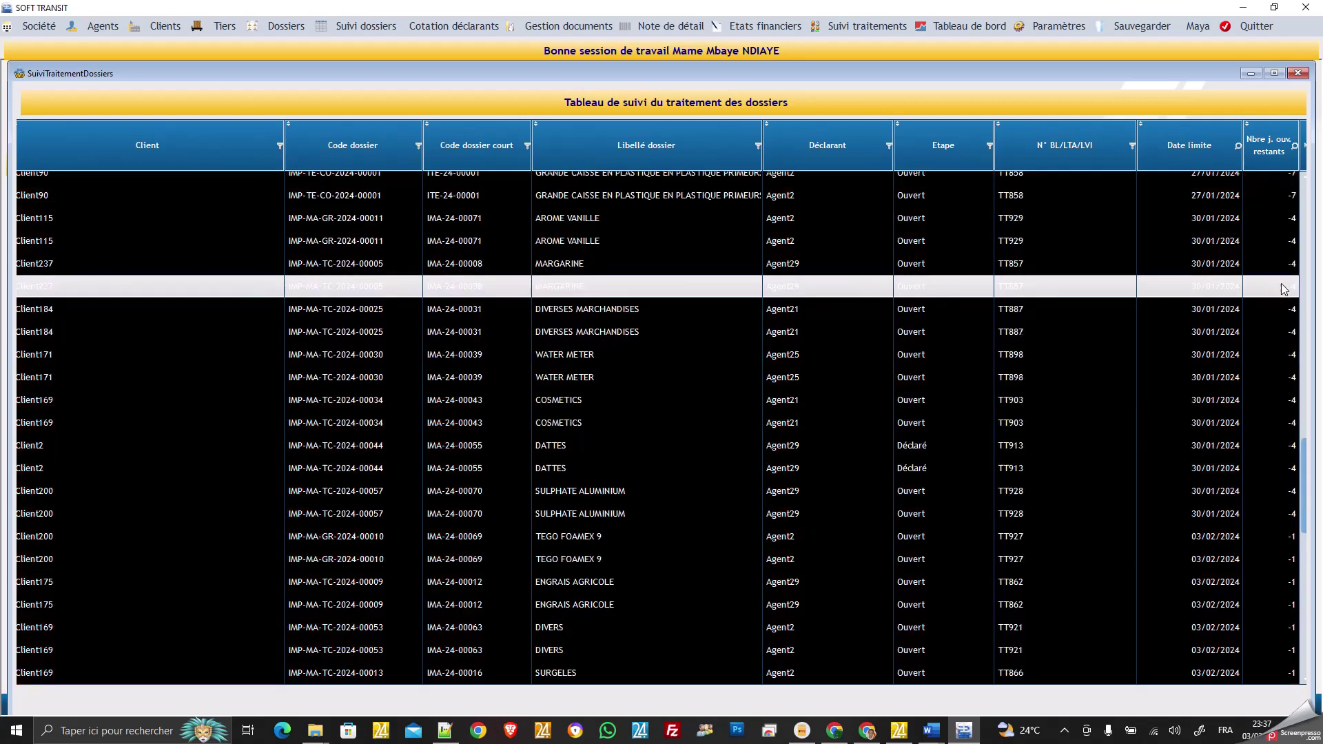
{"action": "scroll", "coordinate": [1288, 423], "scroll_direction": "down", "scroll_amount": 7}
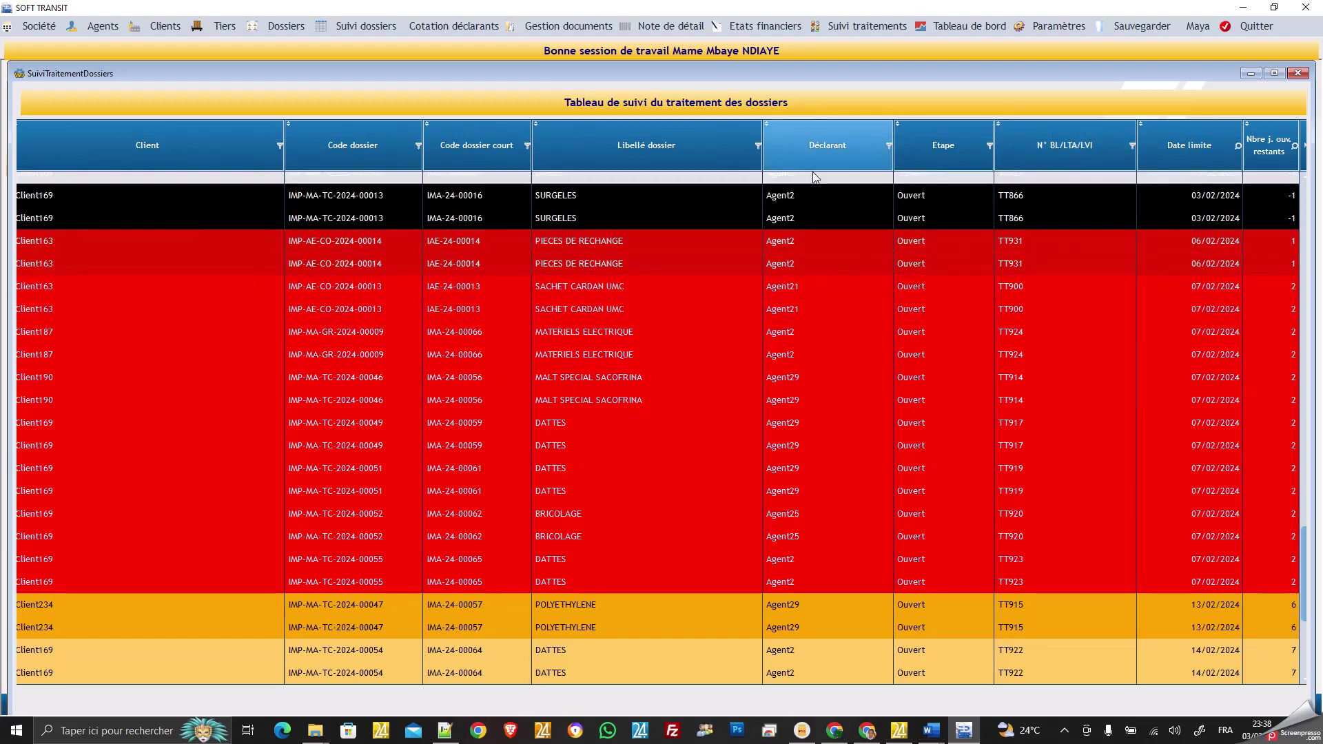
Read the Tableau de bord chart values and select the Moins de 1 mois payment-delay row.
{"action": "left_click", "coordinate": [971, 26]}
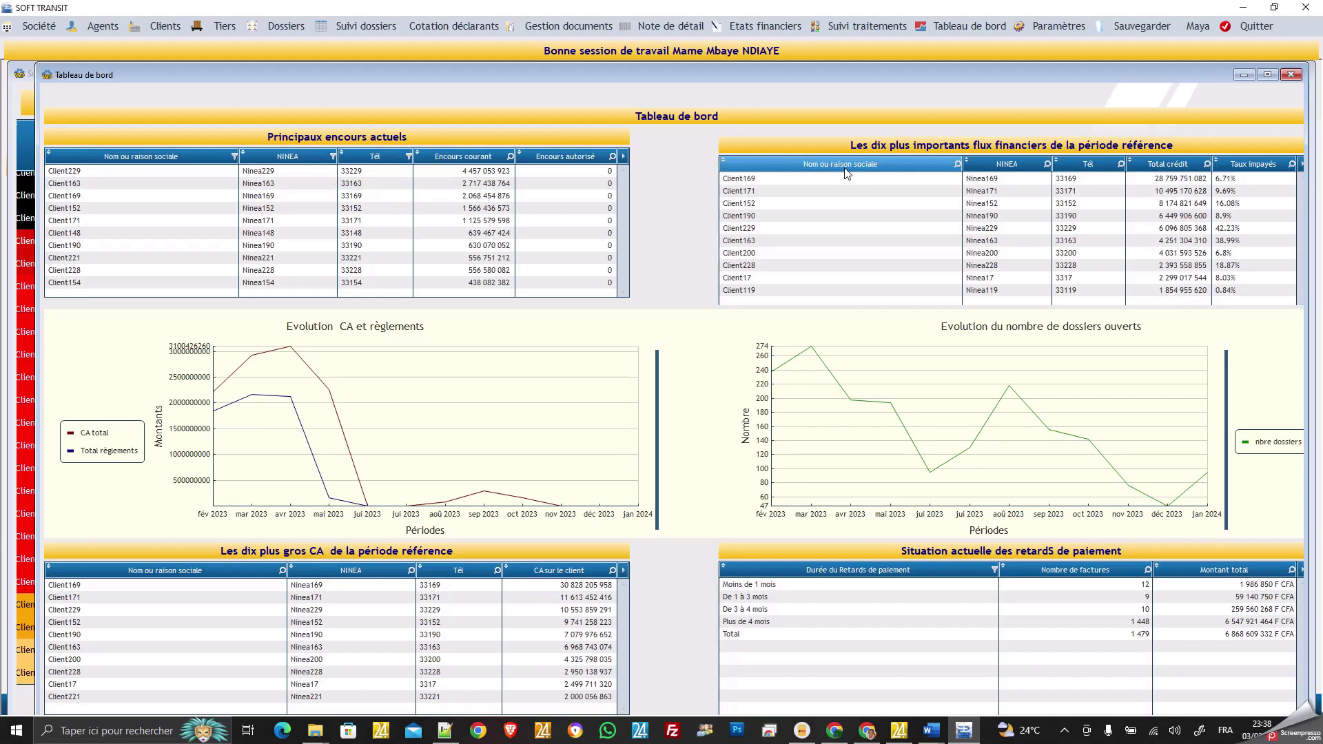
{"action": "mouse_move", "coordinate": [403, 351]}
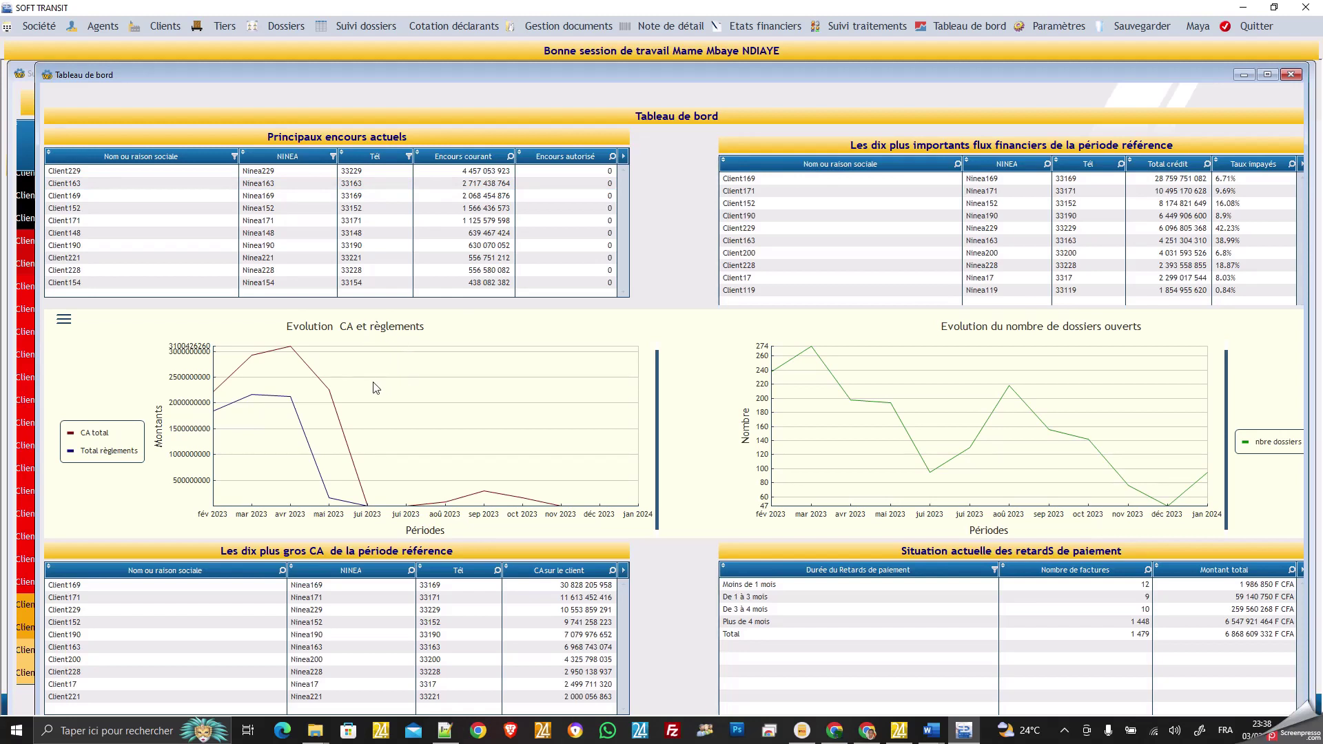
{"action": "mouse_move", "coordinate": [445, 505]}
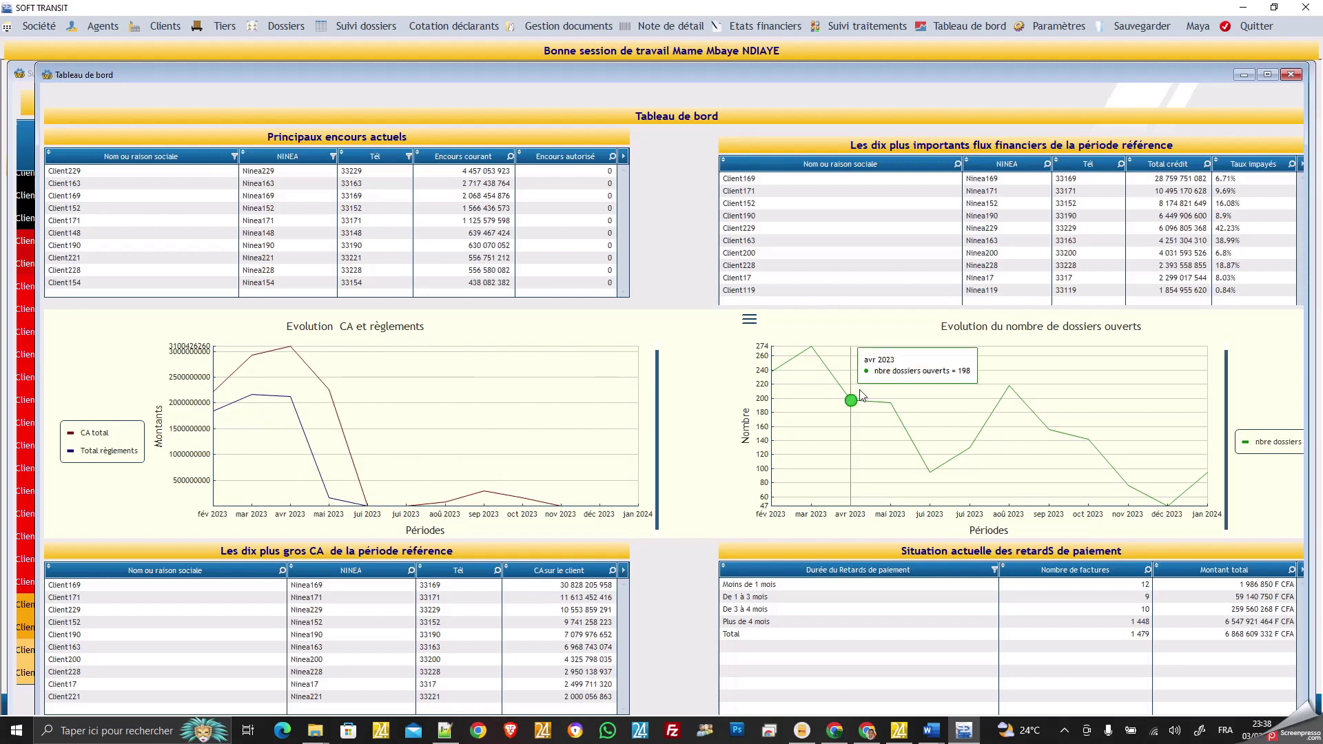
{"action": "mouse_move", "coordinate": [1111, 378]}
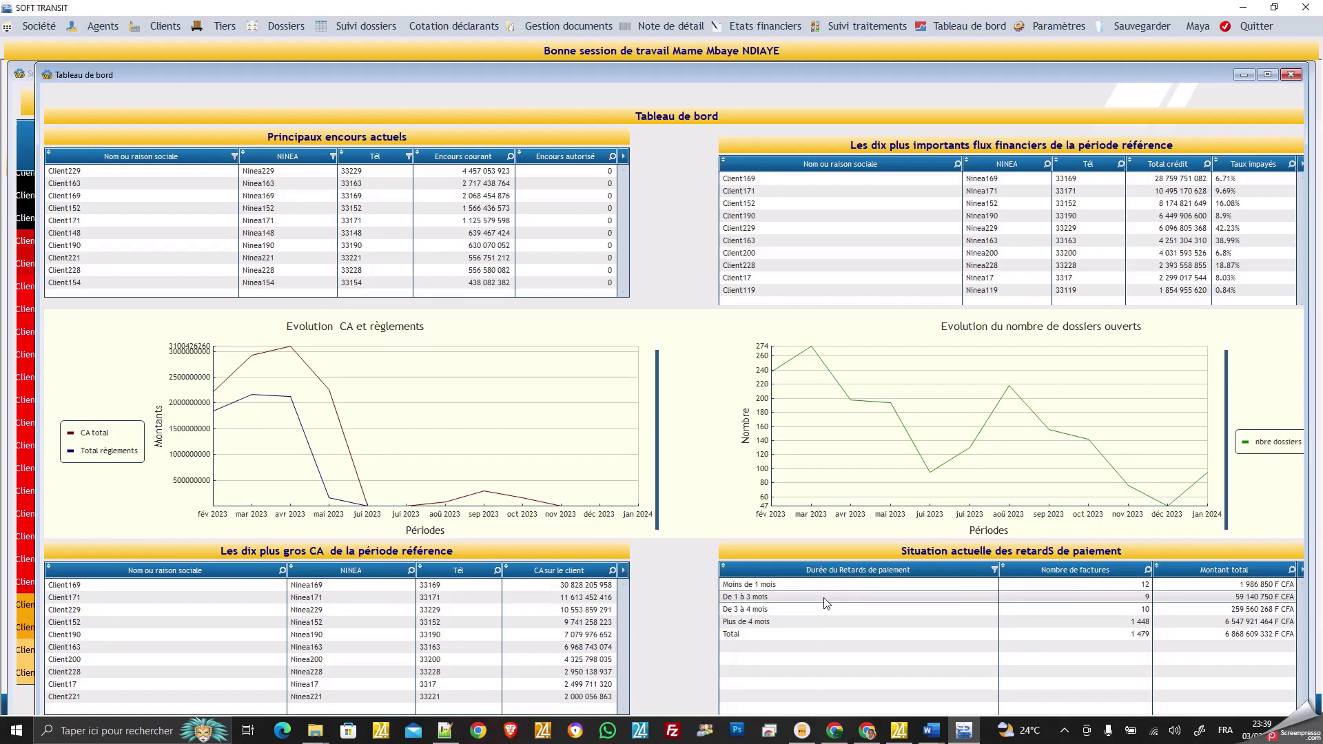
{"action": "mouse_move", "coordinate": [1092, 514]}
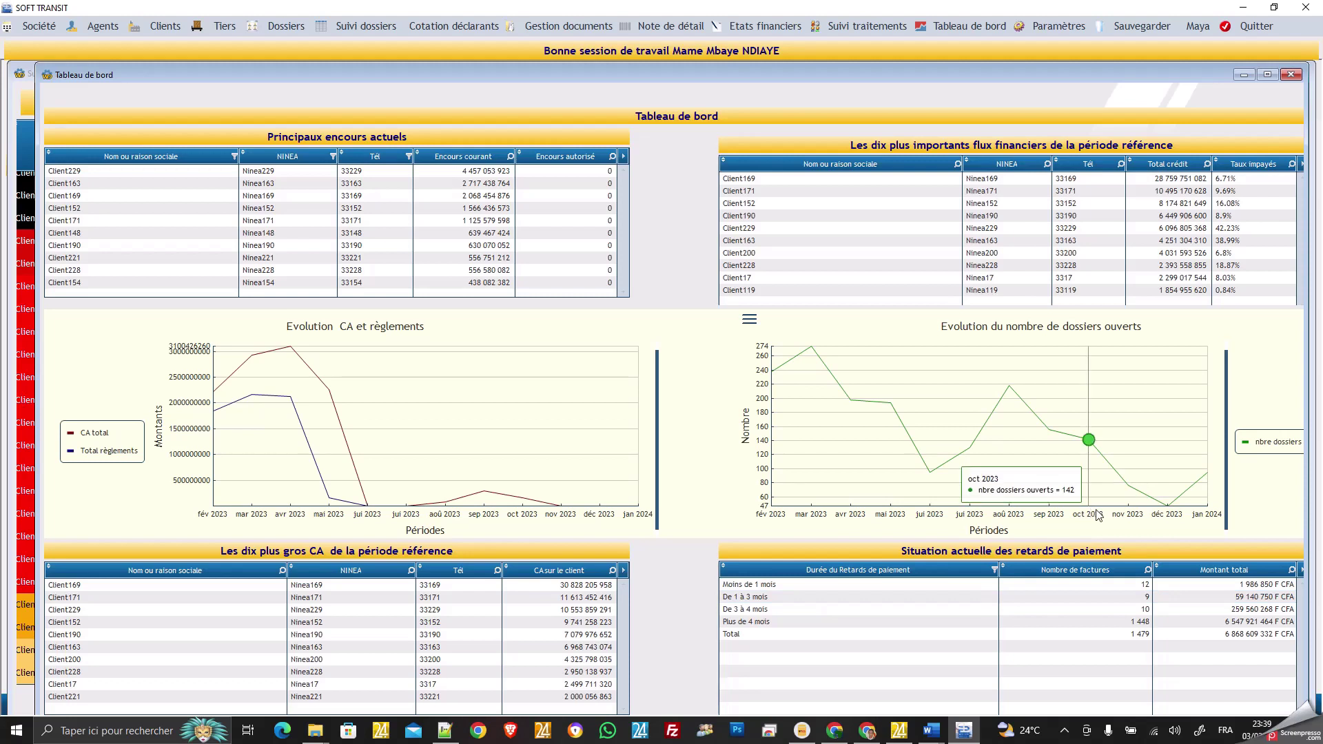
{"action": "left_click", "coordinate": [1109, 585]}
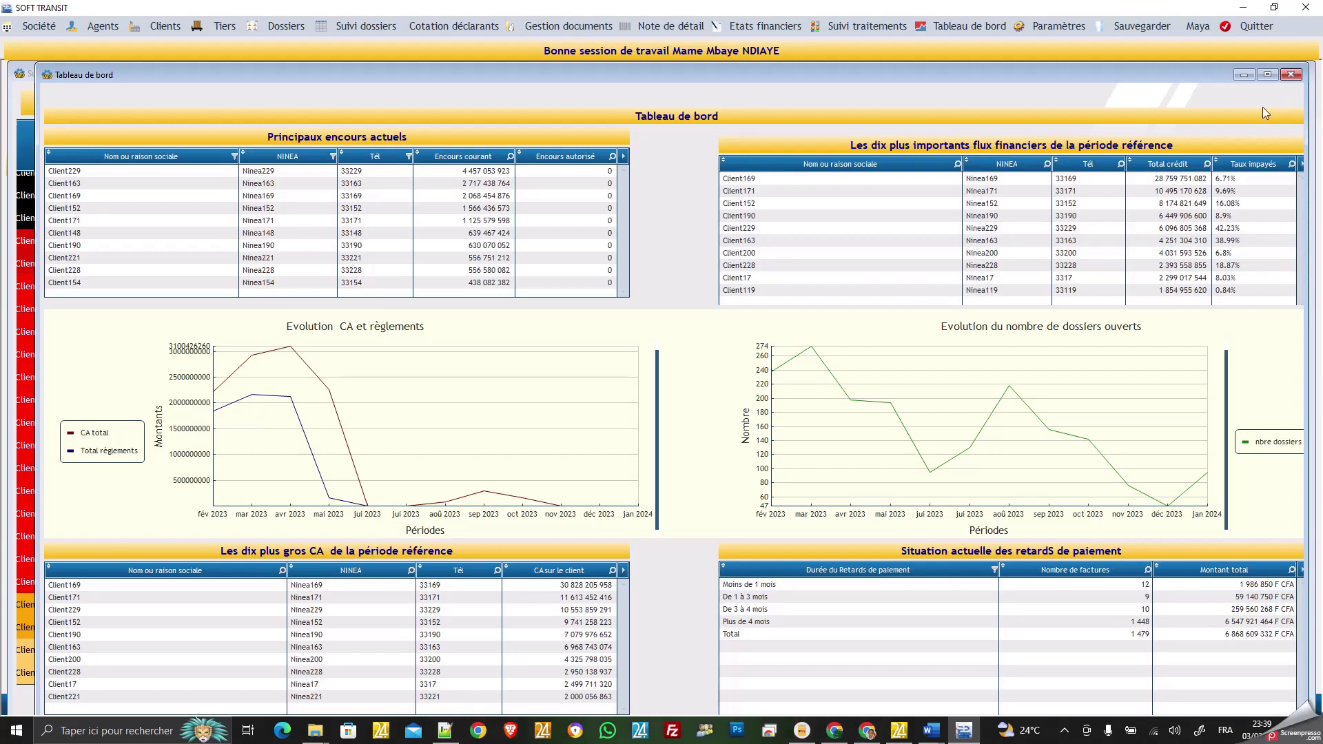
{"action": "left_click", "coordinate": [1070, 26]}
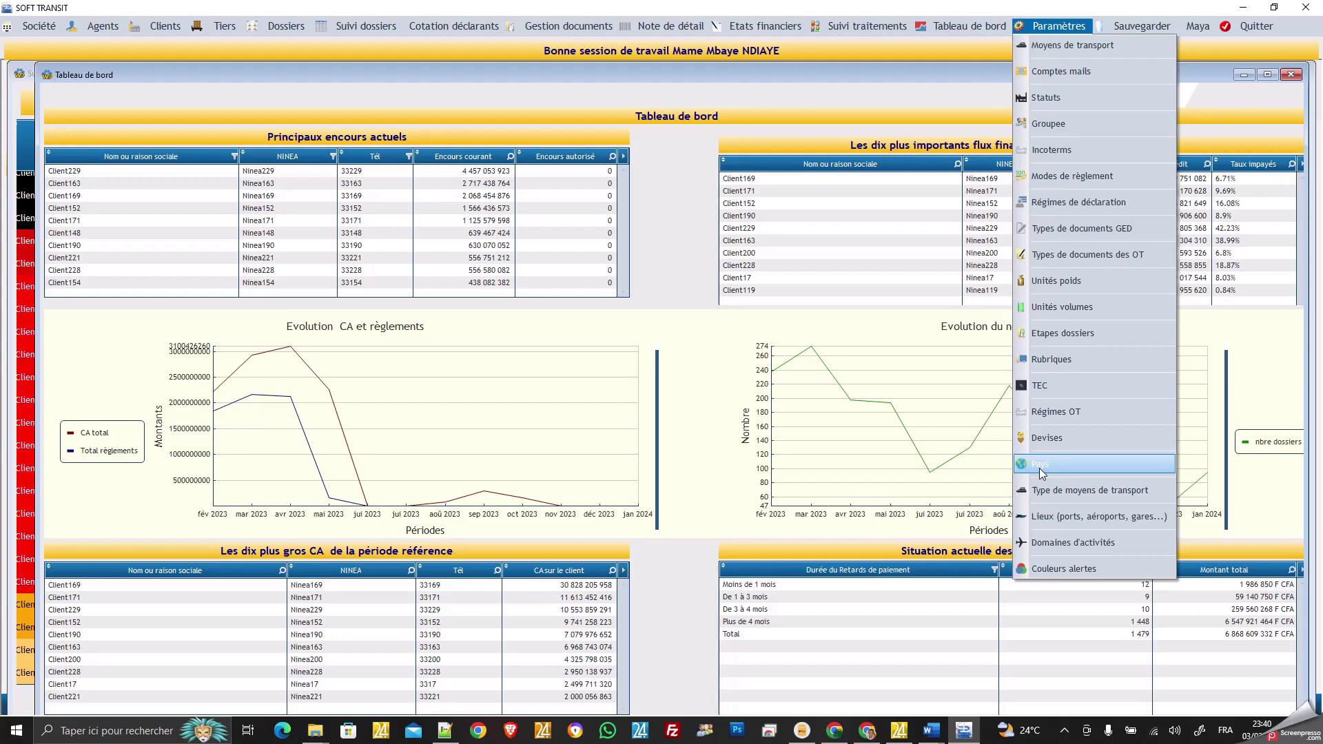
Open Lieux, view the places for Afrique du Sud, Algérie and Angola, then close it.
{"action": "left_click", "coordinate": [1079, 514]}
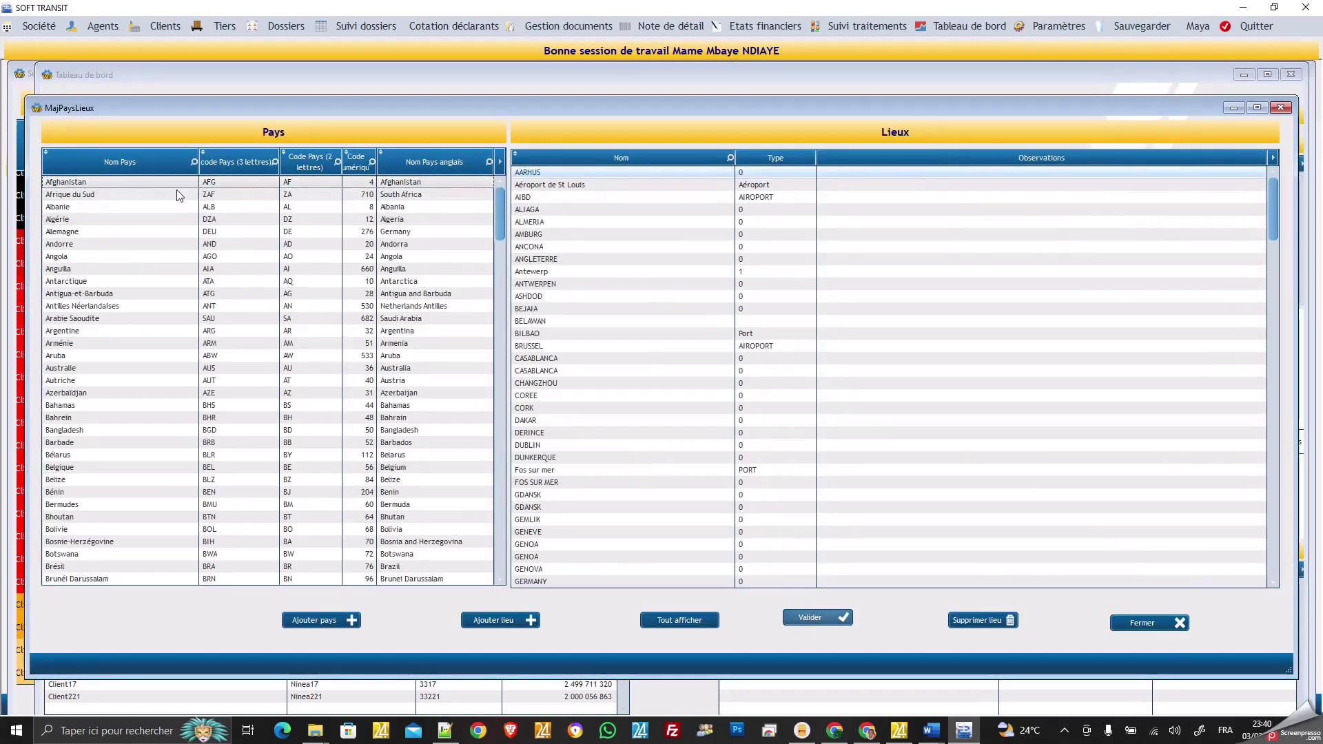
{"action": "left_click", "coordinate": [155, 196]}
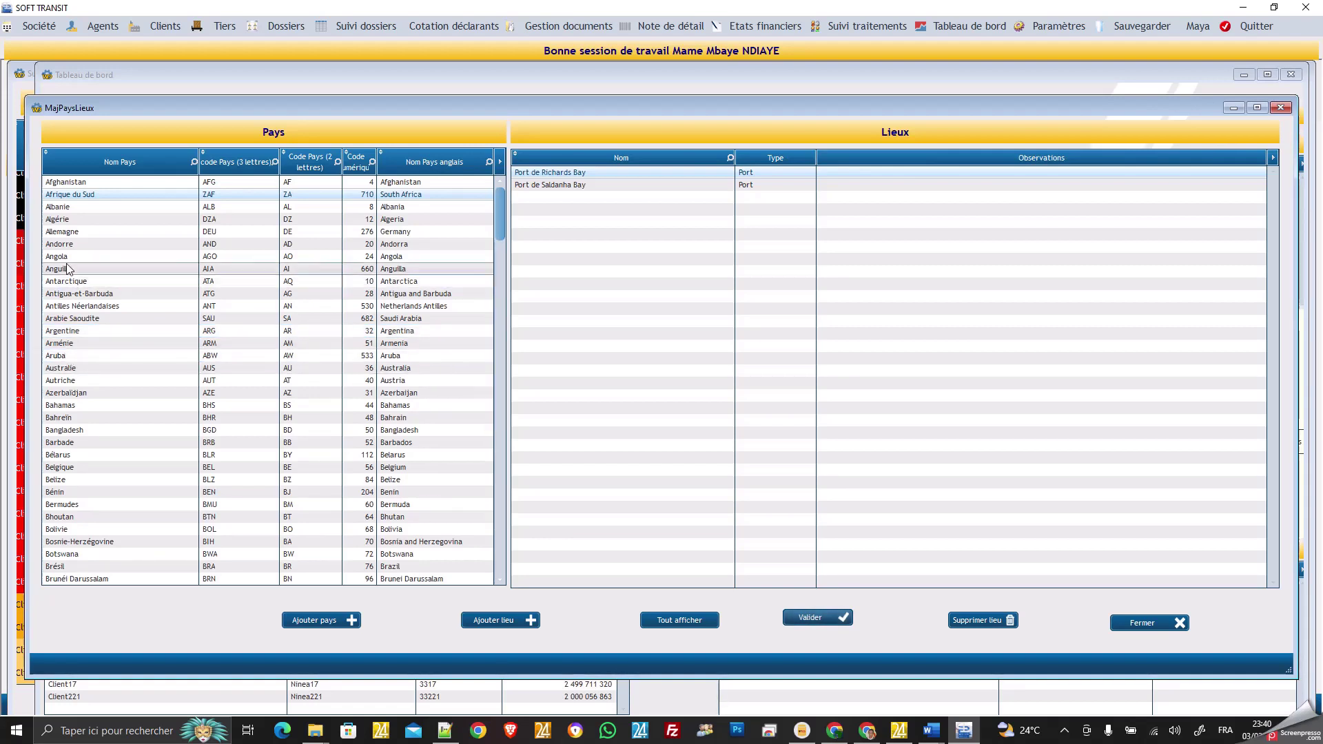
{"action": "left_click", "coordinate": [66, 219]}
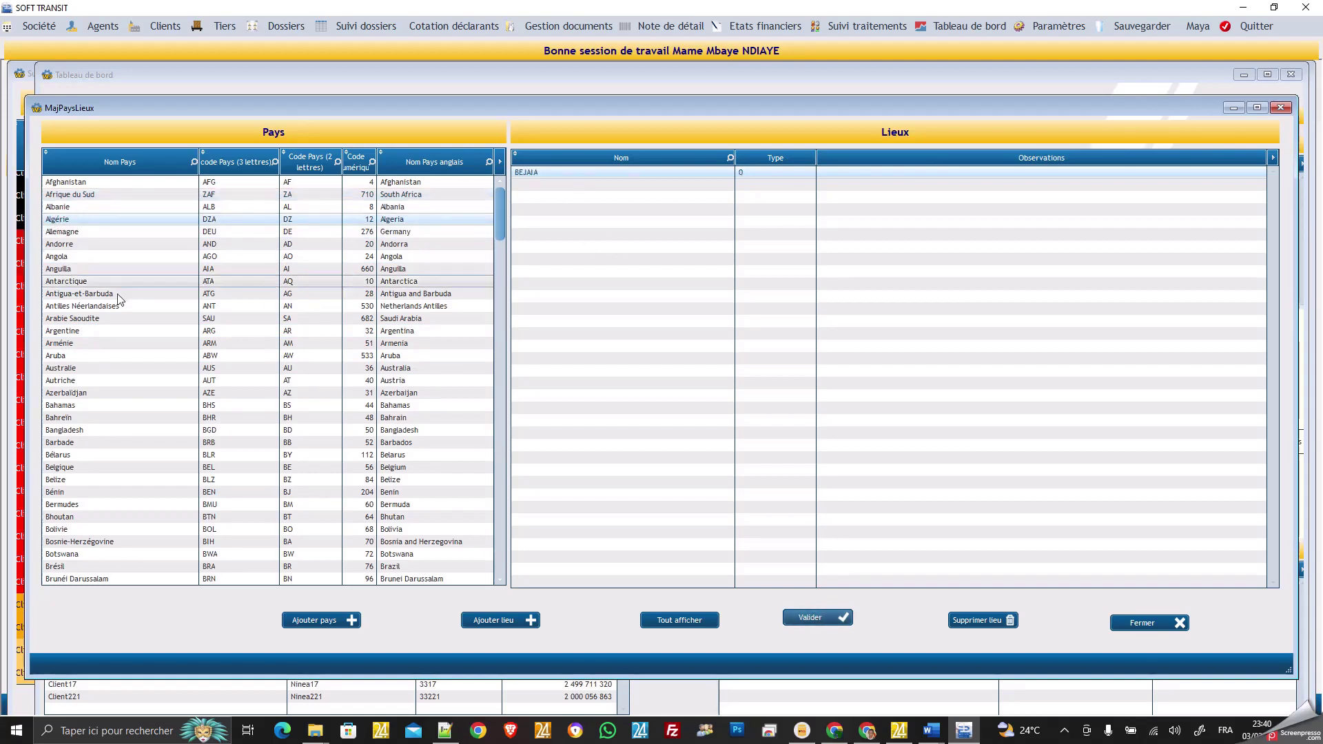
{"action": "left_click", "coordinate": [53, 257]}
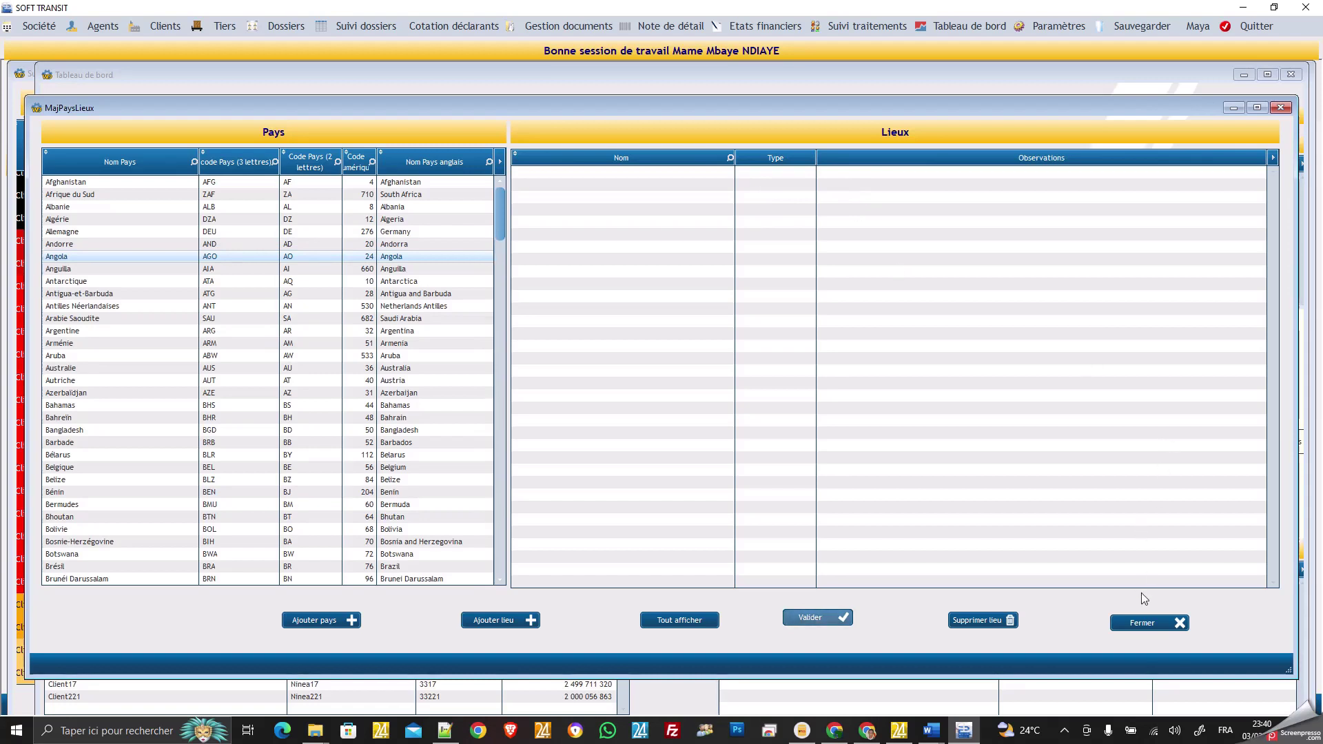
{"action": "left_click", "coordinate": [1144, 622]}
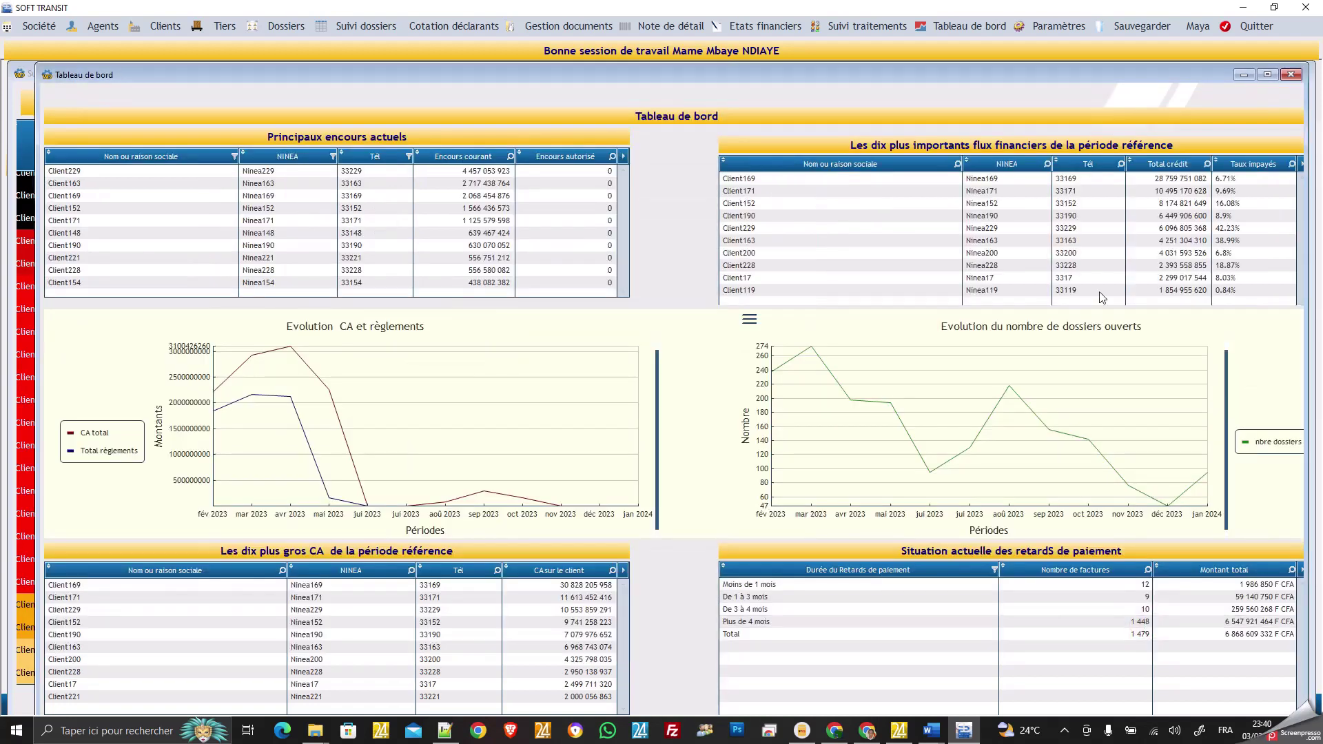
{"action": "left_click", "coordinate": [1077, 26]}
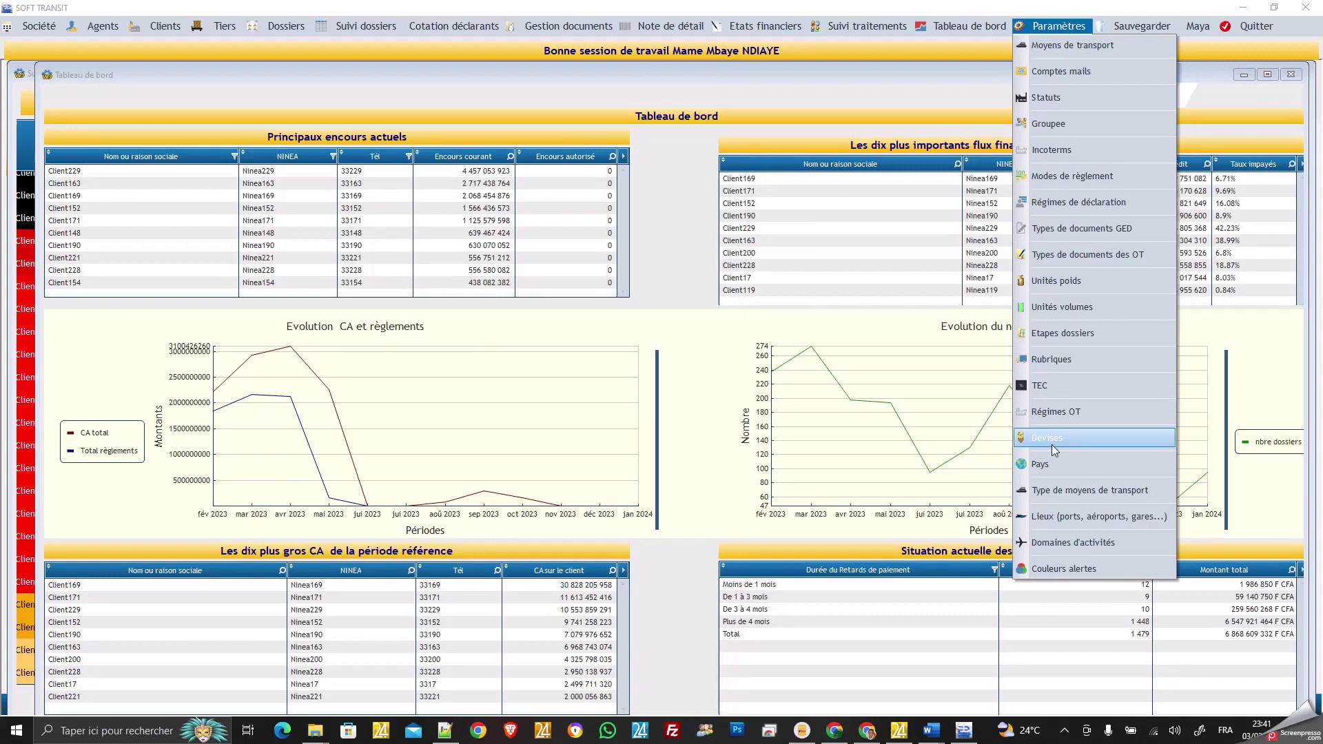
{"action": "left_click", "coordinate": [1037, 386]}
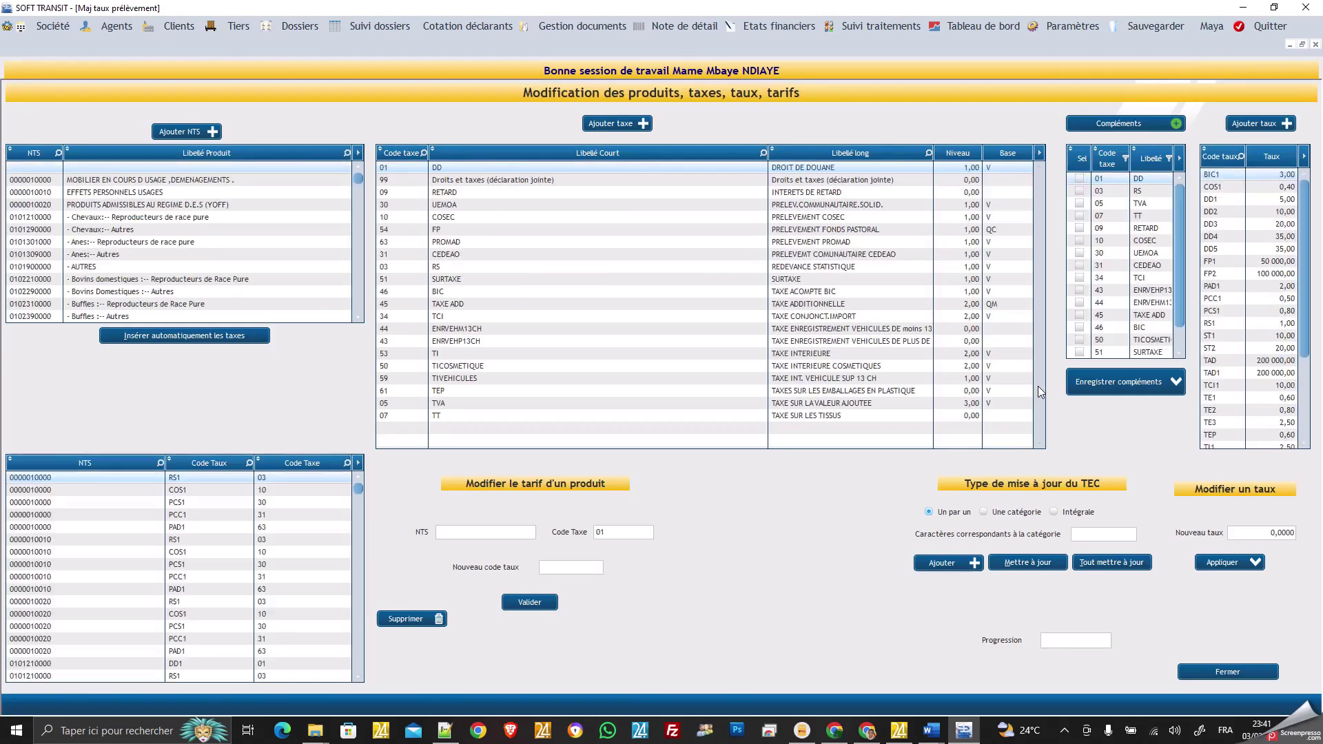
{"action": "scroll", "coordinate": [230, 197], "scroll_direction": "down", "scroll_amount": 10}
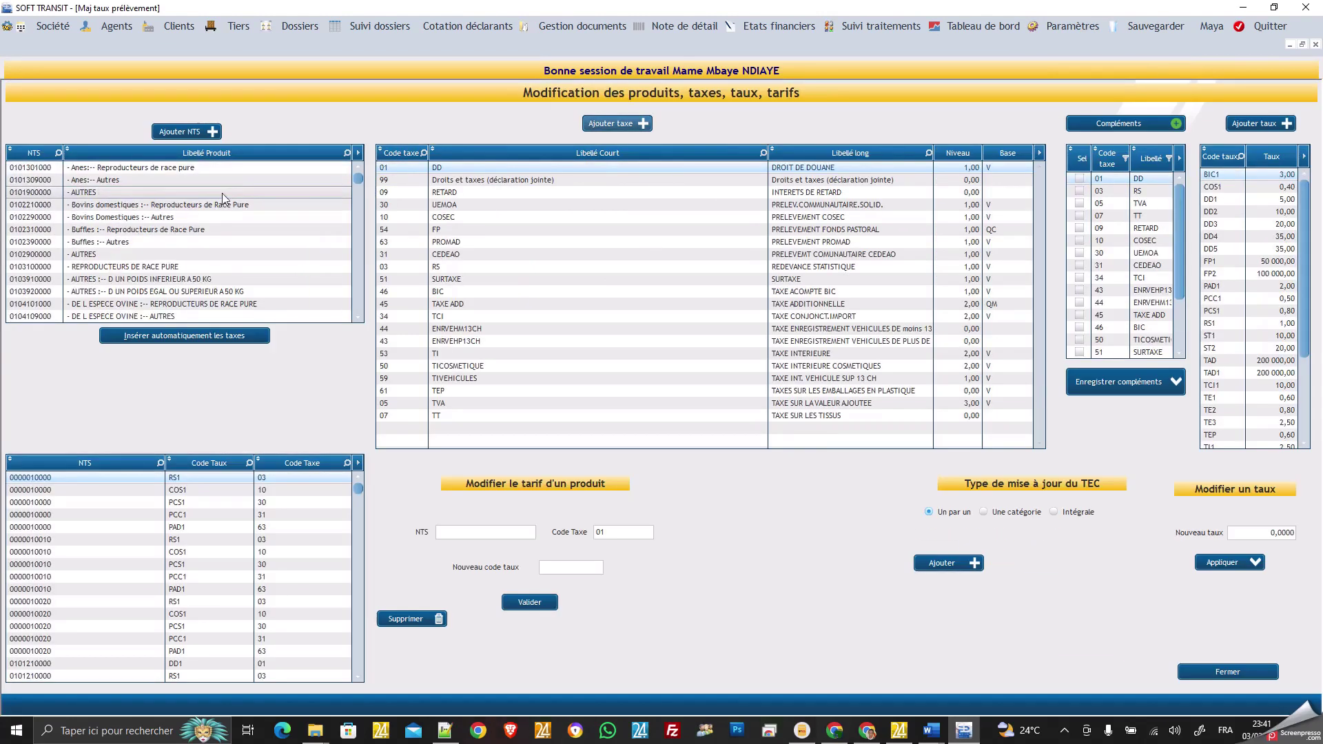
{"action": "scroll", "coordinate": [120, 229], "scroll_direction": "down", "scroll_amount": 10}
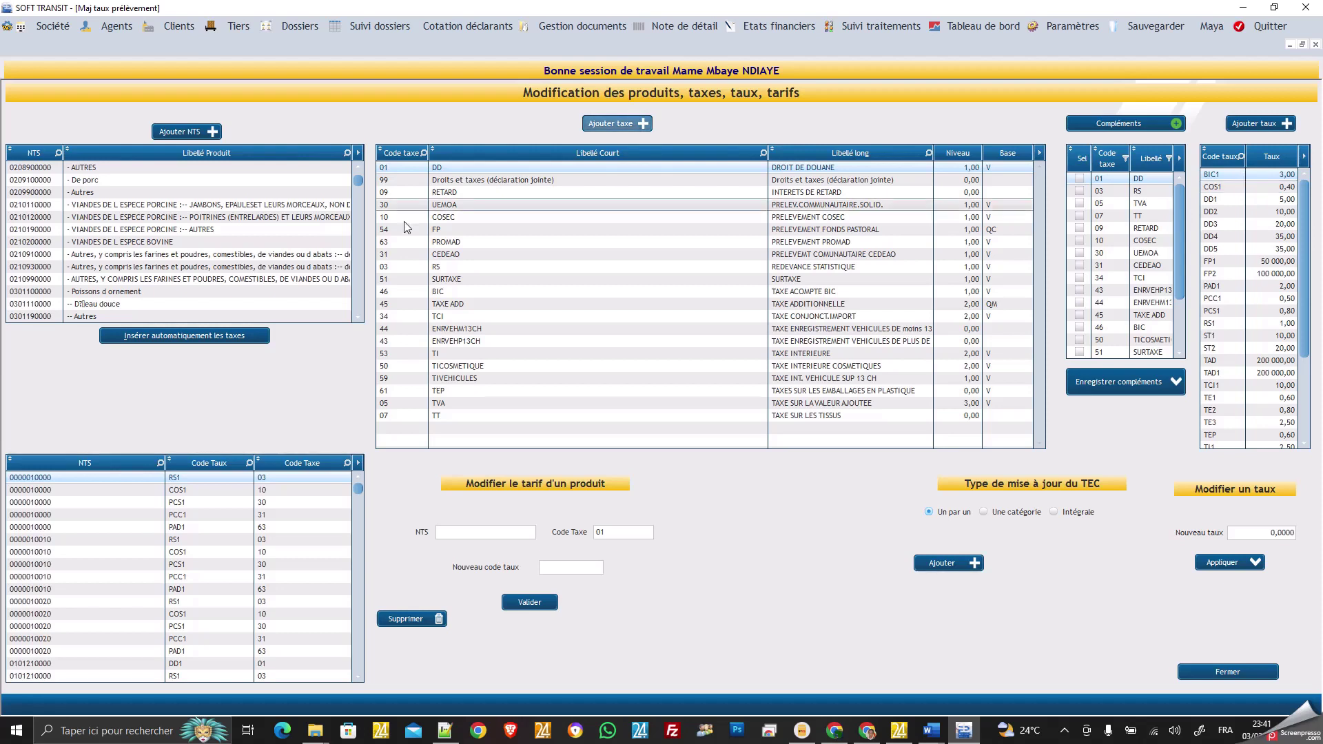
{"action": "scroll", "coordinate": [324, 225], "scroll_direction": "up", "scroll_amount": 3}
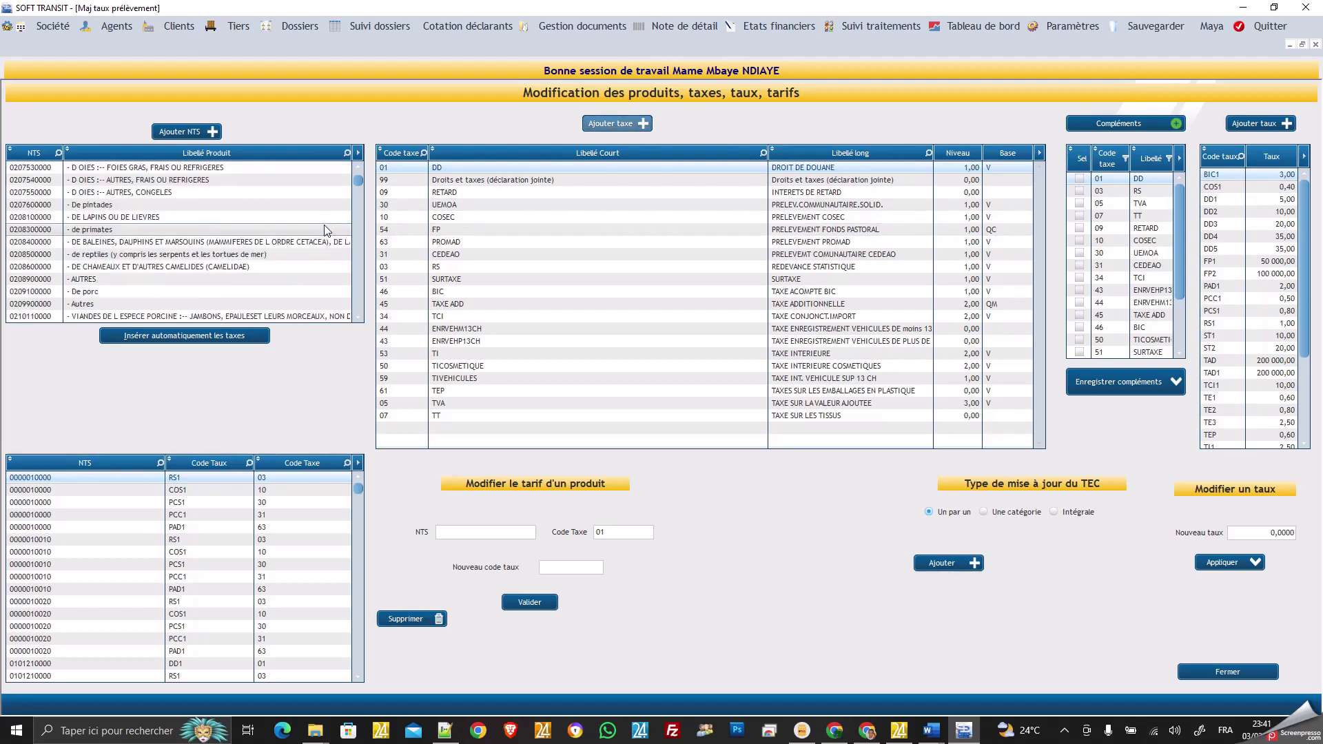
{"action": "scroll", "coordinate": [324, 224], "scroll_direction": "up", "scroll_amount": 3}
{"action": "scroll", "coordinate": [324, 224], "scroll_direction": "up", "scroll_amount": 3}
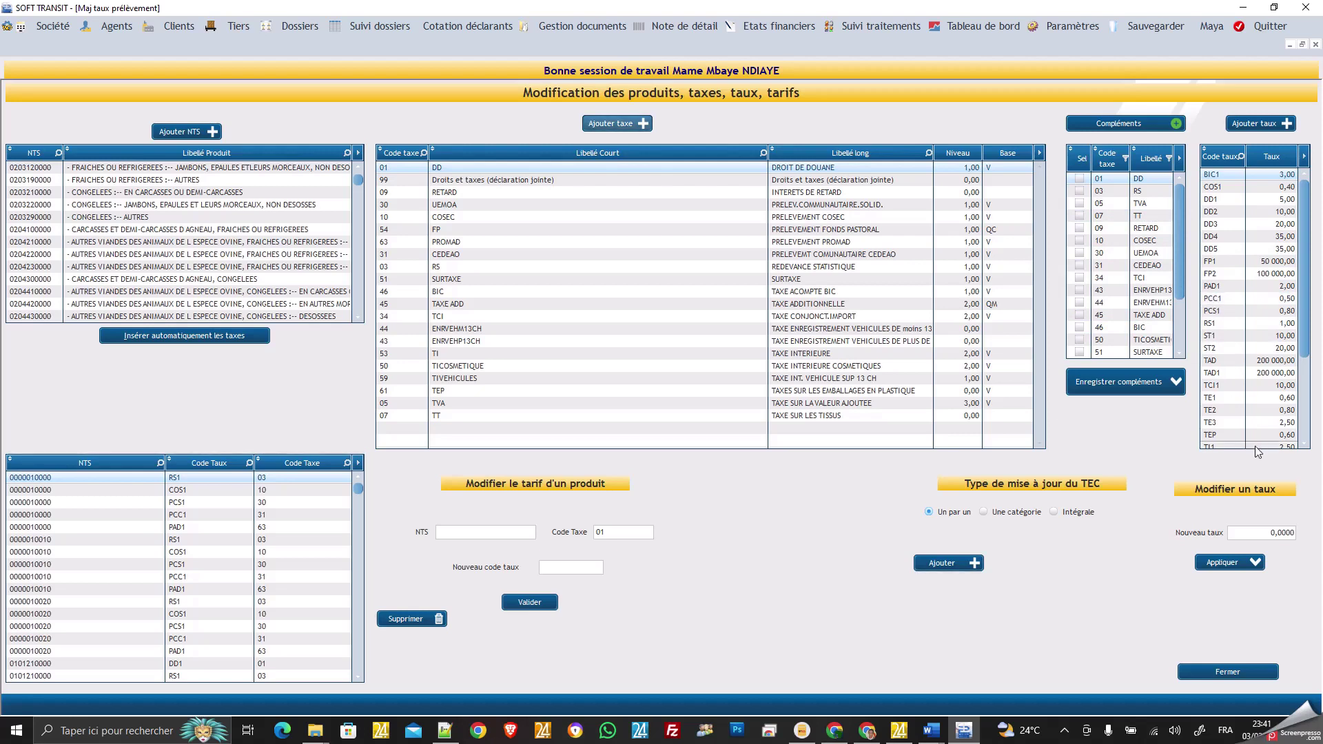
{"action": "scroll", "coordinate": [1219, 434], "scroll_direction": "down", "scroll_amount": 3}
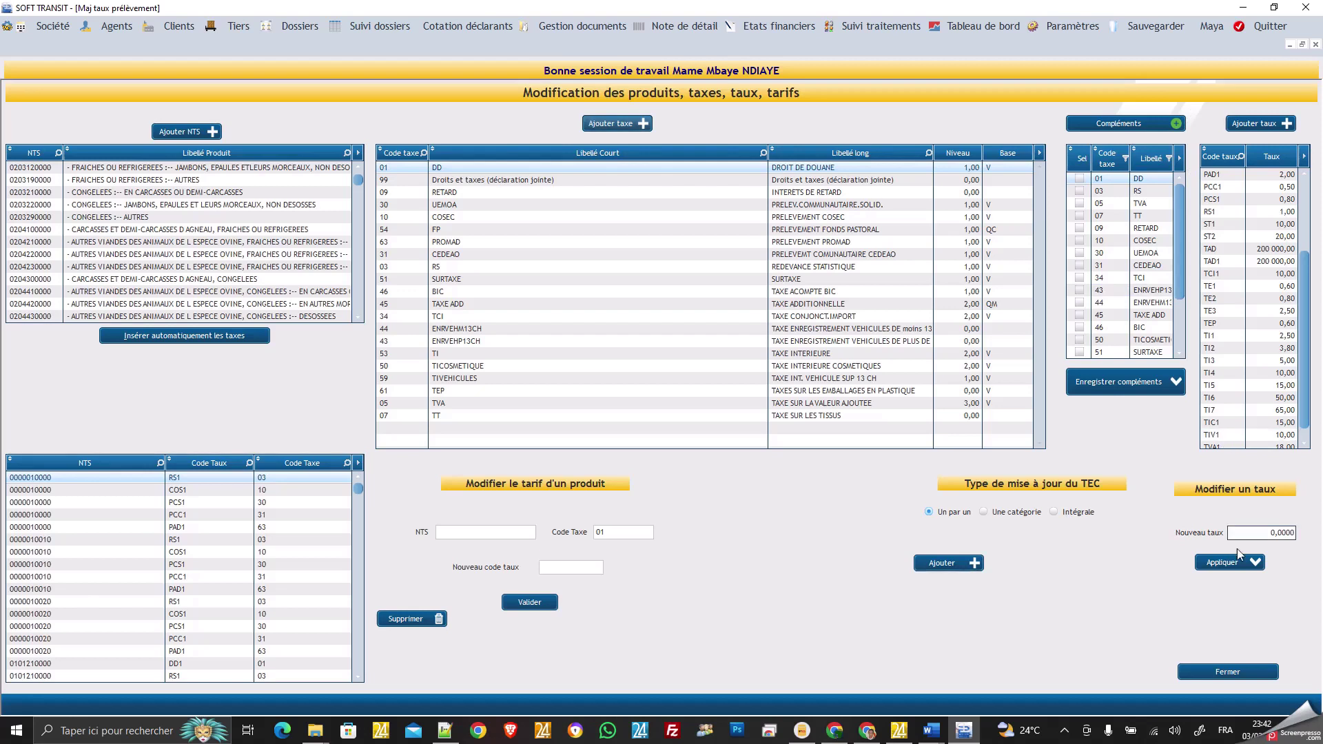
{"action": "left_click", "coordinate": [1230, 673]}
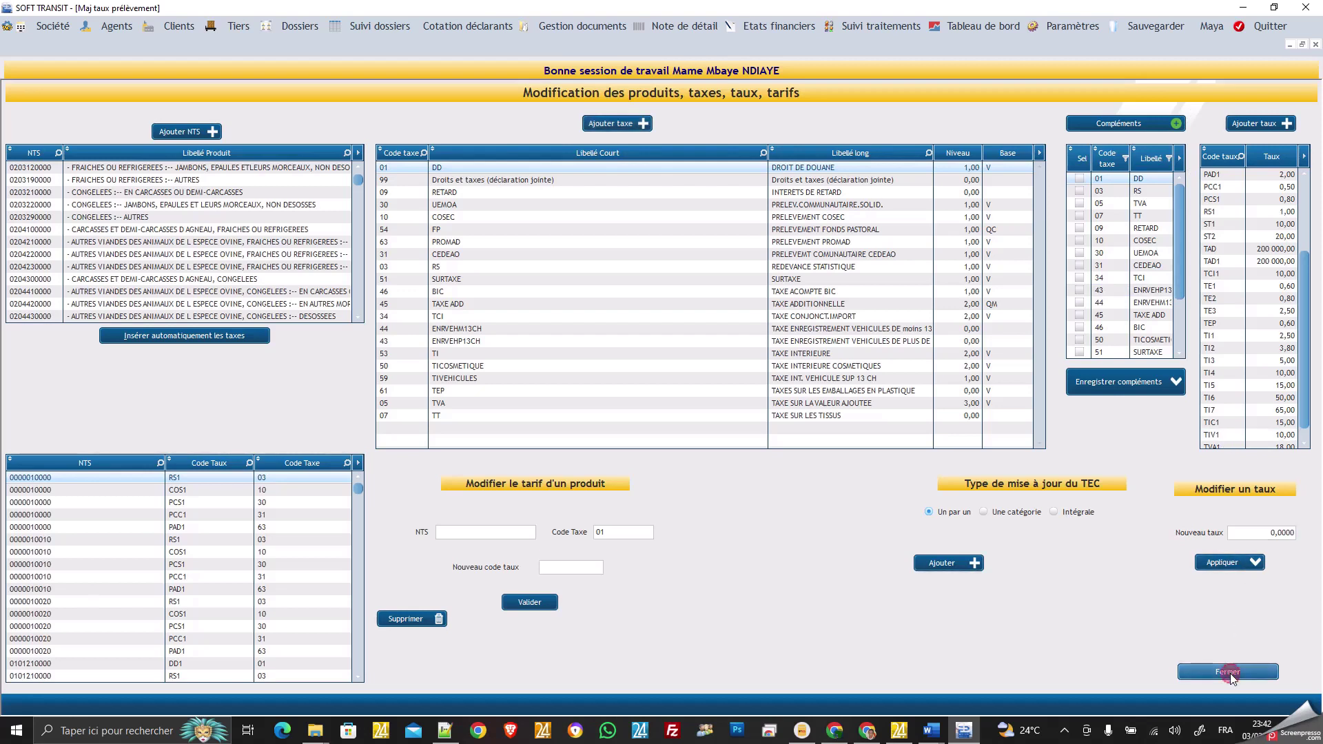